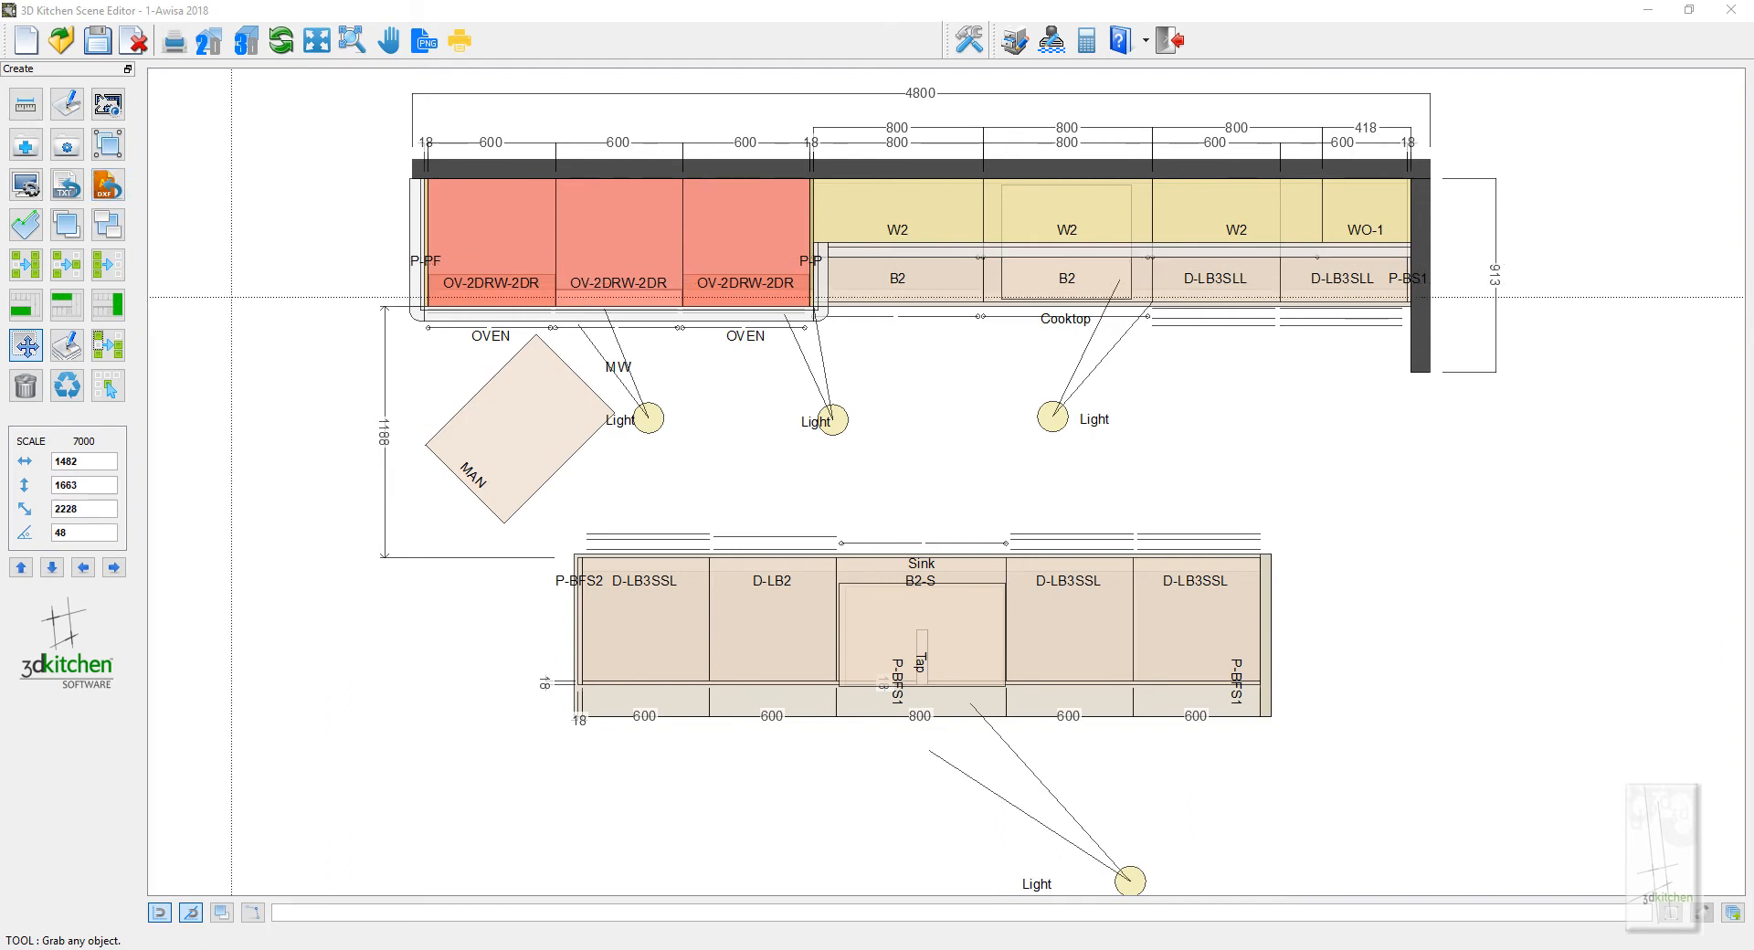
Browse the Base and Decorative object categories and preview the _Corbel3 object without adding it to the plan
{"action": "key", "text": "Insert"}
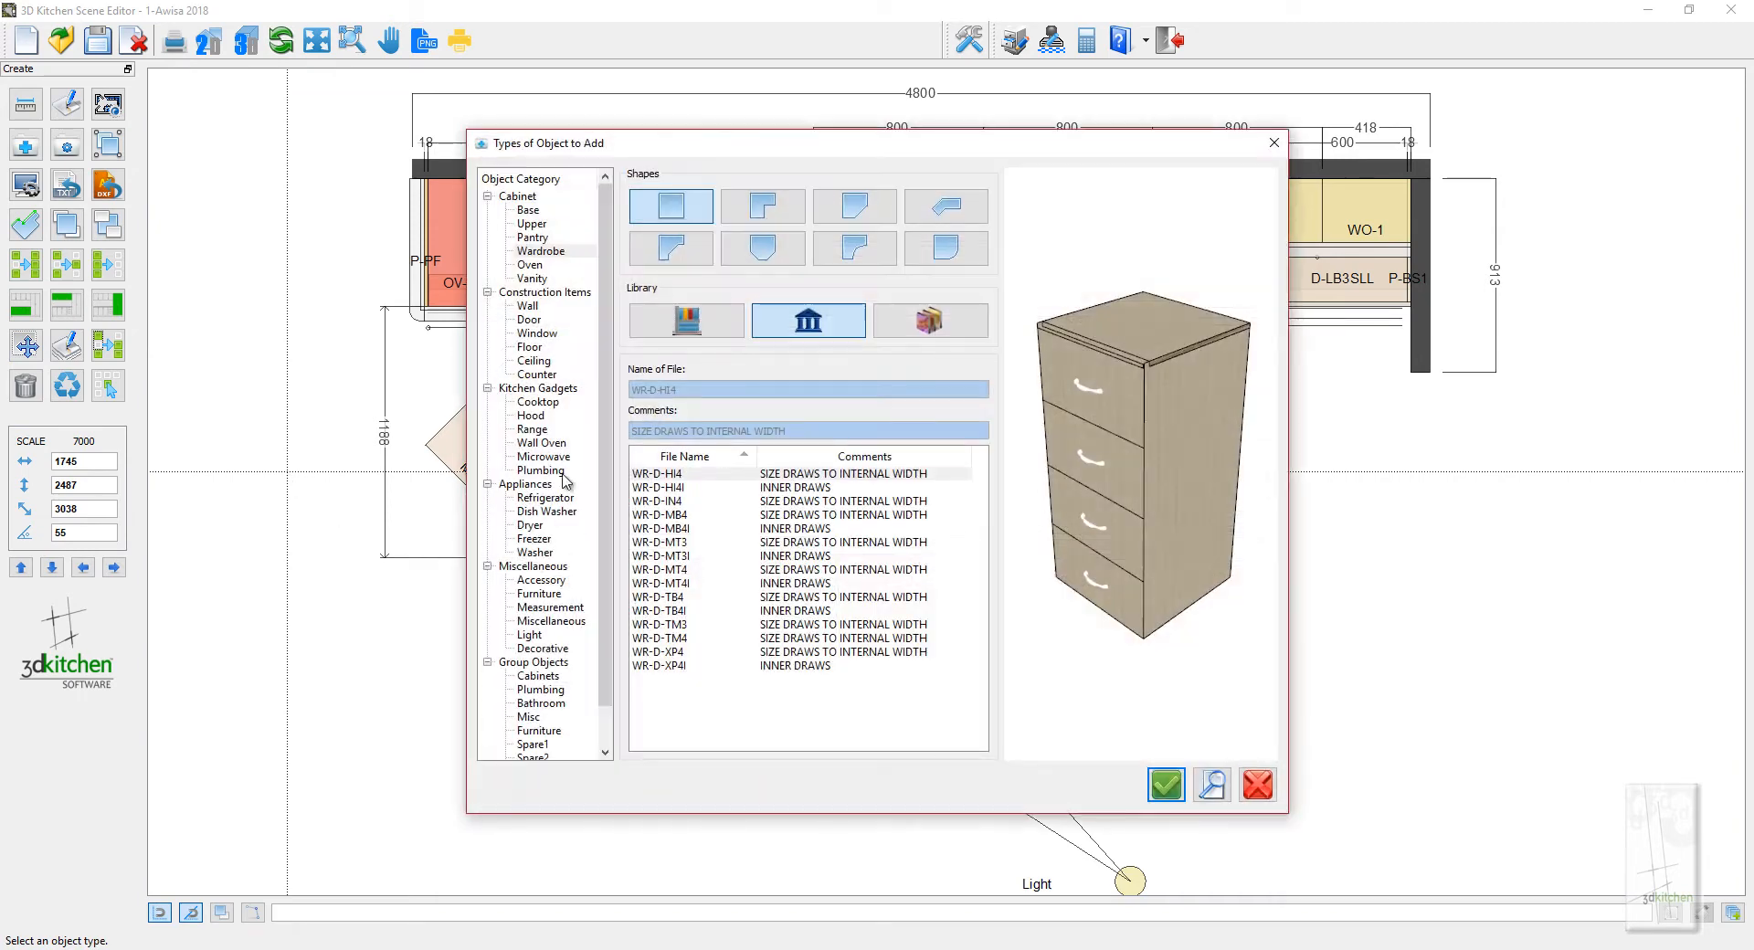
{"action": "left_click", "coordinate": [535, 223]}
{"action": "left_click", "coordinate": [537, 210]}
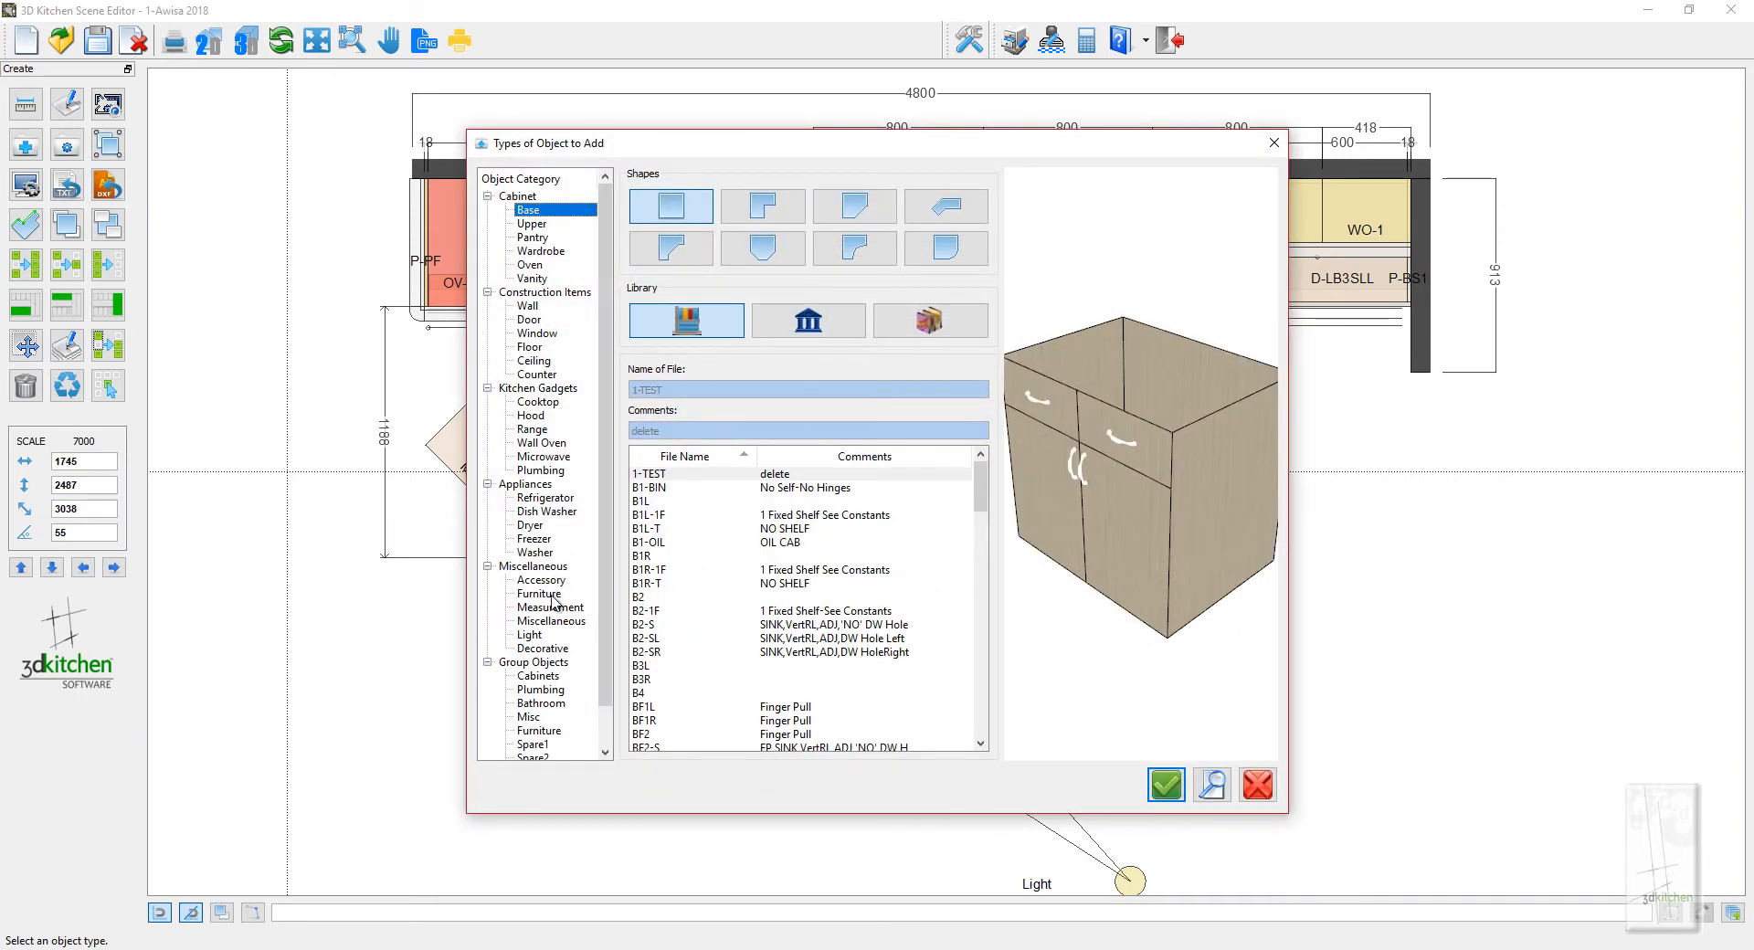
{"action": "left_click", "coordinate": [553, 649]}
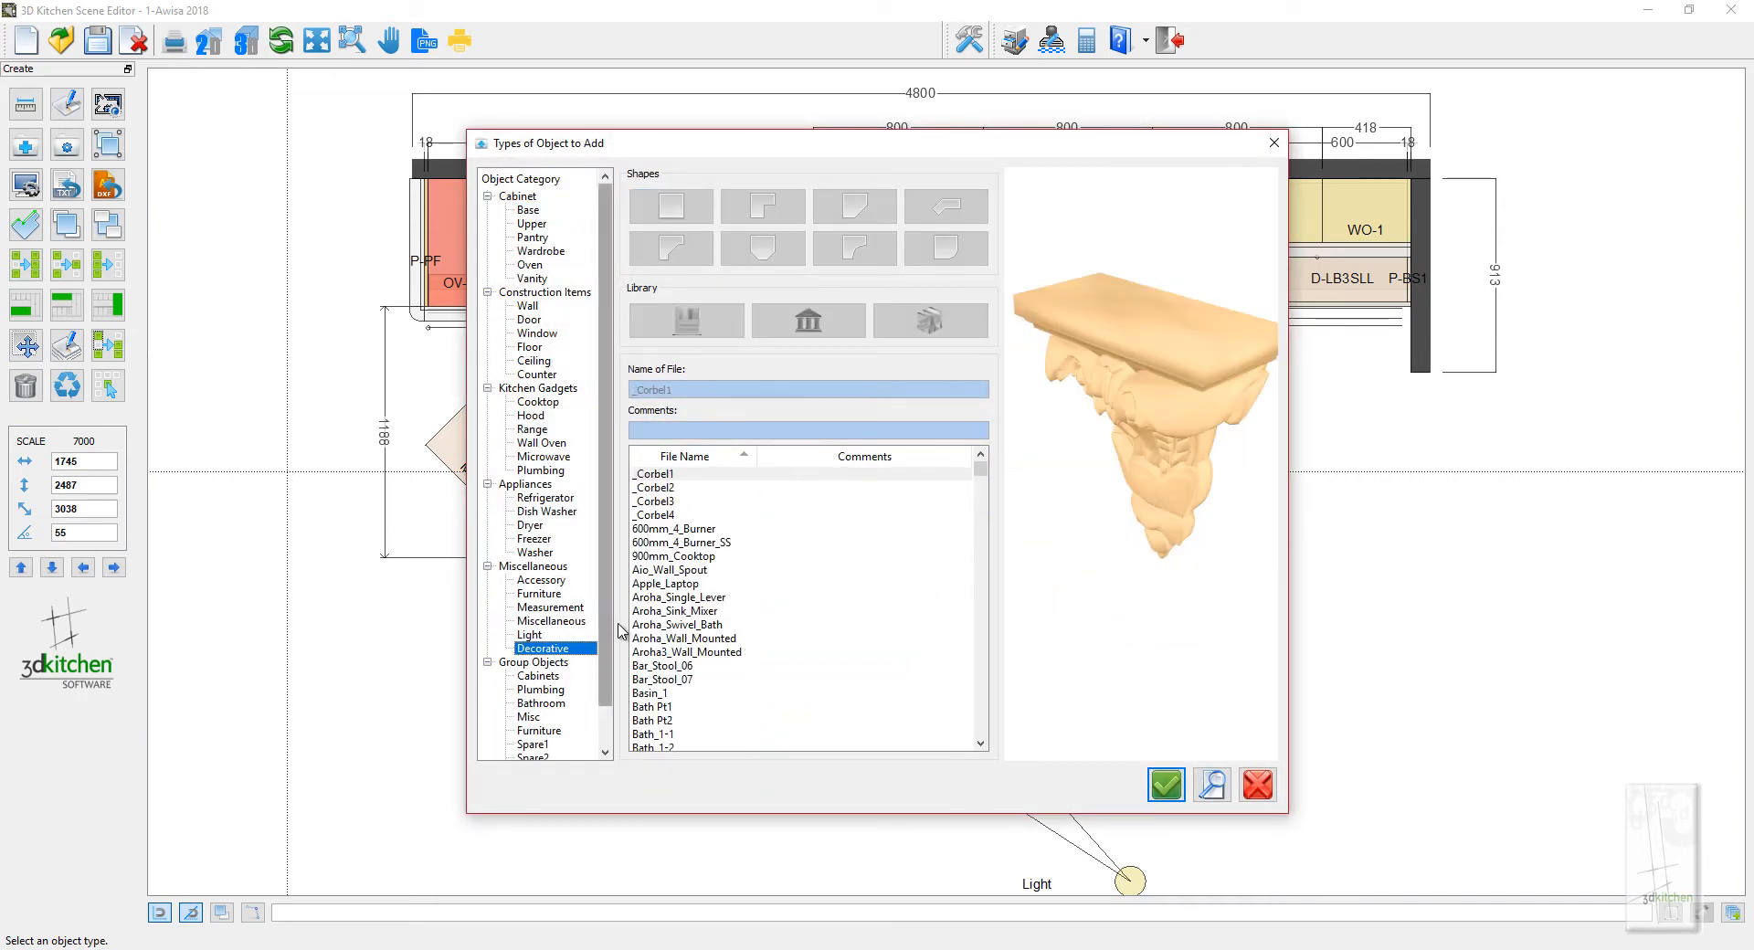
{"action": "left_click", "coordinate": [674, 502]}
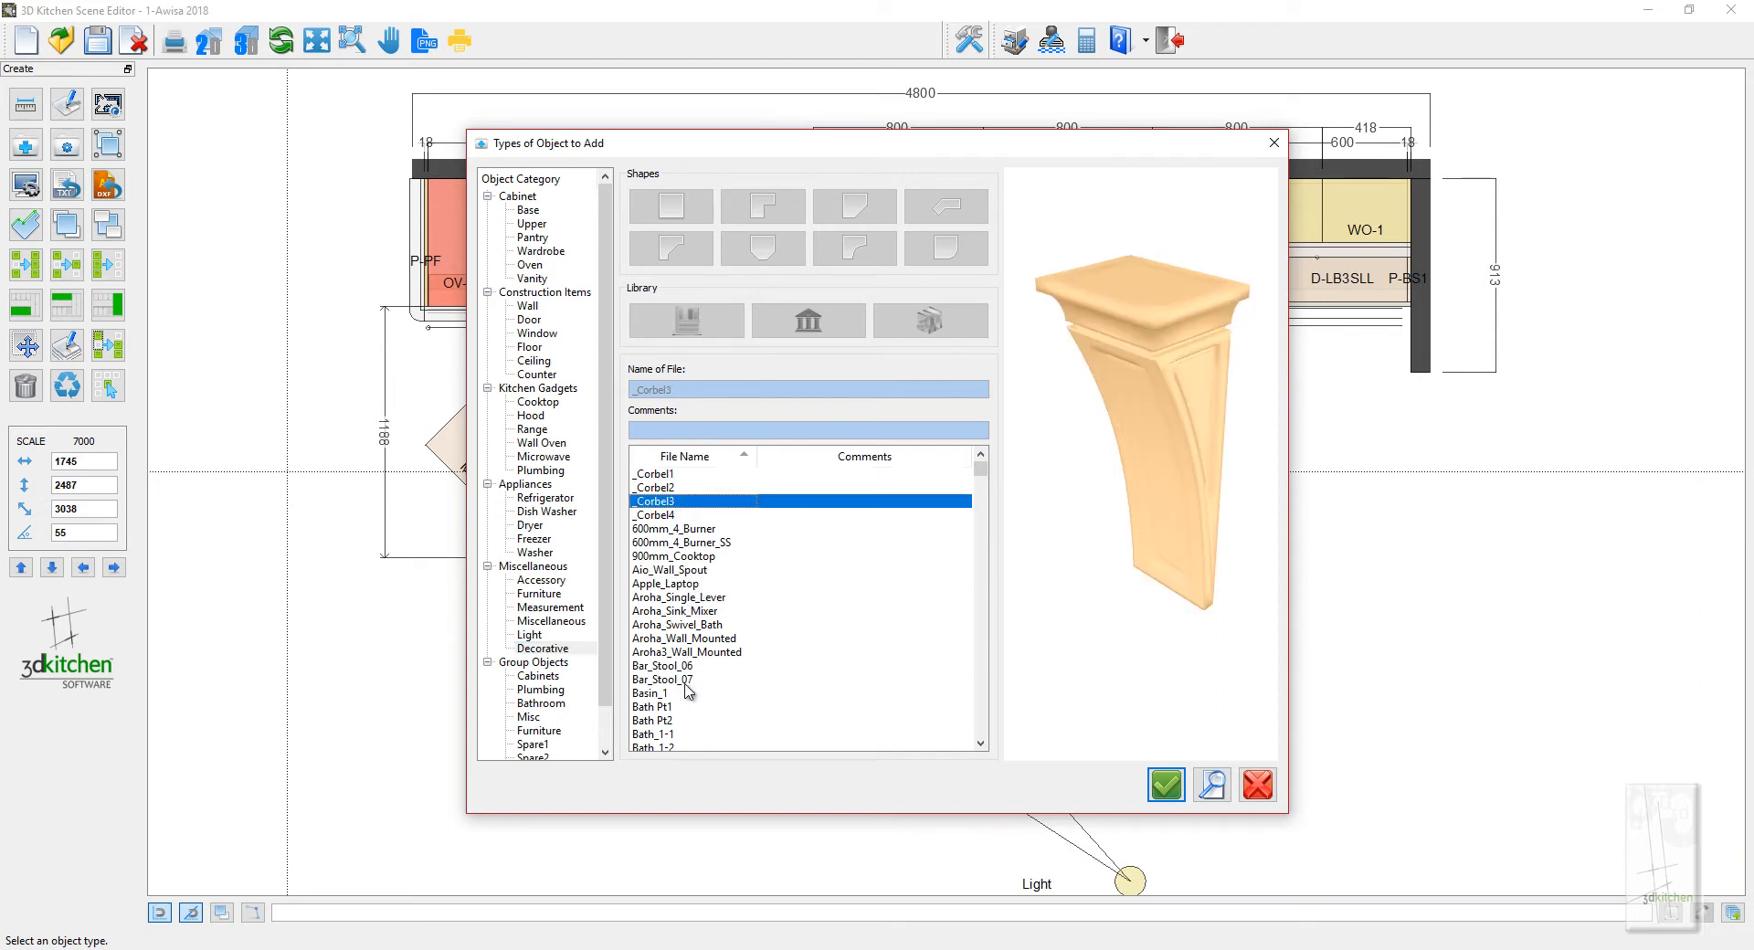
{"action": "left_click", "coordinate": [1260, 791]}
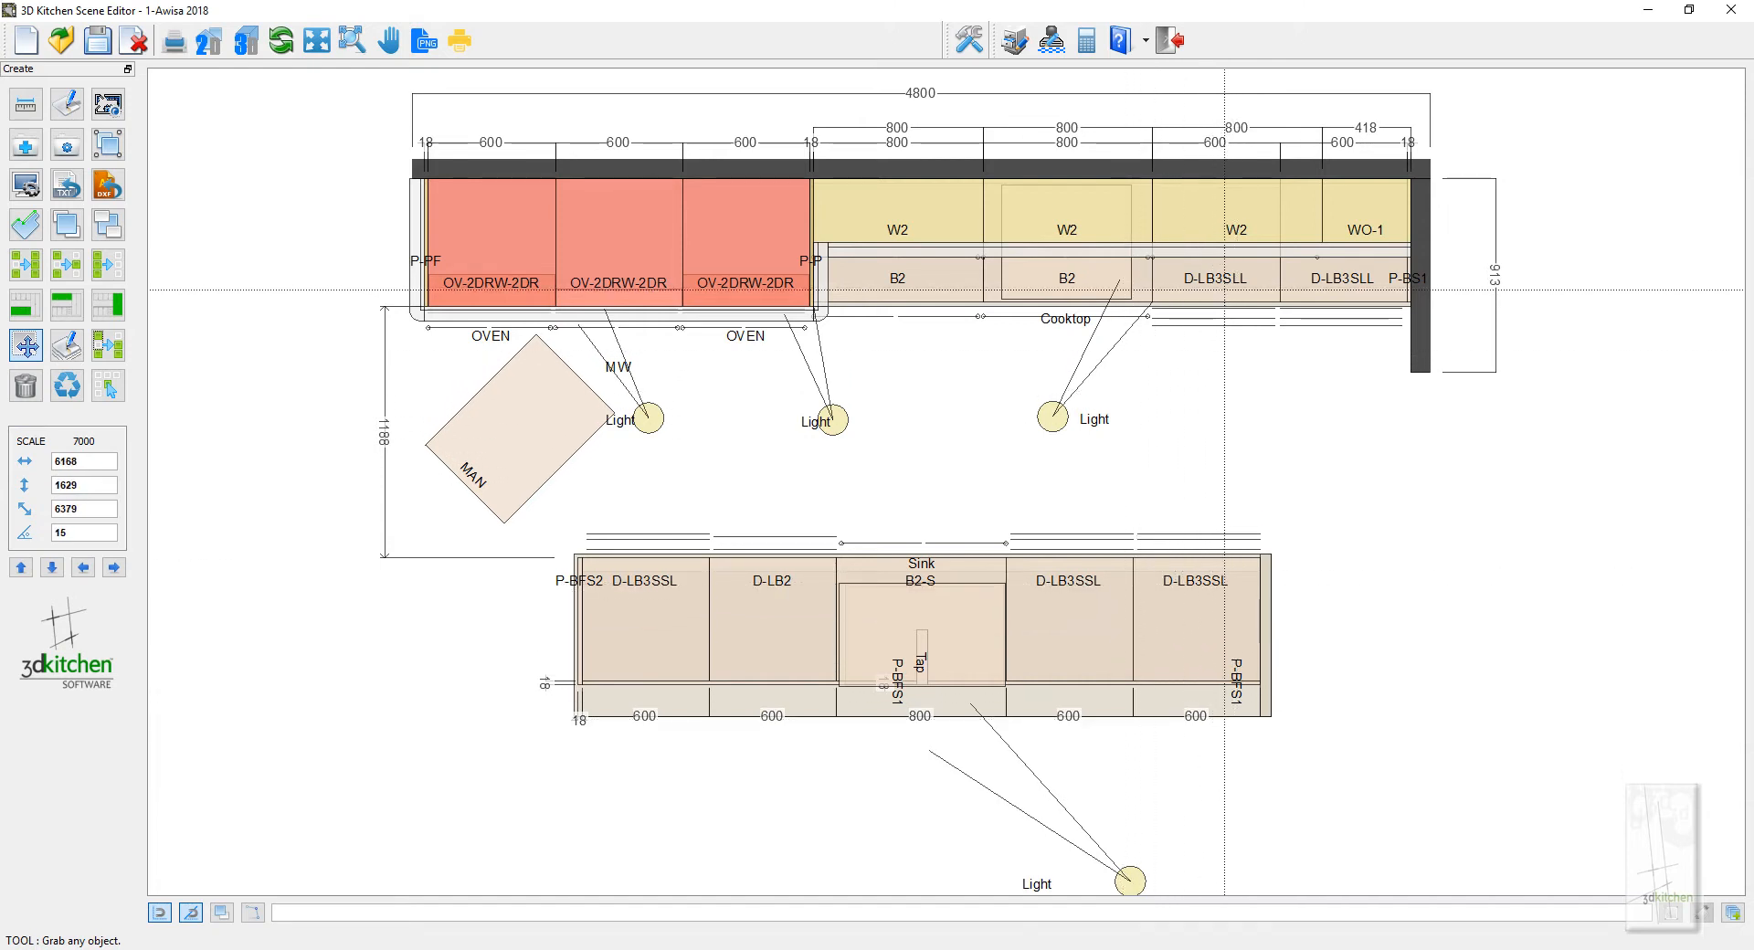
Set the top drawer's total height to 150 on the 600 mm D-LB3SLL base cabinet beside the cooktop cabinet
{"action": "double_click", "coordinate": [1224, 291]}
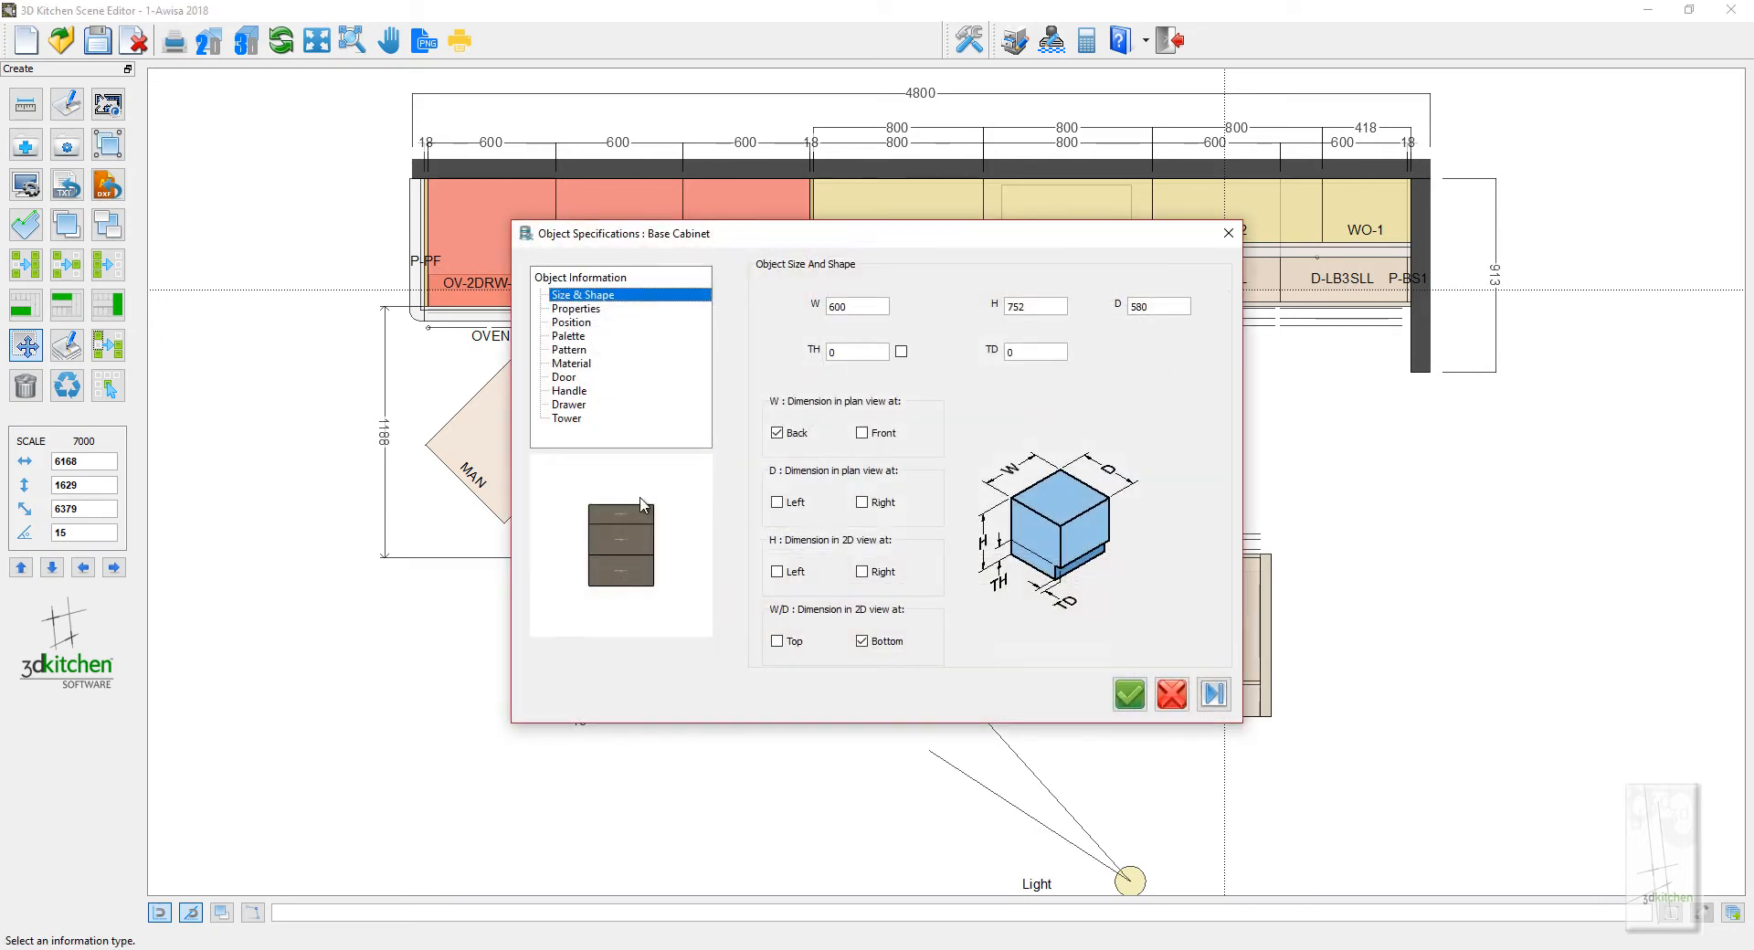
{"action": "left_click", "coordinate": [587, 406]}
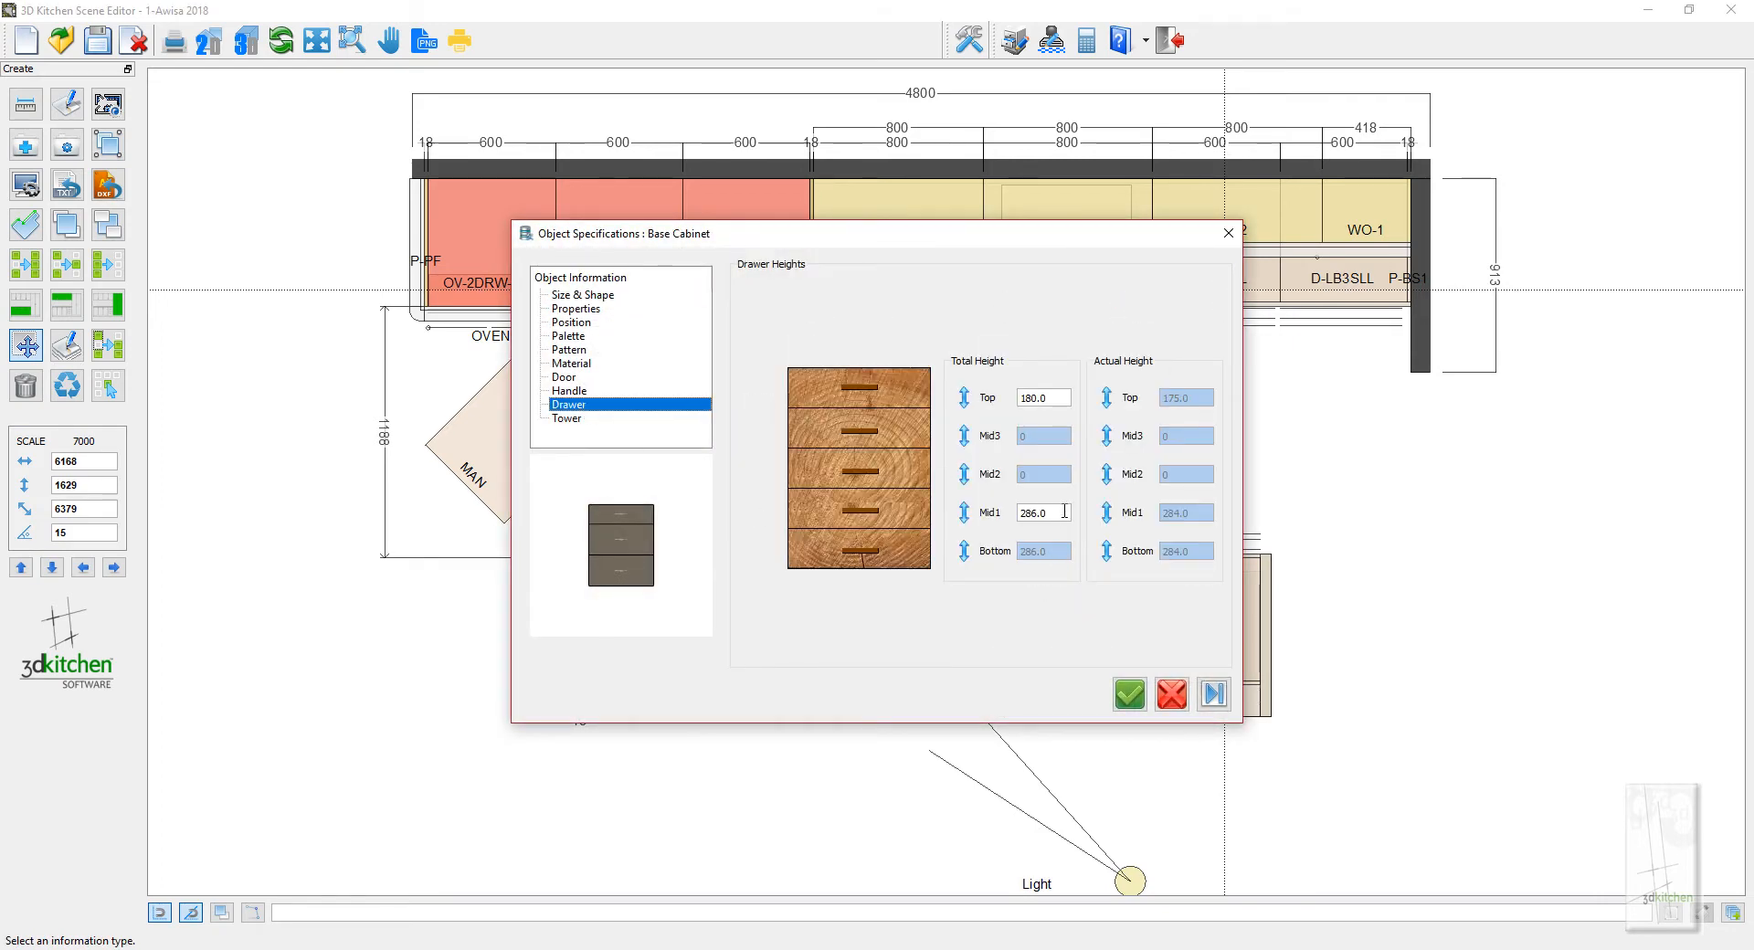
{"action": "left_click_drag", "start_coordinate": [1064, 511], "coordinate": [1018, 510]}
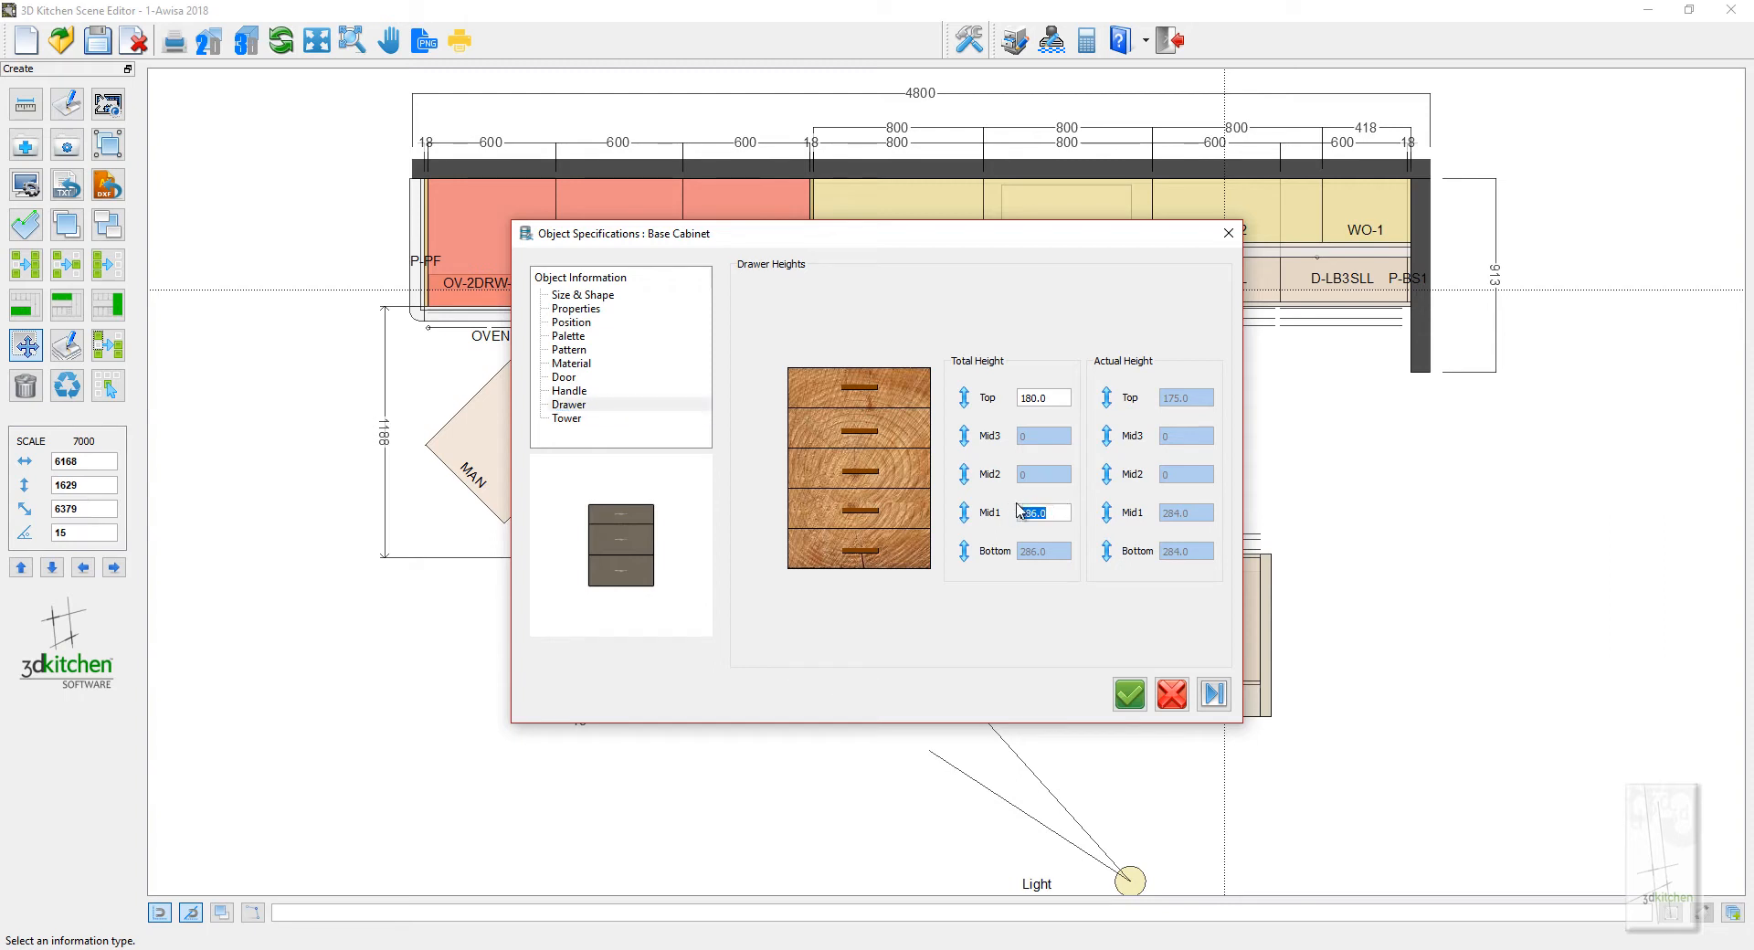
{"action": "left_click_drag", "start_coordinate": [1064, 398], "coordinate": [973, 385]}
{"action": "type", "text": "150"}
{"action": "left_click", "coordinate": [1214, 694]}
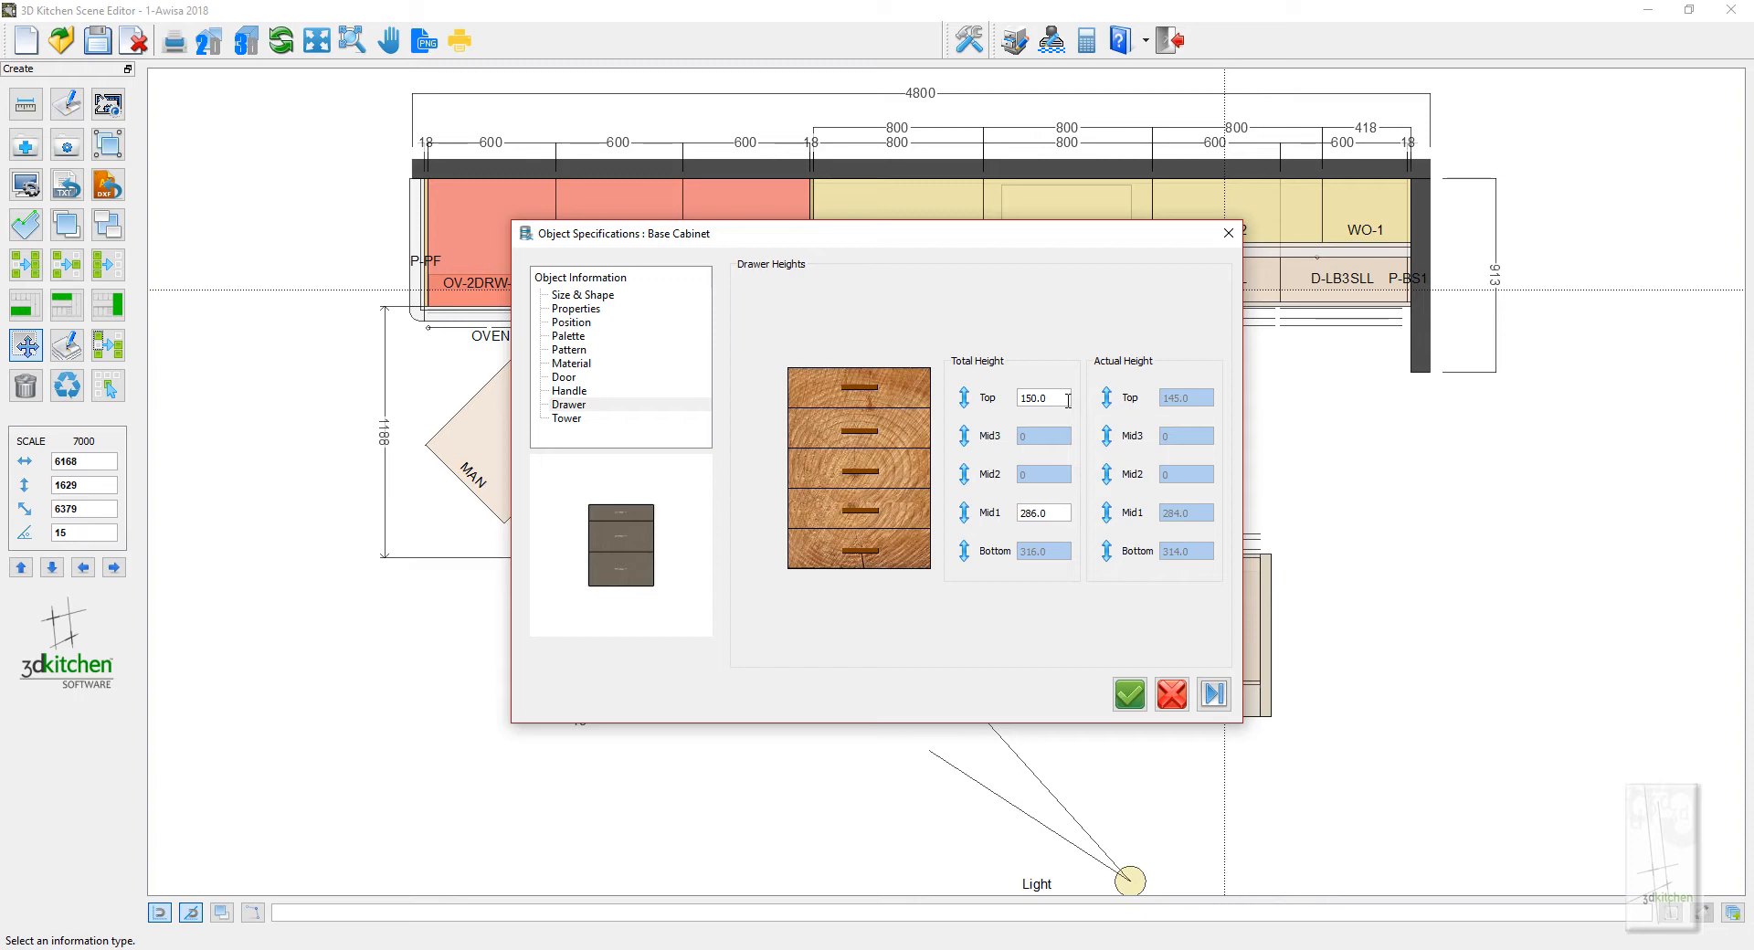
{"action": "key", "text": "Return"}
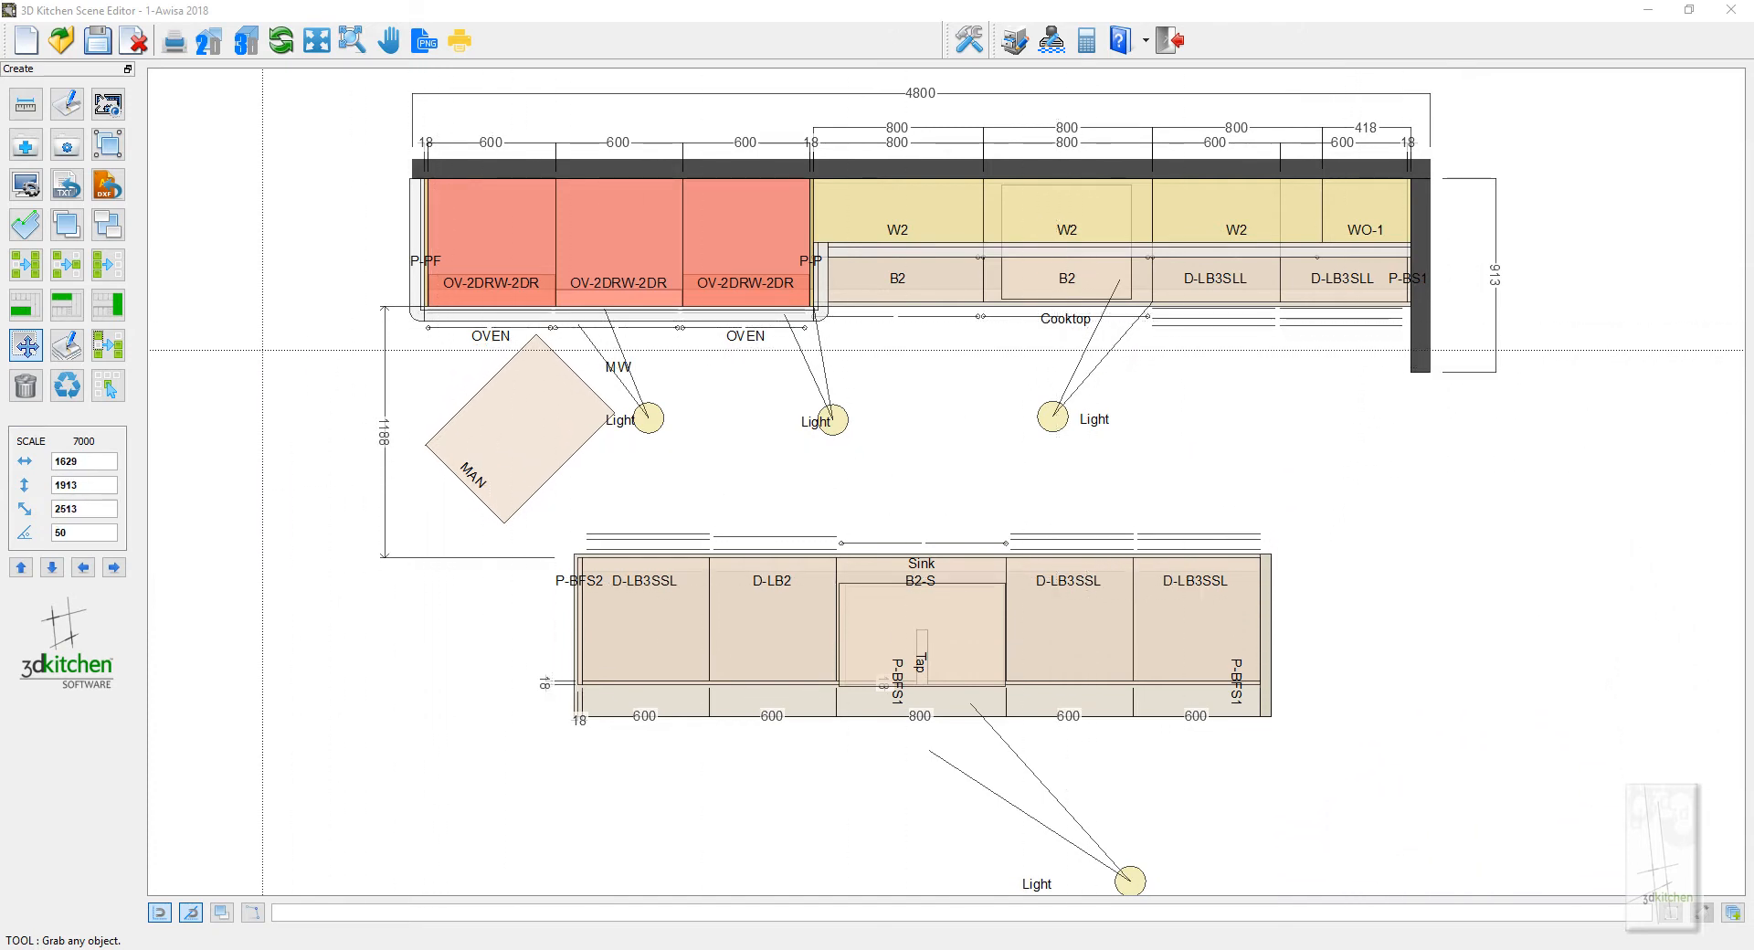
Select all objects along the back wall and generate an enlarged rendered 2D front elevation of them
{"action": "left_click", "coordinate": [108, 345]}
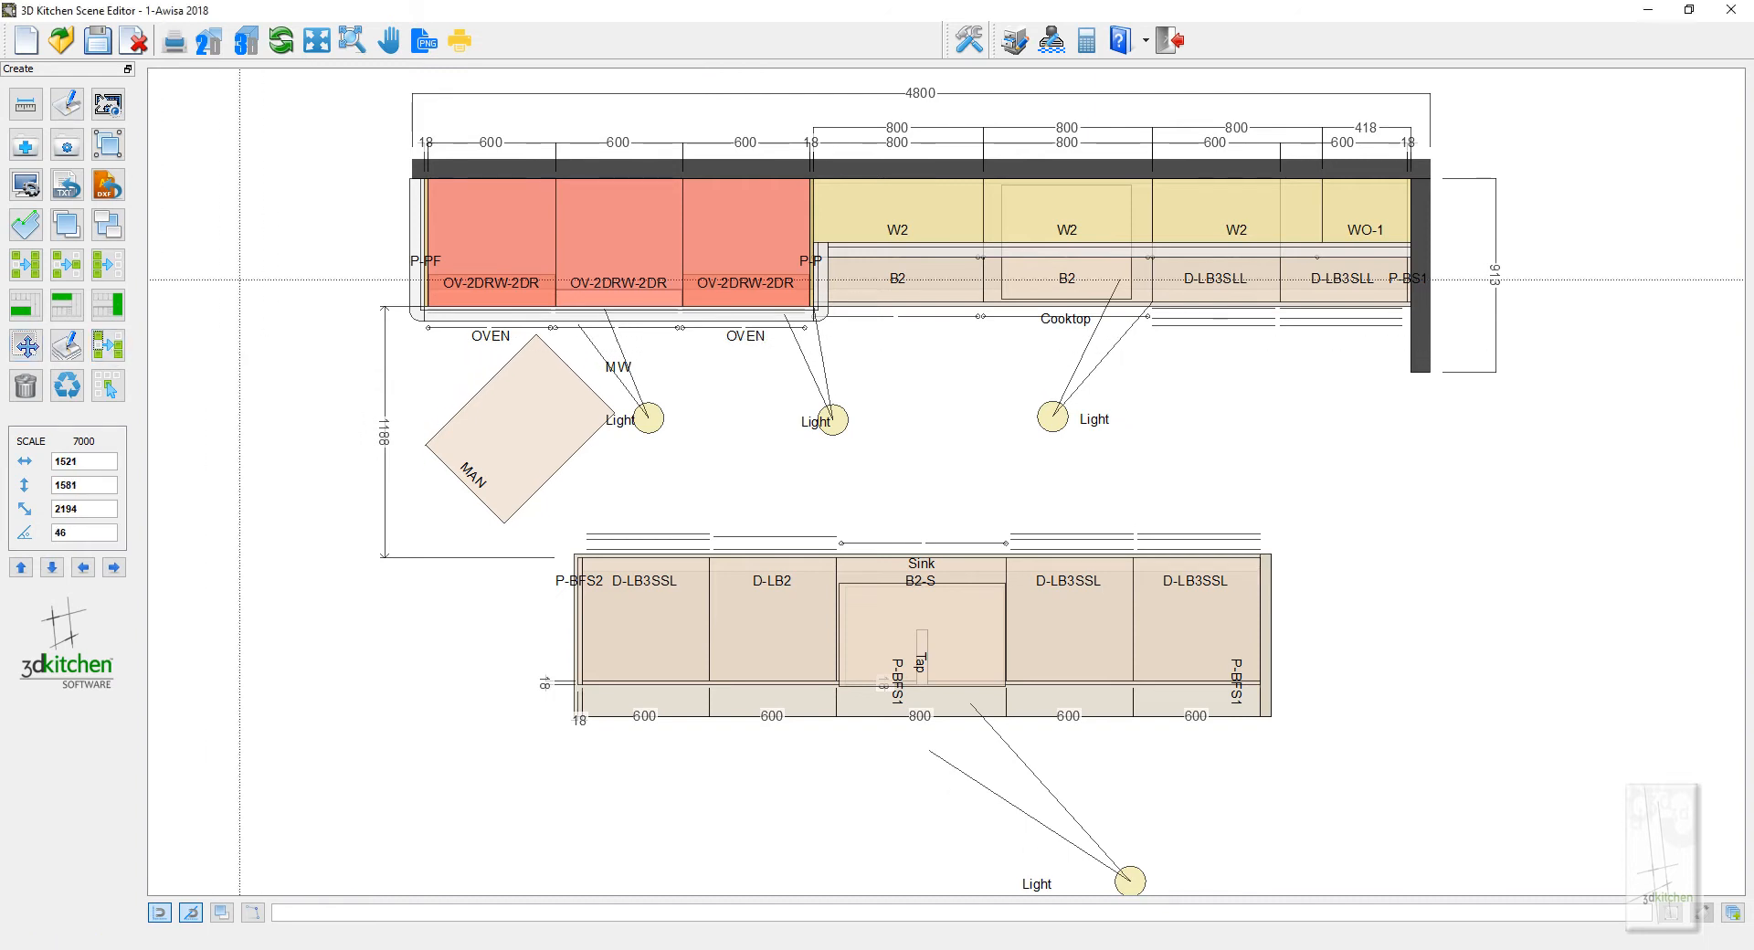
{"action": "left_click_drag", "start_coordinate": [852, 237], "coordinate": [1470, 382]}
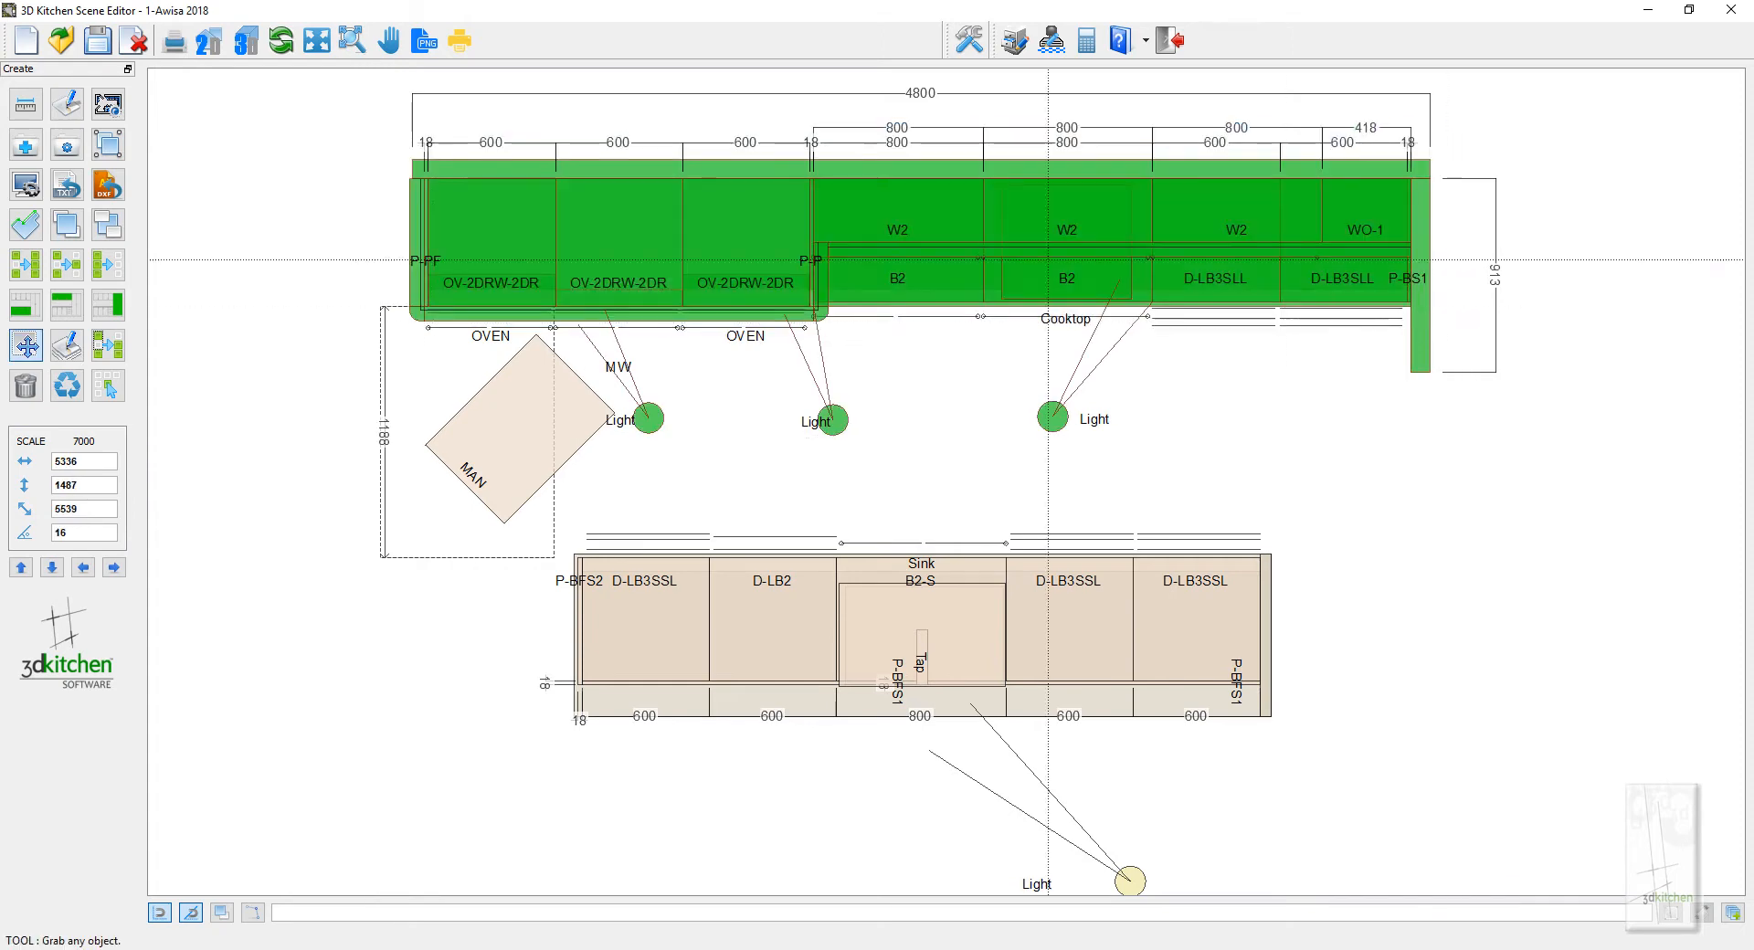
{"action": "left_click", "coordinate": [209, 40]}
{"action": "double_click", "coordinate": [849, 78]}
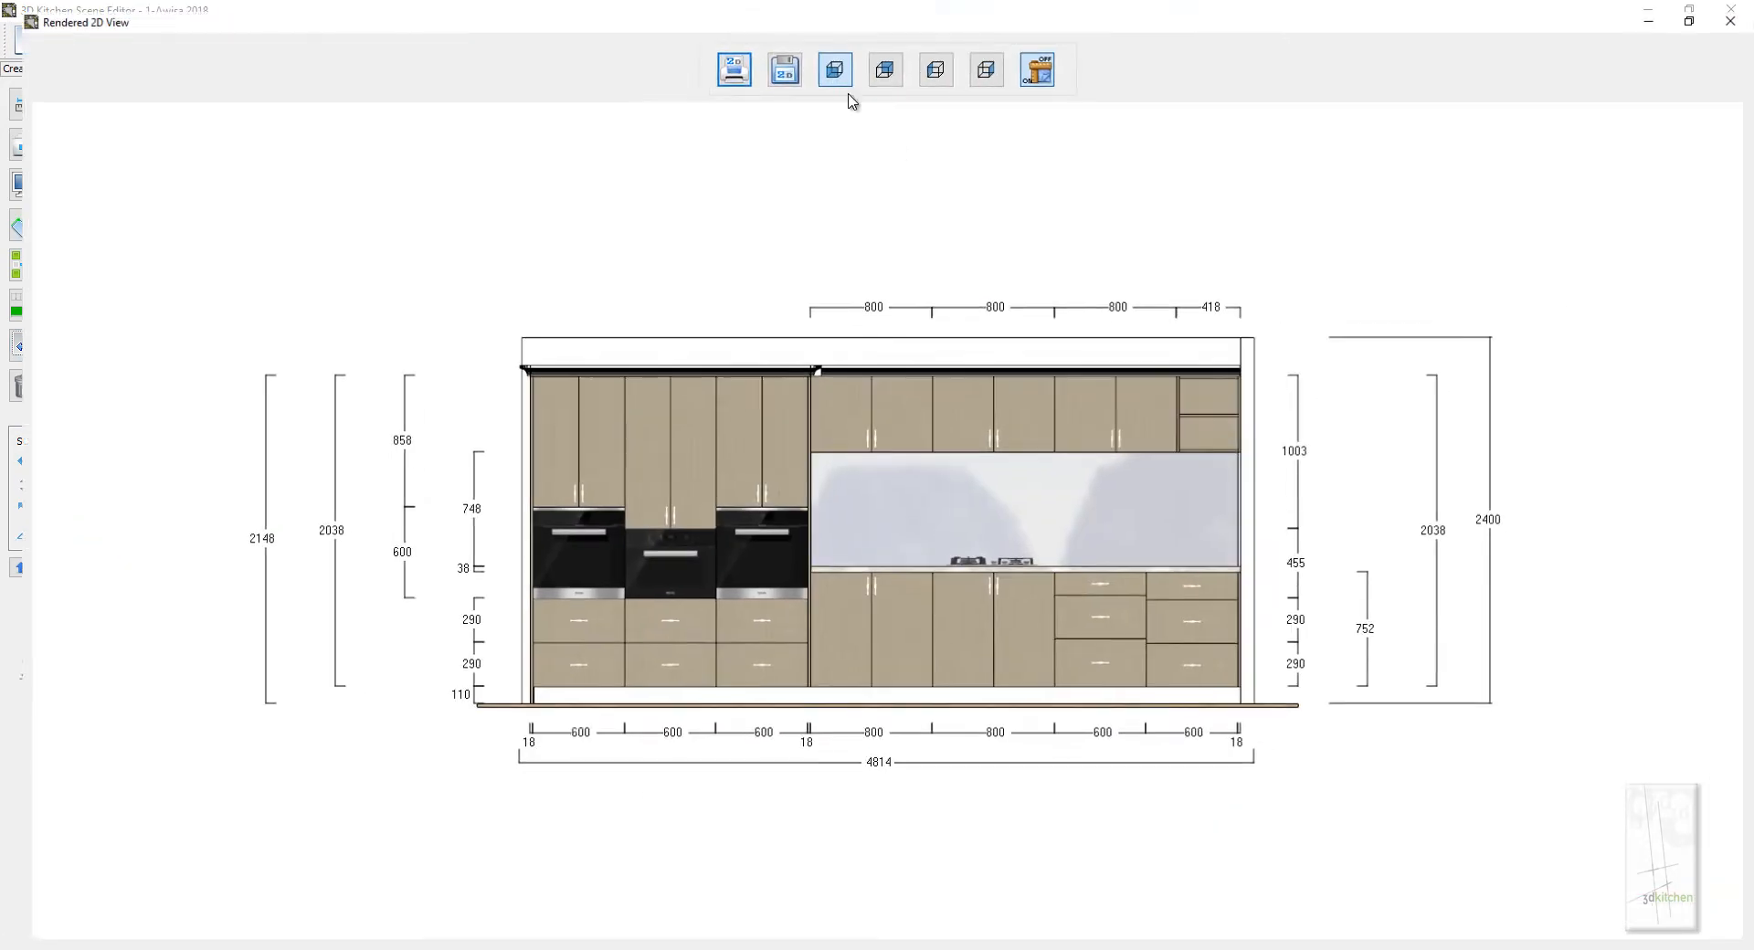
{"action": "scroll", "coordinate": [1444, 456], "scroll_direction": "up", "scroll_amount": 3}
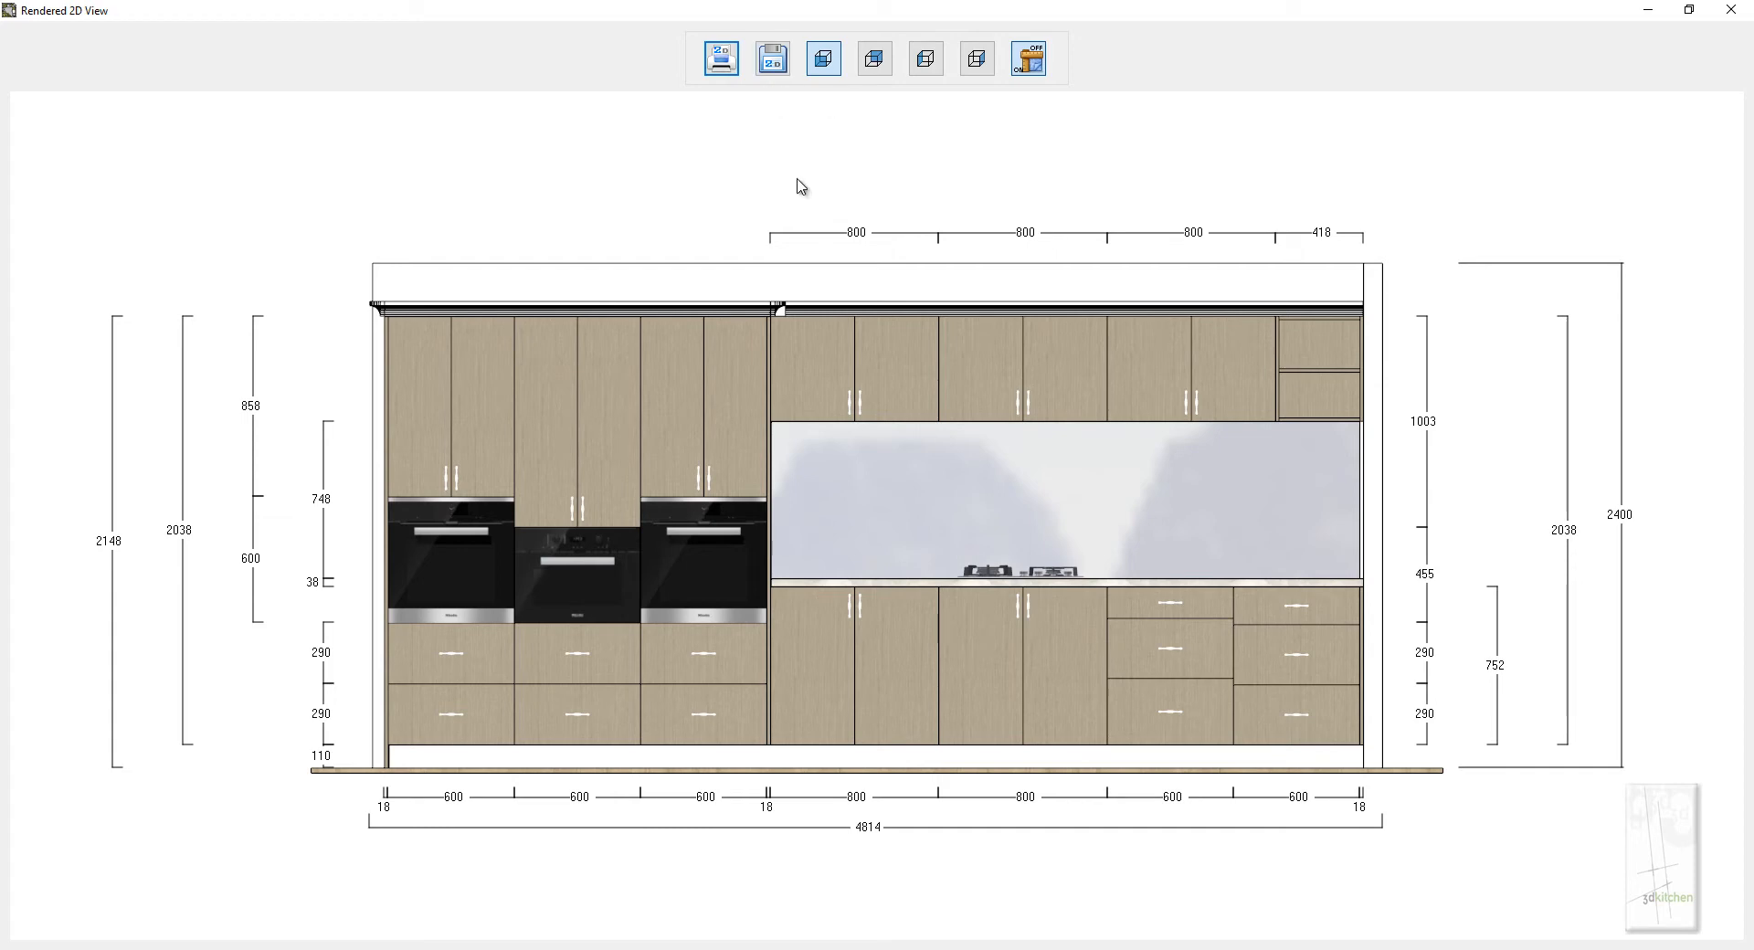
Save the back wall elevation as an image and close the rendered 2D view
{"action": "left_click", "coordinate": [775, 75]}
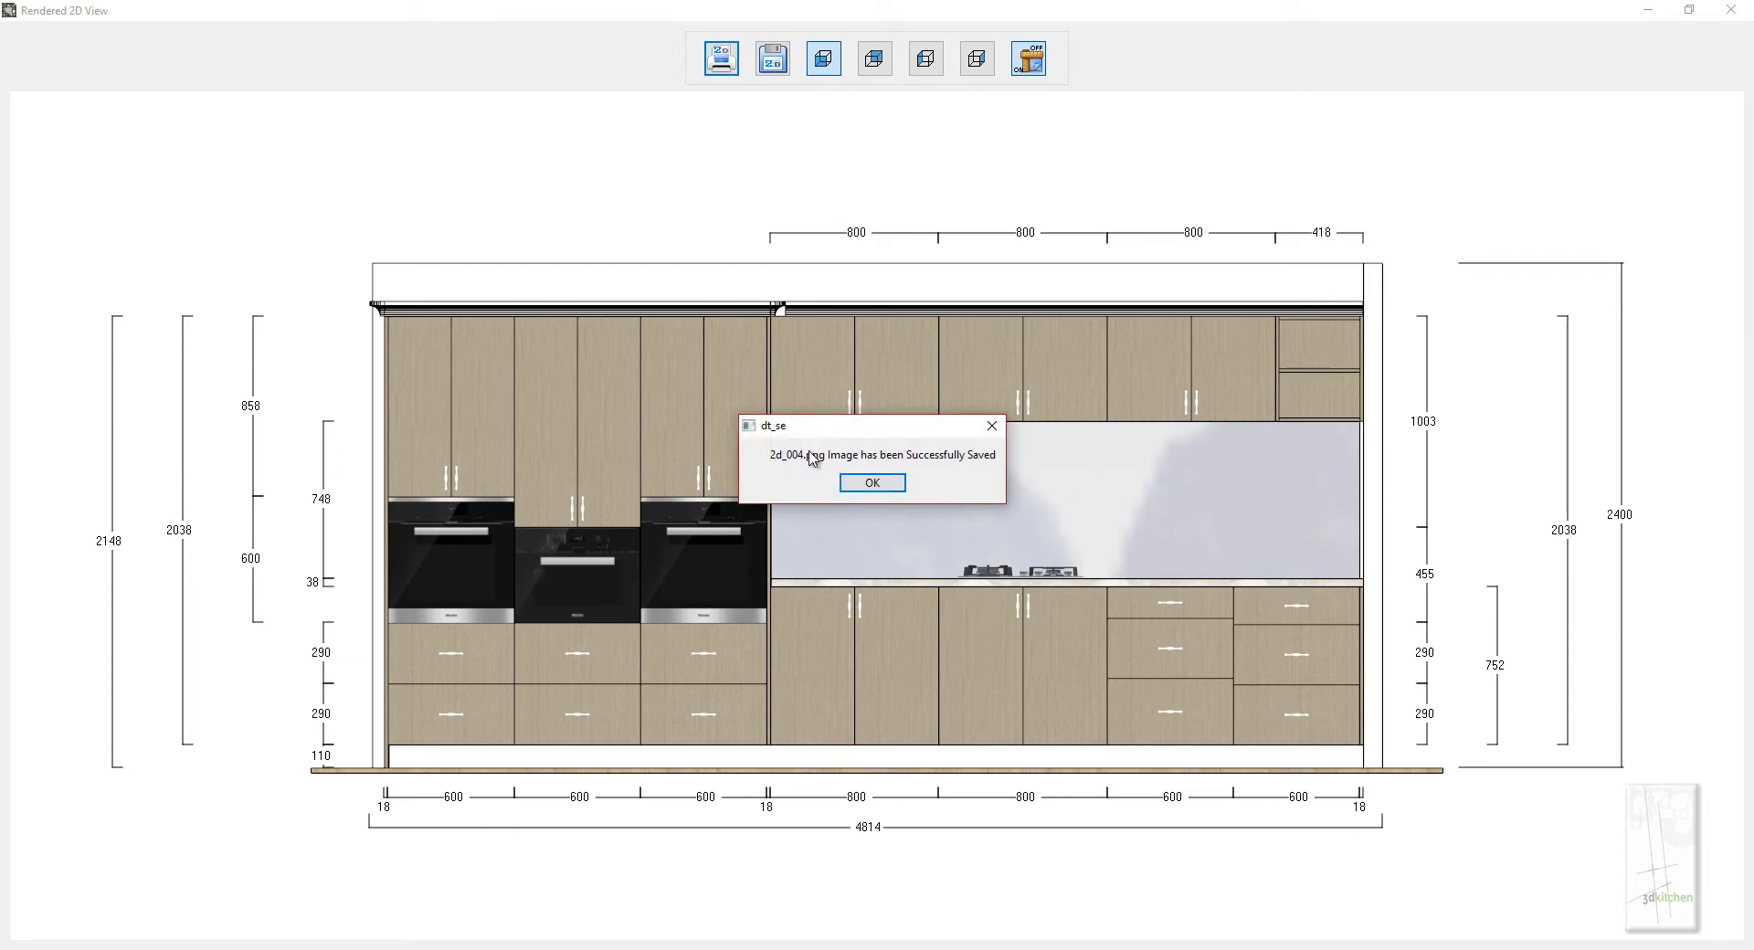
{"action": "left_click", "coordinate": [873, 483]}
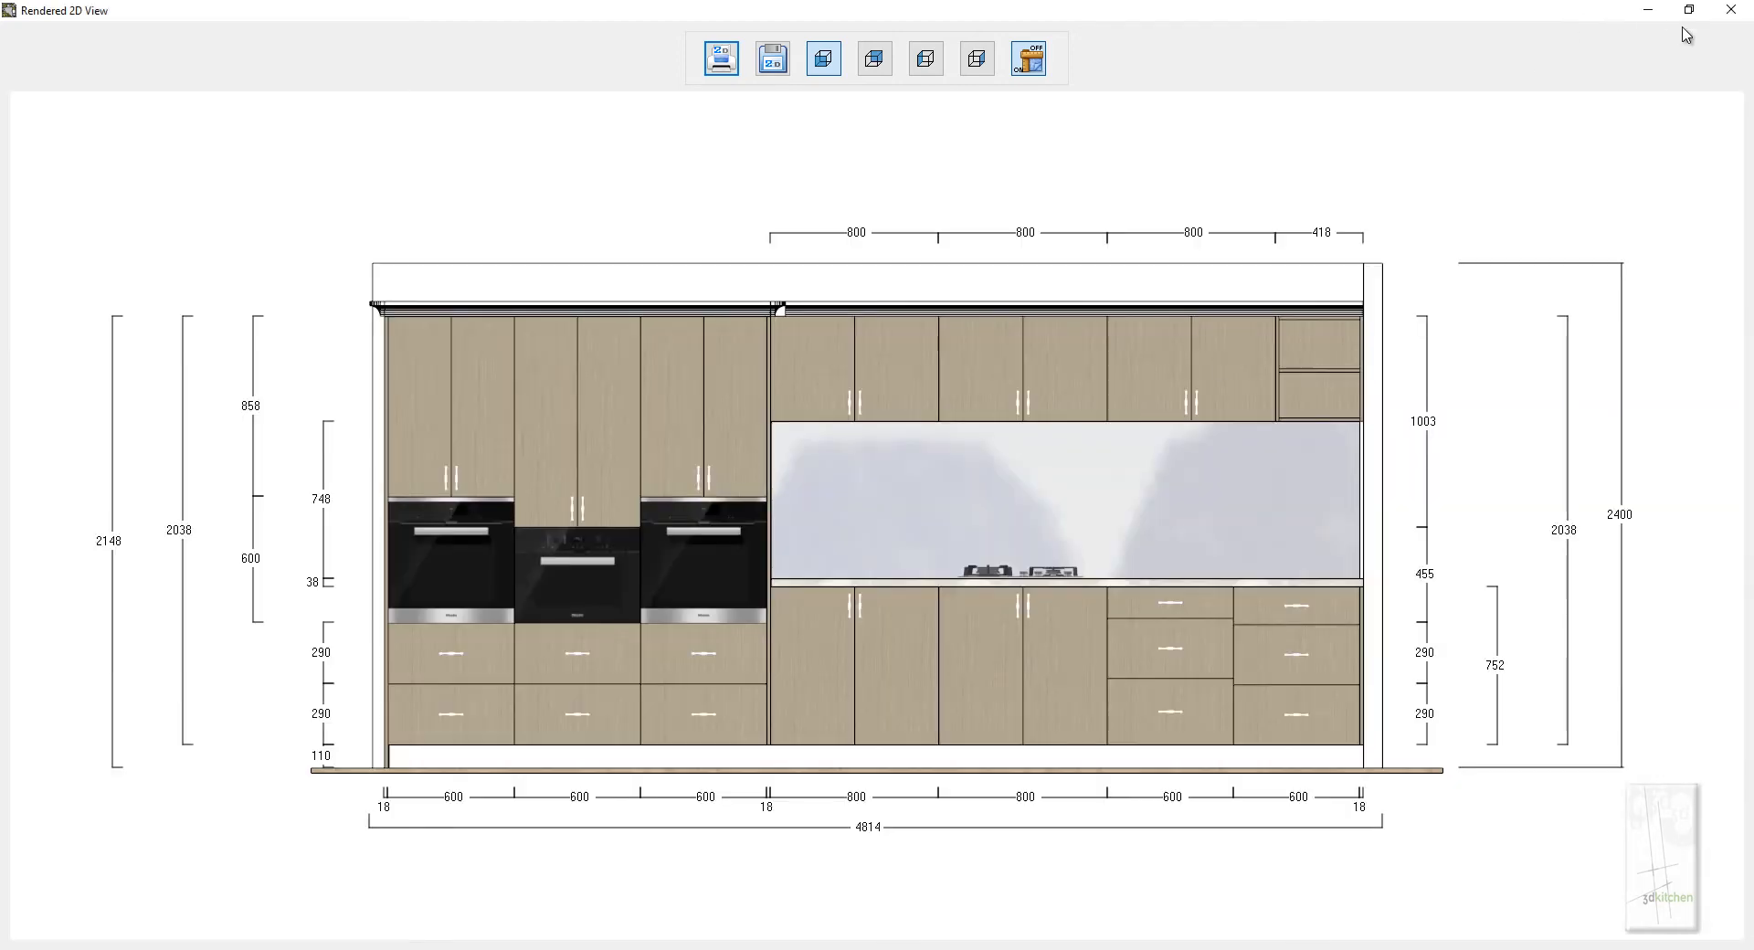
{"action": "left_click", "coordinate": [1730, 11]}
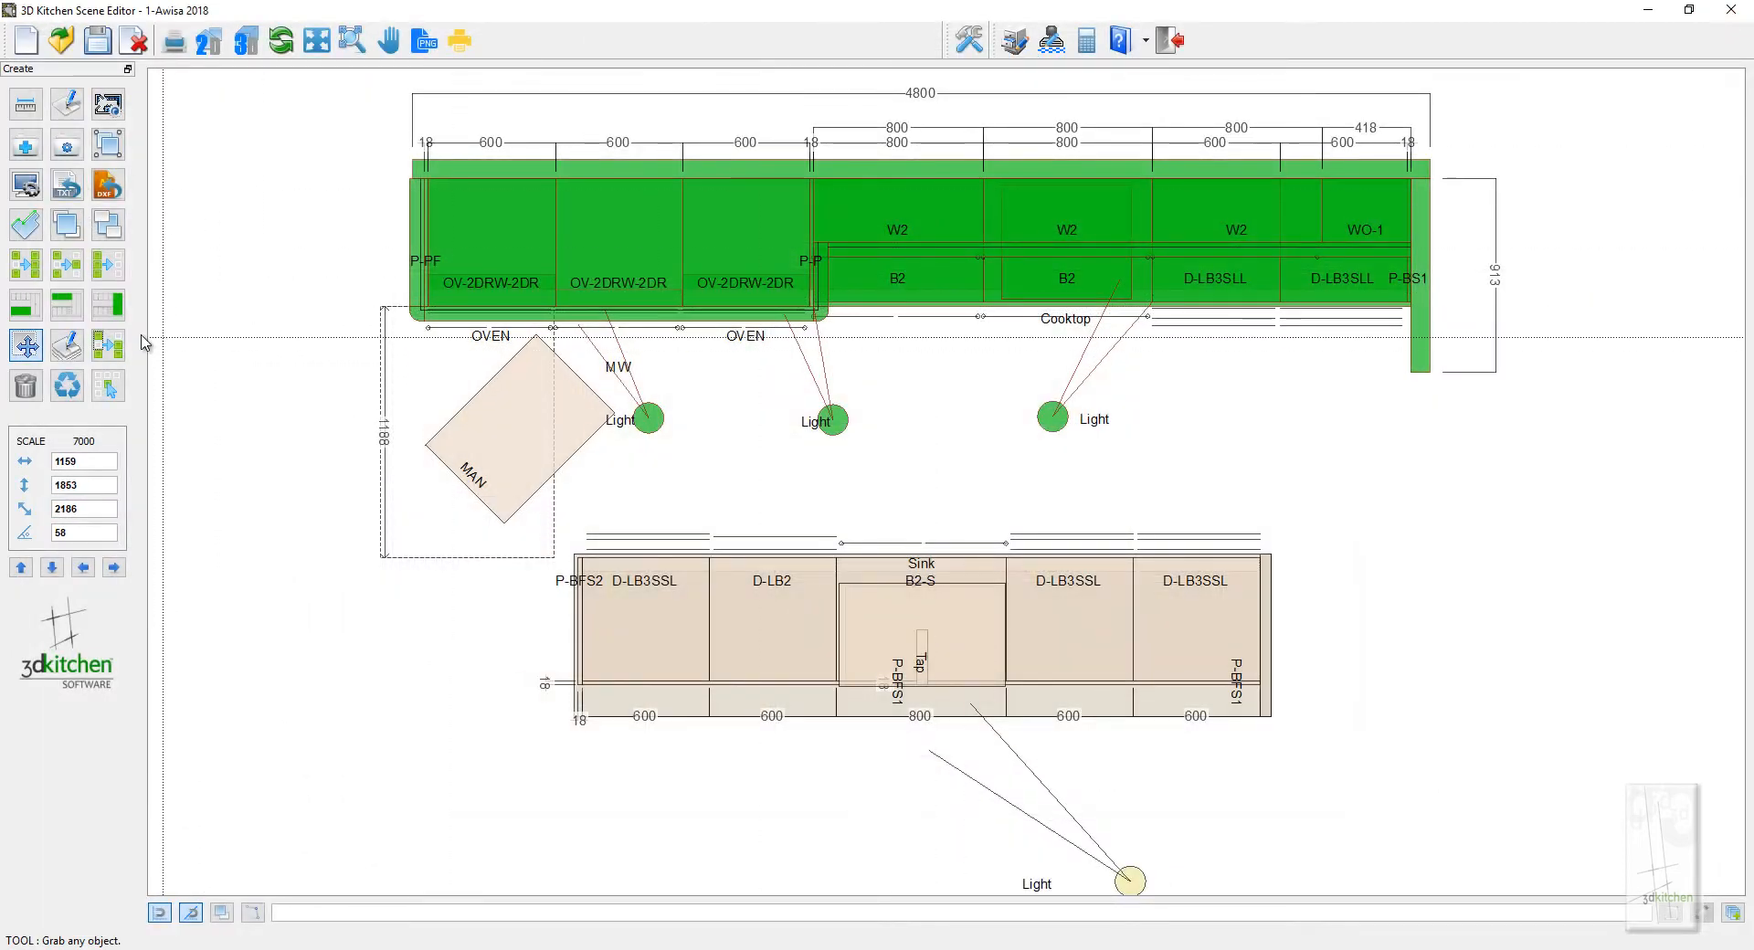
Deselect the back wall objects and open the Awisa.xml project in 2D Layout
{"action": "left_click", "coordinate": [112, 267]}
{"action": "left_click", "coordinate": [461, 40]}
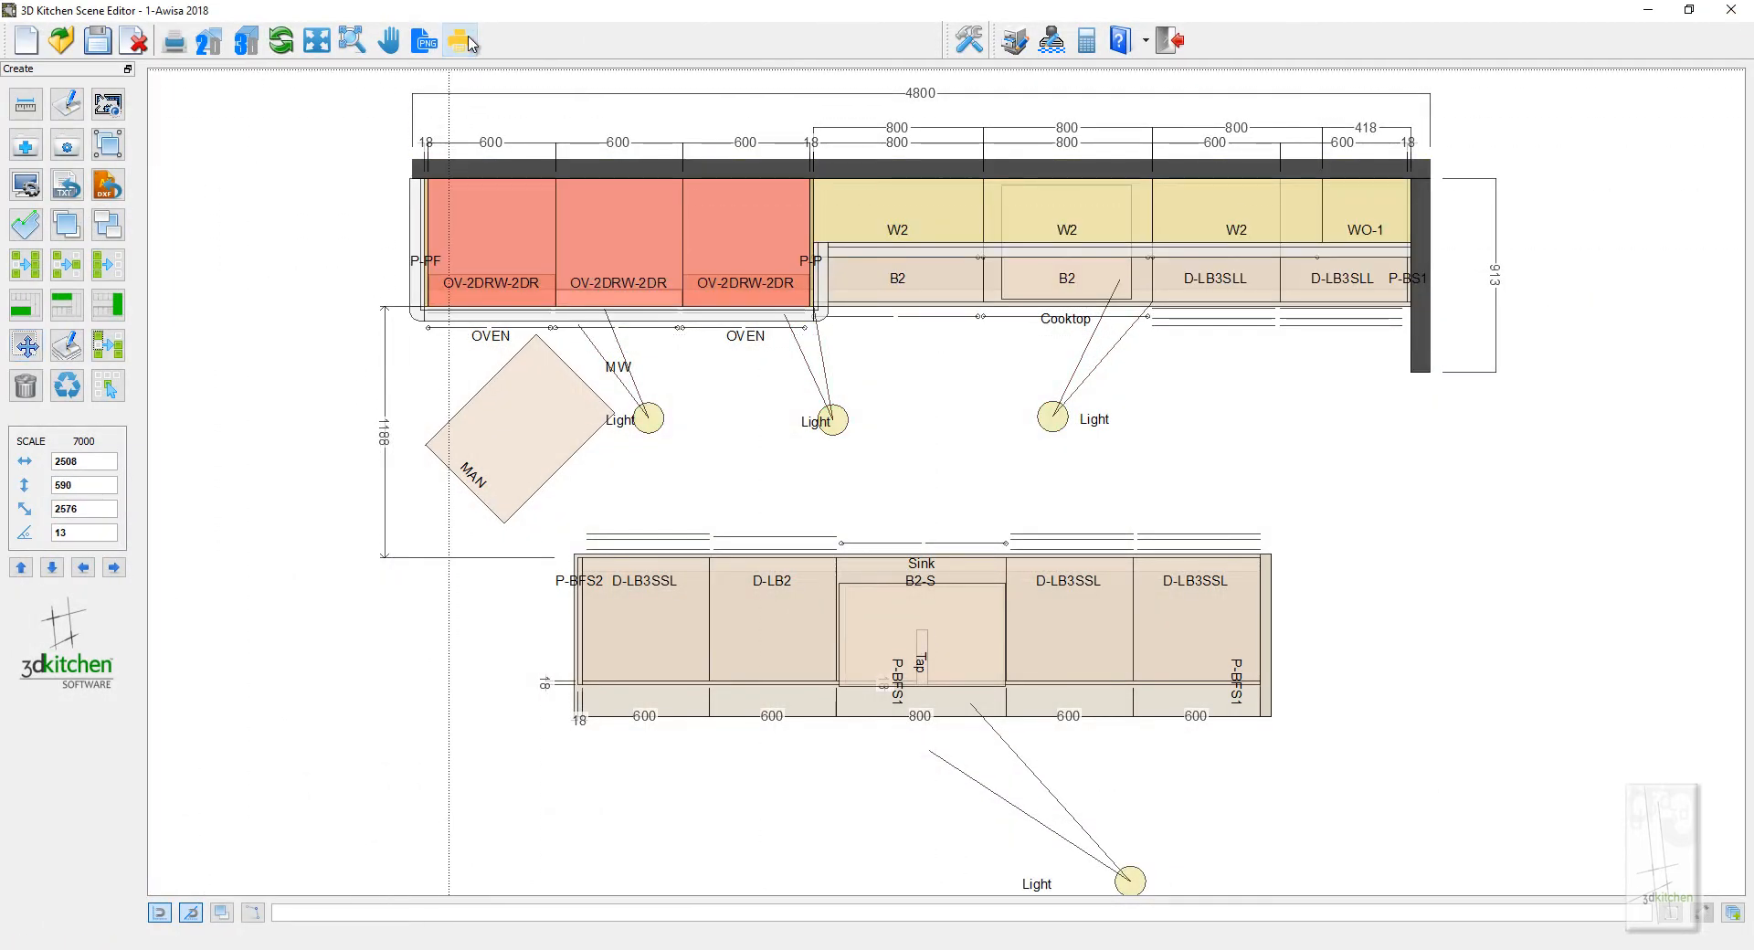
{"action": "left_click", "coordinate": [51, 56]}
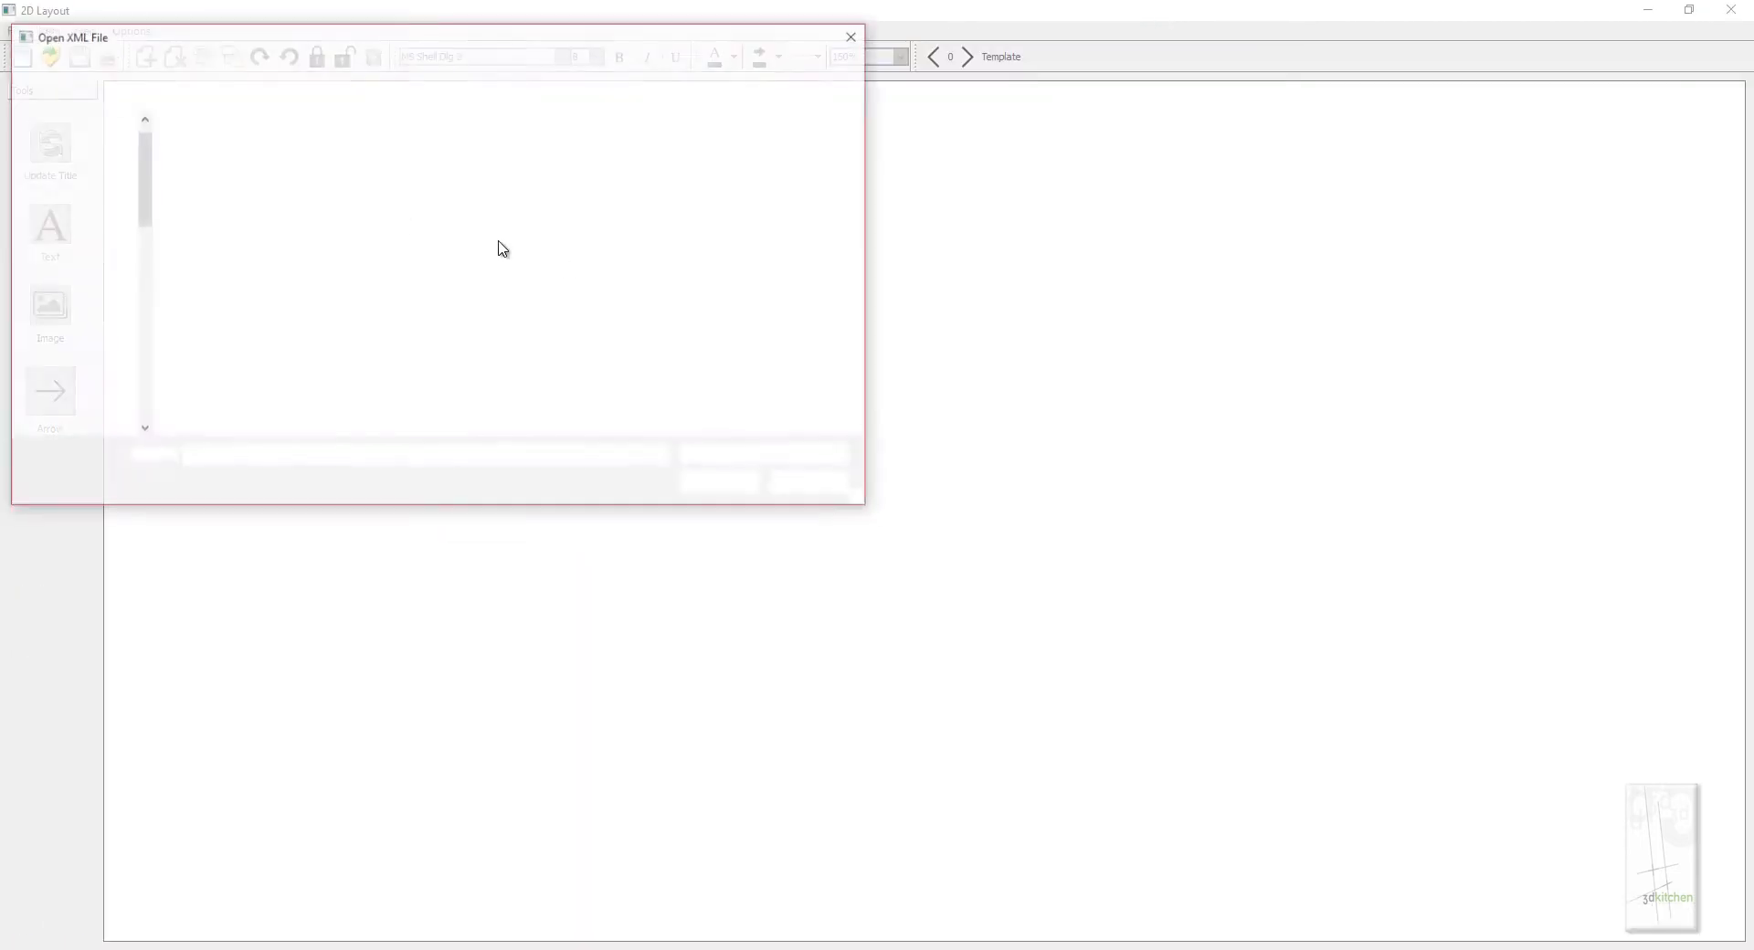
{"action": "left_click", "coordinate": [319, 187]}
{"action": "double_click", "coordinate": [319, 187]}
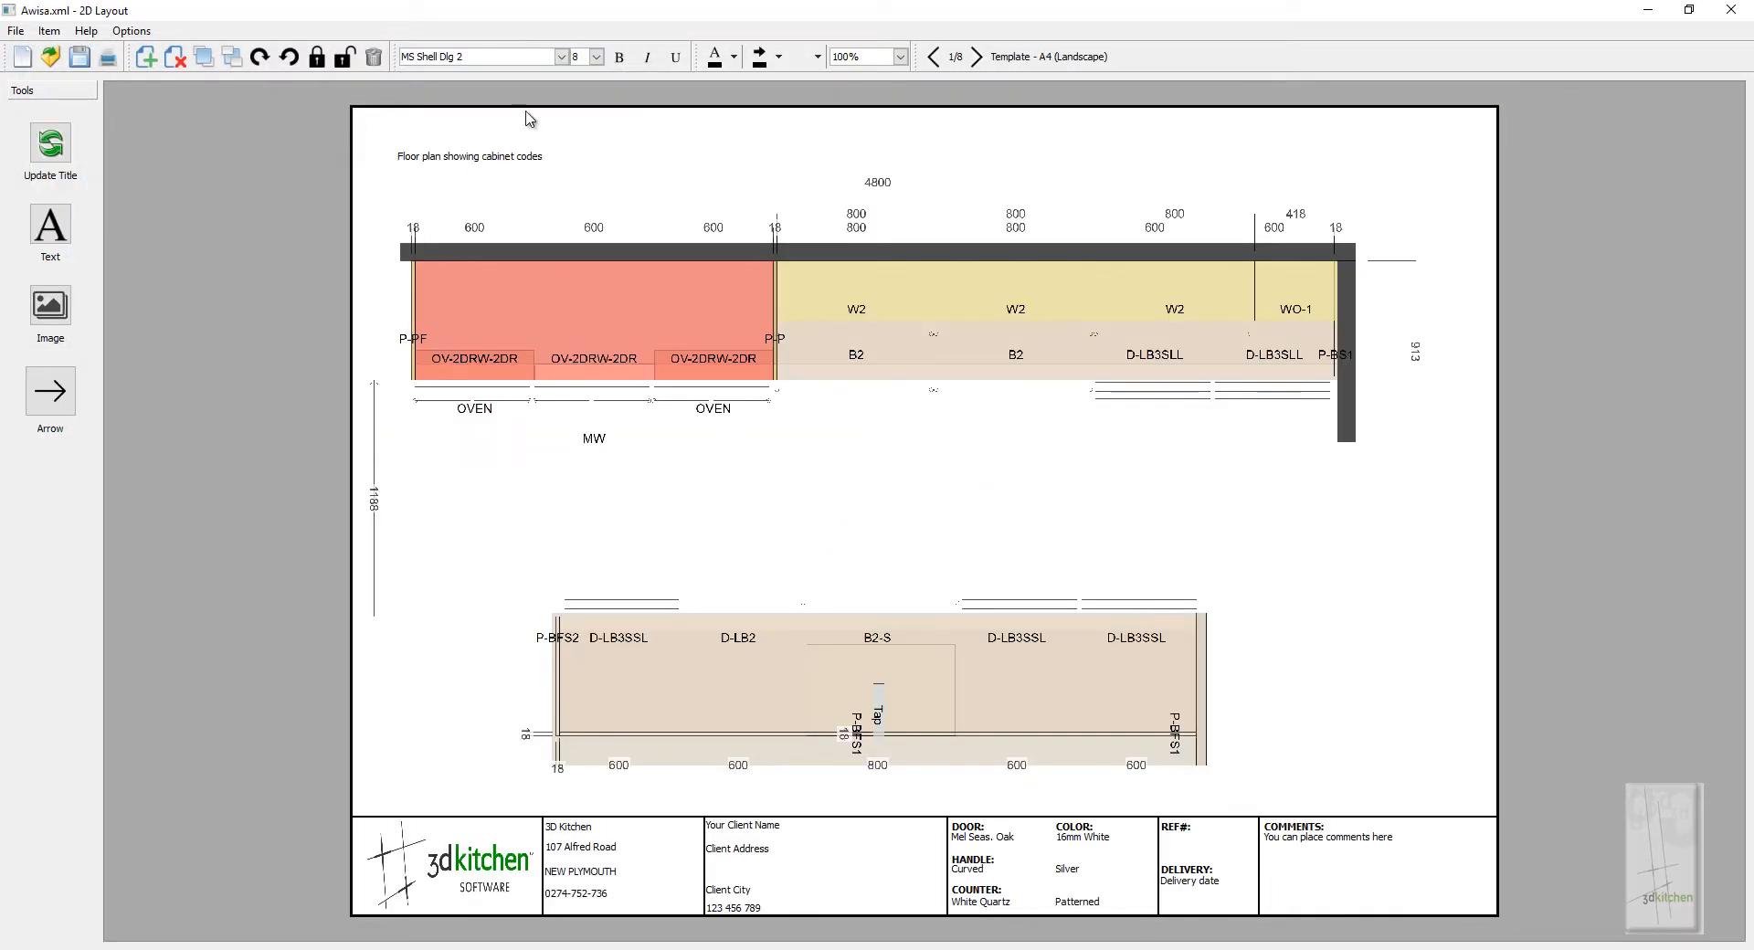
Examine the layout's pages in turn, from the floor plan through the renders and elevations to the last page
{"action": "left_click", "coordinate": [977, 58]}
{"action": "left_click", "coordinate": [977, 57]}
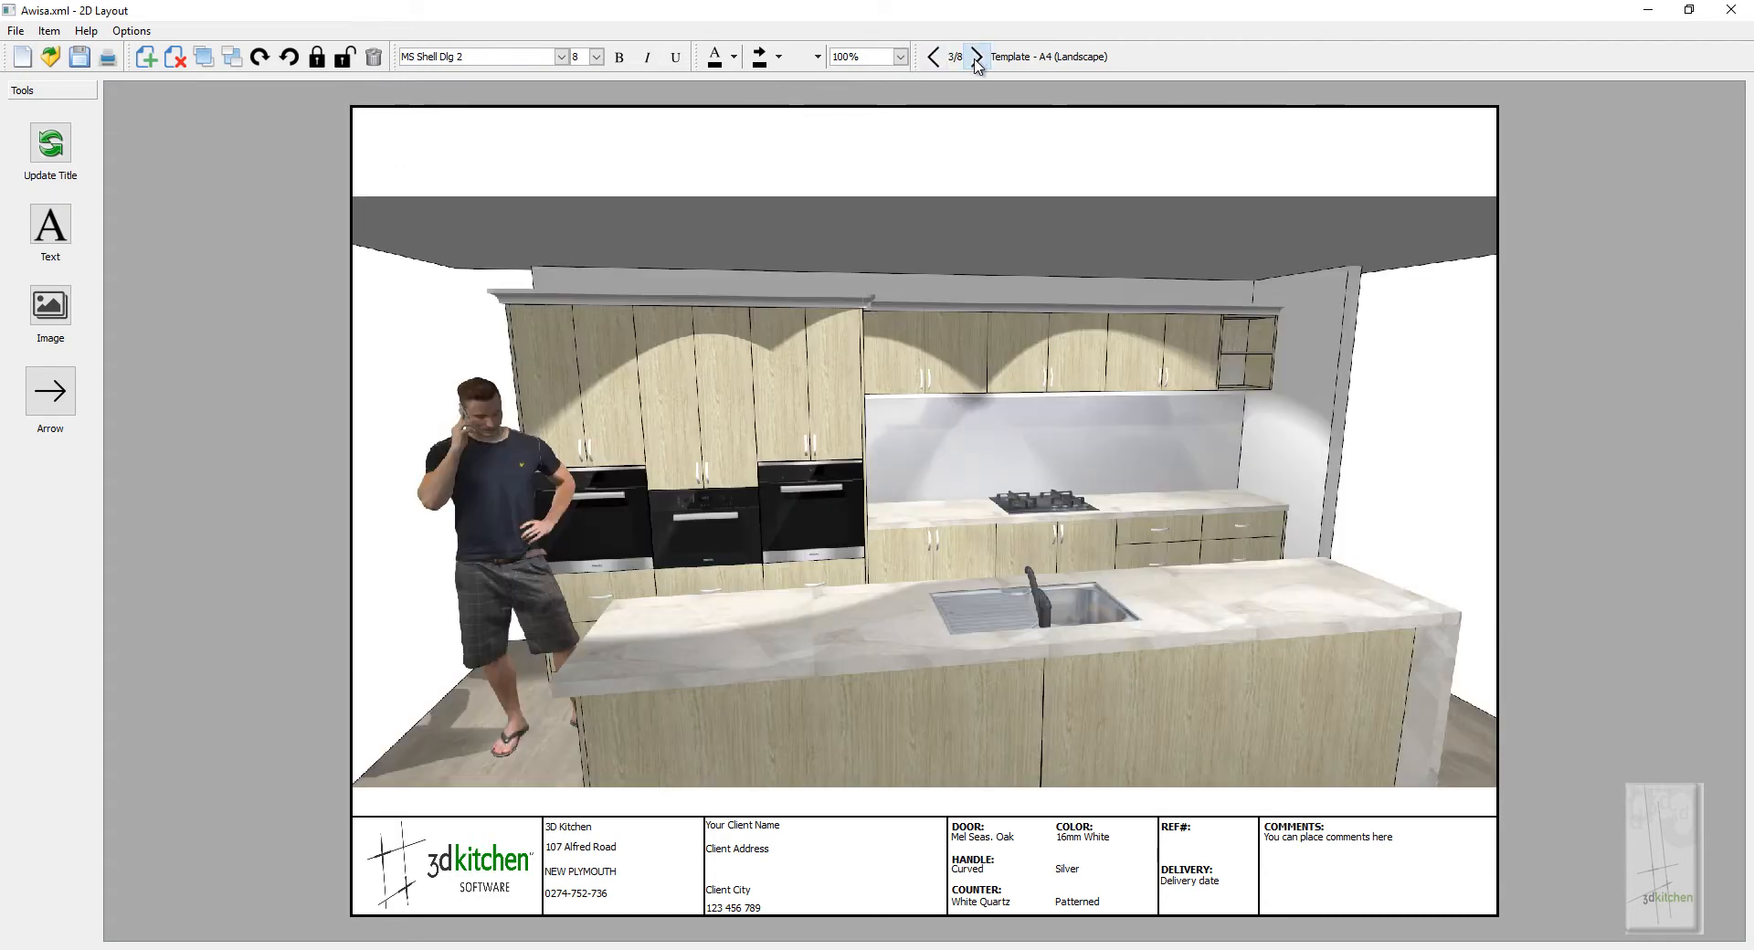
{"action": "left_click", "coordinate": [977, 58]}
{"action": "left_click", "coordinate": [976, 58]}
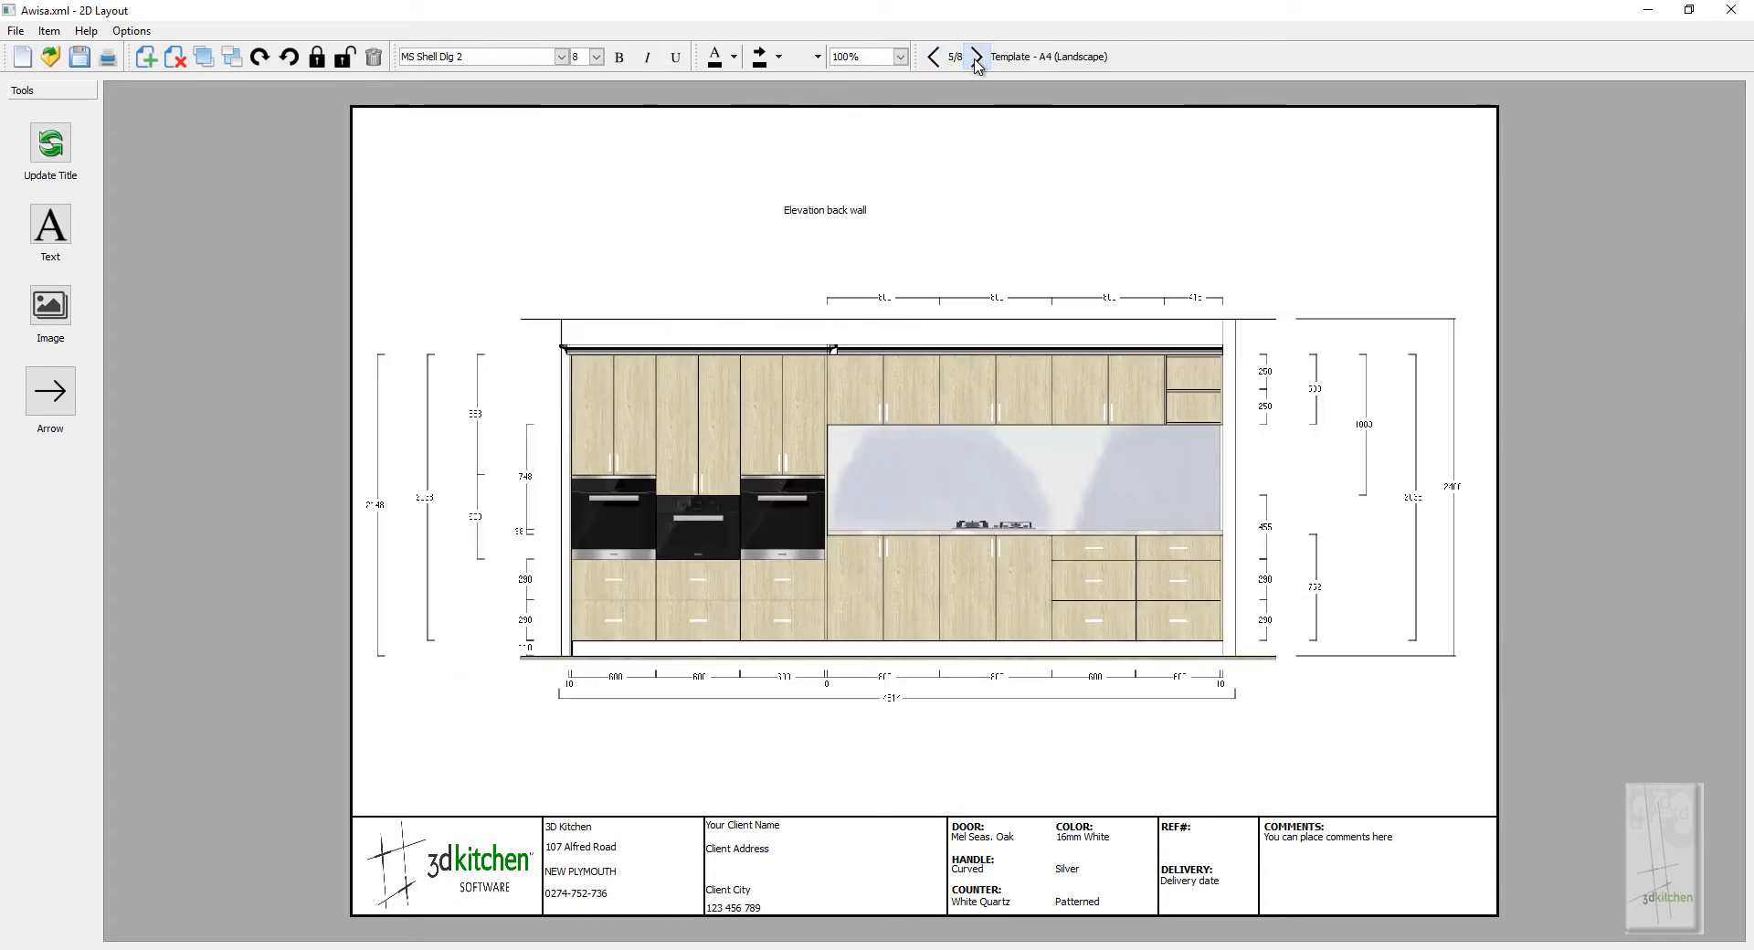
{"action": "left_click", "coordinate": [977, 58]}
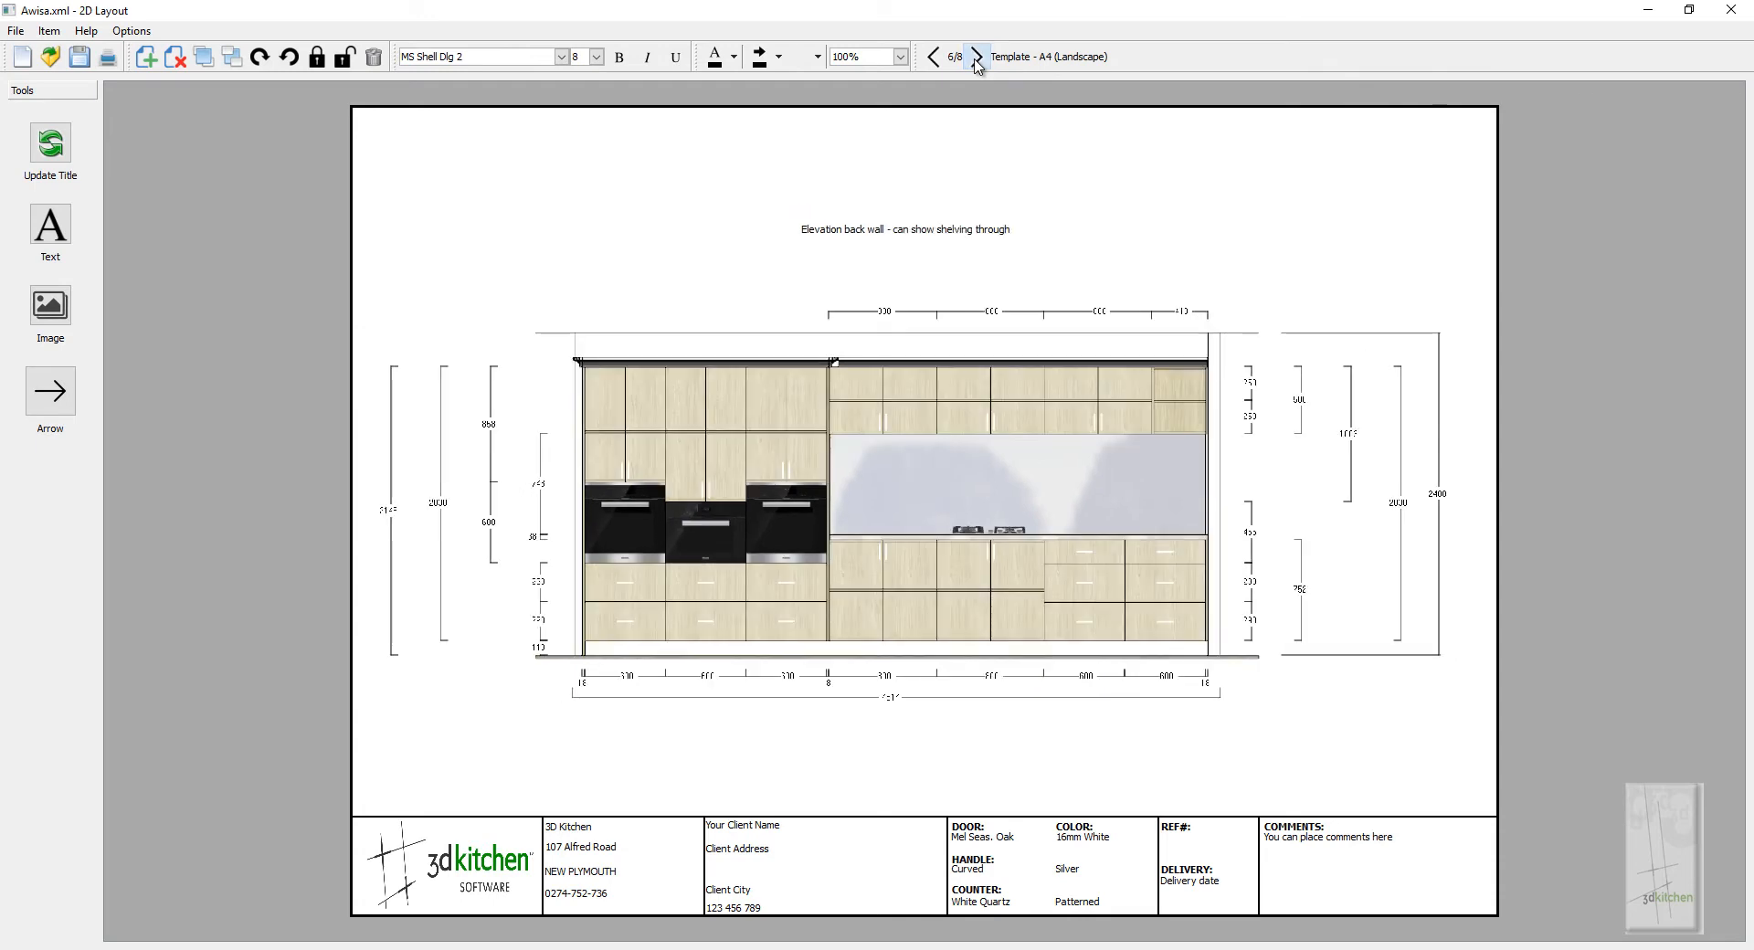
{"action": "left_click", "coordinate": [976, 58]}
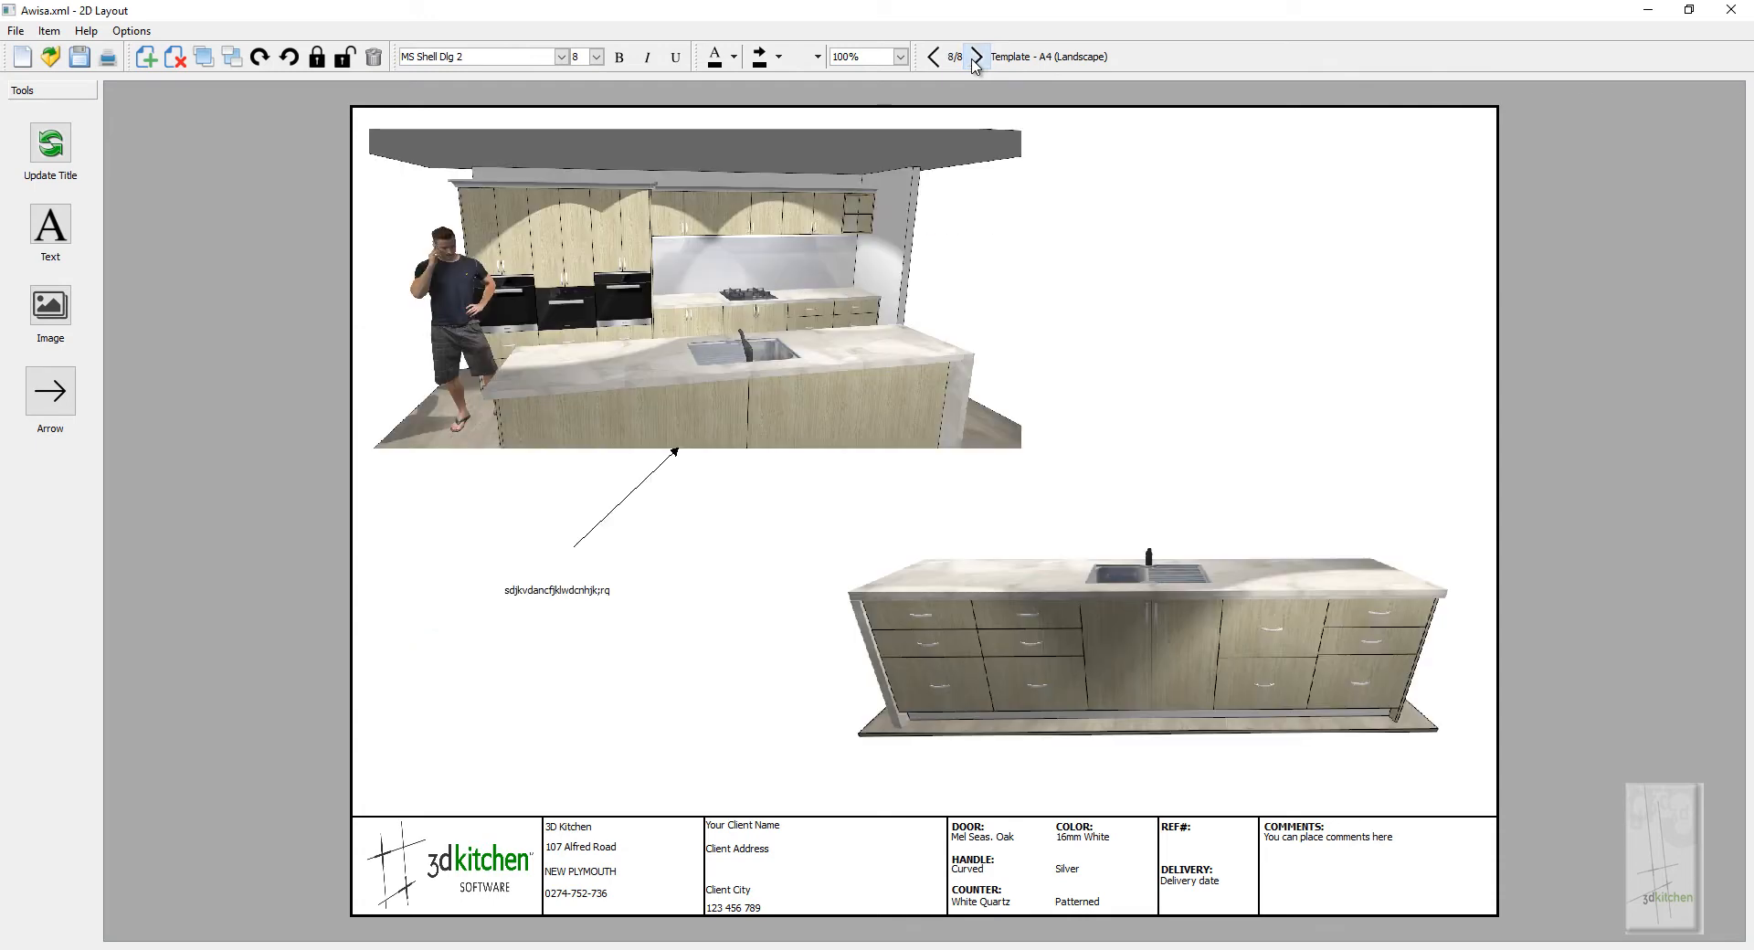
Add a new page at the end of the layout and place the image 2d_004.png on it
{"action": "left_click", "coordinate": [145, 58]}
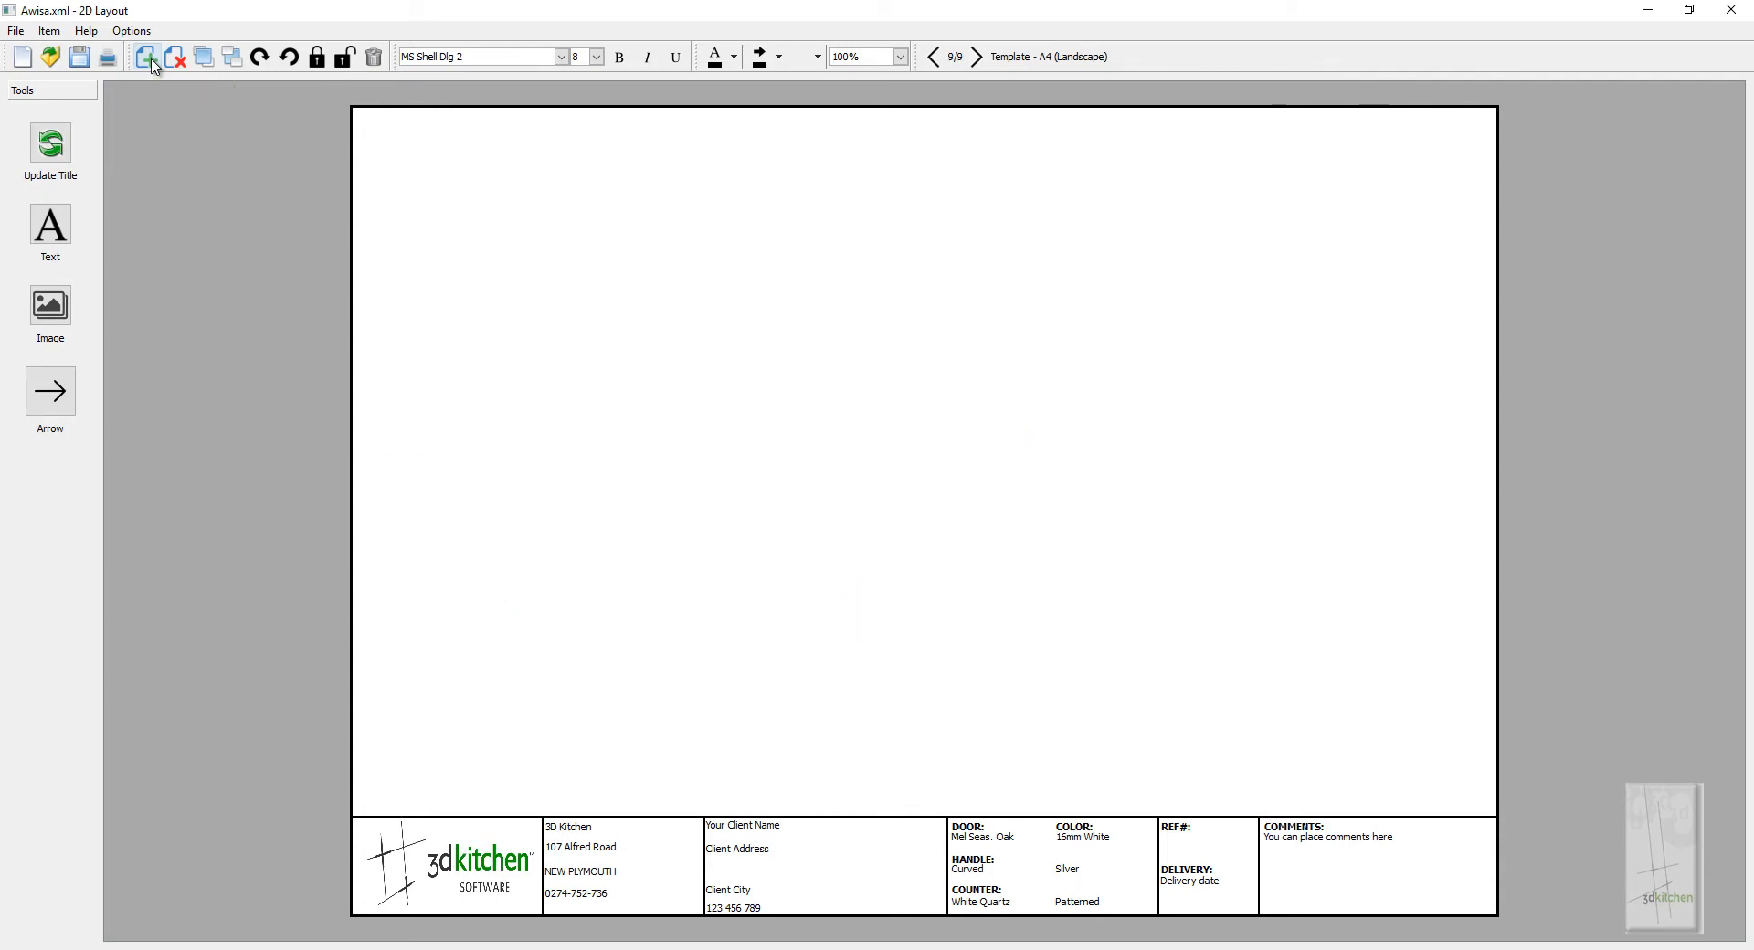
{"action": "left_click", "coordinate": [51, 308]}
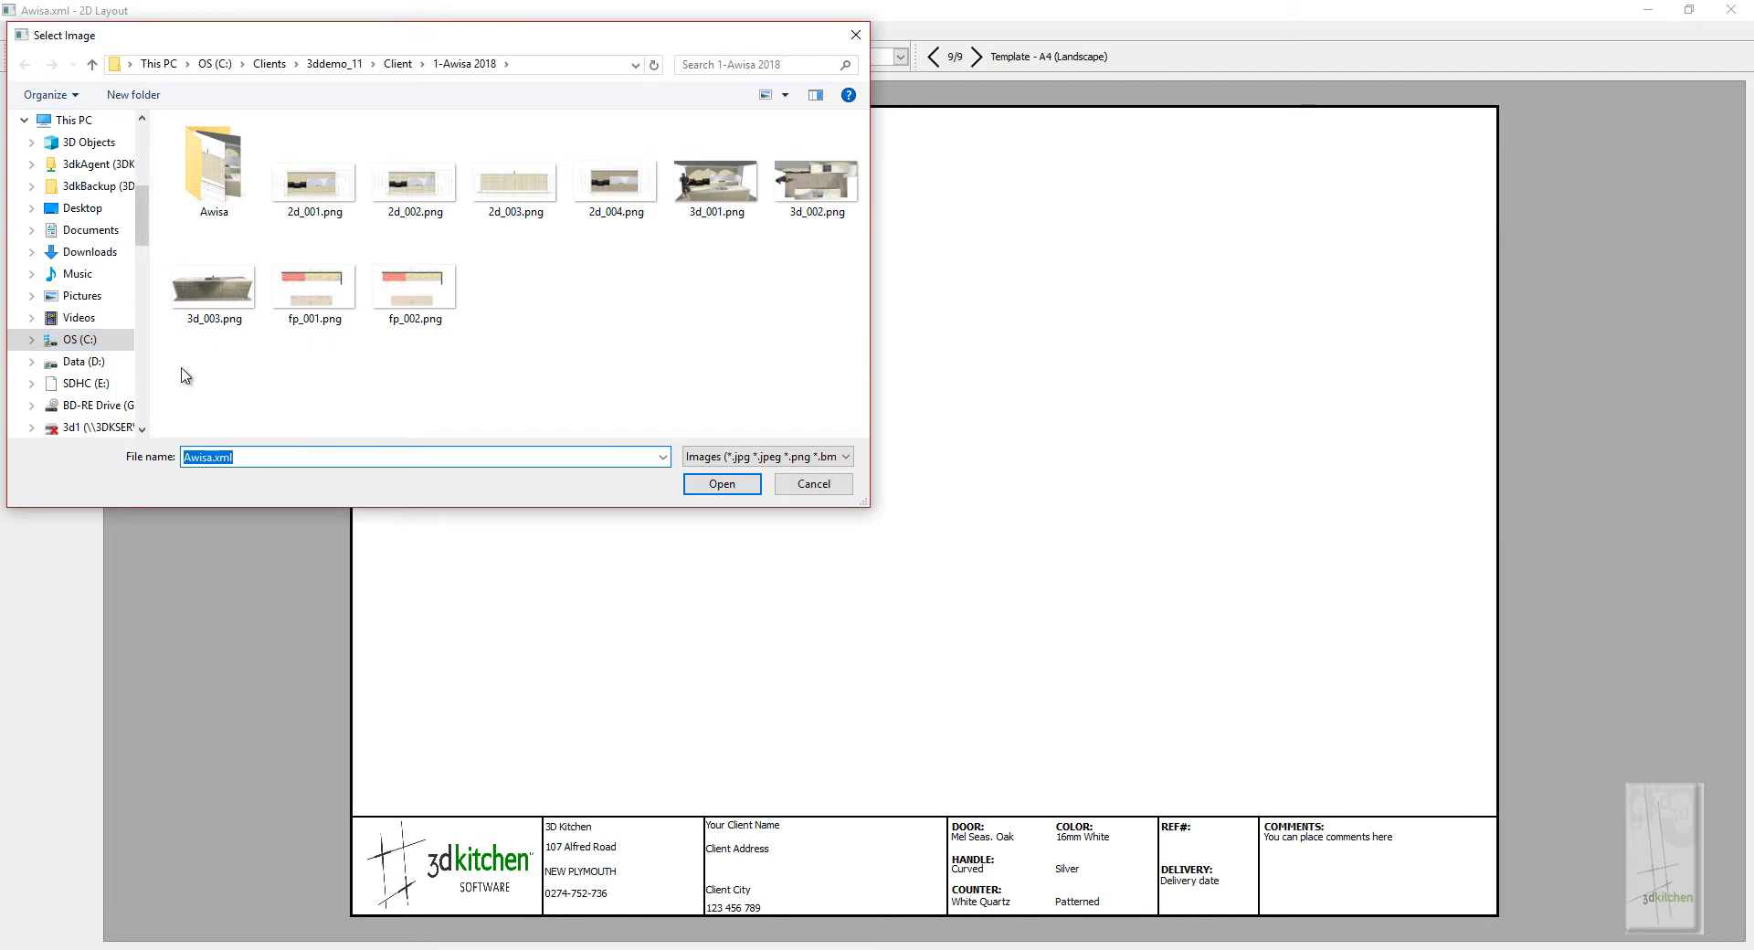
{"action": "double_click", "coordinate": [618, 188]}
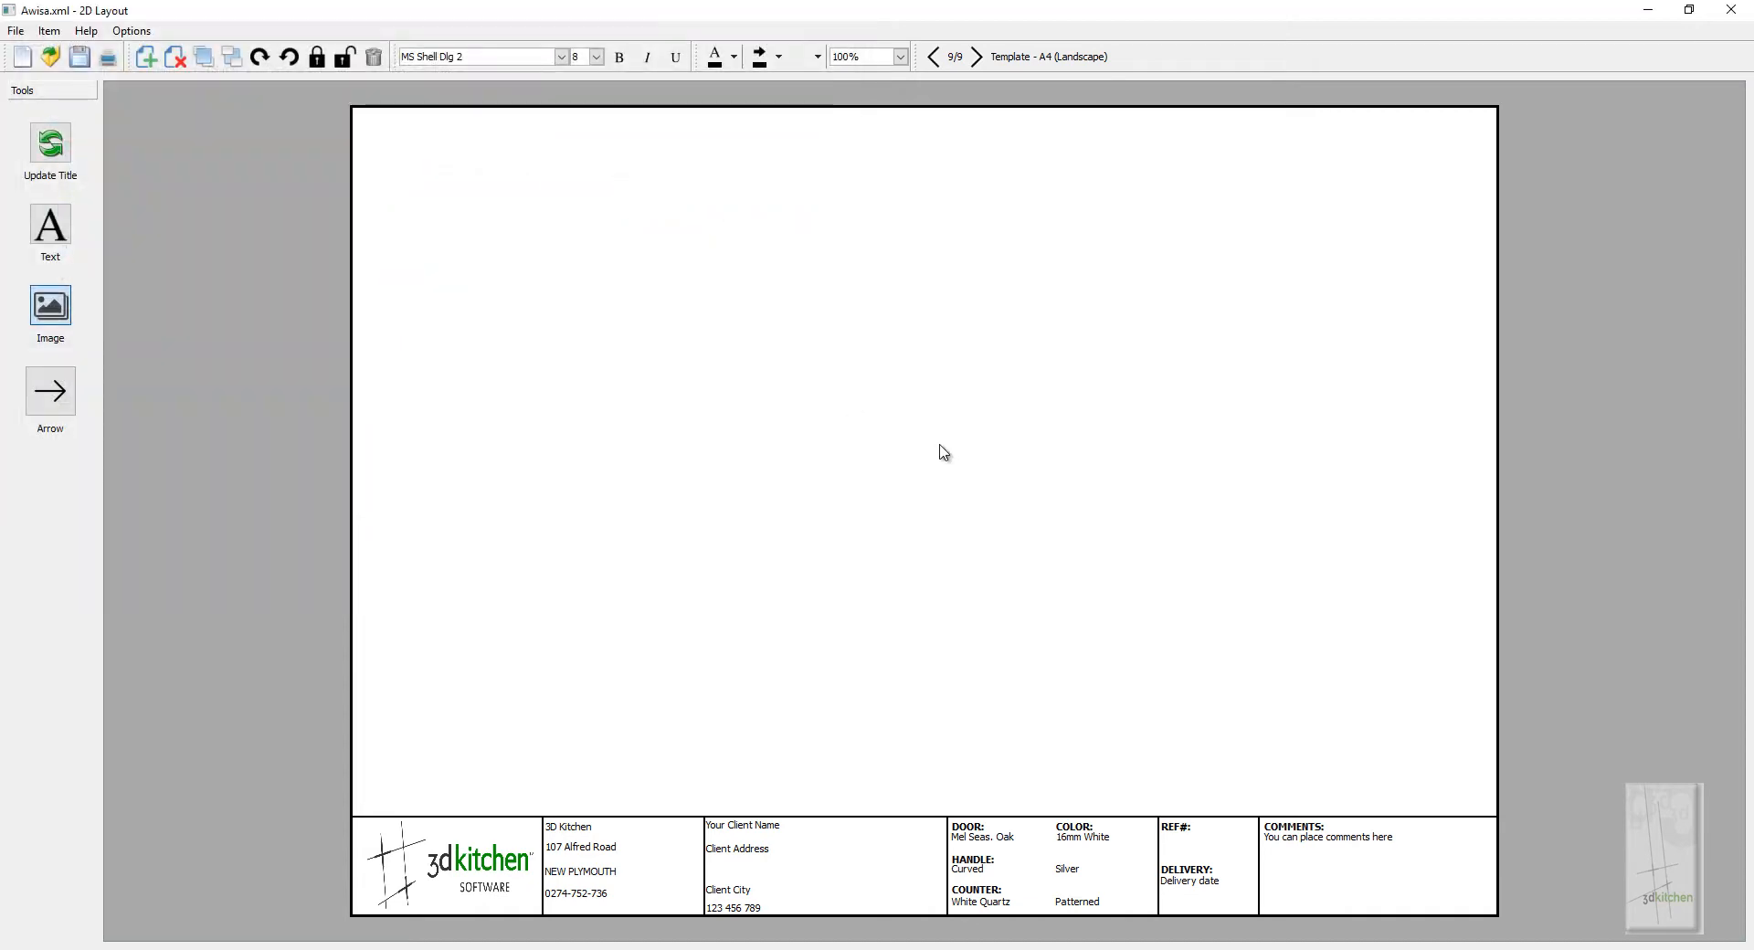
{"action": "left_click", "coordinate": [940, 446]}
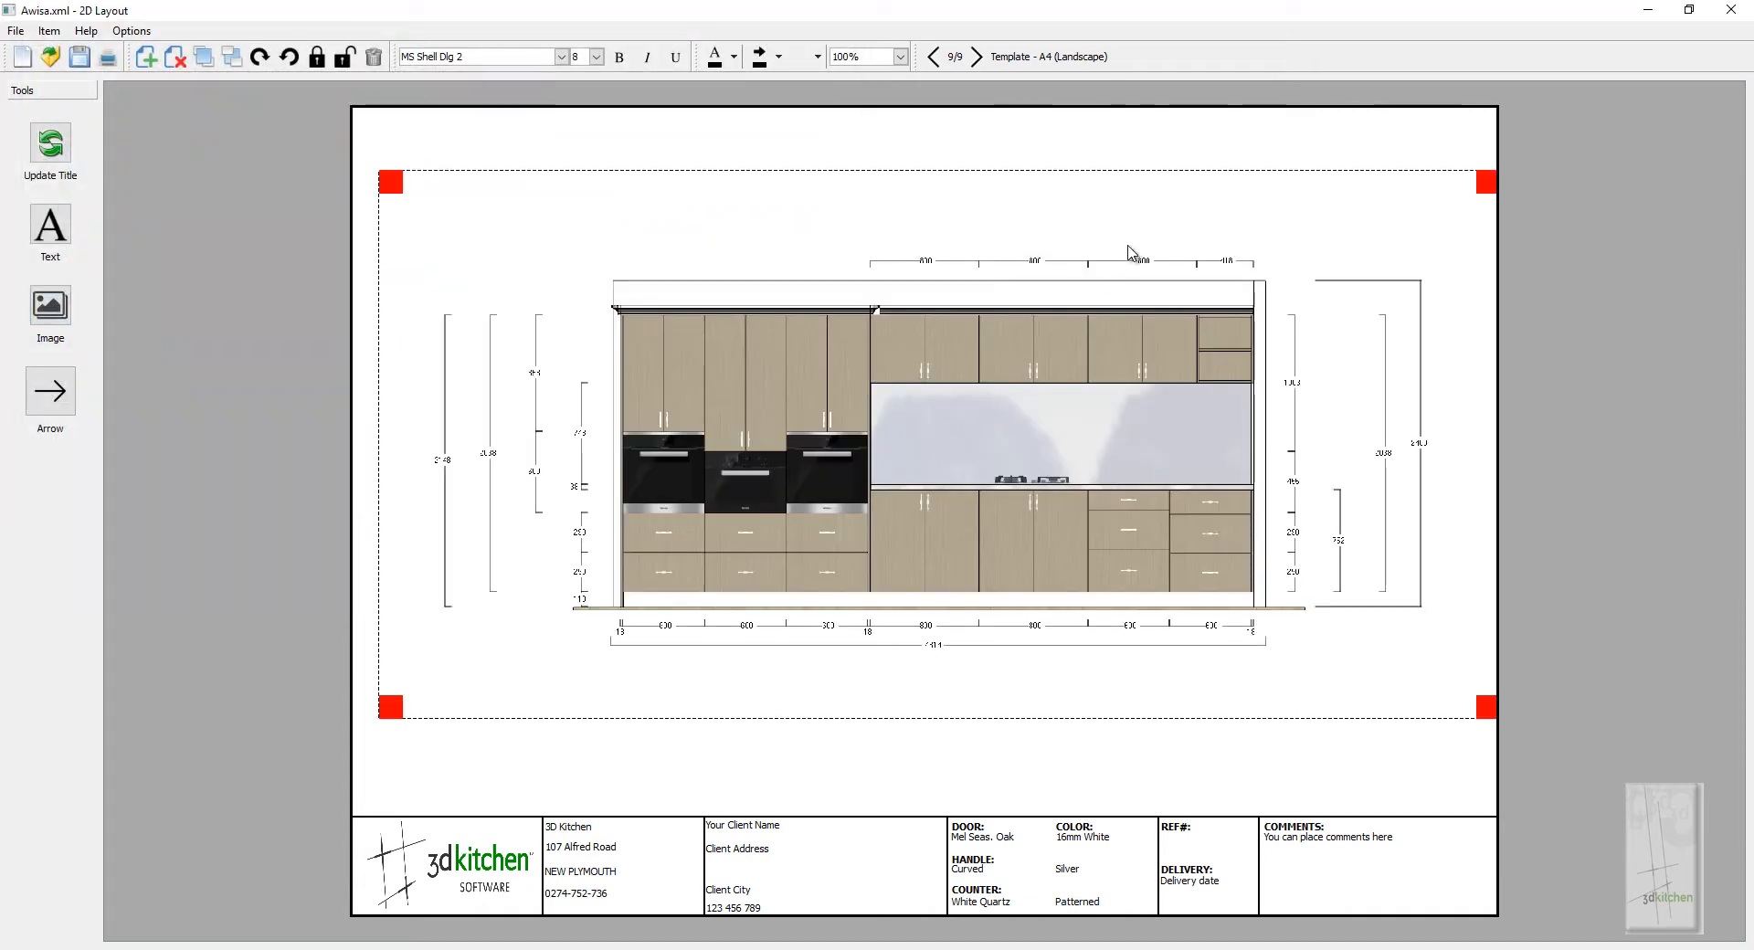
Scale and reposition the elevation image so it fits inside the page frame above the title block, and deselect it
{"action": "mouse_move", "coordinate": [1130, 255]}
{"action": "left_mouse_down"}
{"action": "mouse_move", "coordinate": [1130, 290]}
{"action": "mouse_move", "coordinate": [1113, 278]}
{"action": "left_mouse_up"}
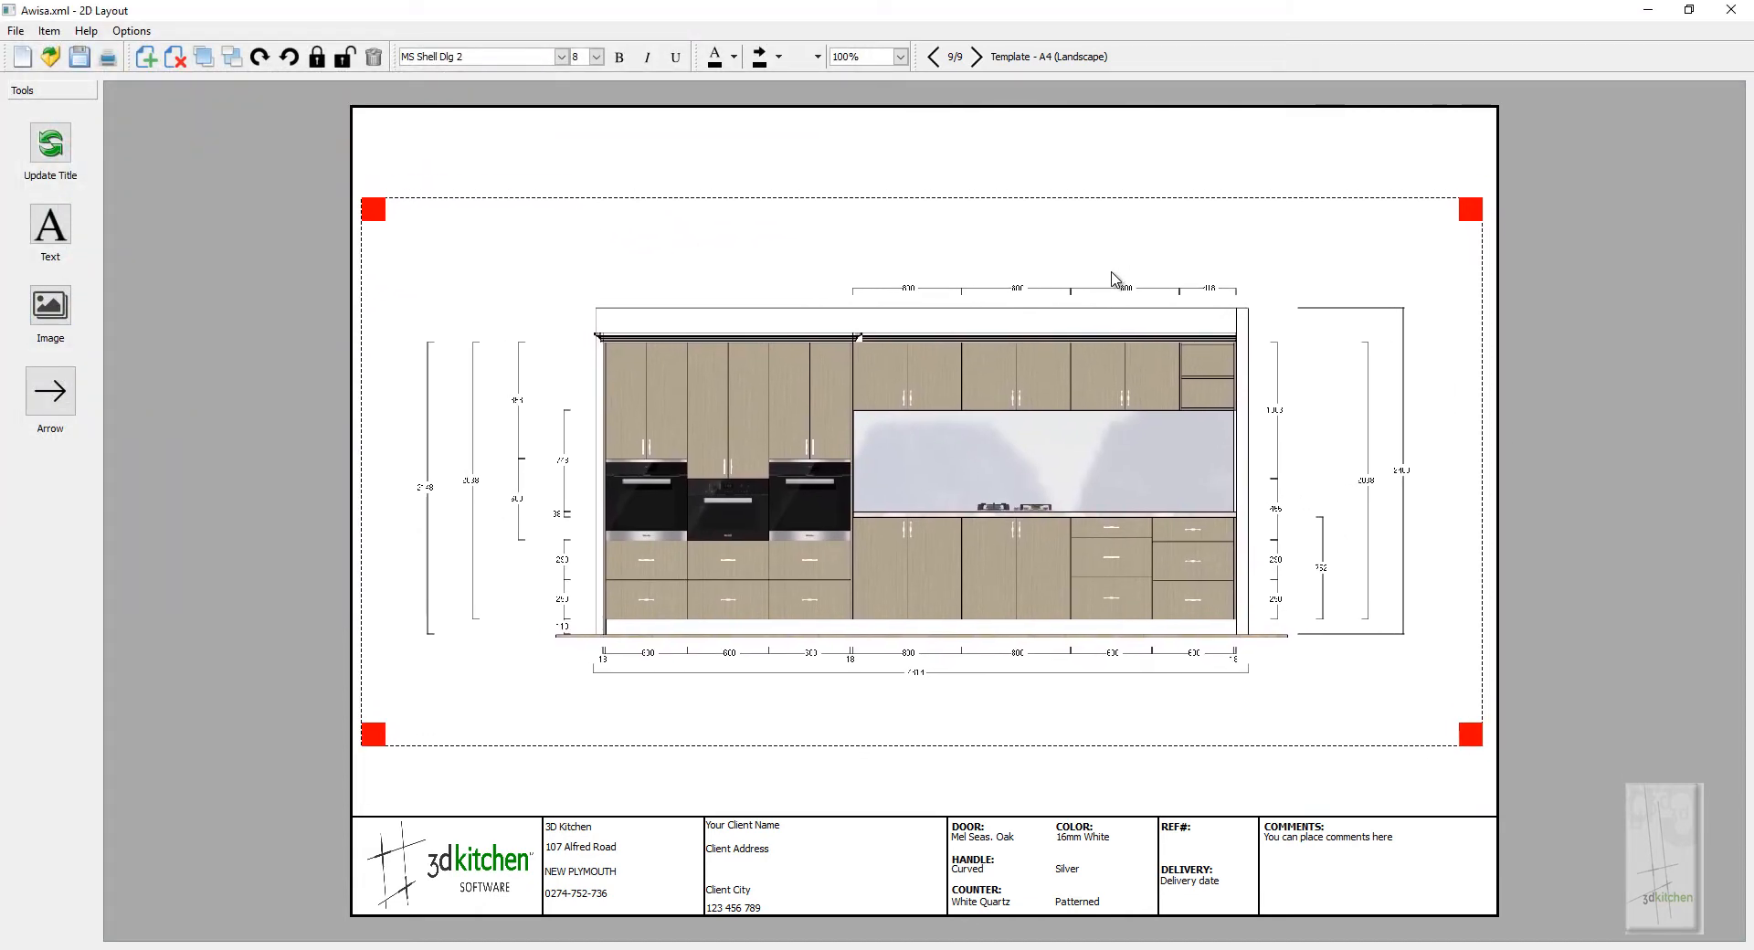
{"action": "left_click_drag", "start_coordinate": [1470, 208], "coordinate": [1005, 435]}
{"action": "left_click_drag", "start_coordinate": [779, 591], "coordinate": [853, 340]}
{"action": "left_click_drag", "start_coordinate": [1076, 484], "coordinate": [1287, 717]}
{"action": "left_click_drag", "start_coordinate": [966, 451], "coordinate": [966, 530]}
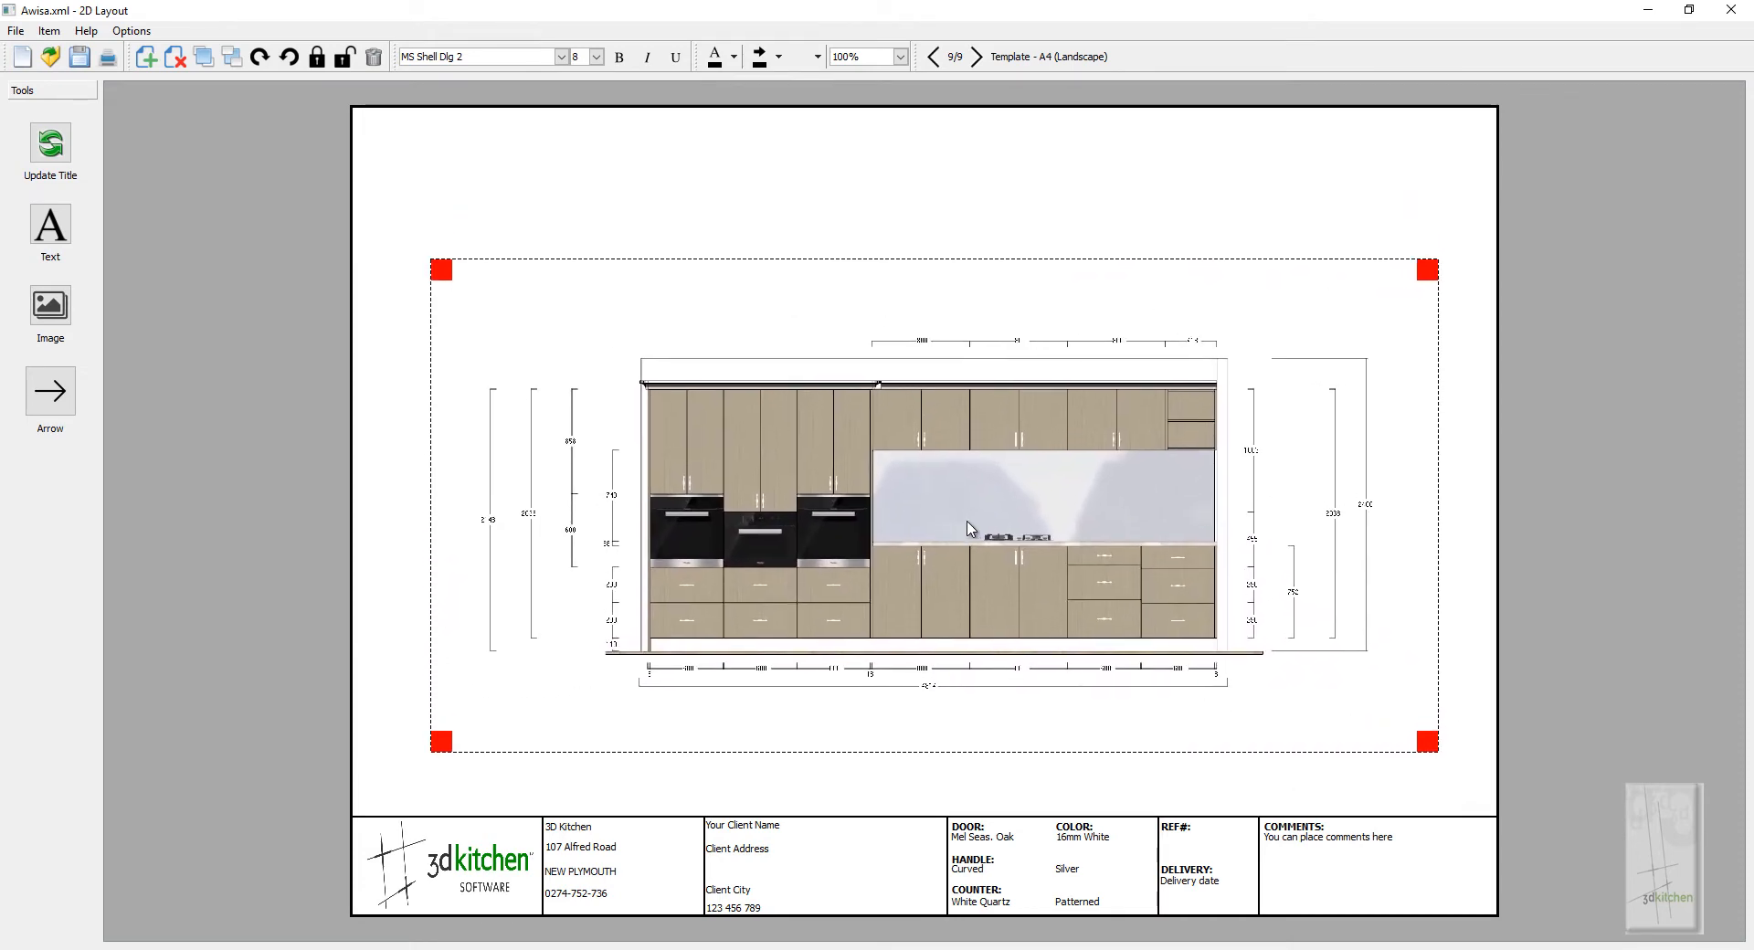
{"action": "scroll", "coordinate": [930, 469], "scroll_direction": "up", "scroll_amount": 5}
{"action": "scroll", "coordinate": [932, 475], "scroll_direction": "down", "scroll_amount": 2}
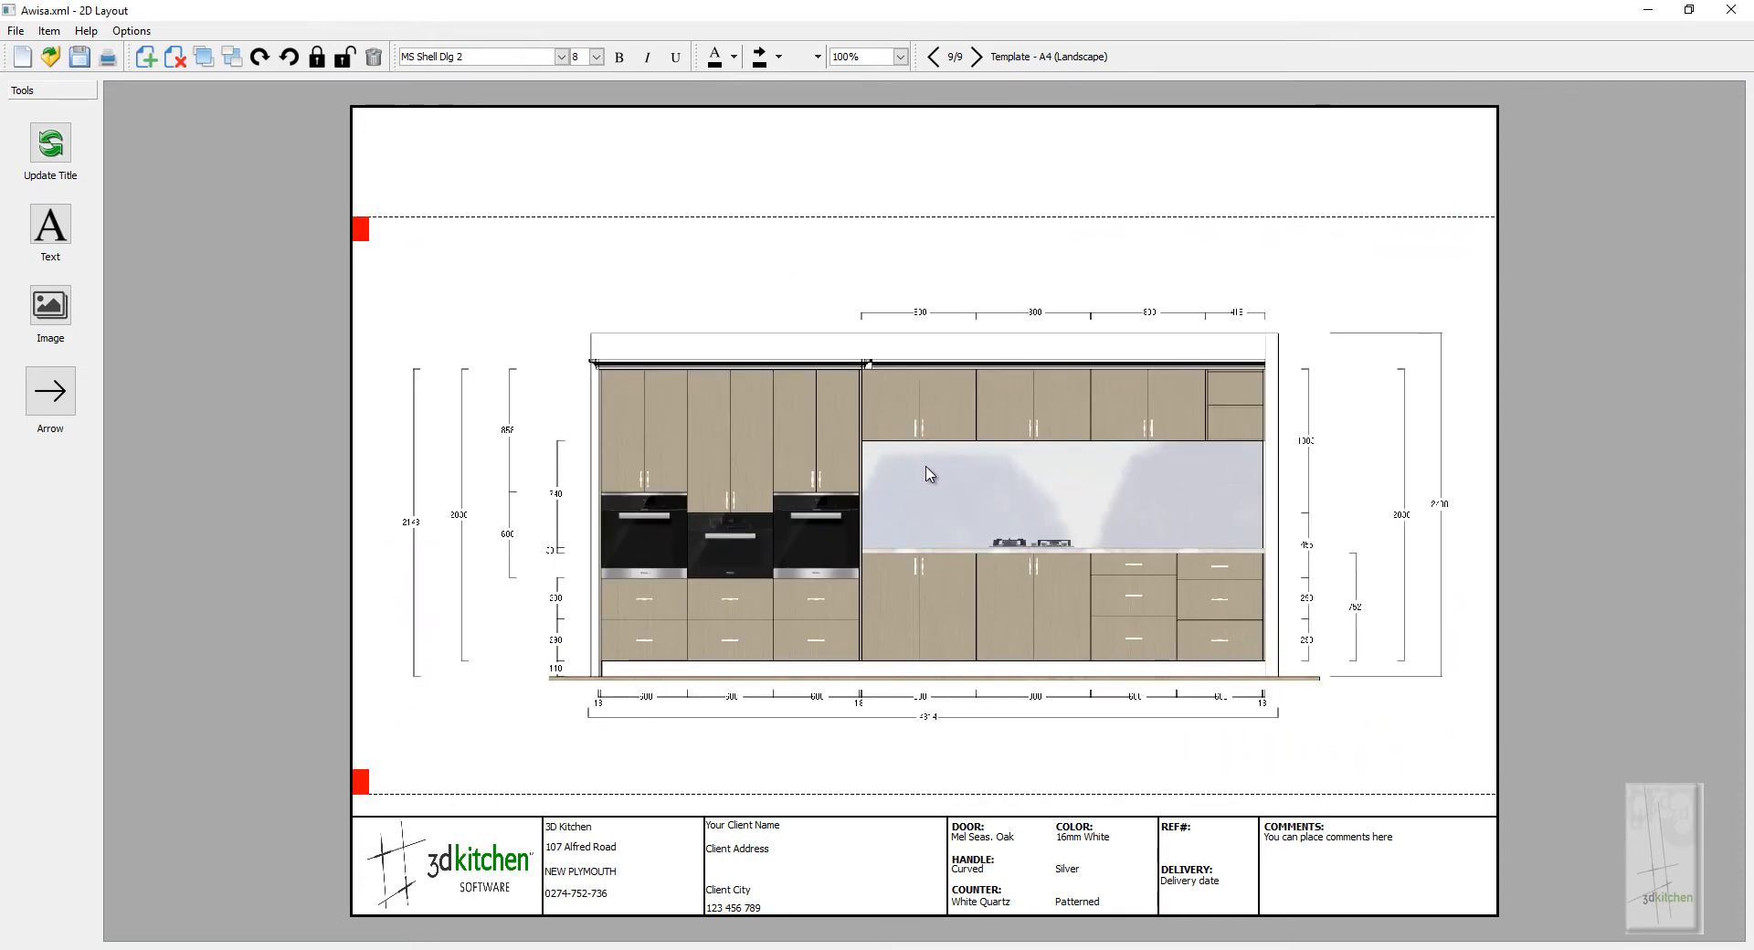
{"action": "scroll", "coordinate": [929, 474], "scroll_direction": "down", "scroll_amount": 1}
{"action": "left_click_drag", "start_coordinate": [912, 274], "coordinate": [903, 259]}
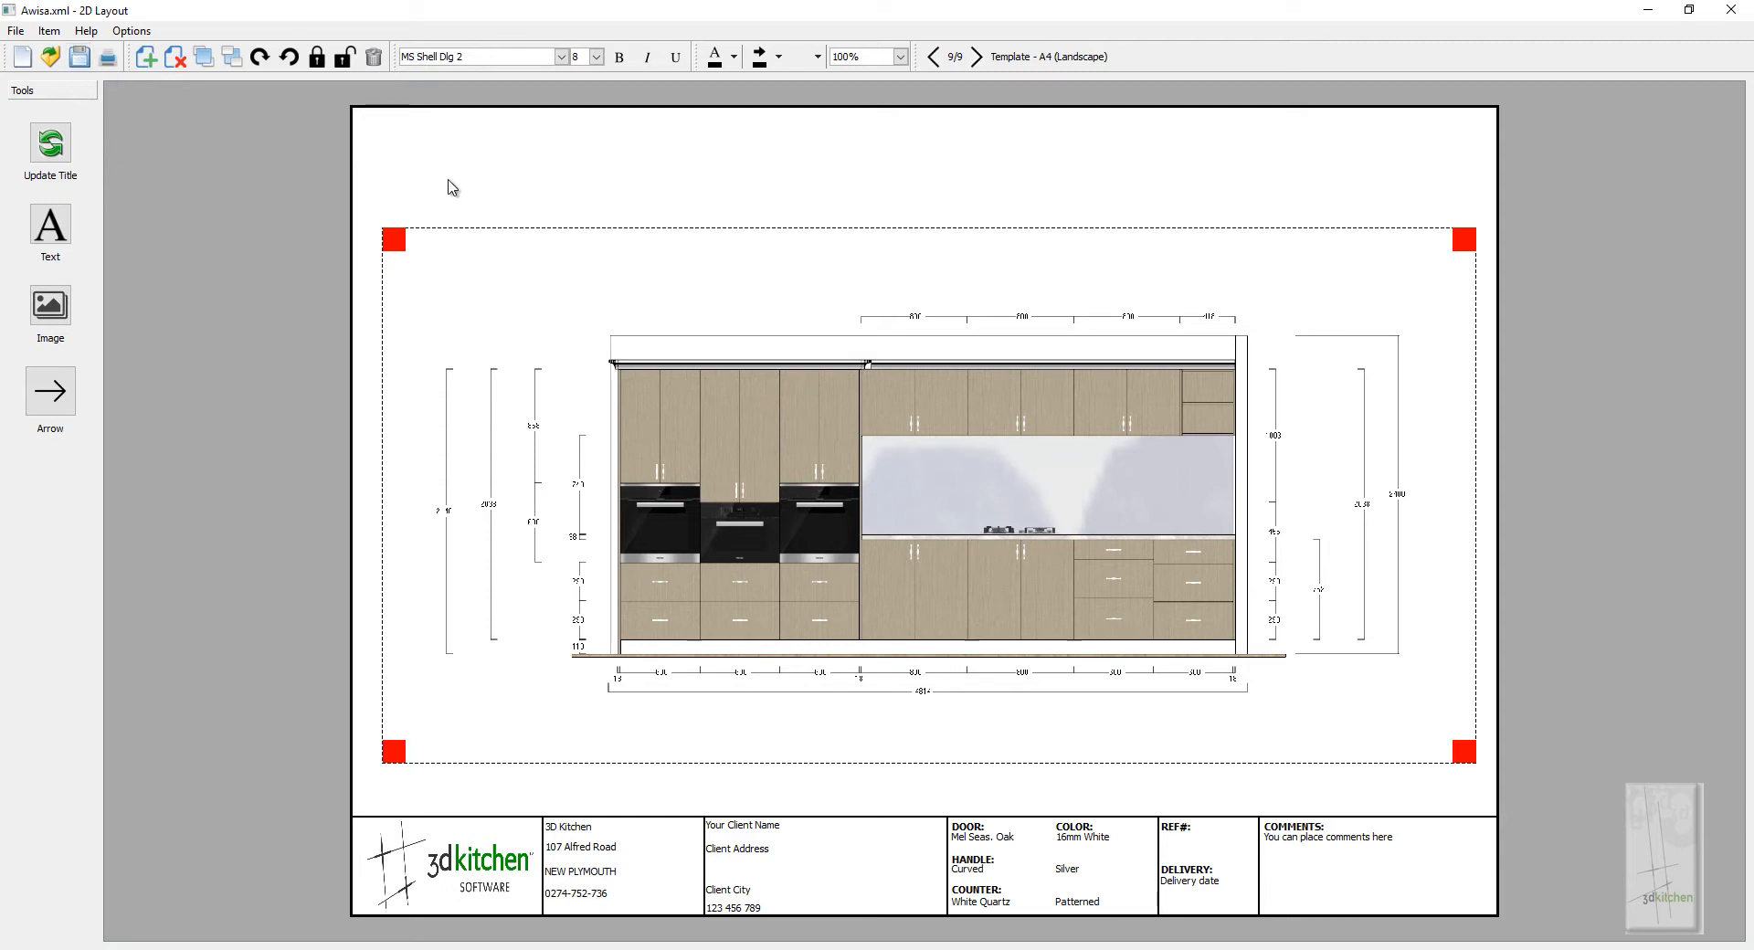
{"action": "left_click", "coordinate": [770, 294]}
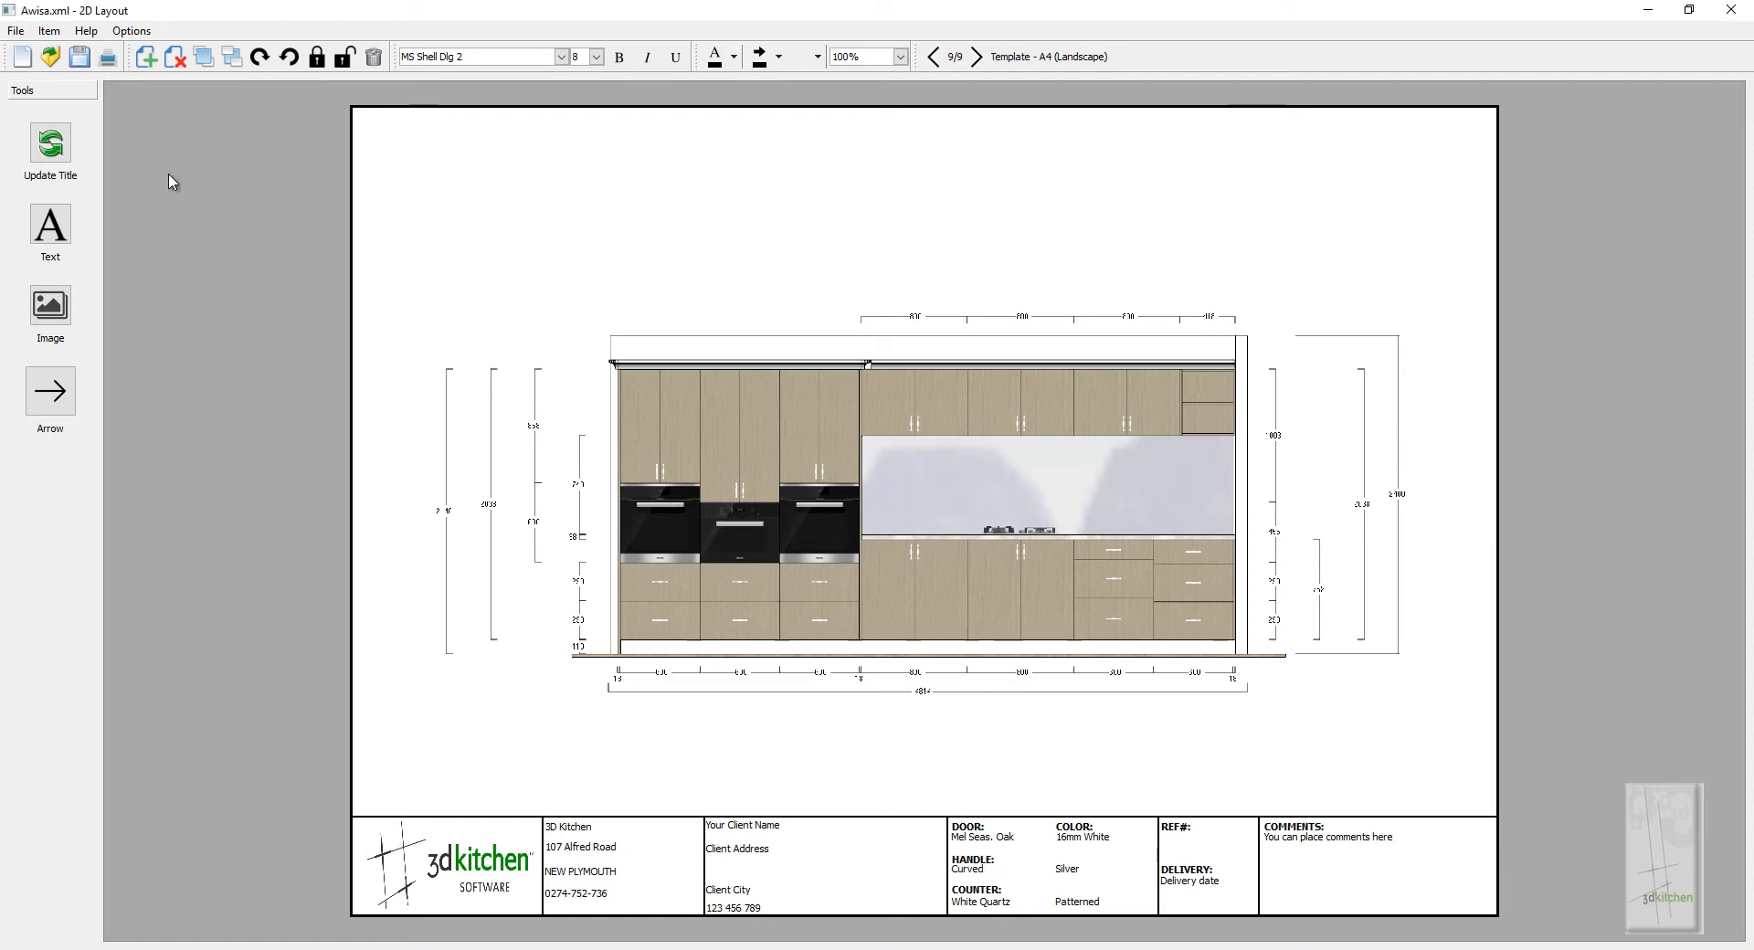
Switch to the 1-Awisa 2018 client folder in File Explorer and open Docs.pdf in Foxit PhantomPDF, fitted to the page
{"action": "left_click", "coordinate": [14, 33]}
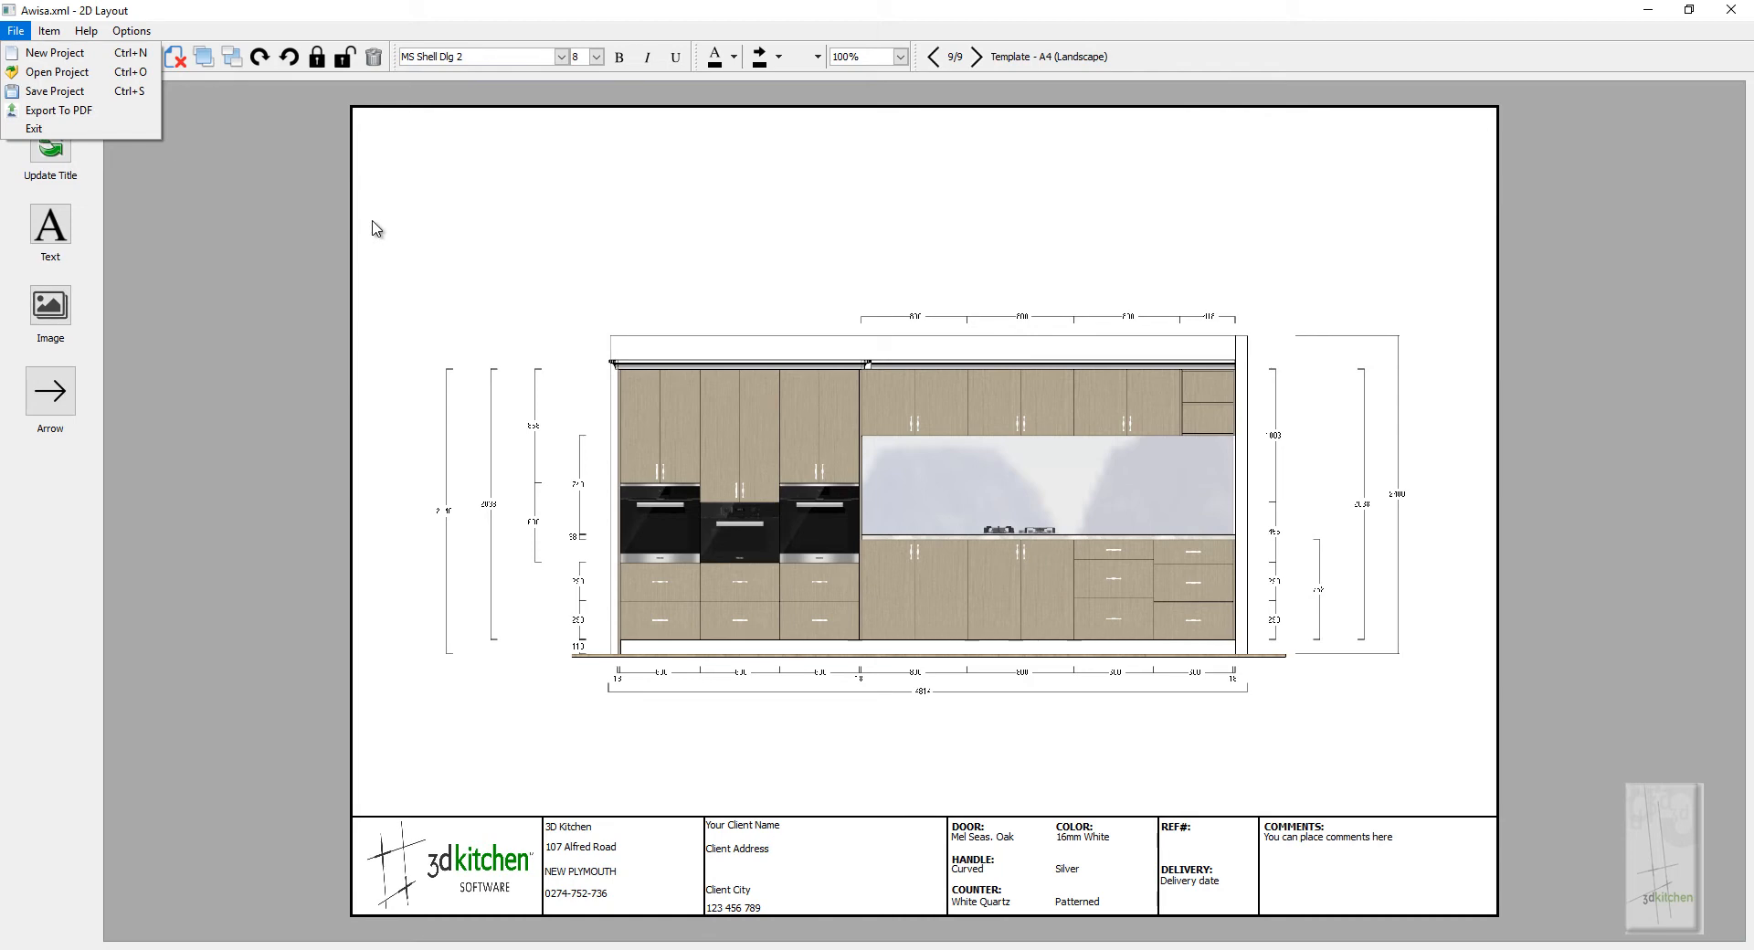
{"action": "key", "text": "alt+Tab"}
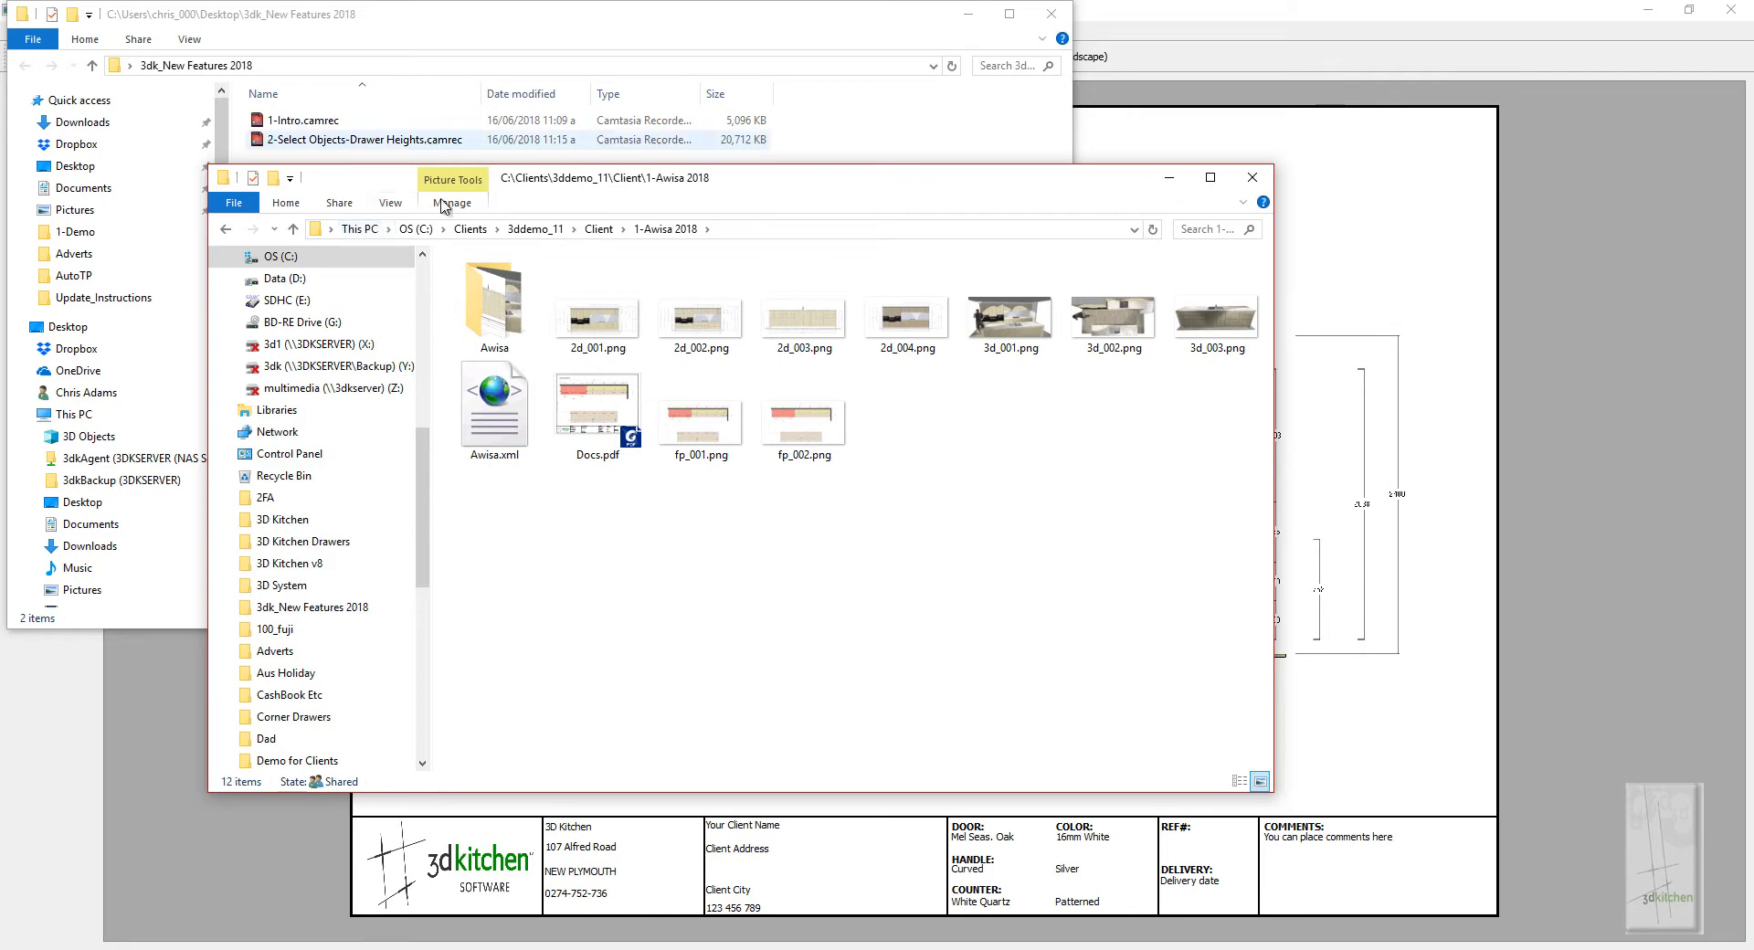
{"action": "double_click", "coordinate": [603, 418]}
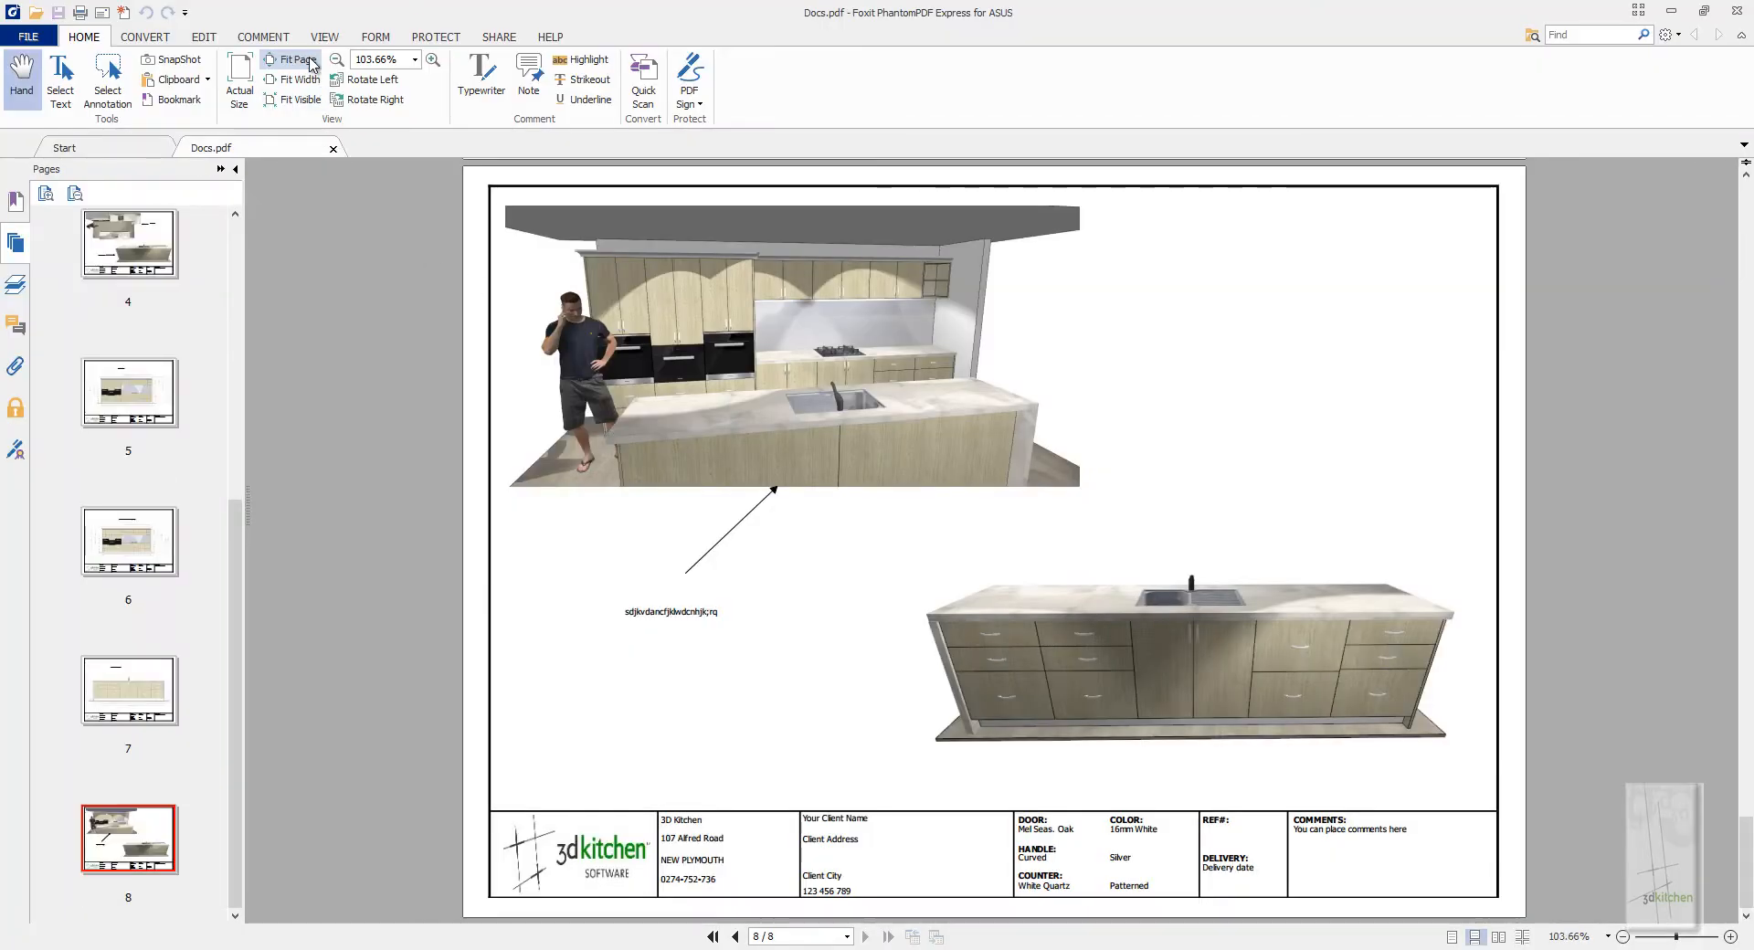
{"action": "left_click", "coordinate": [308, 62]}
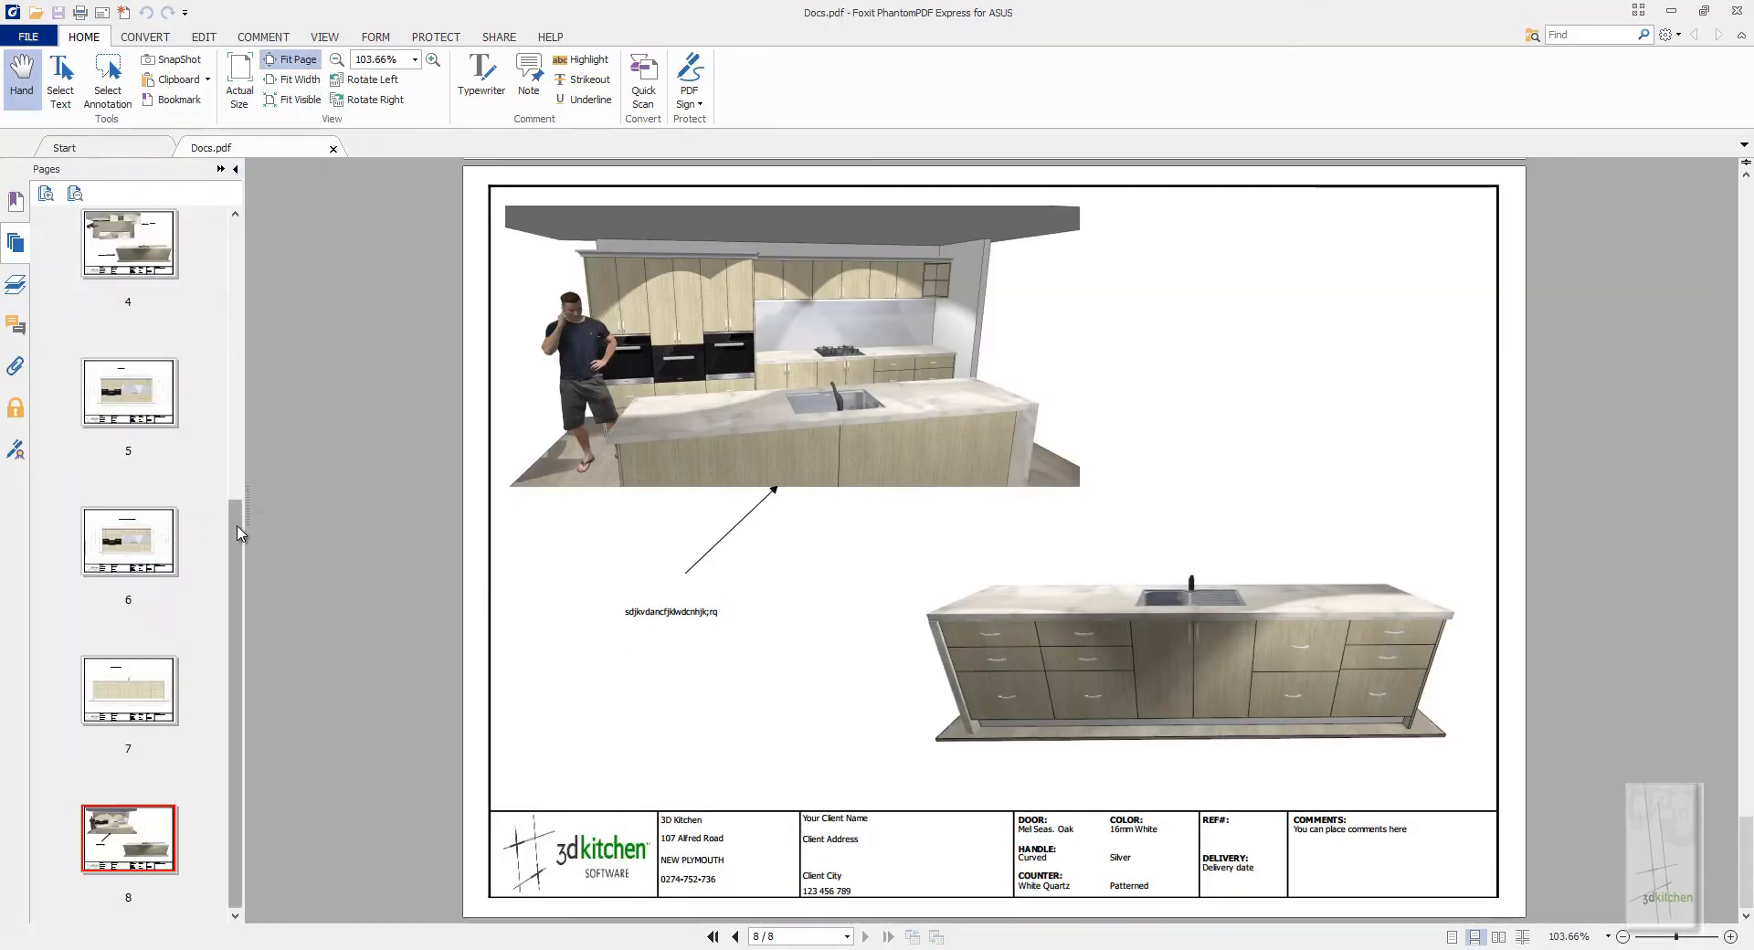
Examine the PDF's pages in turn, from the floor plan with cabinet codes to the front elevation of the island unit
{"action": "scroll", "coordinate": [206, 530], "scroll_direction": "up", "scroll_amount": 3}
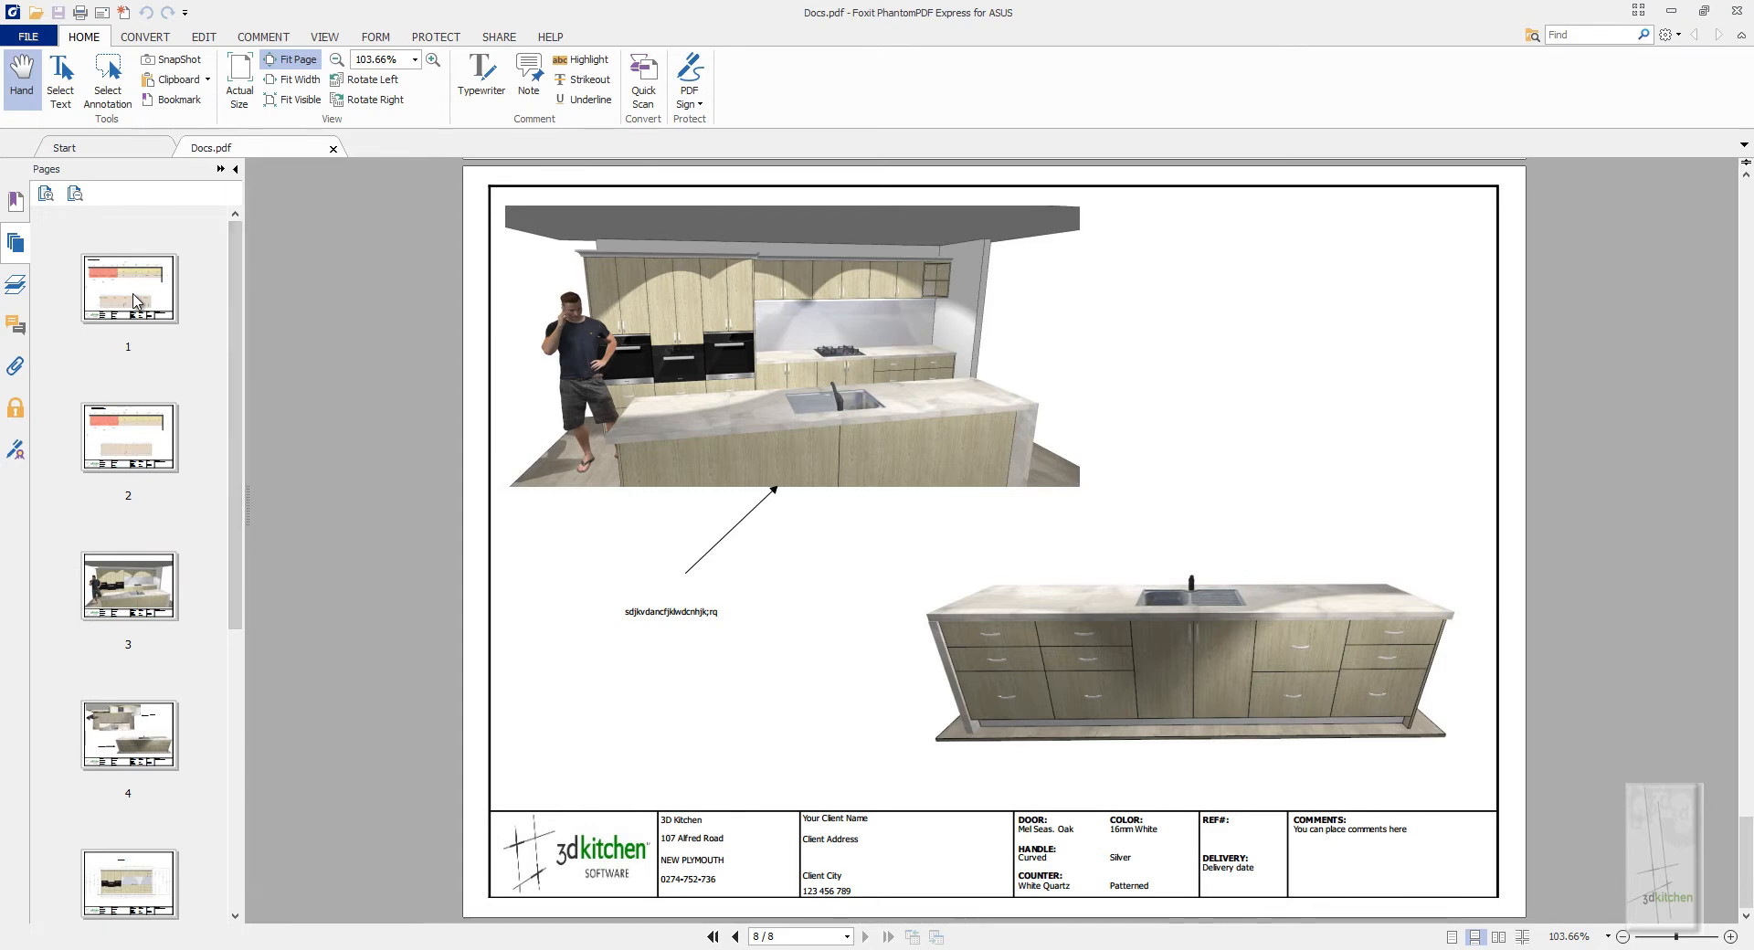
{"action": "left_click", "coordinate": [137, 297]}
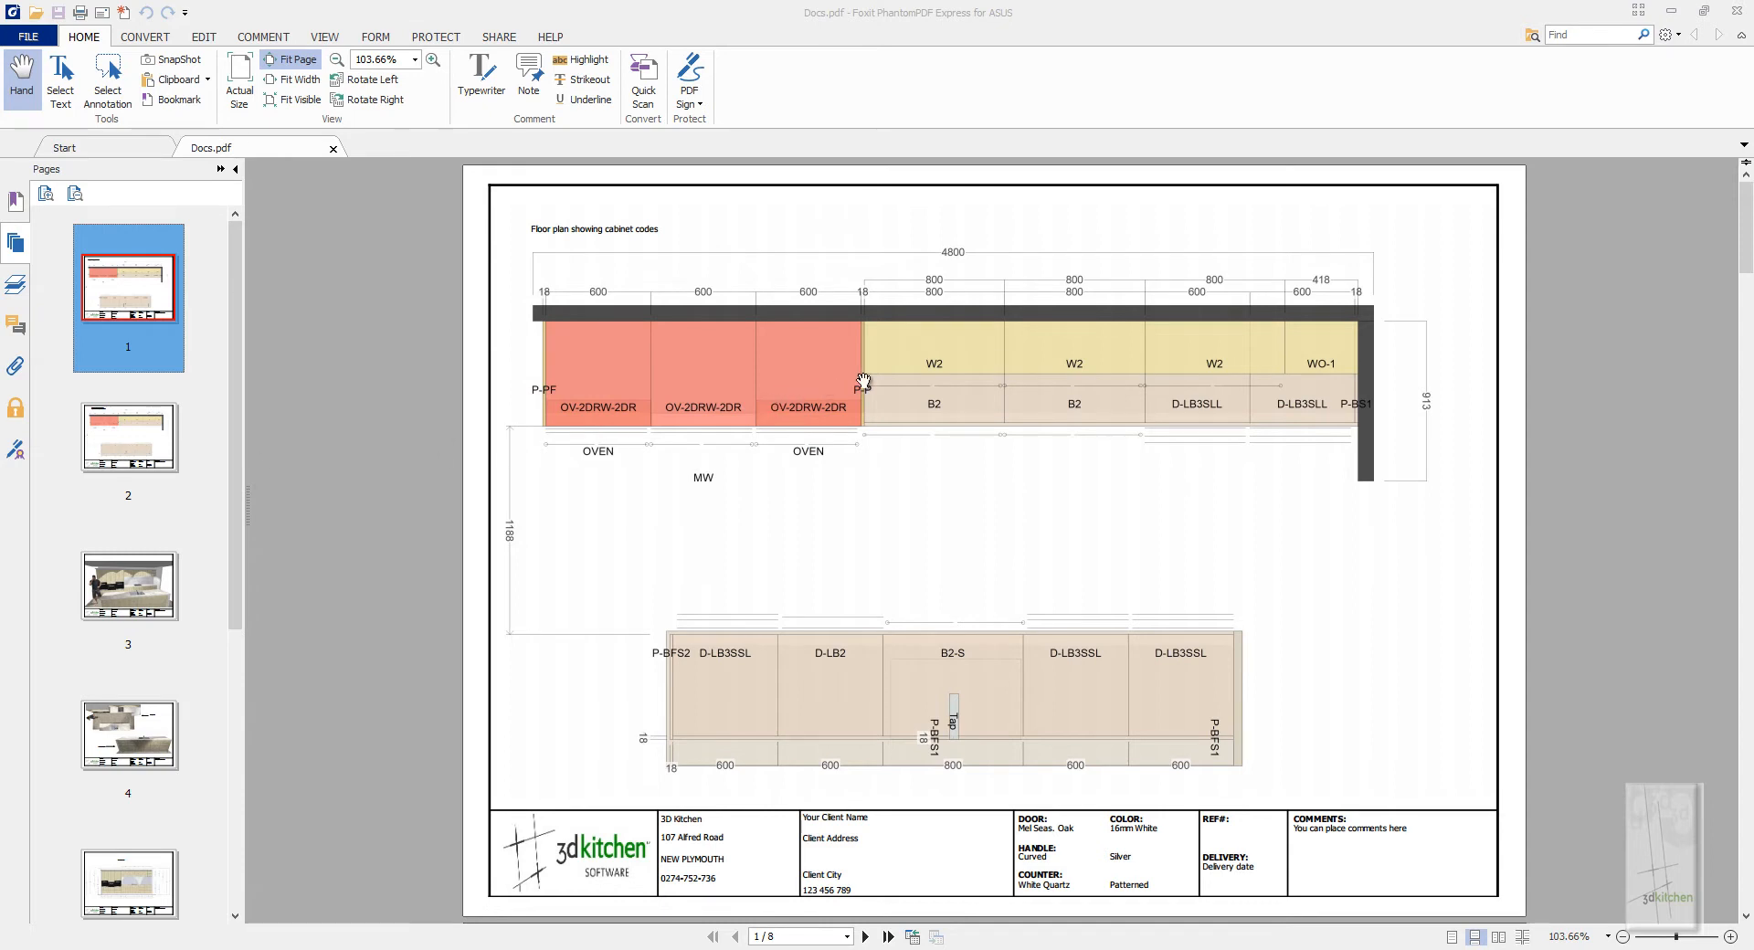
{"action": "left_click", "coordinate": [133, 442]}
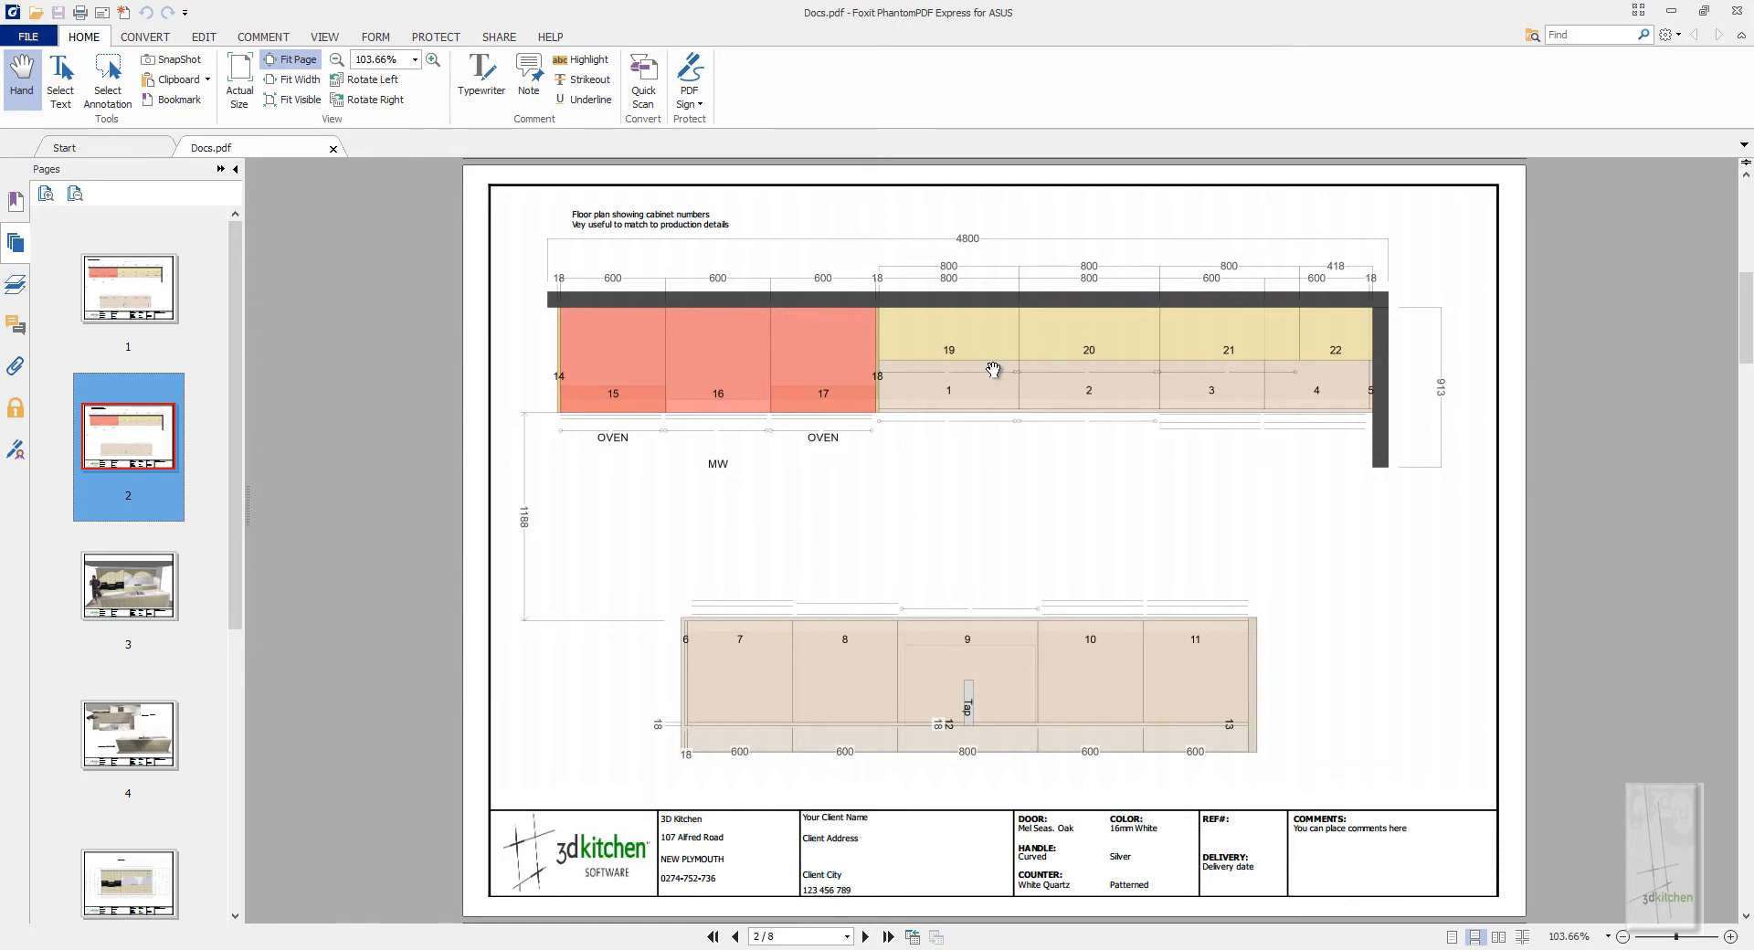
{"action": "left_click", "coordinate": [114, 585]}
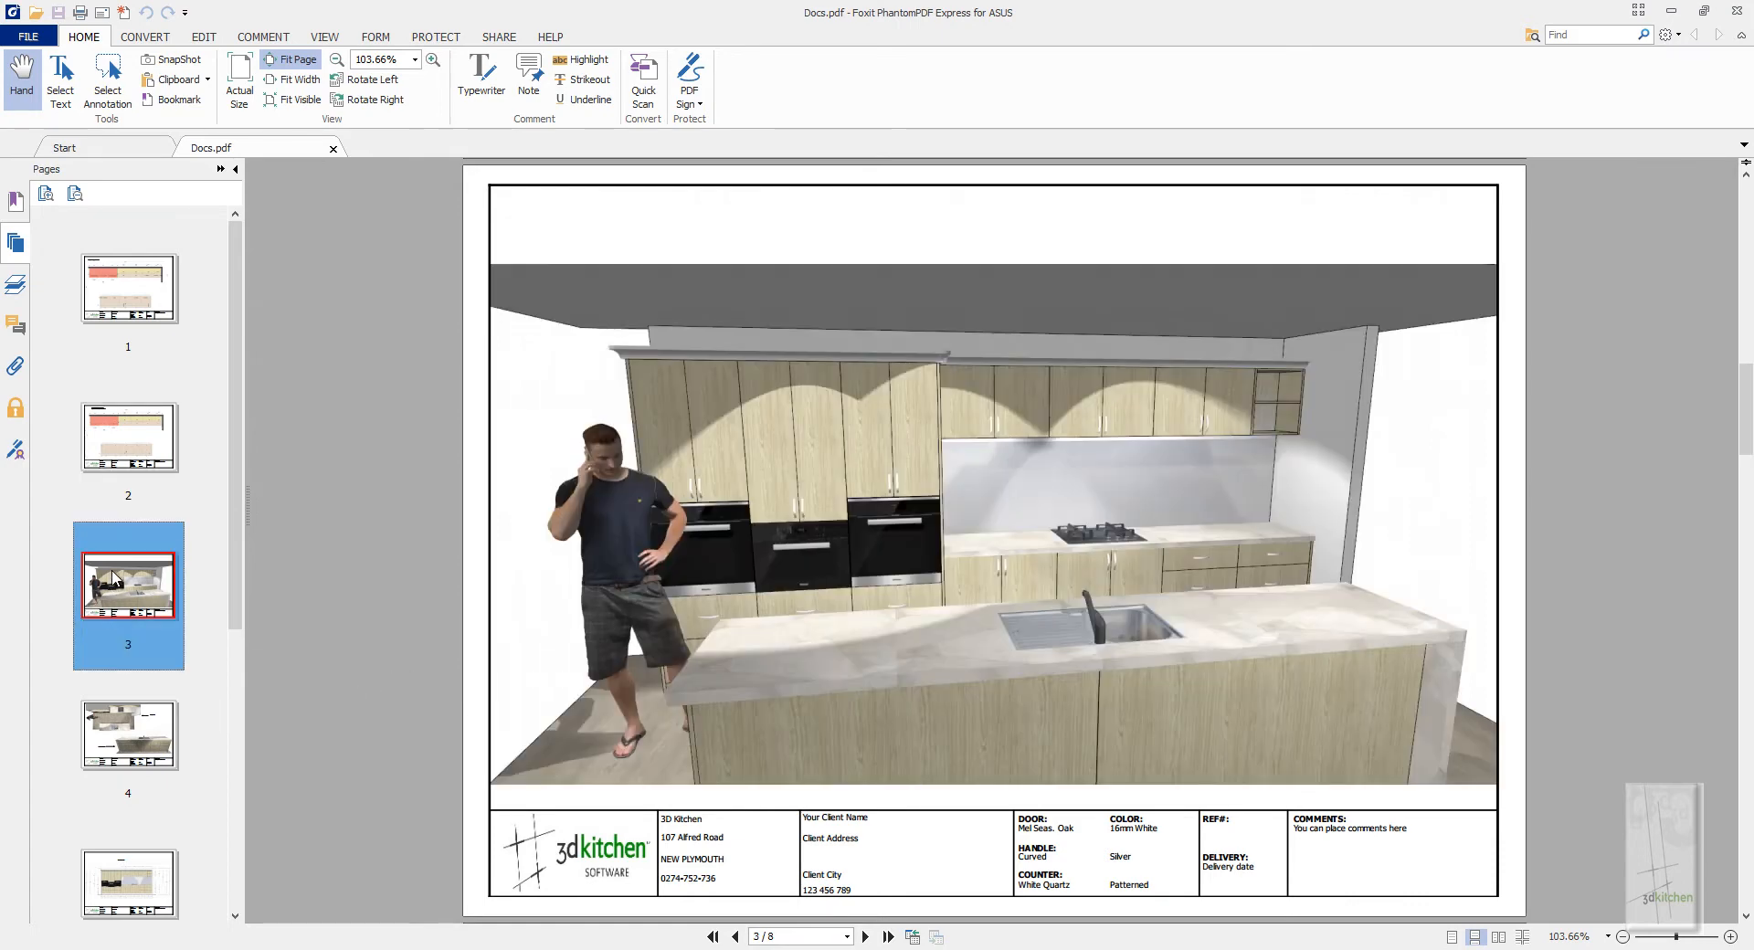
{"action": "left_click", "coordinate": [138, 738]}
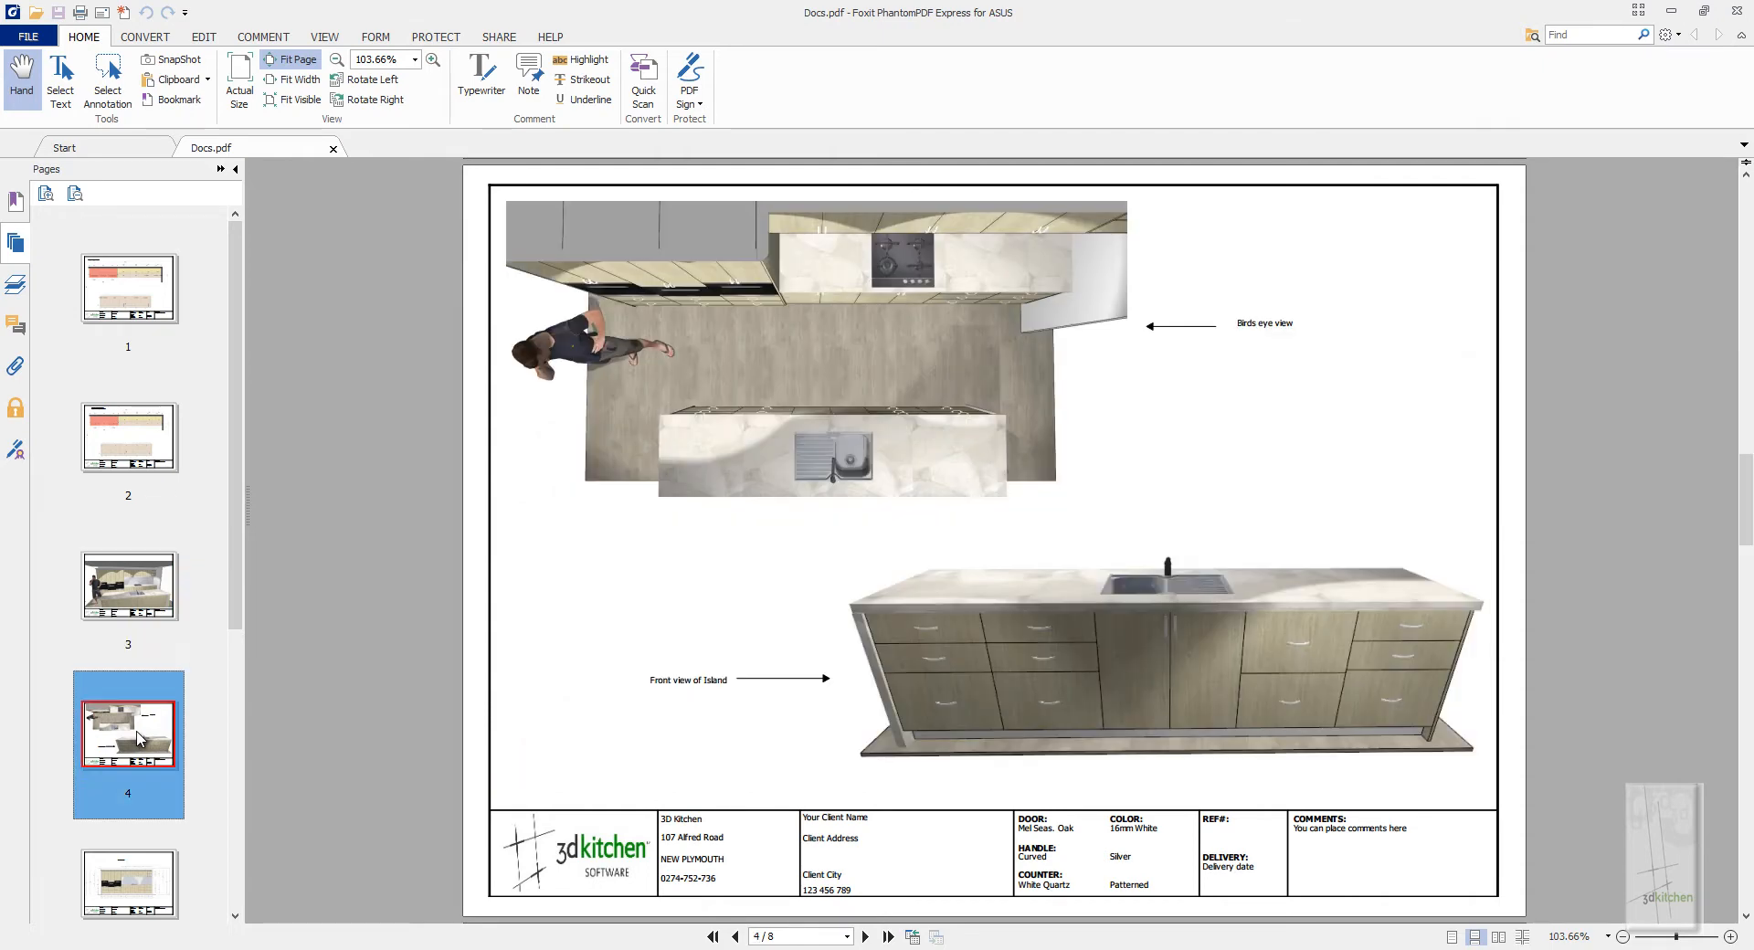
{"action": "scroll", "coordinate": [138, 738], "scroll_direction": "down", "scroll_amount": 2}
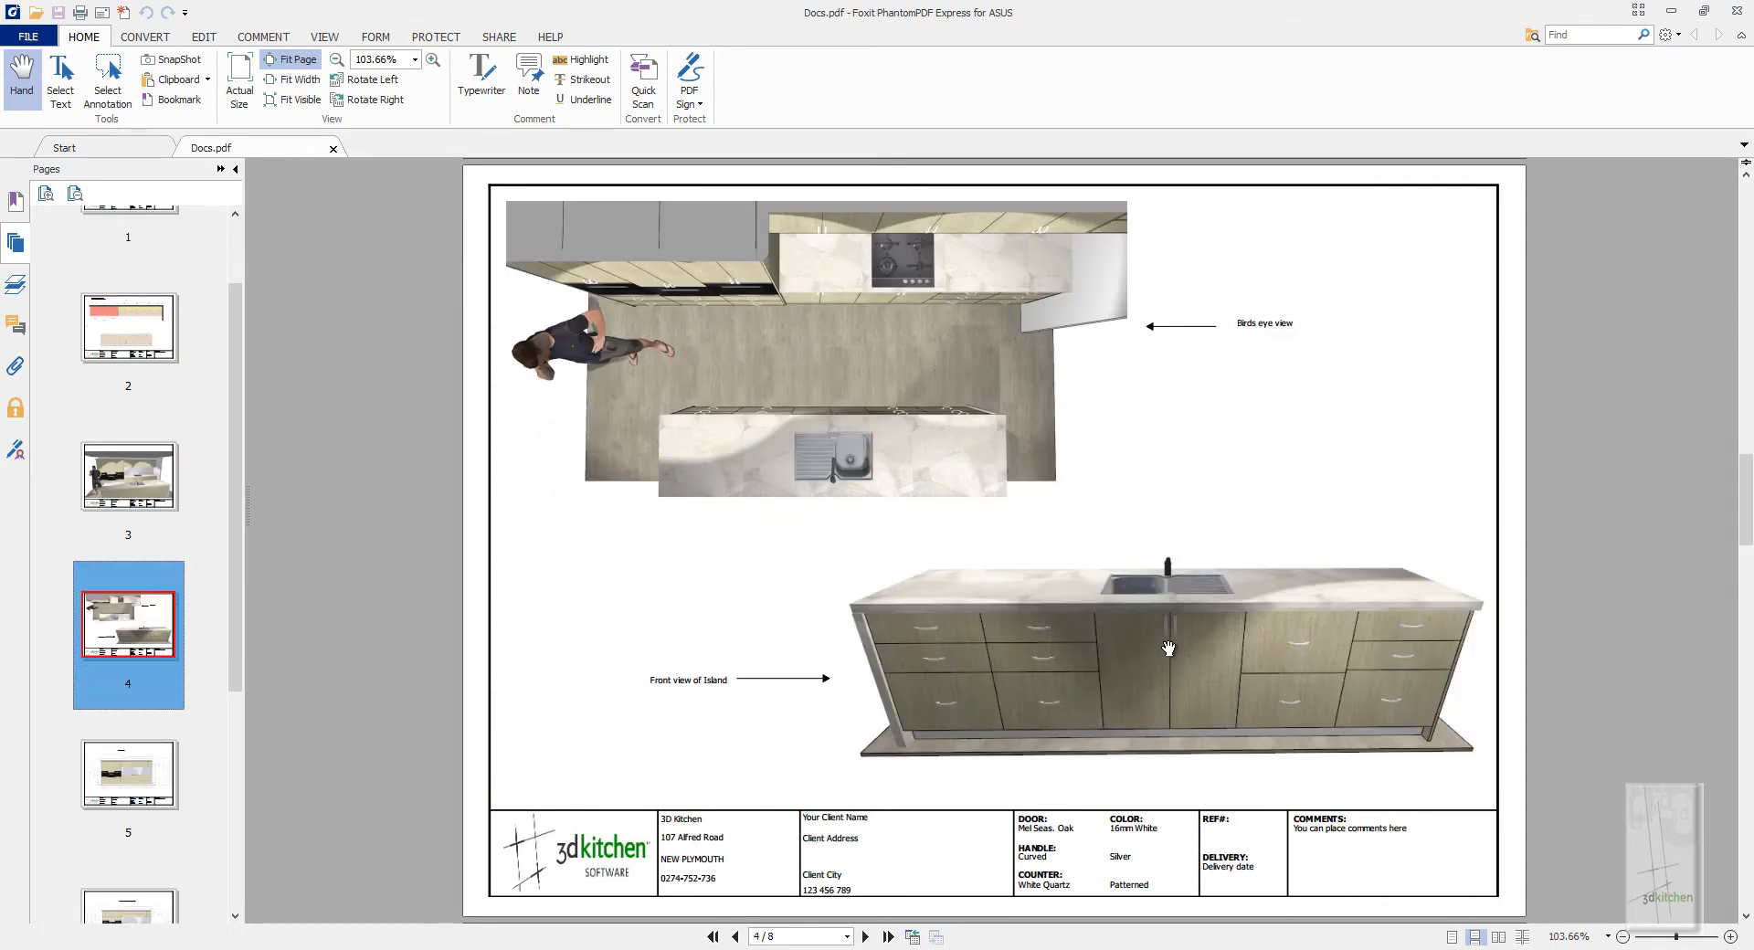
{"action": "left_click", "coordinate": [133, 784]}
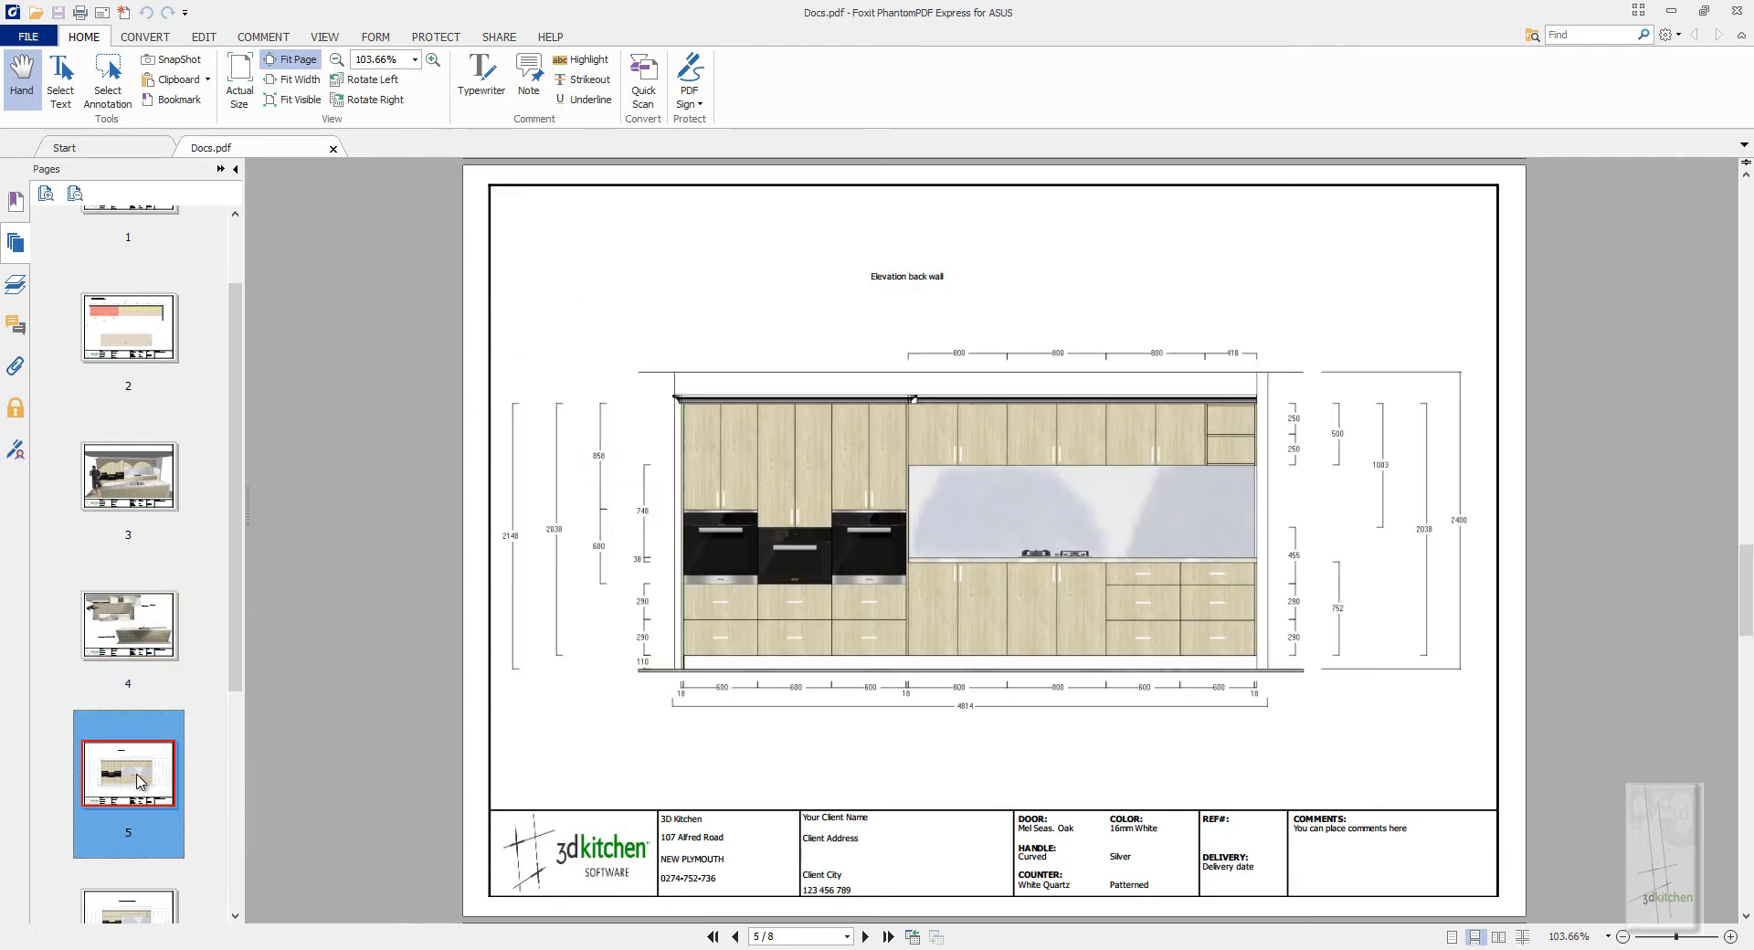
{"action": "scroll", "coordinate": [239, 629], "scroll_direction": "down", "scroll_amount": 2}
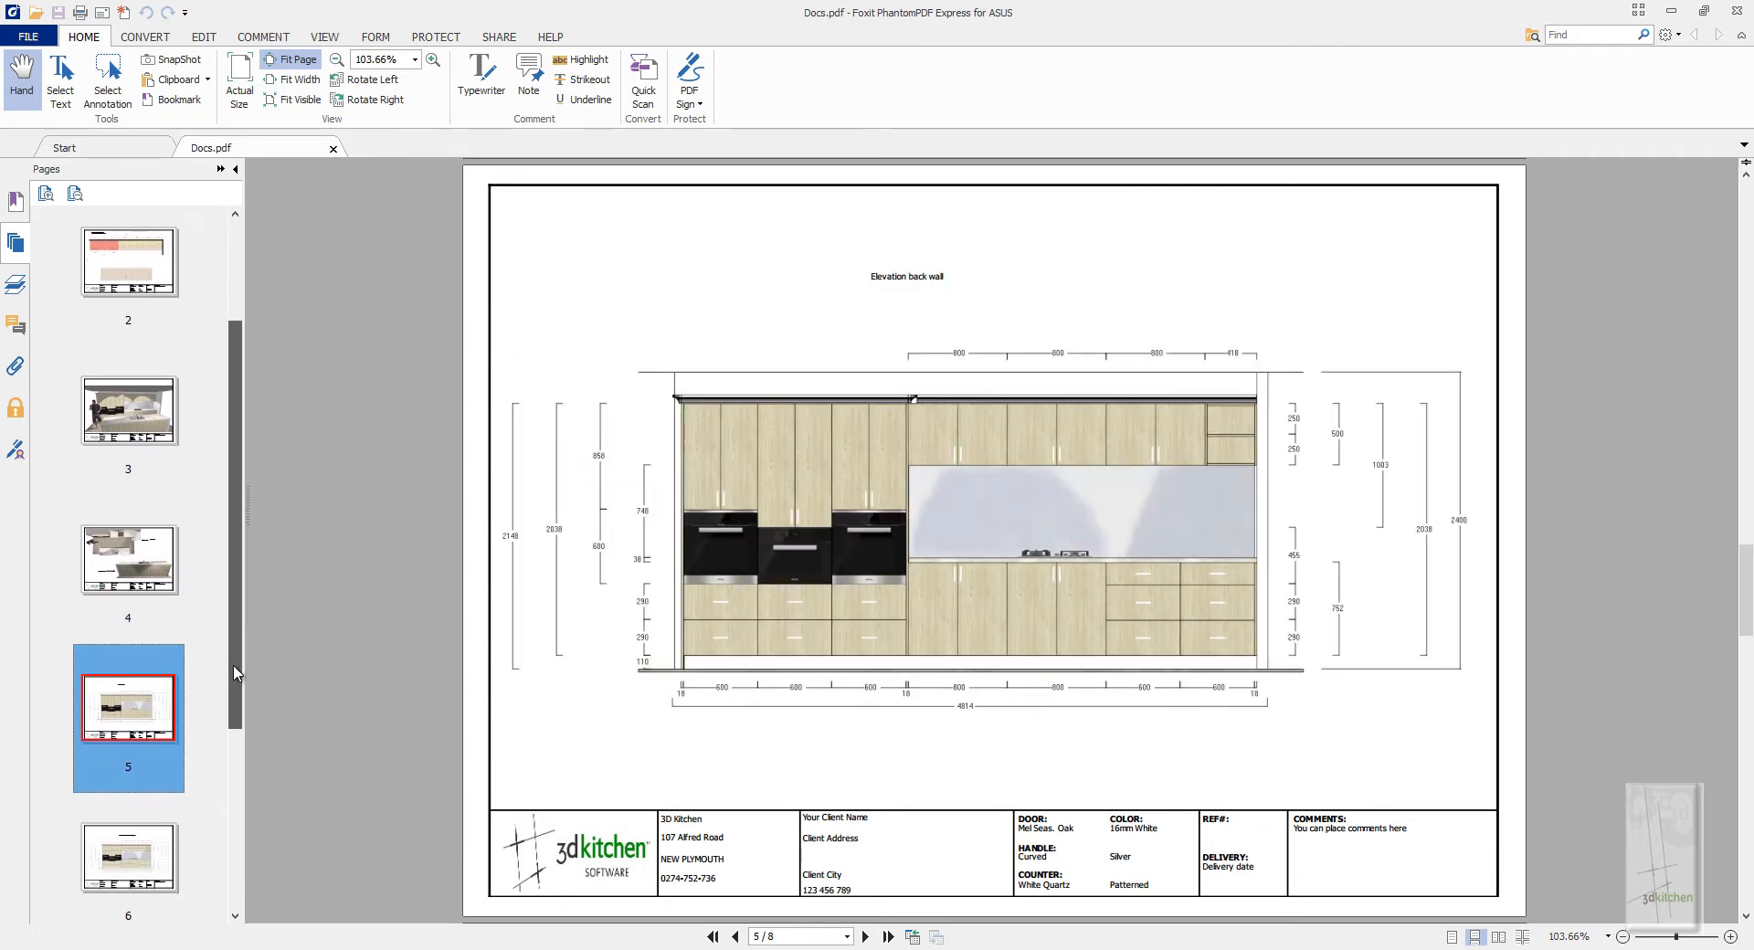
{"action": "left_click", "coordinate": [143, 752]}
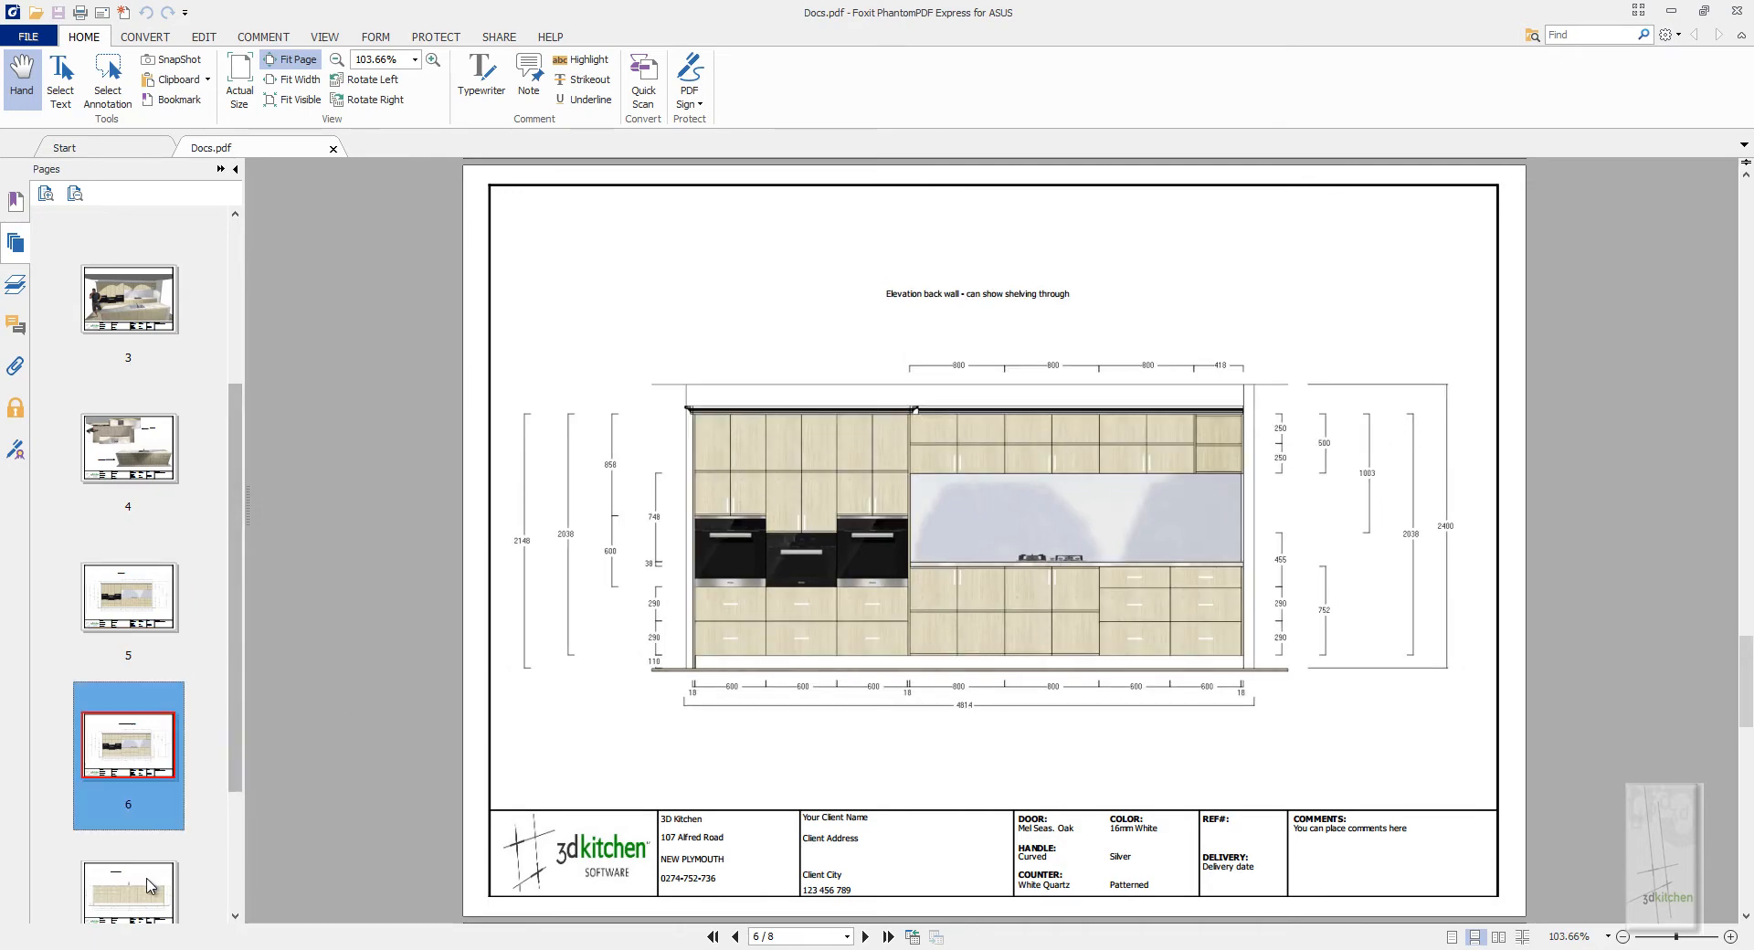
{"action": "key", "text": "Down"}
{"action": "left_click_drag", "start_coordinate": [237, 769], "coordinate": [252, 831]}
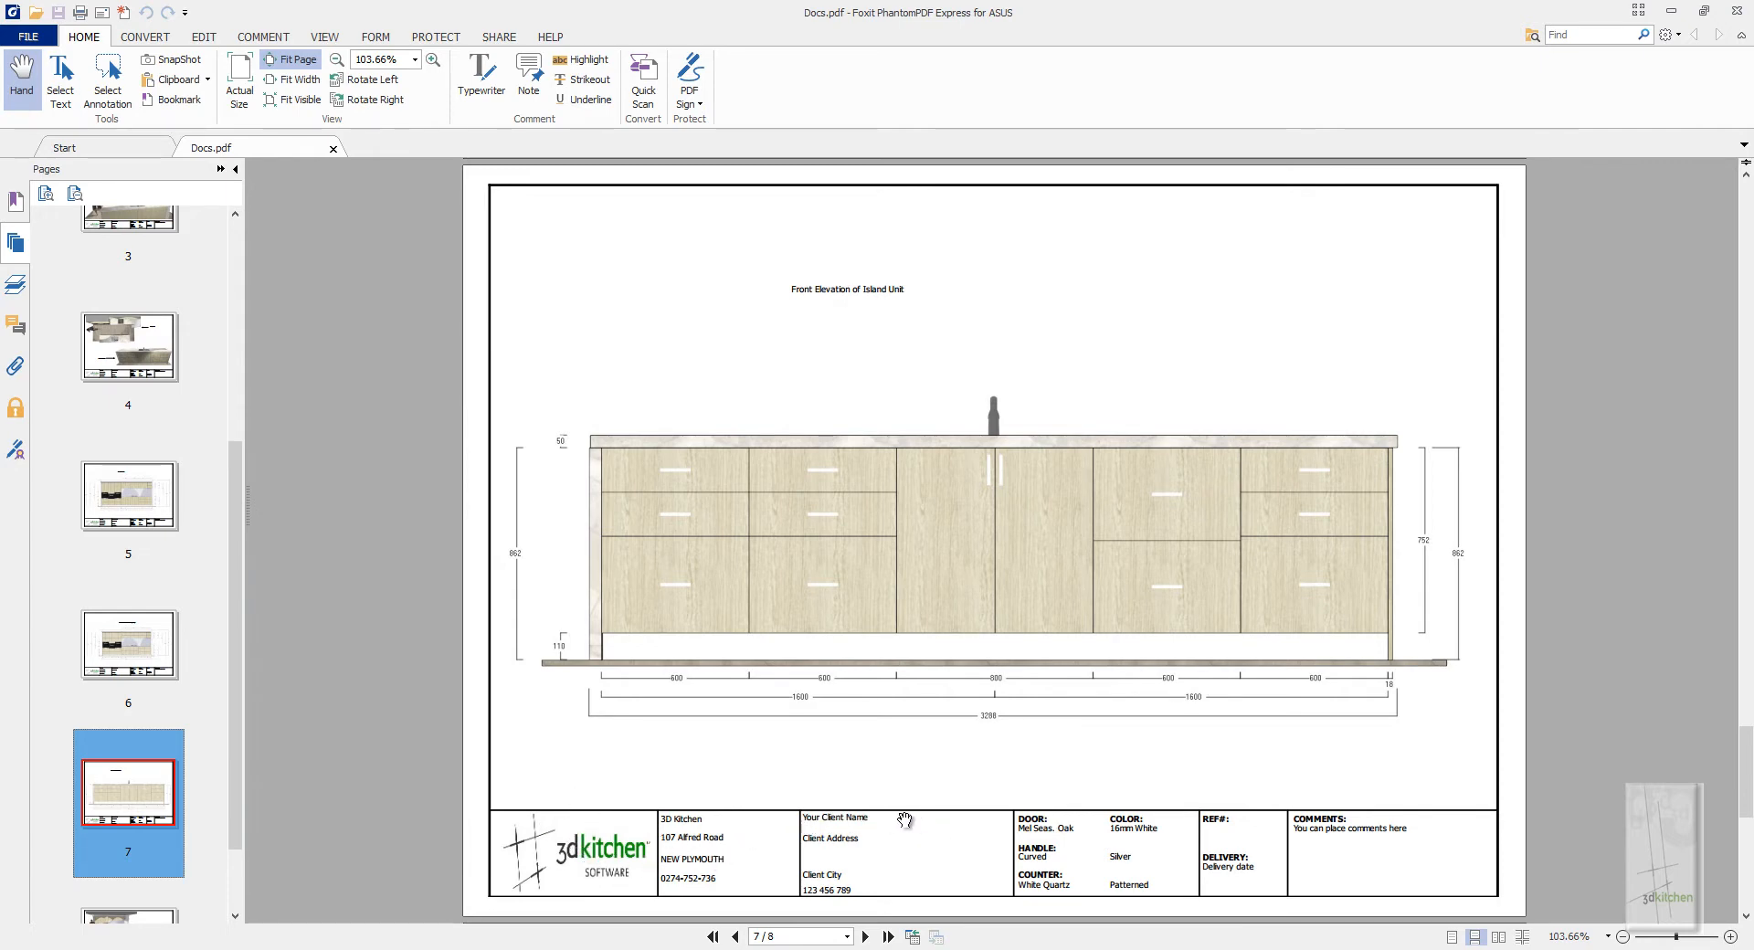
Revisit the kitchen render on page 3, close the PDF, and switch back to the 2D Layout
{"action": "left_click", "coordinate": [118, 218]}
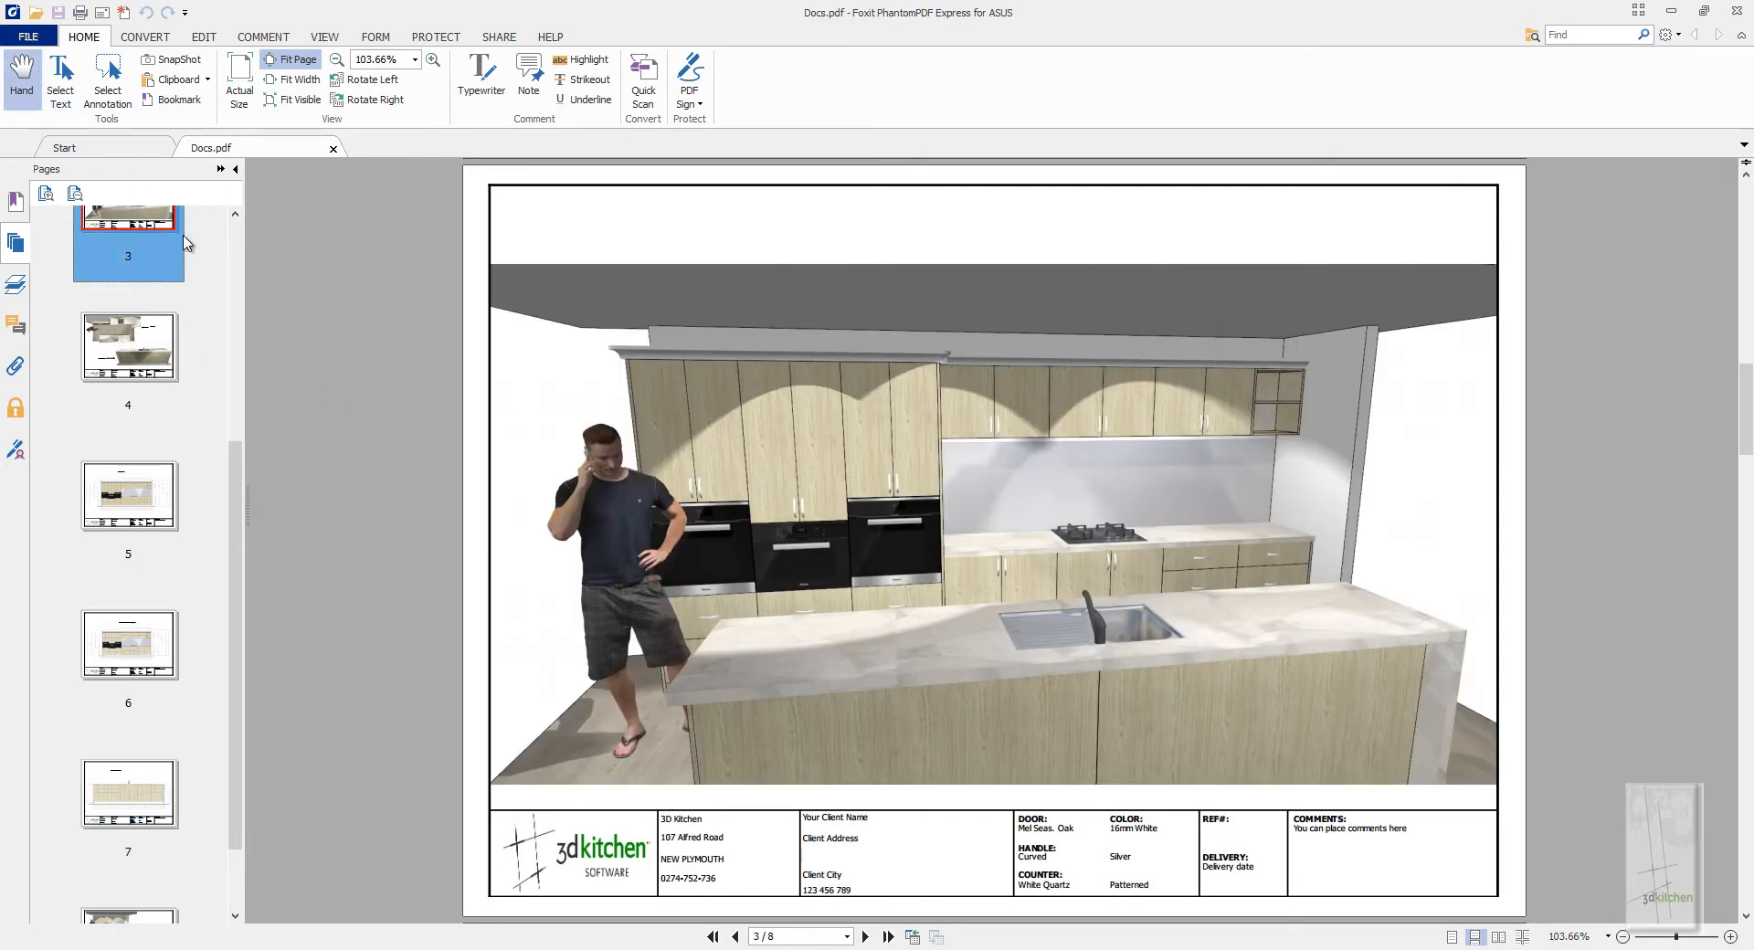
{"action": "scroll", "coordinate": [186, 283], "scroll_direction": "up", "scroll_amount": 1}
{"action": "scroll", "coordinate": [186, 283], "scroll_direction": "up", "scroll_amount": 3}
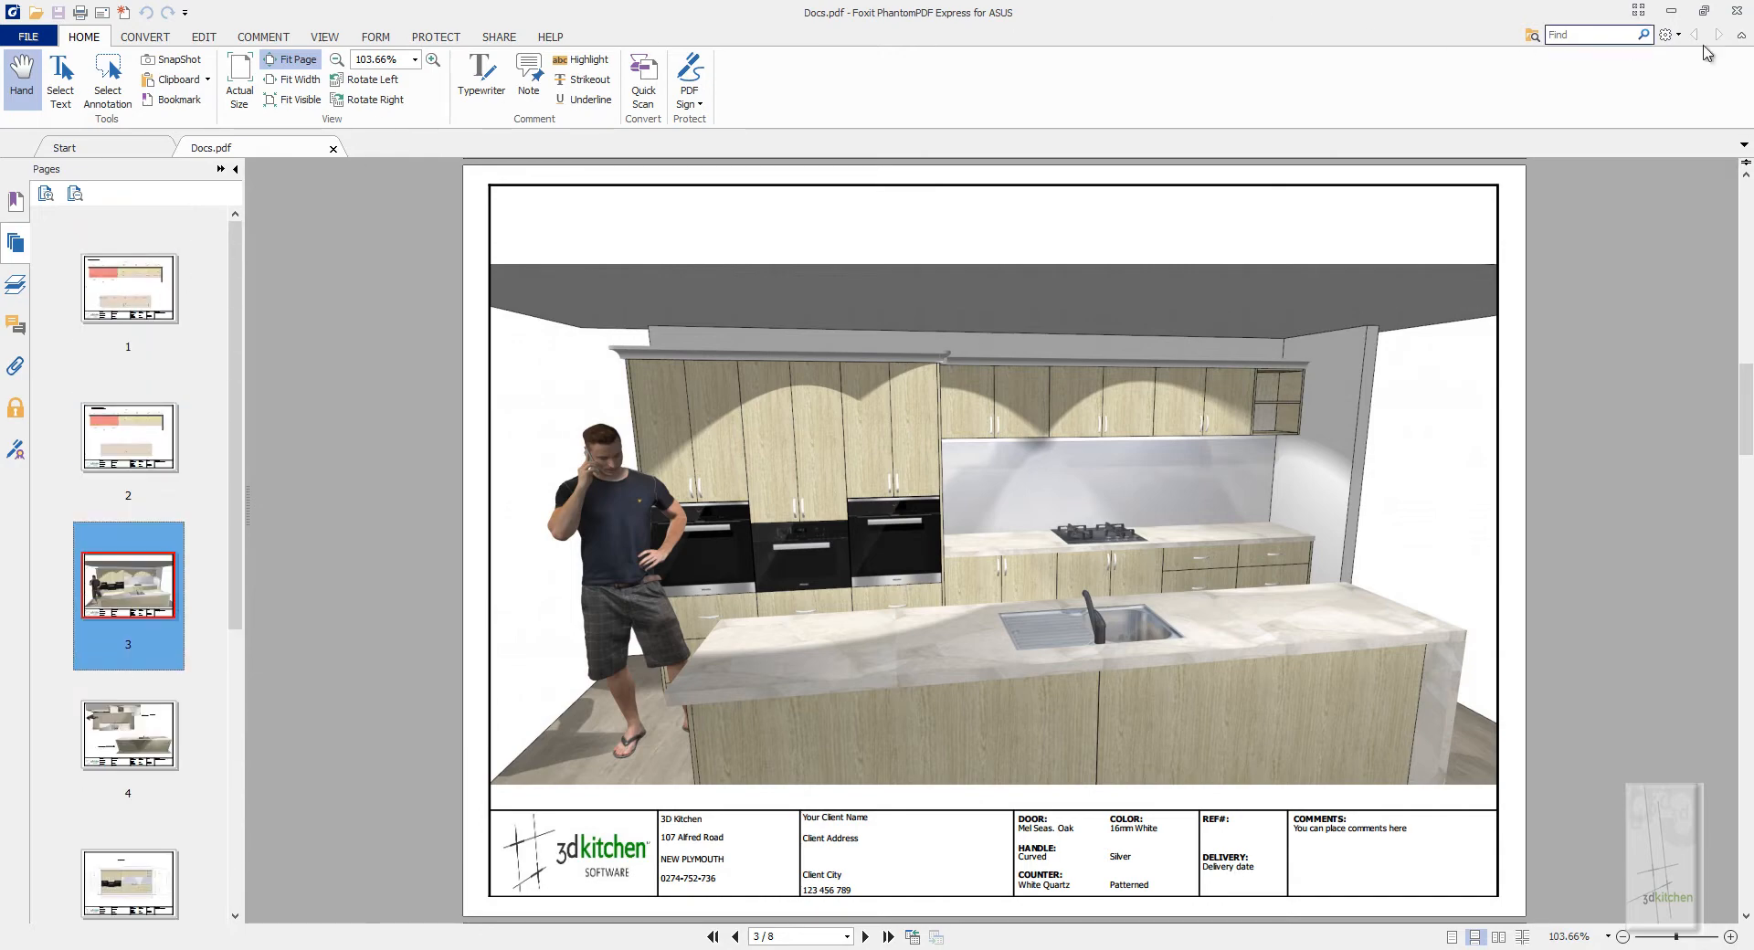
{"action": "left_click", "coordinate": [1736, 15]}
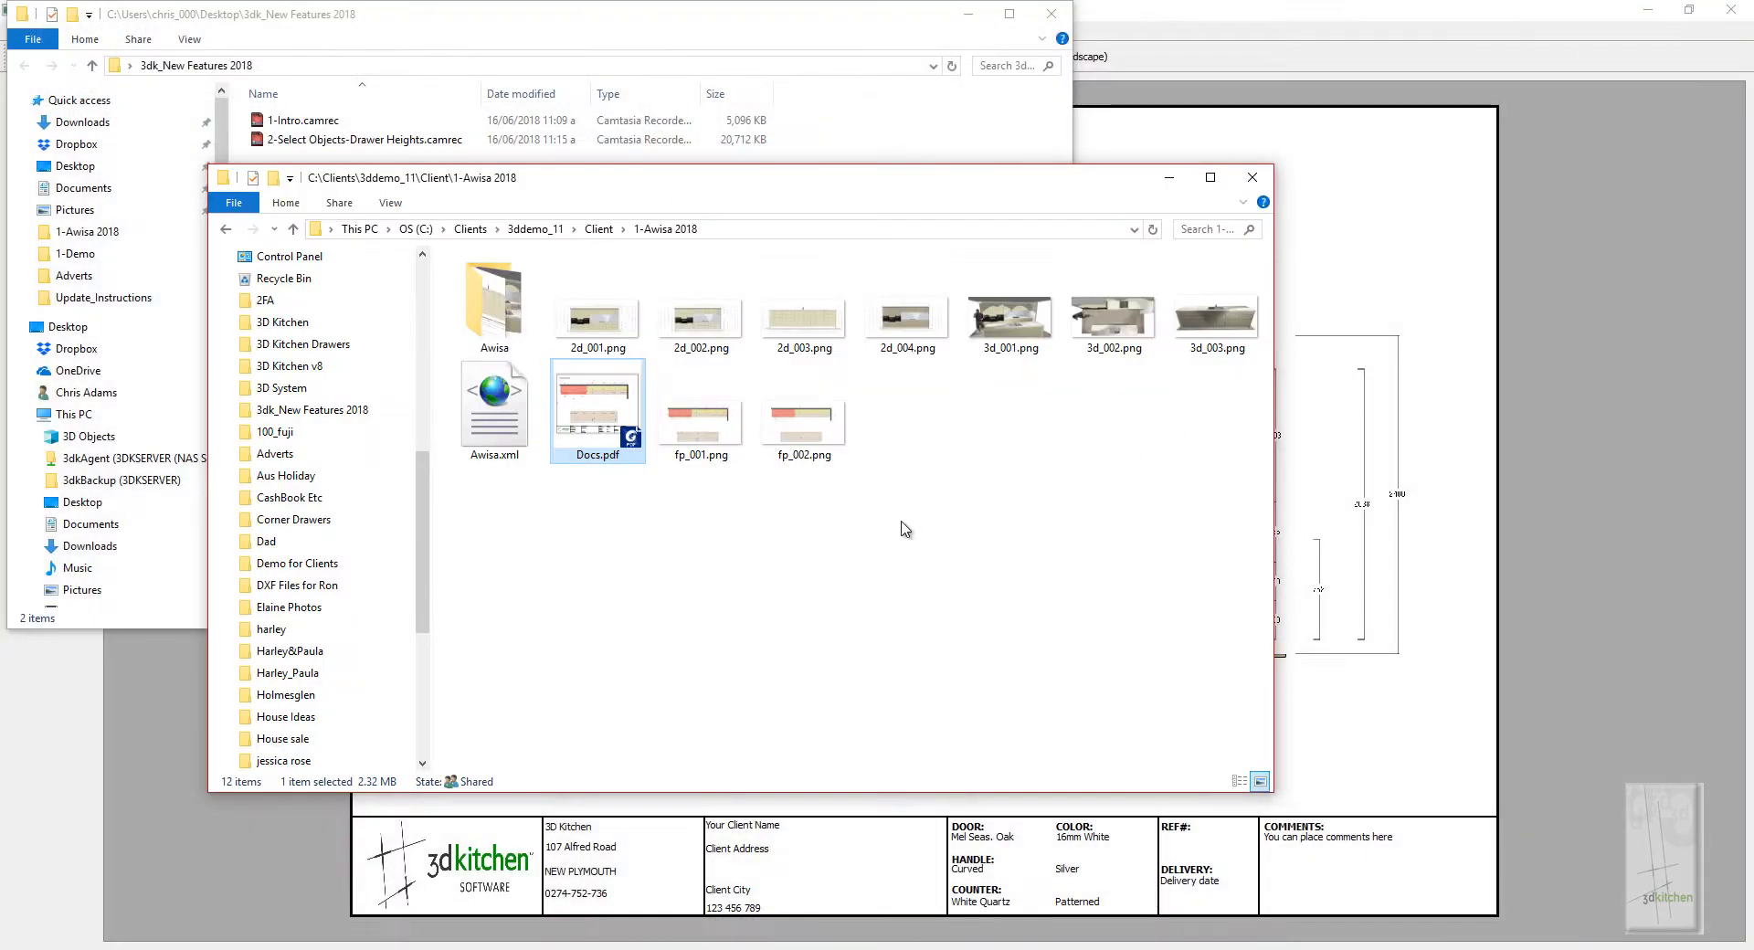
{"action": "left_click", "coordinate": [1287, 139]}
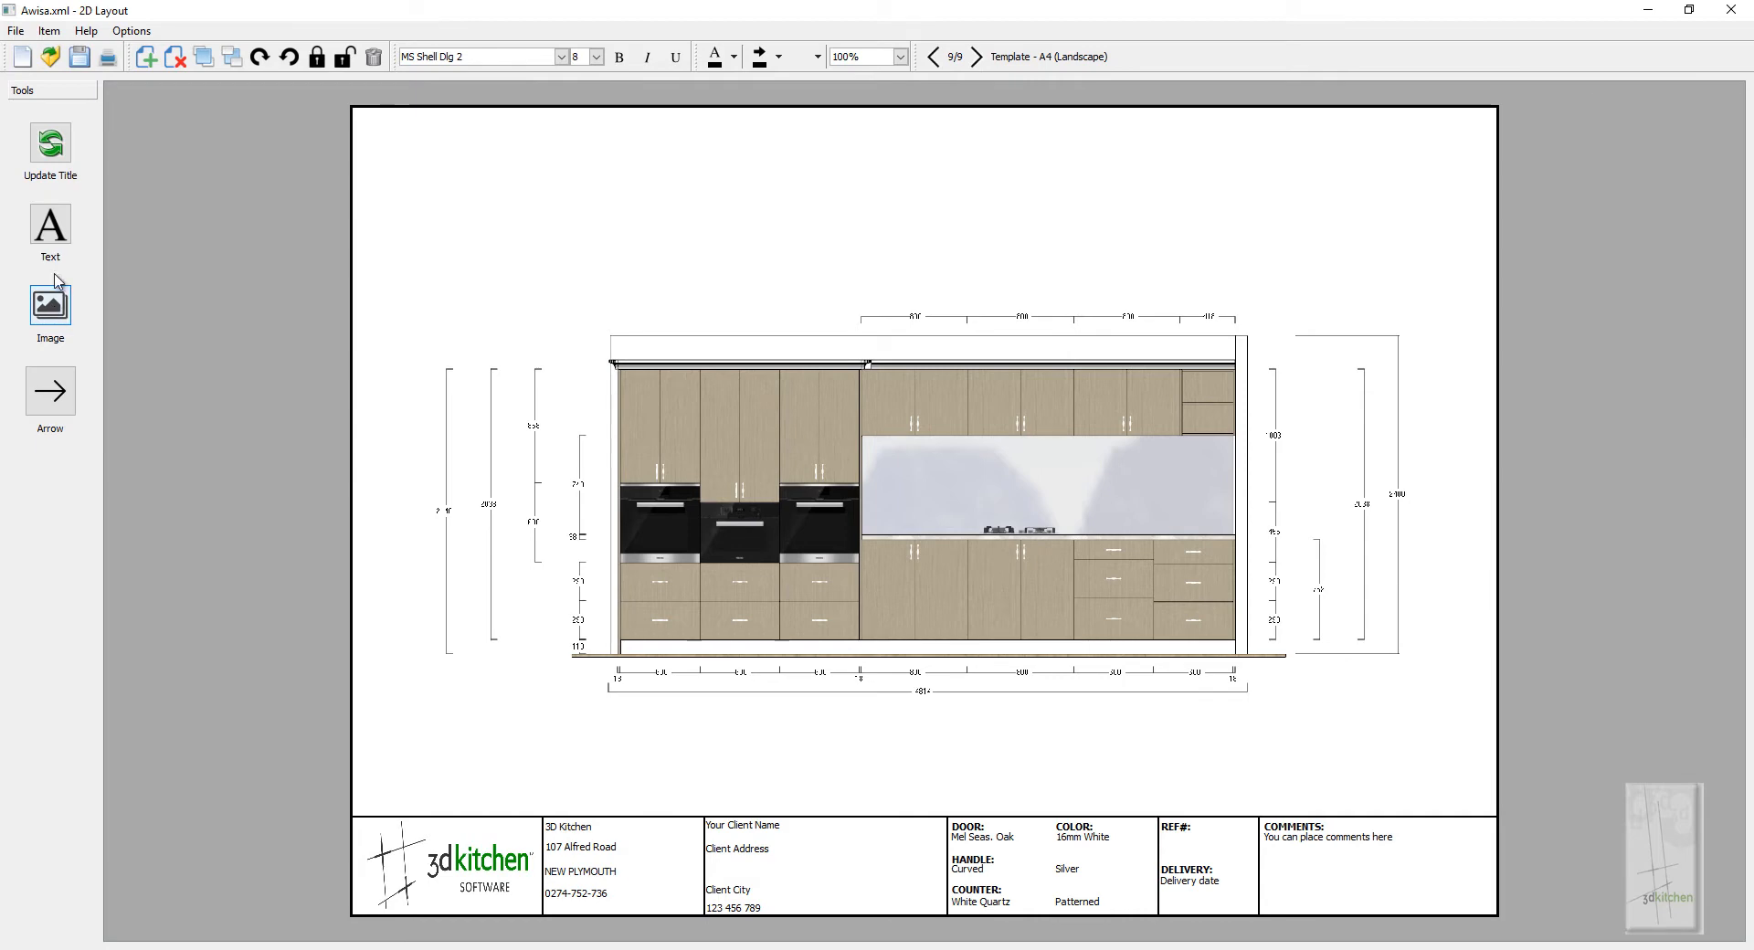
Add the text "reiejbilenuil" in the blank area above the back wall elevation
{"action": "left_click", "coordinate": [50, 230]}
{"action": "left_click", "coordinate": [685, 248]}
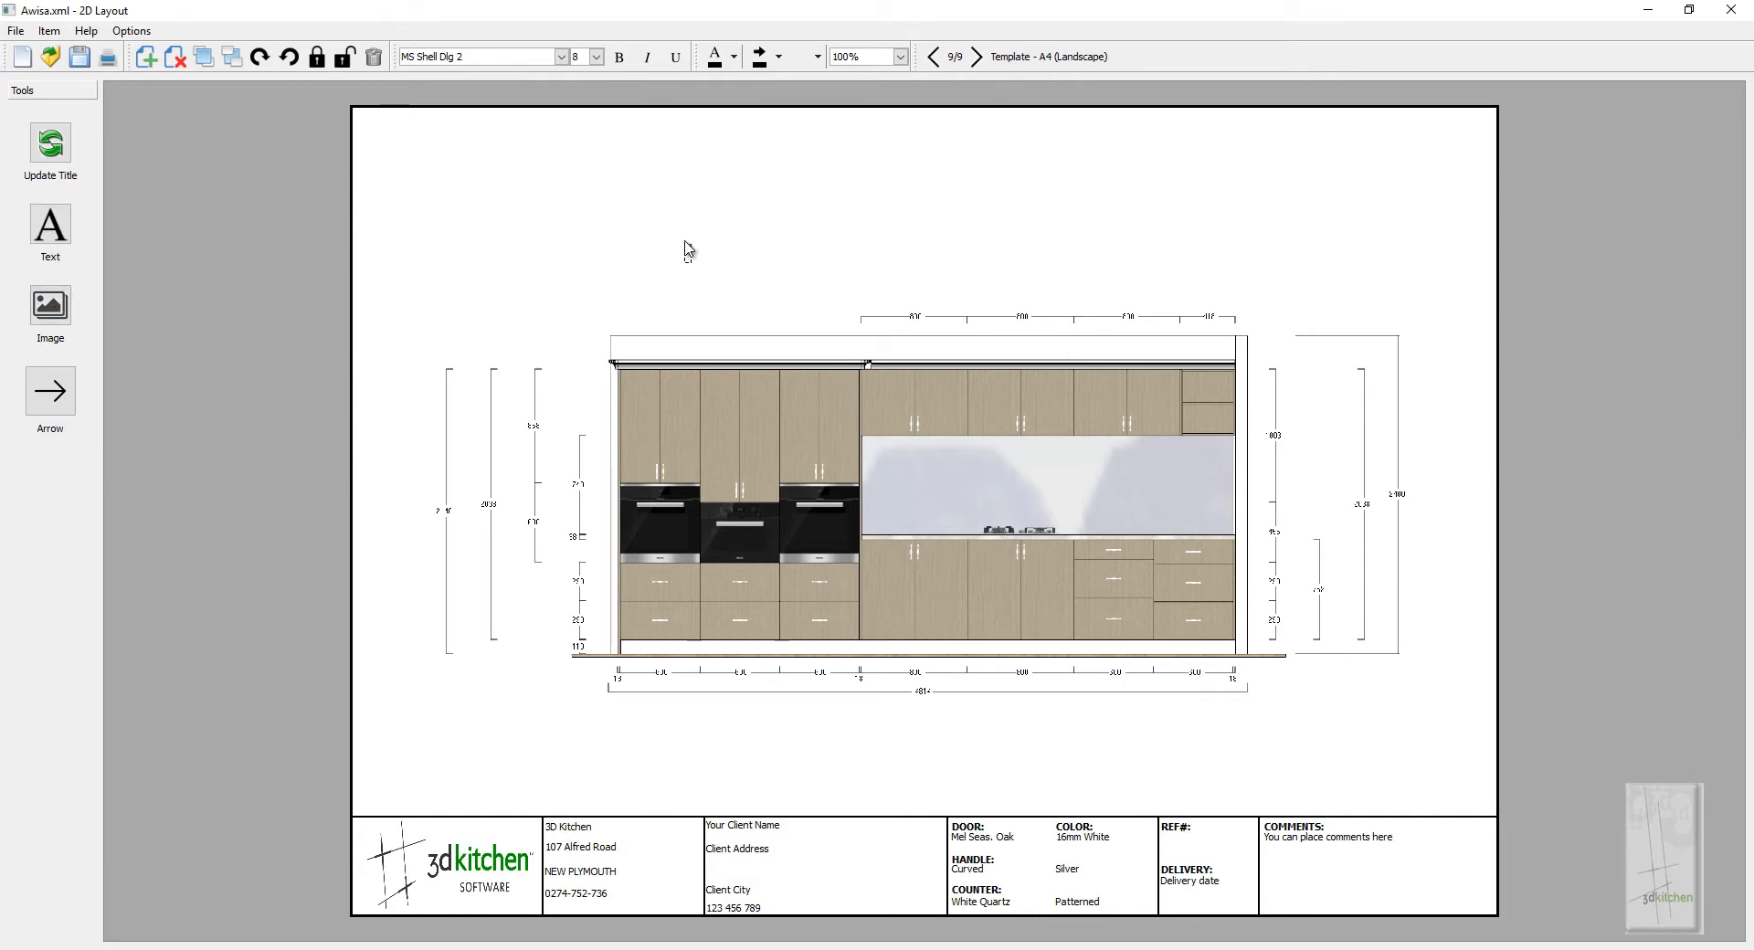
{"action": "type", "text": "reieibilenuil"}
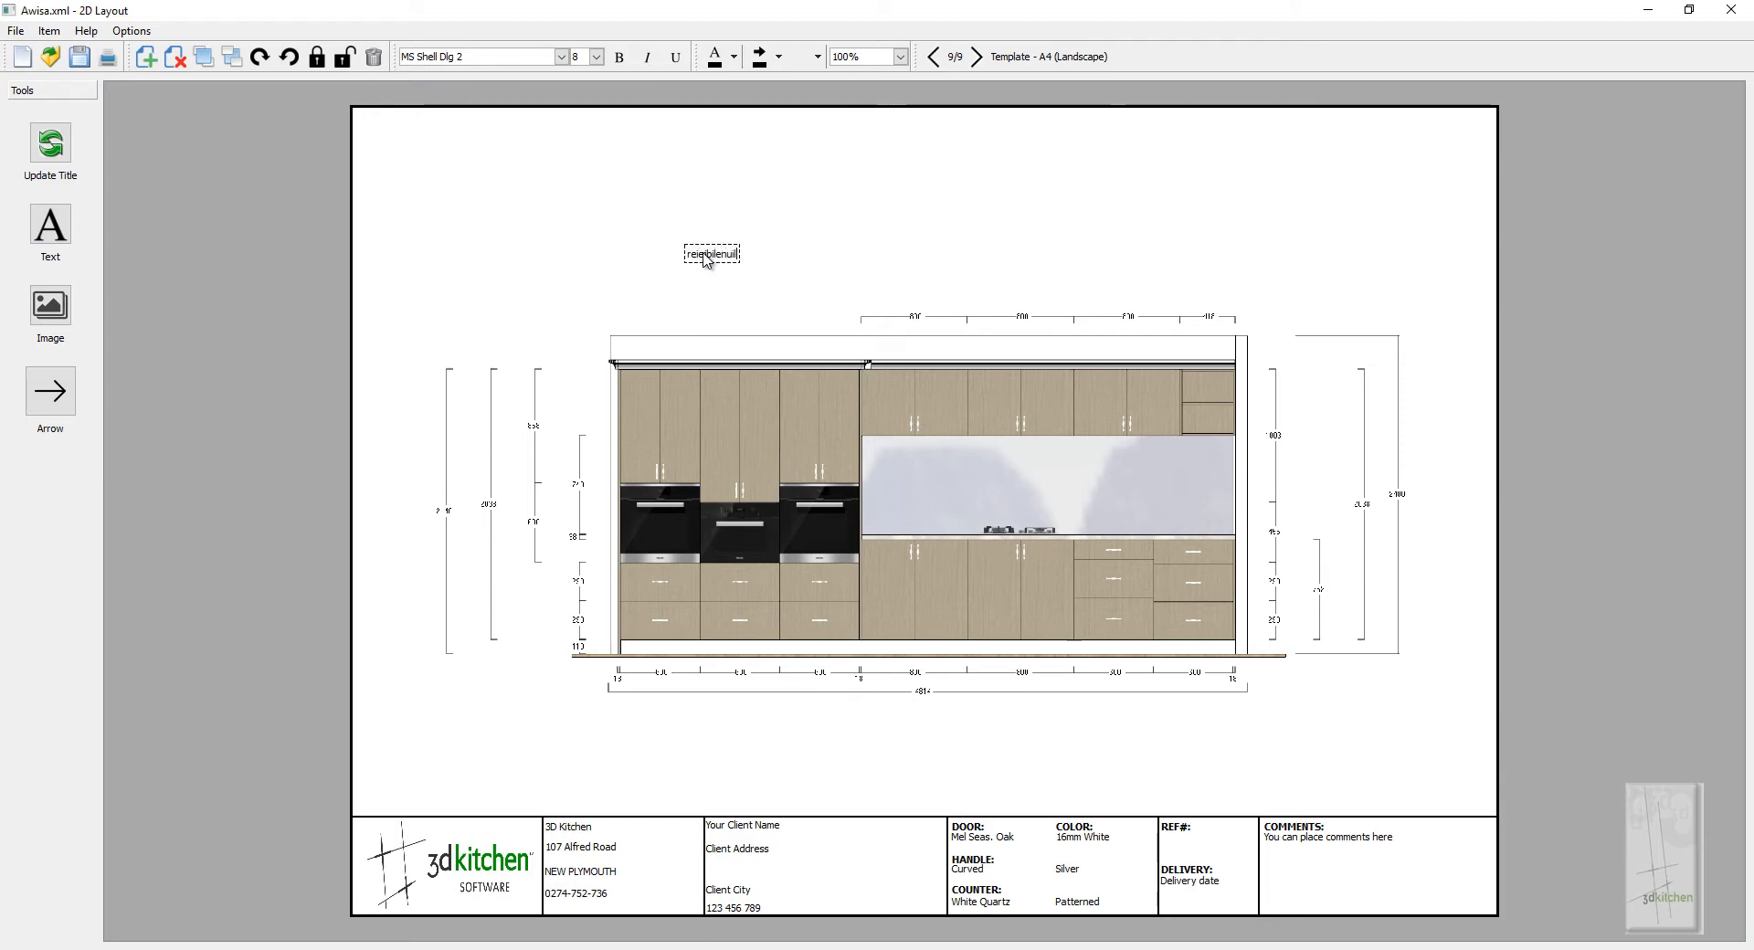
{"action": "left_click", "coordinate": [799, 290]}
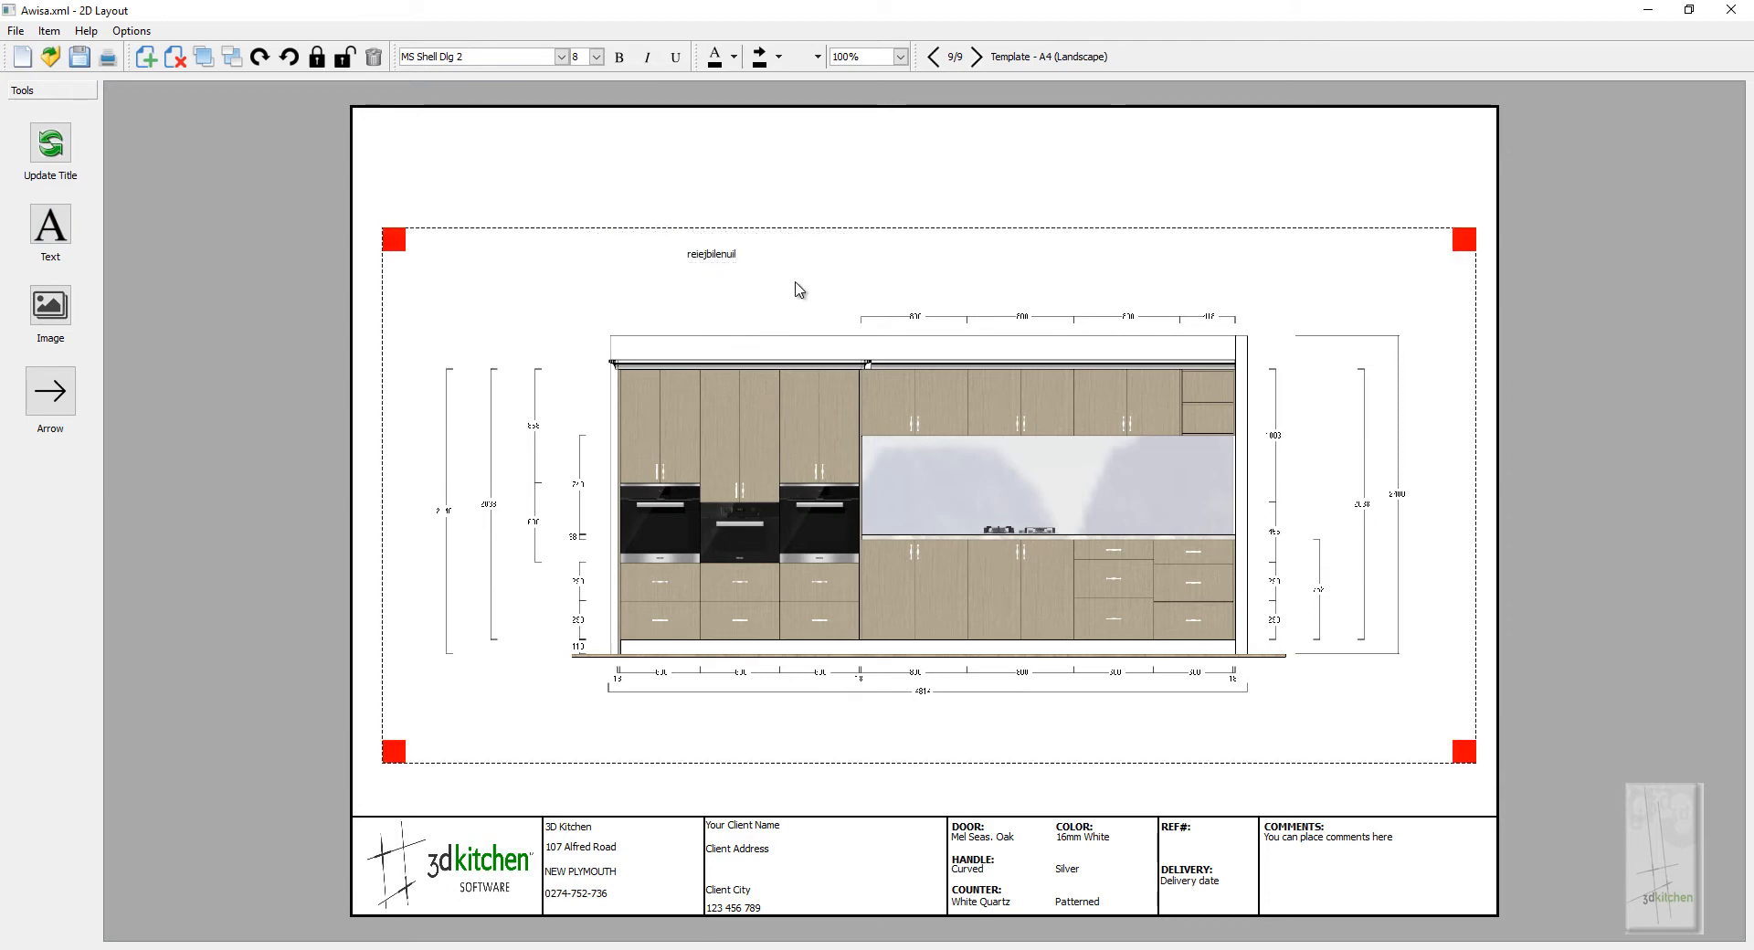
Shift the new text label slightly lower and draw an arrow from it to the wall cabinets above the cooktop
{"action": "left_click", "coordinate": [731, 256]}
{"action": "double_click", "coordinate": [728, 256]}
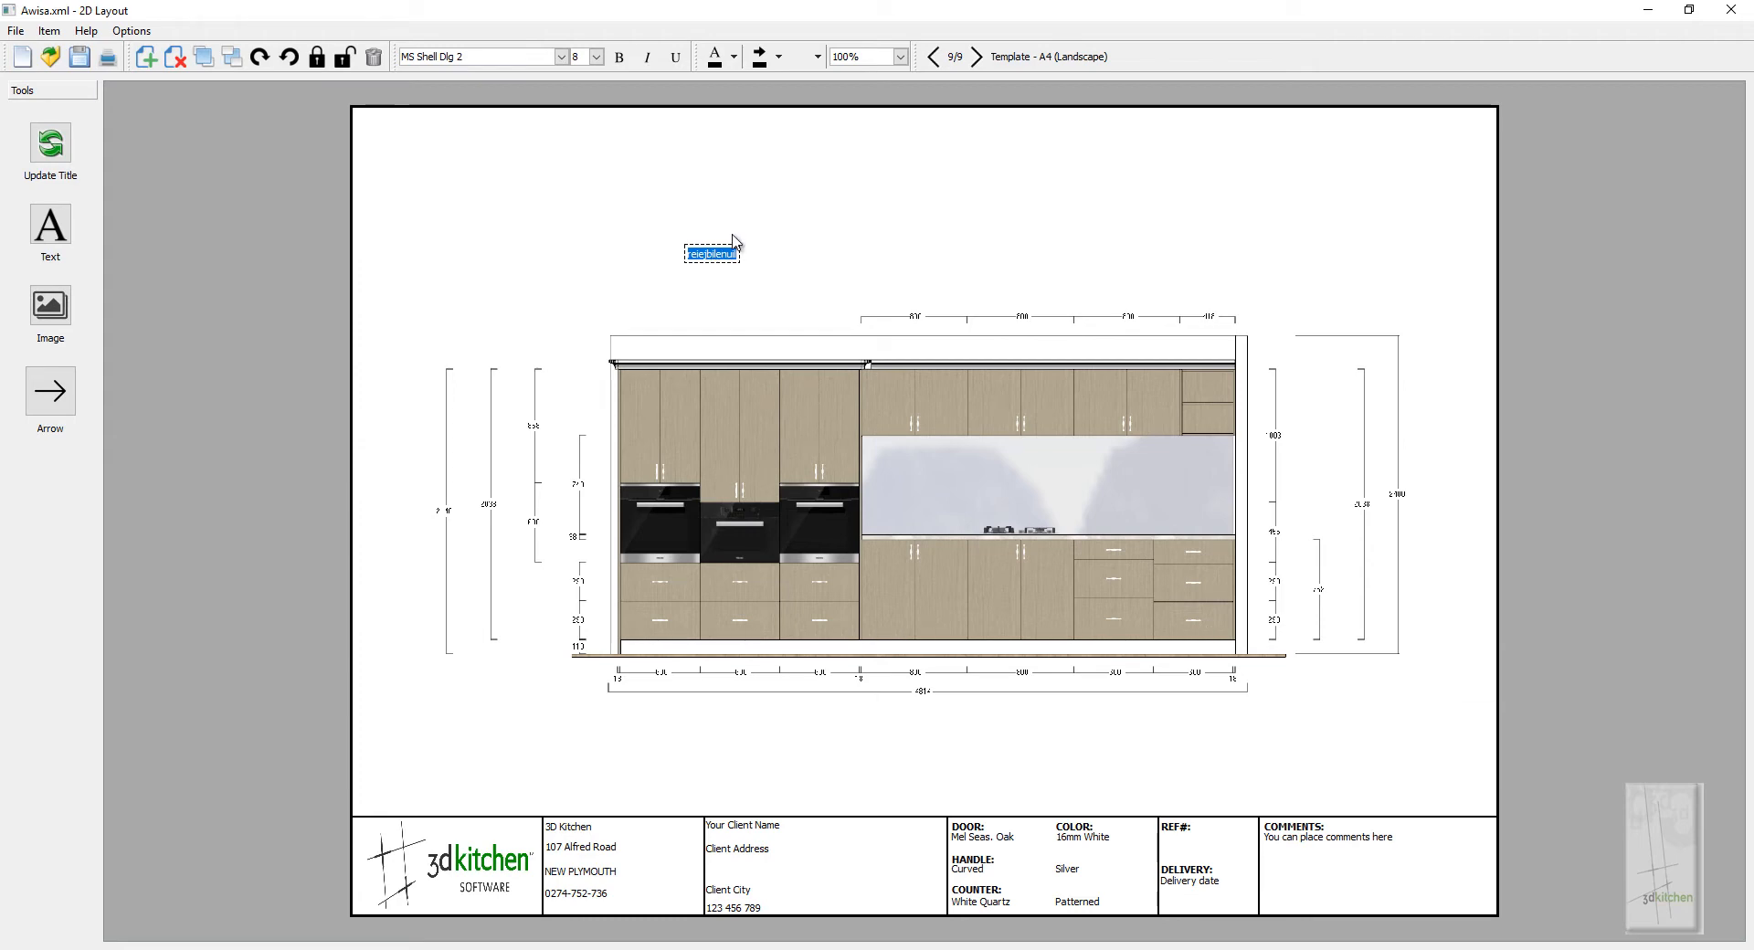
{"action": "left_click", "coordinate": [733, 181]}
{"action": "left_click", "coordinate": [726, 256]}
{"action": "left_click", "coordinate": [715, 261]}
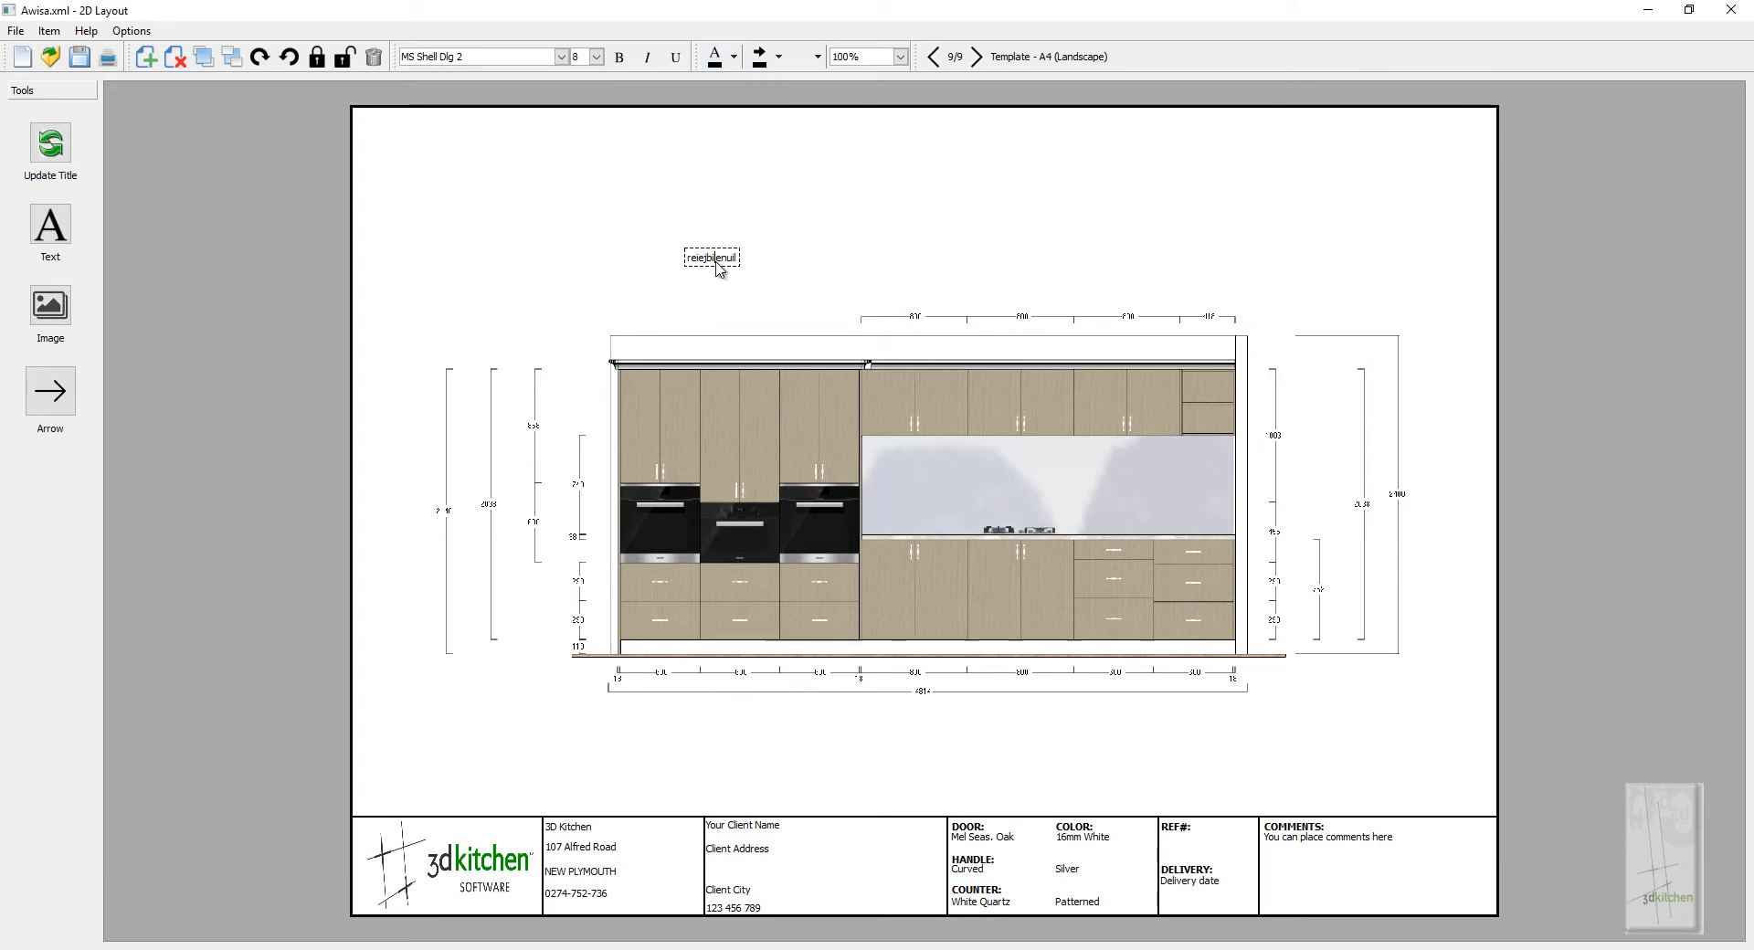
{"action": "left_click", "coordinate": [51, 407]}
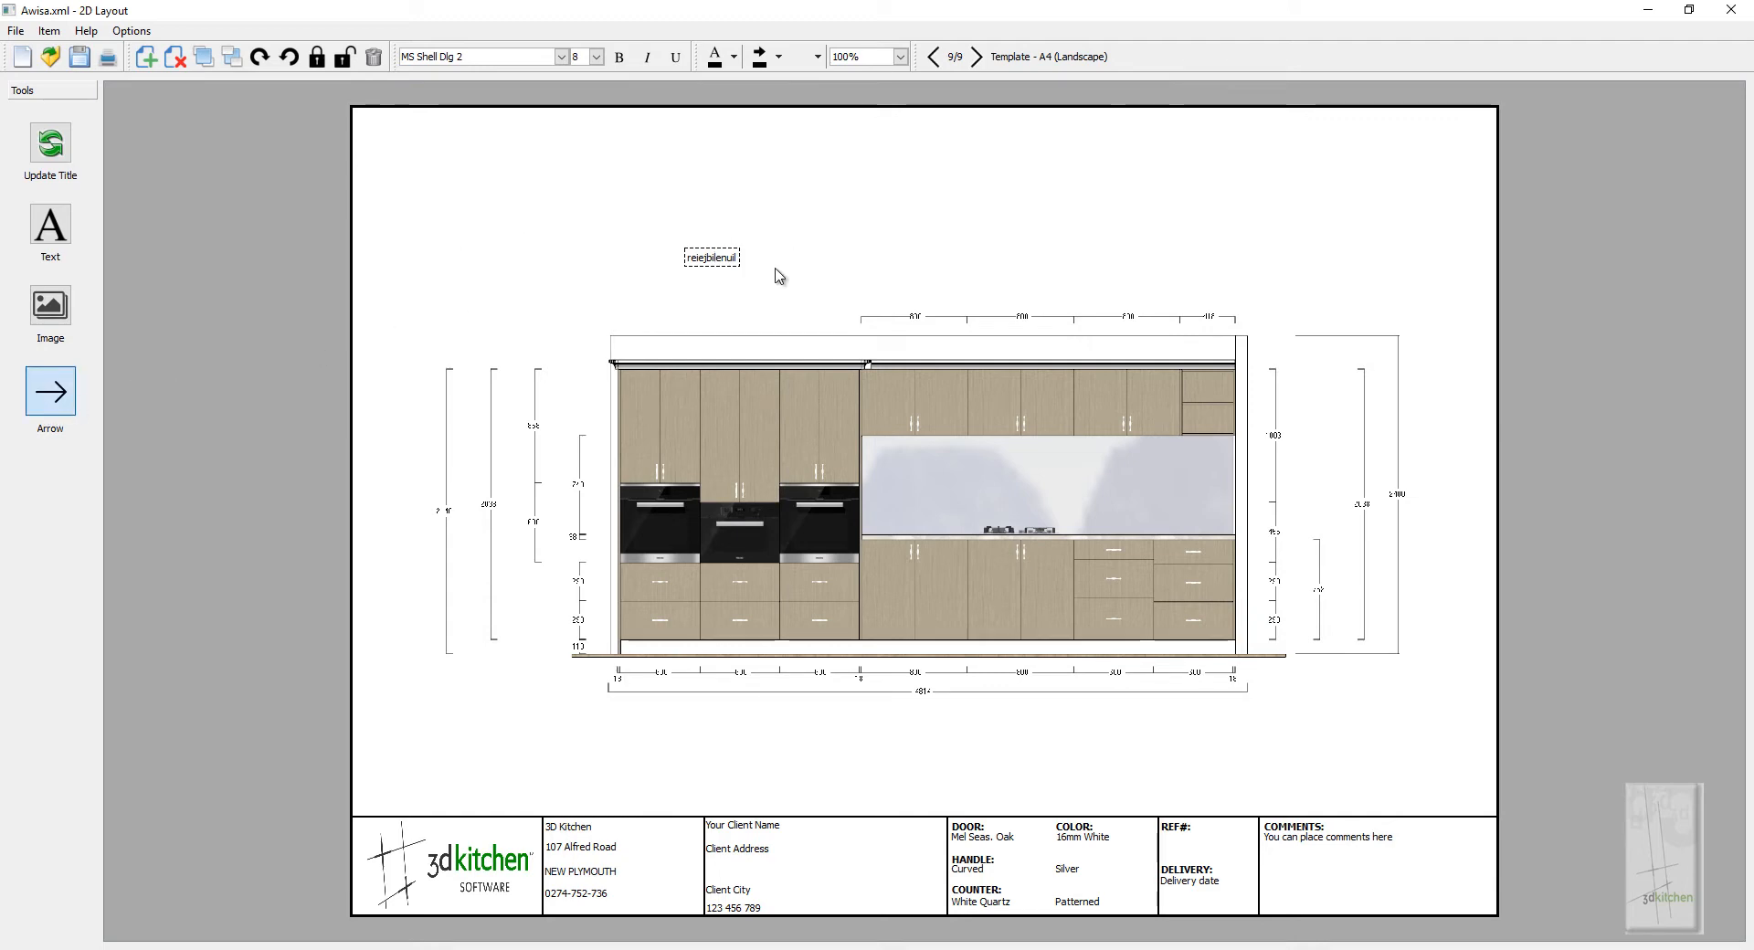
{"action": "left_click_drag", "start_coordinate": [743, 271], "coordinate": [1002, 418]}
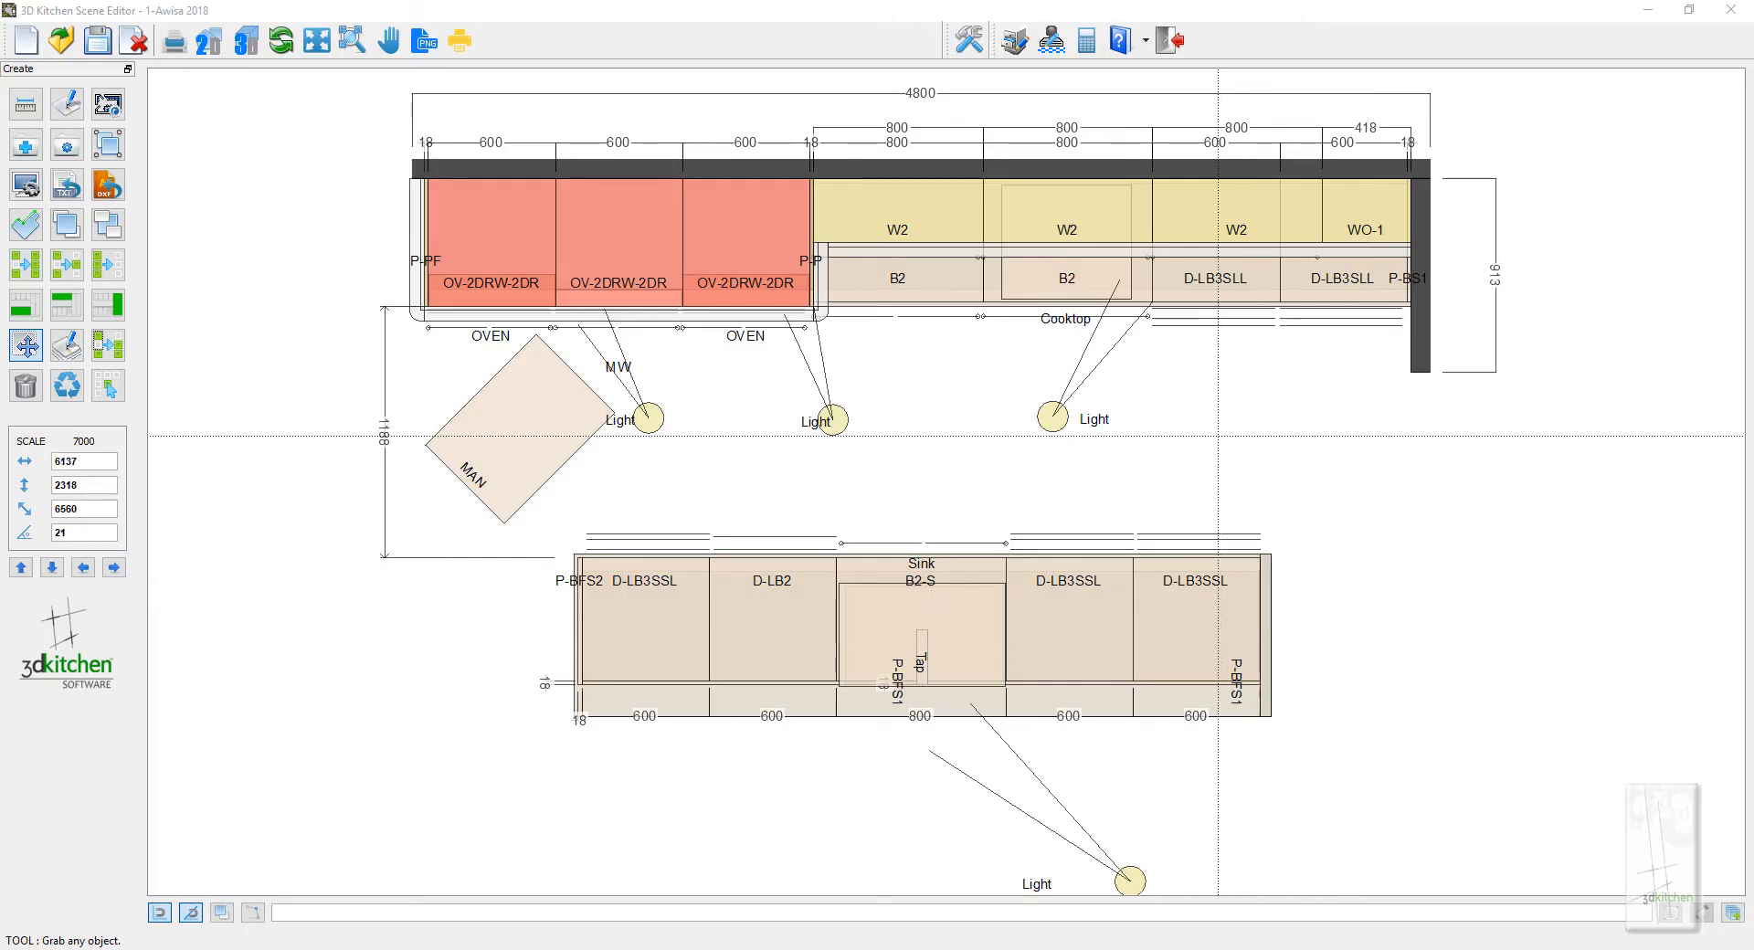
Open the rendered 3D view from the 3D Kitchen Scene Editor, maximize it, and view the kitchen from higher up
{"action": "left_click", "coordinate": [246, 43]}
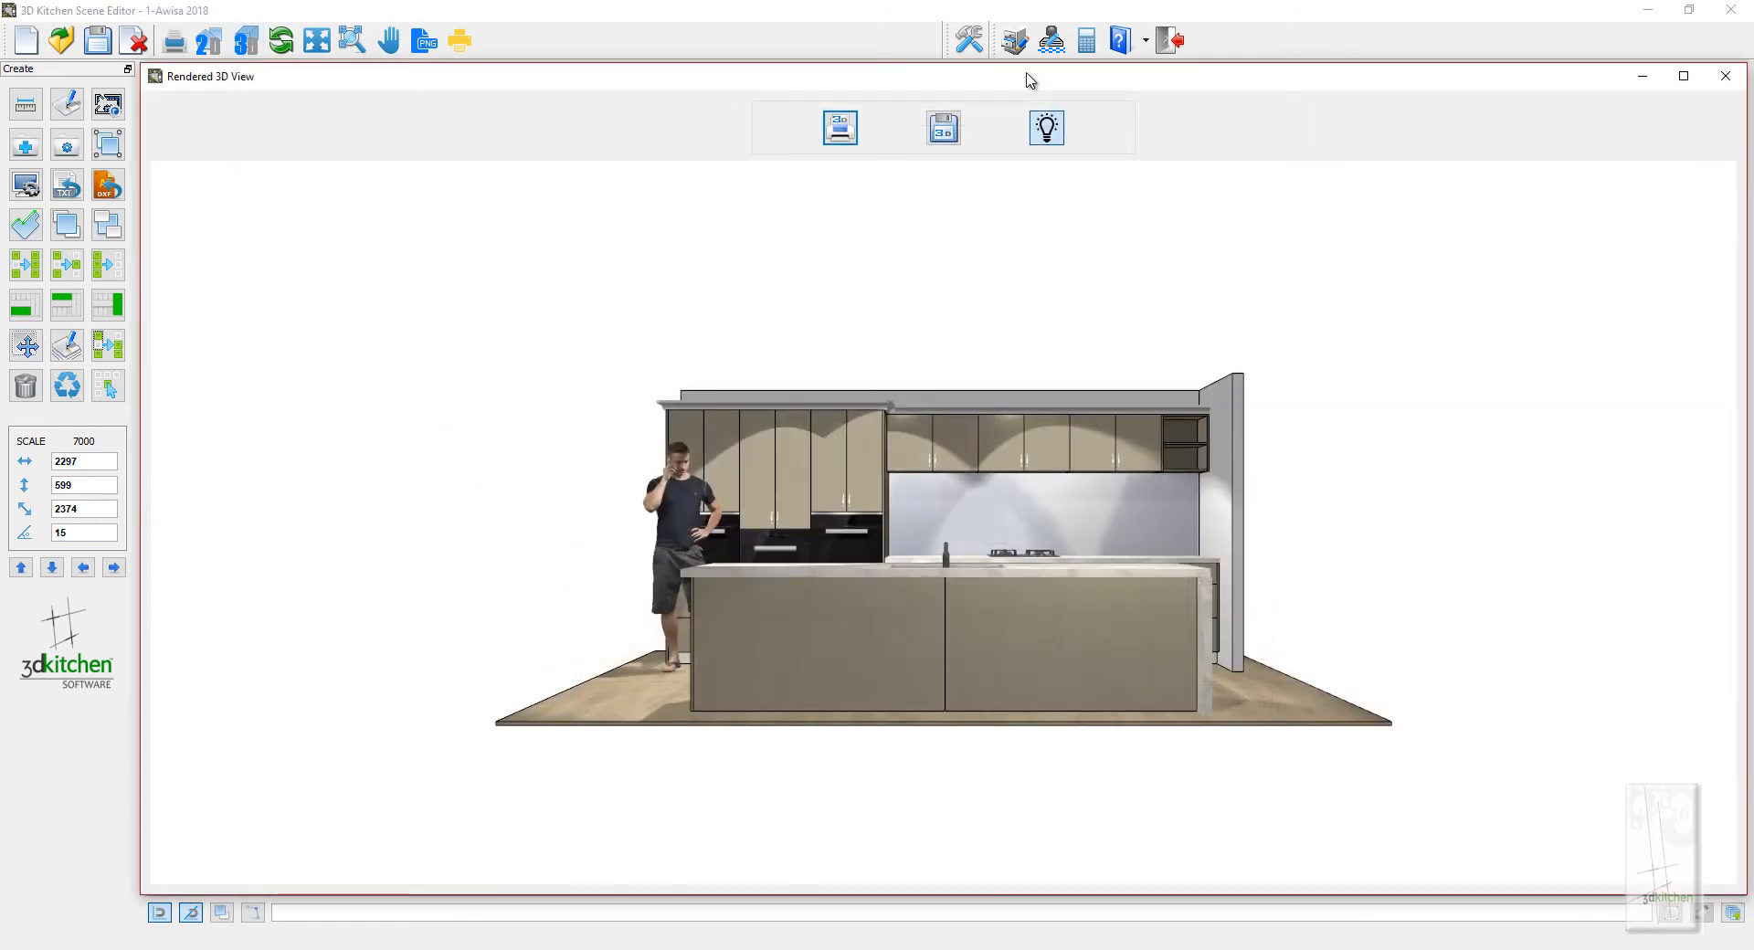
{"action": "double_click", "coordinate": [1026, 80]}
{"action": "scroll", "coordinate": [819, 478], "scroll_direction": "up", "scroll_amount": 5}
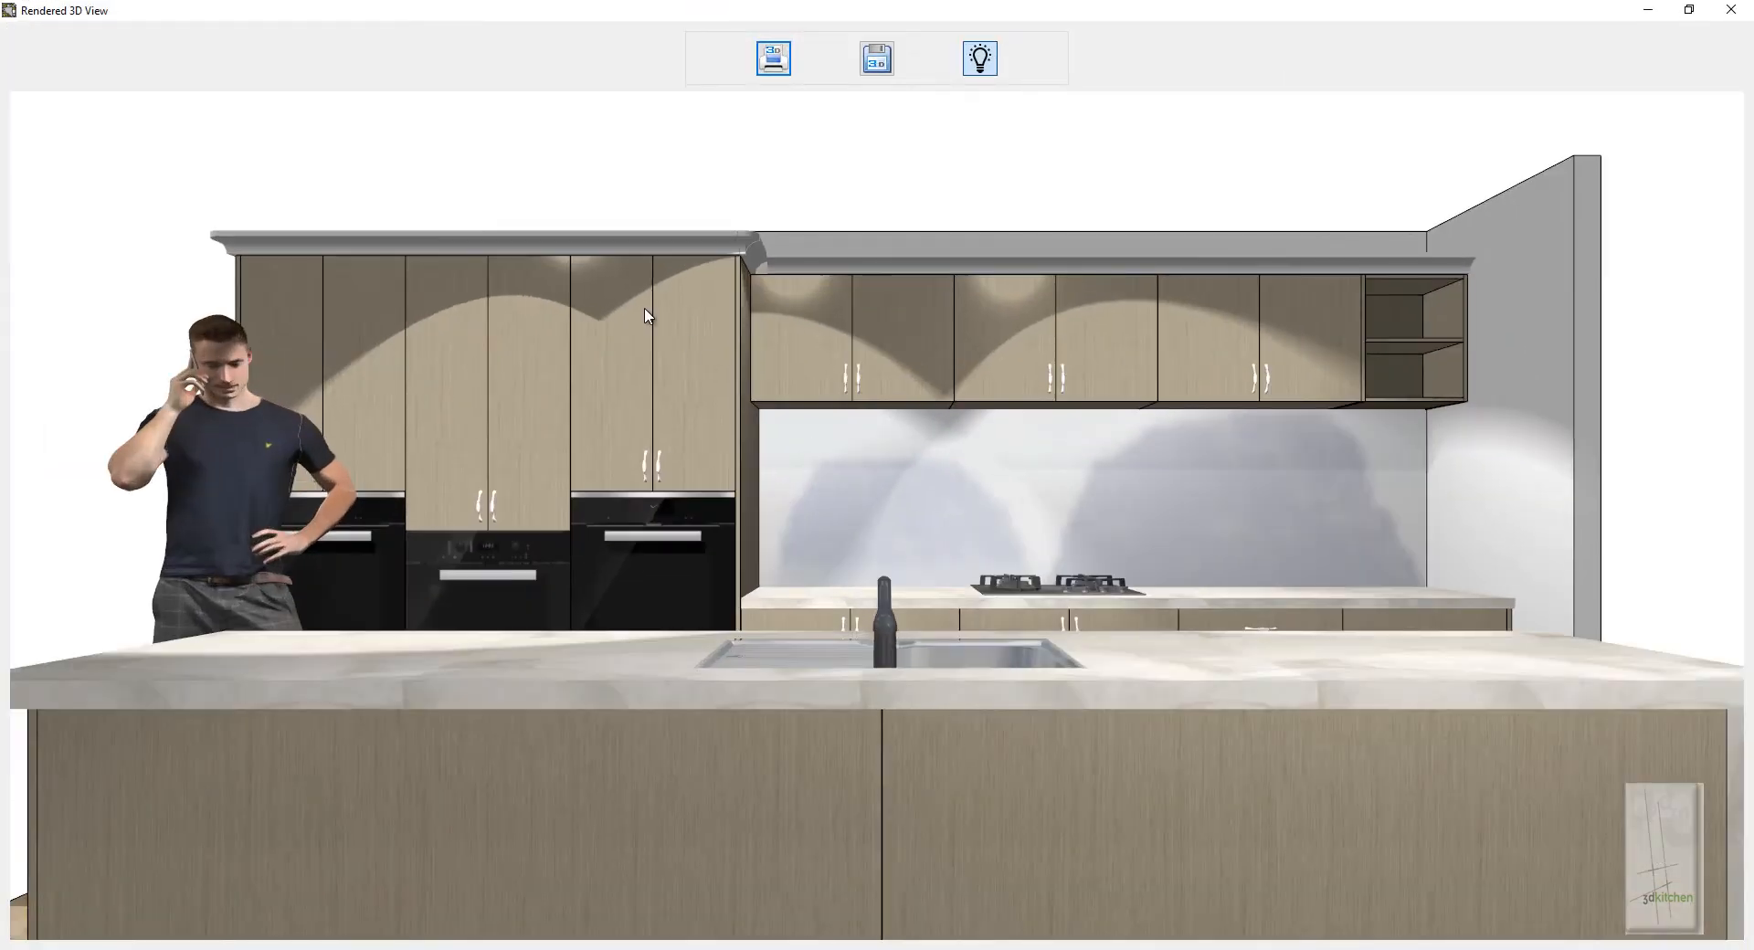
{"action": "left_click_drag", "start_coordinate": [645, 315], "coordinate": [1350, 548]}
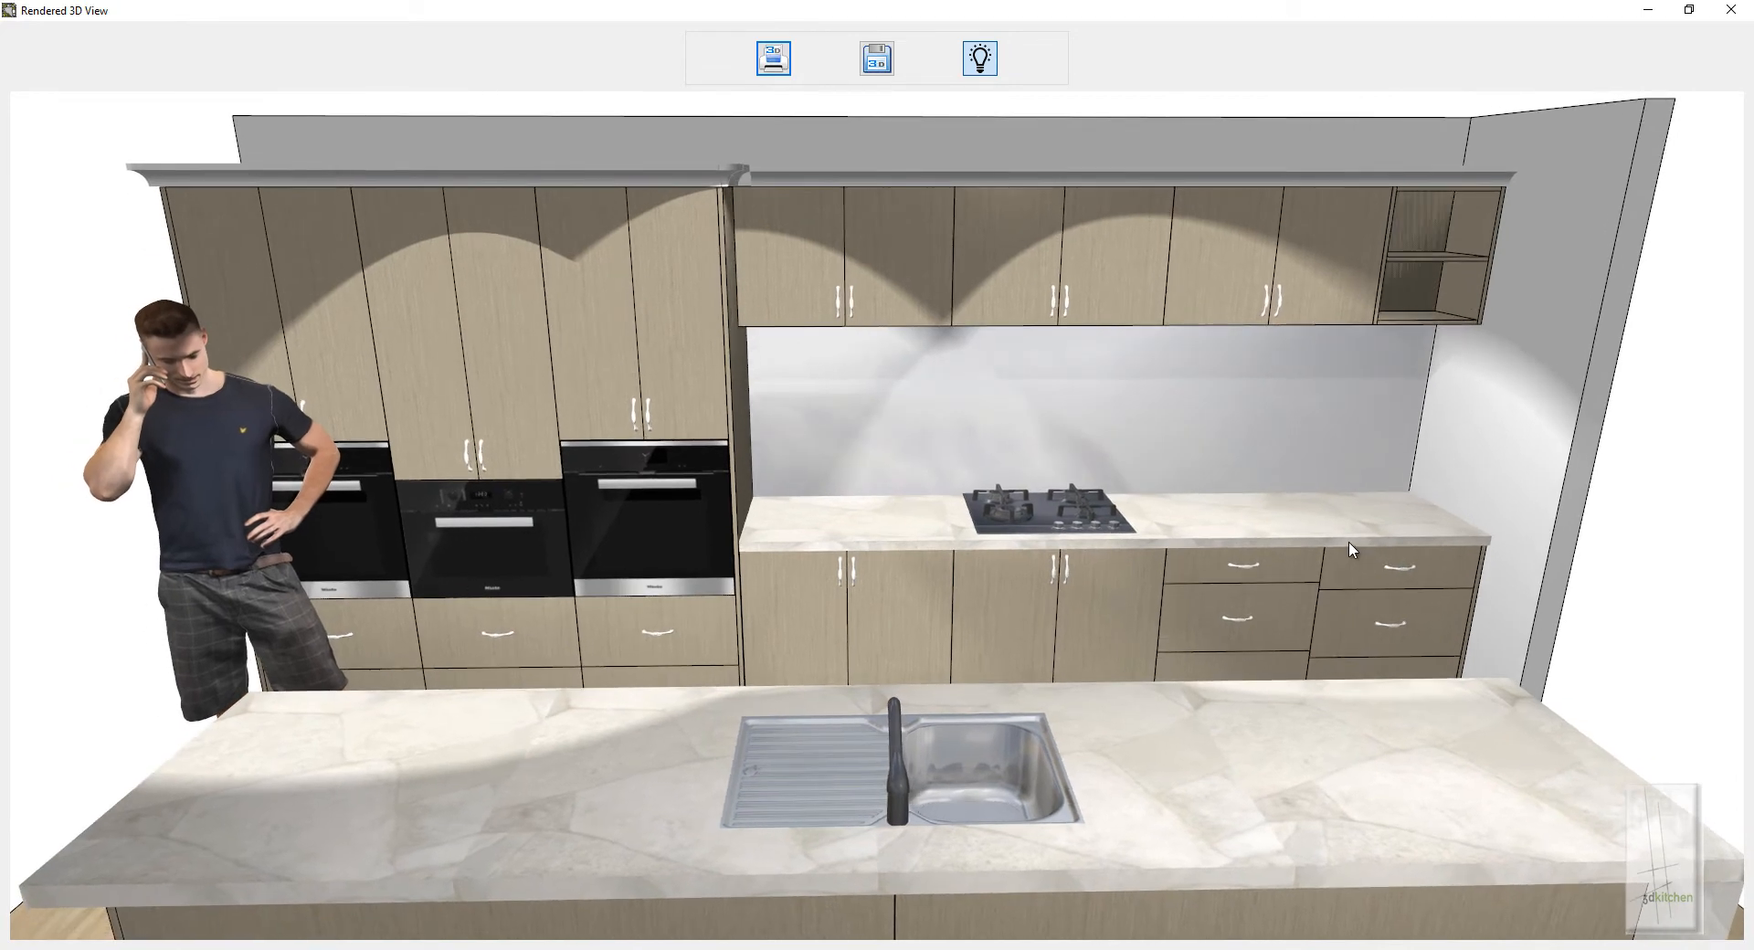
Turn off the lighting in the rendered 3D view and inspect the unlit kitchen up close
{"action": "left_click", "coordinate": [980, 59]}
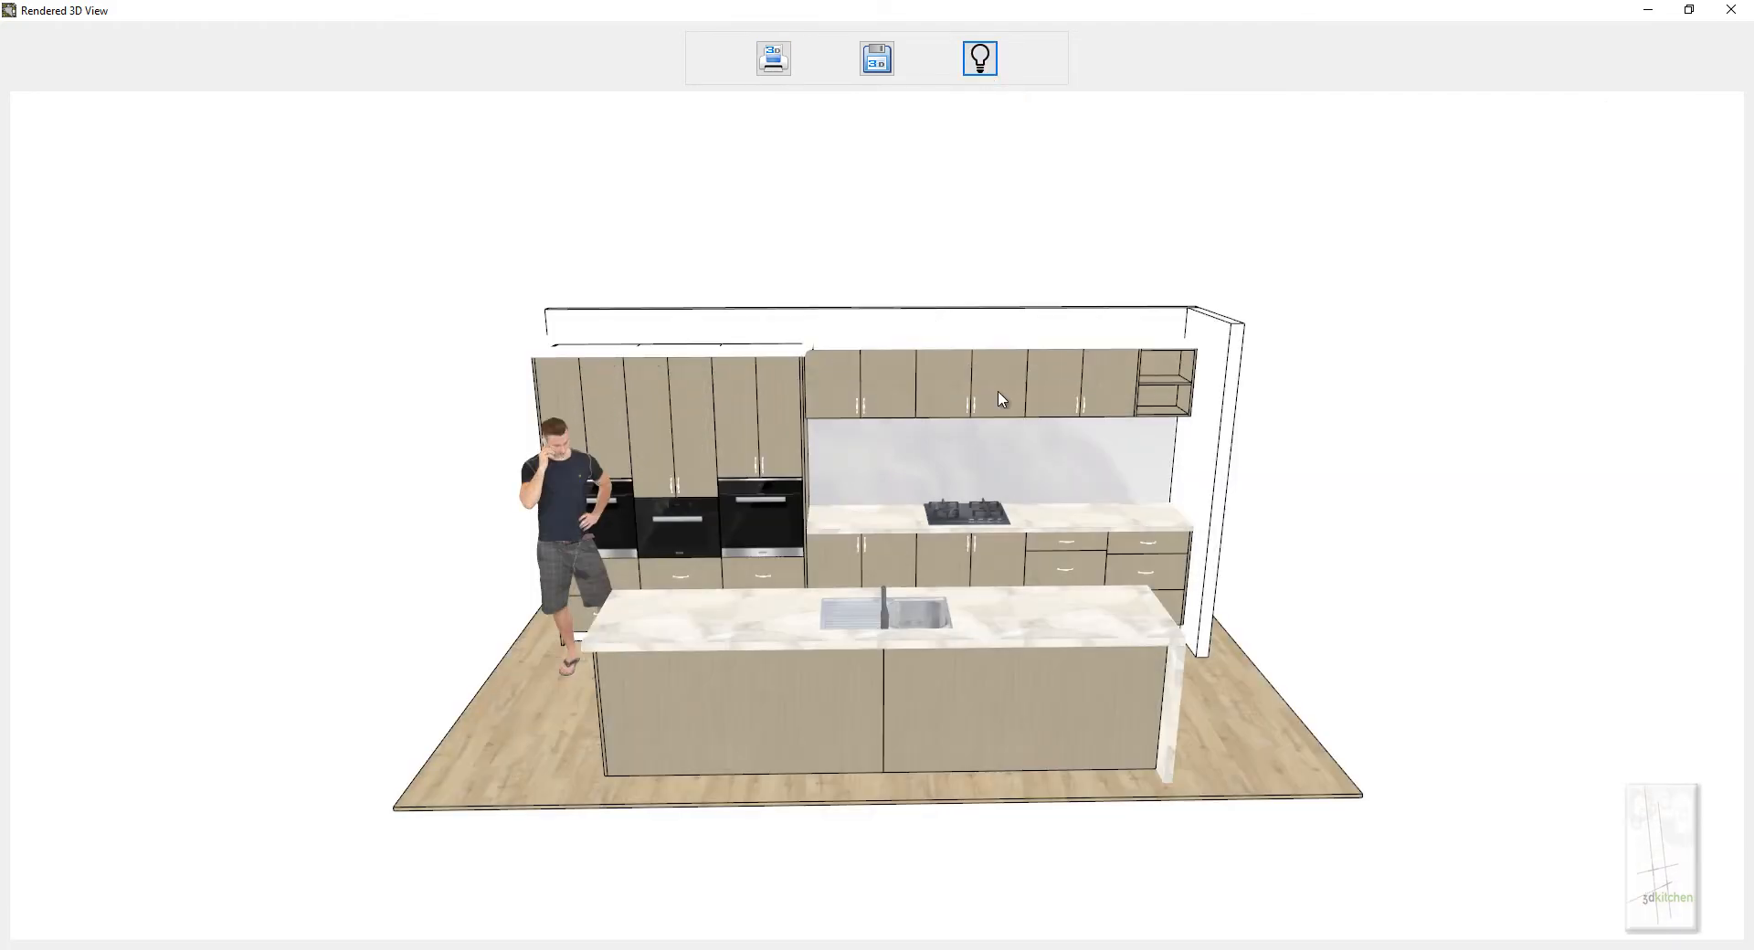
{"action": "scroll", "coordinate": [947, 359], "scroll_direction": "up", "scroll_amount": 5}
{"action": "left_click_drag", "start_coordinate": [895, 574], "coordinate": [889, 477]}
{"action": "scroll", "coordinate": [889, 477], "scroll_direction": "up", "scroll_amount": 1}
{"action": "scroll", "coordinate": [888, 477], "scroll_direction": "up", "scroll_amount": 1}
{"action": "mouse_move", "coordinate": [656, 449]}
{"action": "left_mouse_down"}
{"action": "mouse_move", "coordinate": [1103, 610]}
{"action": "mouse_move", "coordinate": [1564, 671]}
{"action": "mouse_move", "coordinate": [1344, 768]}
{"action": "mouse_move", "coordinate": [935, 802]}
{"action": "mouse_move", "coordinate": [517, 768]}
{"action": "mouse_move", "coordinate": [450, 615]}
{"action": "mouse_move", "coordinate": [559, 486]}
{"action": "mouse_move", "coordinate": [685, 463]}
{"action": "left_mouse_up"}
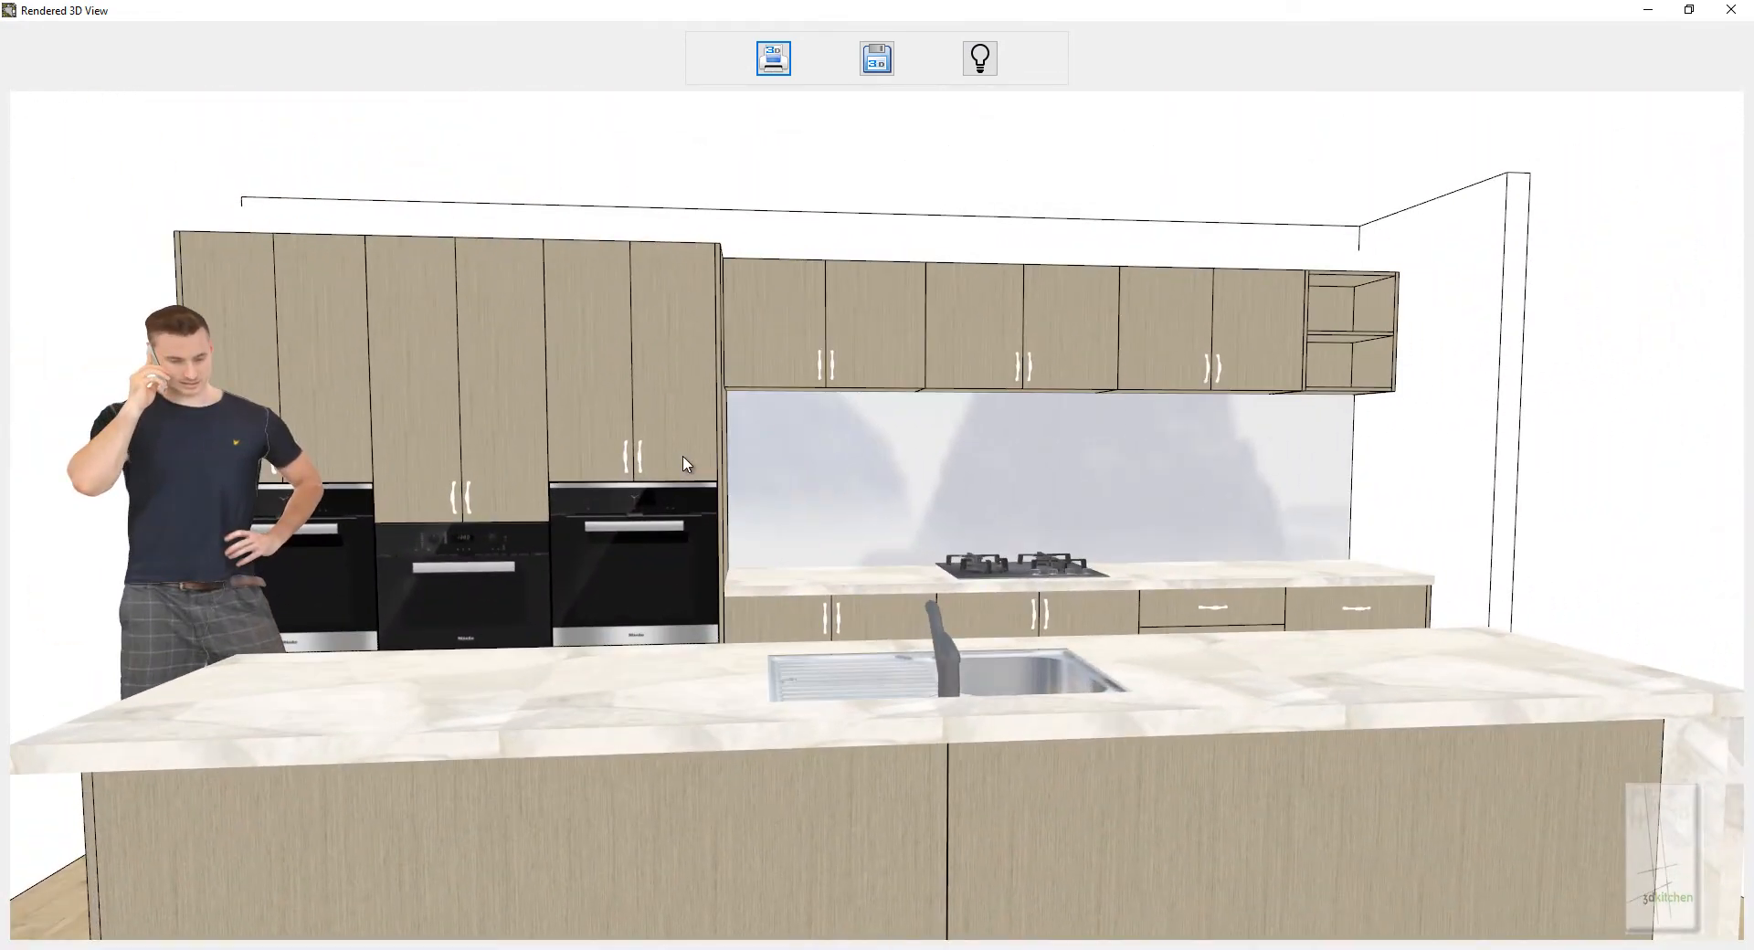
Turn the lighting back on in the rendered 3D view, inspect the kitchen again, and close the view
{"action": "left_click", "coordinate": [980, 58]}
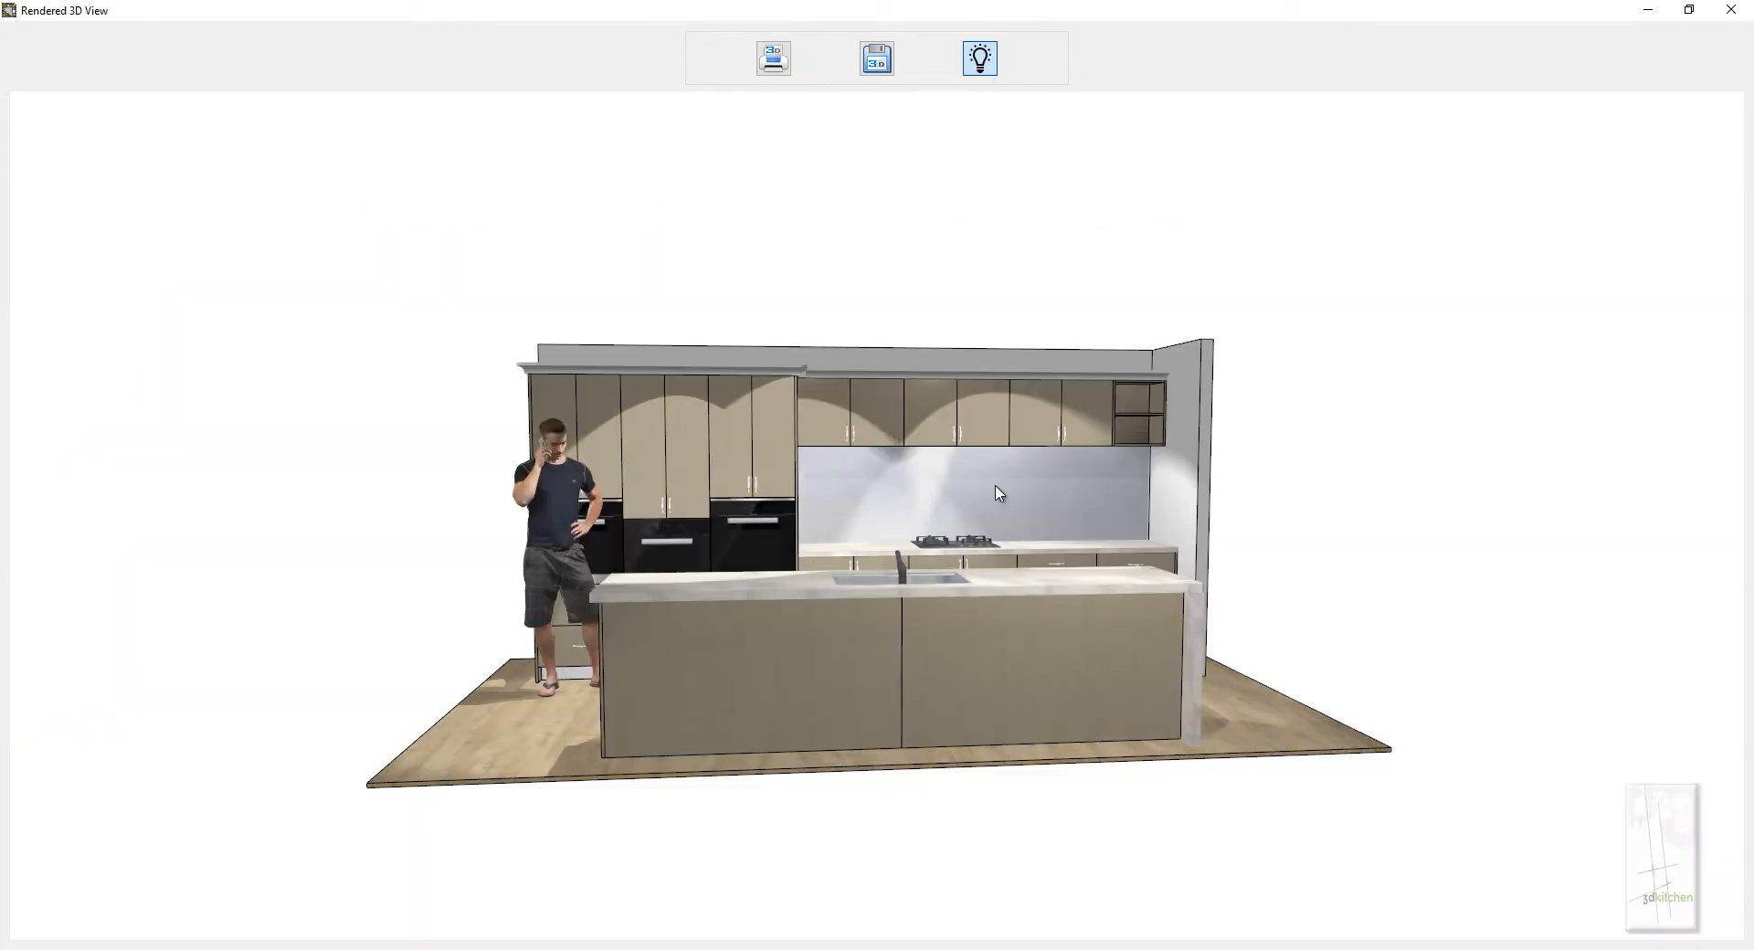
{"action": "scroll", "coordinate": [998, 493], "scroll_direction": "up", "scroll_amount": 5}
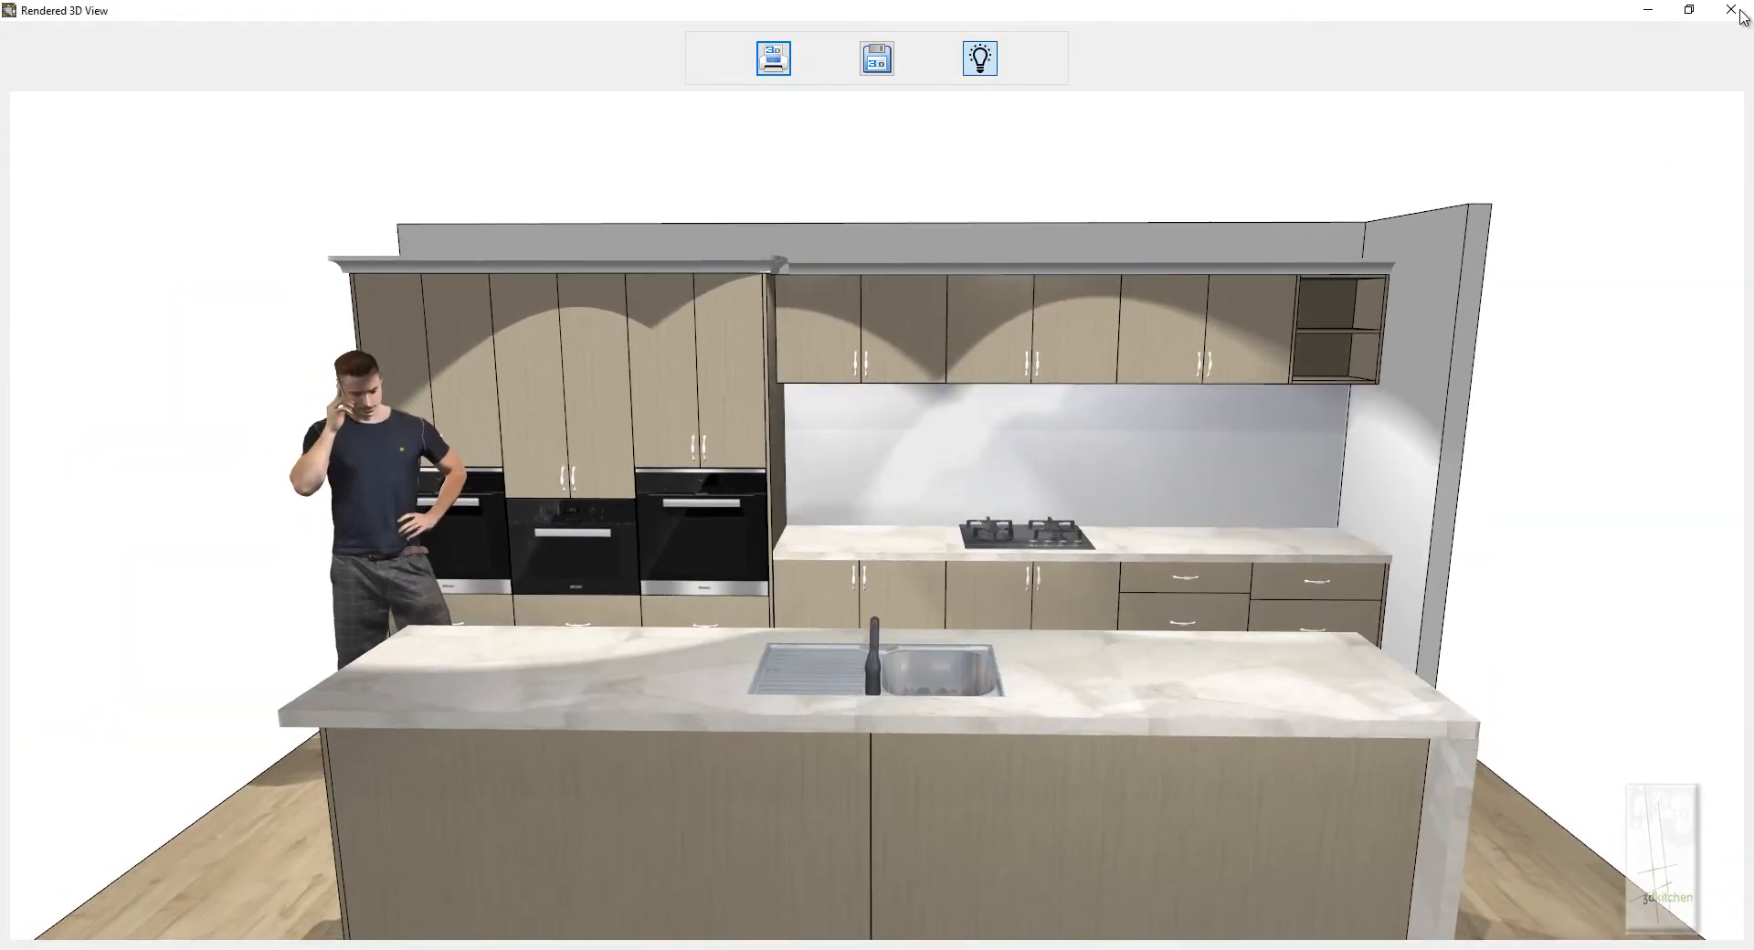
{"action": "left_click", "coordinate": [1731, 10]}
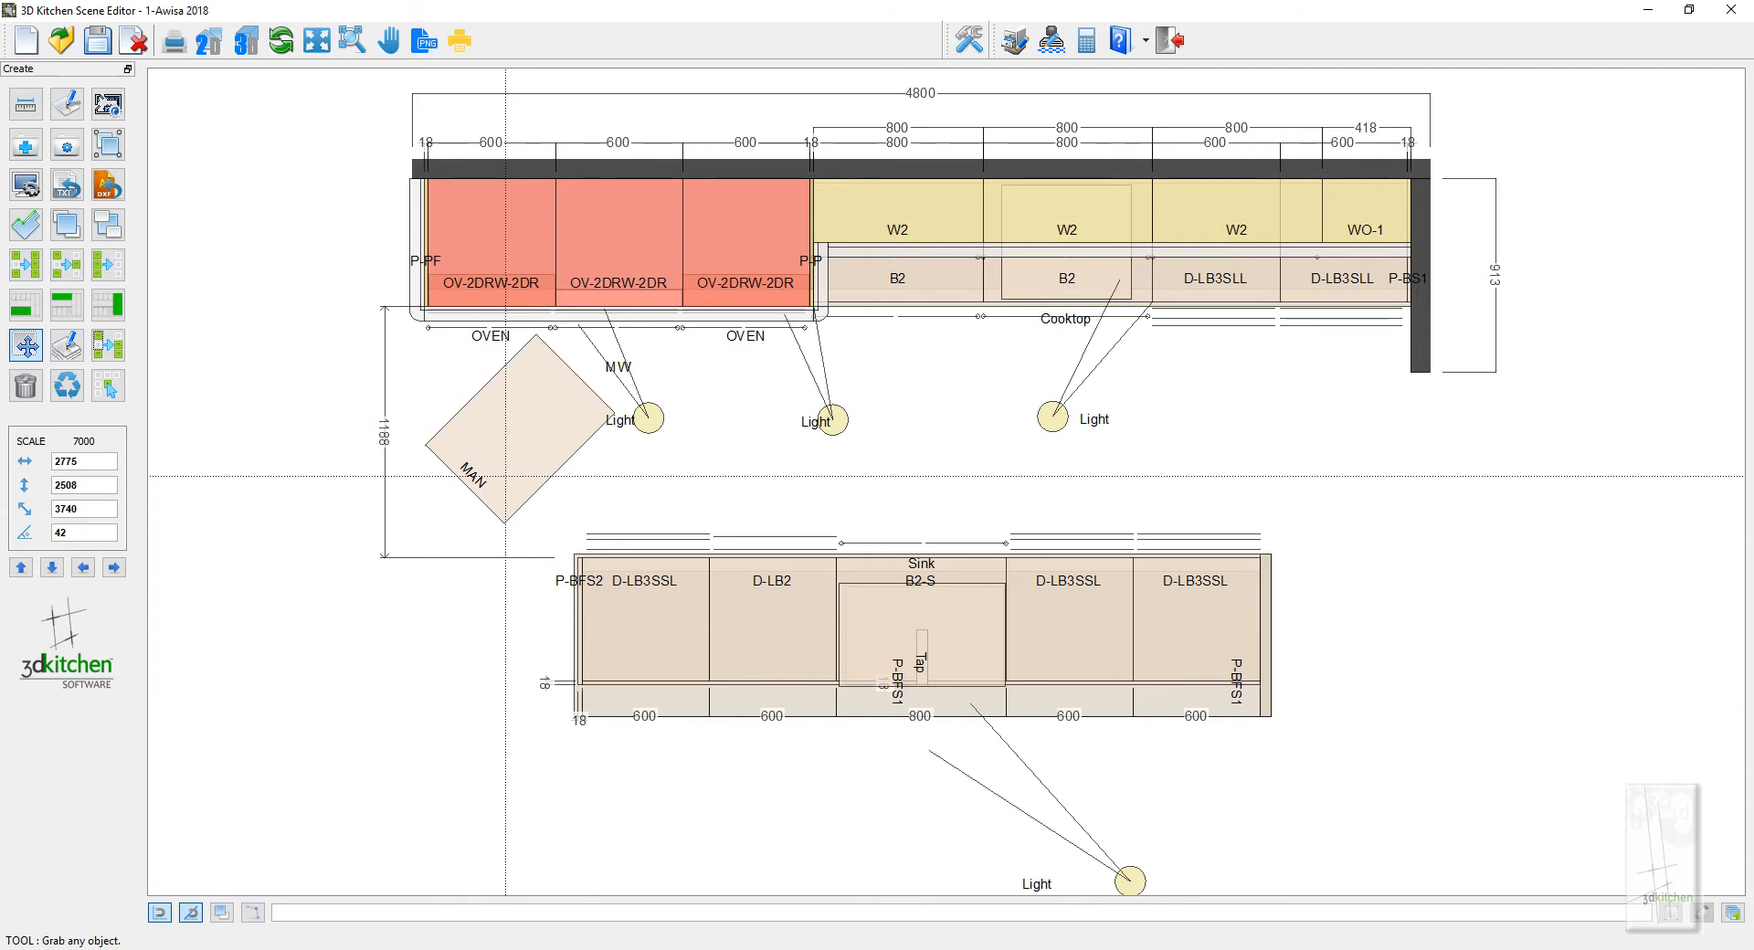
Rotate the man figure to 90° and place it against the 1188 dimension line between the oven cabinets and the island
{"action": "left_click", "coordinate": [505, 476]}
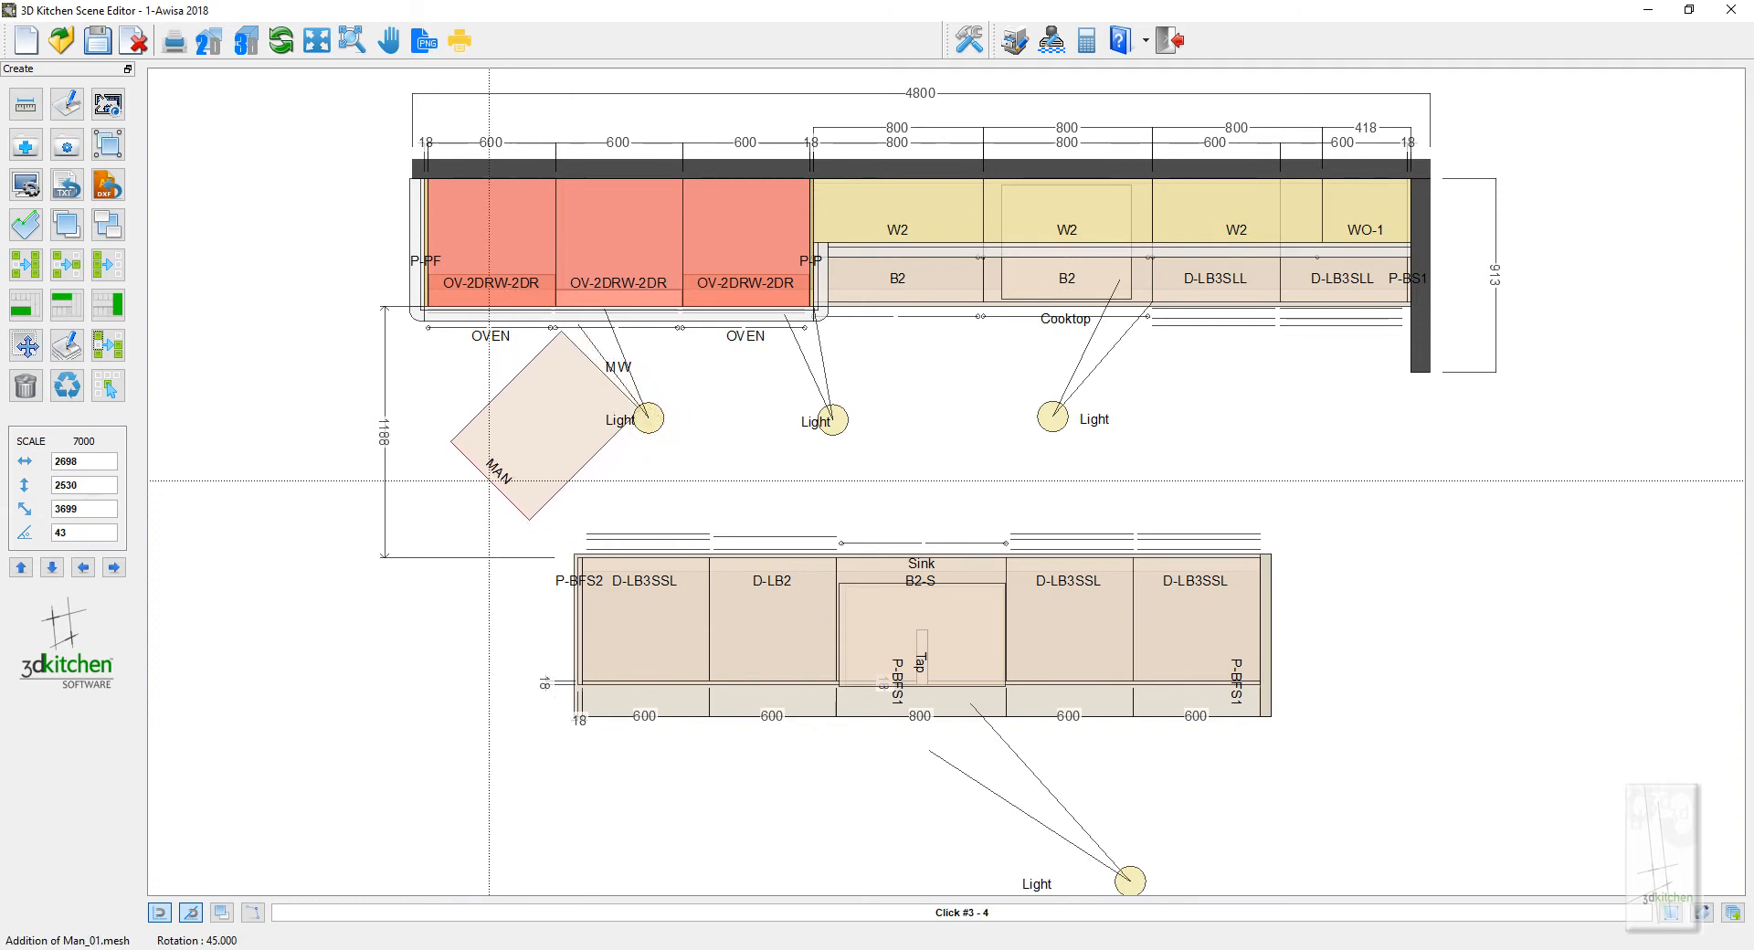
{"action": "right_click", "coordinate": [469, 476]}
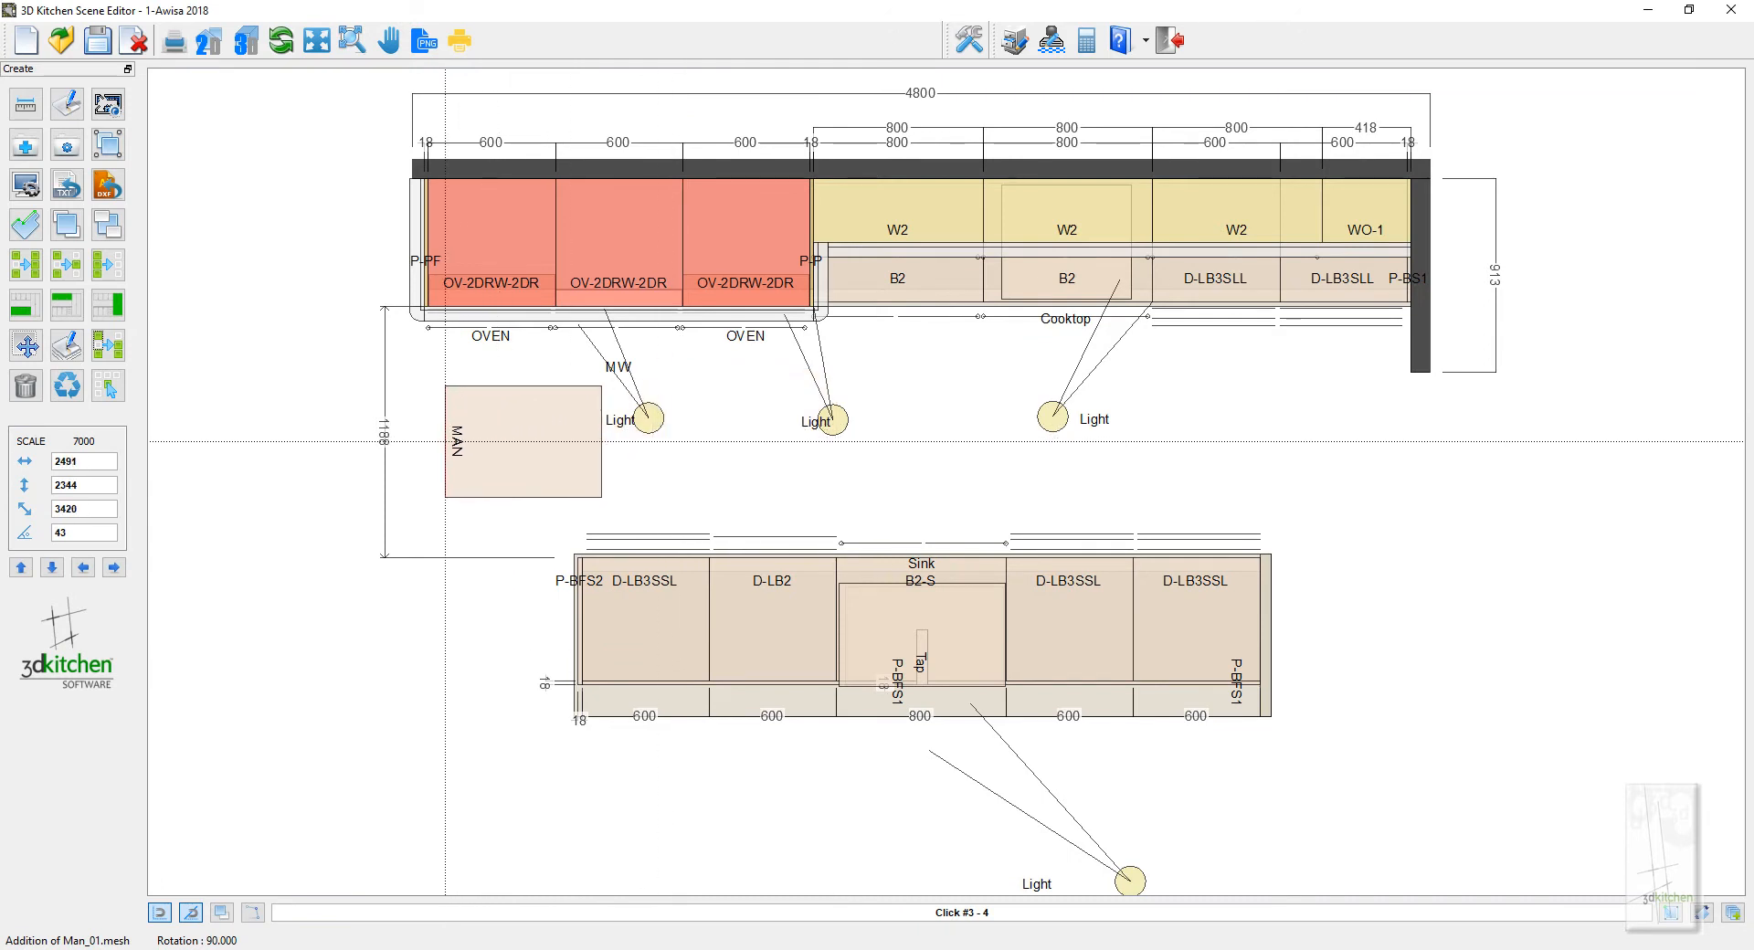
{"action": "left_click", "coordinate": [384, 432]}
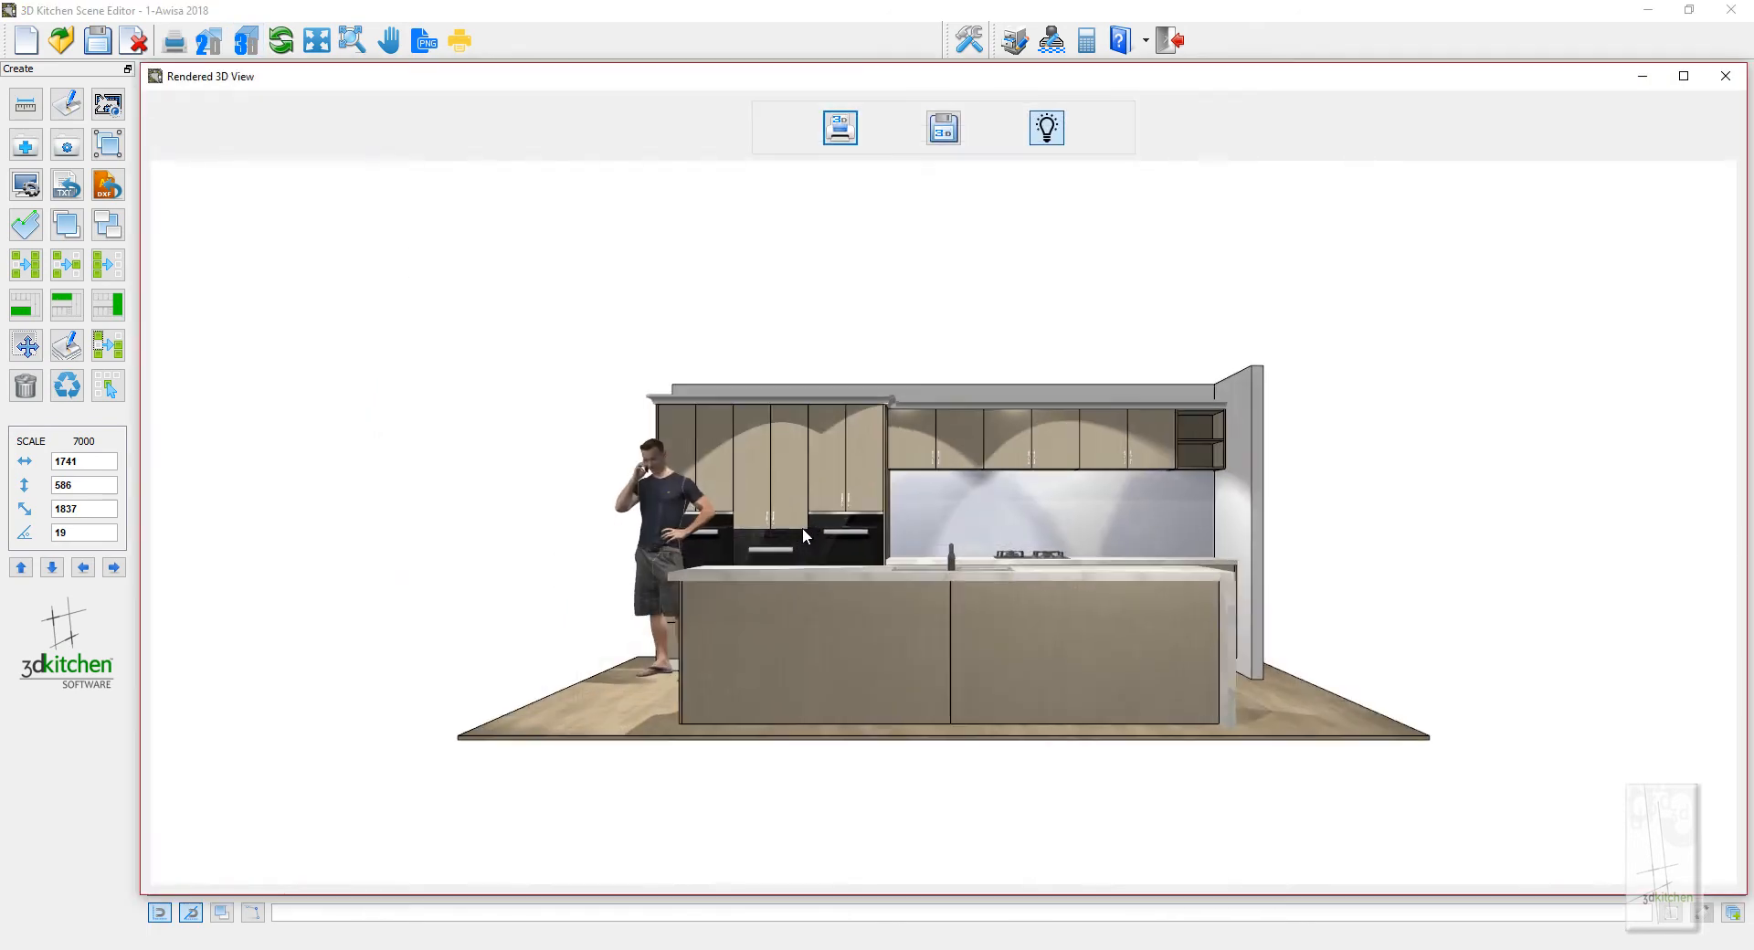
Inspect the kitchen with the repositioned man figure up close from a higher angle in the rendered 3D view, and close the view
{"action": "scroll", "coordinate": [721, 529], "scroll_direction": "up", "scroll_amount": 5}
{"action": "left_click_drag", "start_coordinate": [485, 480], "coordinate": [924, 345]}
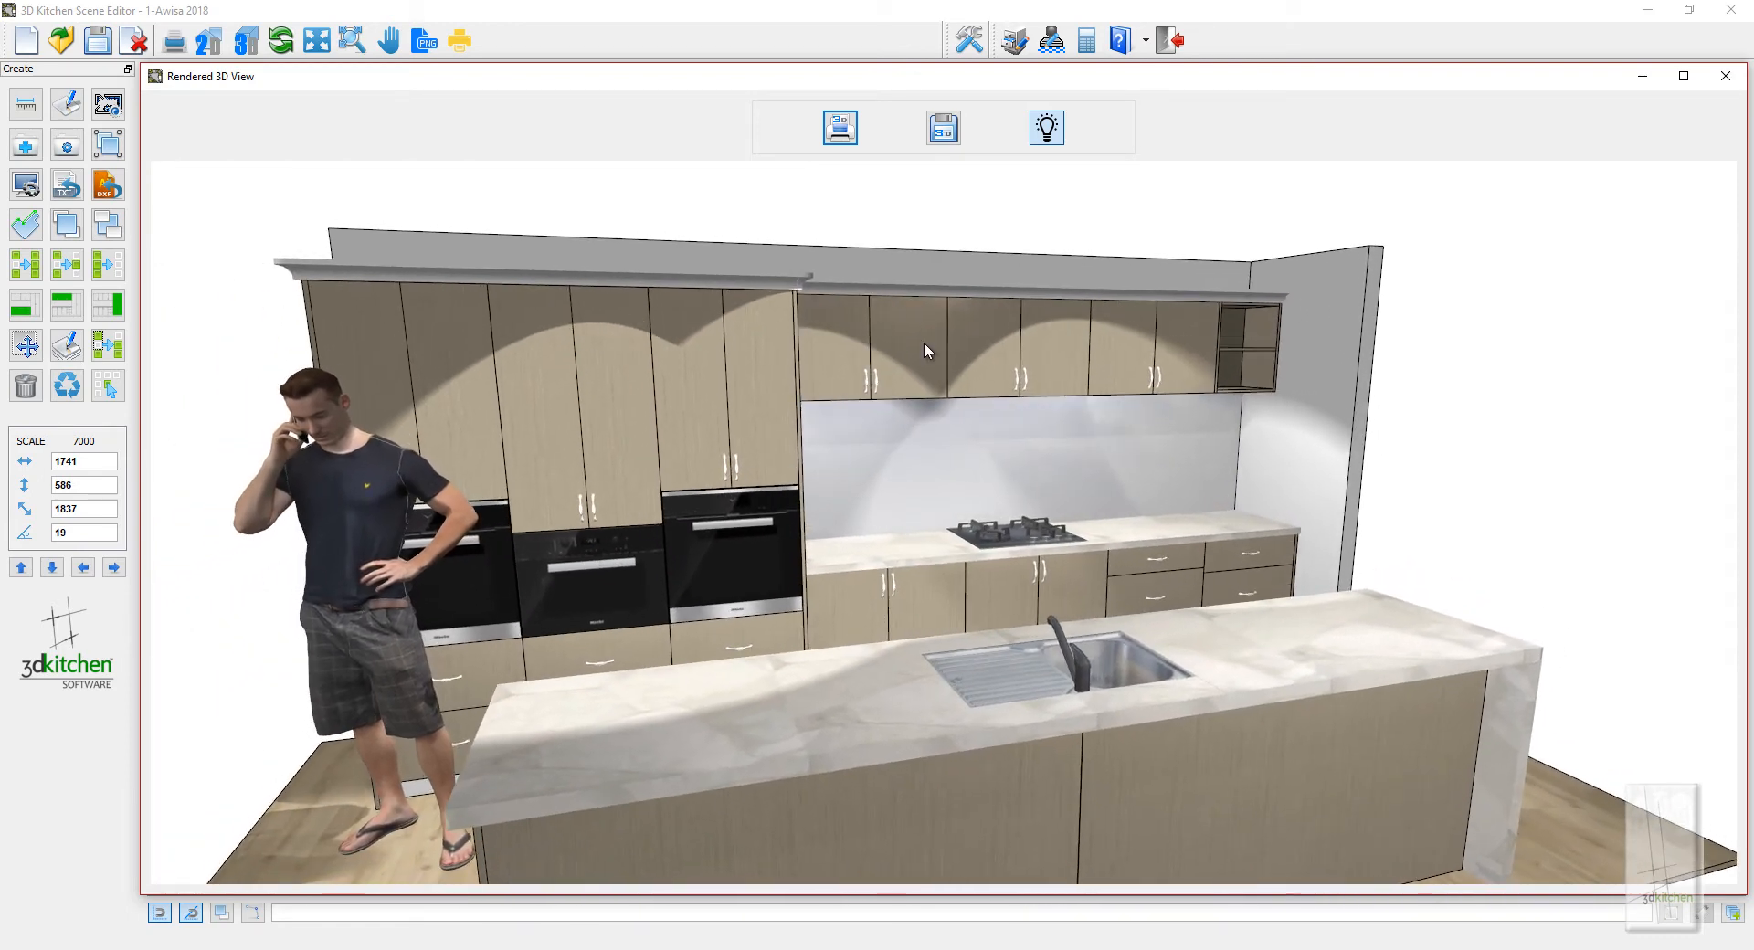
{"action": "key", "text": "Escape"}
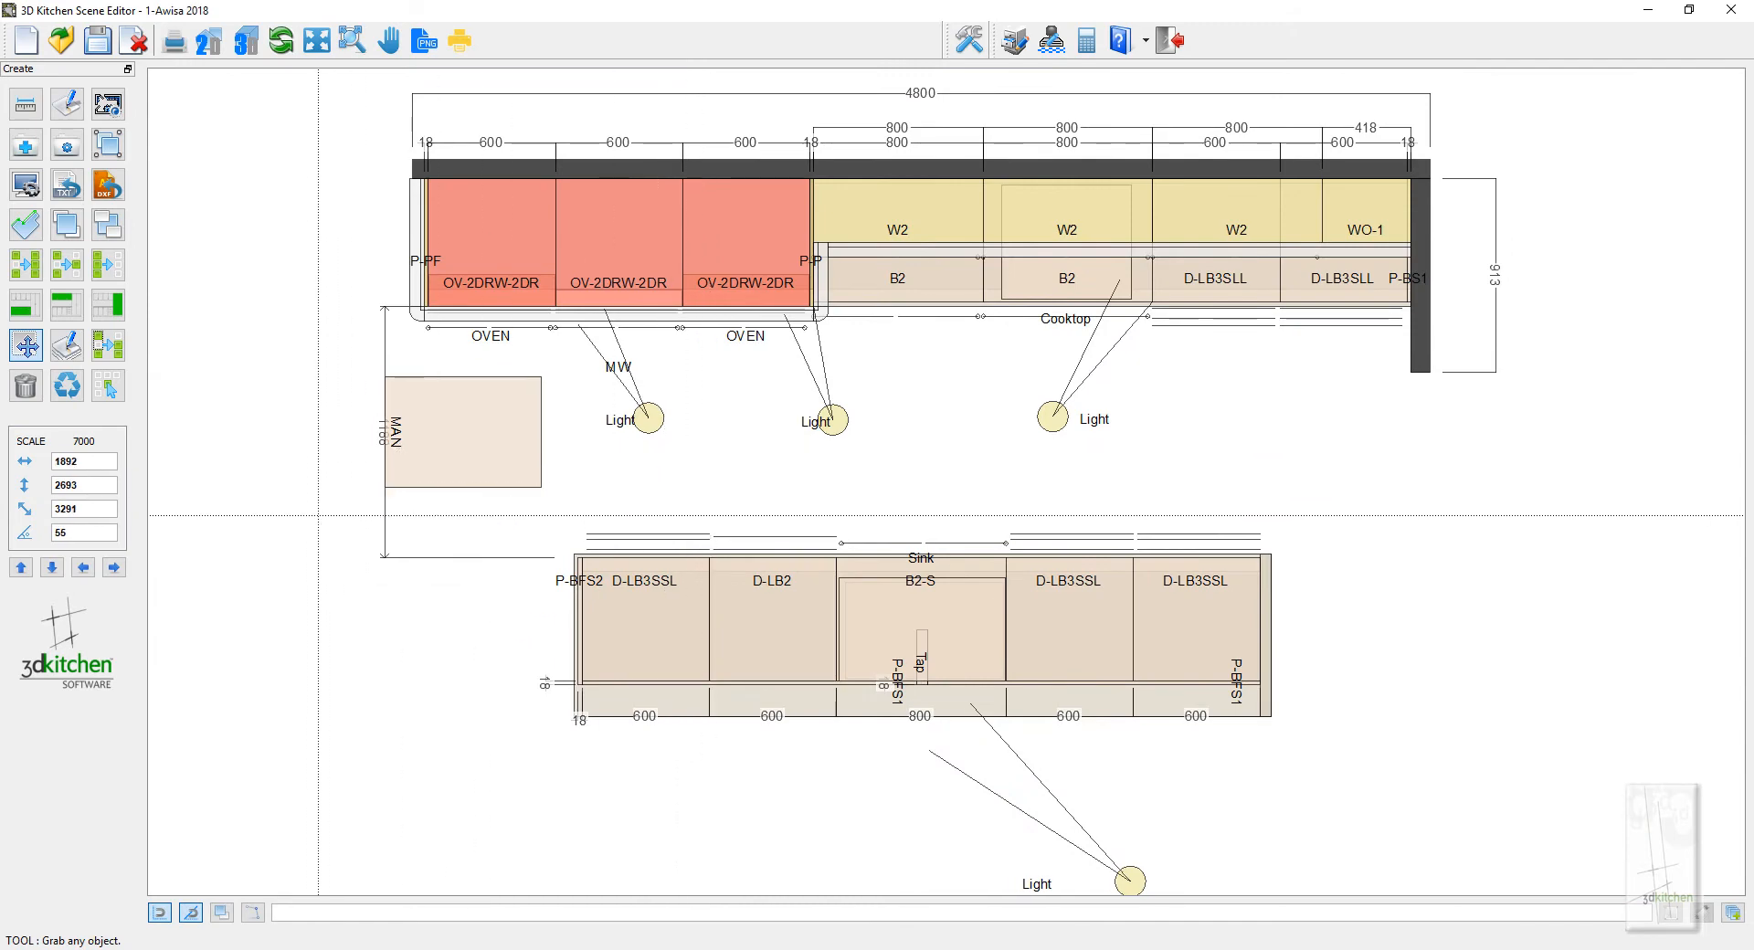
Start adding an object, look through the list of base cabinets, and preview models B2 and B1L
{"action": "right_click", "coordinate": [291, 422]}
{"action": "right_click", "coordinate": [291, 423]}
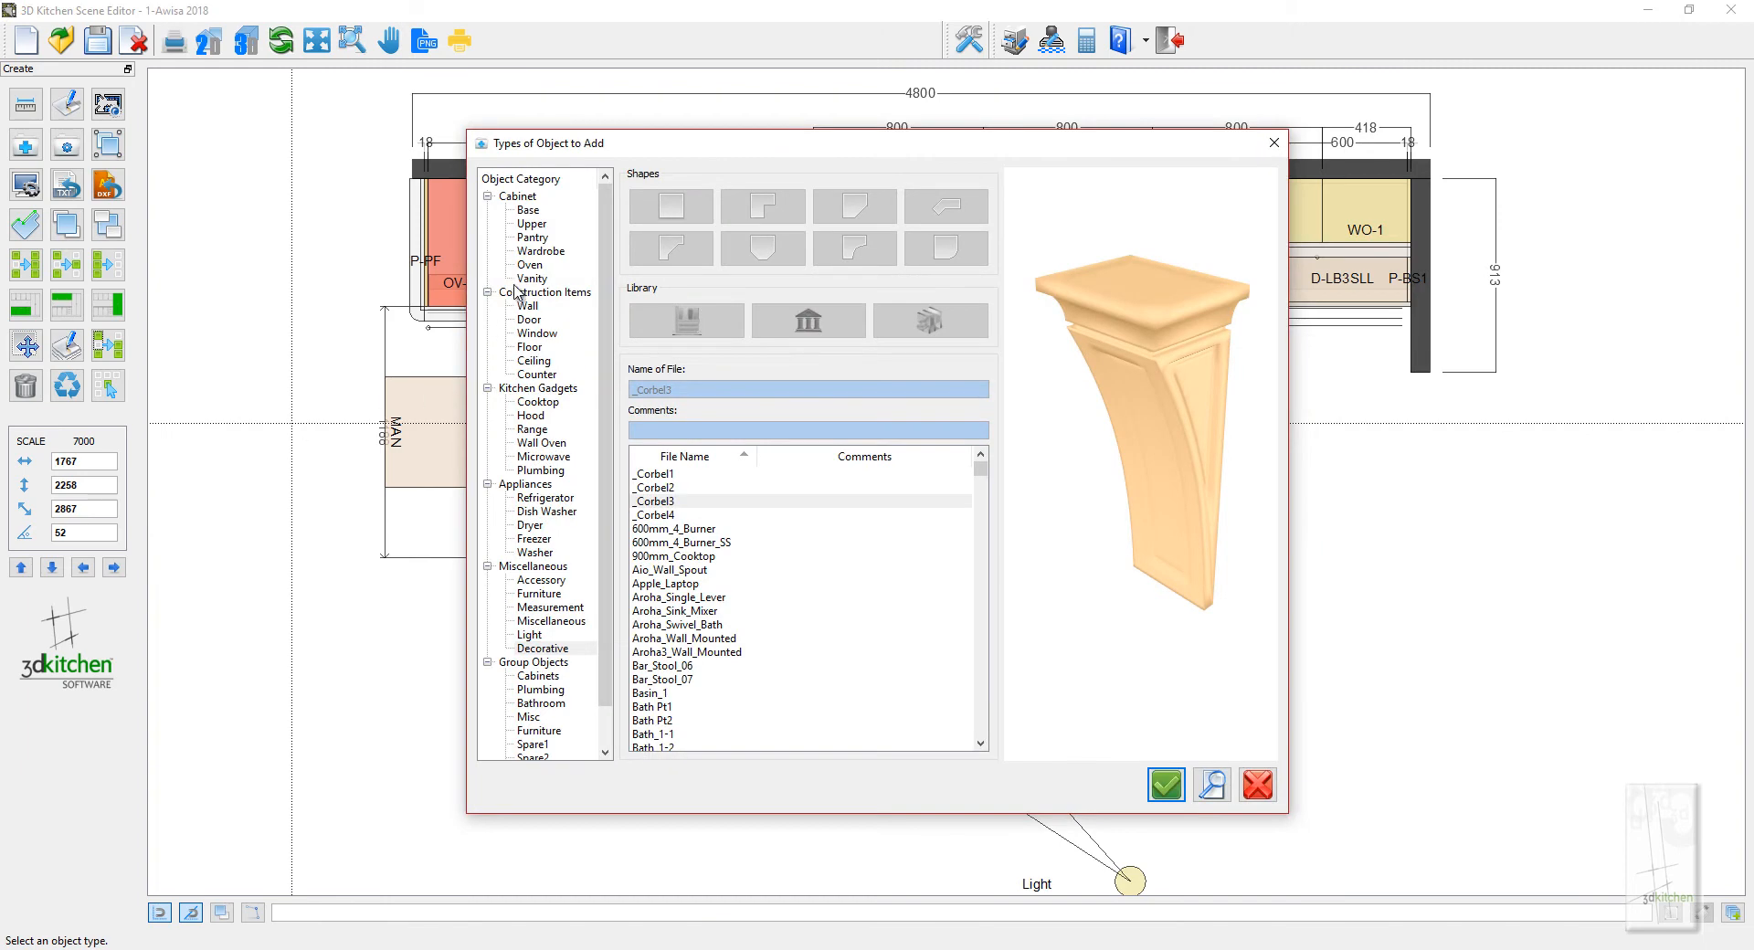
{"action": "left_click", "coordinate": [536, 212]}
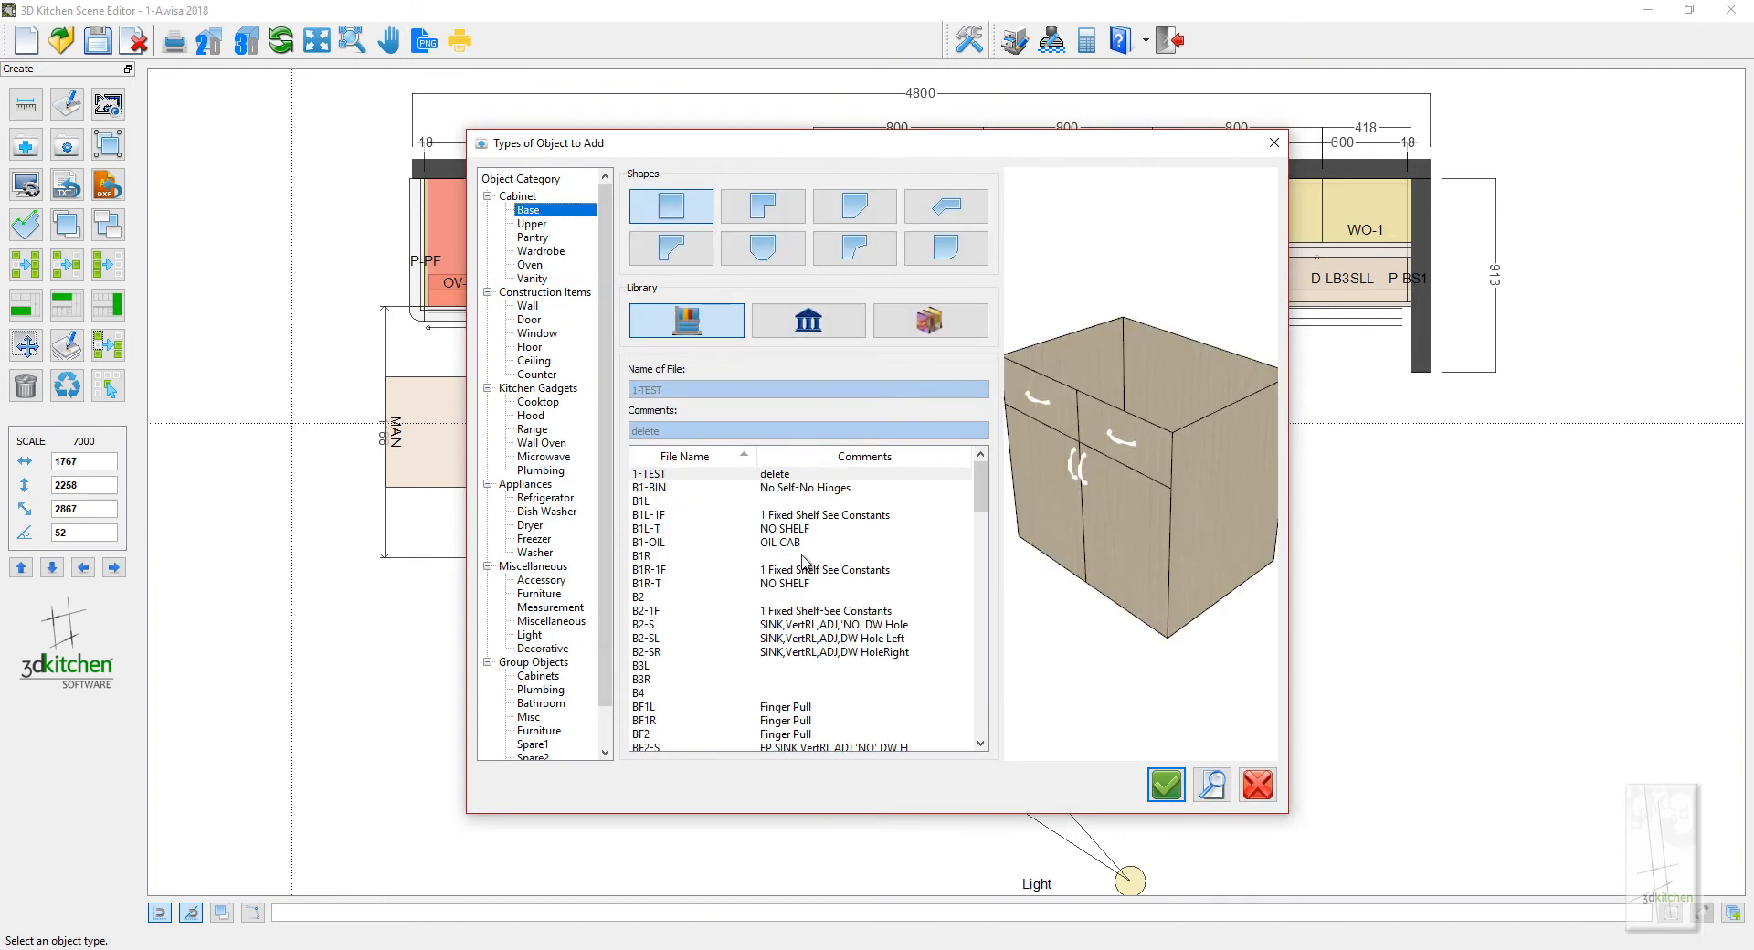
{"action": "scroll", "coordinate": [808, 562], "scroll_direction": "down", "scroll_amount": 5}
{"action": "scroll", "coordinate": [850, 564], "scroll_direction": "down", "scroll_amount": 5}
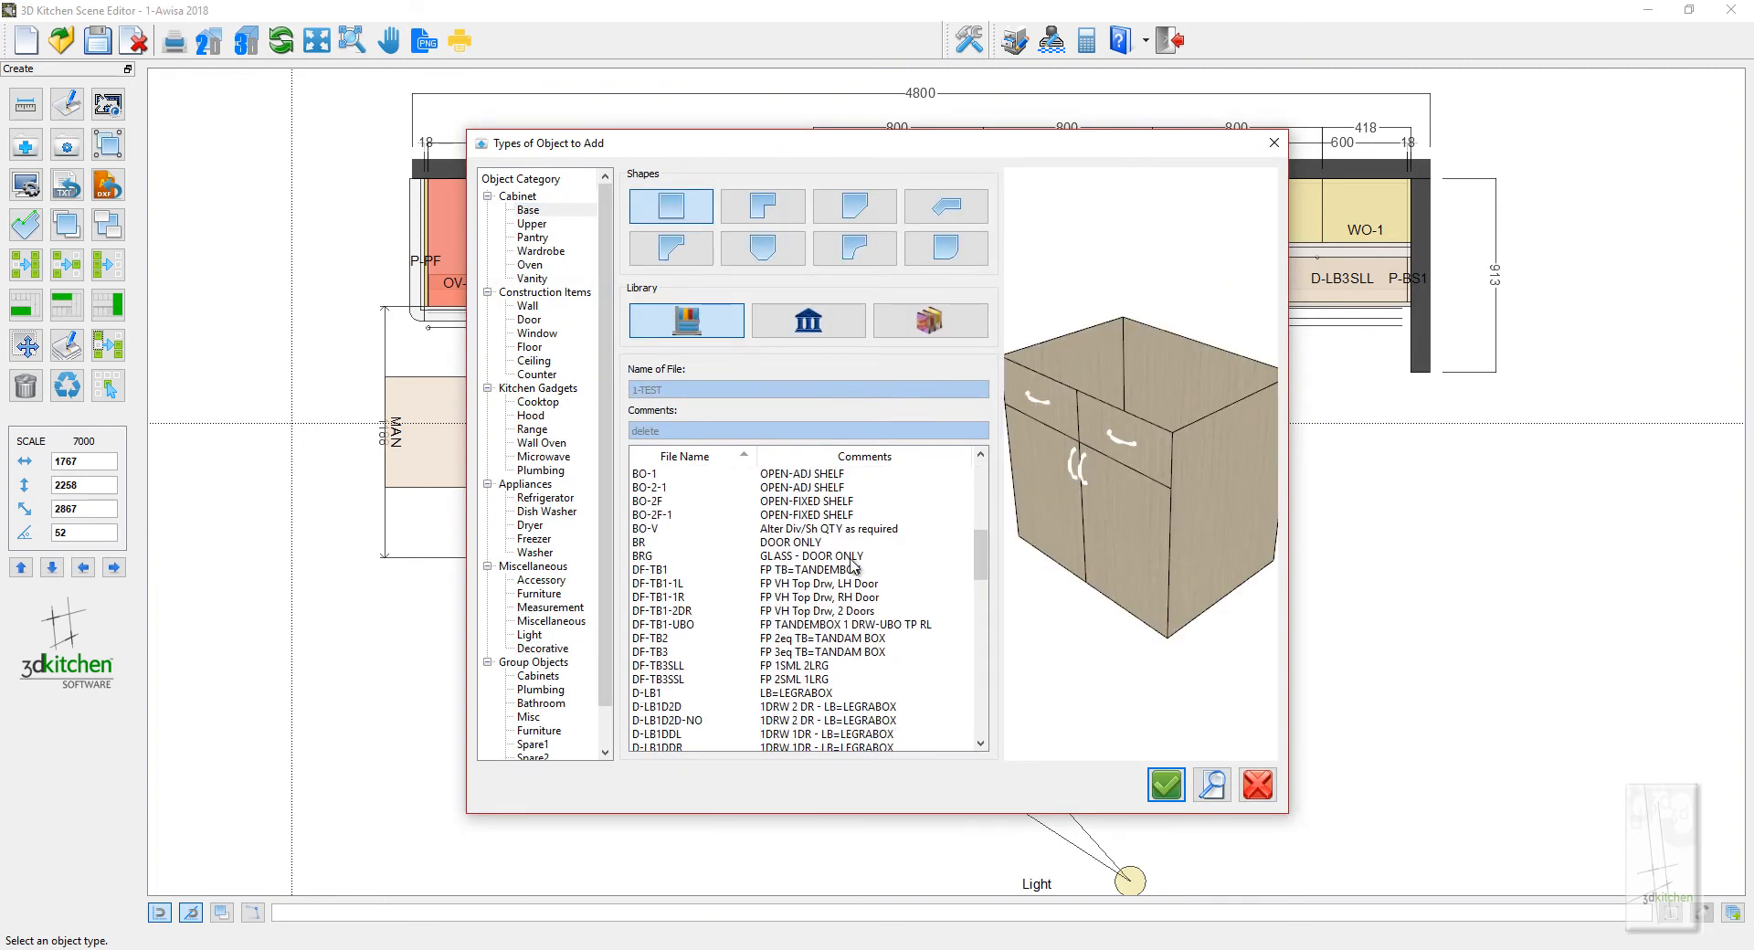
{"action": "scroll", "coordinate": [850, 564], "scroll_direction": "down", "scroll_amount": 3}
{"action": "scroll", "coordinate": [853, 568], "scroll_direction": "up", "scroll_amount": 15}
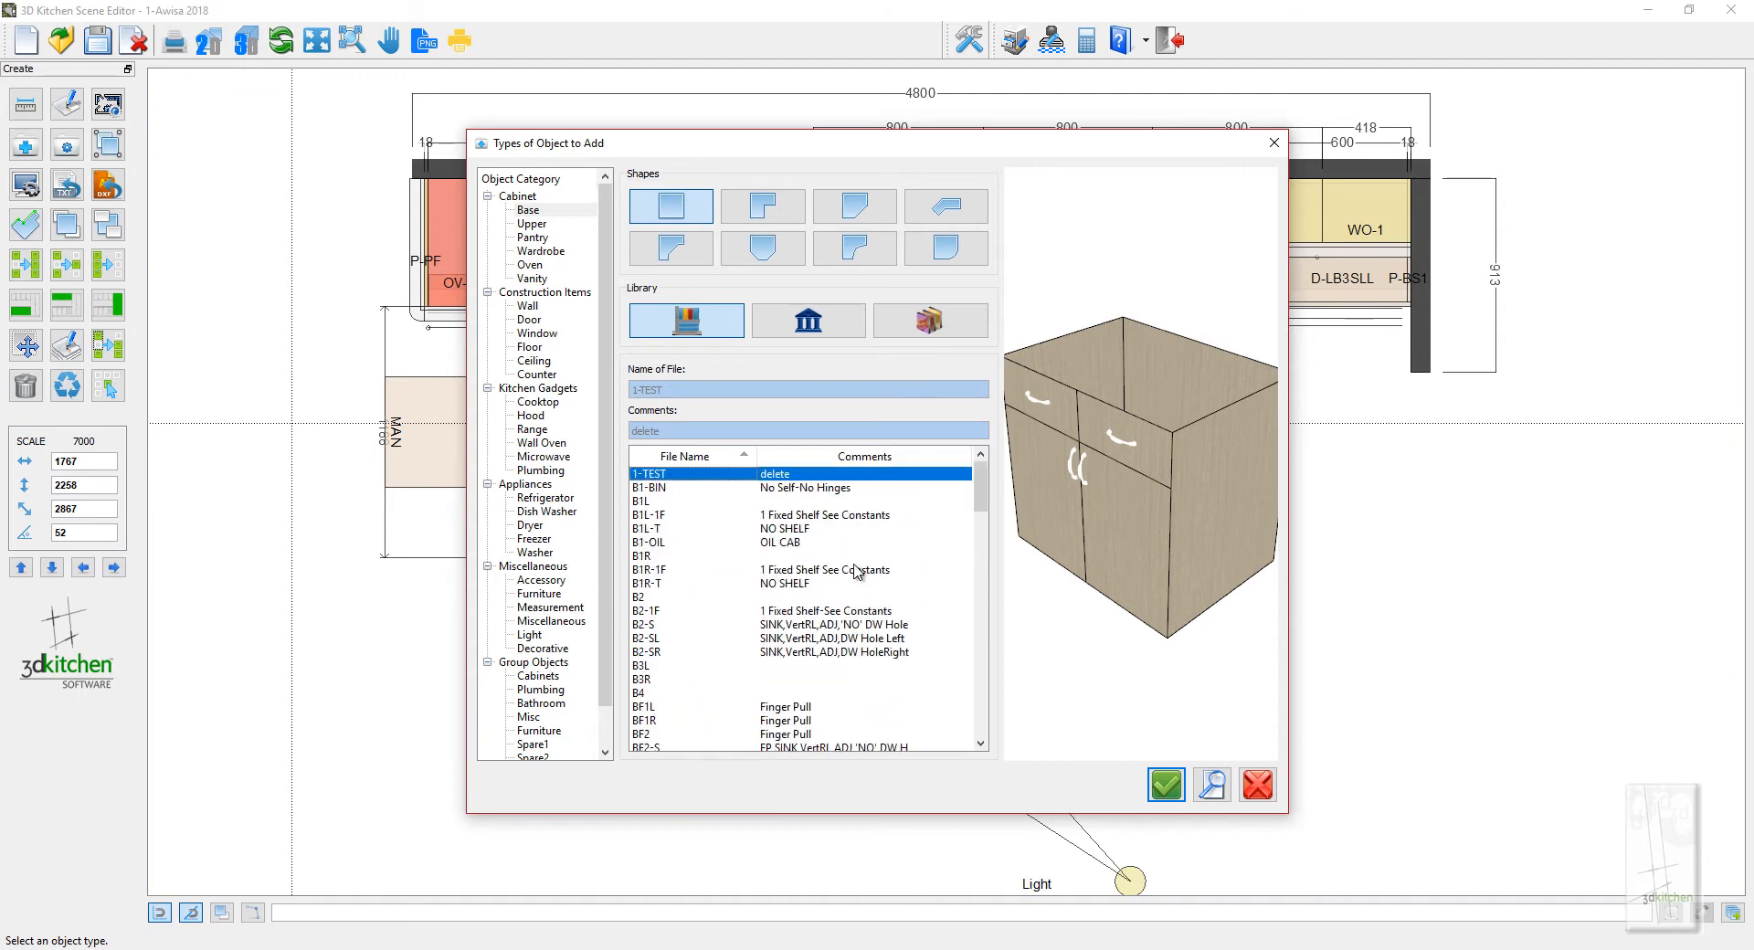
{"action": "left_click", "coordinate": [656, 598]}
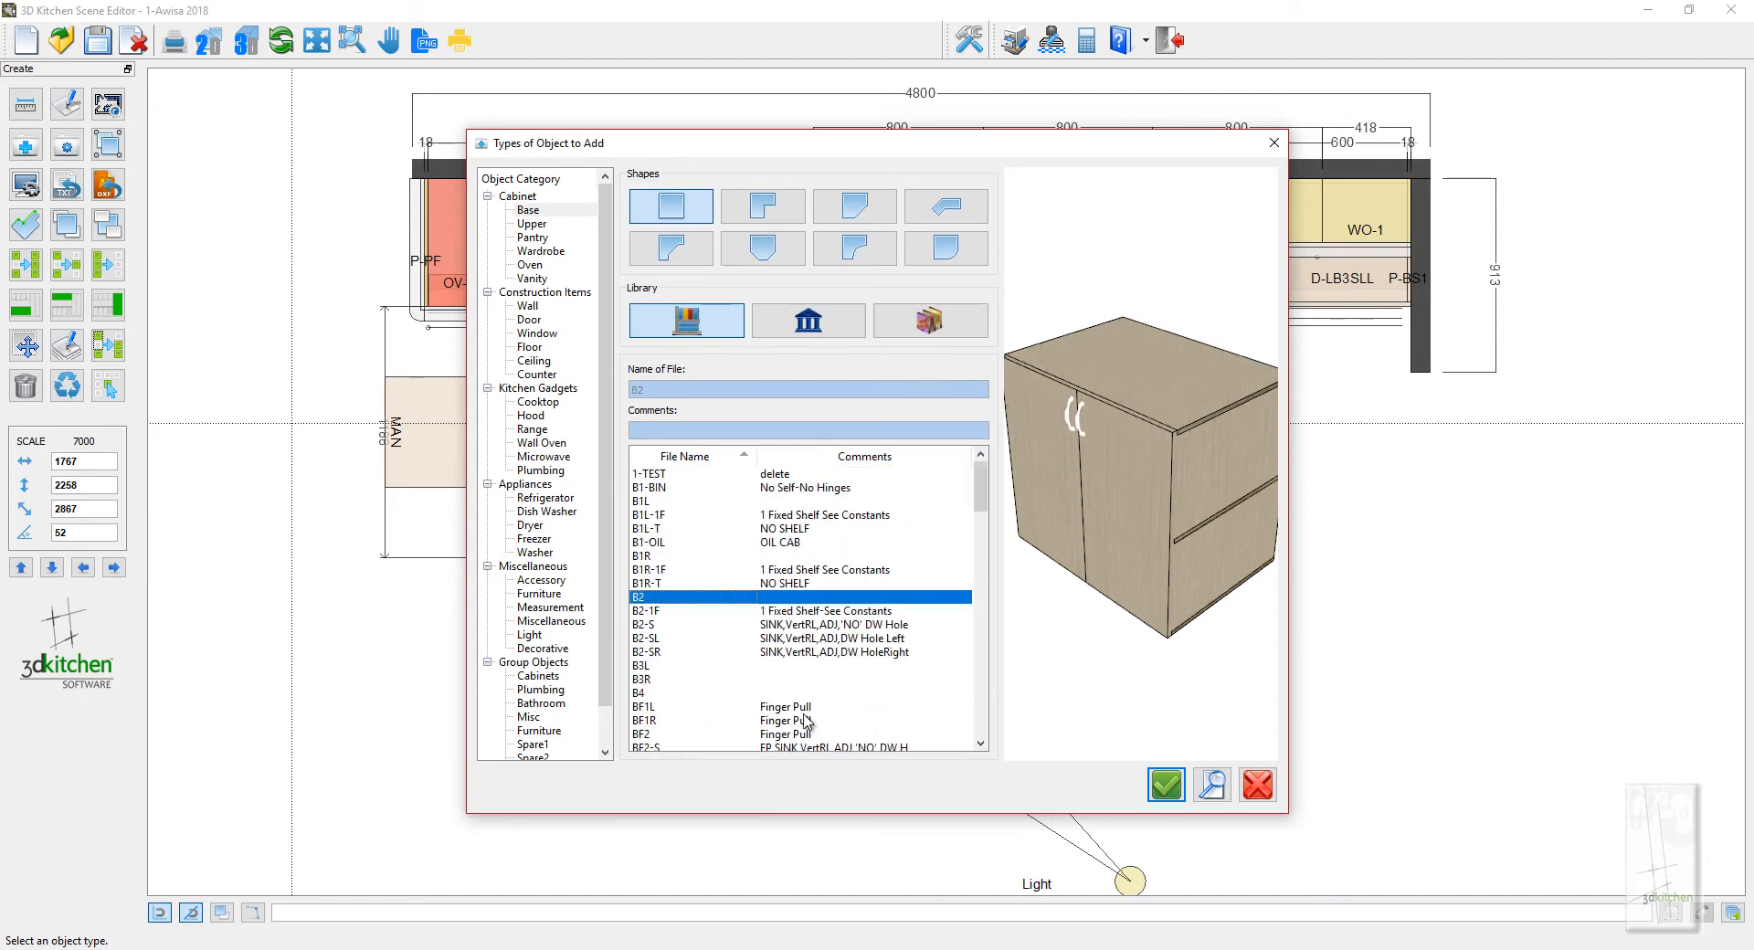
{"action": "left_click", "coordinate": [652, 501]}
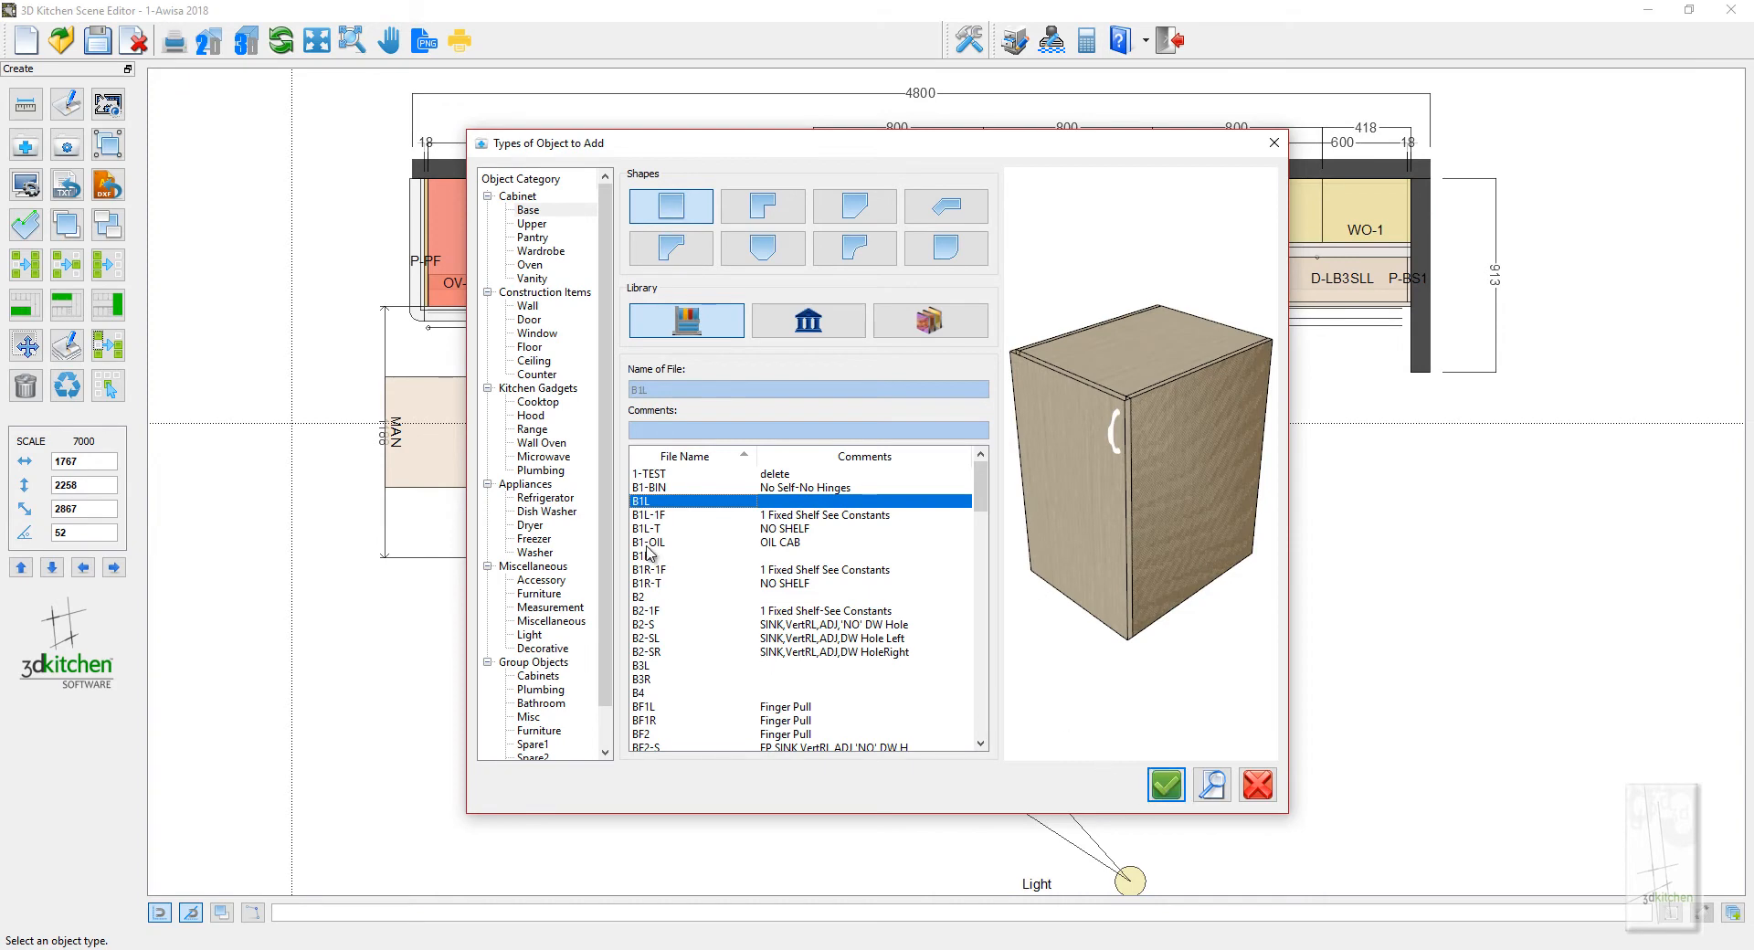
Add a B1R base cabinet, unrotated, in the open floor area to the lower left of the island
{"action": "left_click", "coordinate": [1166, 783]}
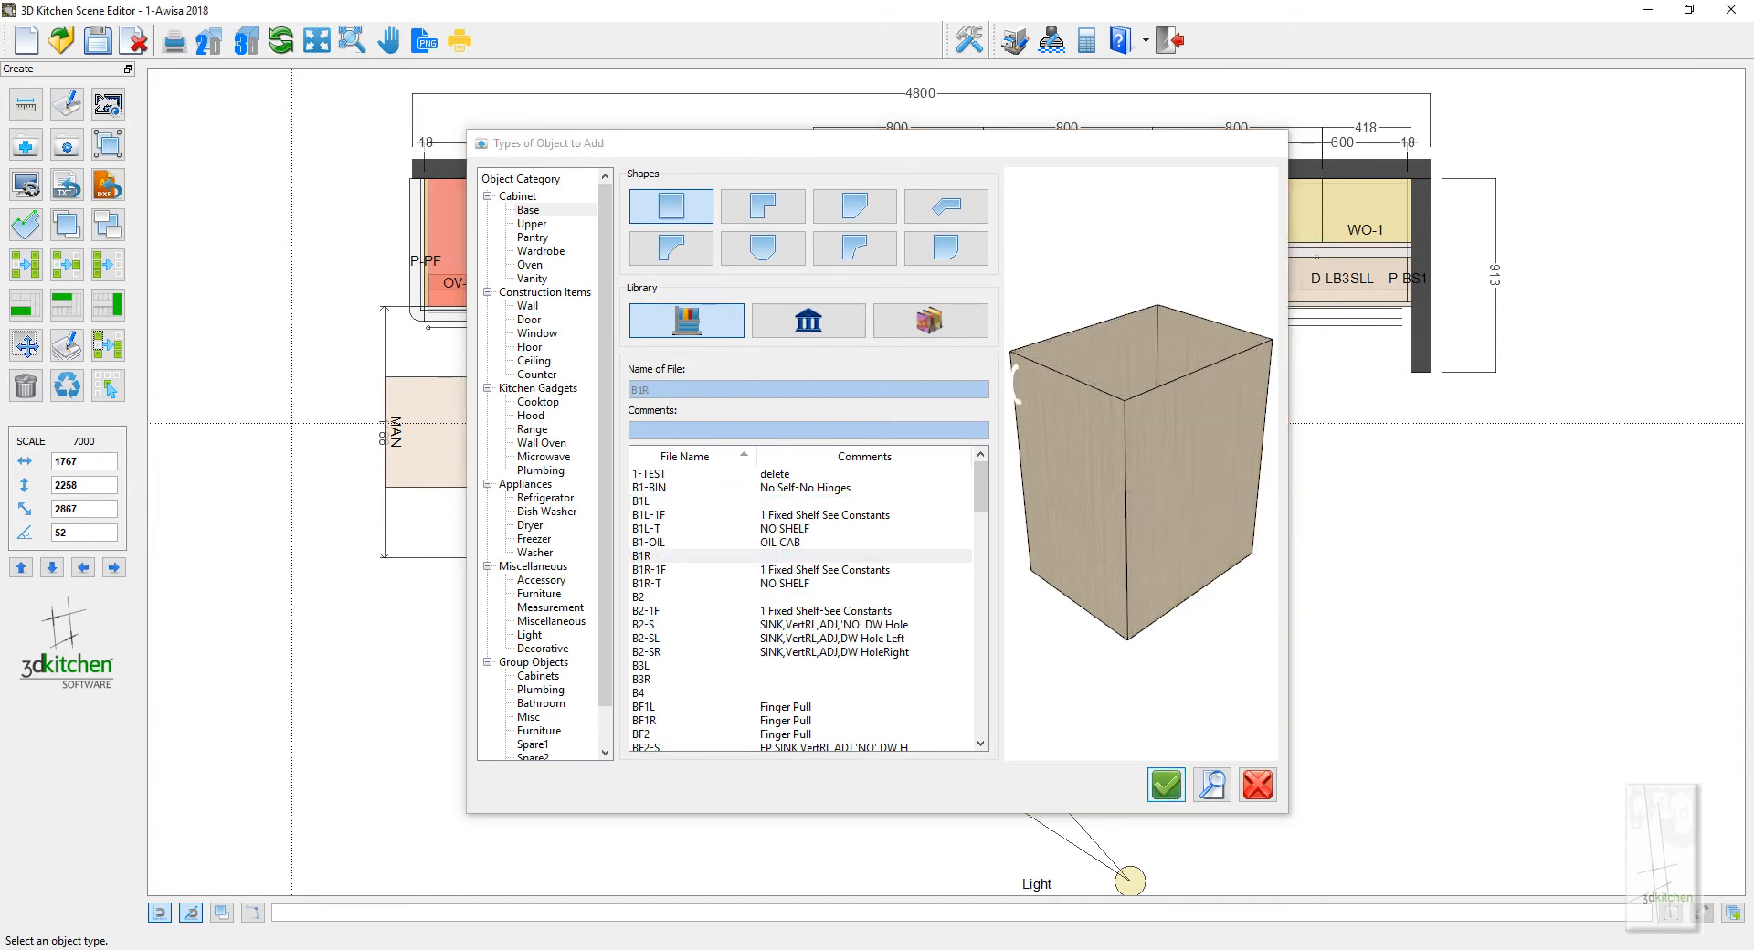
{"action": "scroll", "coordinate": [410, 705], "scroll_direction": "down", "scroll_amount": 2}
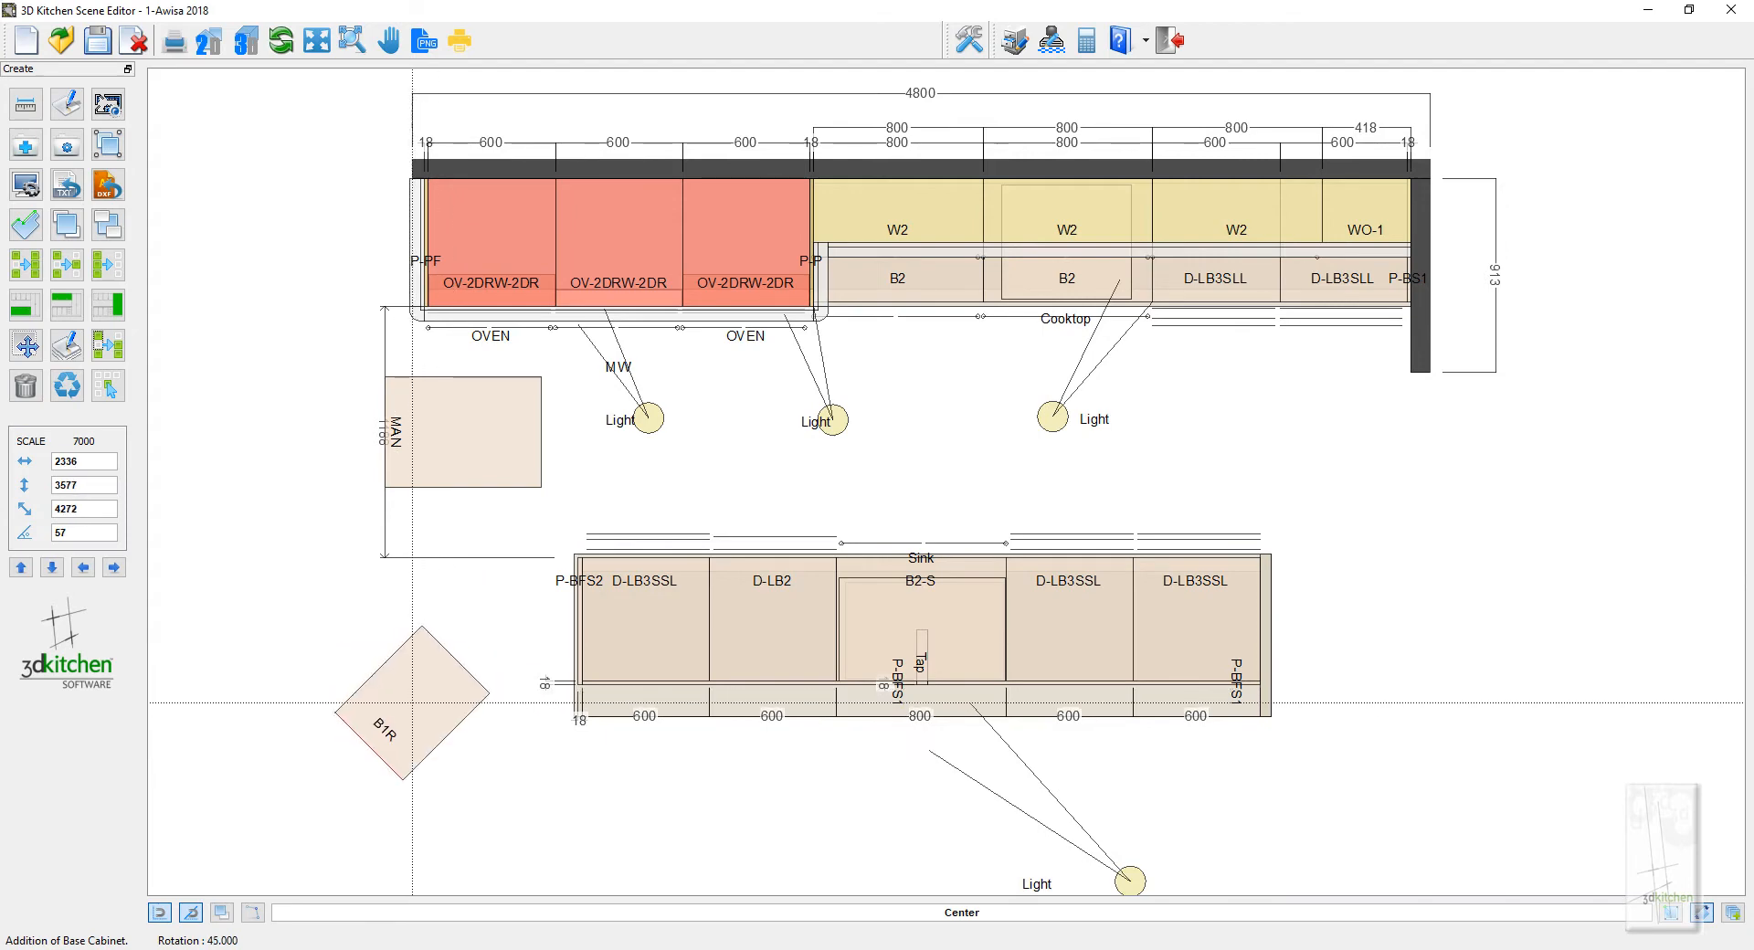
{"action": "scroll", "coordinate": [663, 630], "scroll_direction": "down", "scroll_amount": 1}
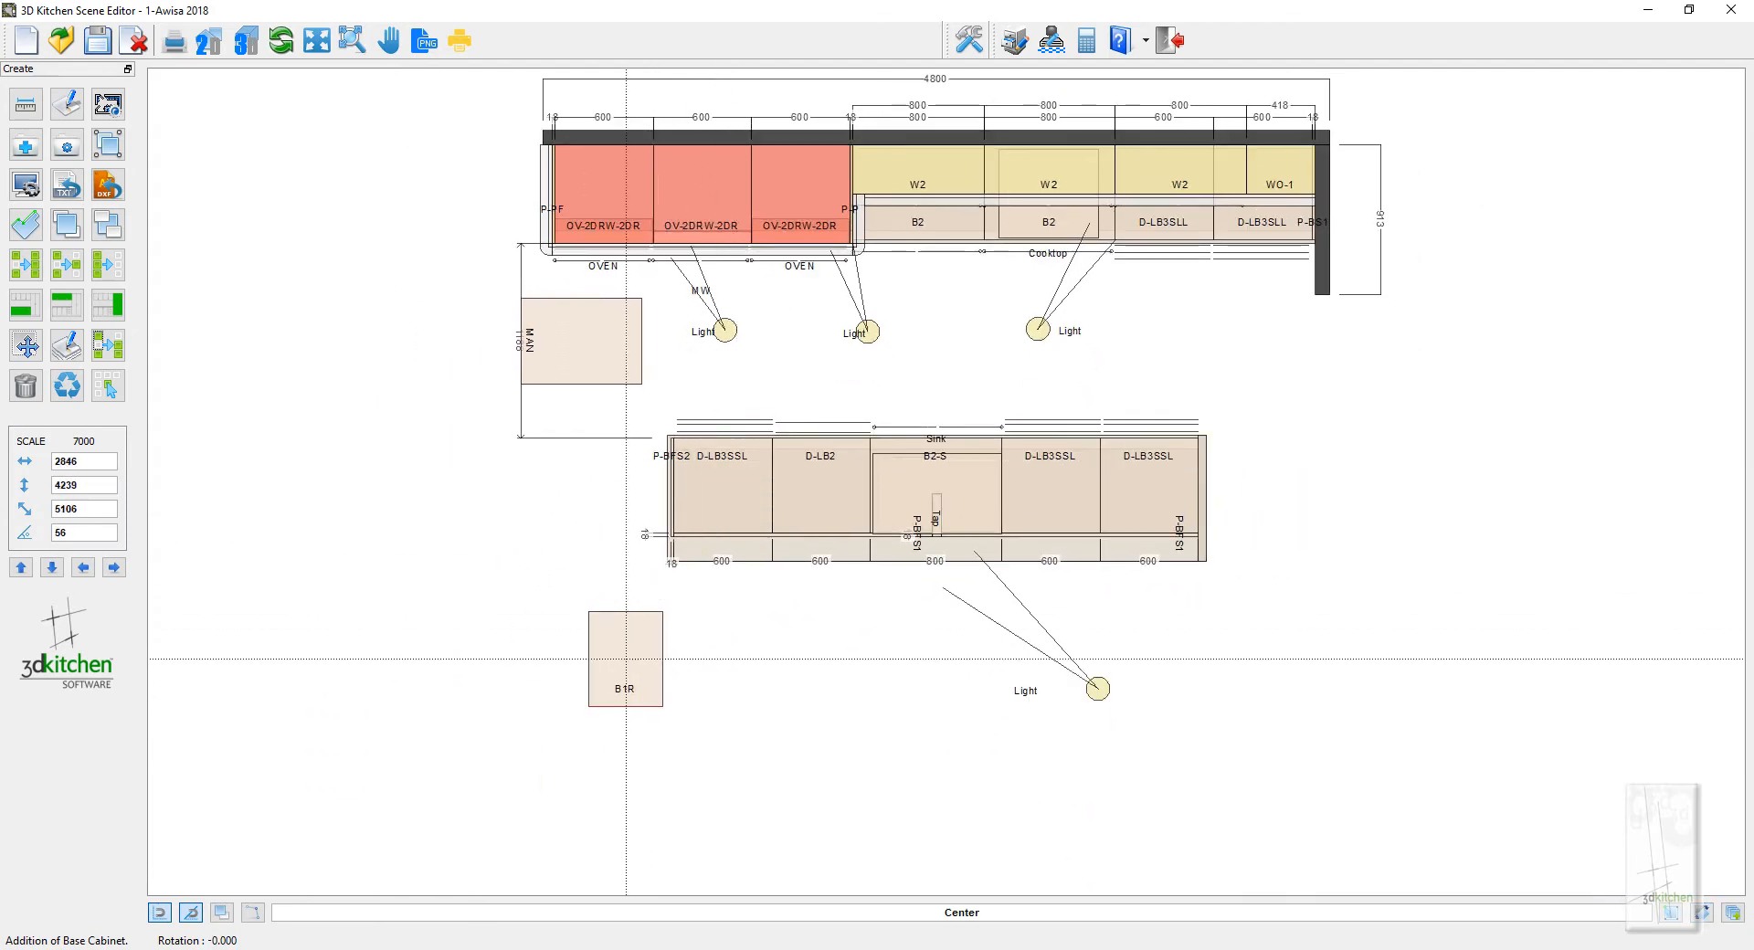
{"action": "left_click", "coordinate": [486, 676]}
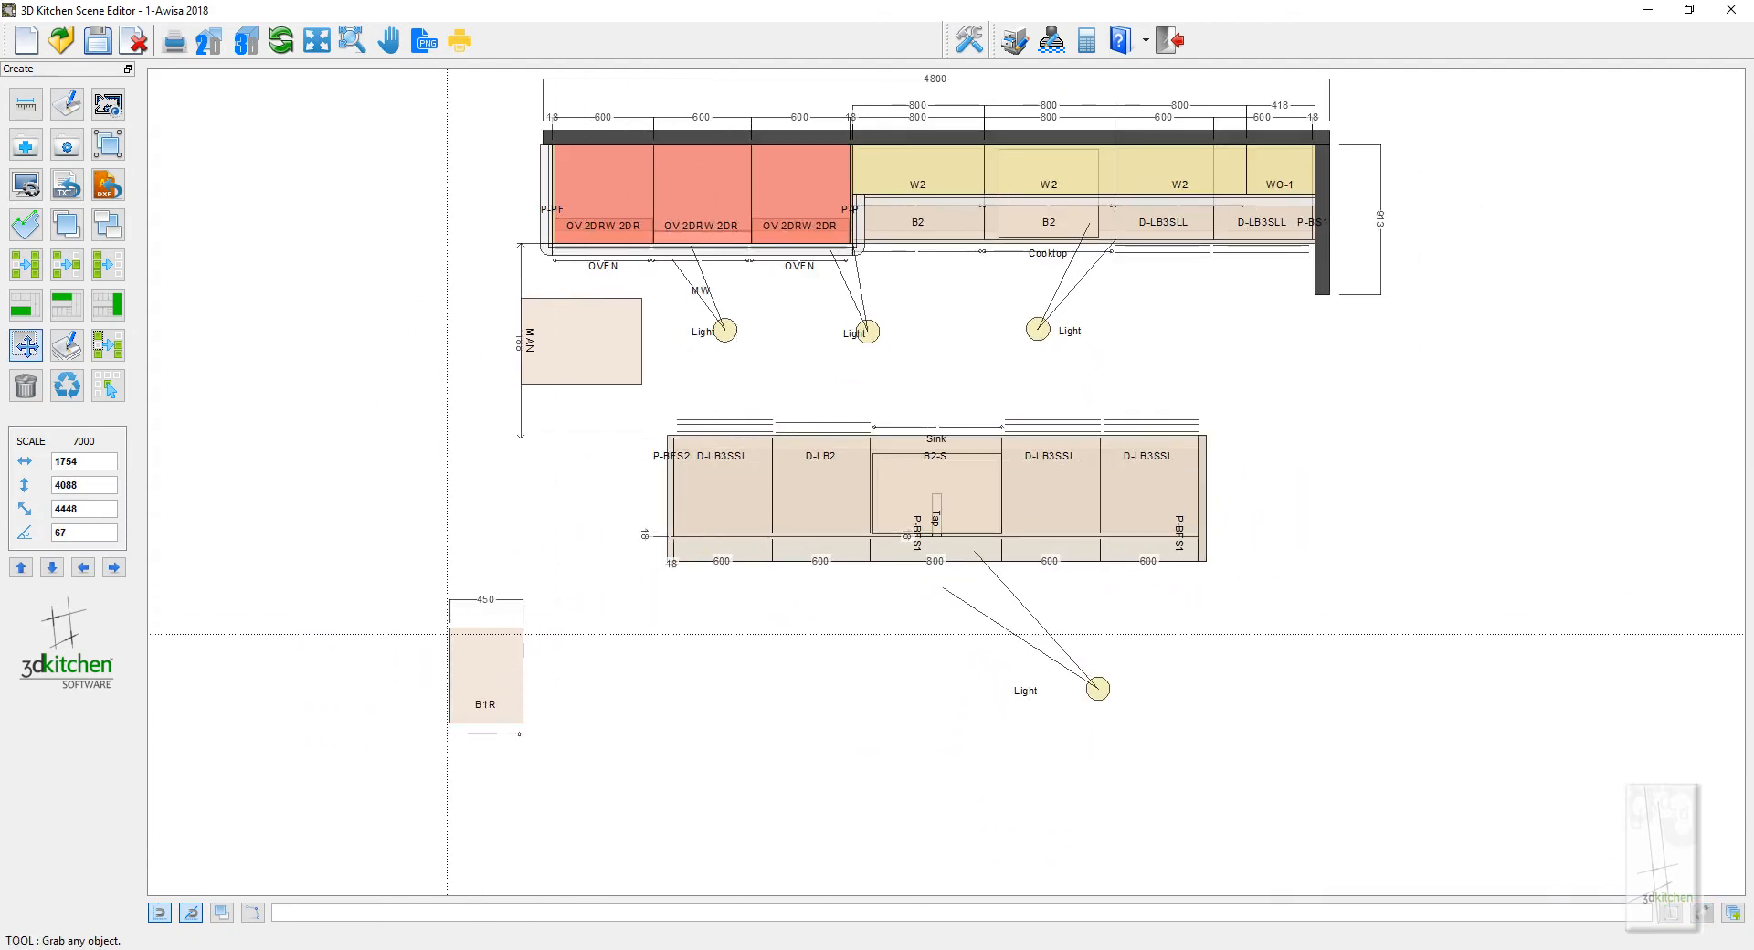
Copy the B1R cabinet and snap the copy against the right side of the original
{"action": "right_click", "coordinate": [455, 630]}
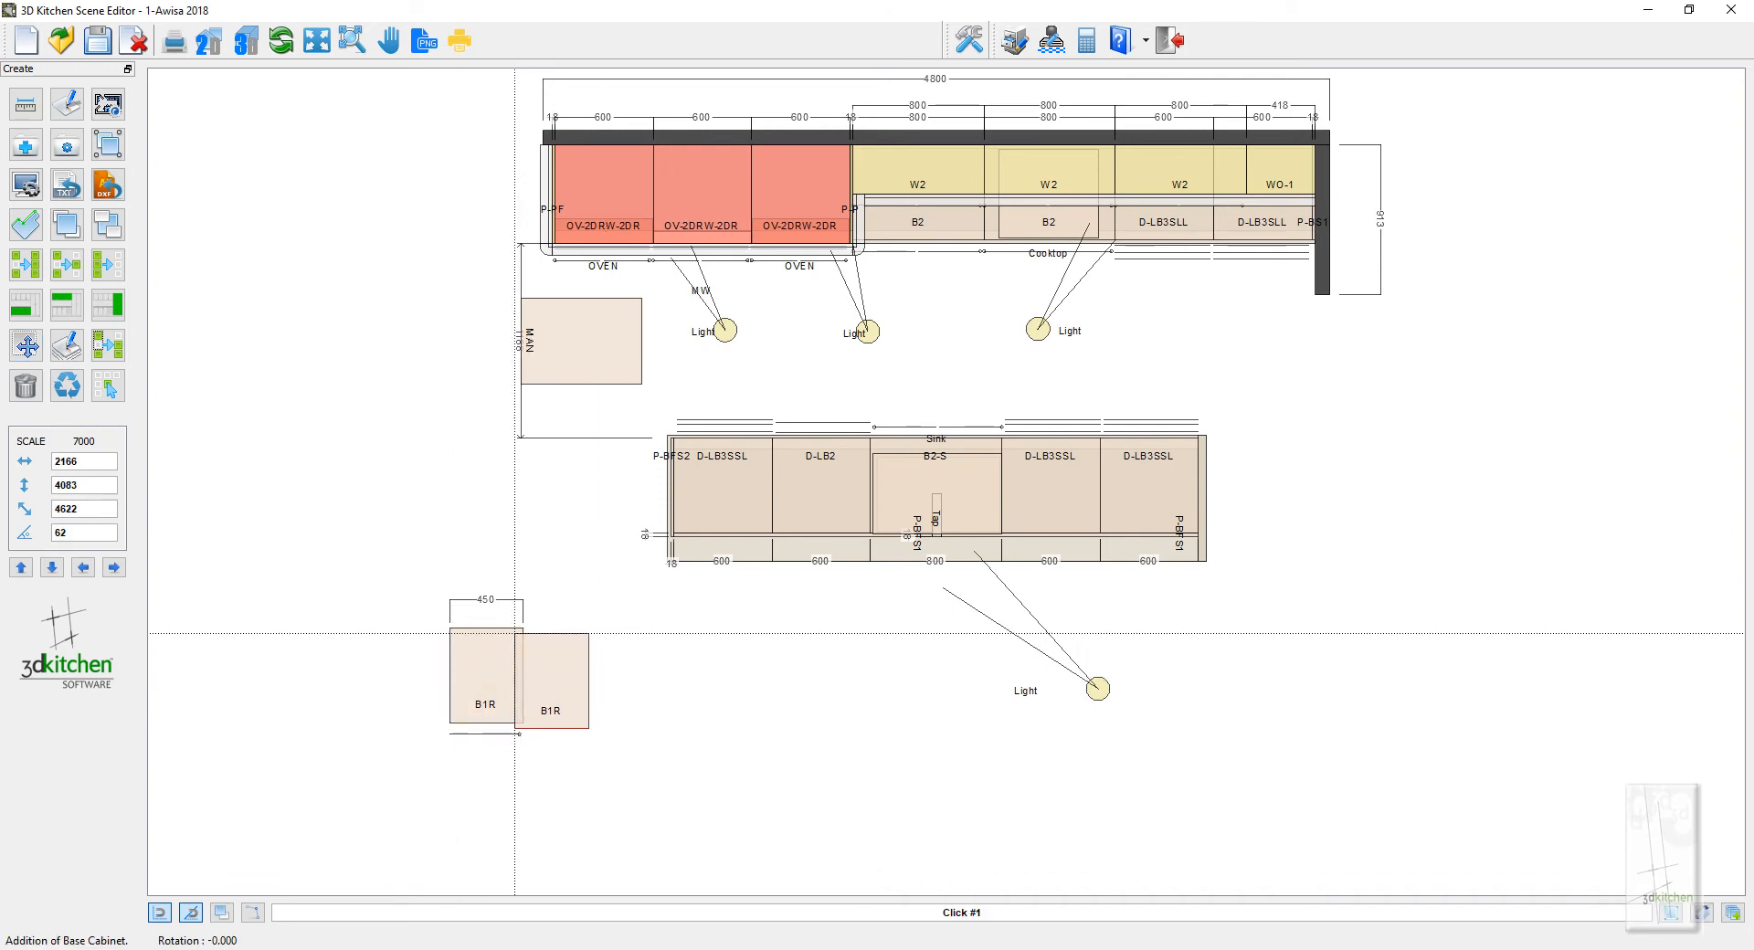
{"action": "left_click", "coordinate": [526, 632]}
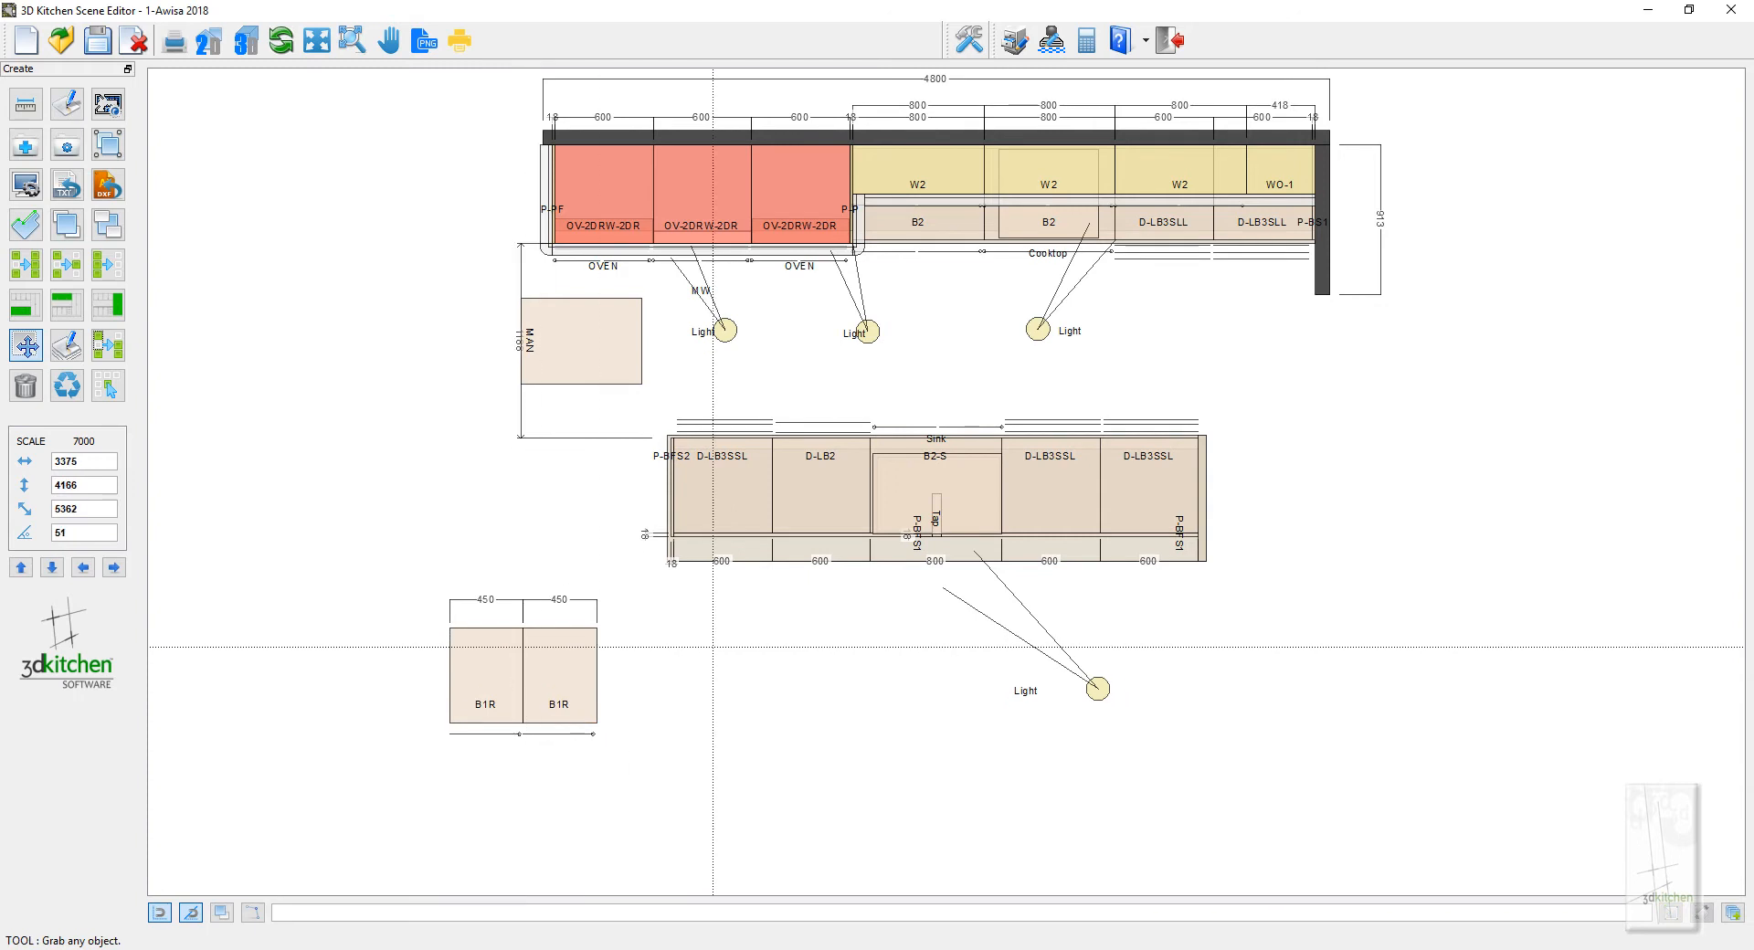
{"action": "left_click", "coordinate": [526, 632]}
{"action": "left_click", "coordinate": [530, 632]}
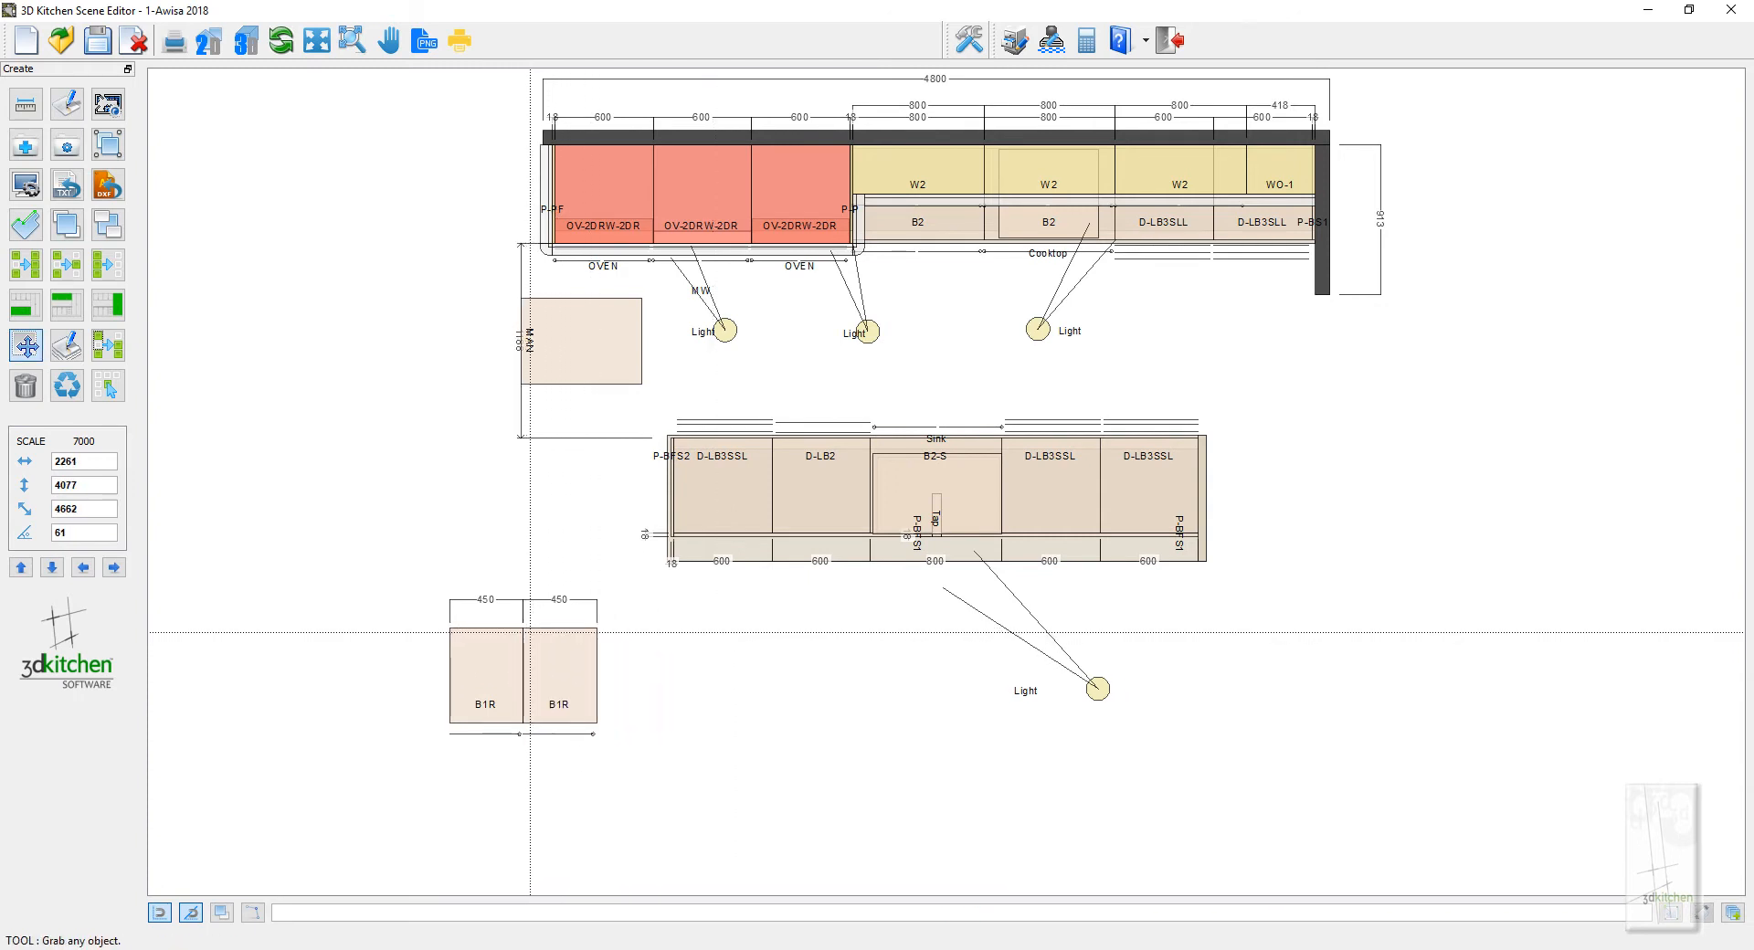
Move the second B1R cabinet away and snap a P-BFS0 servery panel to the right side of the first cabinet
{"action": "left_click", "coordinate": [539, 638]}
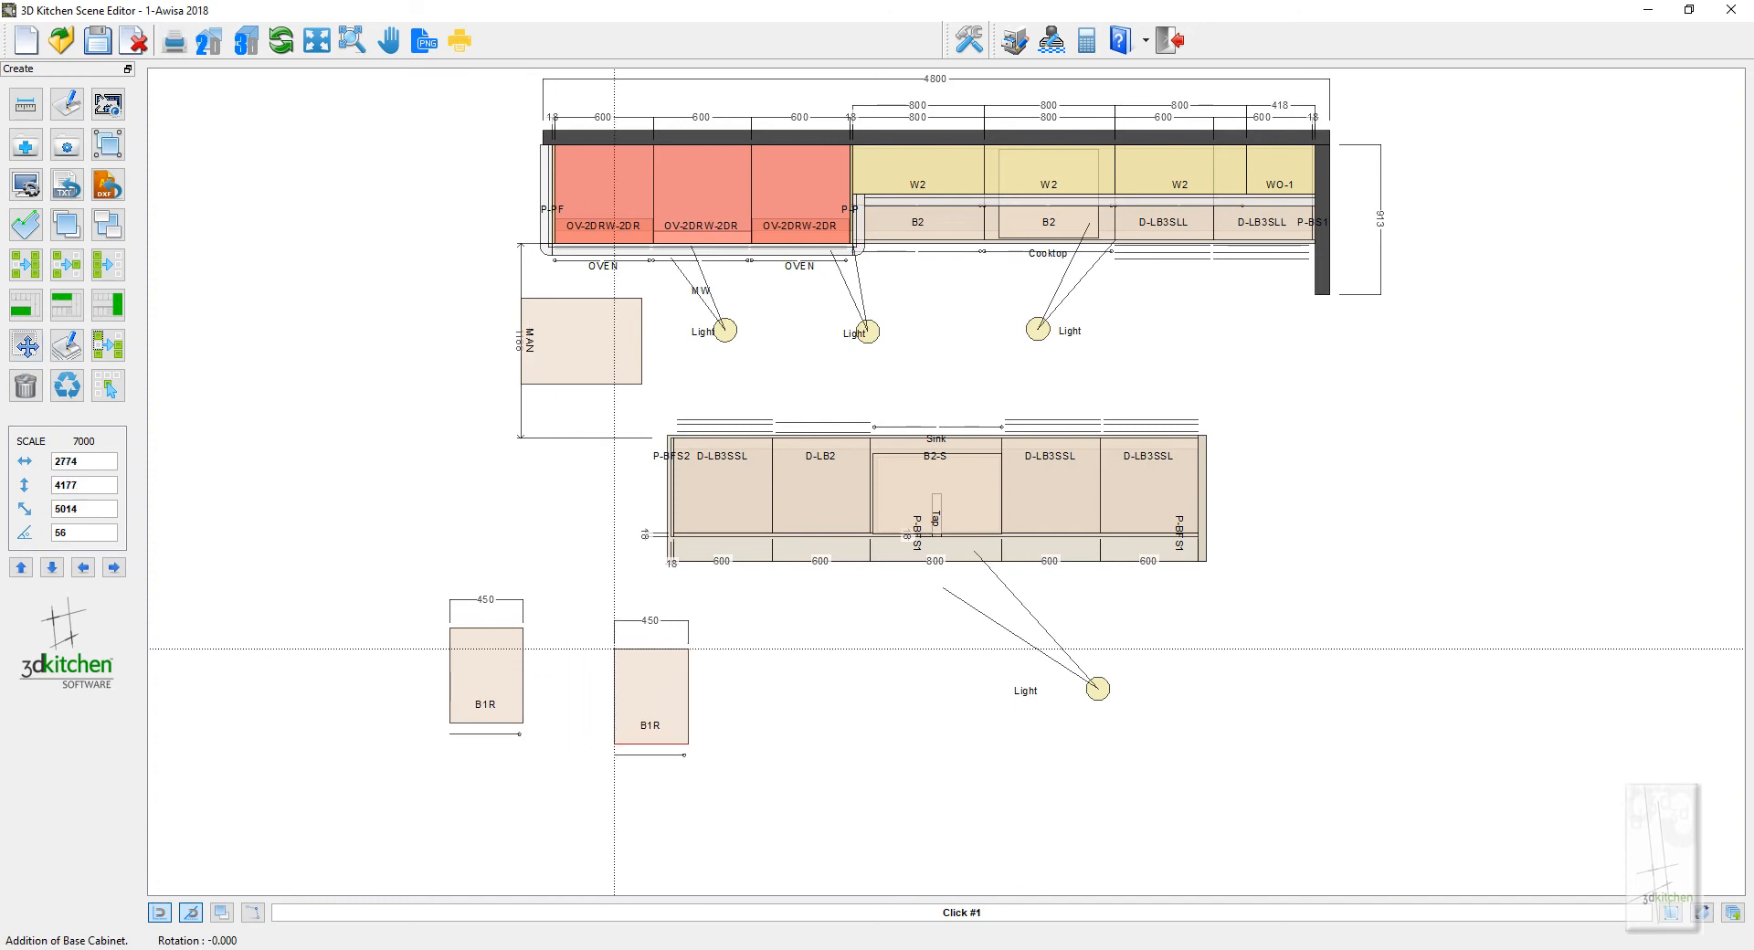
{"action": "left_click", "coordinate": [614, 649]}
{"action": "right_click", "coordinate": [351, 453]}
{"action": "right_click", "coordinate": [350, 453]}
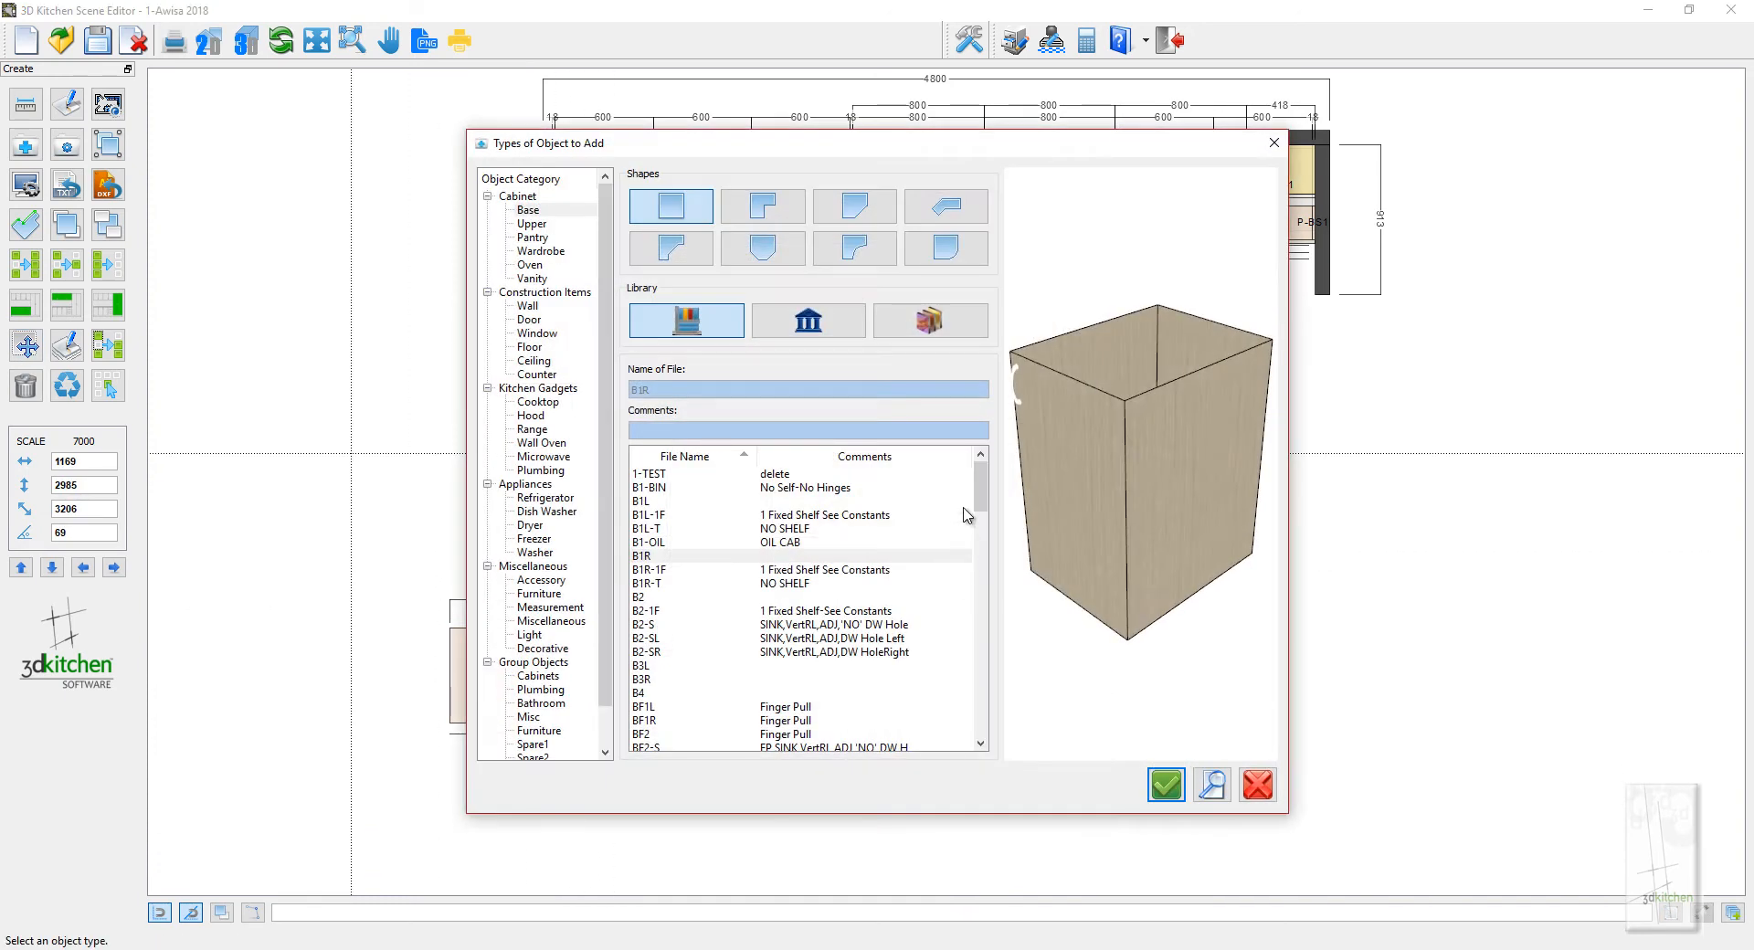
{"action": "left_click_drag", "start_coordinate": [979, 508], "coordinate": [977, 711]}
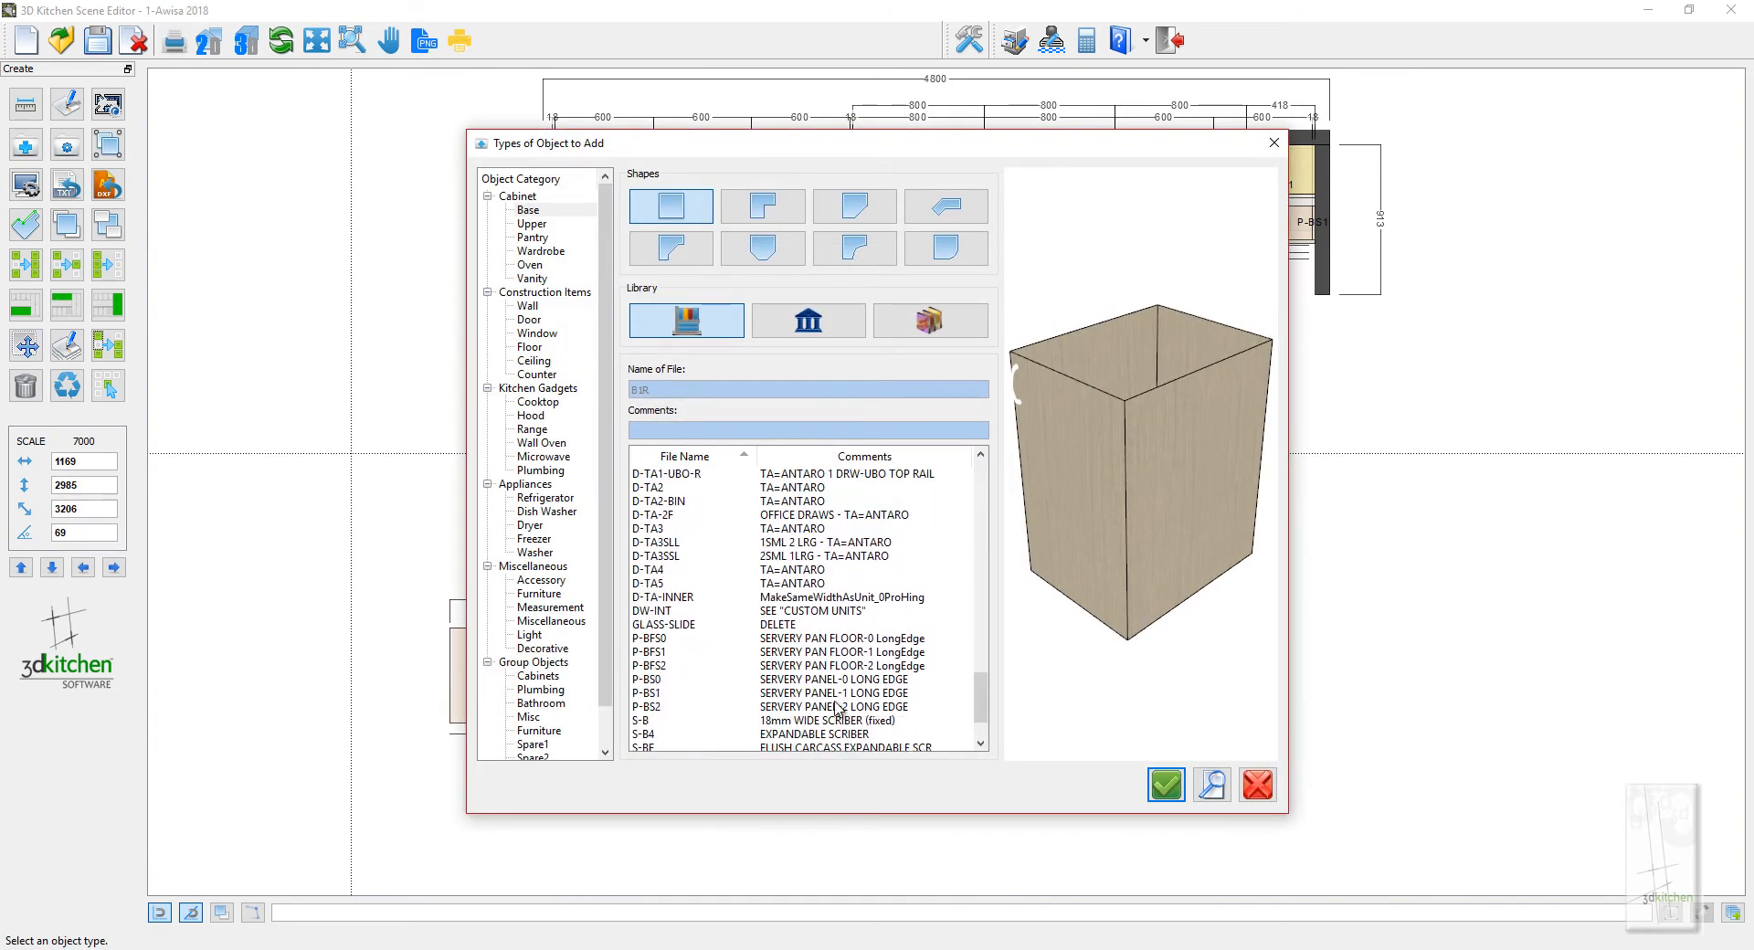
{"action": "left_click", "coordinate": [662, 639]}
{"action": "left_click", "coordinate": [1165, 784]}
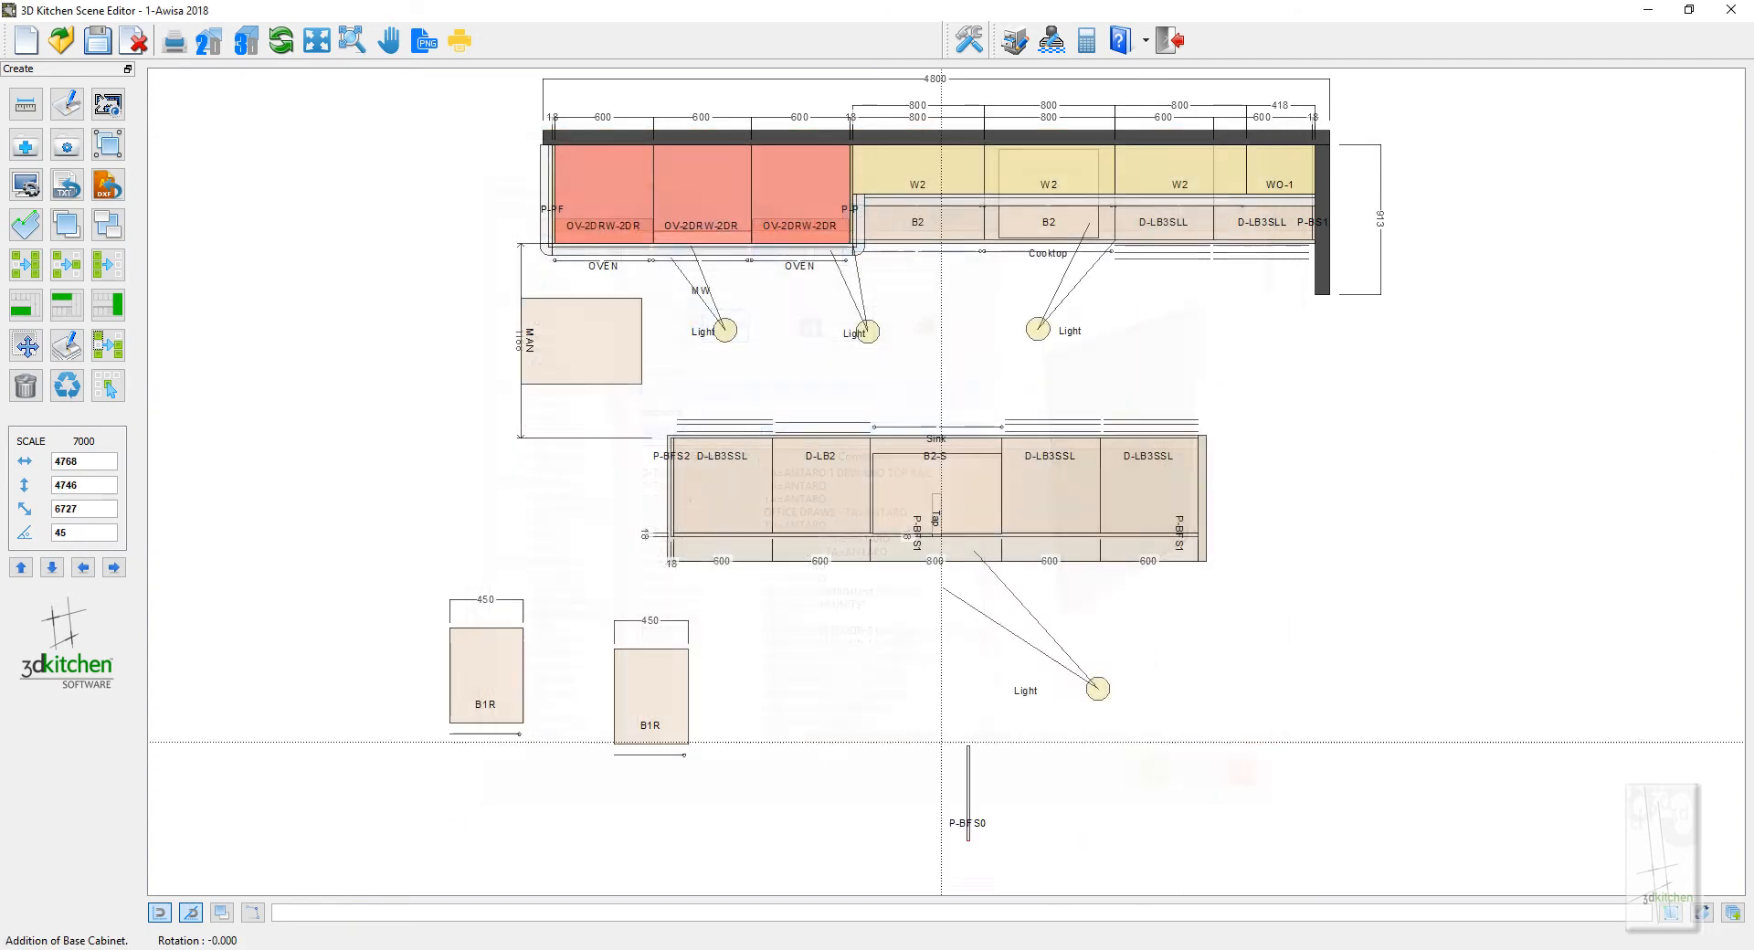
{"action": "left_click", "coordinate": [528, 632]}
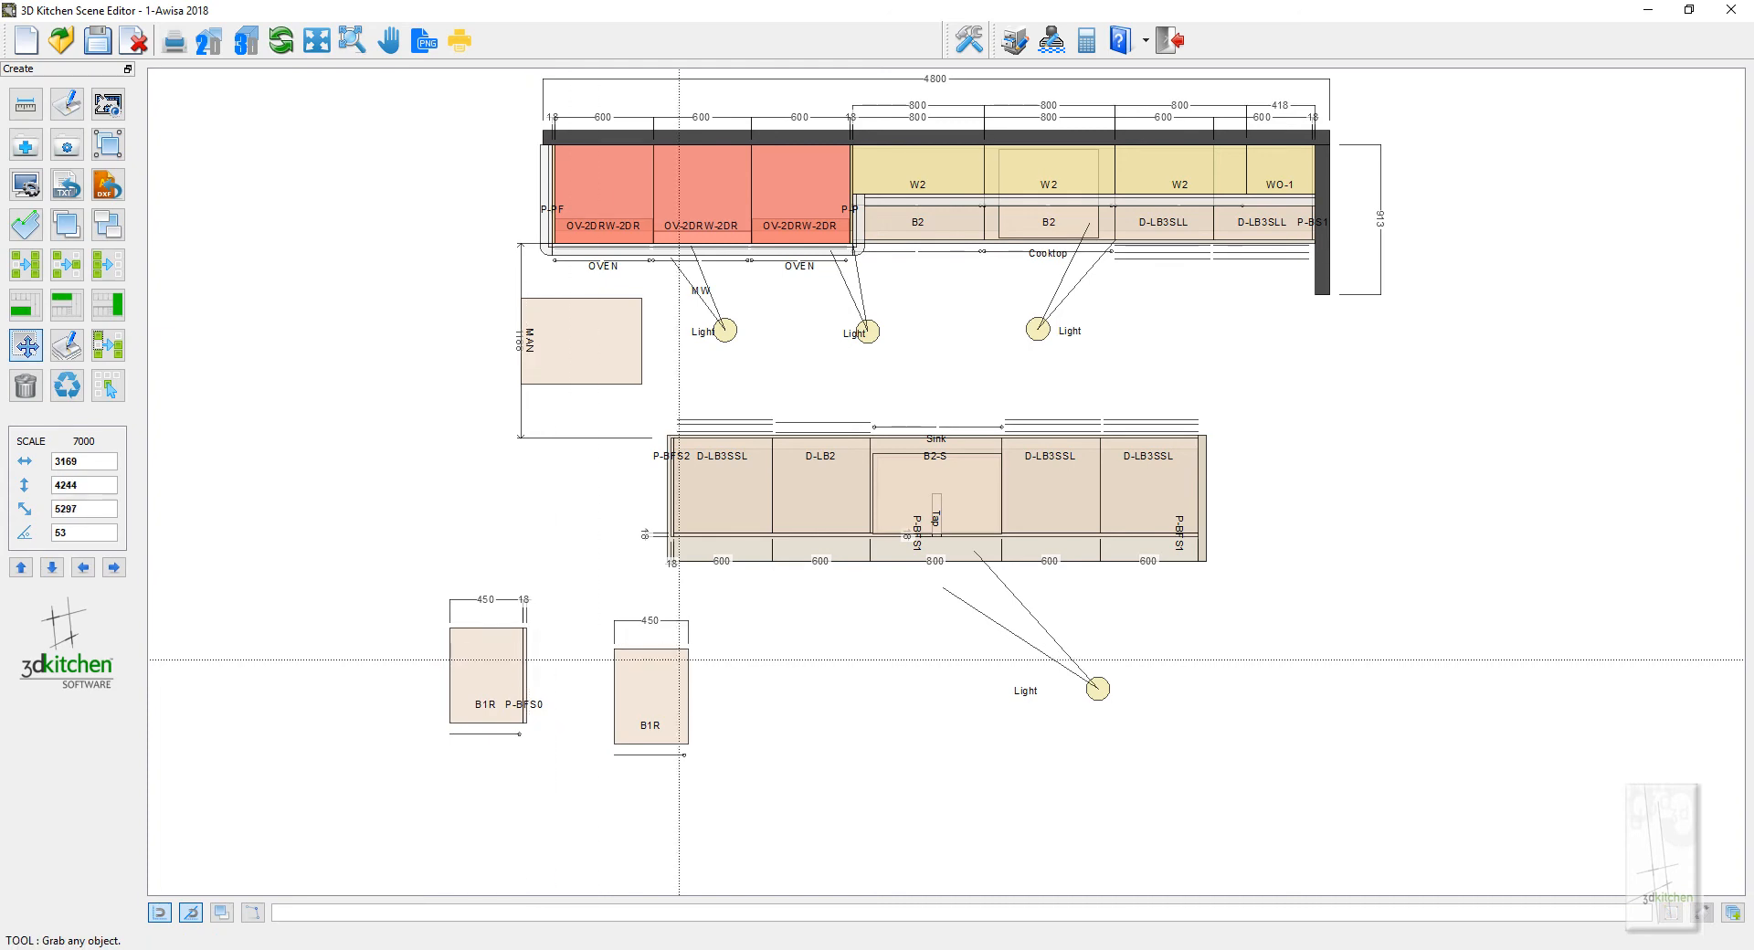
Snap the second B1R cabinet against the right side of the P-BFS0 panel
{"action": "left_click", "coordinate": [618, 654]}
{"action": "scroll", "coordinate": [530, 630], "scroll_direction": "up", "scroll_amount": 1}
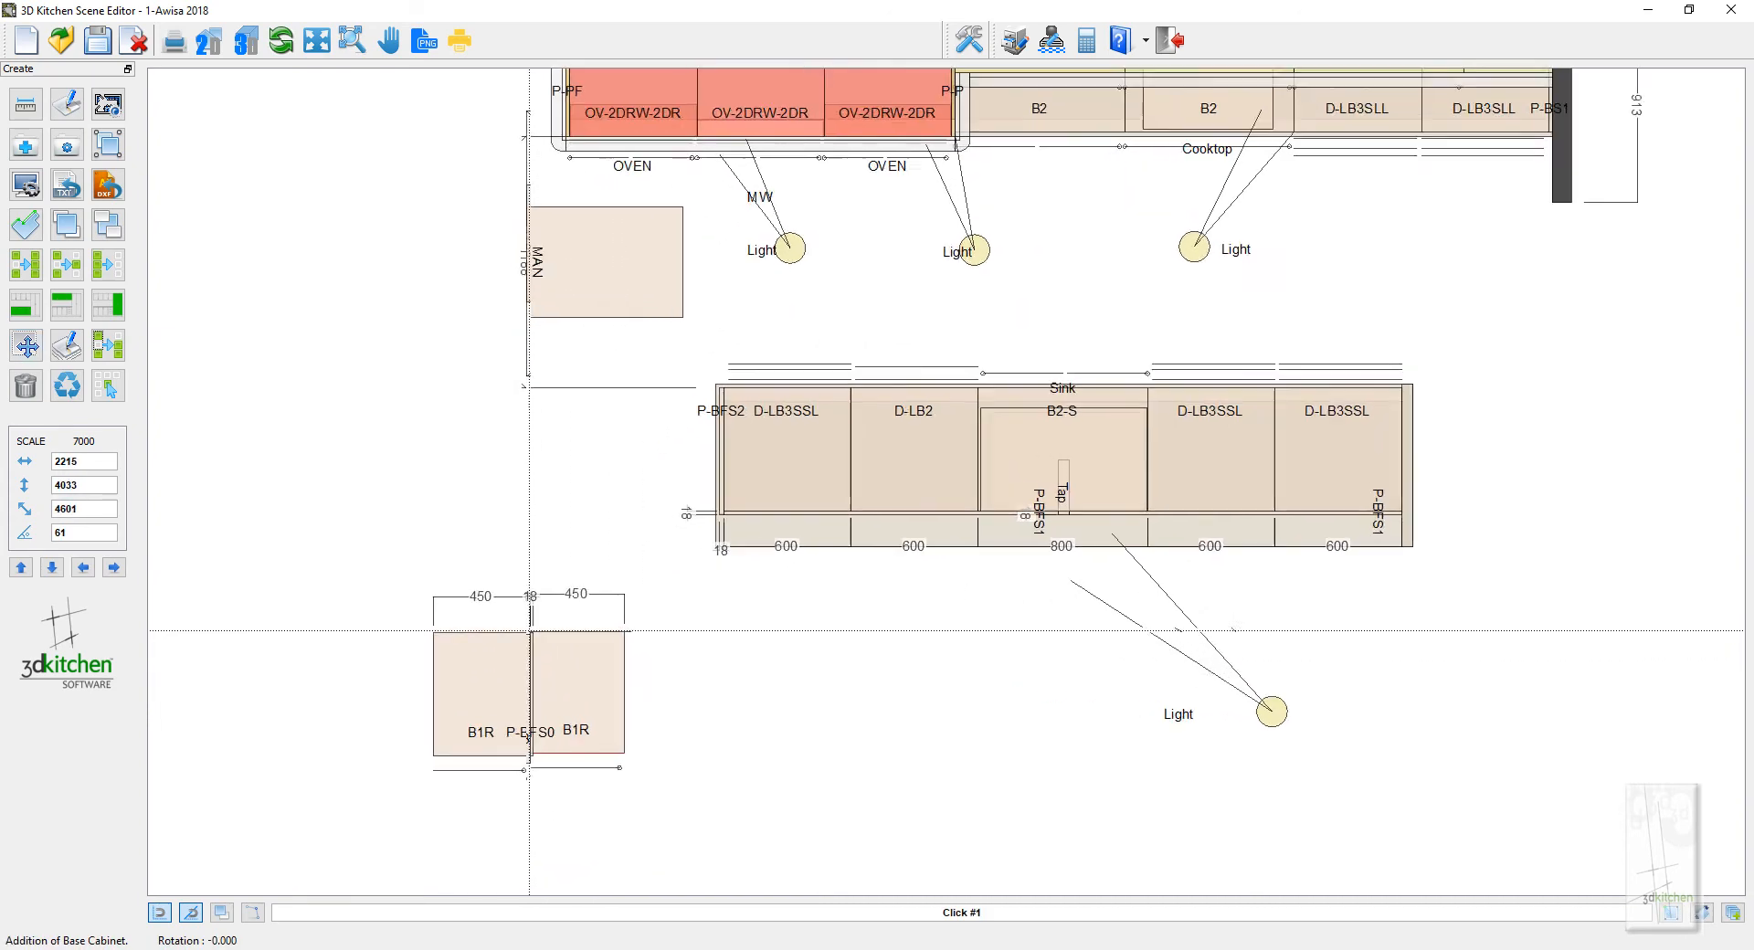
{"action": "scroll", "coordinate": [529, 631], "scroll_direction": "up", "scroll_amount": 1}
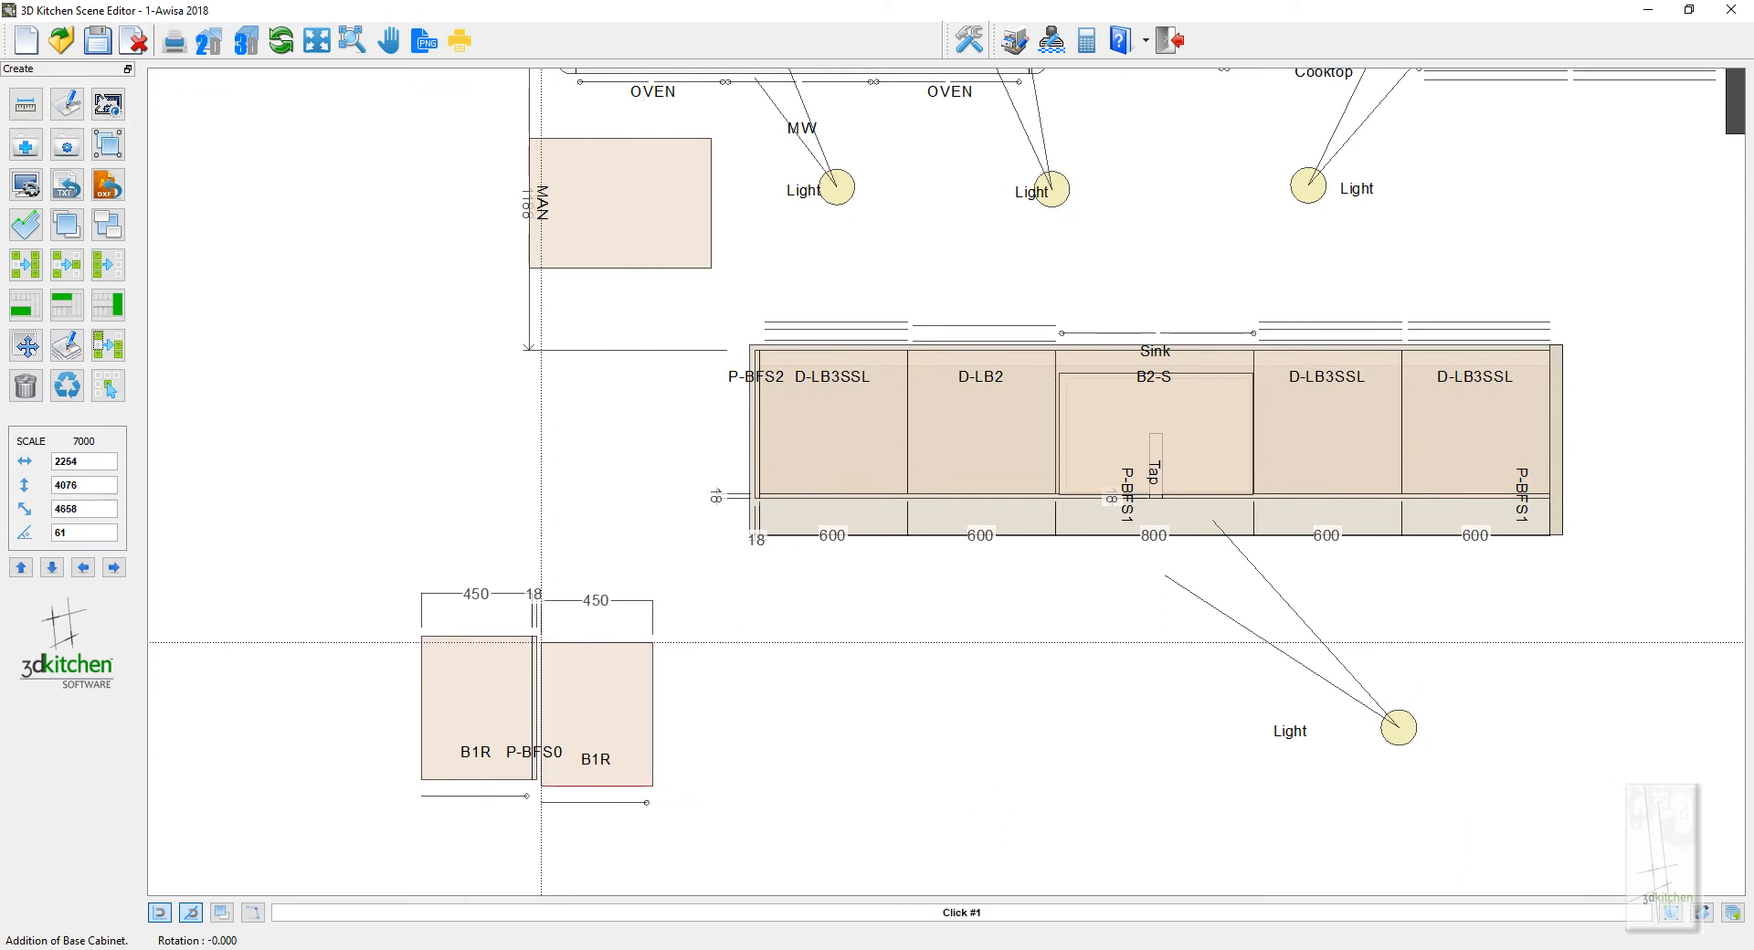
{"action": "left_click", "coordinate": [540, 642]}
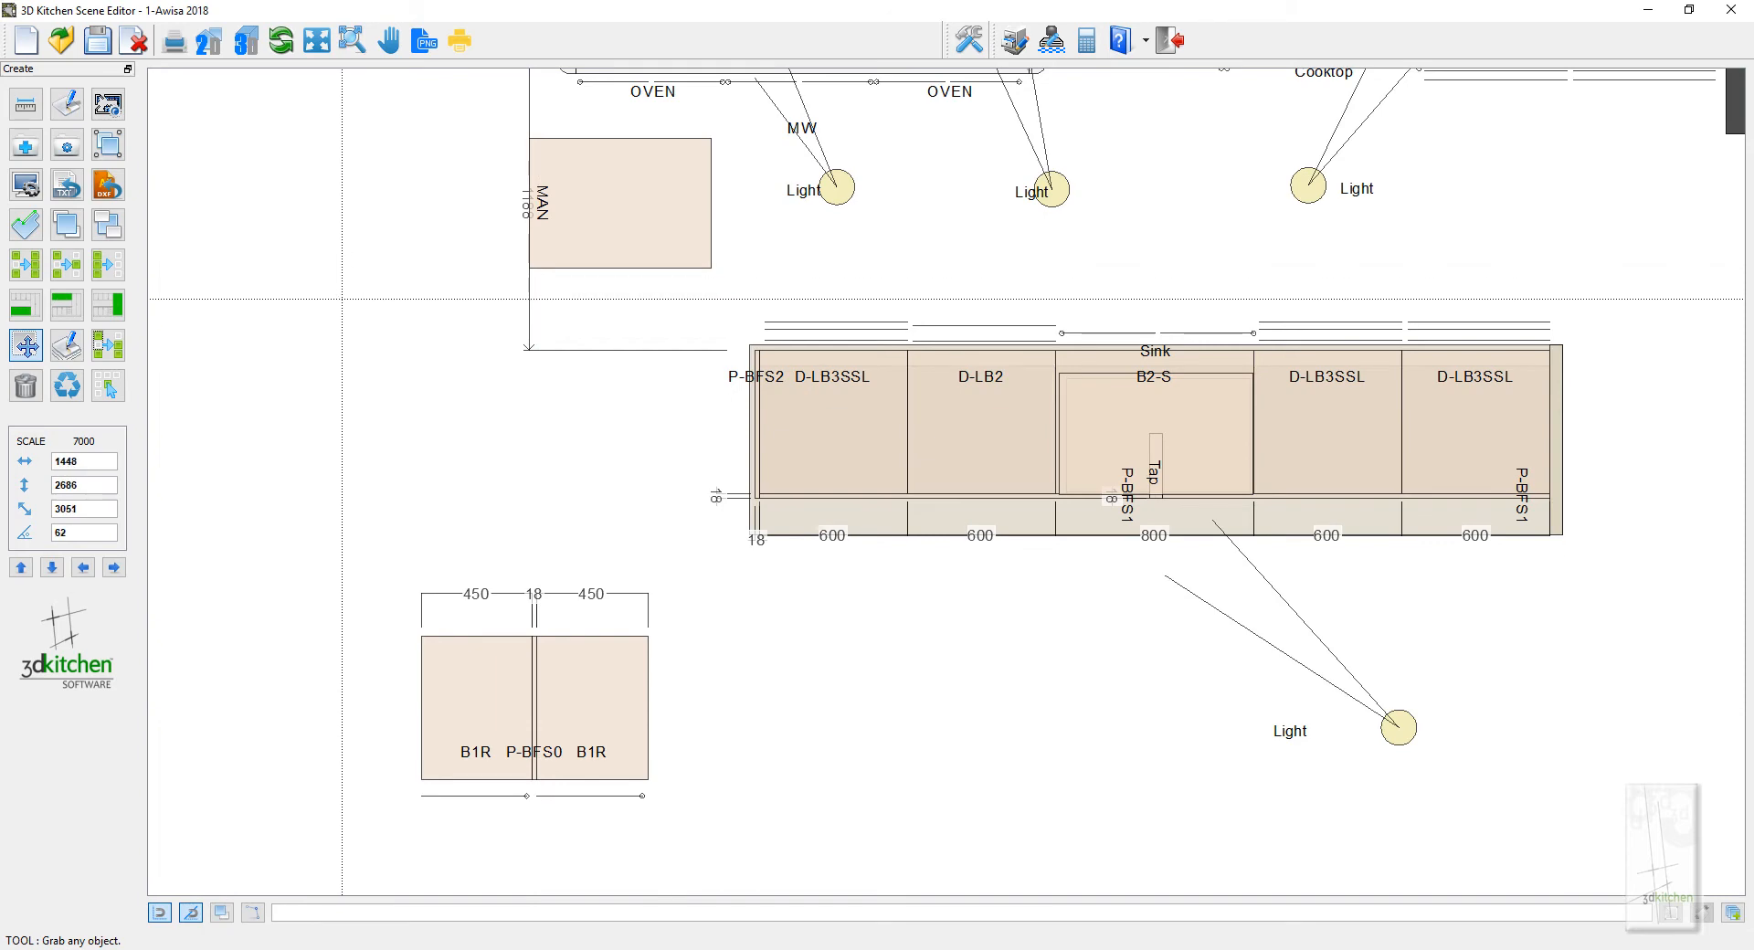
Preview the drawer units D-TA1DDL, D-TA1-UBO-R, D-MB-INNER and D-TA2 in the base cabinet library
{"action": "key", "text": "Insert"}
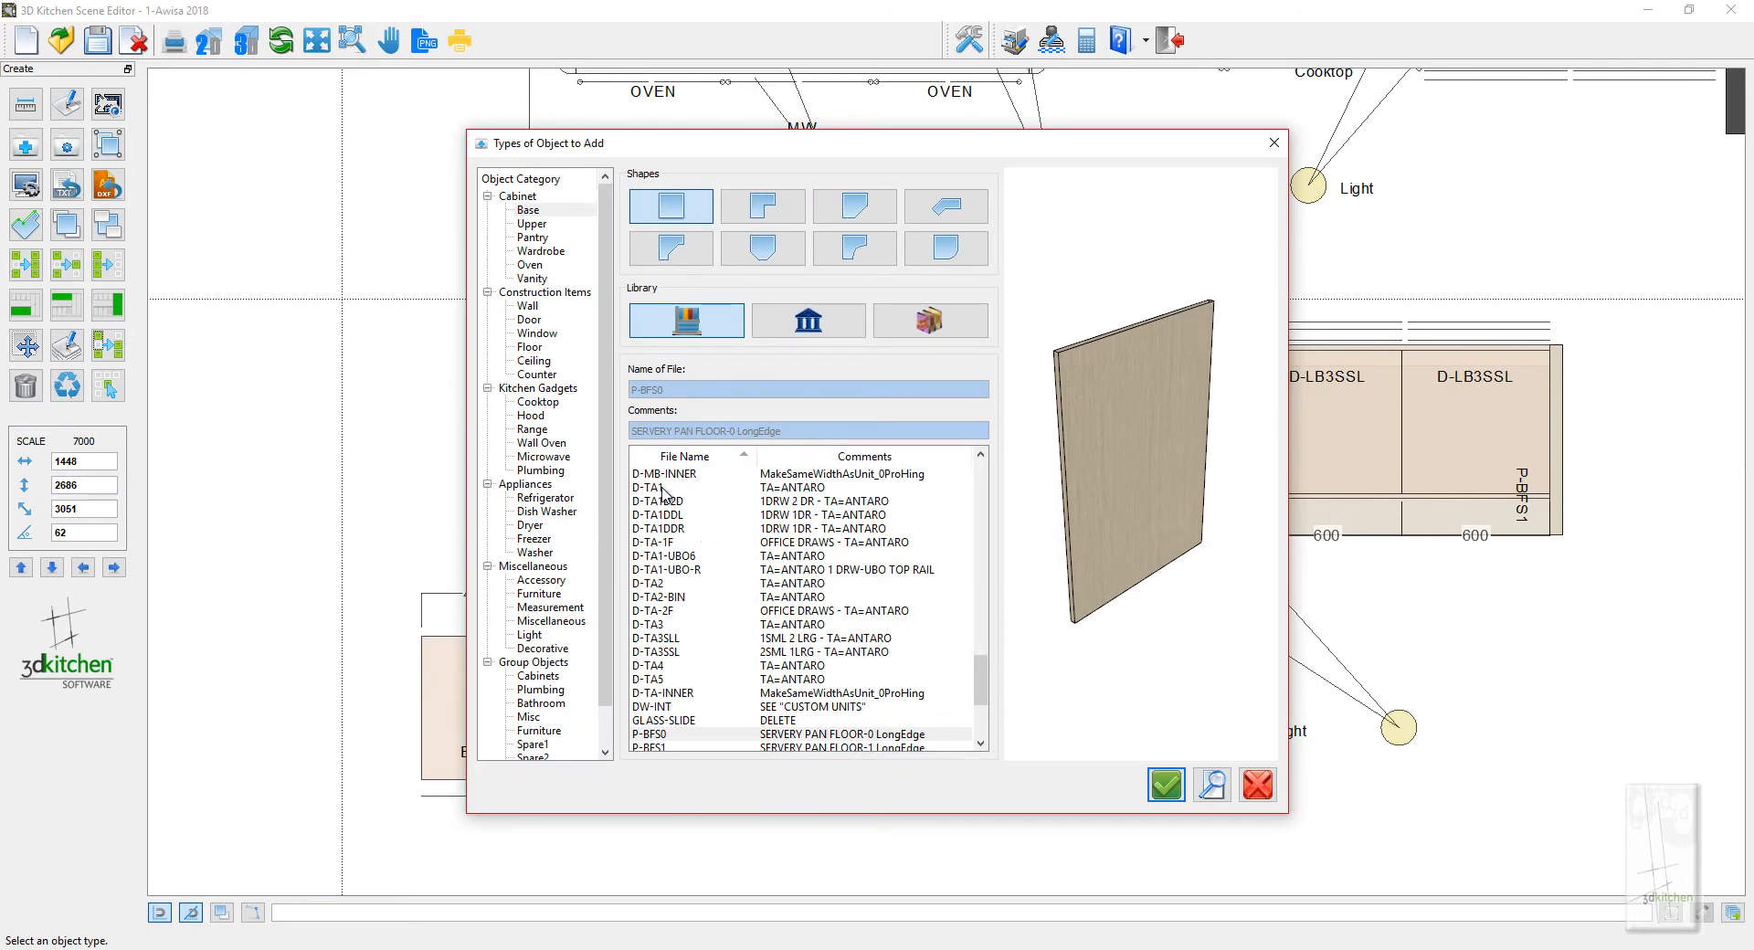
{"action": "left_click", "coordinate": [657, 515]}
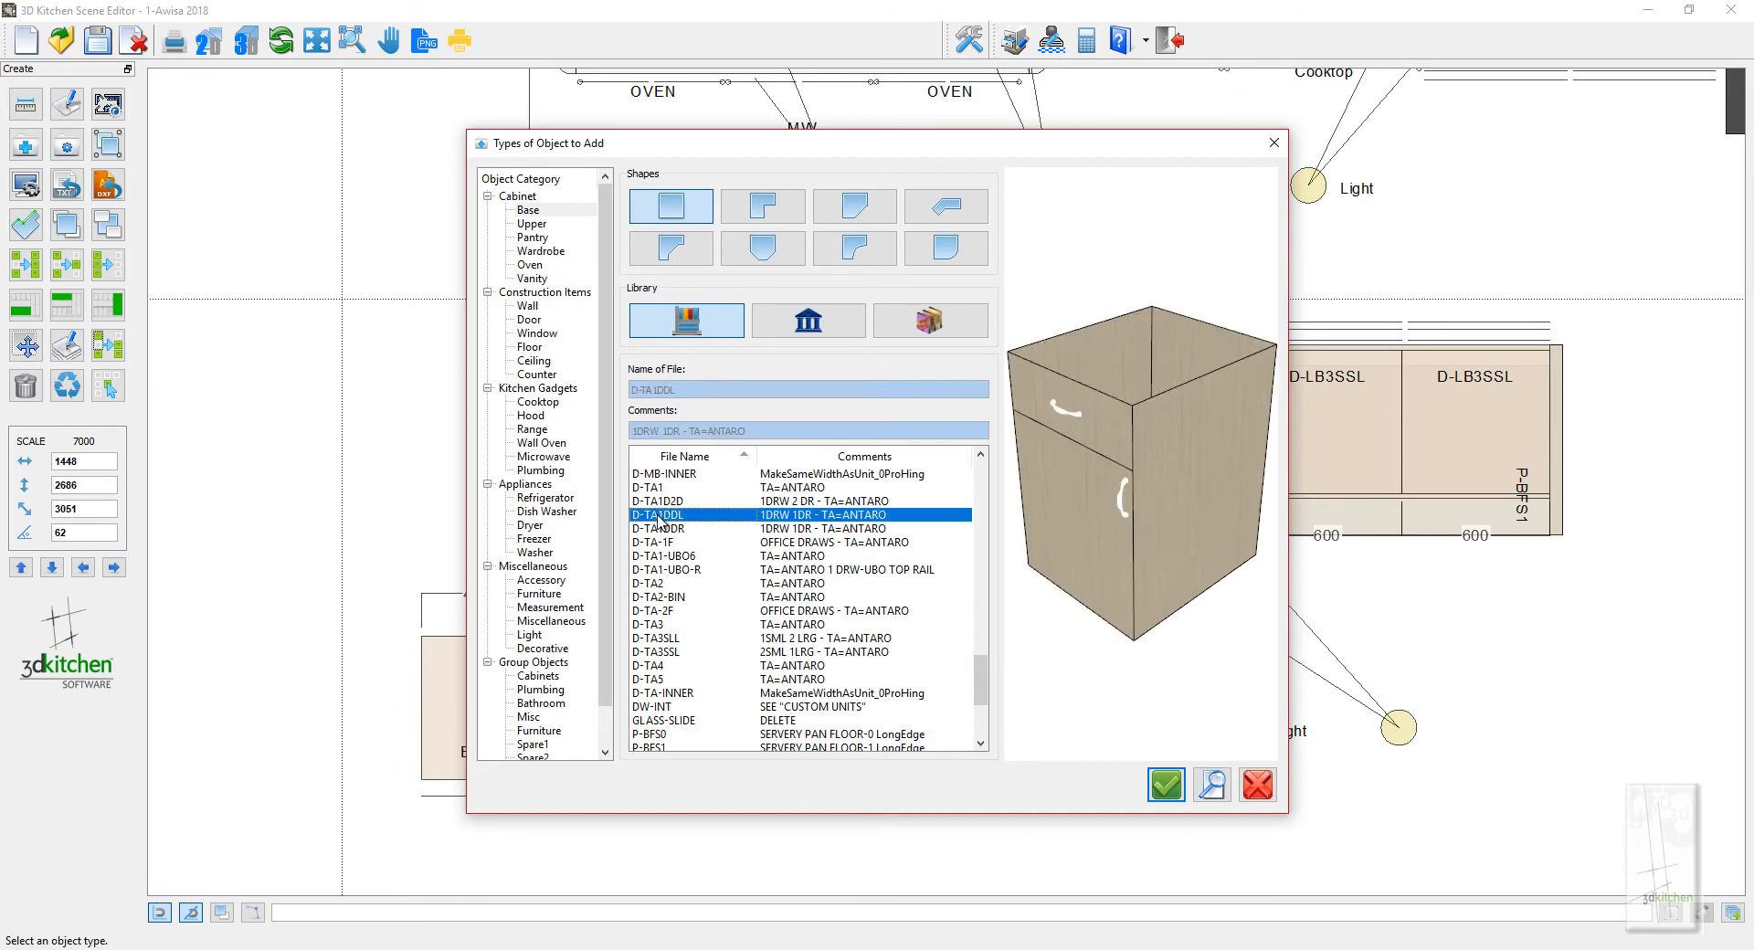
{"action": "left_click", "coordinate": [654, 570]}
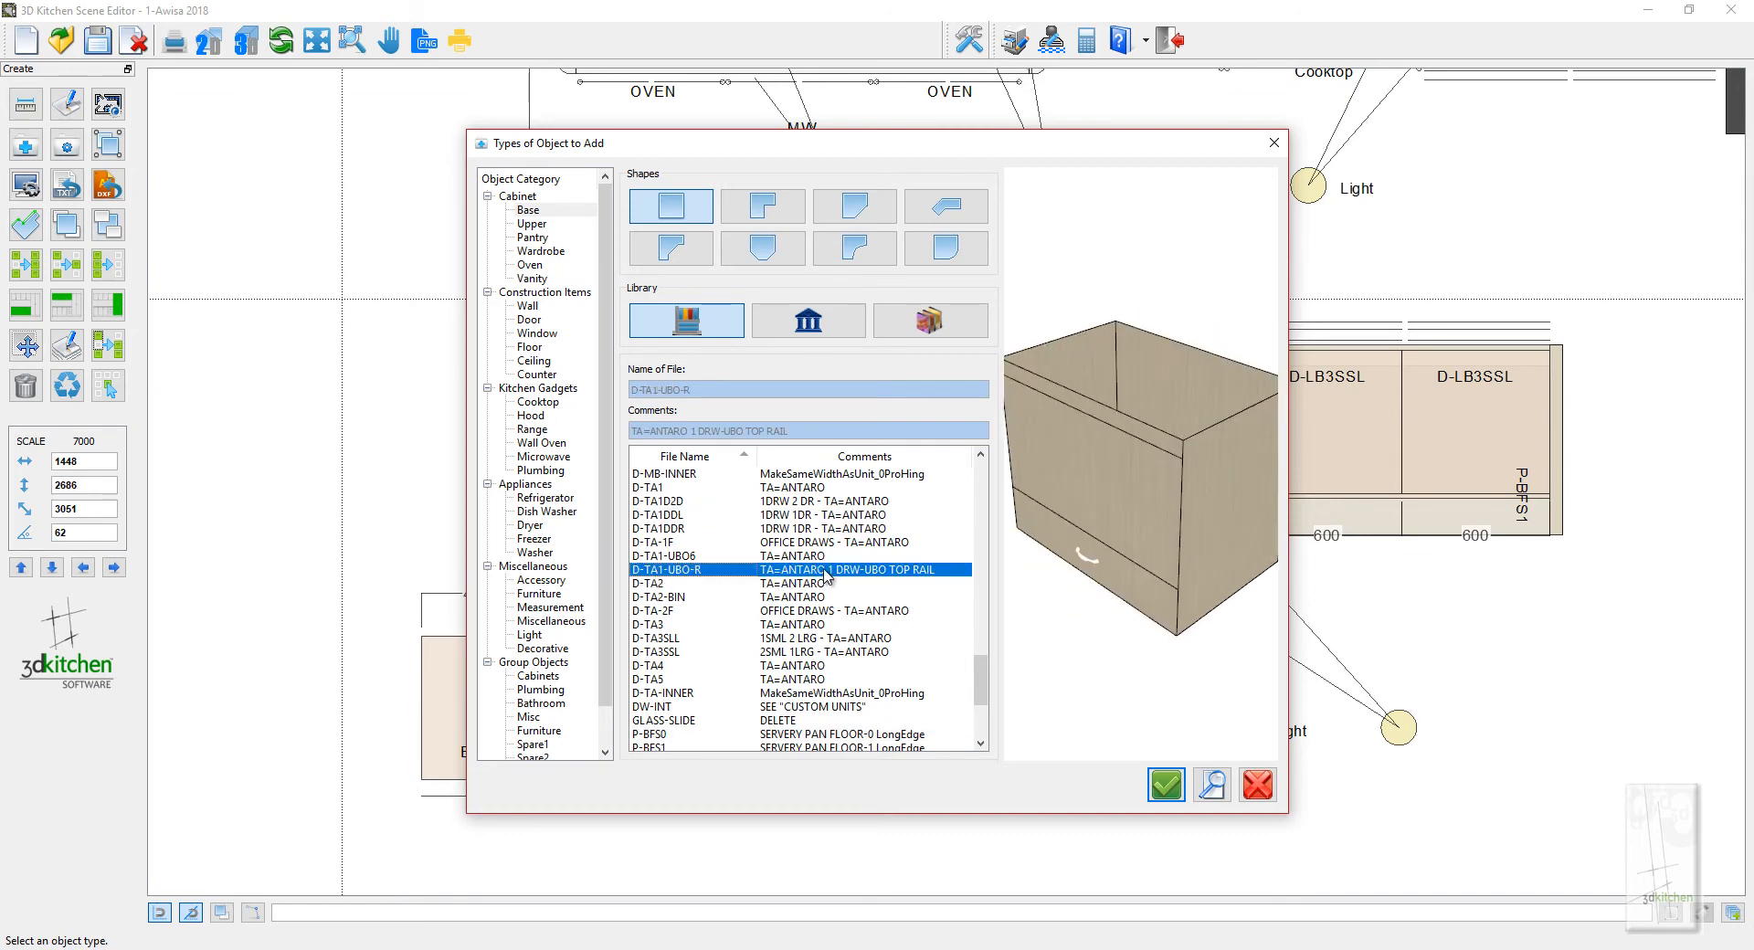
{"action": "scroll", "coordinate": [838, 562], "scroll_direction": "up", "scroll_amount": 2}
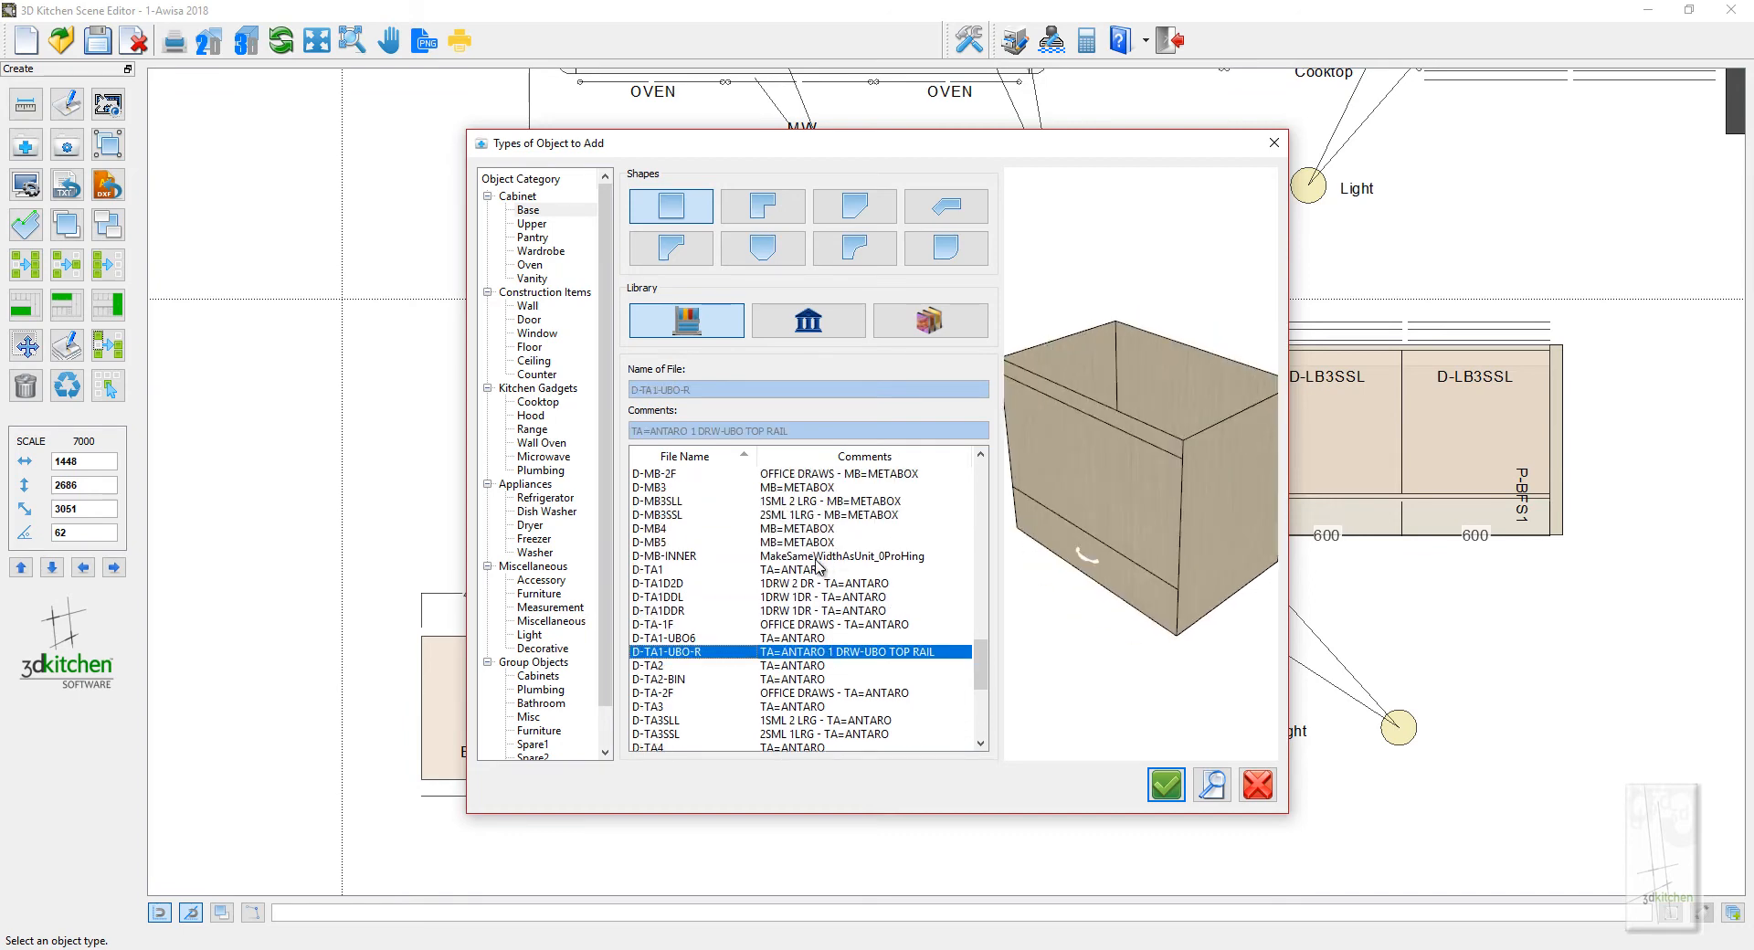
{"action": "left_click", "coordinate": [815, 557]}
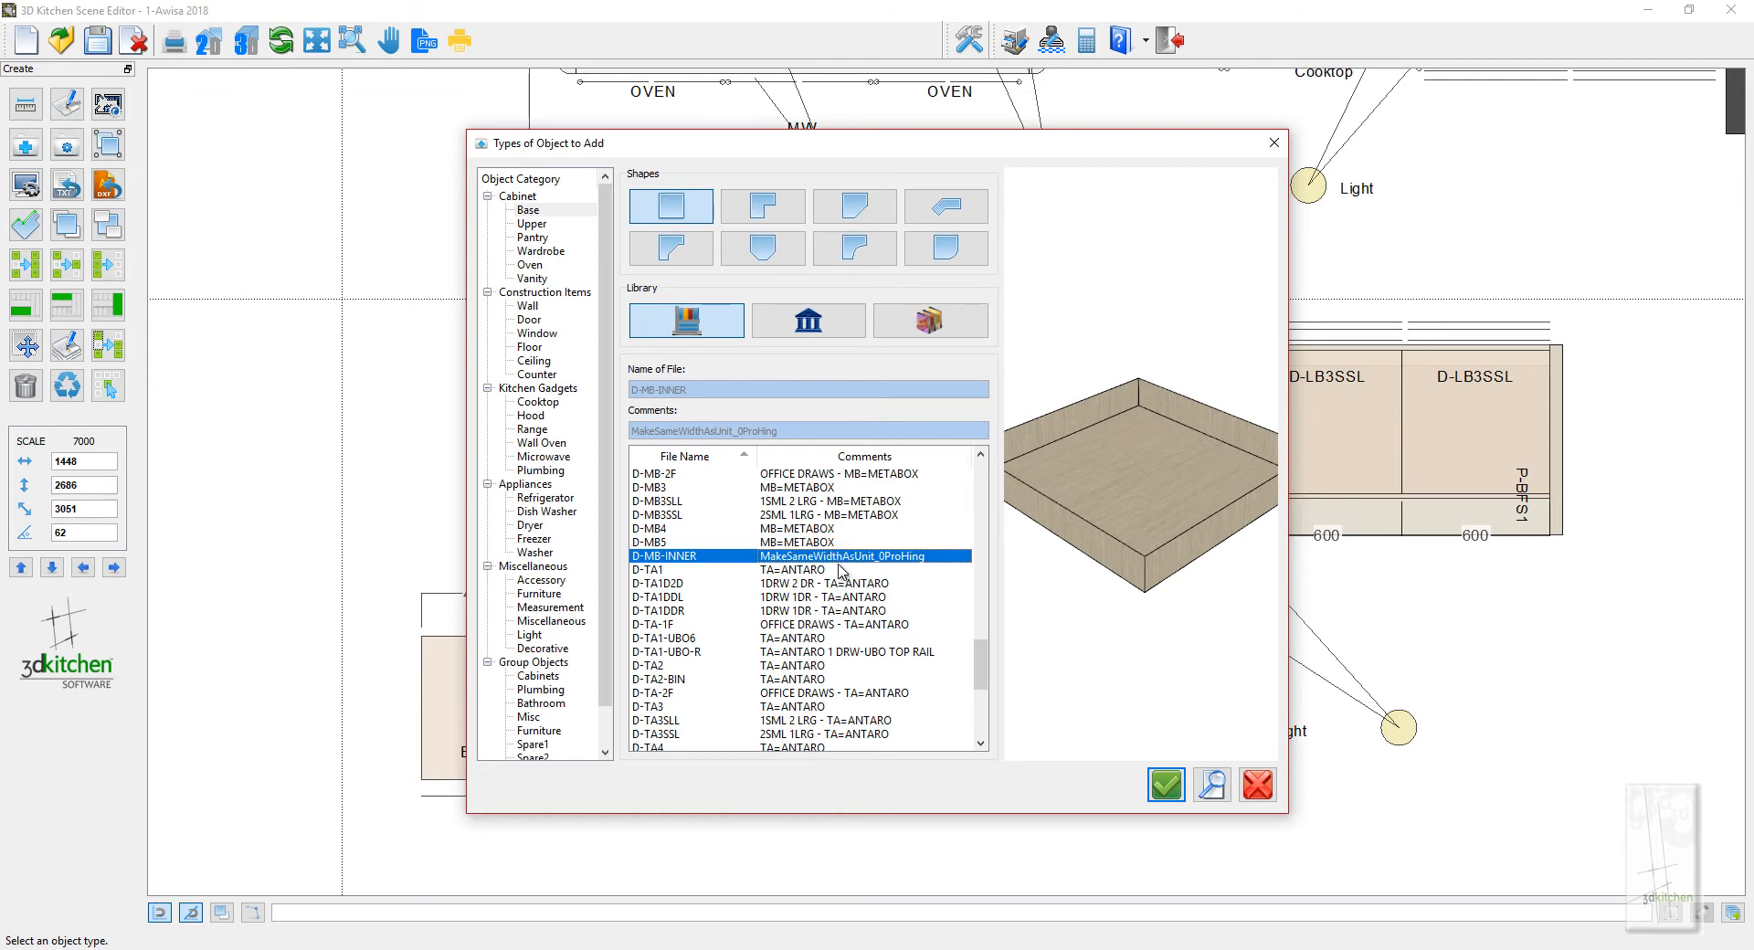
{"action": "left_click", "coordinate": [824, 667]}
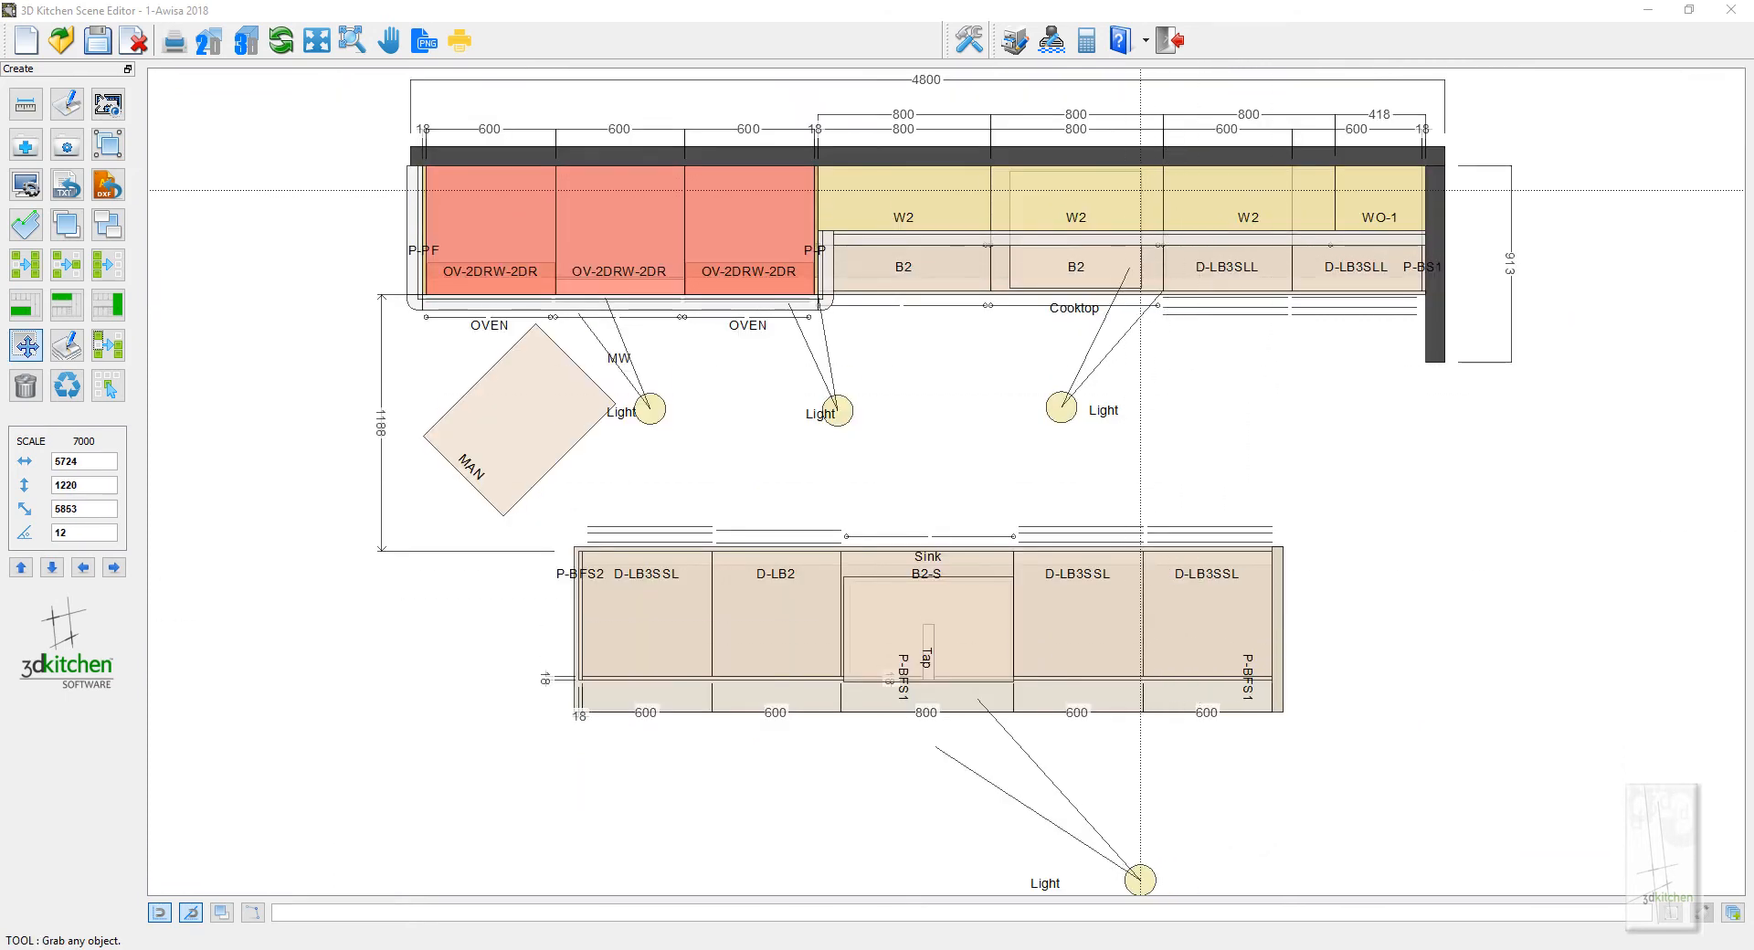
Examine the Save Scene options, switch the location to Default Directory, and leave without saving
{"action": "left_click", "coordinate": [100, 43]}
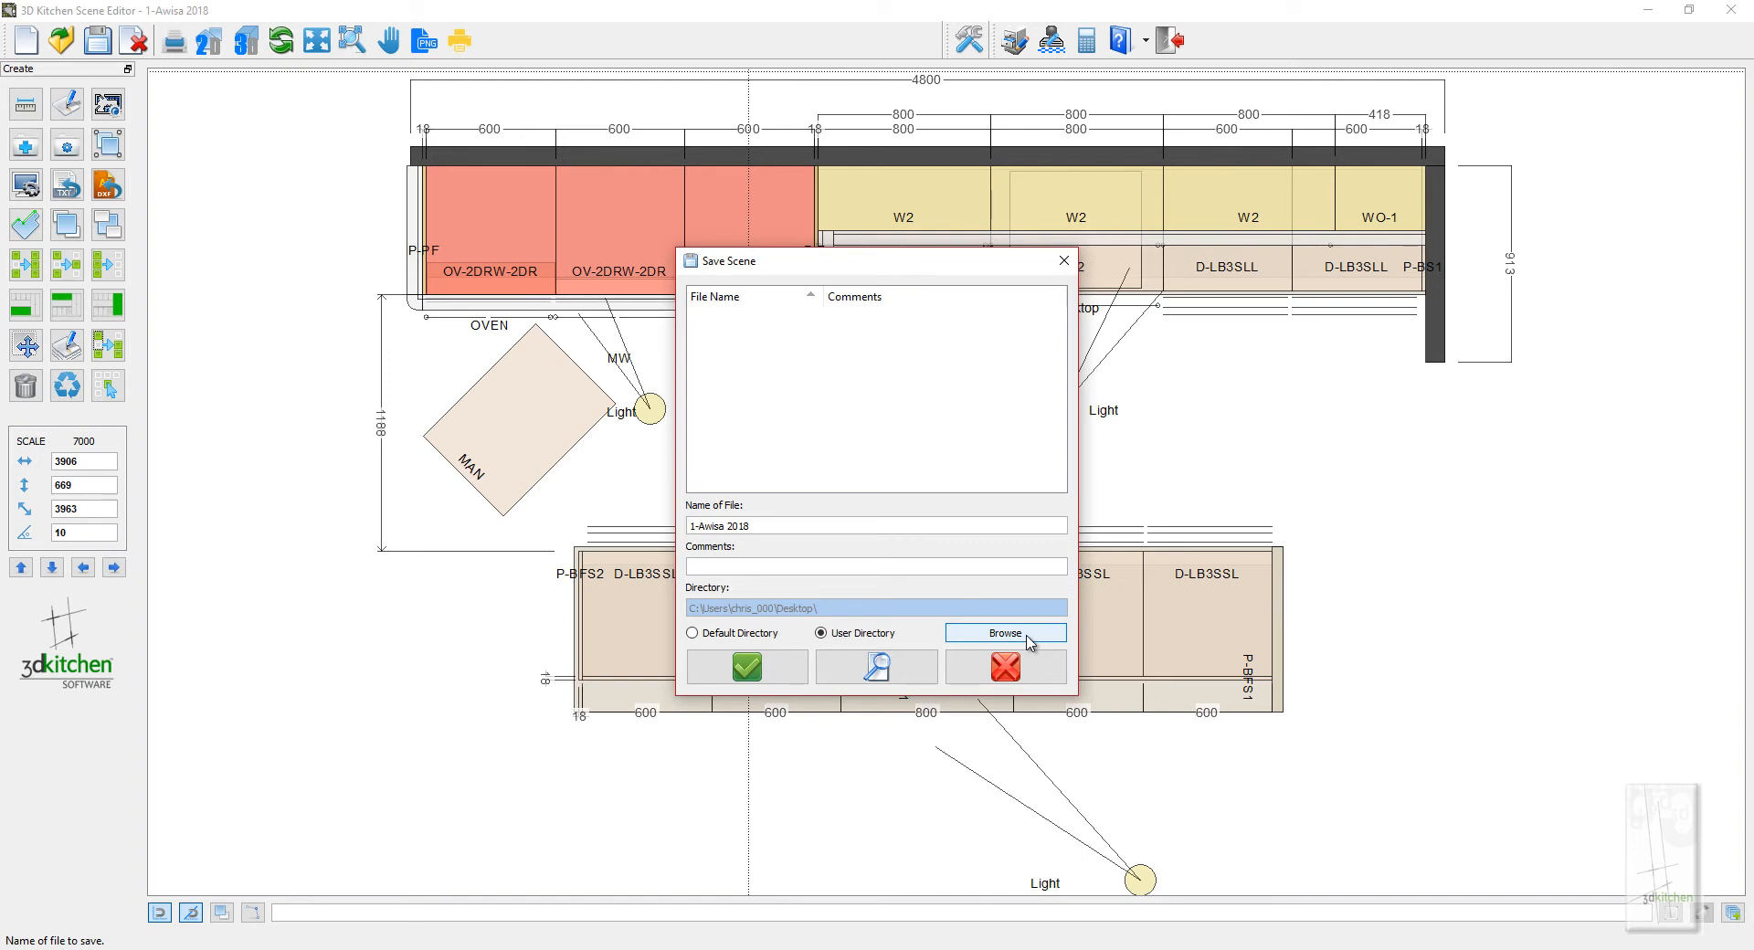
{"action": "left_click", "coordinate": [692, 633]}
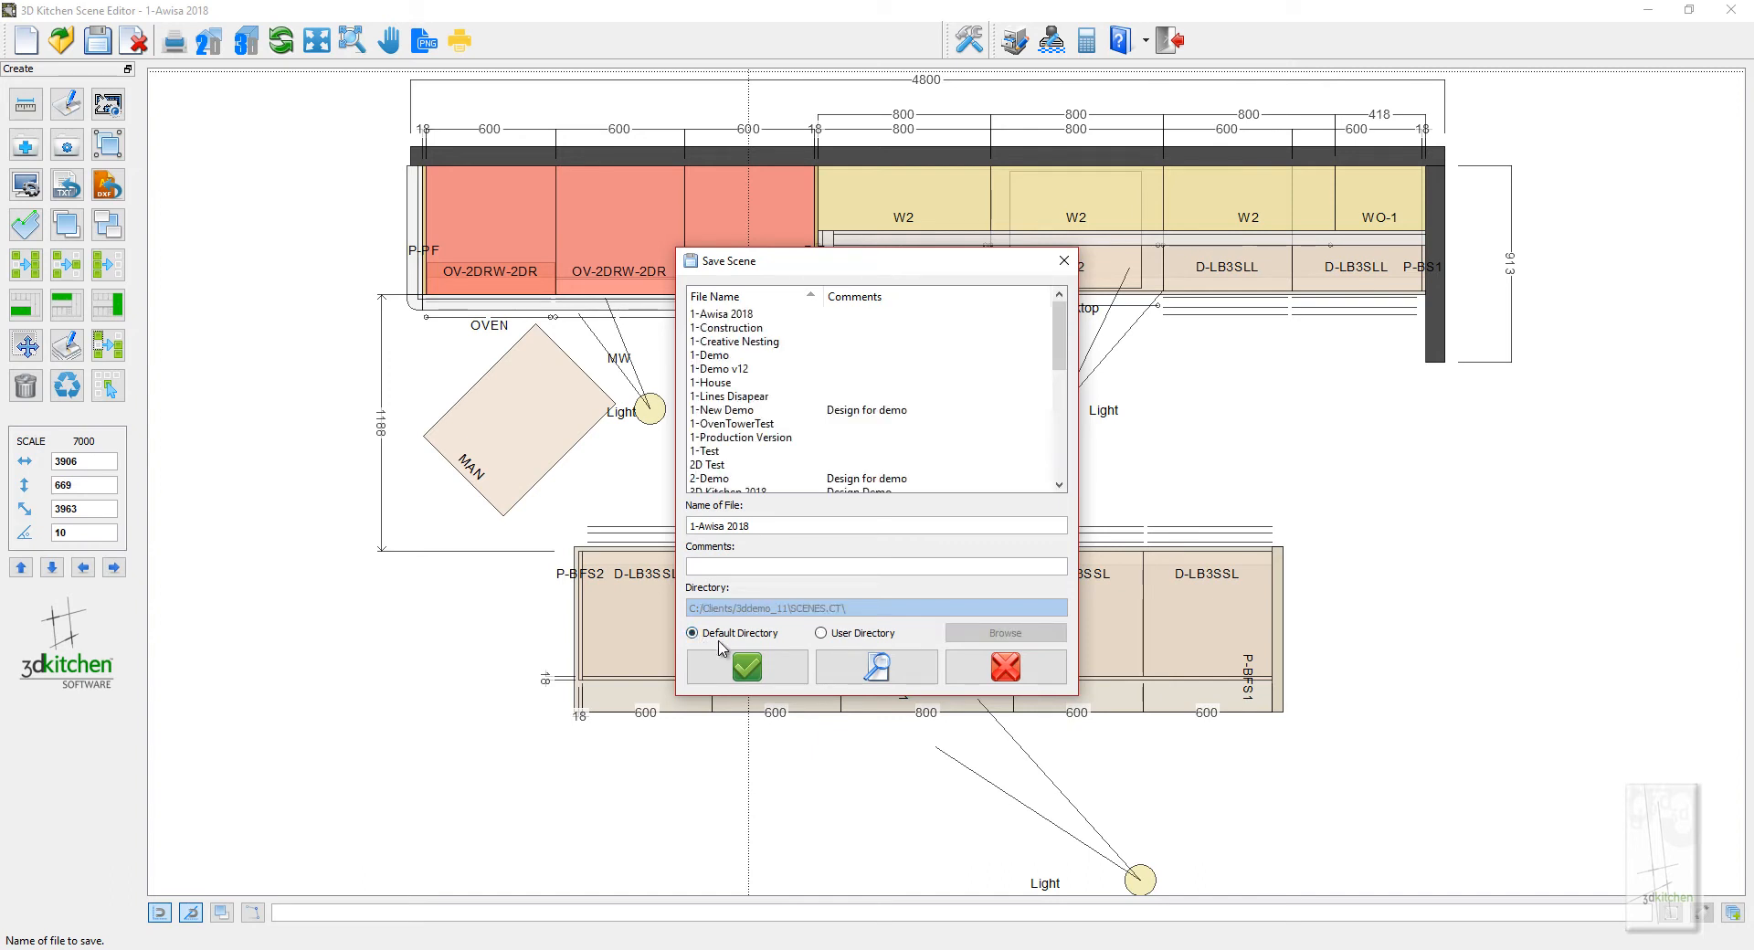
{"action": "key", "text": "Escape"}
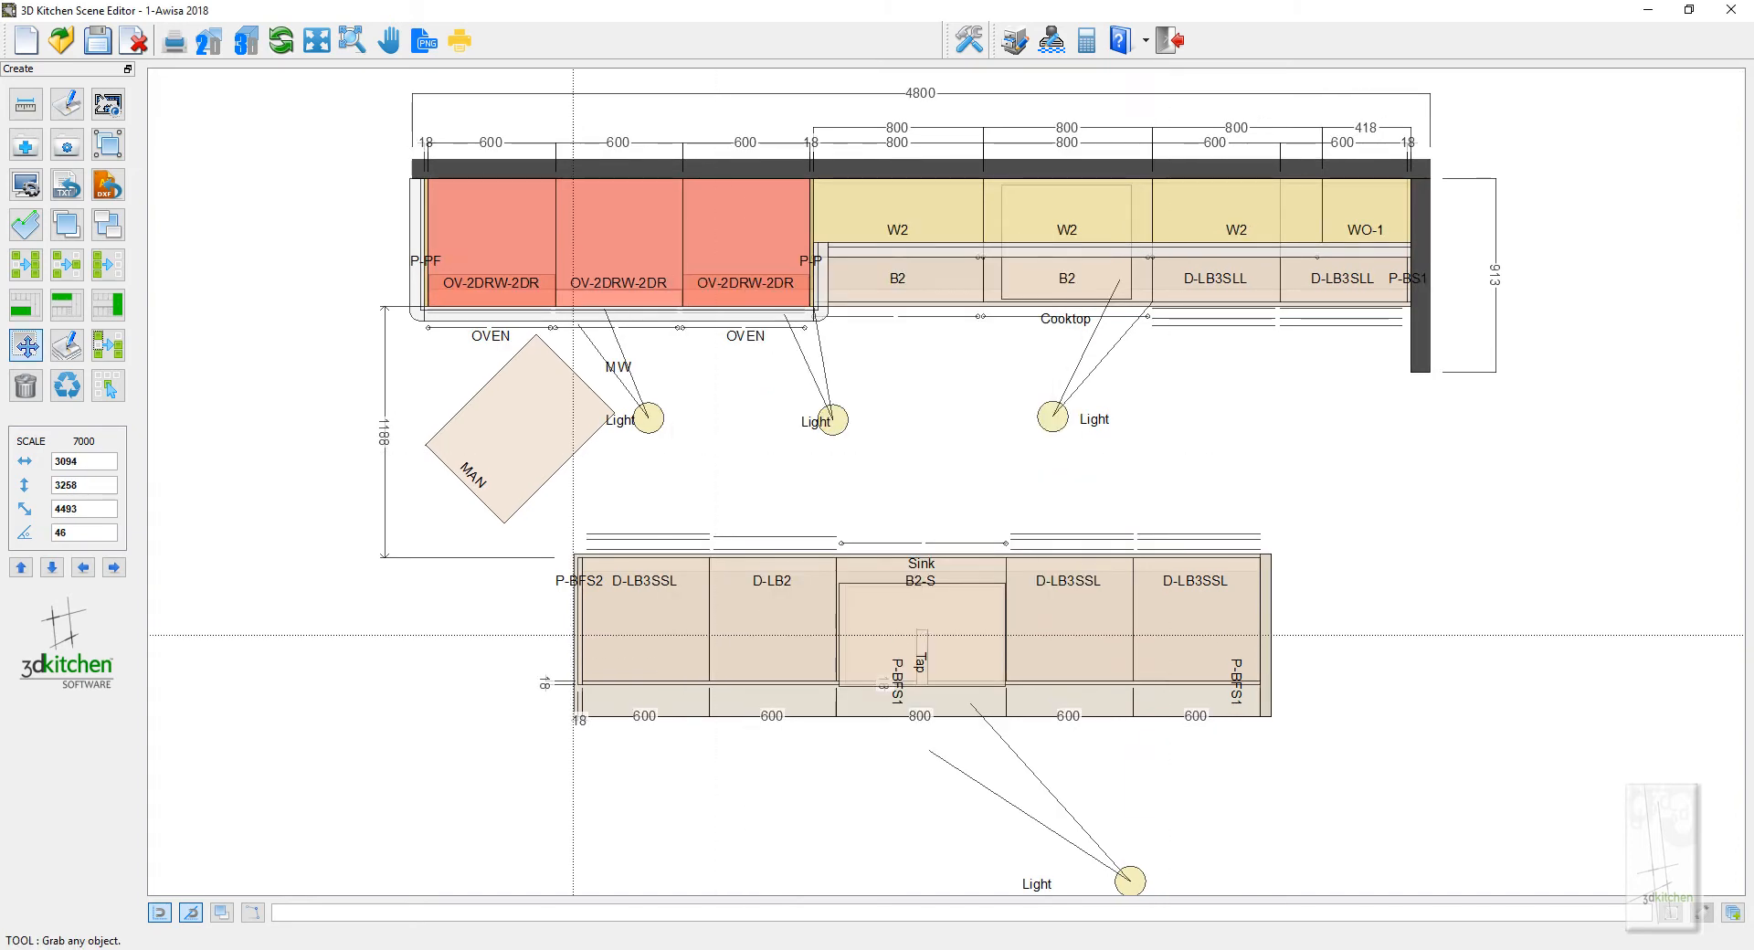
Render the kitchen in 3D and examine the current cabinet finish and benchtop area up close
{"action": "left_click", "coordinate": [246, 40]}
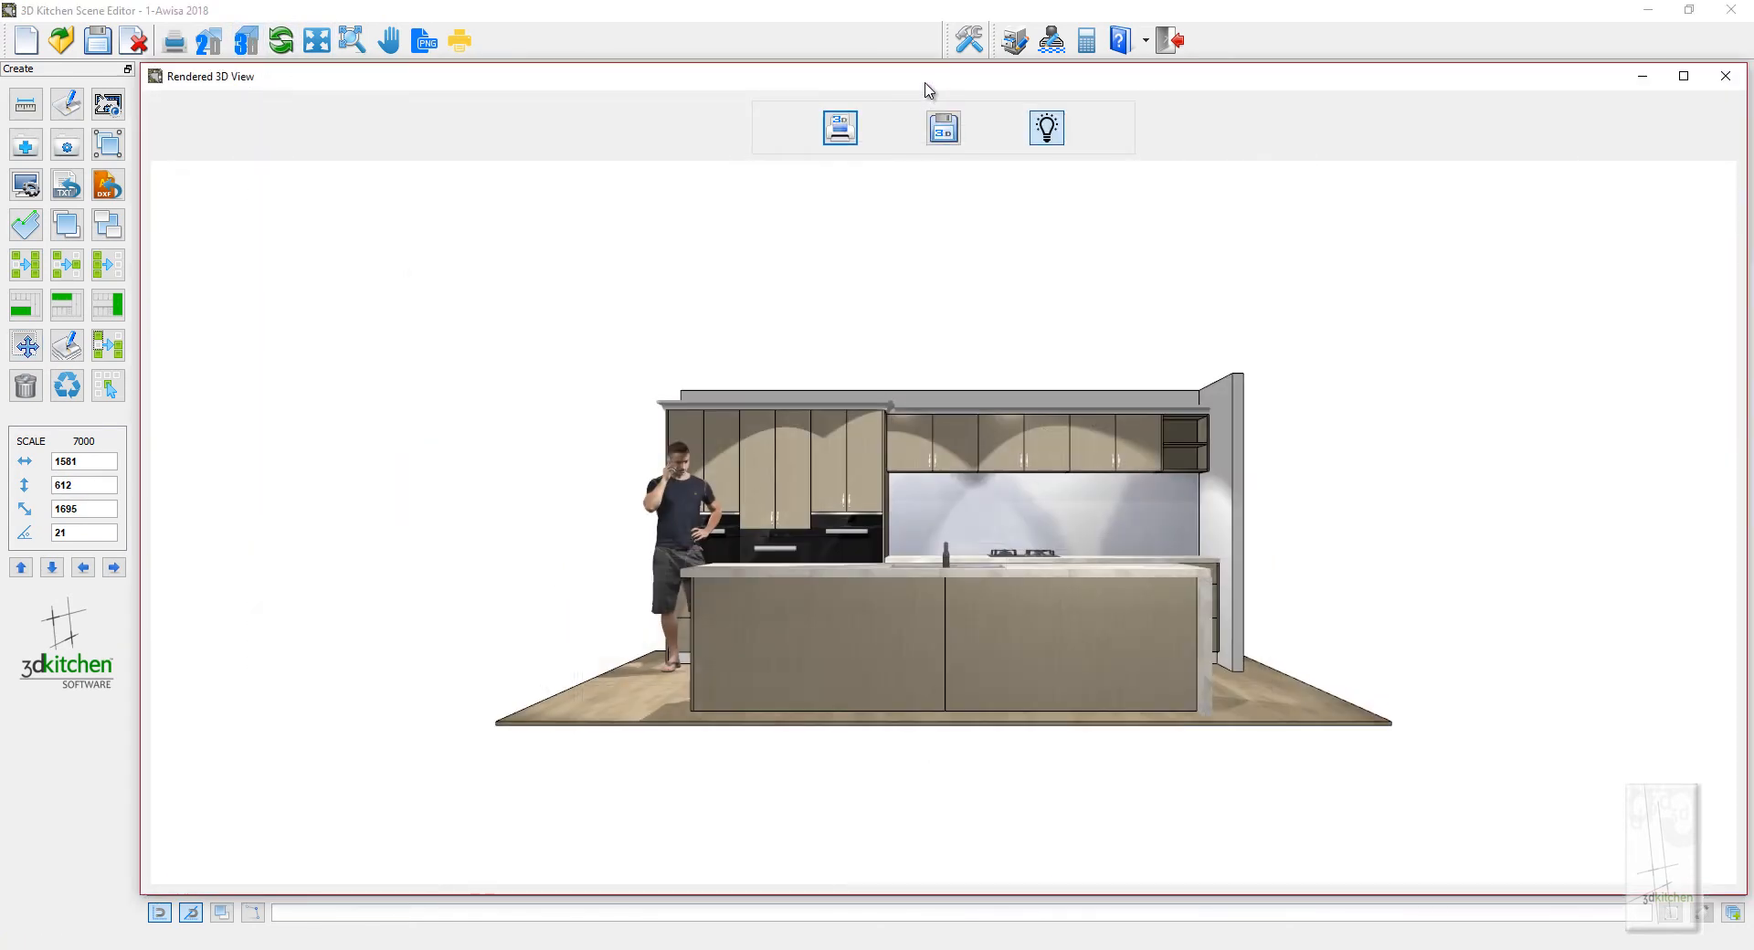
{"action": "double_click", "coordinate": [926, 81]}
{"action": "scroll", "coordinate": [930, 416], "scroll_direction": "up", "scroll_amount": 5}
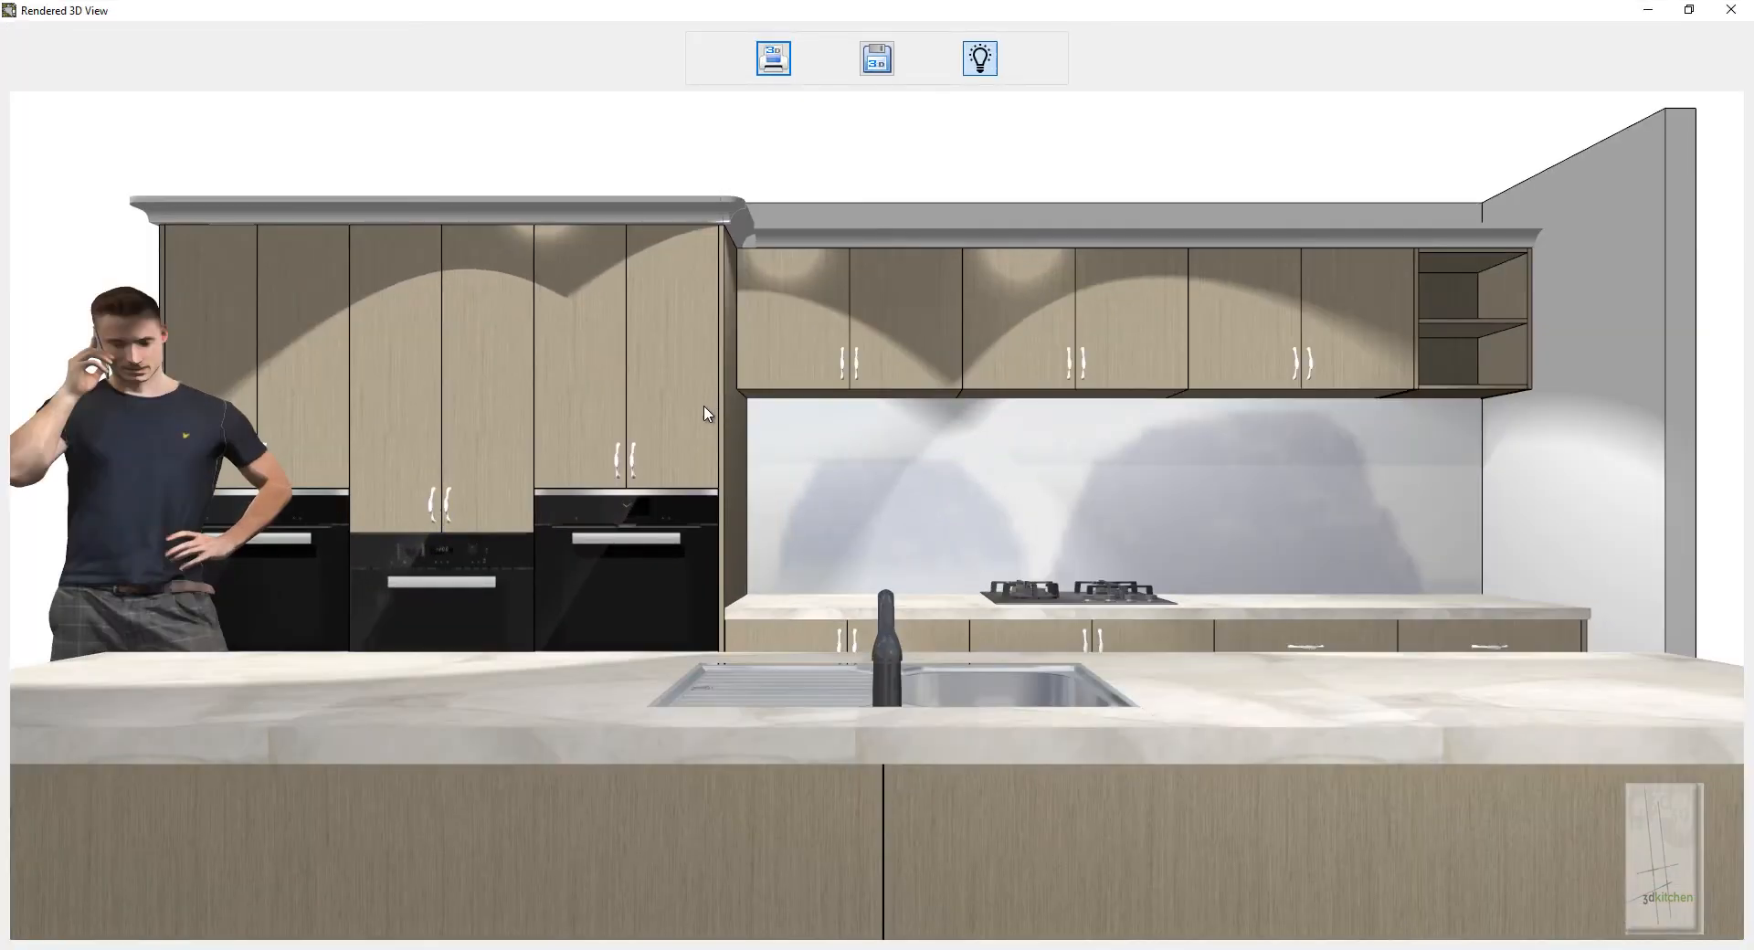
{"action": "left_click_drag", "start_coordinate": [703, 413], "coordinate": [717, 487]}
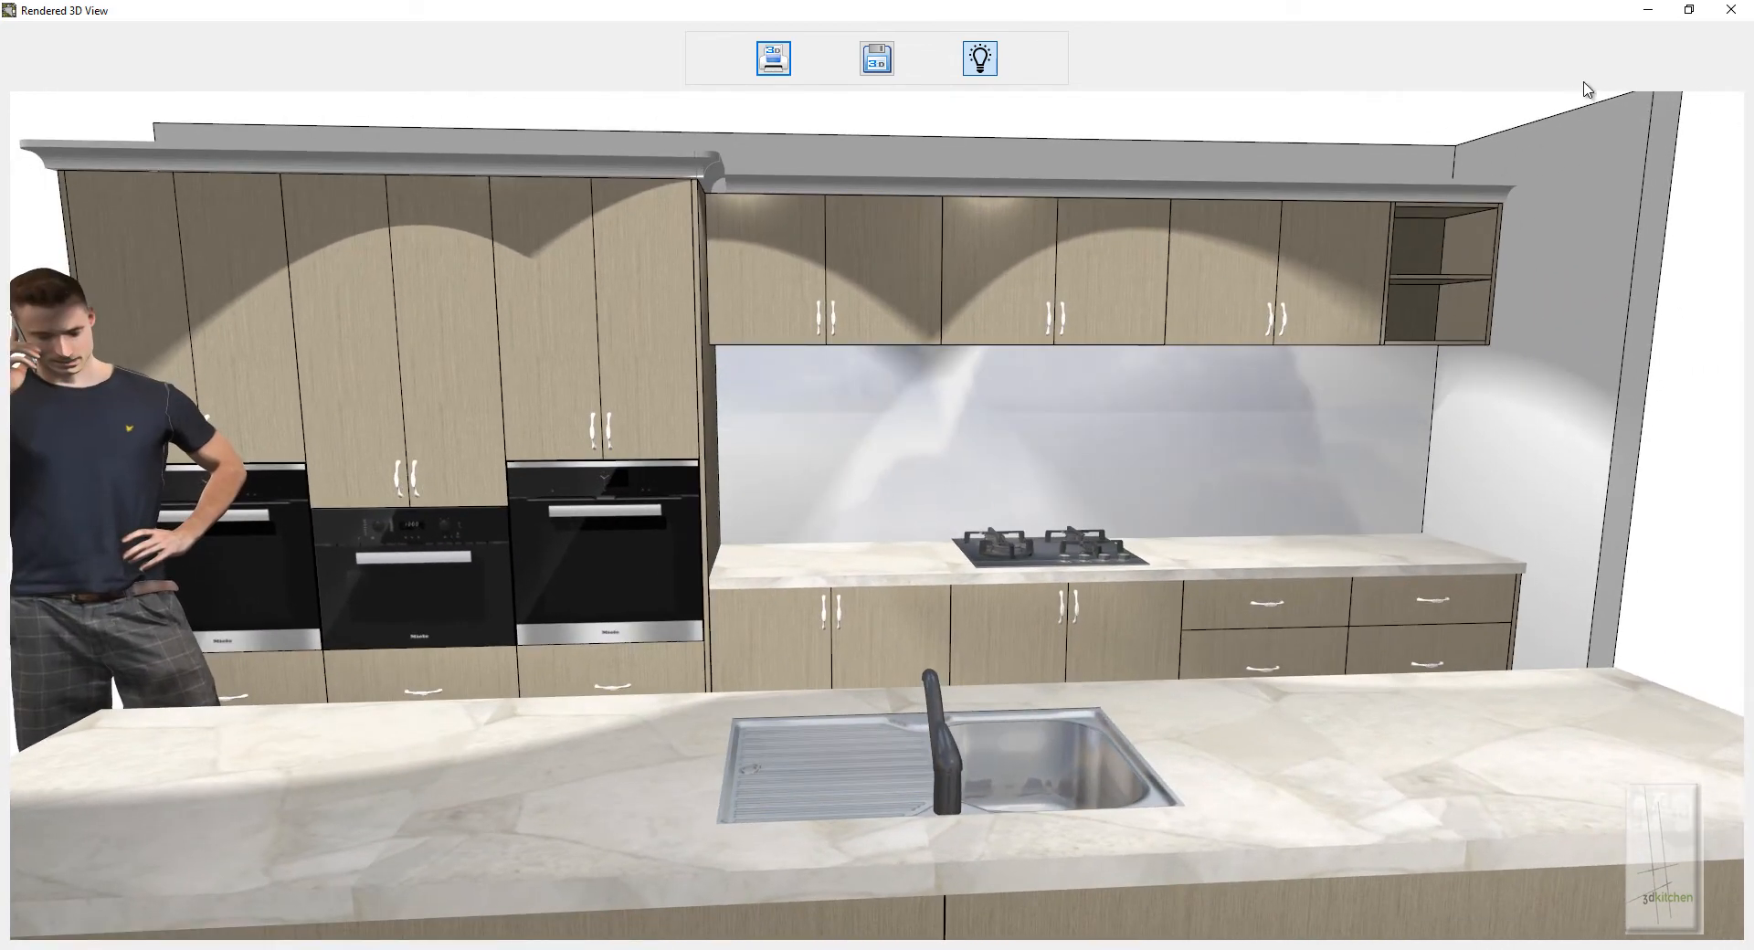
{"action": "left_click", "coordinate": [1730, 10]}
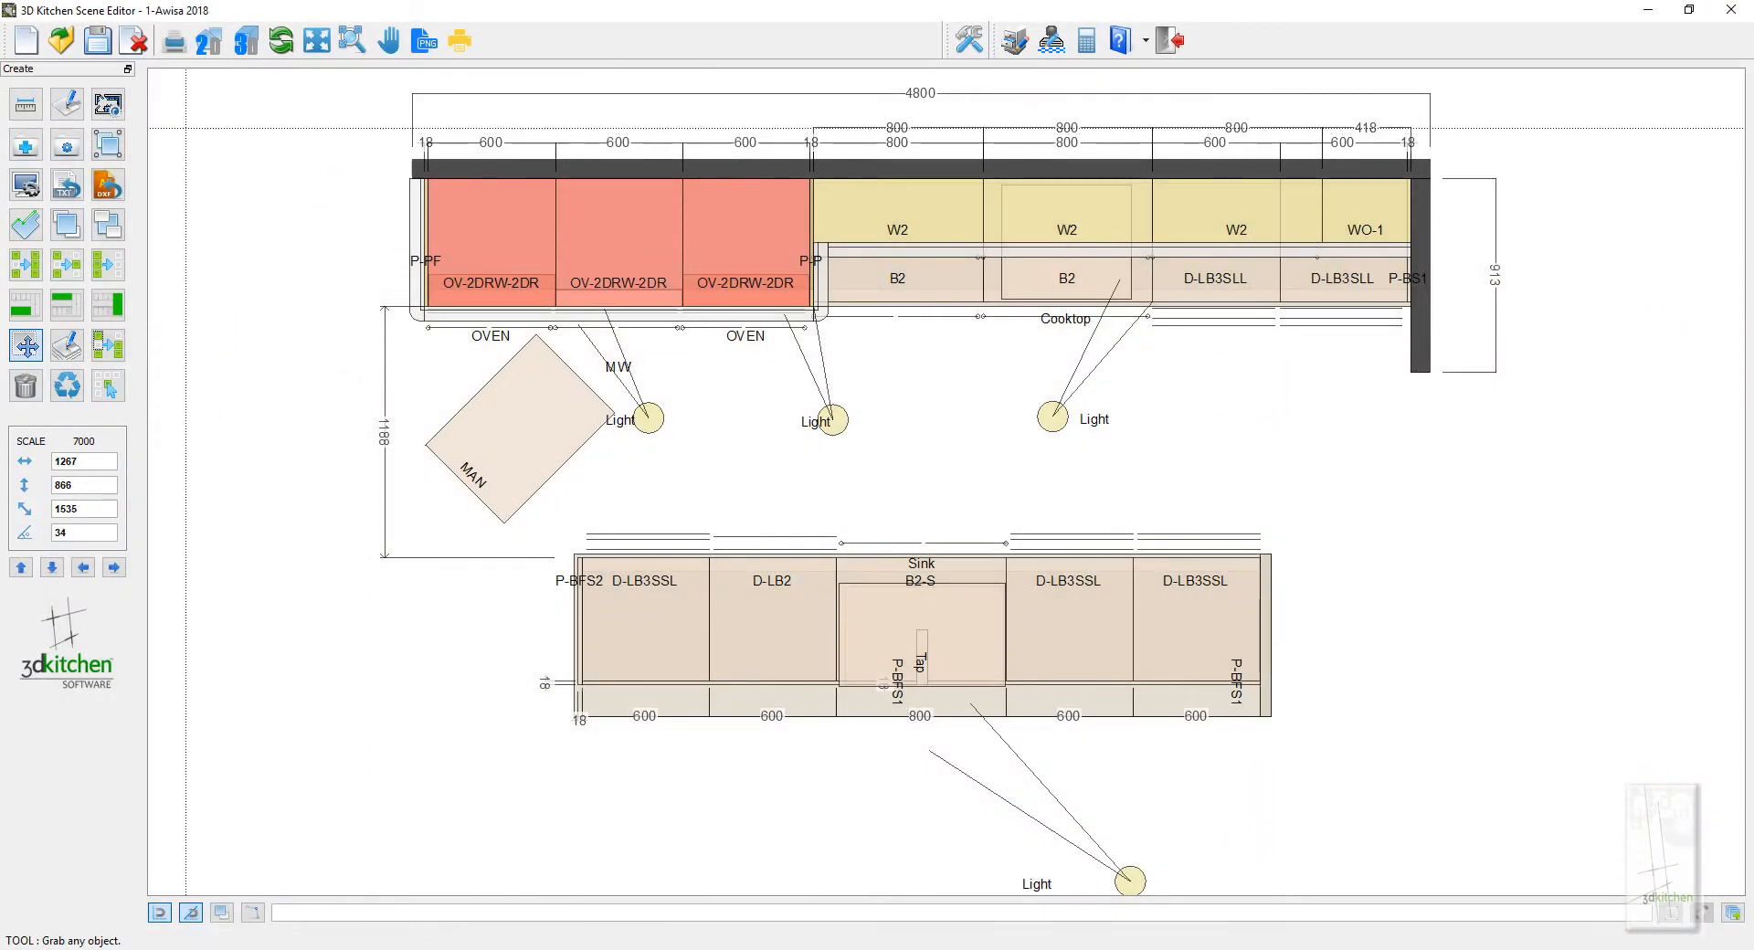
Set the scene-wide cabinet material of Object, Door #1 and Door #2 to MEL - Cinamon Ash
{"action": "left_click", "coordinate": [116, 109]}
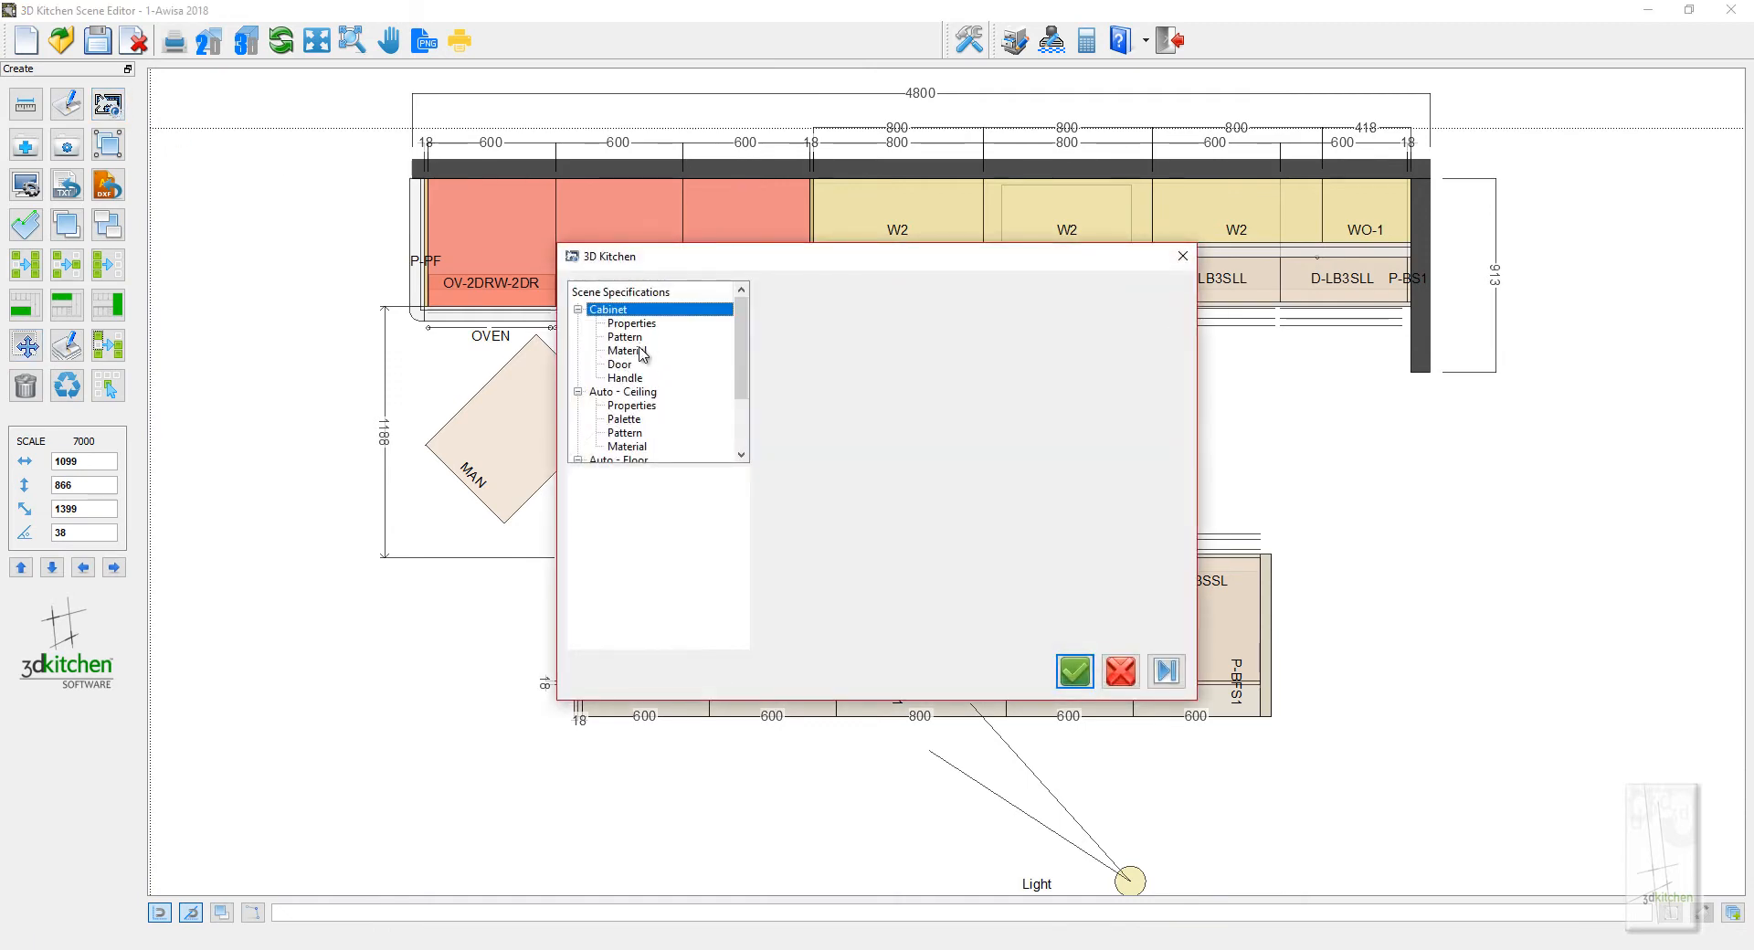
{"action": "left_click", "coordinate": [644, 351]}
{"action": "left_click_drag", "start_coordinate": [909, 331], "coordinate": [909, 350]}
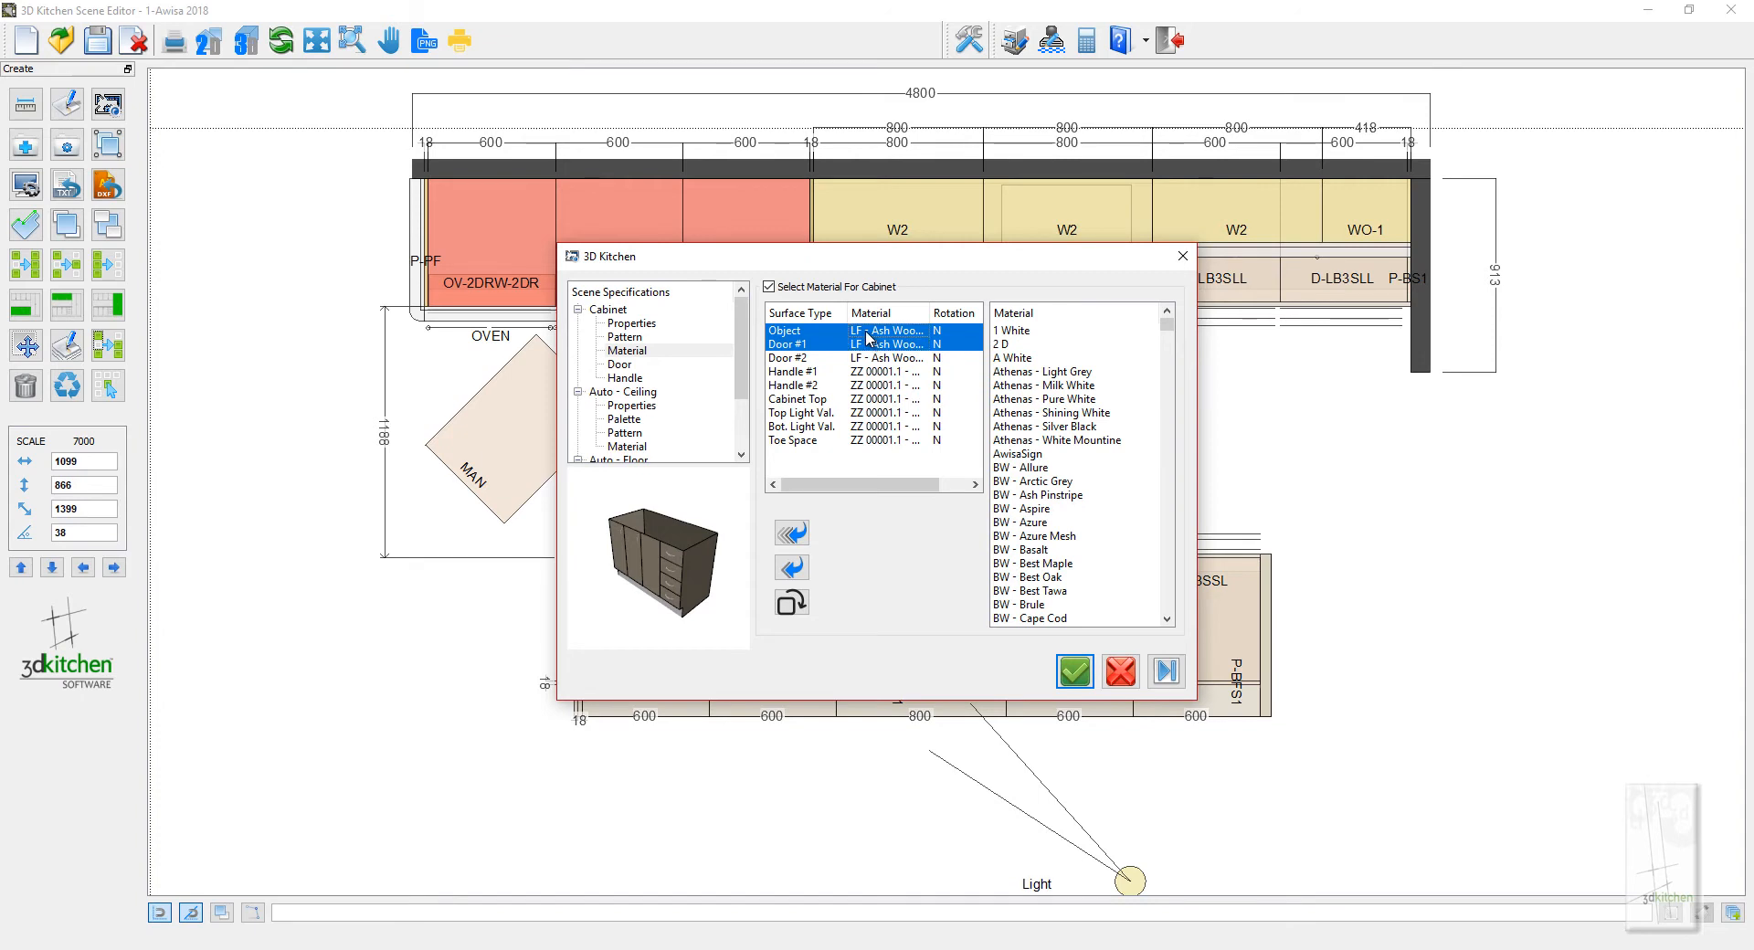
{"action": "left_click_drag", "start_coordinate": [855, 335], "coordinate": [851, 358]}
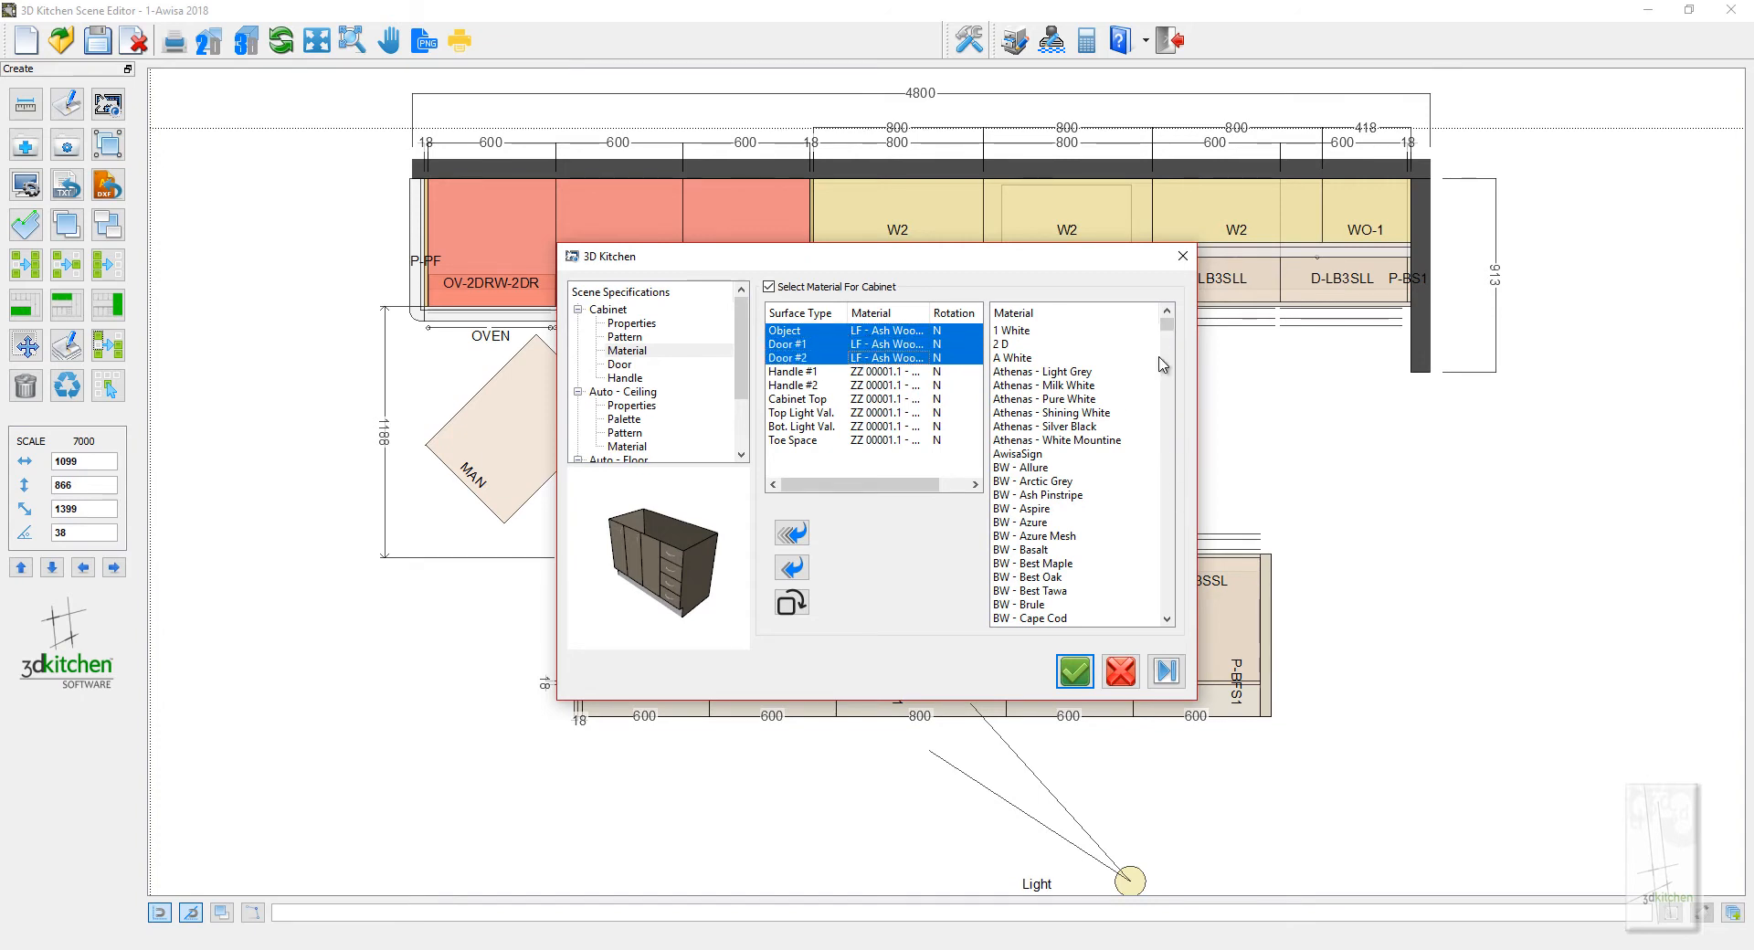
{"action": "left_click_drag", "start_coordinate": [1163, 333], "coordinate": [1185, 503]}
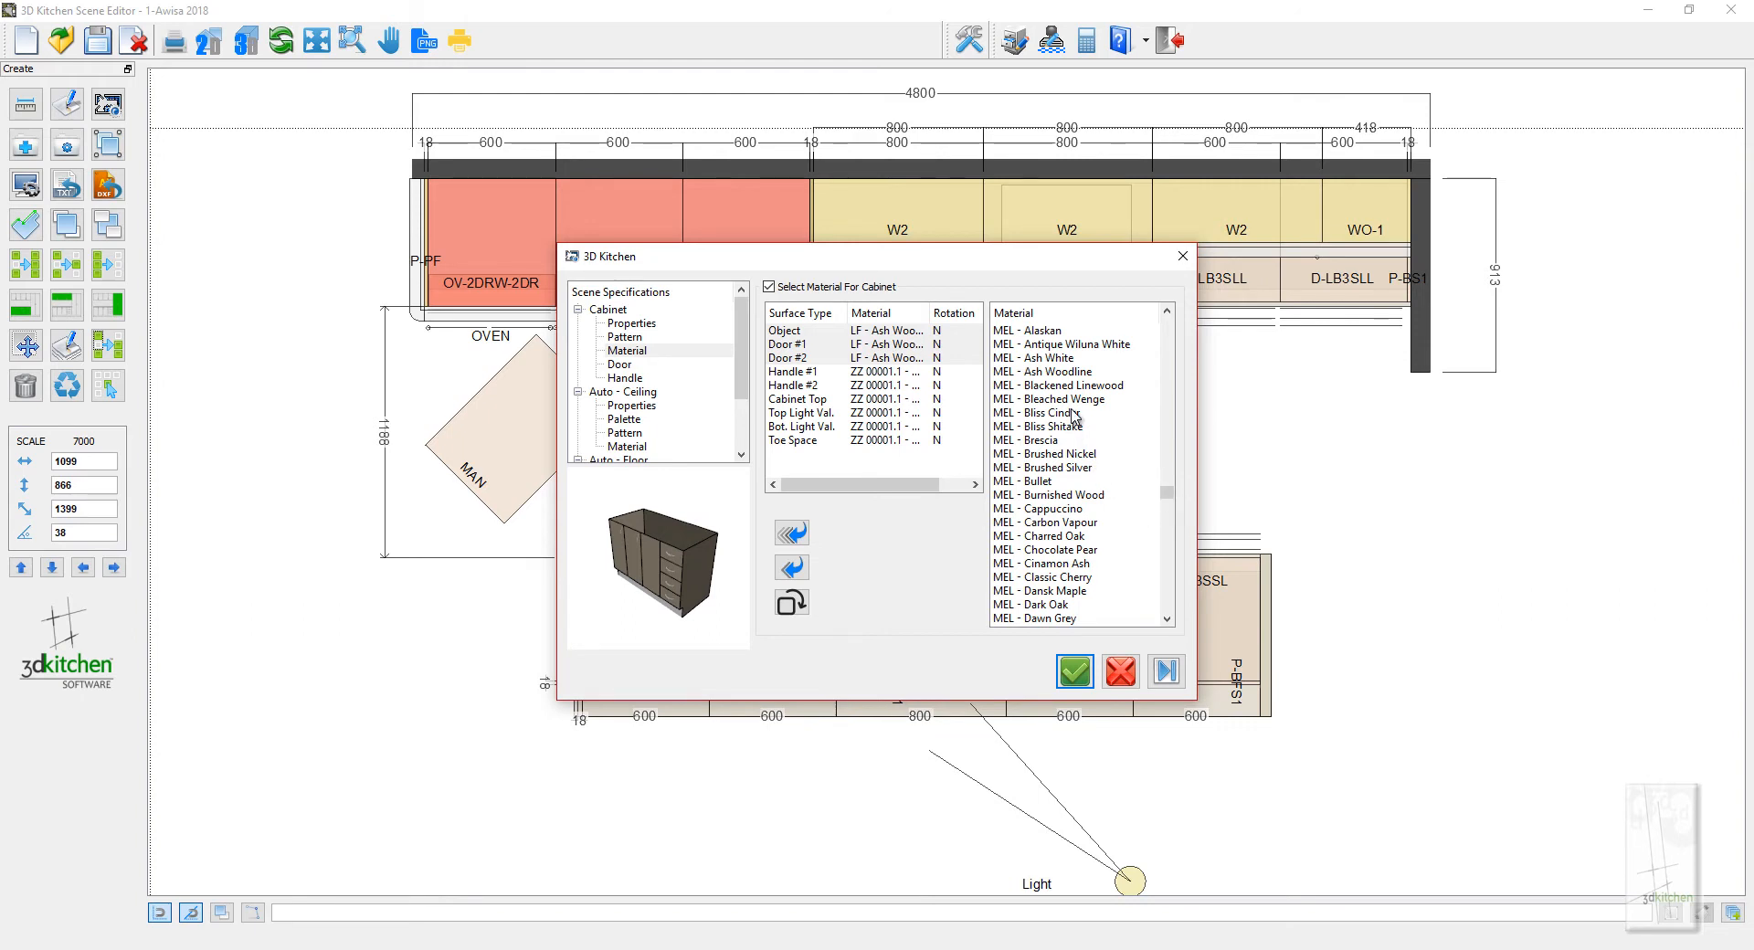
{"action": "scroll", "coordinate": [1073, 540], "scroll_direction": "down", "scroll_amount": 1}
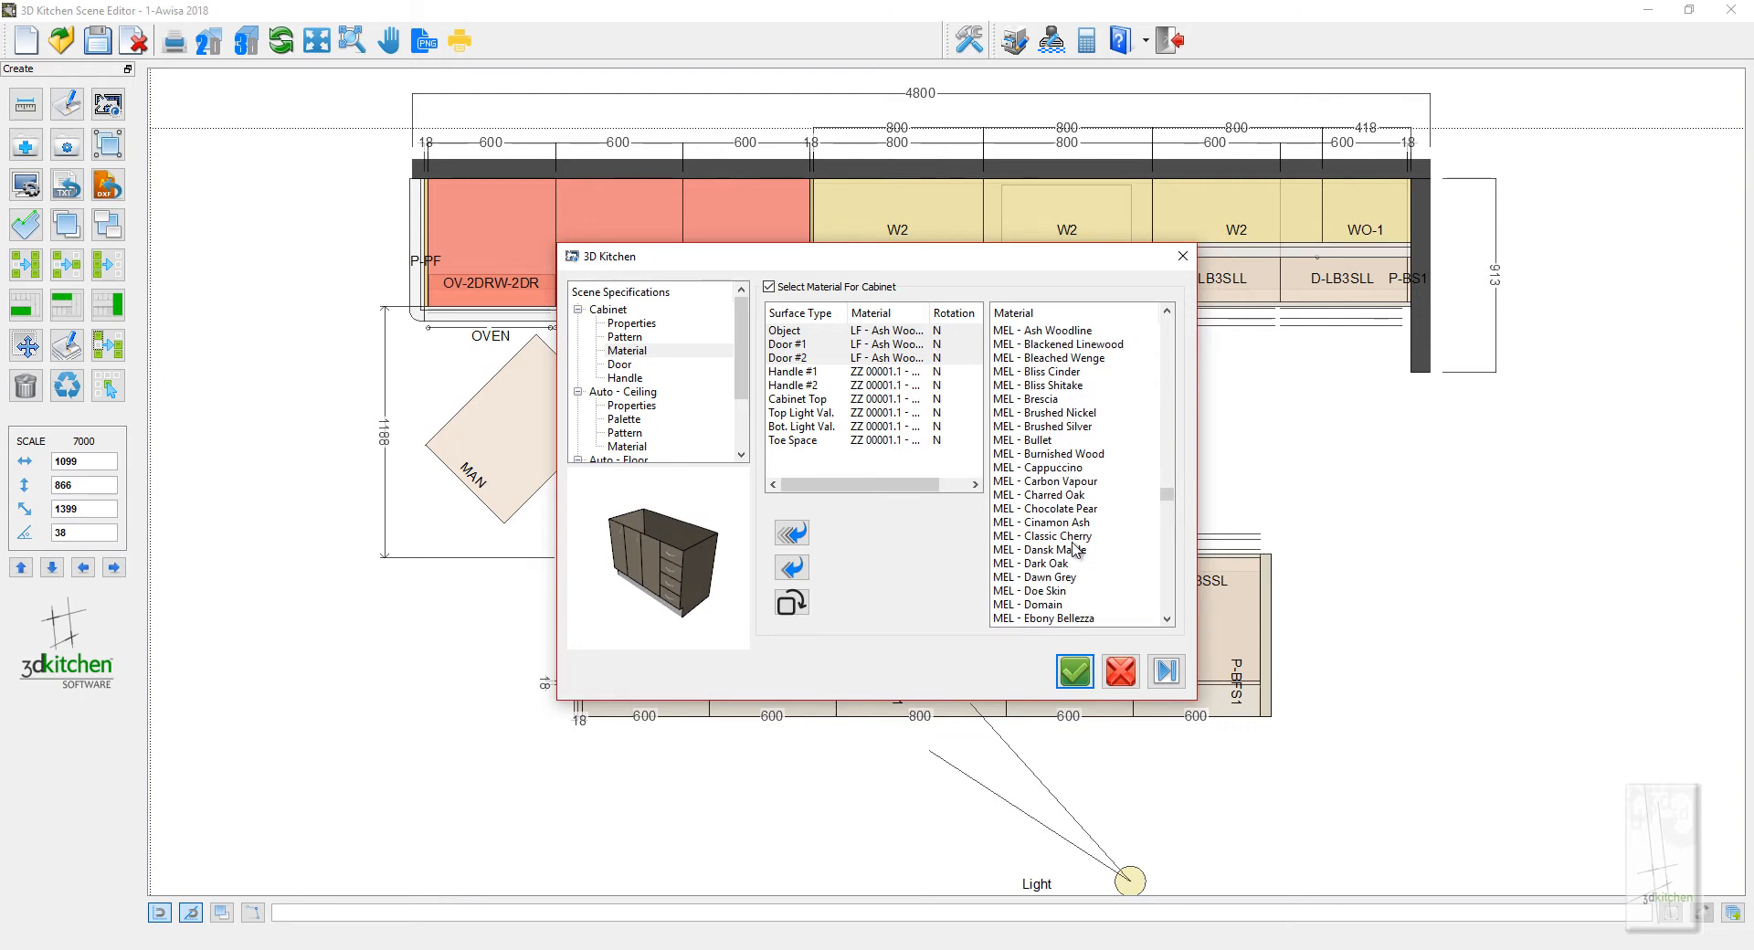
{"action": "left_click", "coordinate": [1080, 524]}
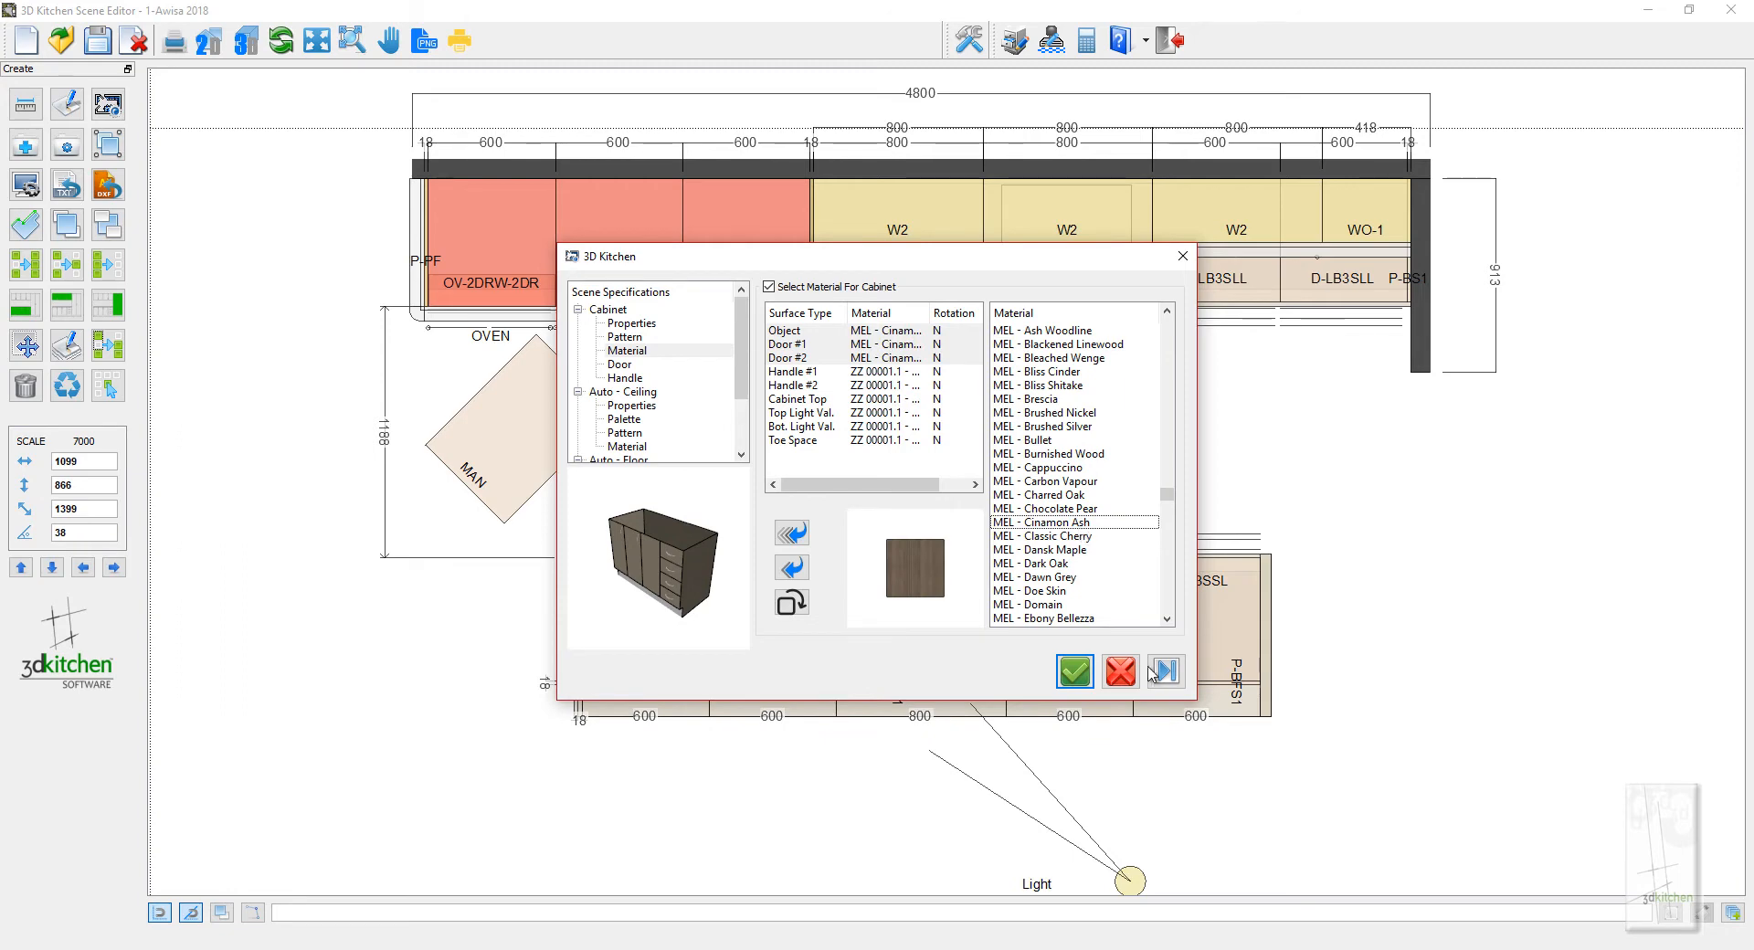
{"action": "left_click", "coordinate": [1154, 673]}
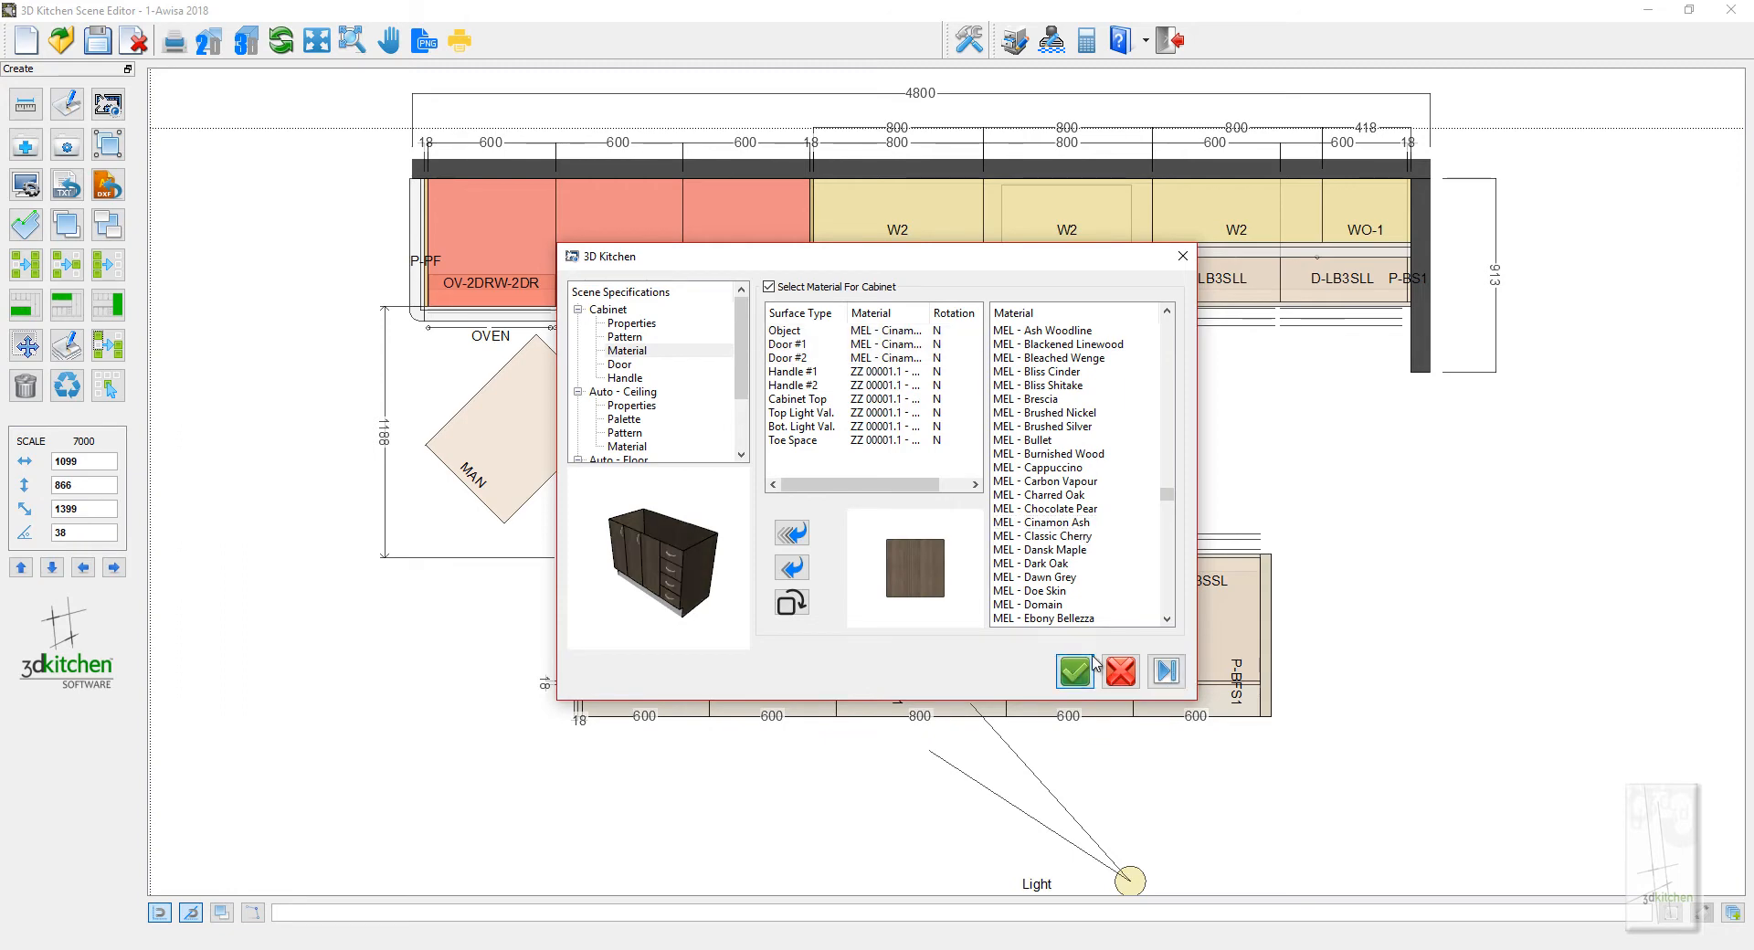
{"action": "left_click", "coordinate": [1088, 670]}
Render the kitchen in 3D and inspect the MEL - Cinamon Ash finish on the cabinets
{"action": "left_click", "coordinate": [246, 41]}
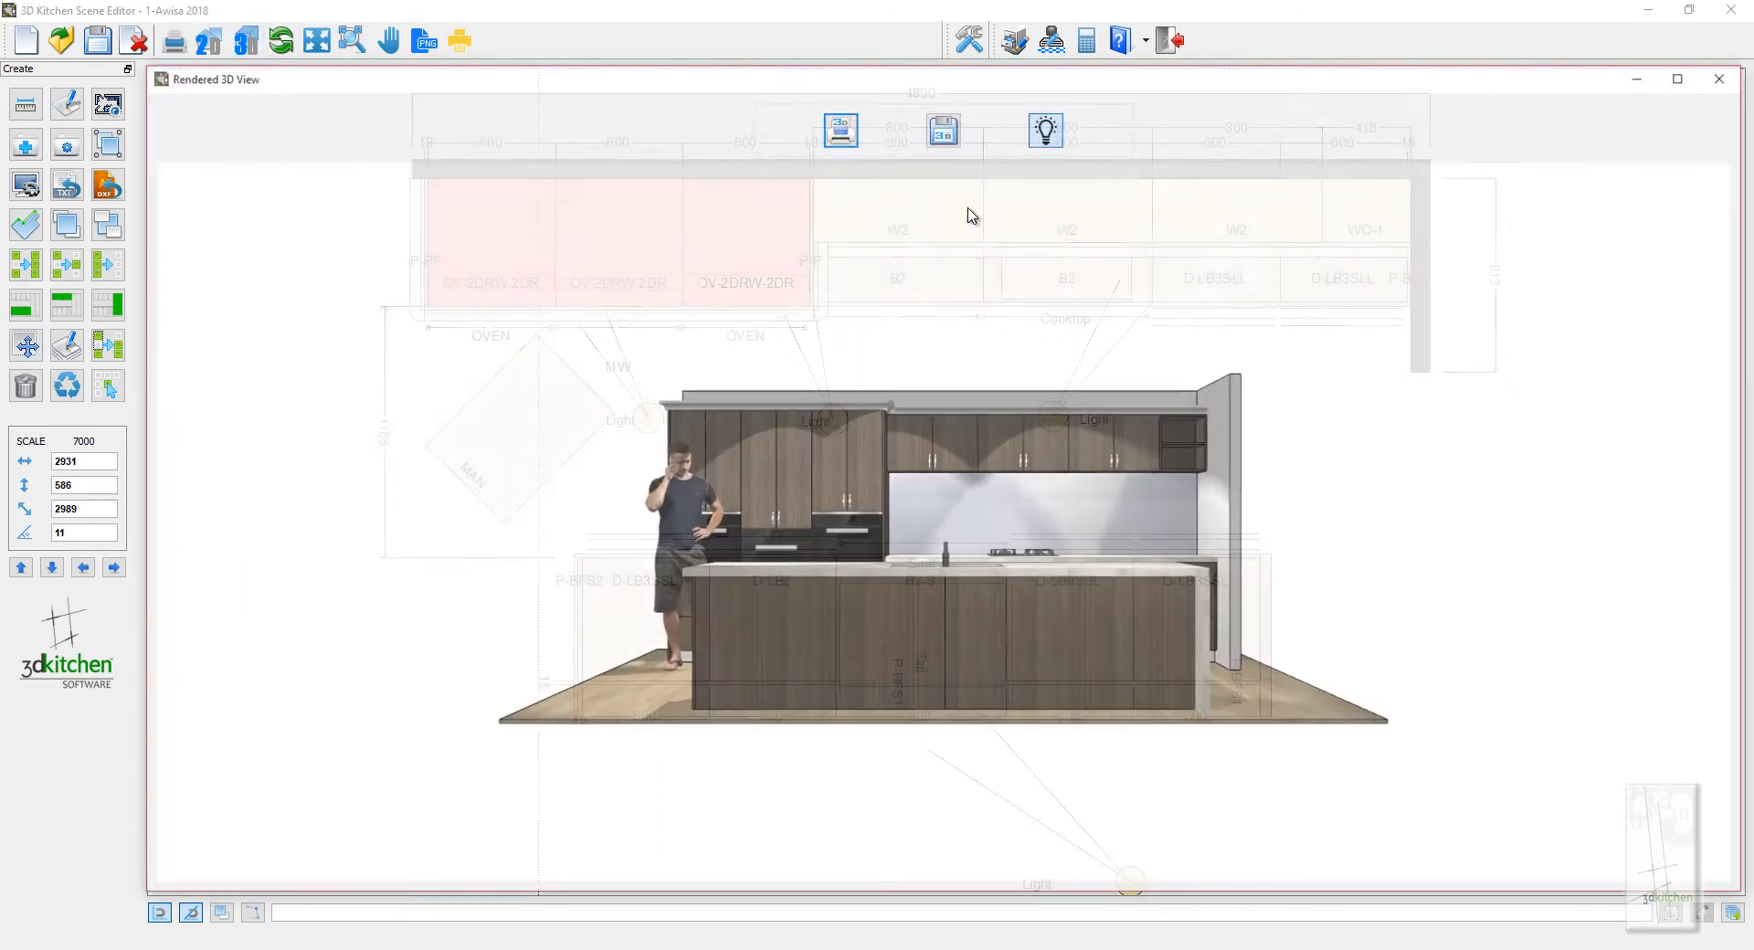
{"action": "double_click", "coordinate": [922, 86]}
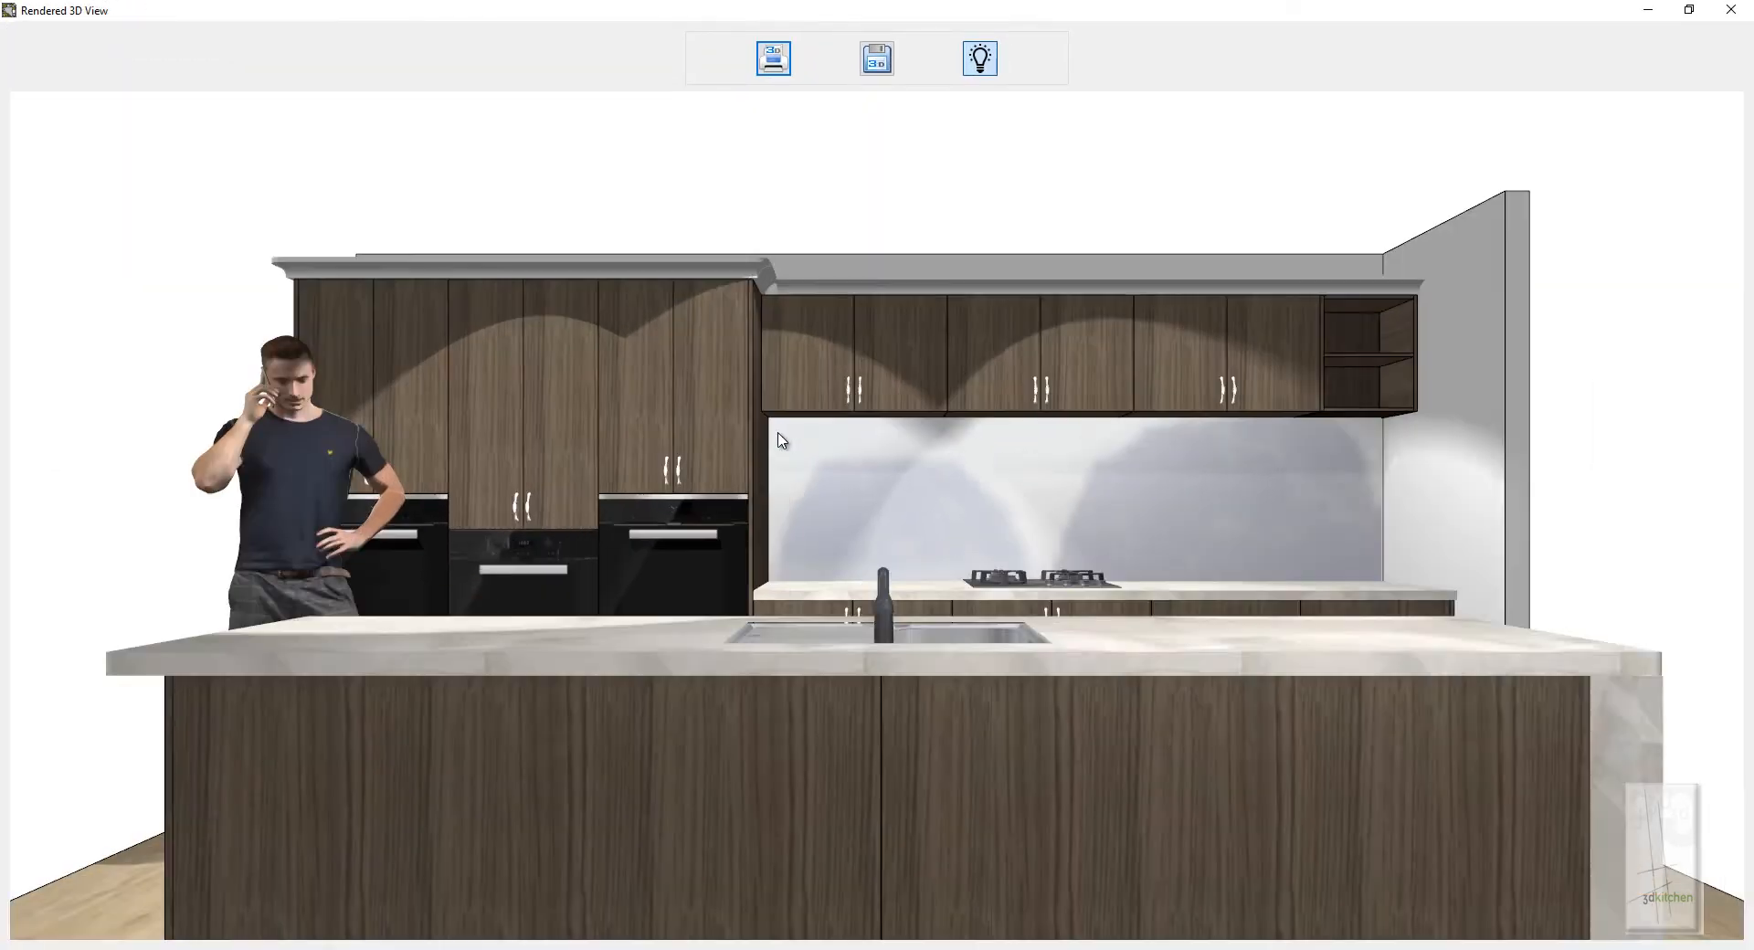
{"action": "scroll", "coordinate": [781, 440], "scroll_direction": "up", "scroll_amount": 4}
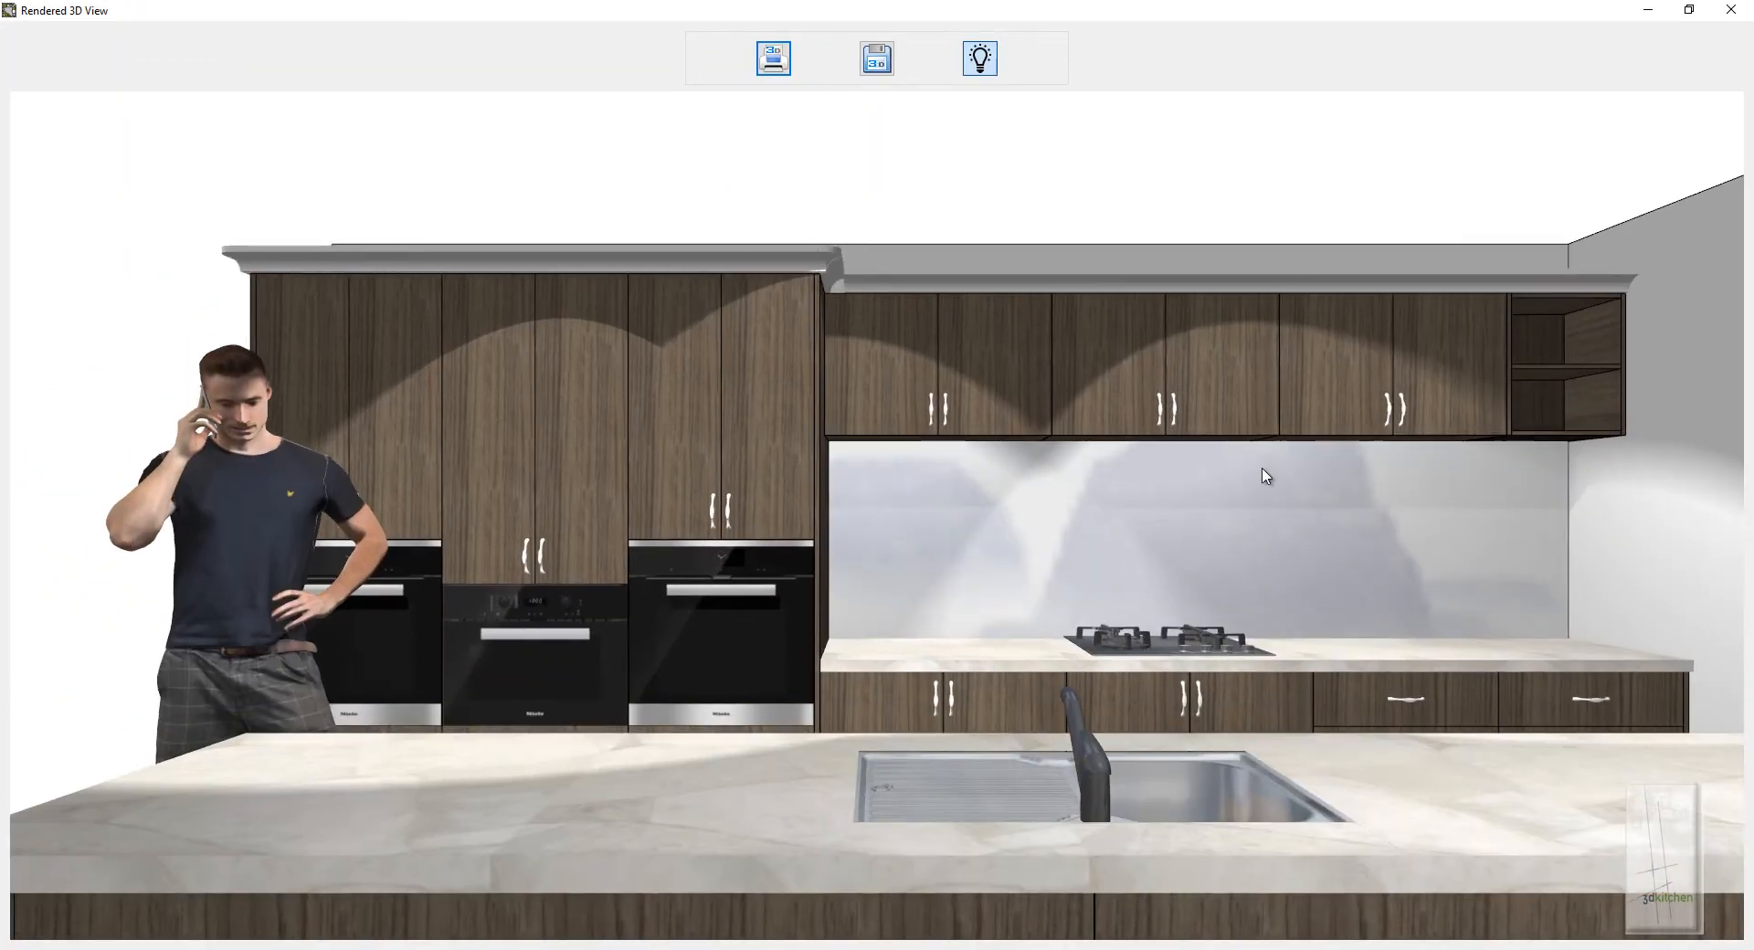
{"action": "left_click_drag", "start_coordinate": [1283, 530], "coordinate": [1245, 519]}
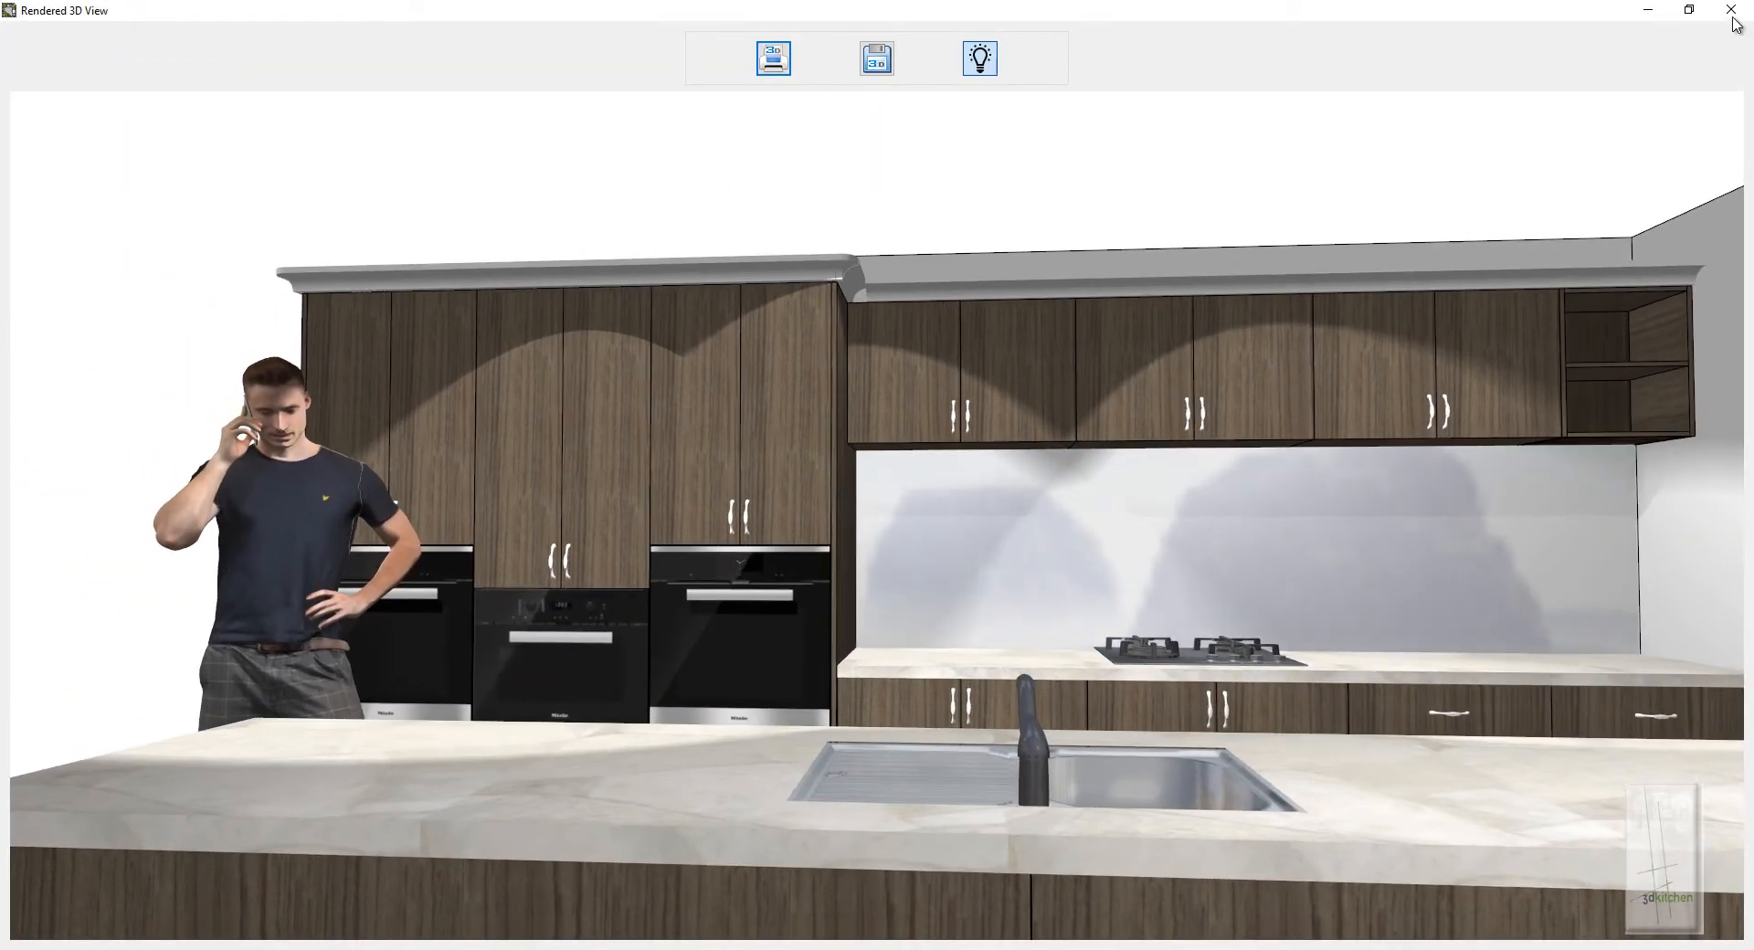
{"action": "left_click", "coordinate": [1730, 11]}
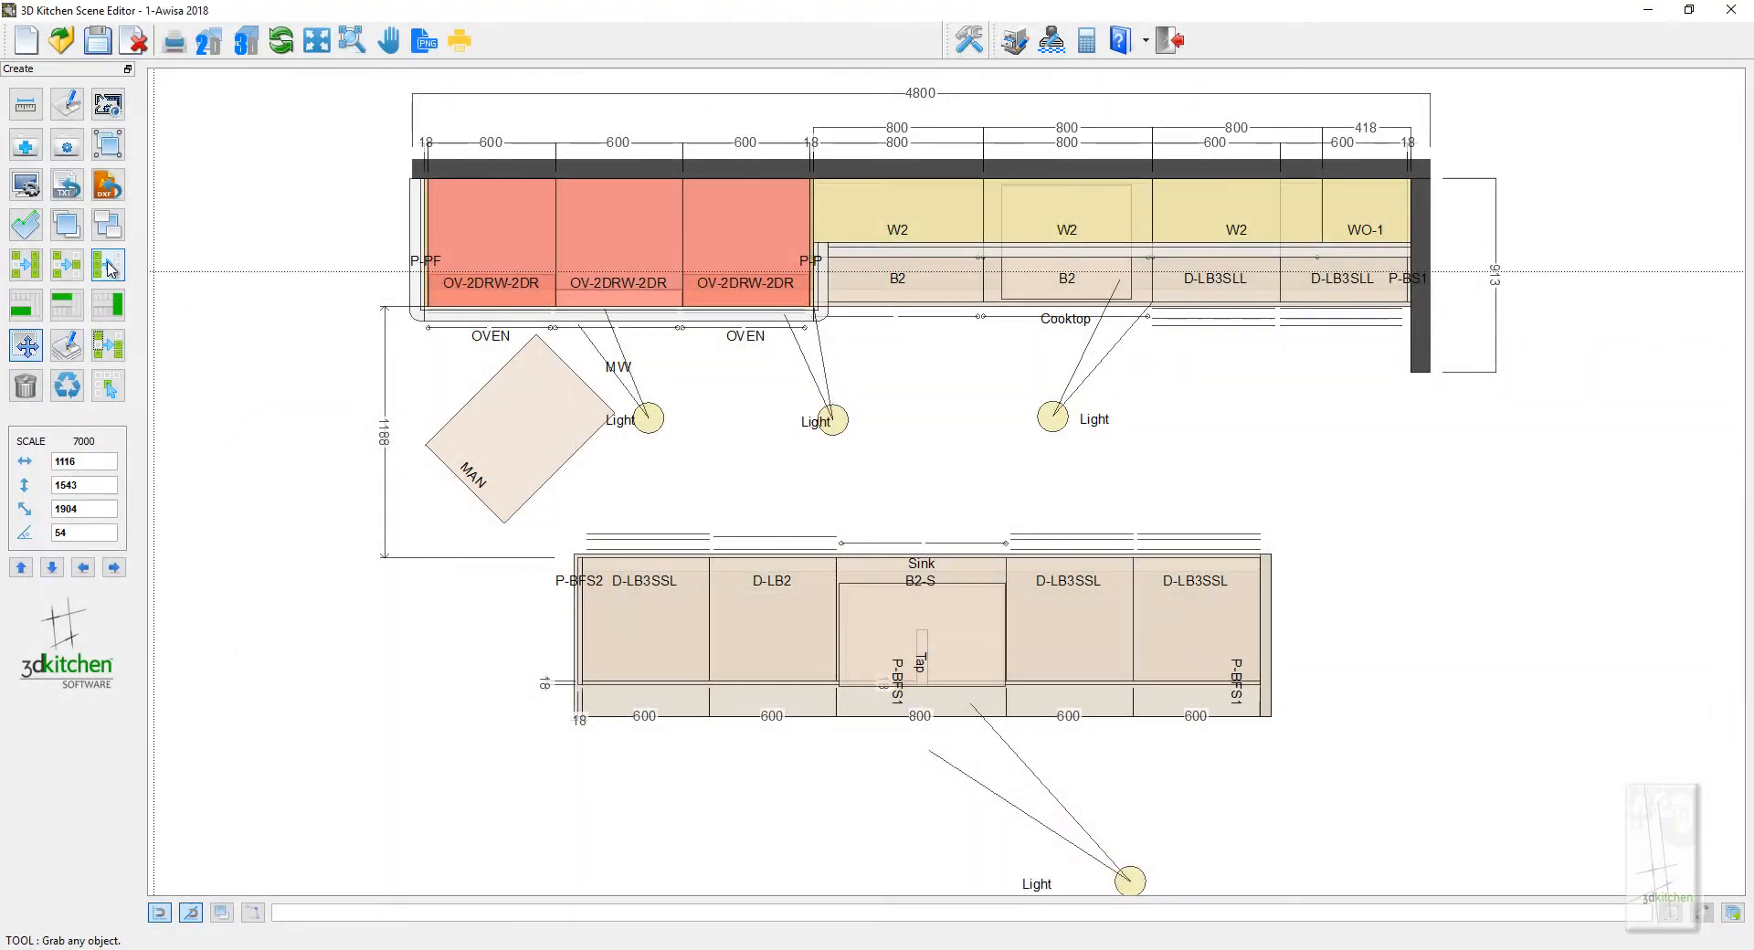
Turn on material rotation for Object, Door #1 and Door #2 in the scene's cabinet specifications
{"action": "left_click", "coordinate": [112, 112]}
{"action": "left_click", "coordinate": [612, 324]}
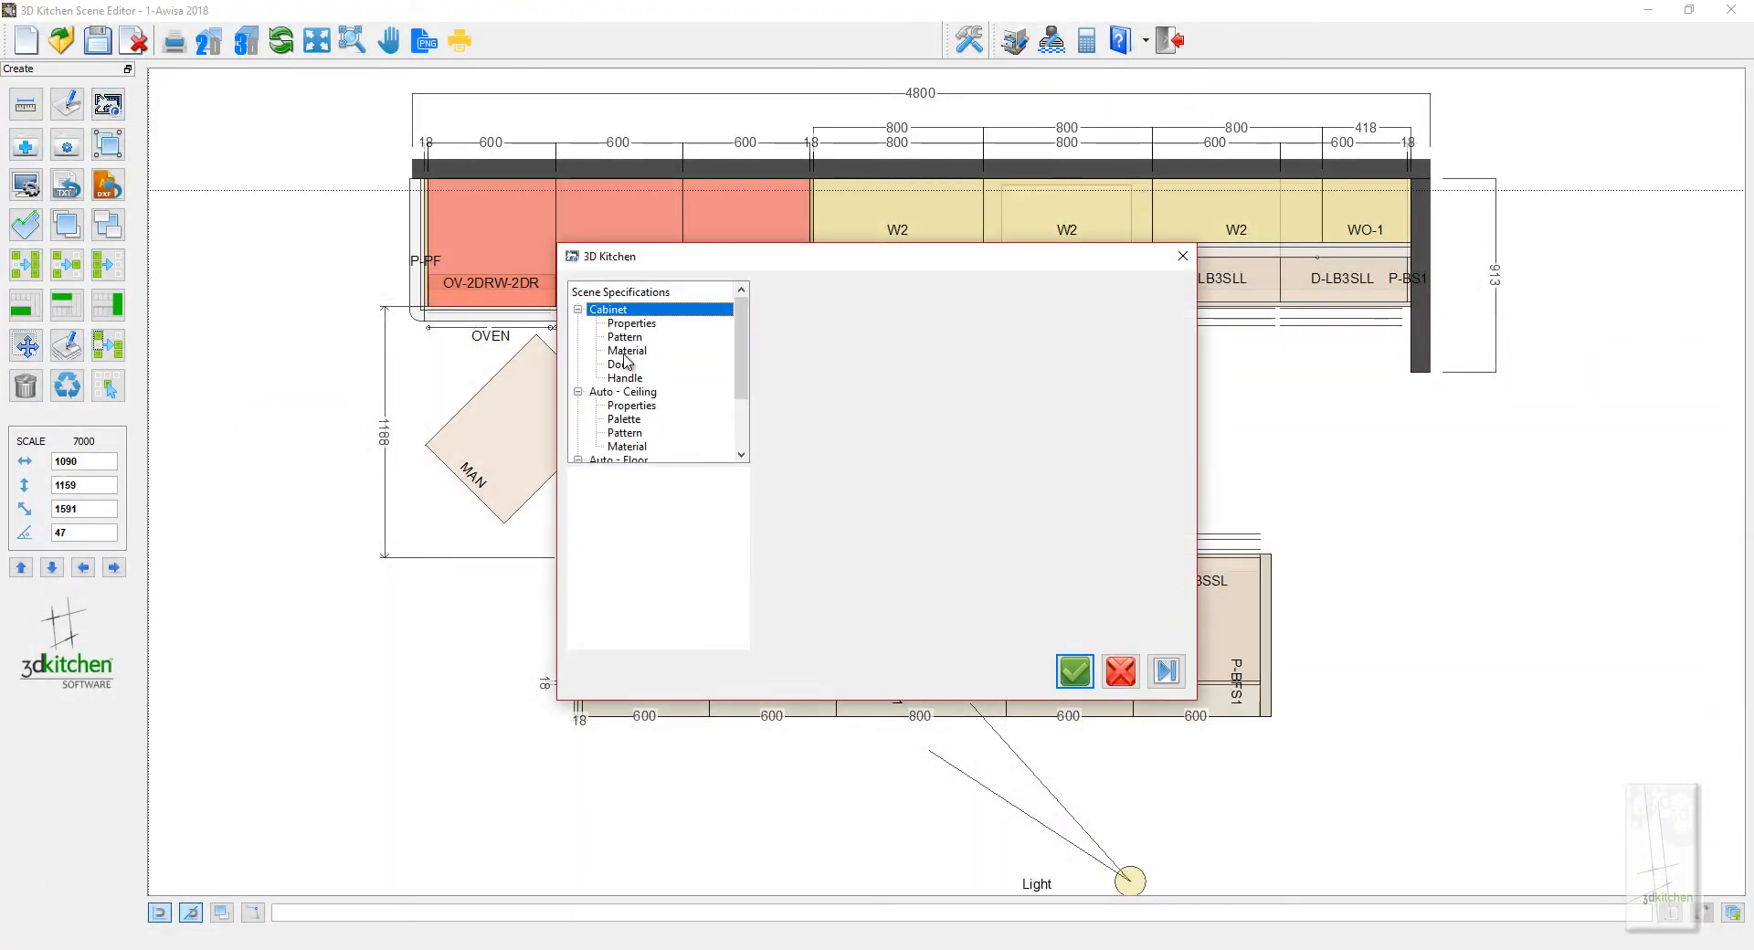
{"action": "left_click", "coordinate": [627, 352]}
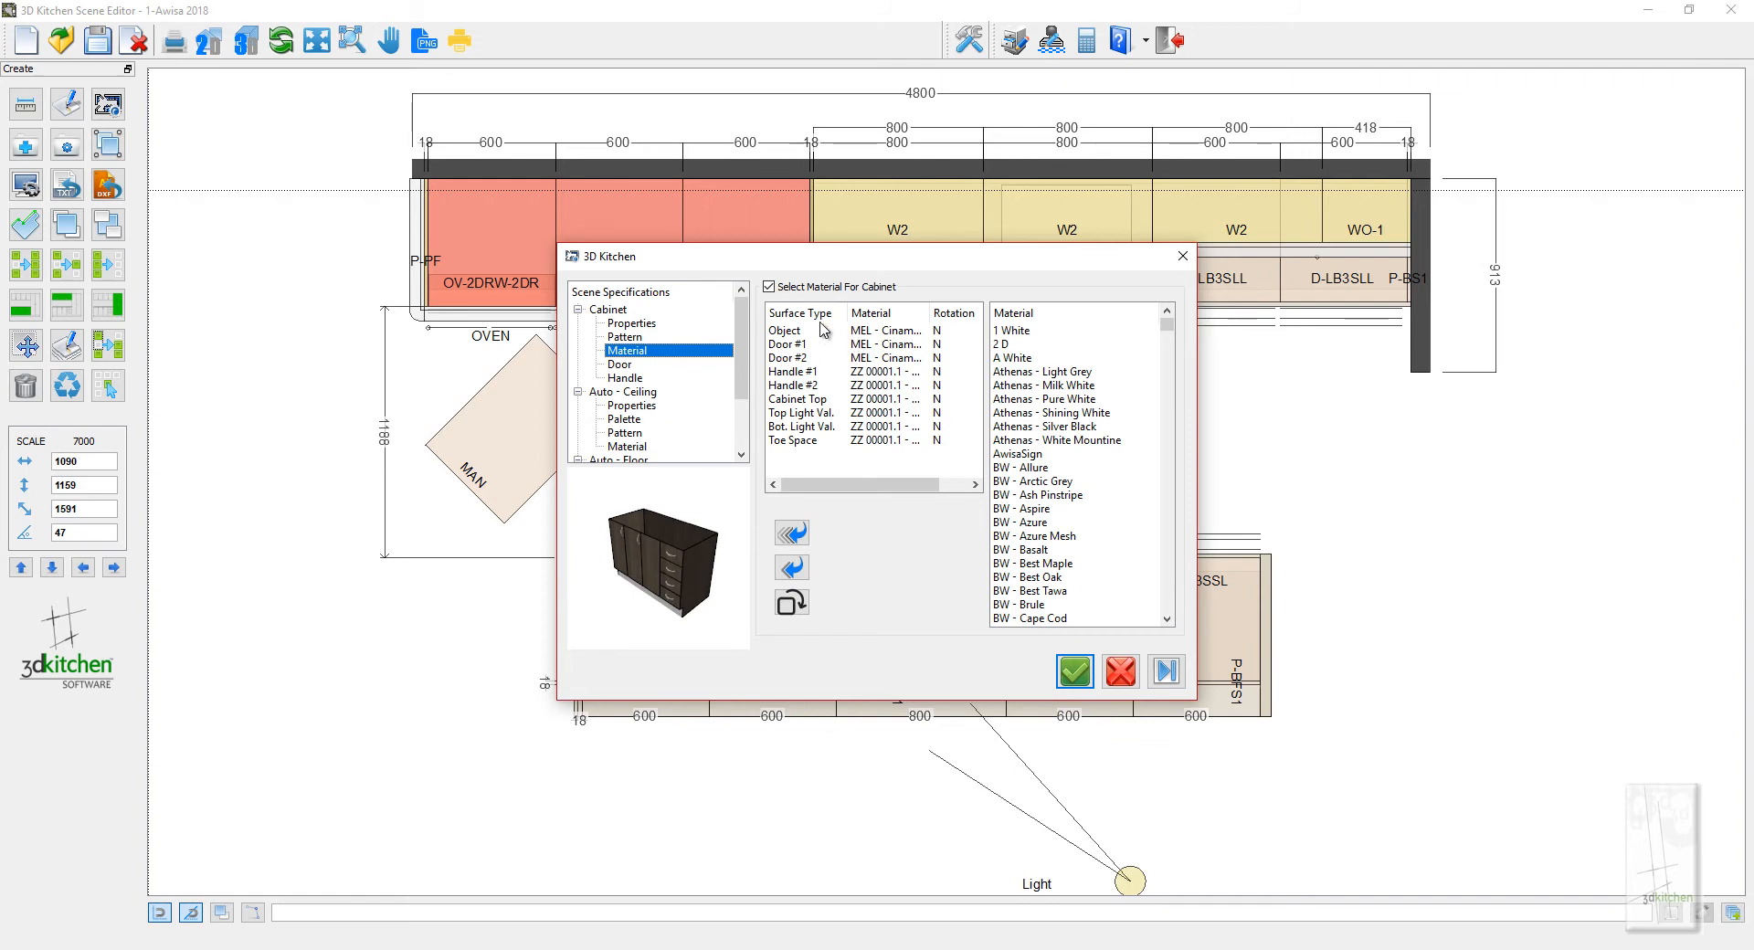
{"action": "left_click_drag", "start_coordinate": [801, 330], "coordinate": [801, 359]}
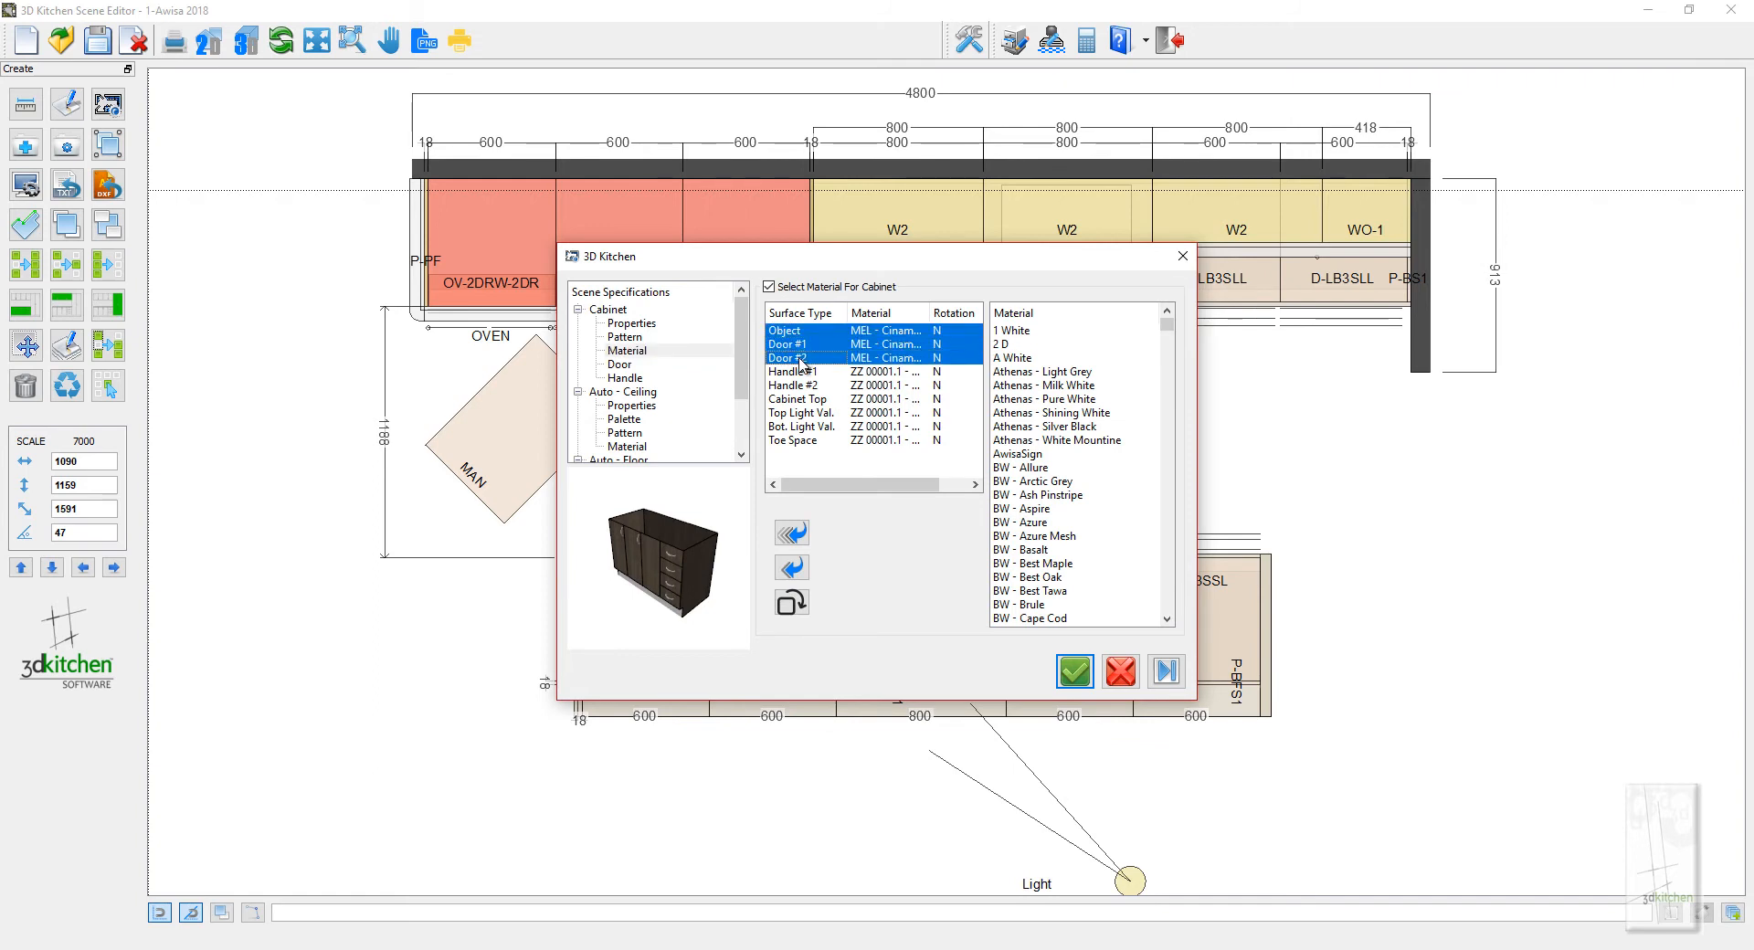
{"action": "left_click", "coordinate": [791, 602]}
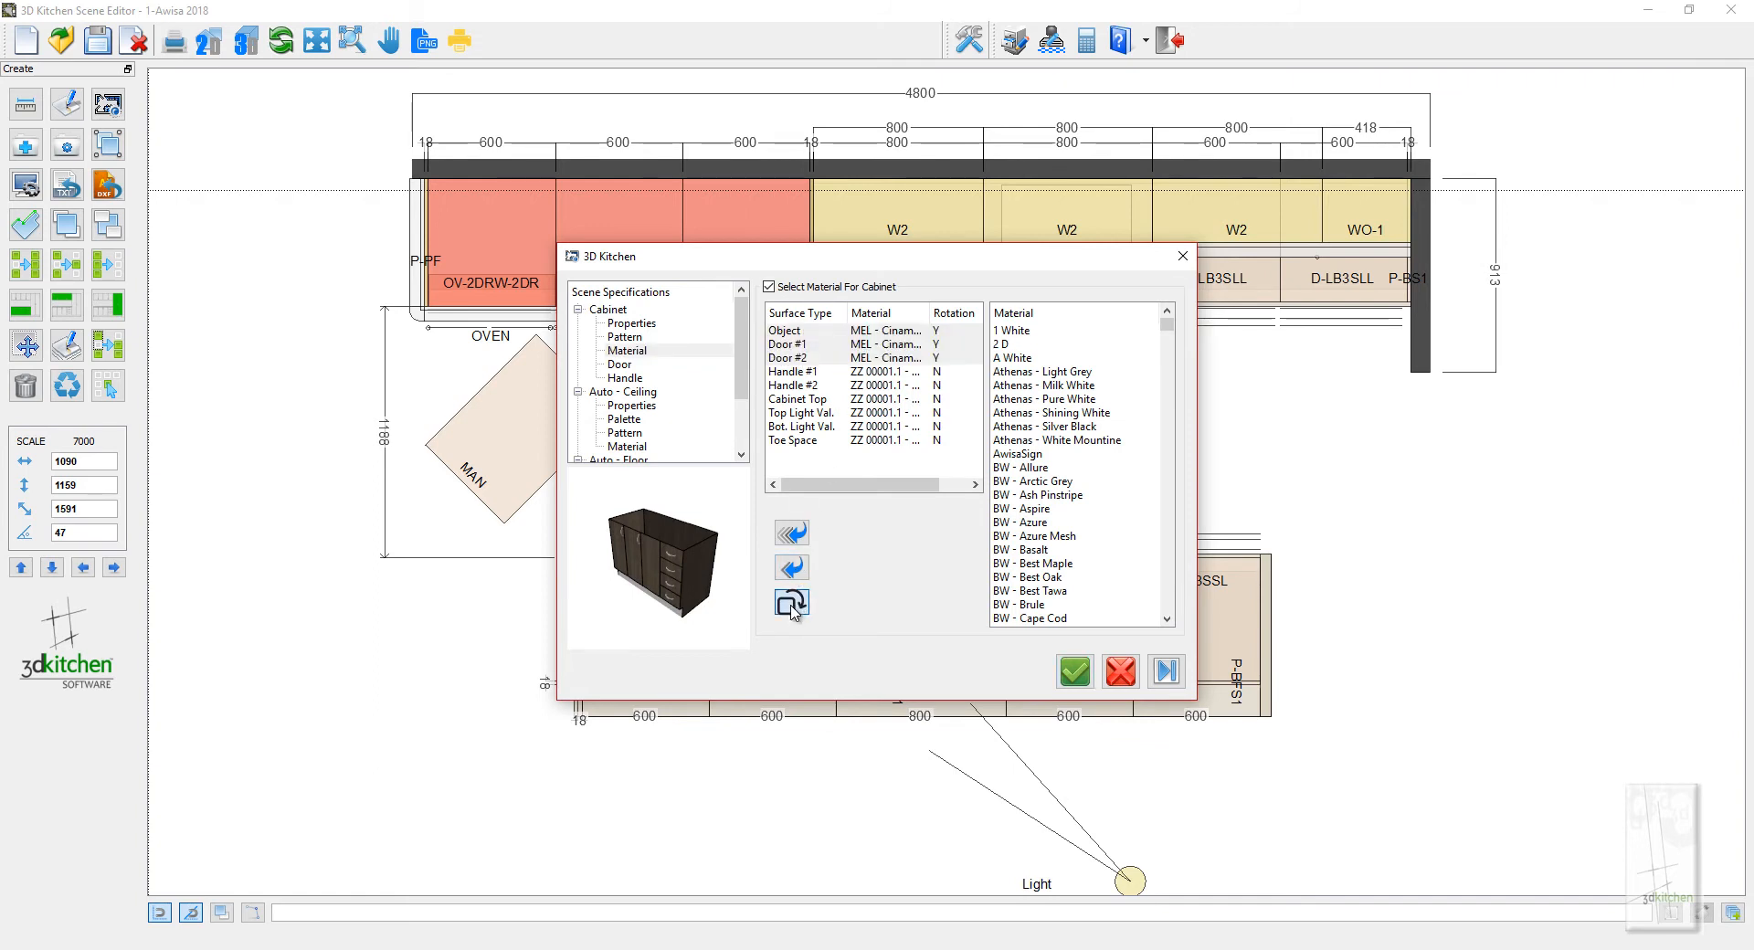
{"action": "left_click", "coordinate": [1075, 672]}
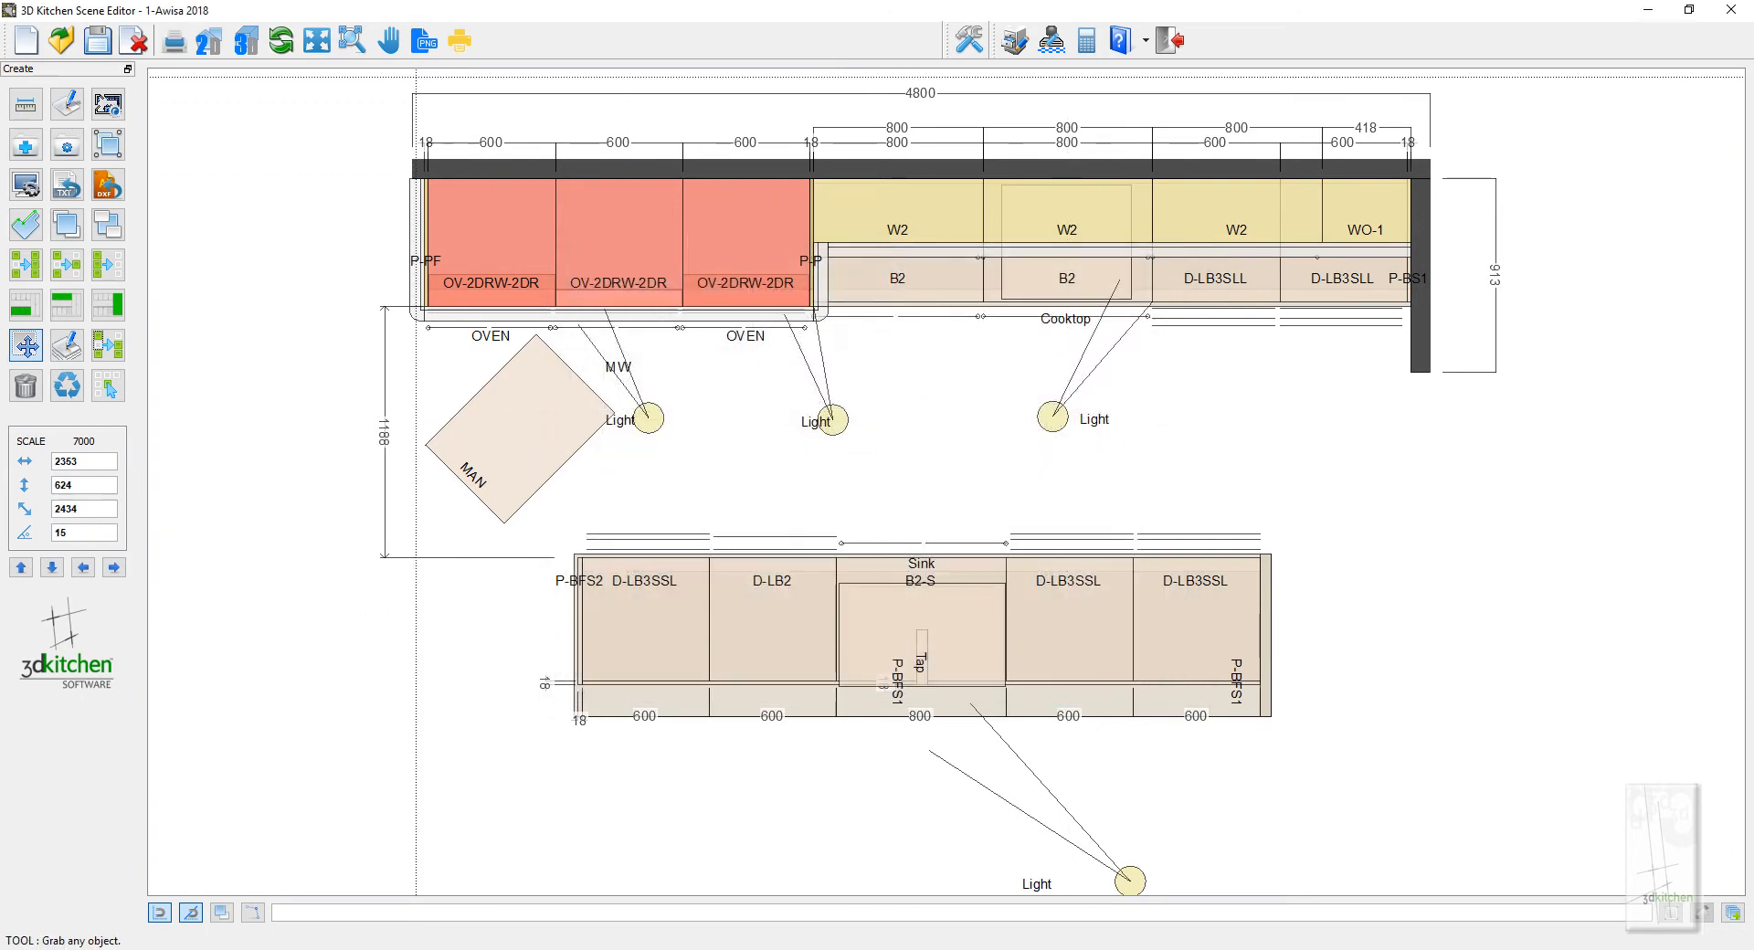
Render the kitchen in 3D and check the rotated grain direction across all cabinets
{"action": "left_click", "coordinate": [247, 41]}
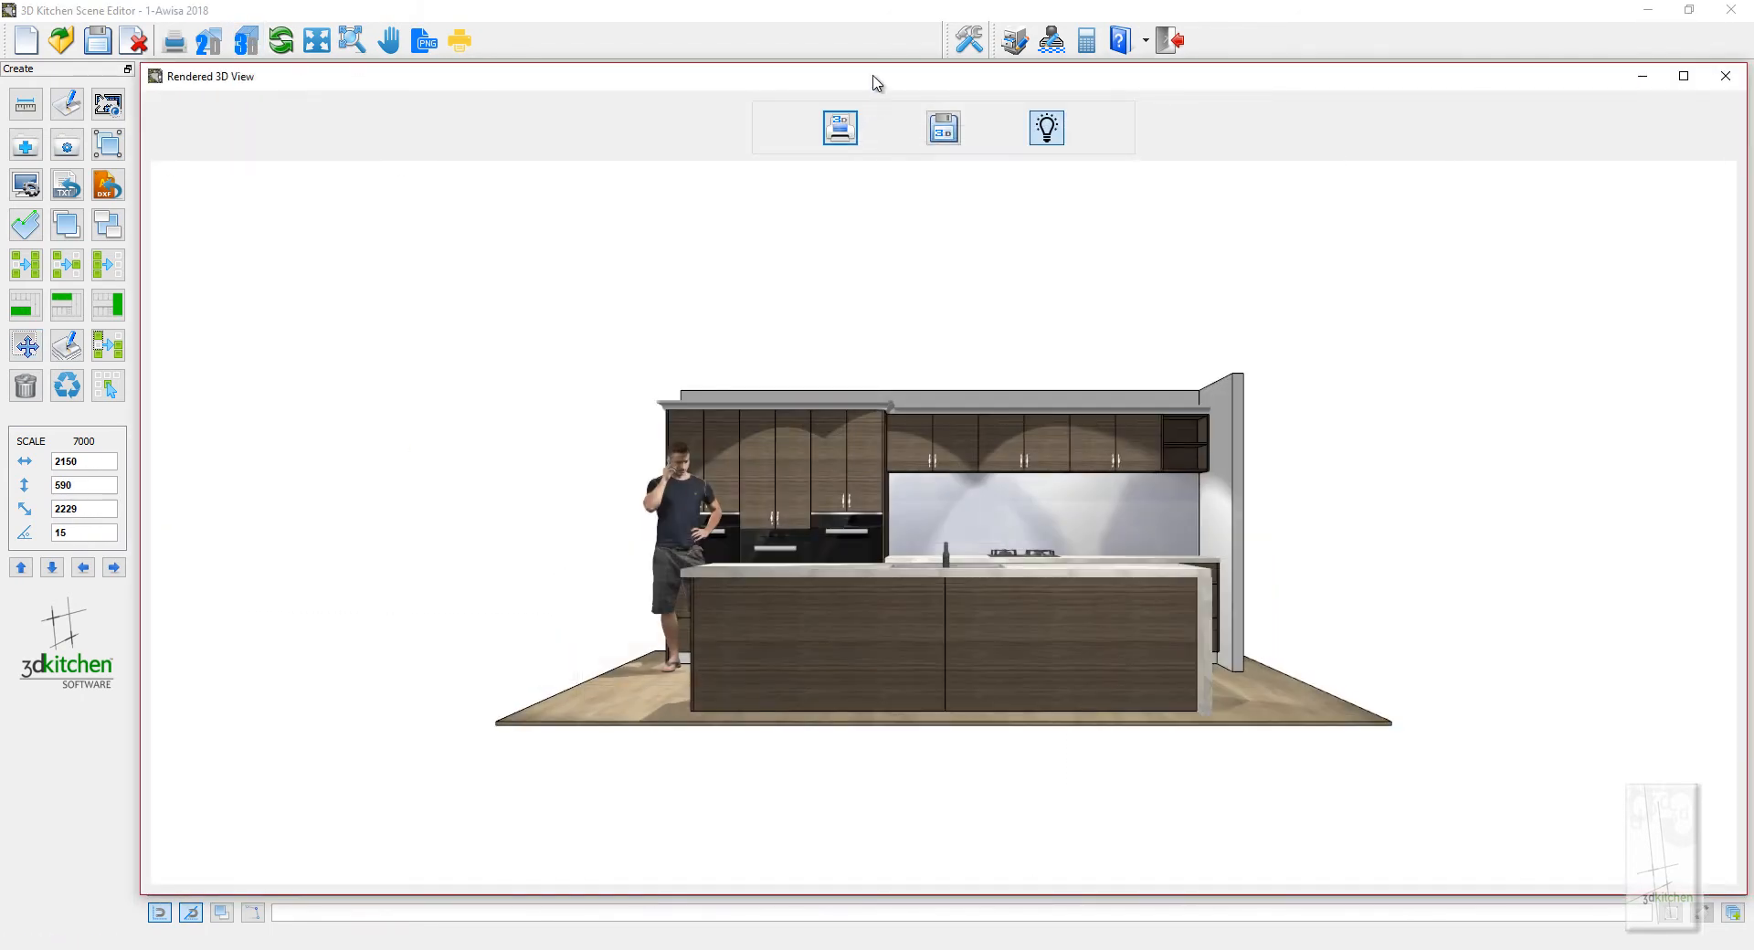
{"action": "scroll", "coordinate": [698, 429], "scroll_direction": "up", "scroll_amount": 6}
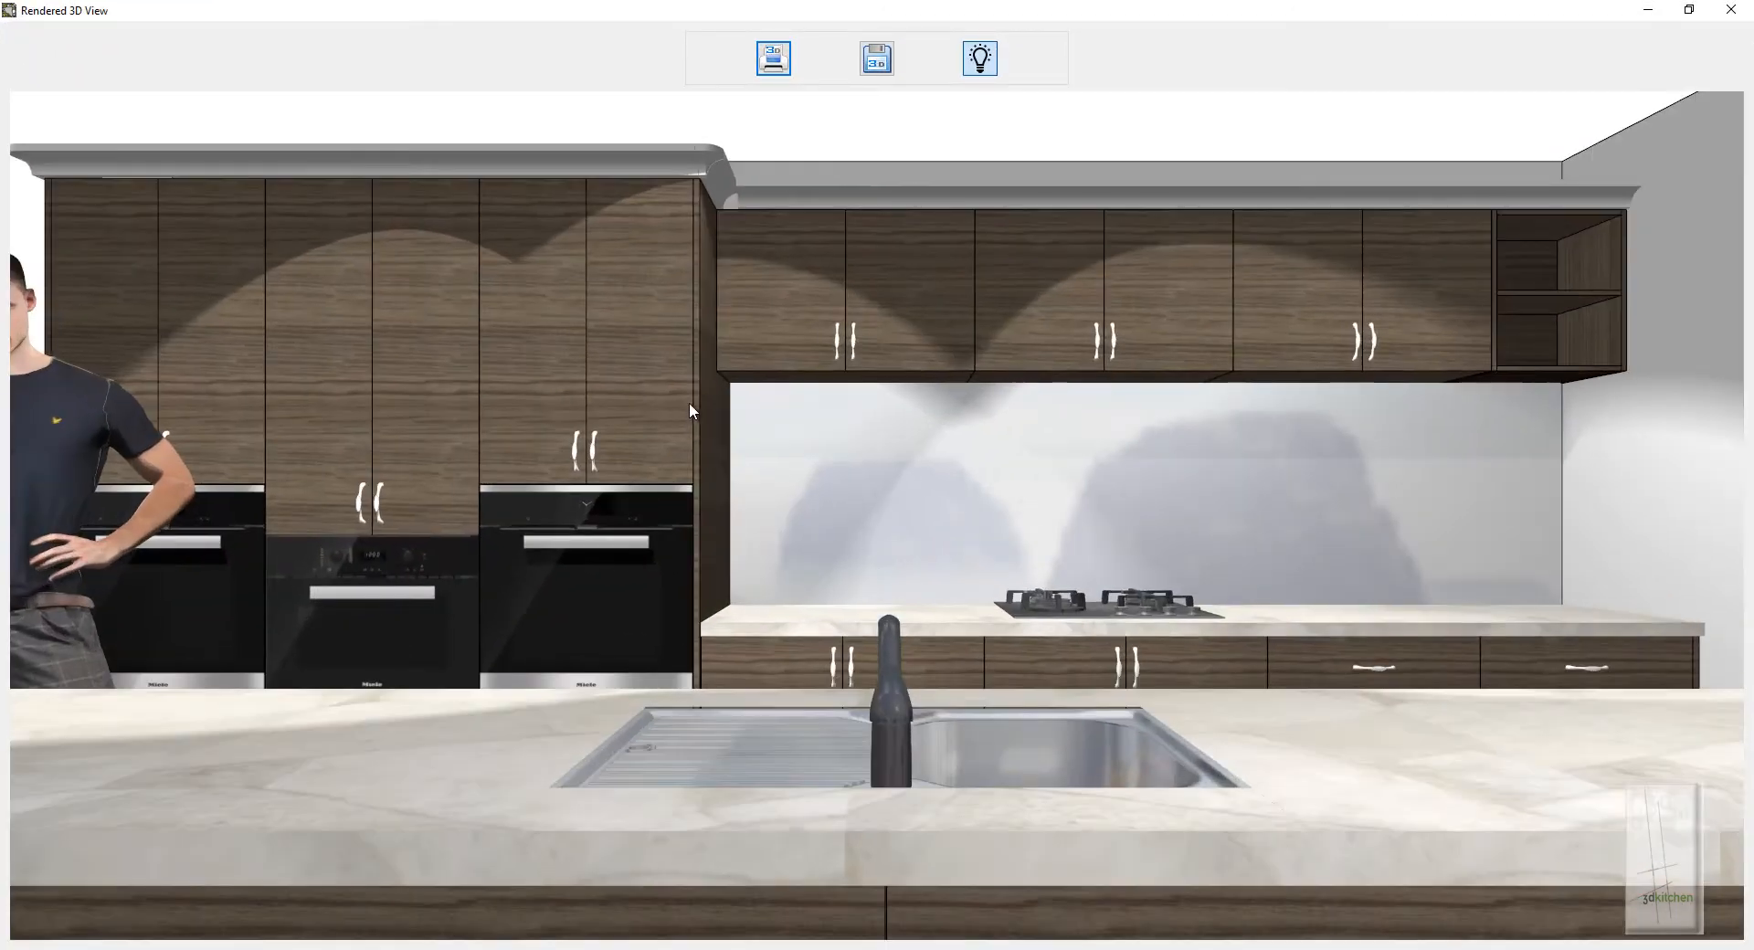
{"action": "scroll", "coordinate": [703, 380], "scroll_direction": "up", "scroll_amount": 2}
{"action": "middle_click_drag", "start_coordinate": [699, 392], "coordinate": [1211, 203]}
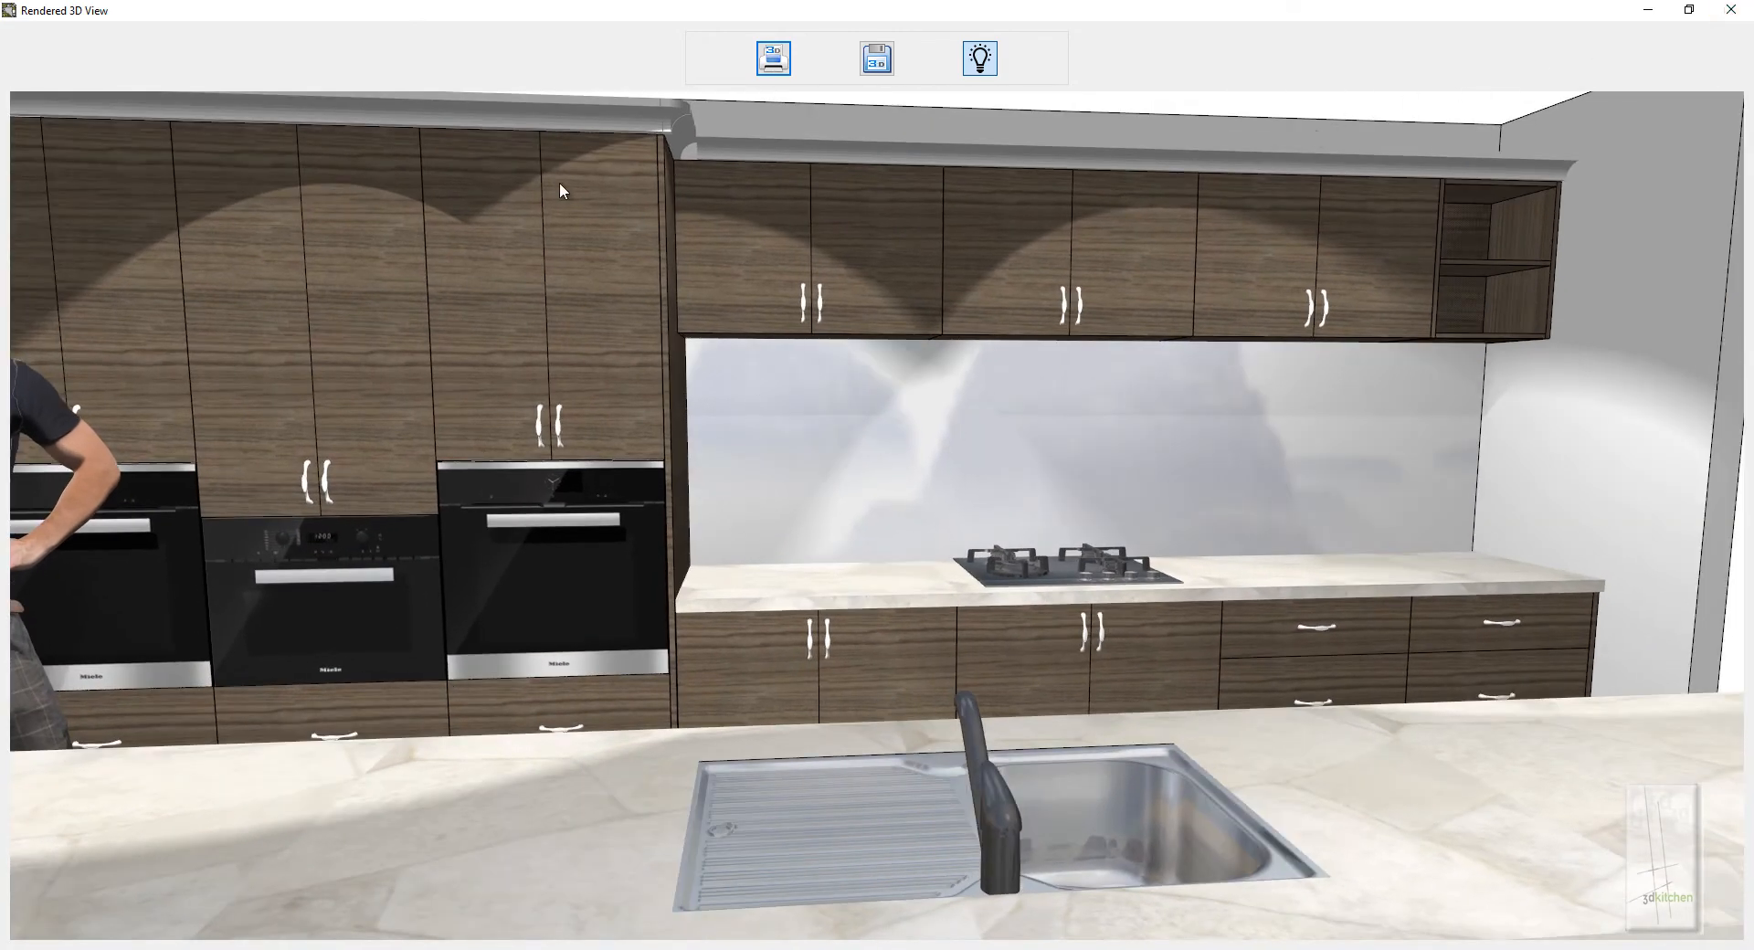
{"action": "left_click", "coordinate": [1732, 10]}
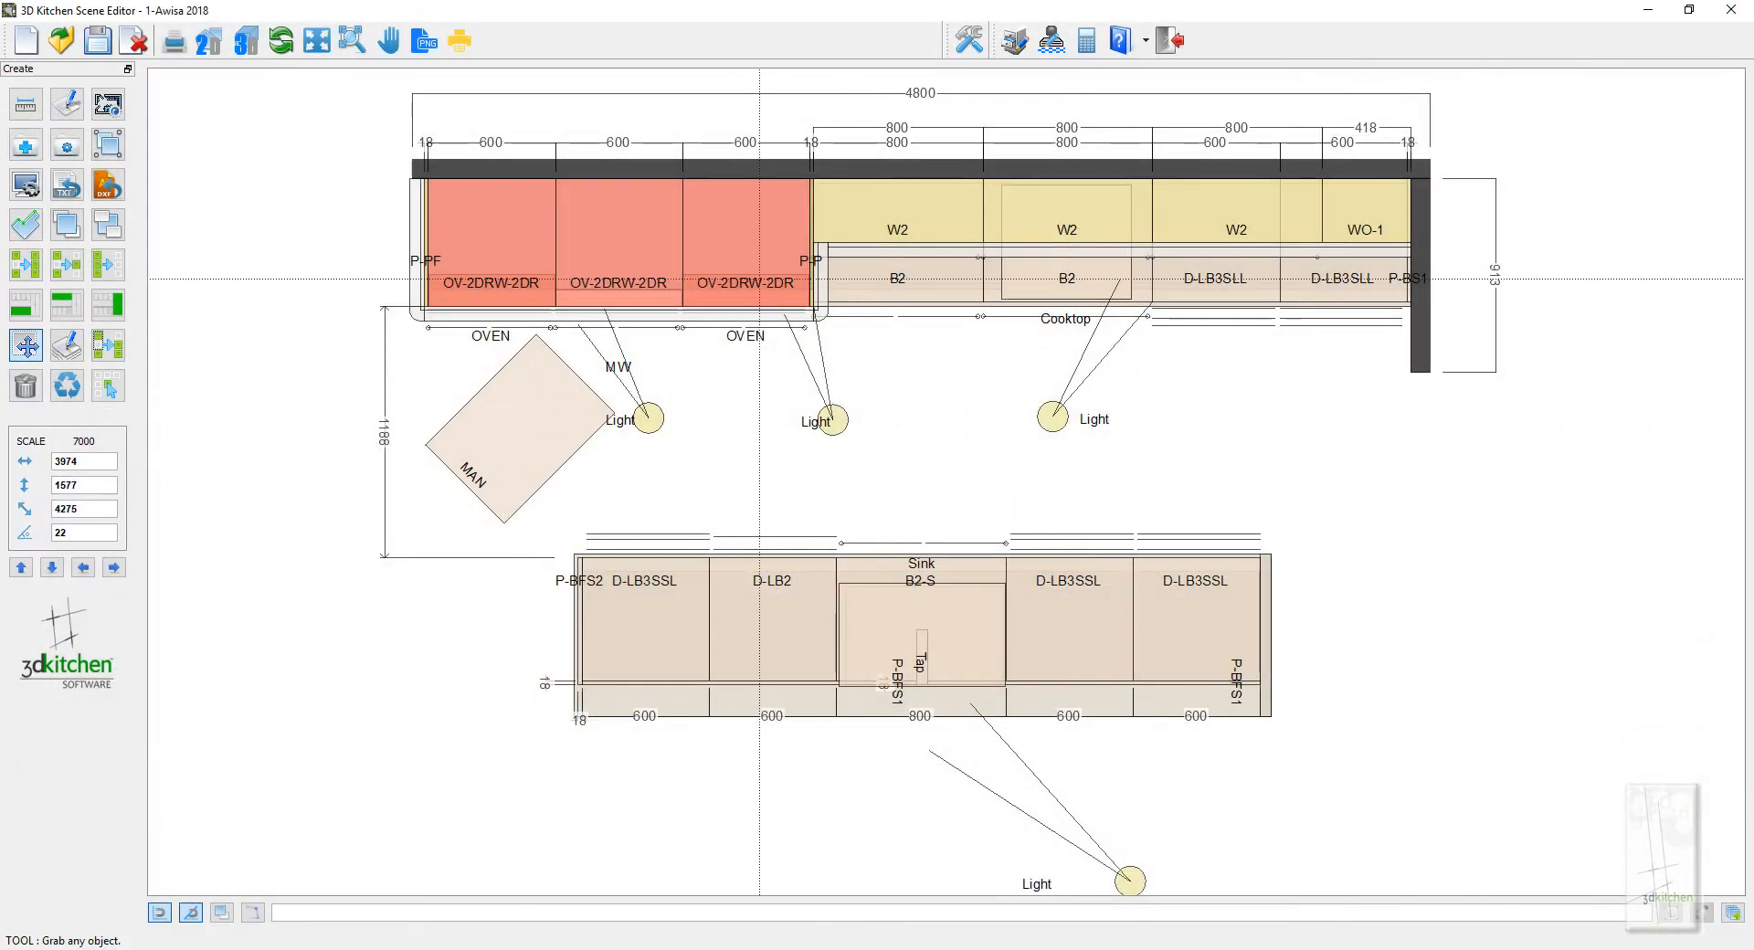
Give the rightmost oven cabinet local MEL - Cinamon Ash material on Object, Door #1 and Door #2 with rotation off
{"action": "double_click", "coordinate": [742, 257]}
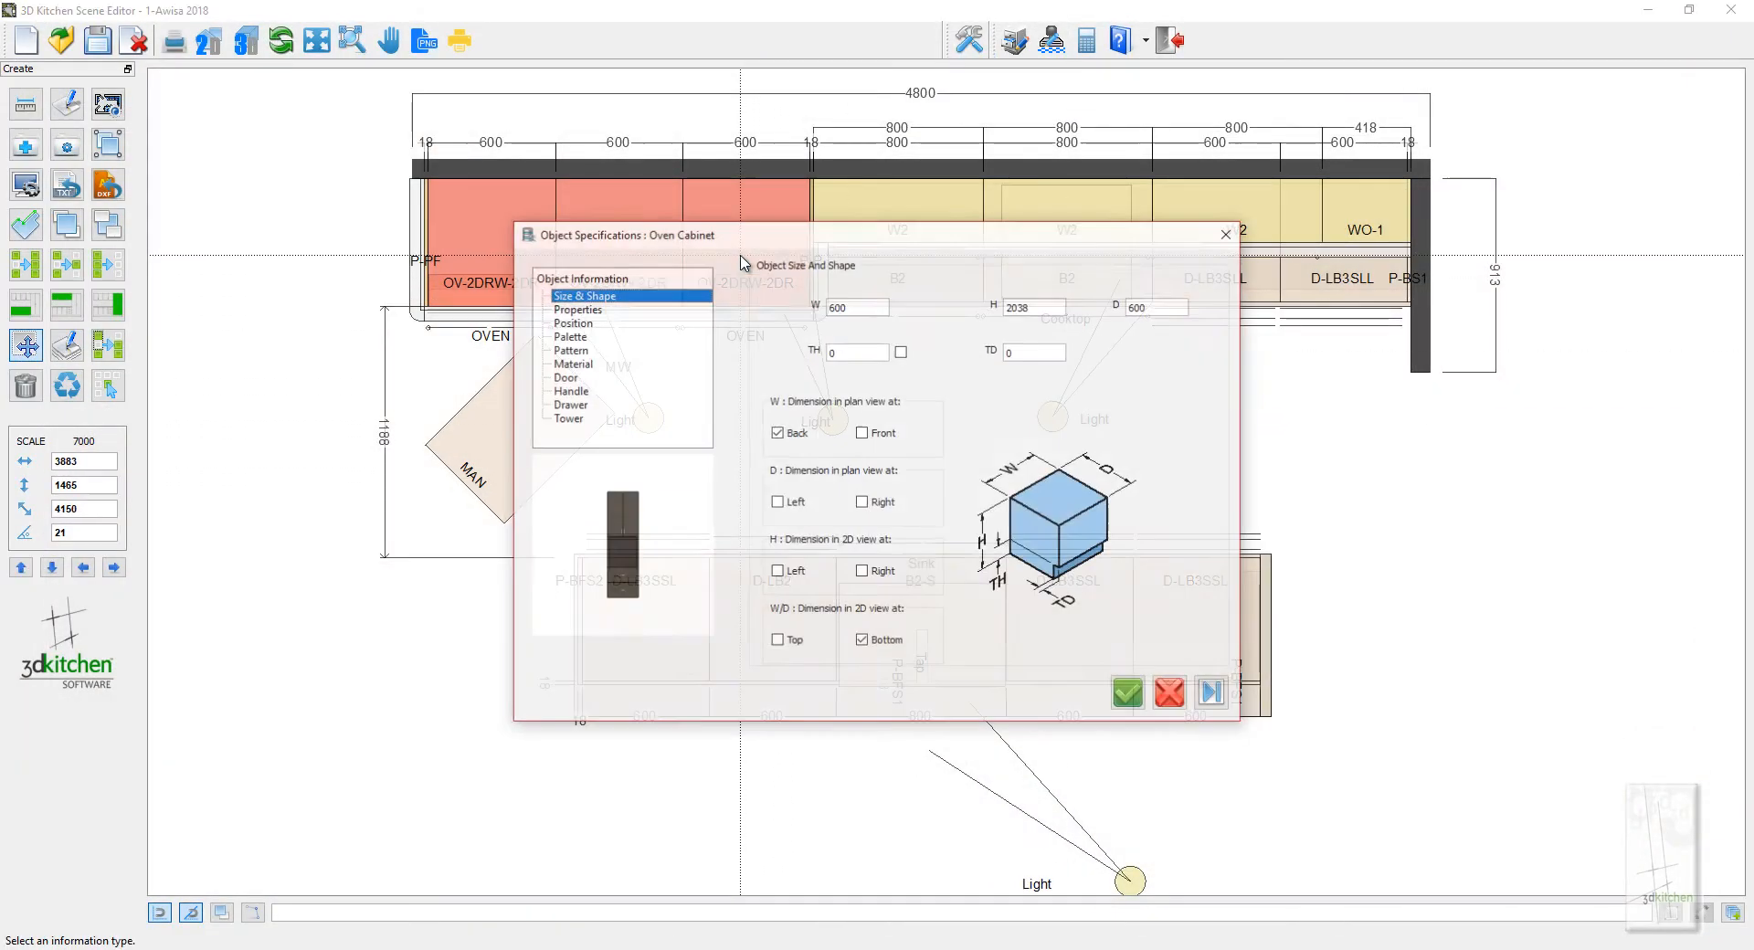
{"action": "left_click", "coordinate": [575, 363]}
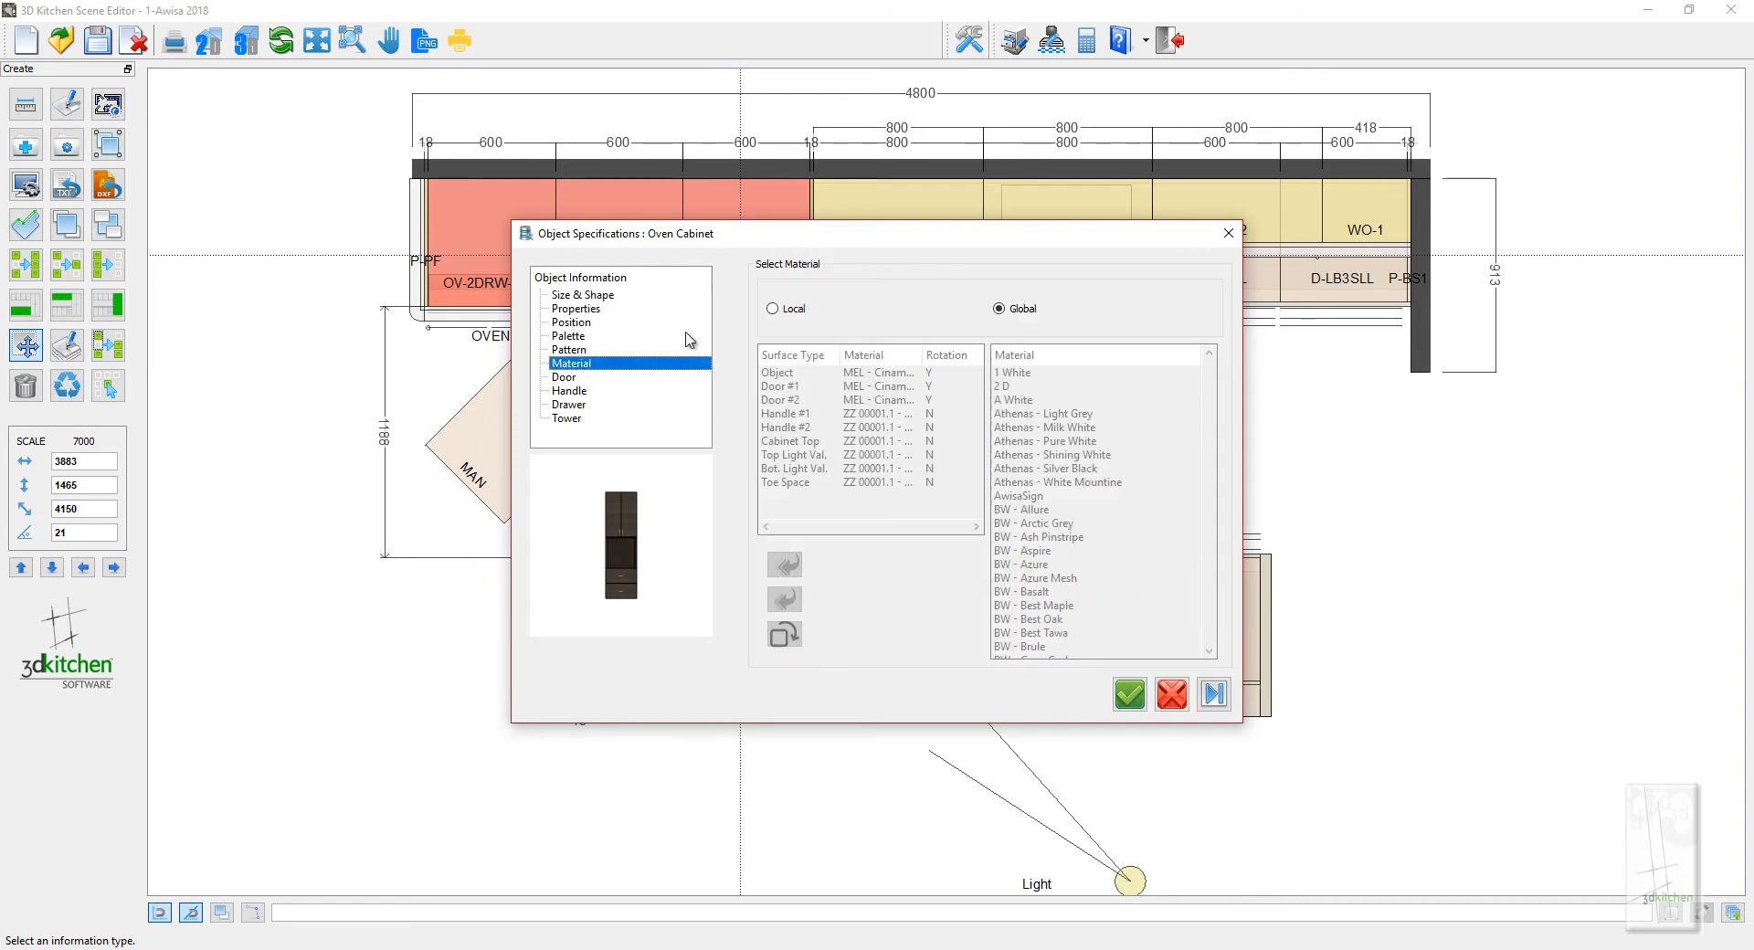
{"action": "left_click", "coordinate": [776, 309]}
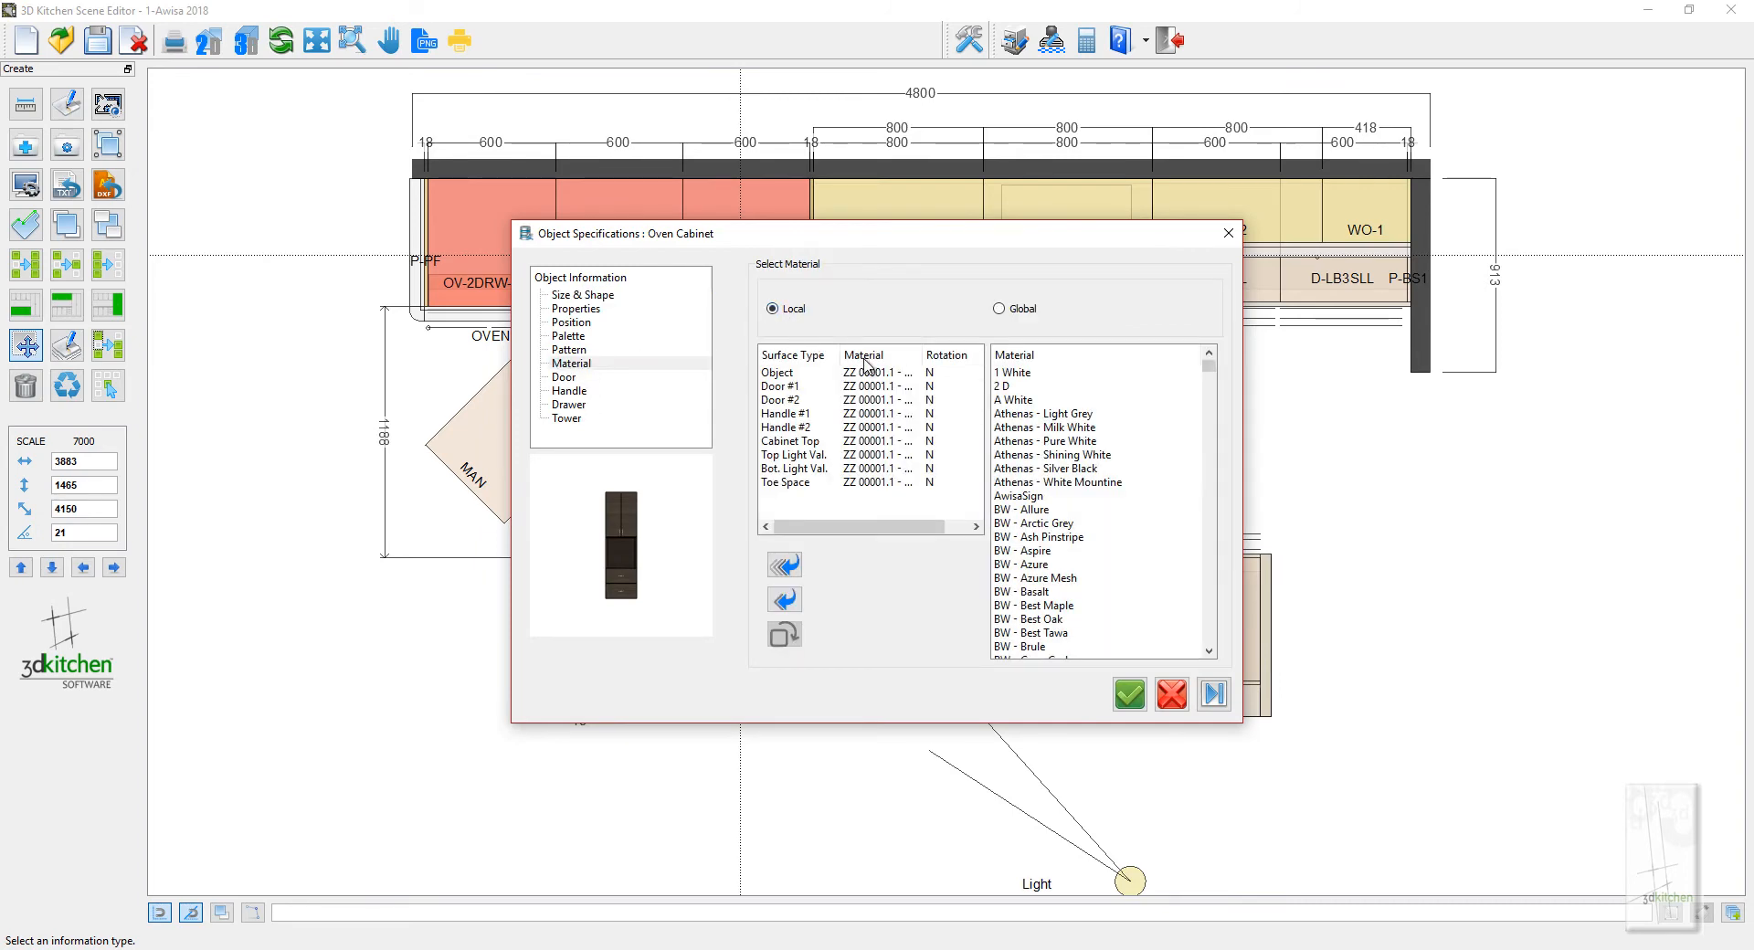
{"action": "left_click_drag", "start_coordinate": [869, 375], "coordinate": [872, 403]}
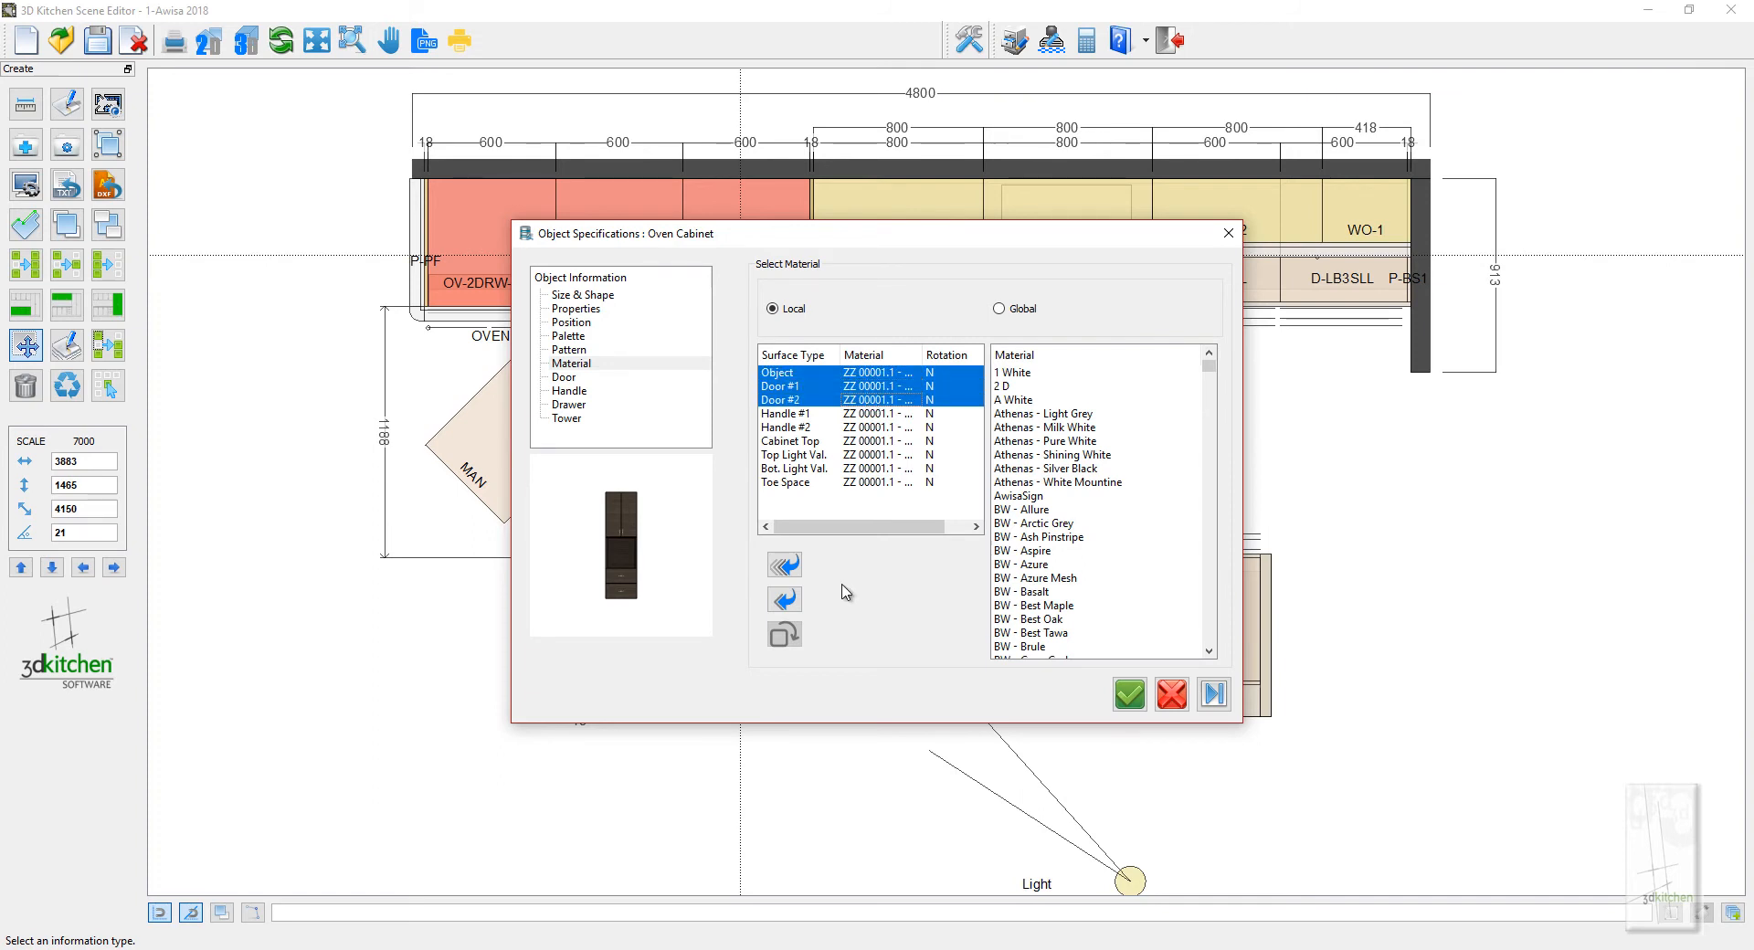
{"action": "left_click", "coordinate": [783, 634]}
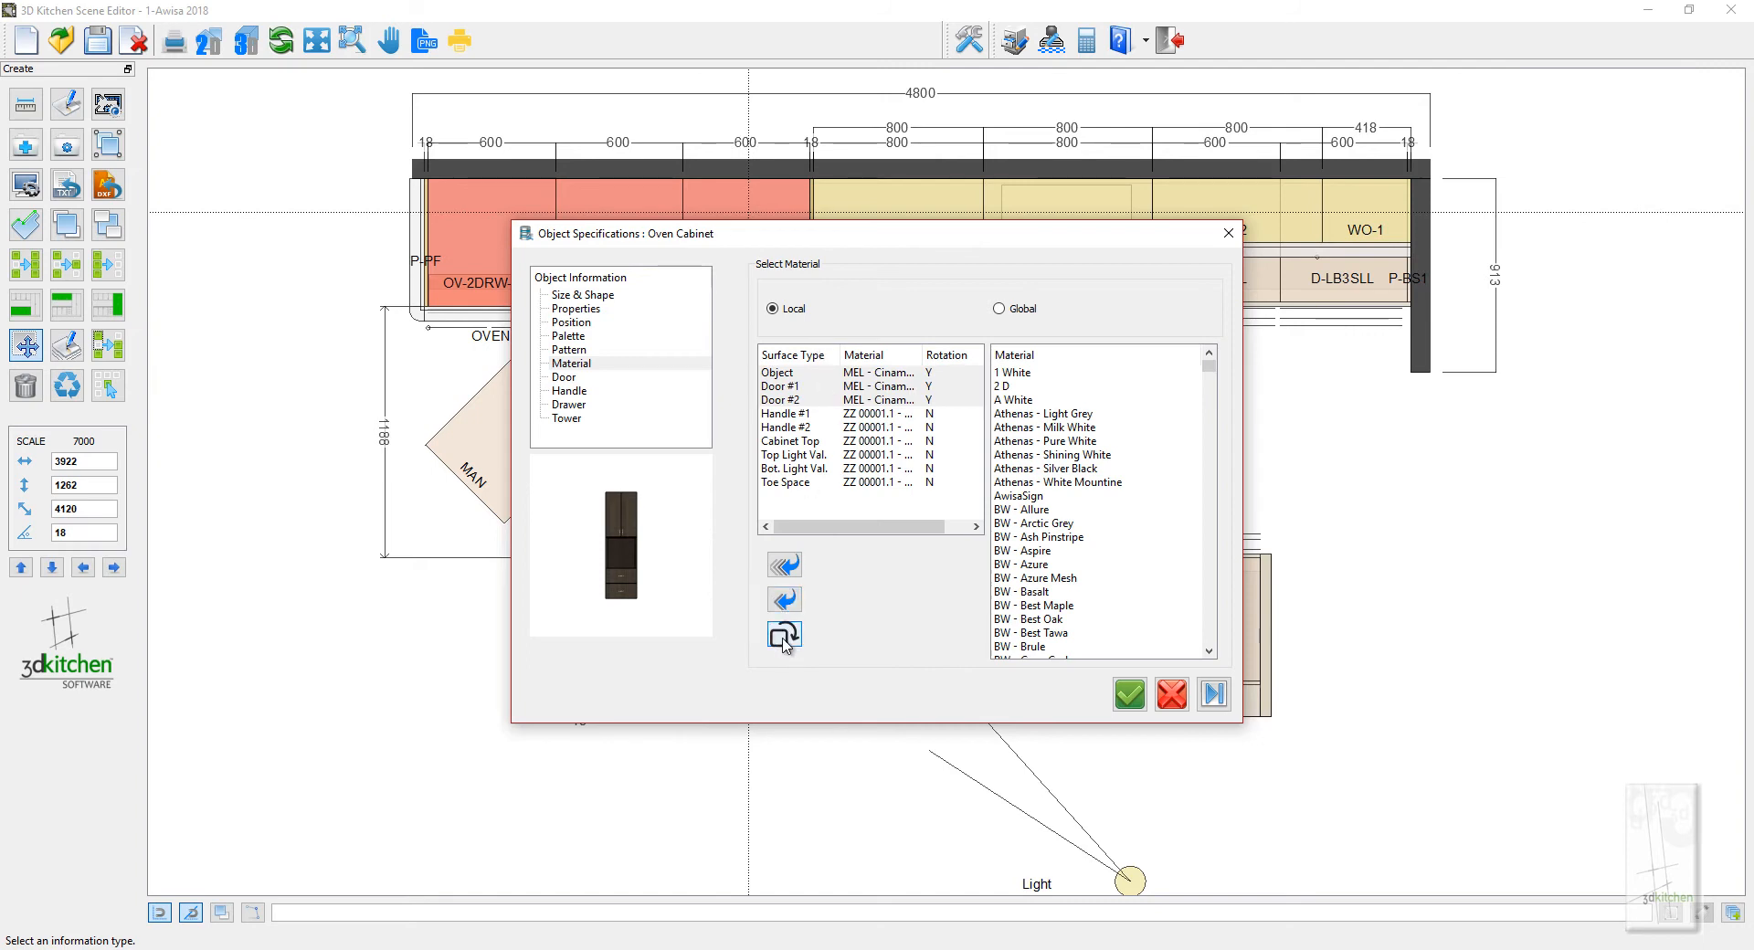
{"action": "left_click", "coordinate": [783, 636]}
{"action": "left_click", "coordinate": [1130, 694]}
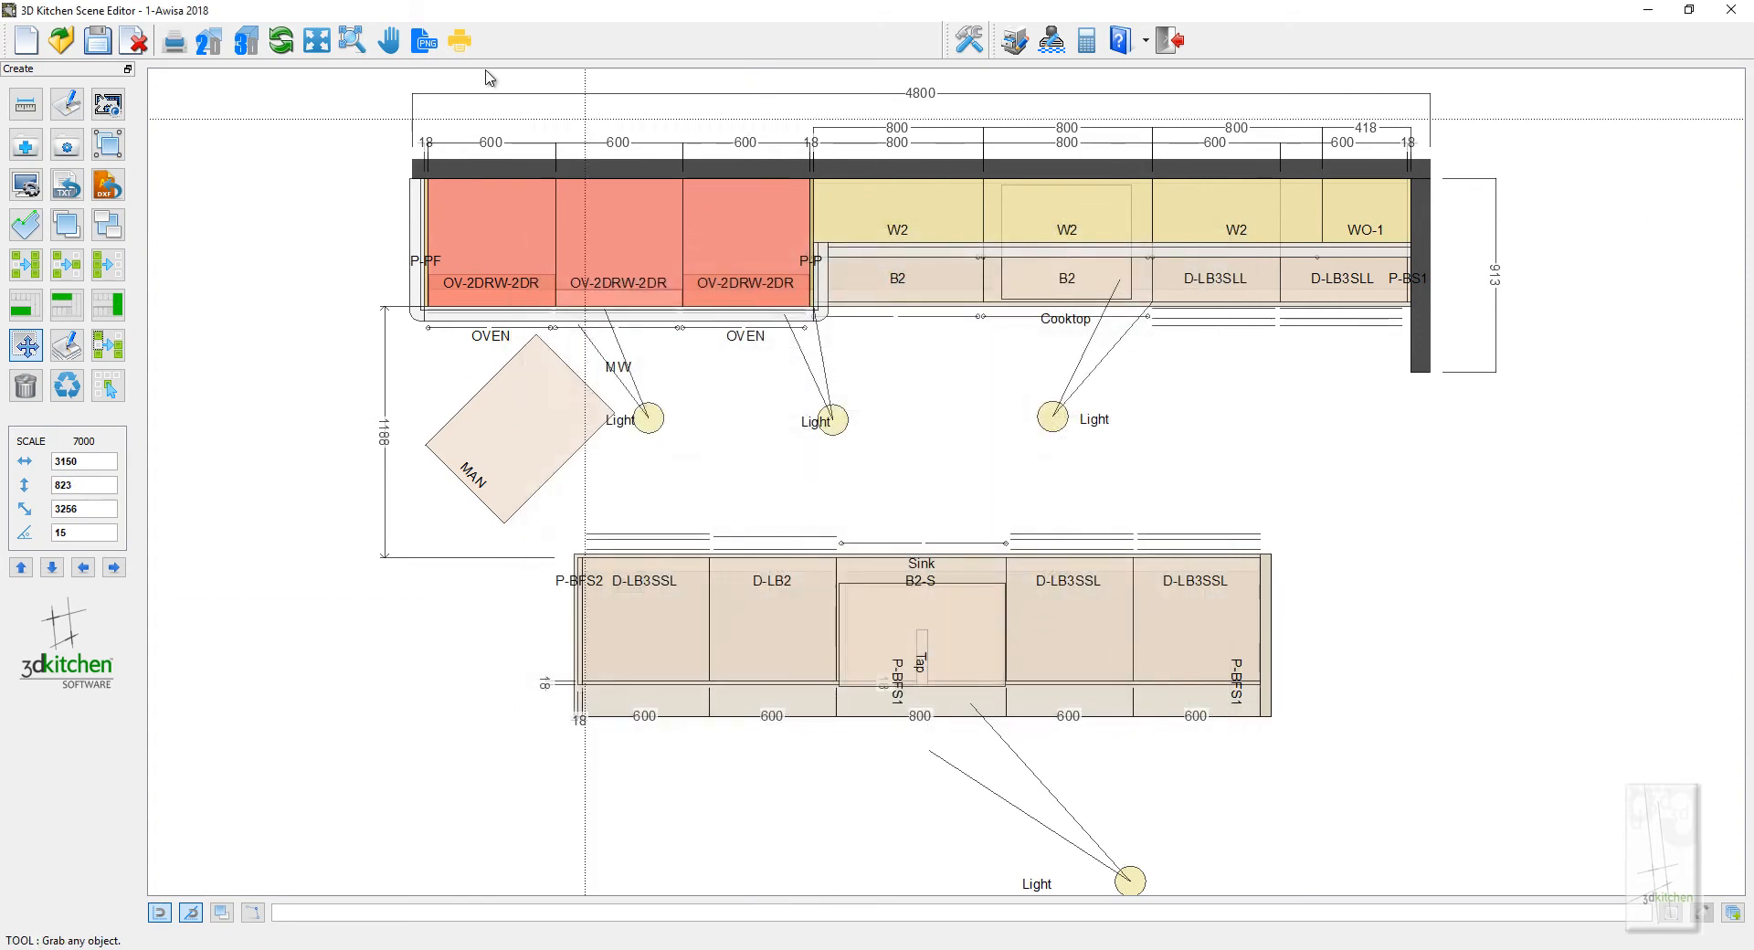
Render the kitchen in 3D and compare the rightmost oven cabinet's grain direction with the neighbouring cabinets
{"action": "left_click", "coordinate": [246, 40]}
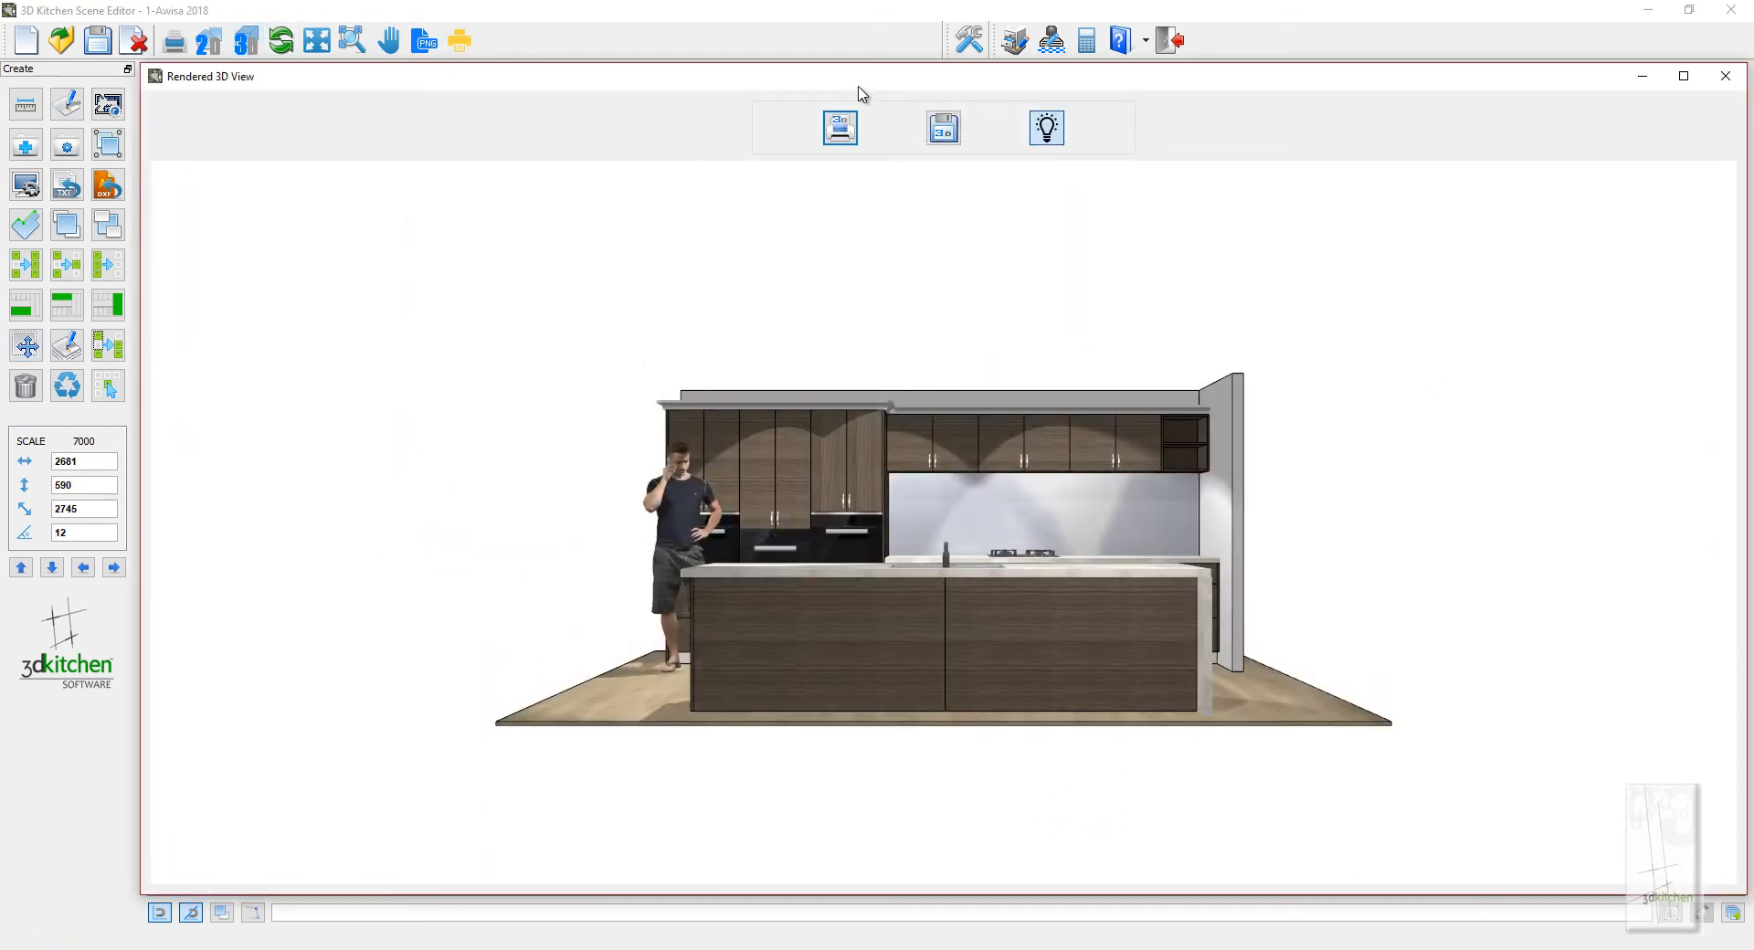
{"action": "double_click", "coordinate": [859, 82]}
{"action": "scroll", "coordinate": [667, 466], "scroll_direction": "up", "scroll_amount": 5}
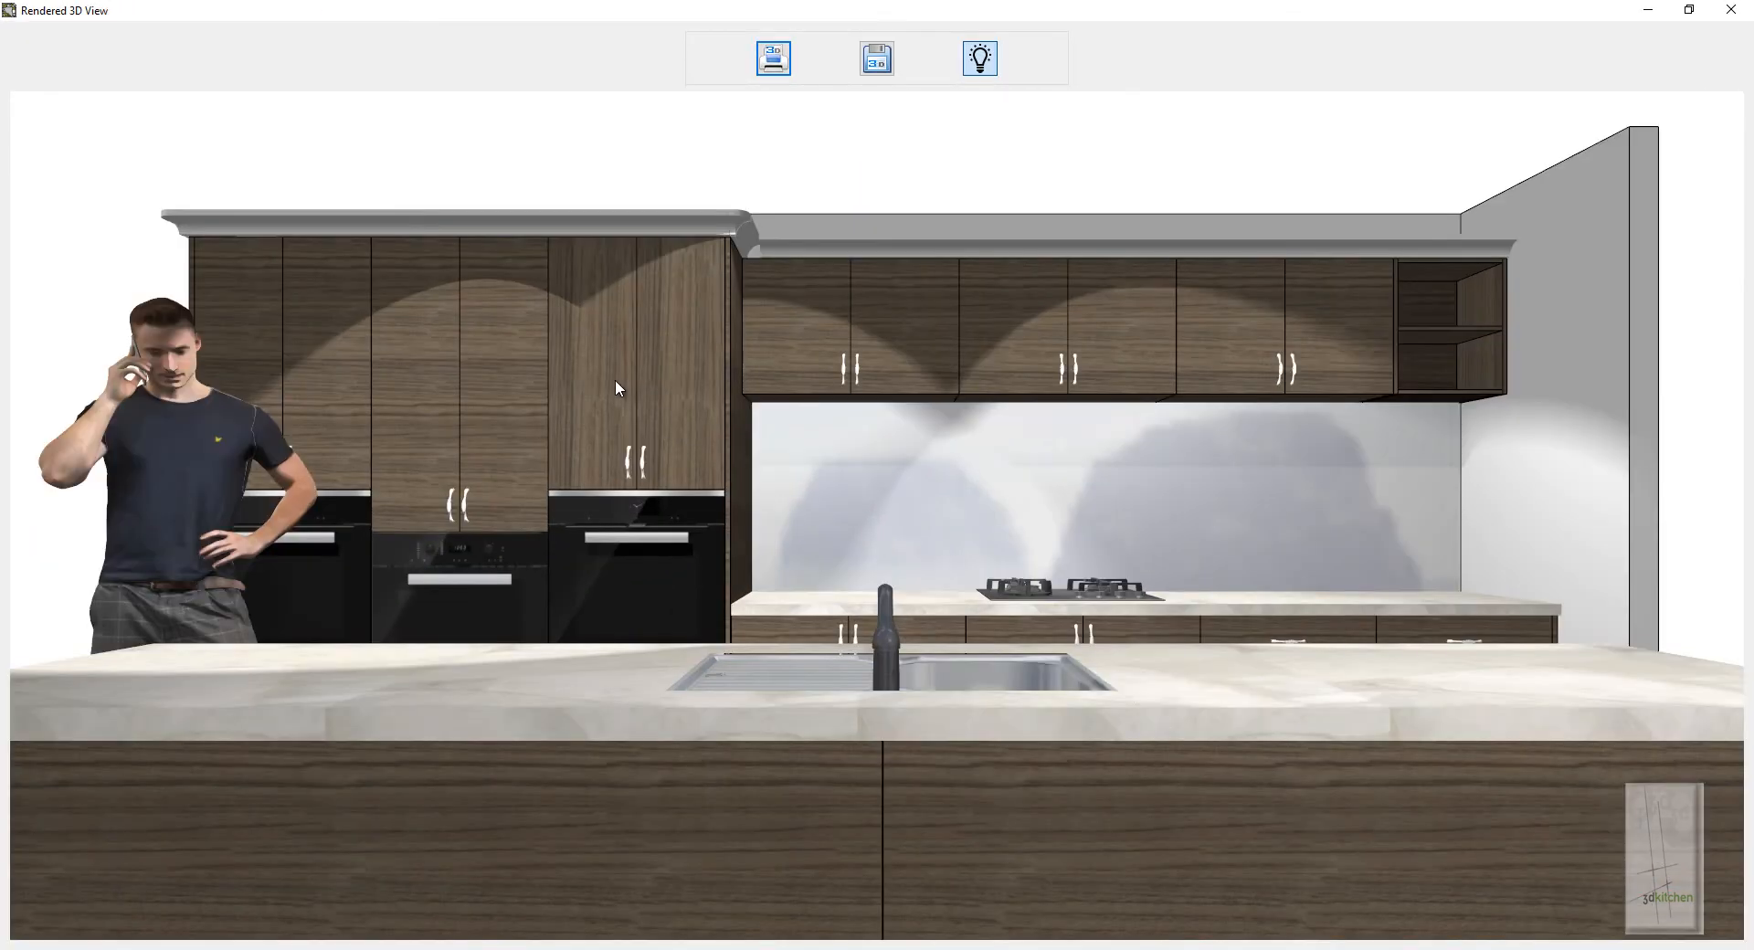
{"action": "scroll", "coordinate": [699, 382], "scroll_direction": "up", "scroll_amount": 5}
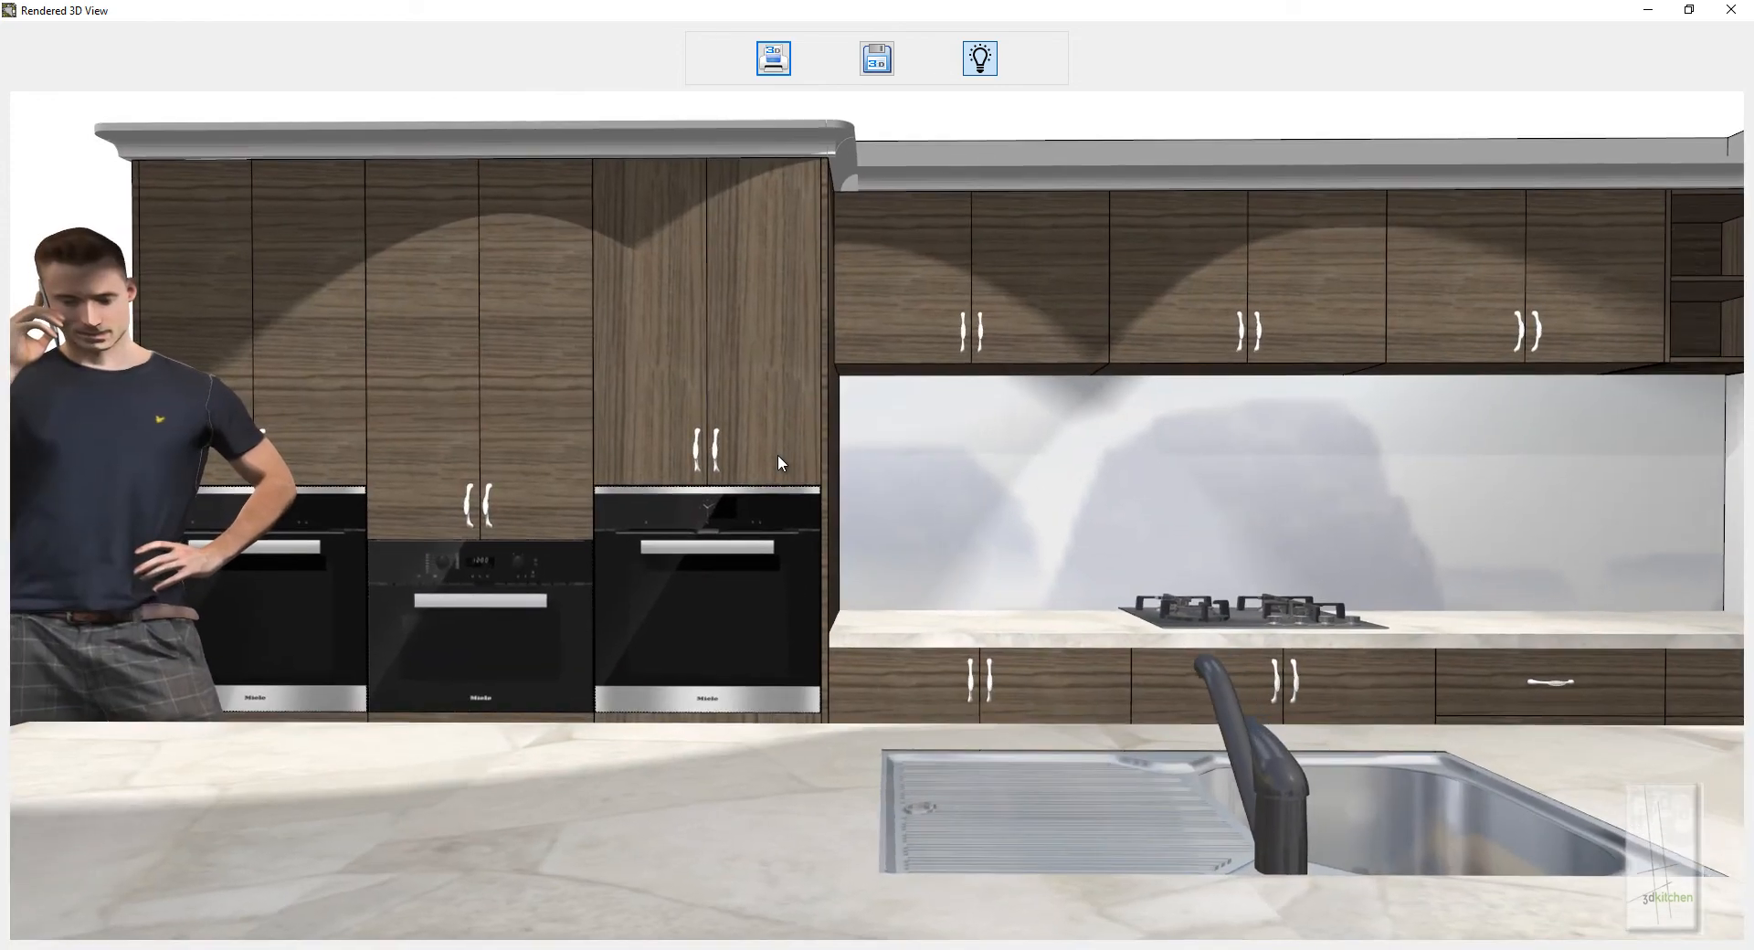
{"action": "mouse_move", "coordinate": [777, 455]}
{"action": "left_mouse_down"}
{"action": "mouse_move", "coordinate": [803, 443]}
{"action": "mouse_move", "coordinate": [782, 453]}
{"action": "left_mouse_up"}
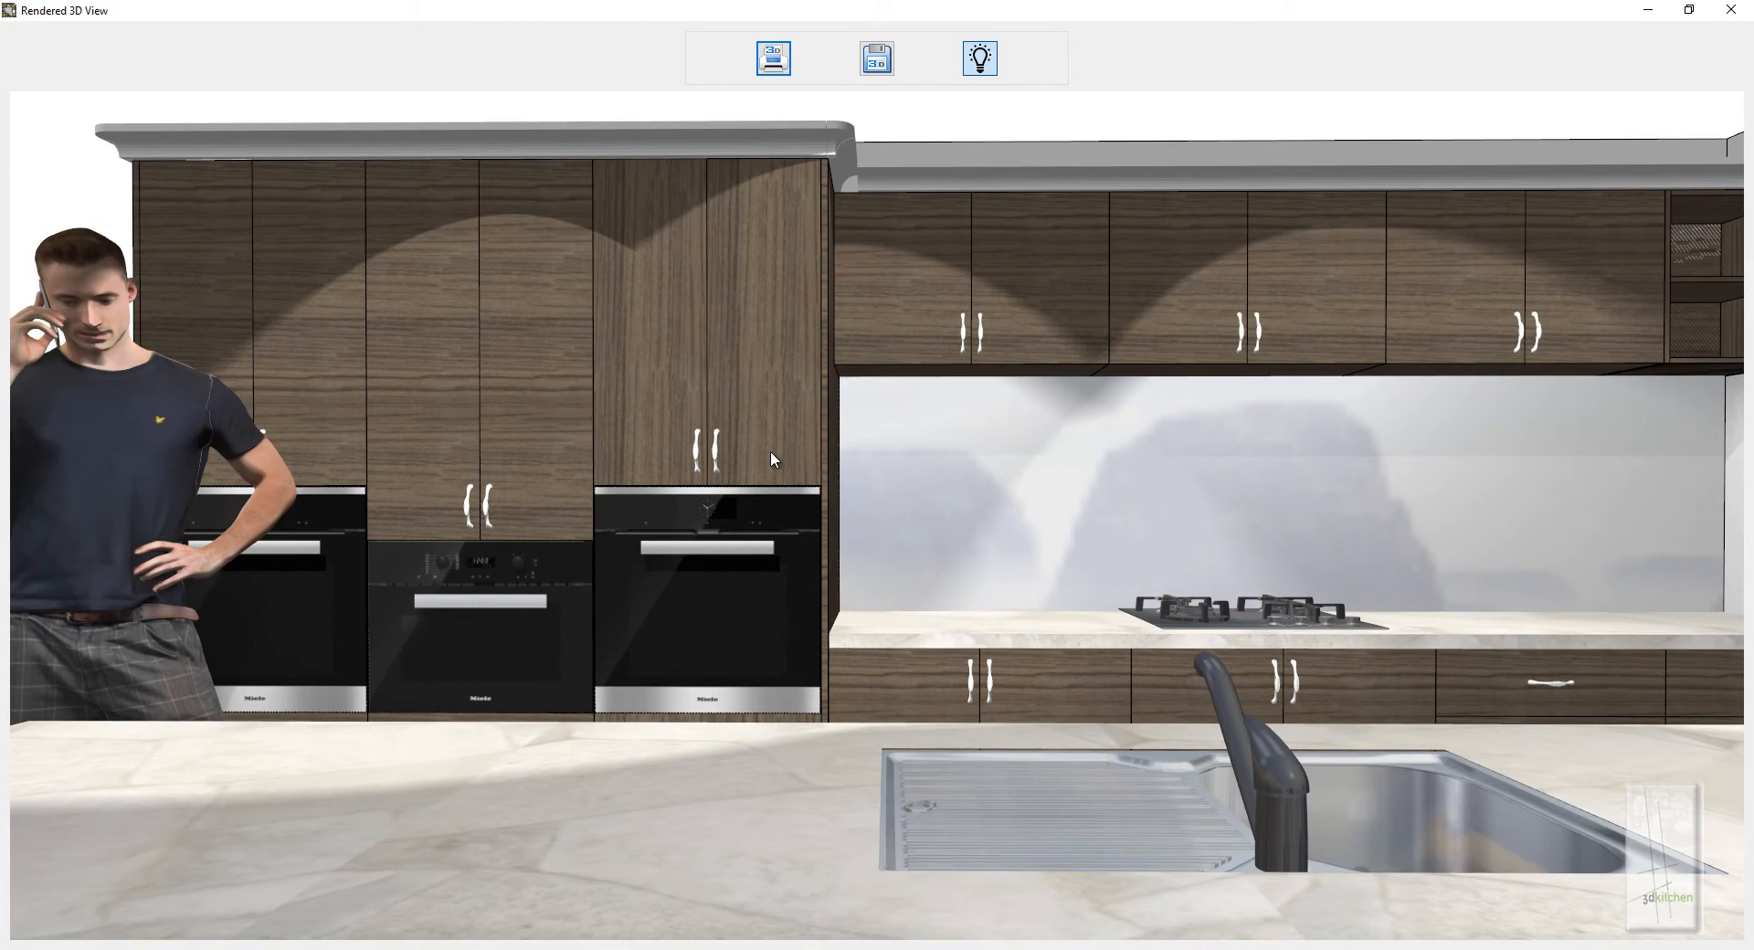
Render the kitchen in 3D and examine the sink's fit in the island benchtop from several angles
{"action": "scroll", "coordinate": [770, 451], "scroll_direction": "down", "scroll_amount": 3}
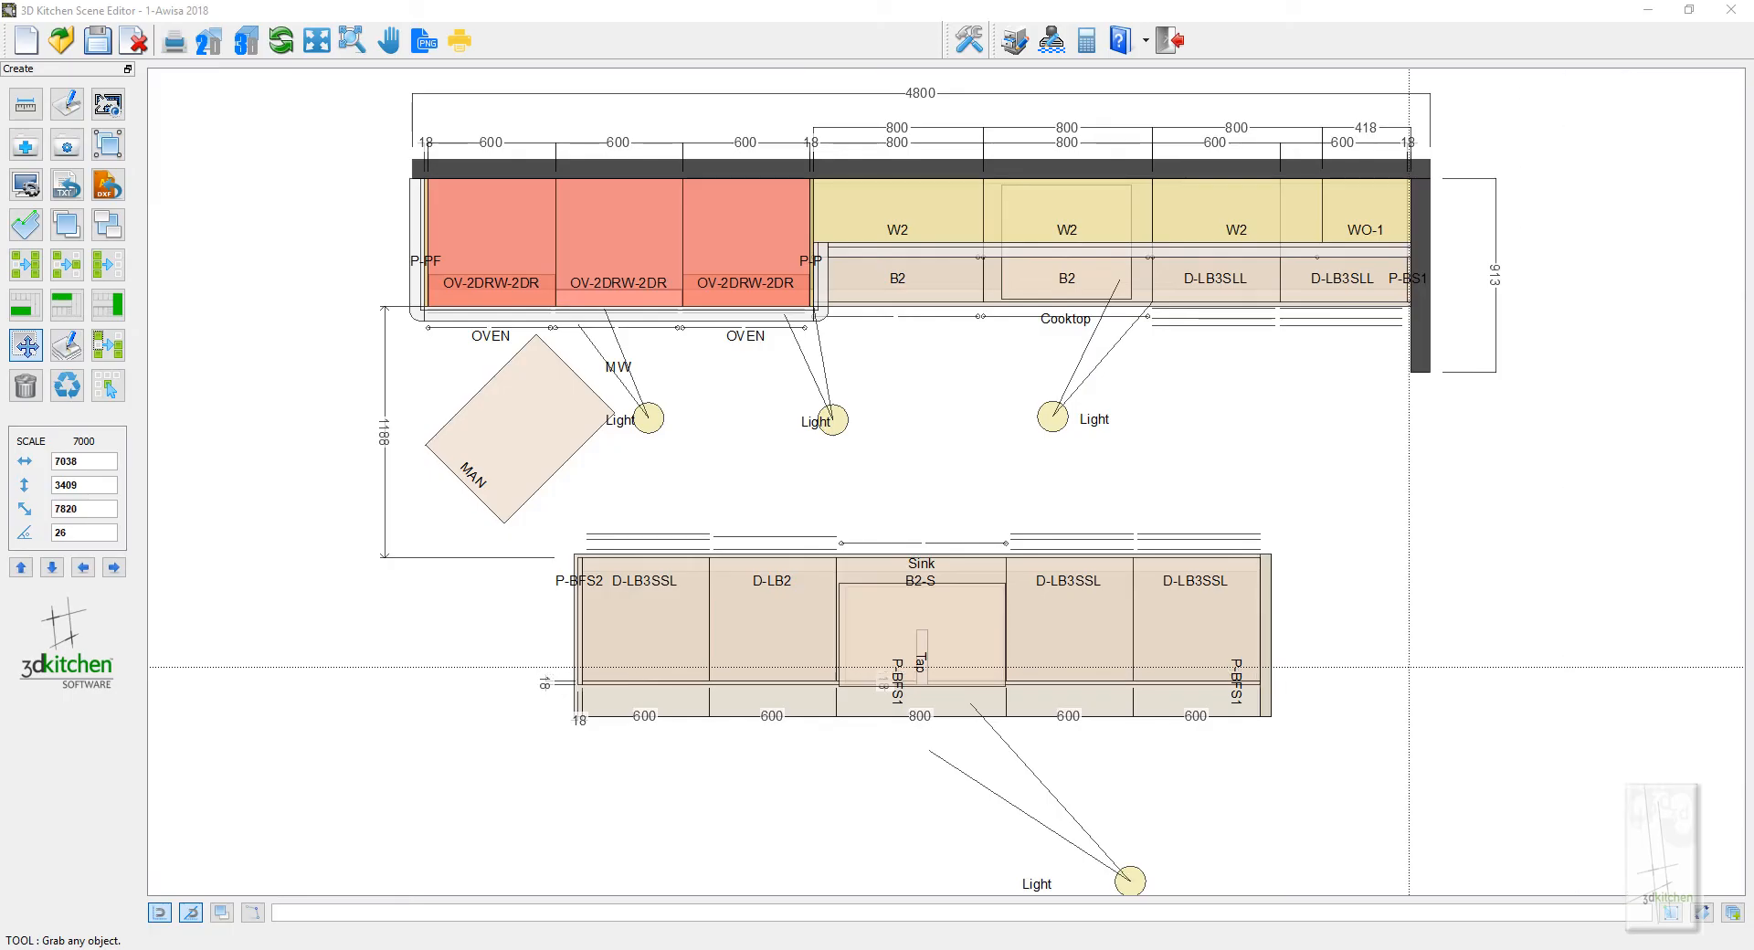
{"action": "left_click", "coordinate": [244, 42]}
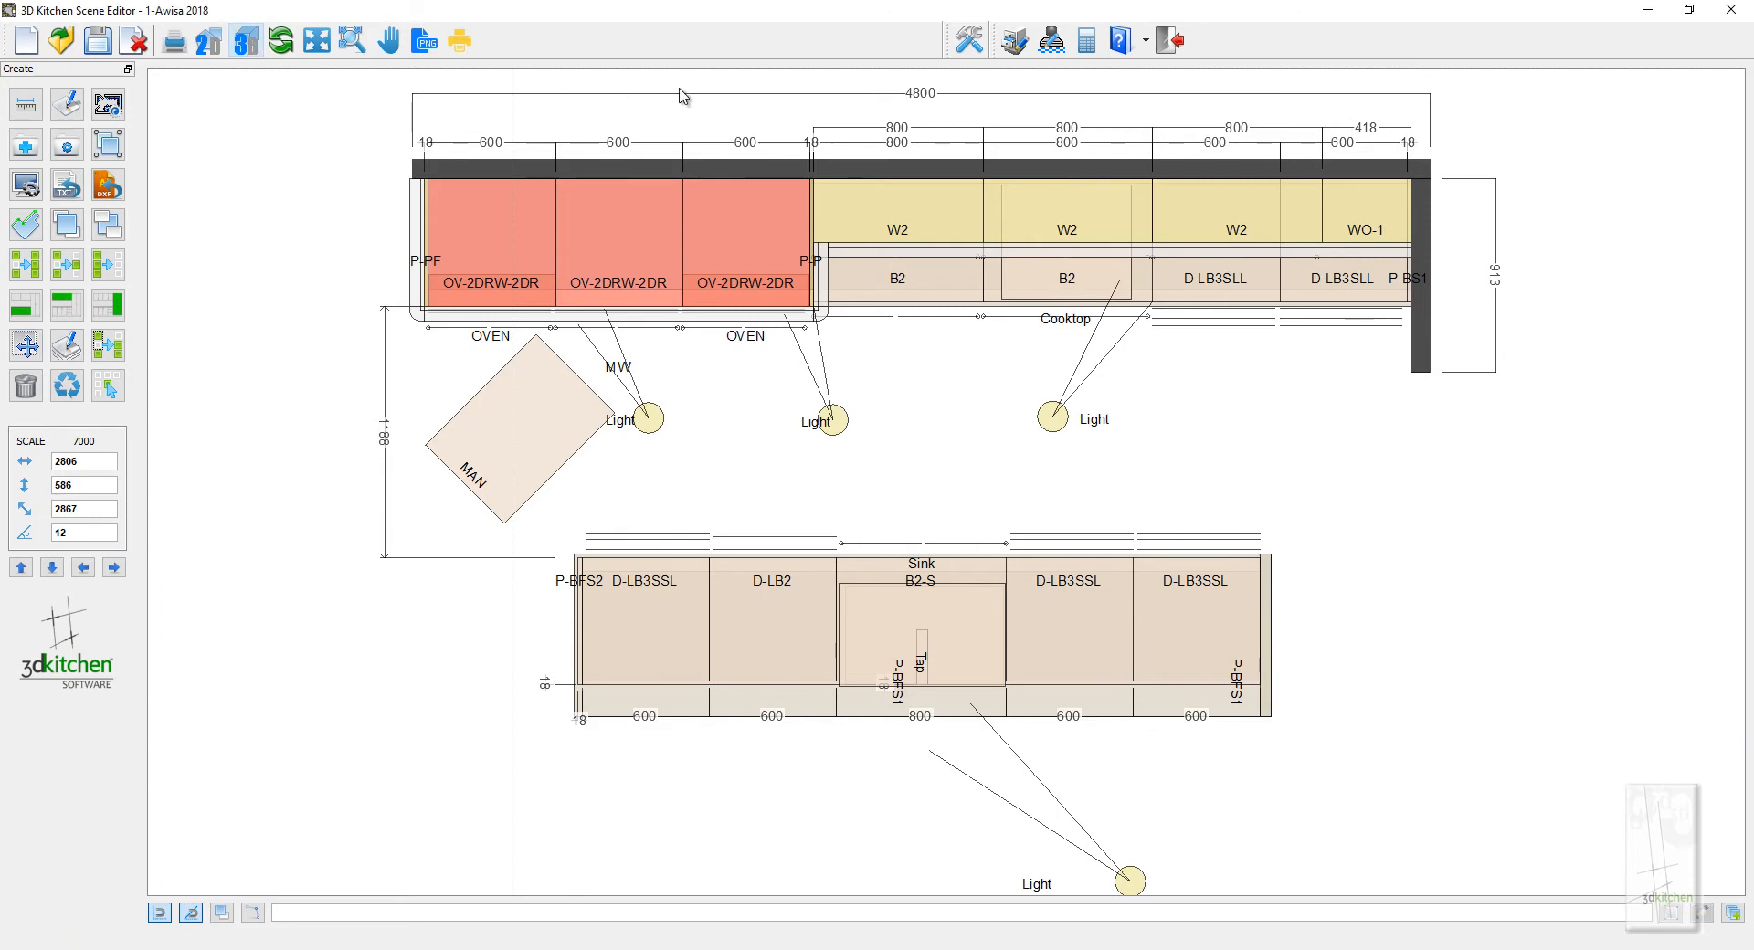
{"action": "double_click", "coordinate": [913, 82]}
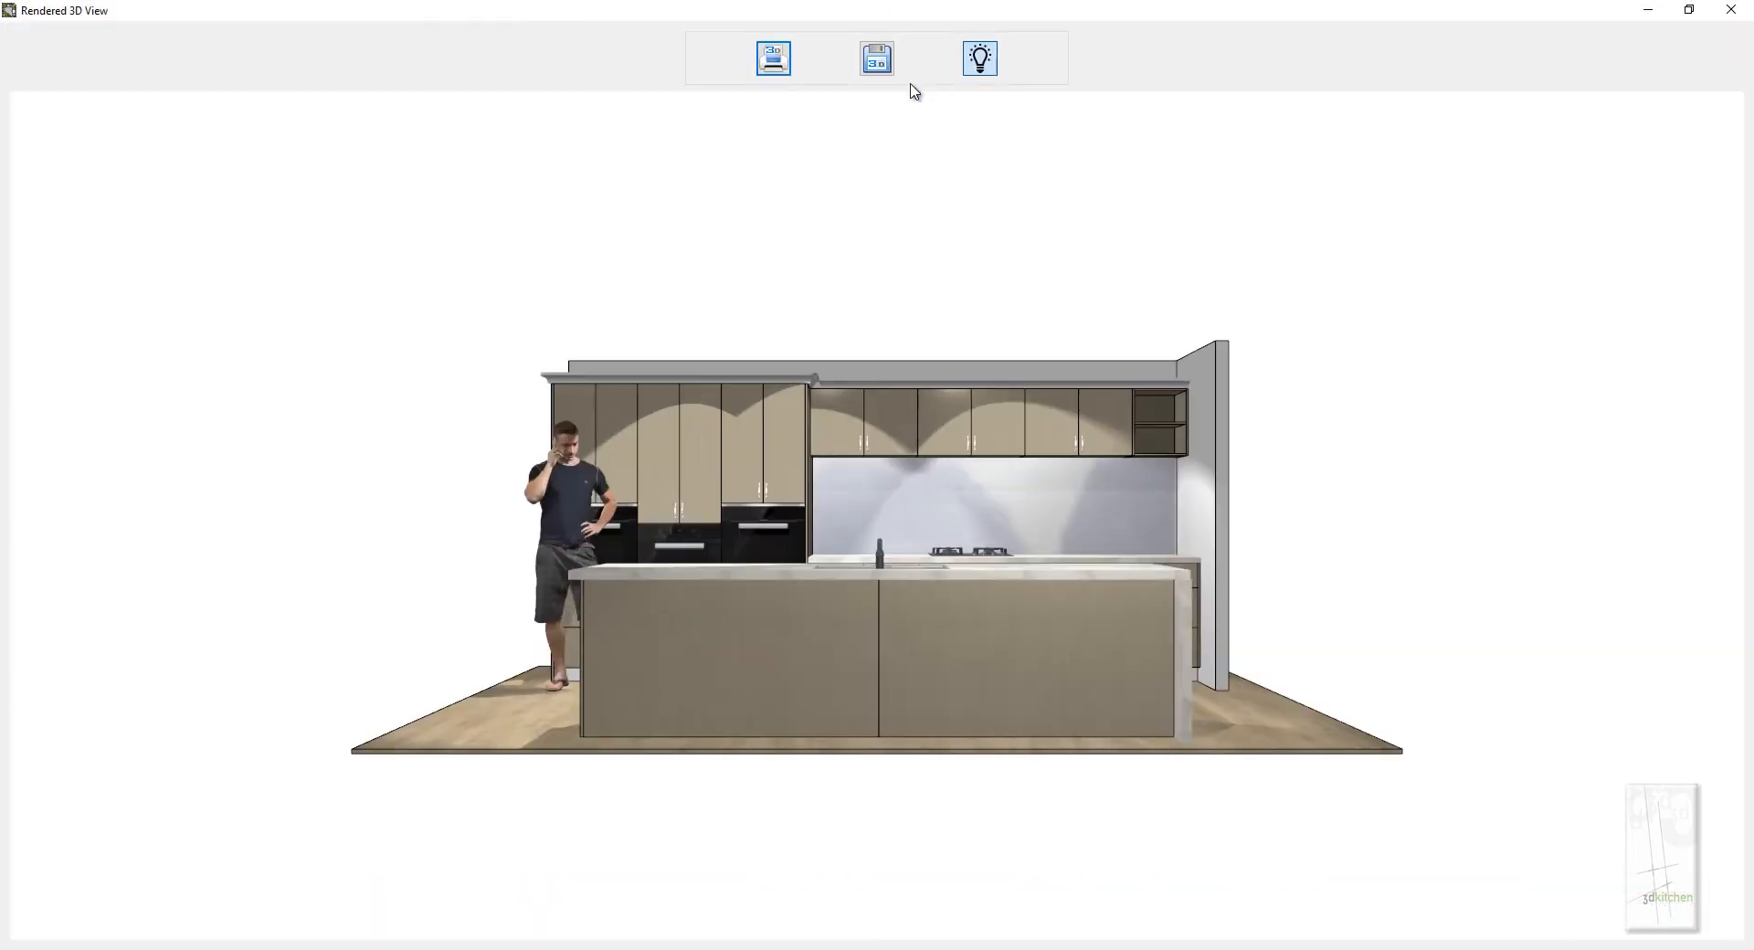
{"action": "scroll", "coordinate": [927, 535], "scroll_direction": "up", "scroll_amount": 5}
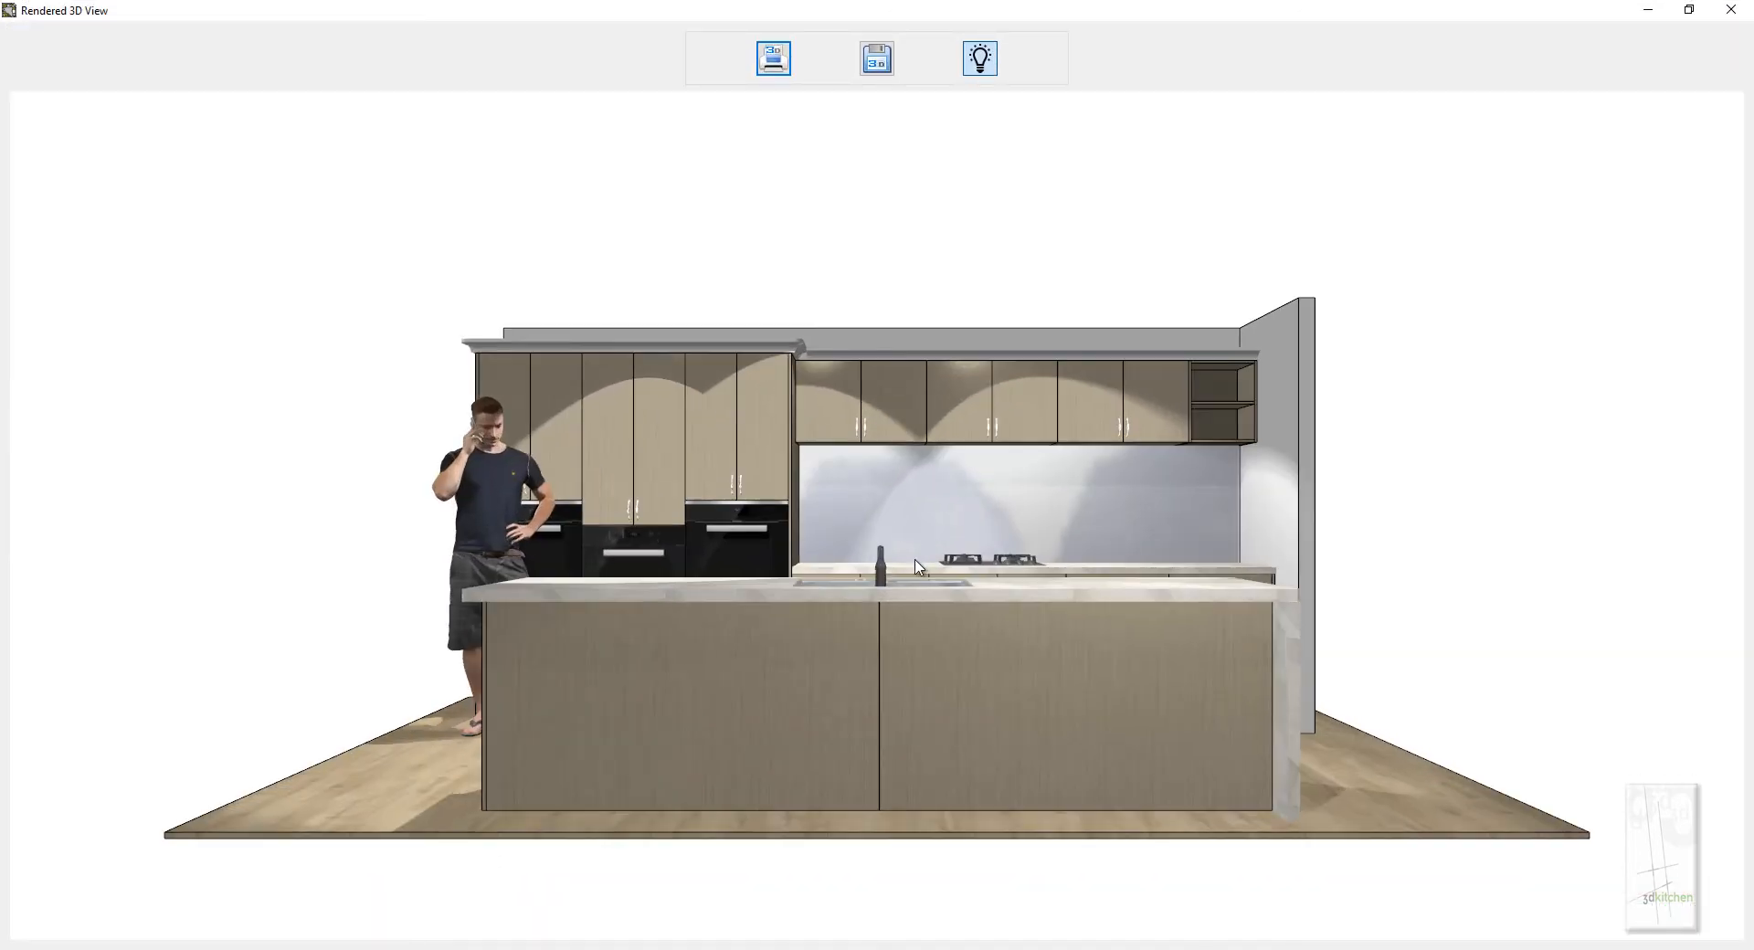
{"action": "left_click_drag", "start_coordinate": [875, 601], "coordinate": [999, 687]}
{"action": "scroll", "coordinate": [999, 687], "scroll_direction": "up", "scroll_amount": 5}
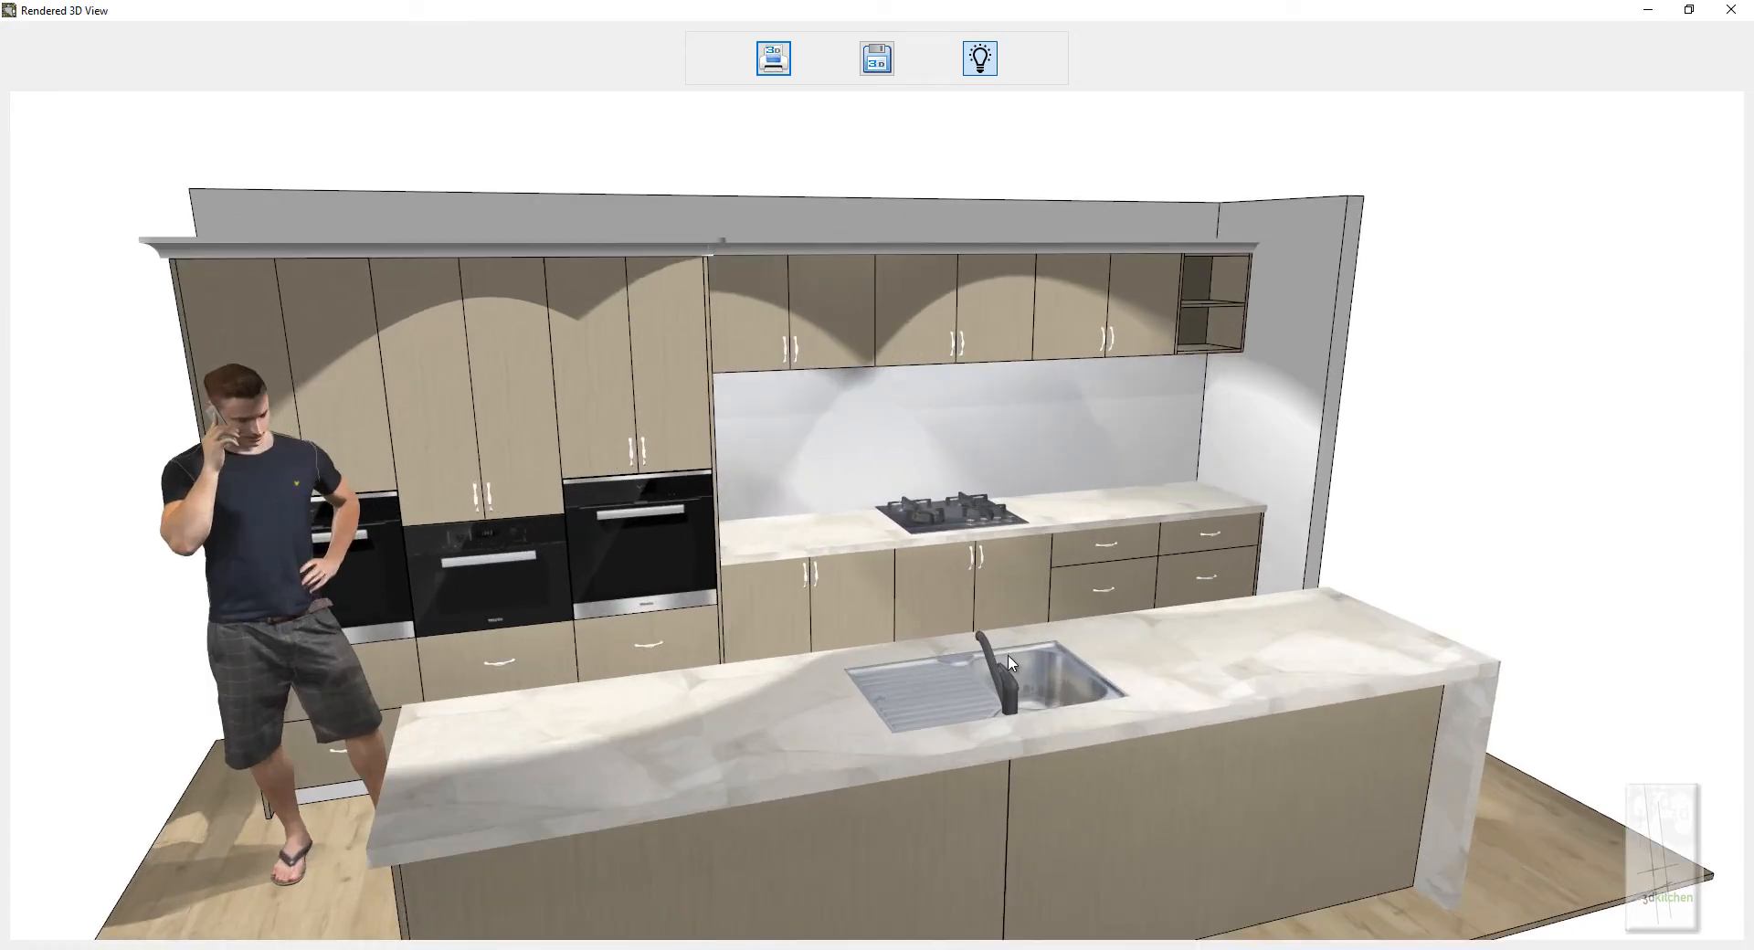
{"action": "left_click_drag", "start_coordinate": [1116, 699], "coordinate": [805, 771]}
{"action": "scroll", "coordinate": [794, 764], "scroll_direction": "up", "scroll_amount": 2}
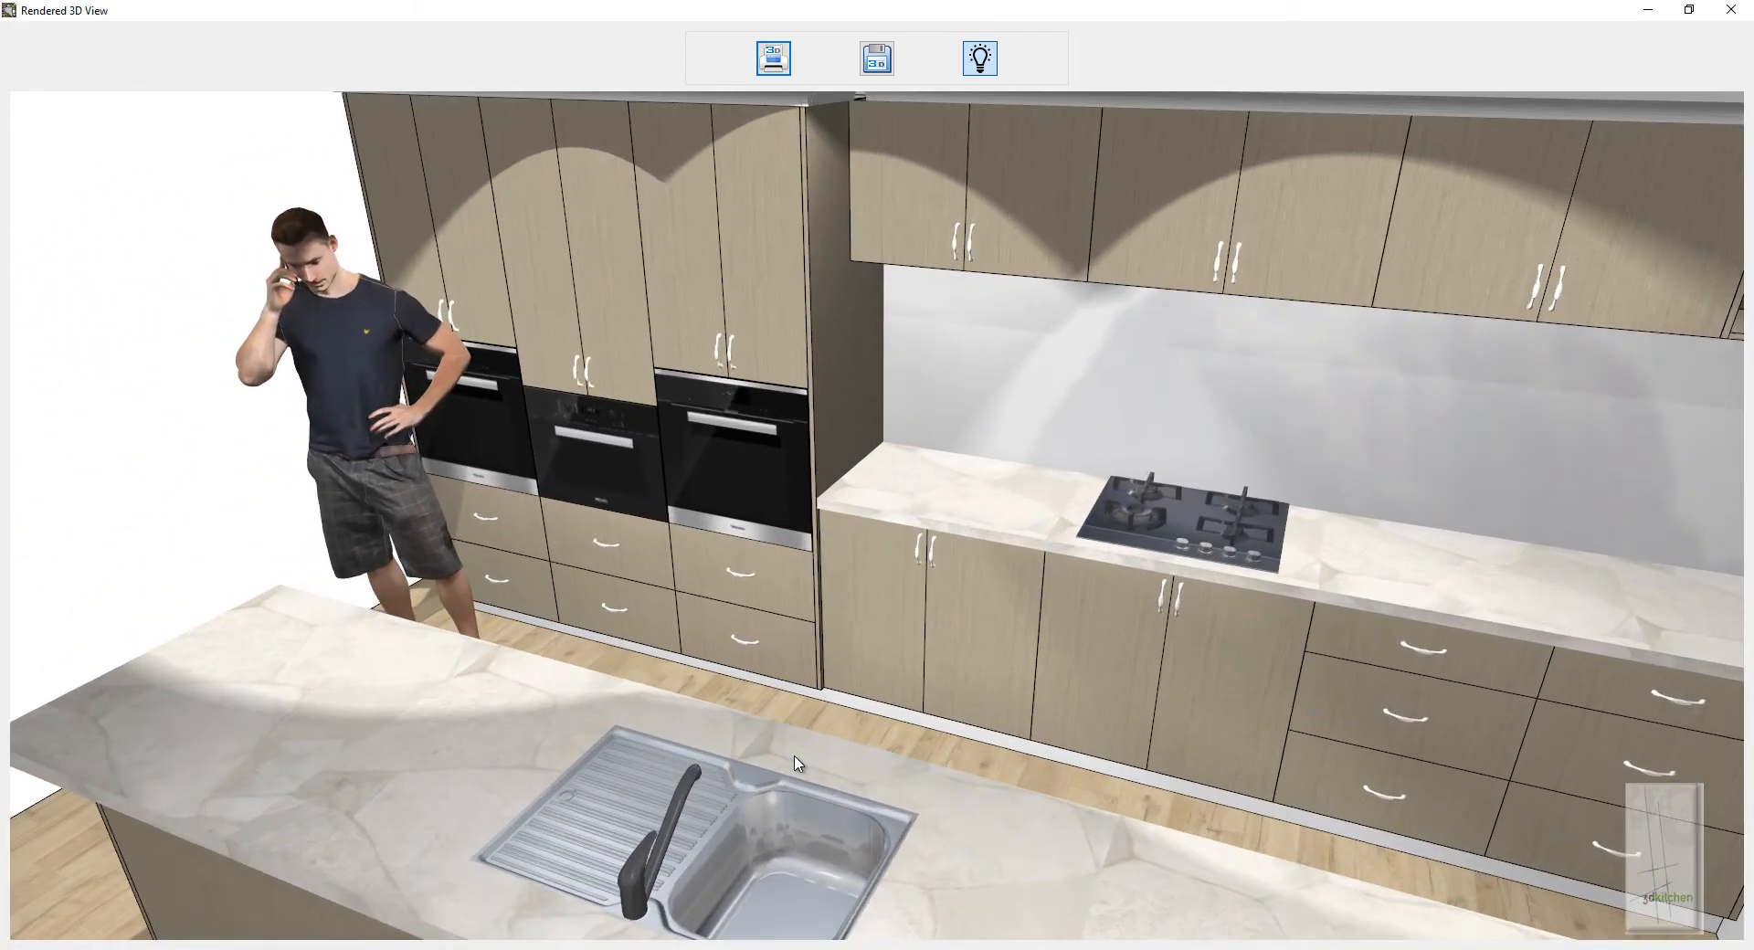
{"action": "middle_click_drag", "start_coordinate": [784, 758], "coordinate": [724, 791]}
{"action": "scroll", "coordinate": [726, 798], "scroll_direction": "down", "scroll_amount": 3}
{"action": "scroll", "coordinate": [731, 822], "scroll_direction": "up", "scroll_amount": 4}
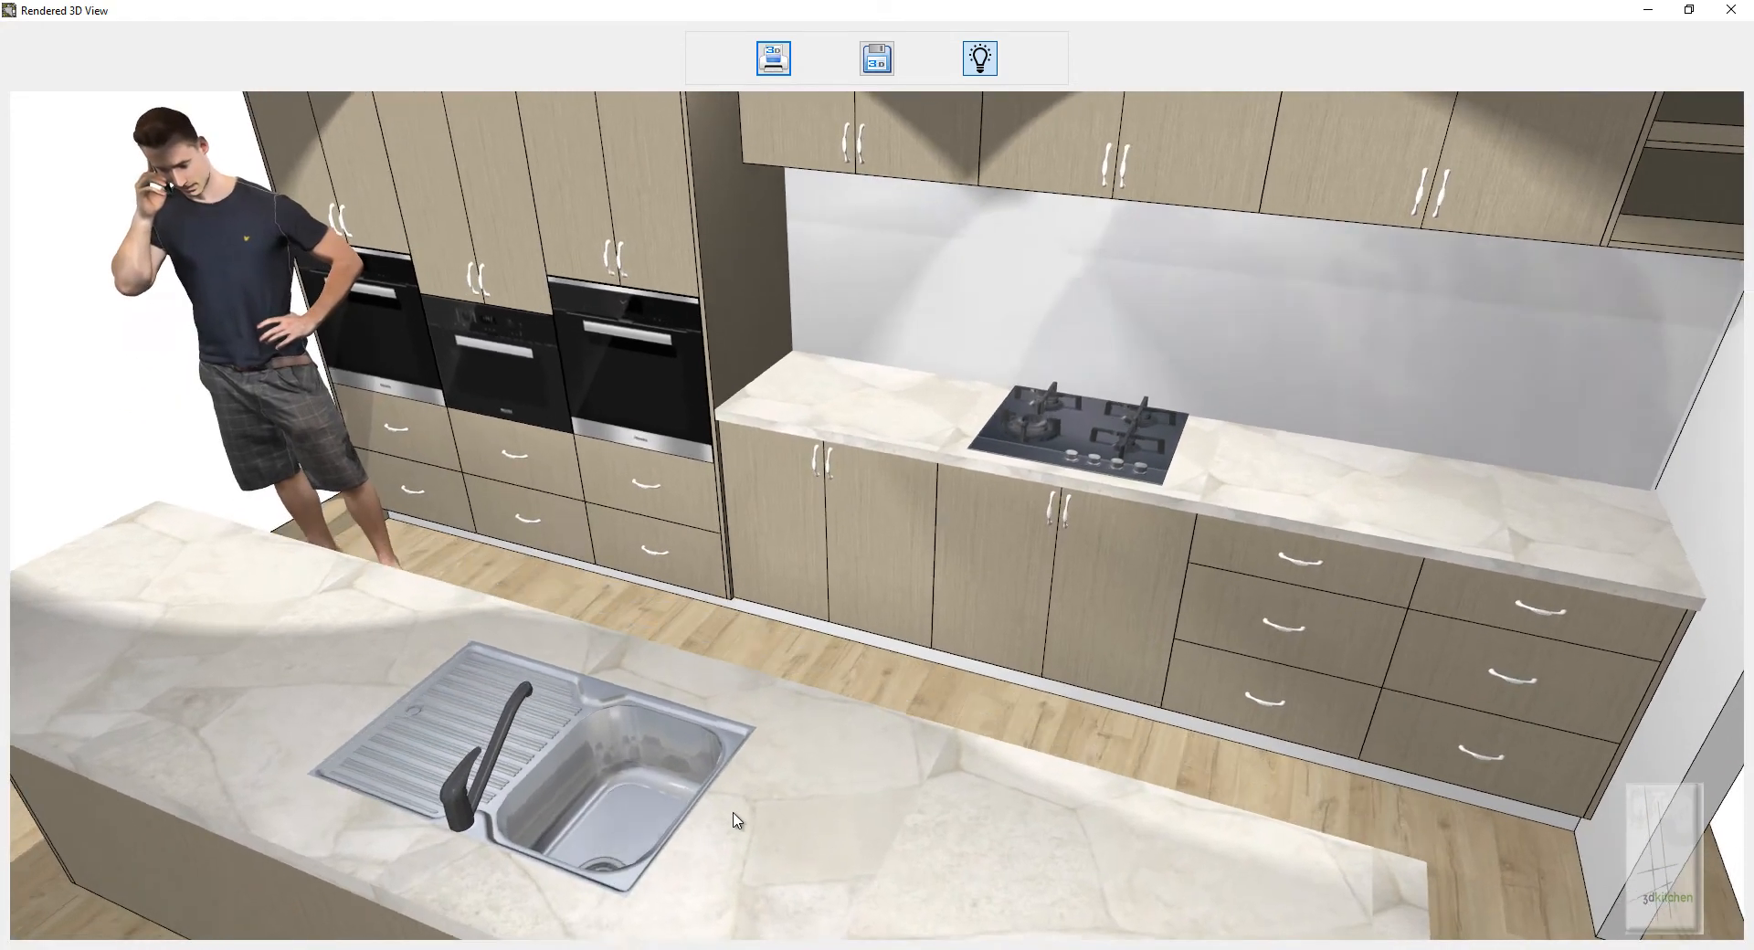
{"action": "left_click_drag", "start_coordinate": [615, 831], "coordinate": [561, 808]}
{"action": "scroll", "coordinate": [512, 697], "scroll_direction": "up", "scroll_amount": 1}
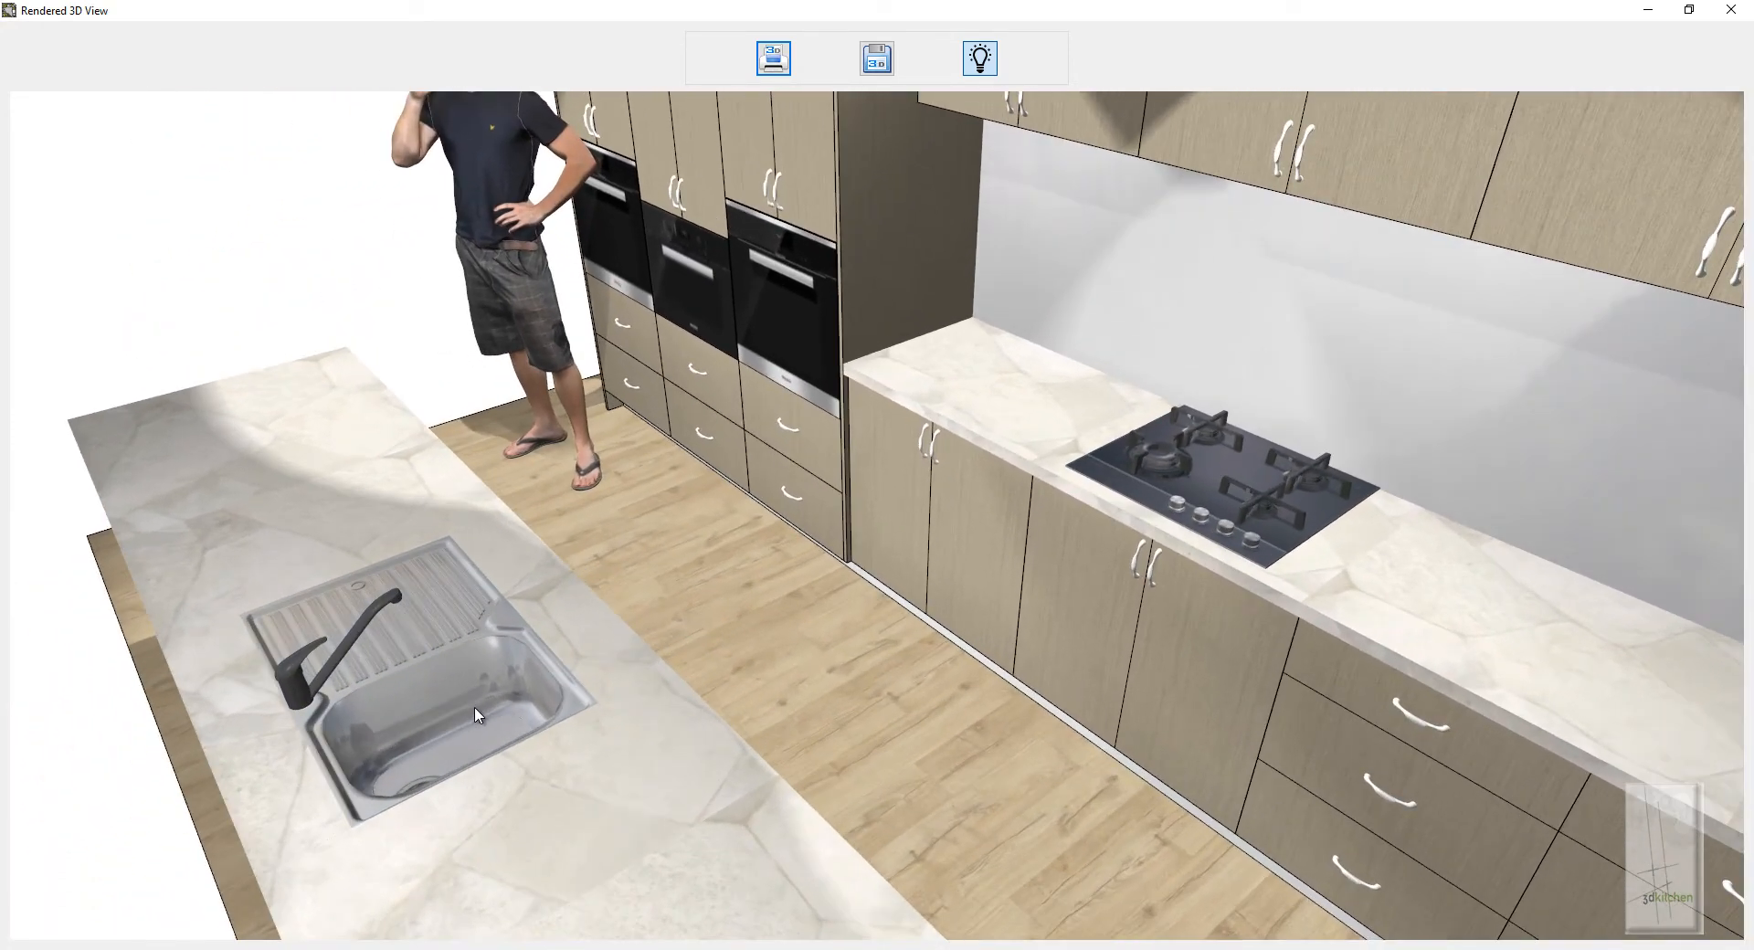
{"action": "middle_click_drag", "start_coordinate": [474, 708], "coordinate": [524, 769]}
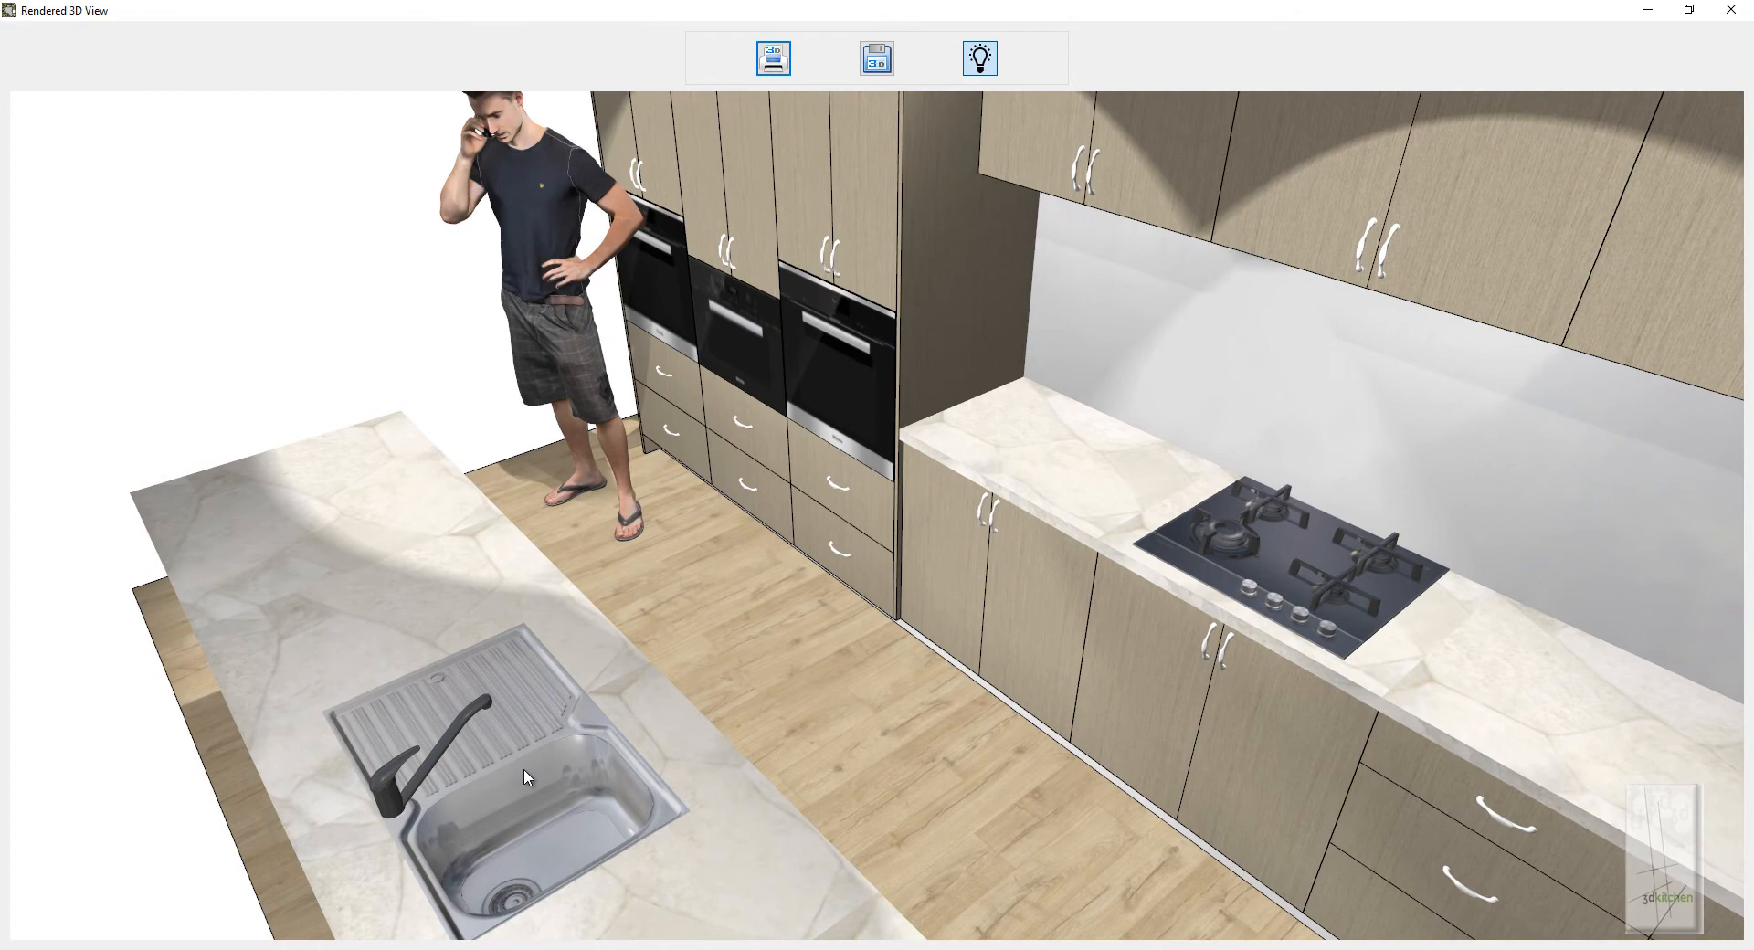
{"action": "left_click_drag", "start_coordinate": [523, 770], "coordinate": [751, 819]}
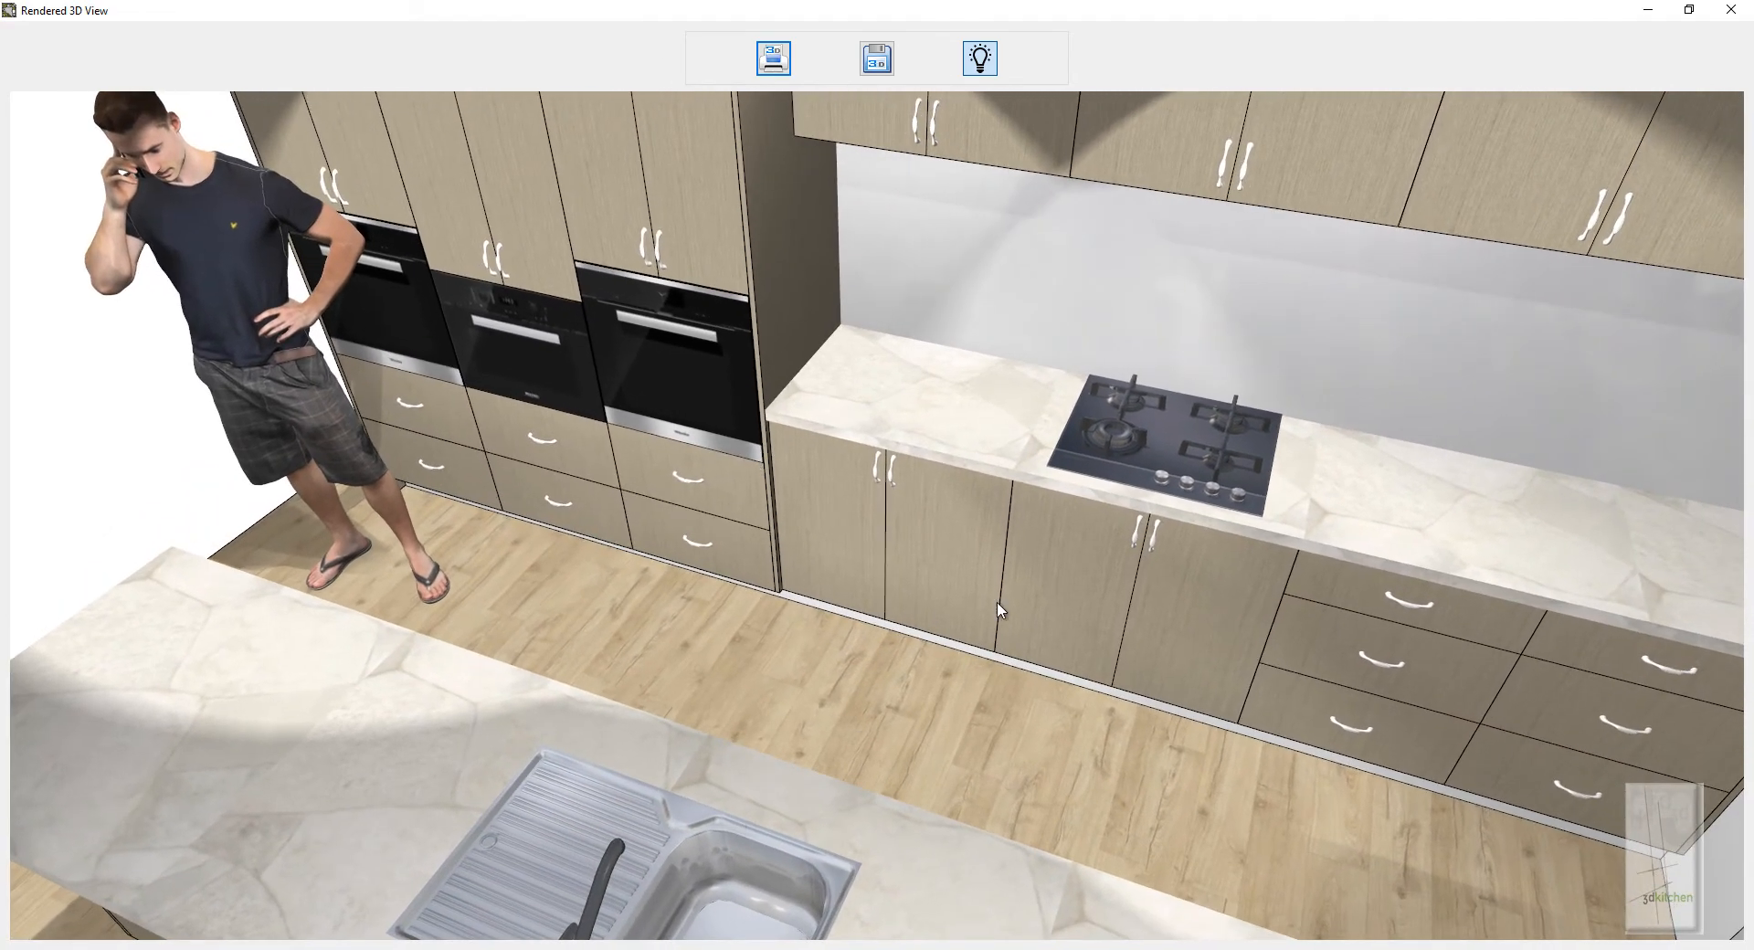
{"action": "left_click", "coordinate": [1729, 10]}
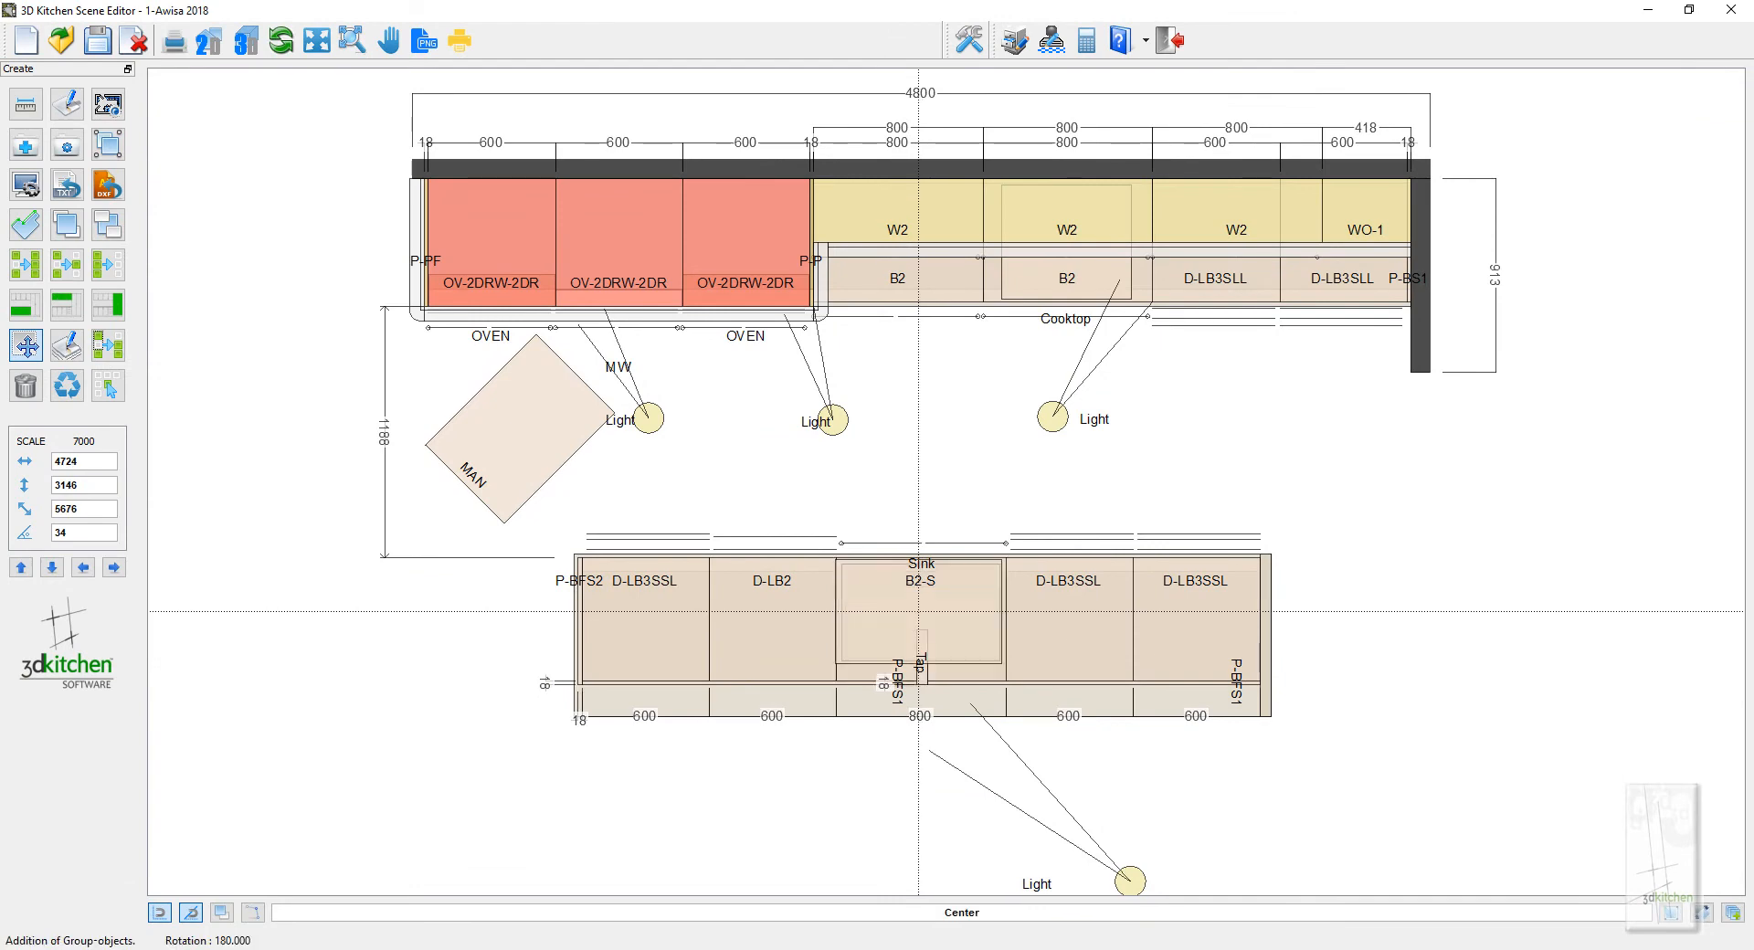
Move the sink off the island to the empty floor beside it and check the benchtop in a 3D render
{"action": "left_click_drag", "start_coordinate": [918, 611], "coordinate": [1446, 555]}
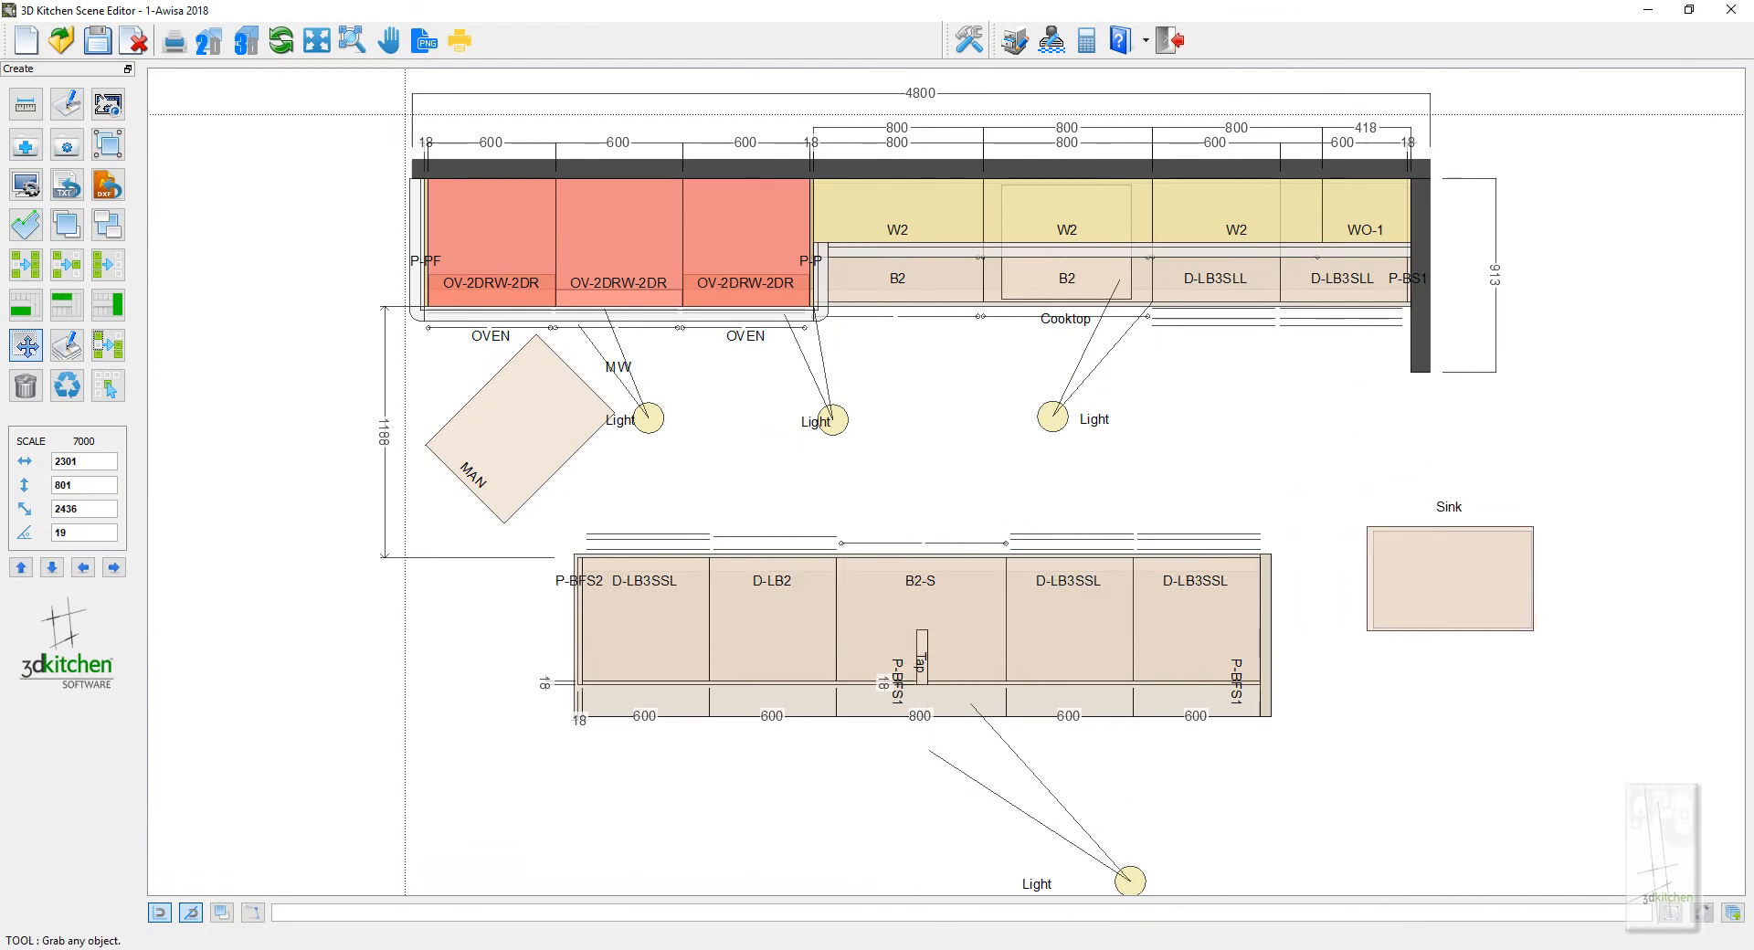
{"action": "left_click", "coordinate": [246, 40]}
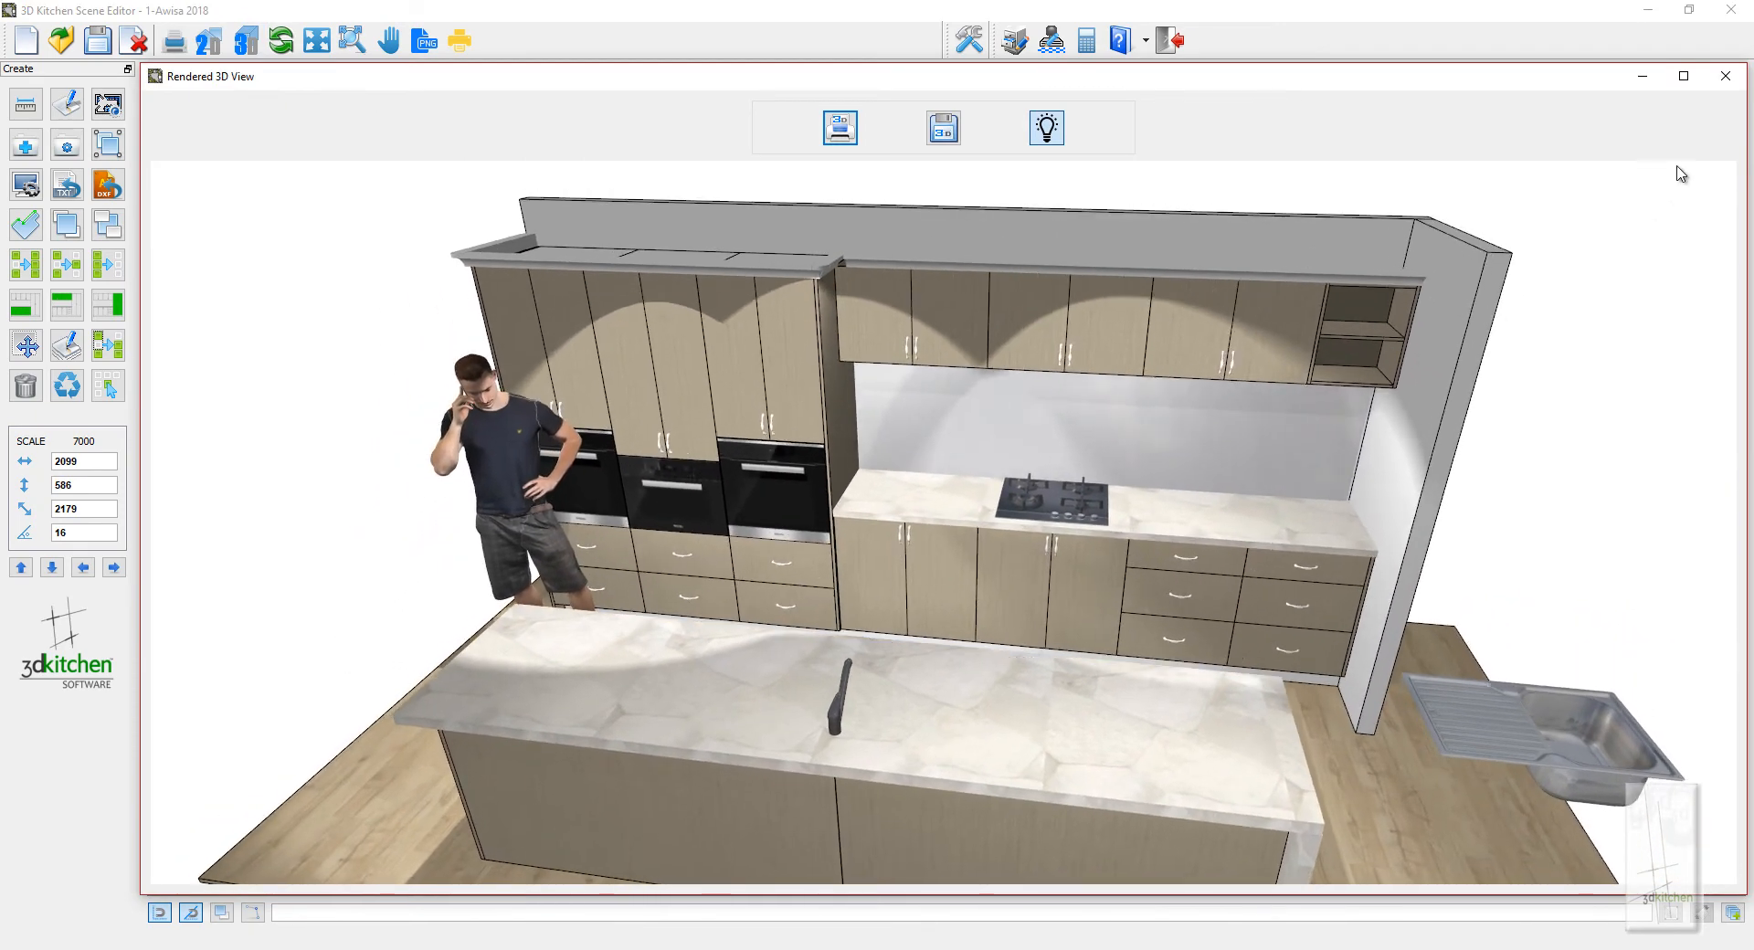
{"action": "left_click", "coordinate": [1725, 78]}
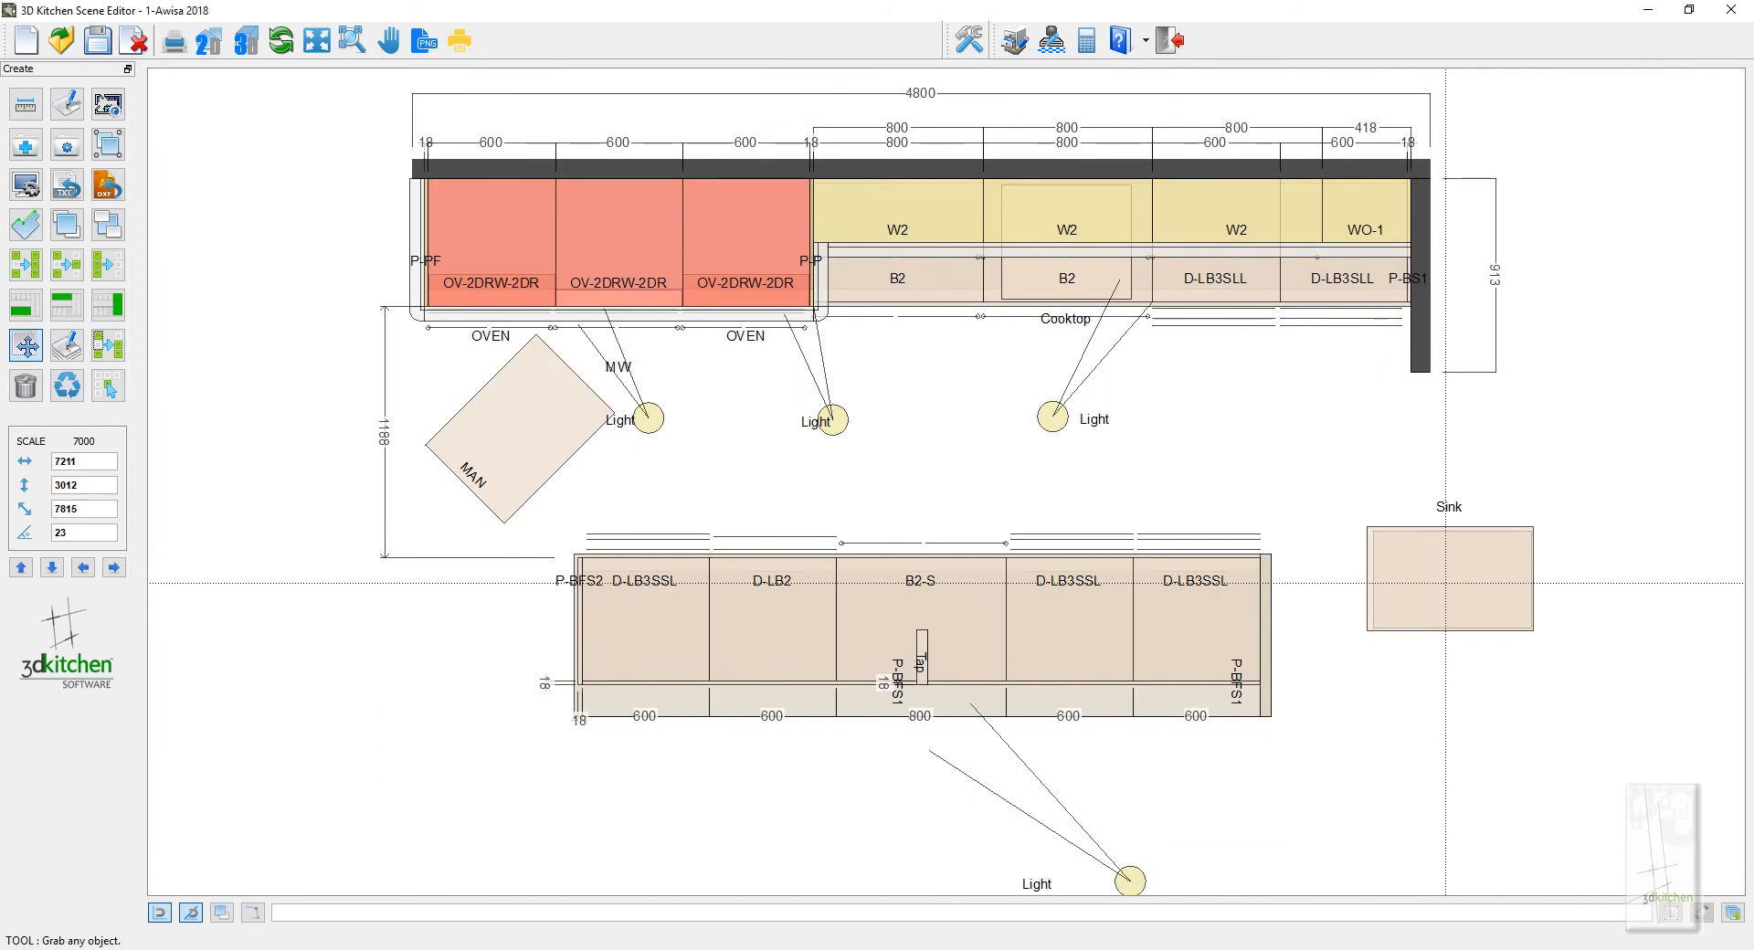
Move the sink back onto the island's B2-S cabinet and check the benchtop in a 3D render
{"action": "left_click_drag", "start_coordinate": [1449, 585], "coordinate": [923, 627]}
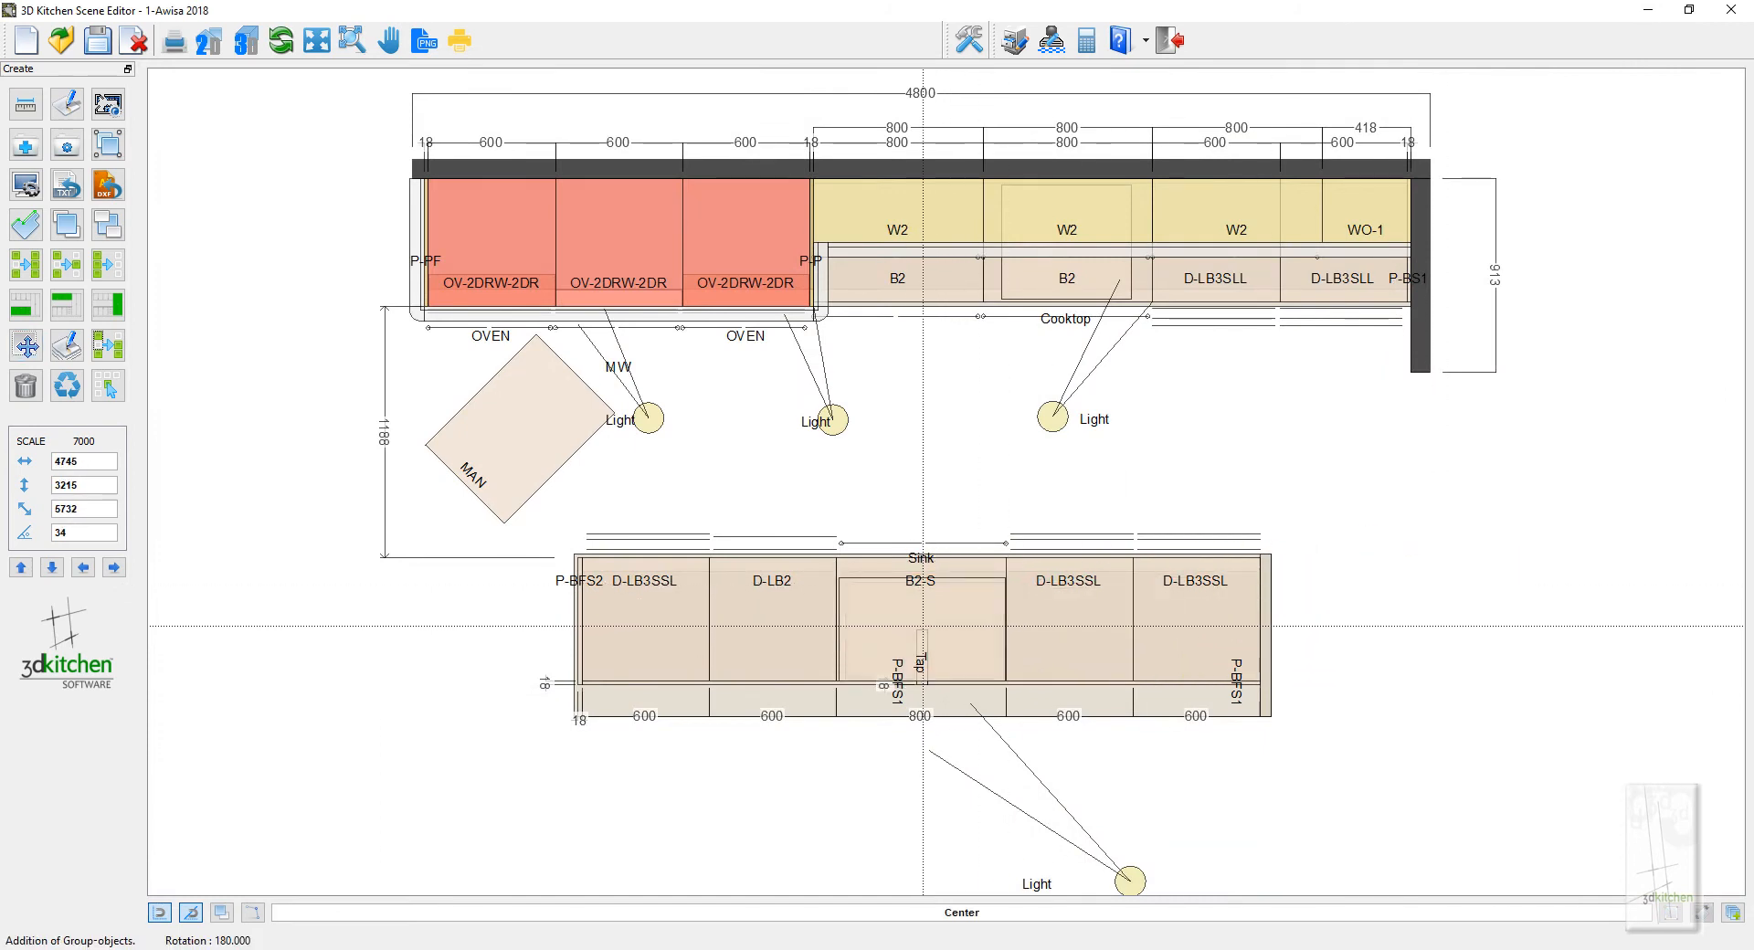
{"action": "left_click", "coordinate": [251, 50]}
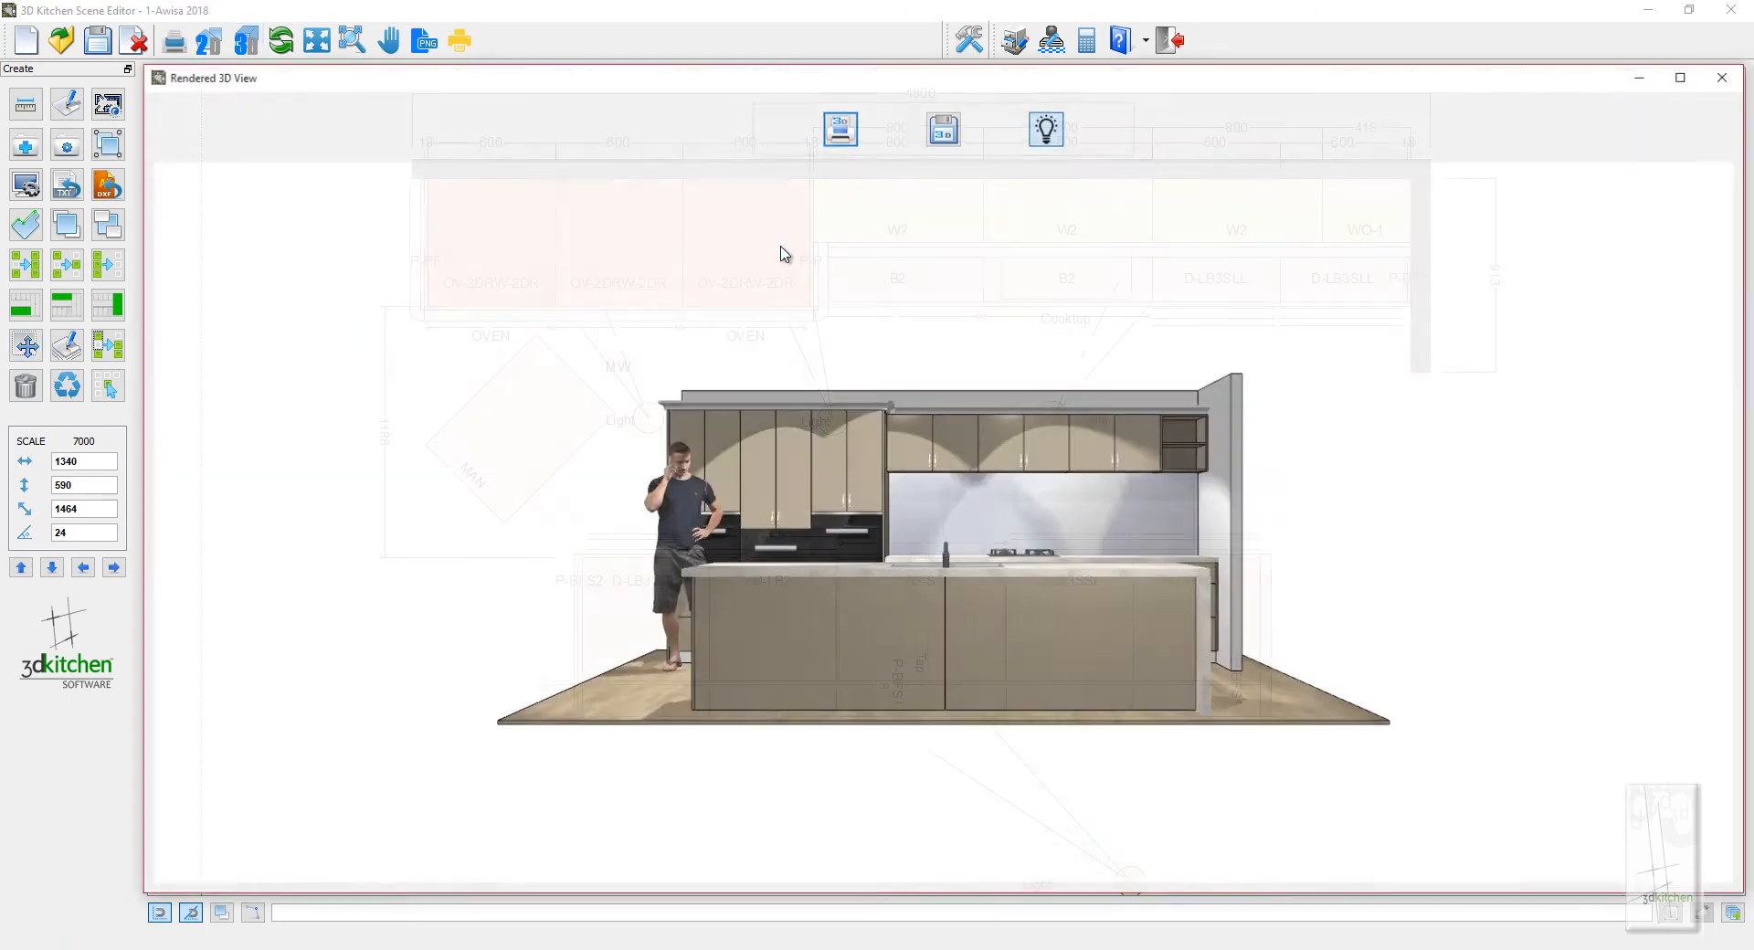
{"action": "double_click", "coordinate": [919, 78]}
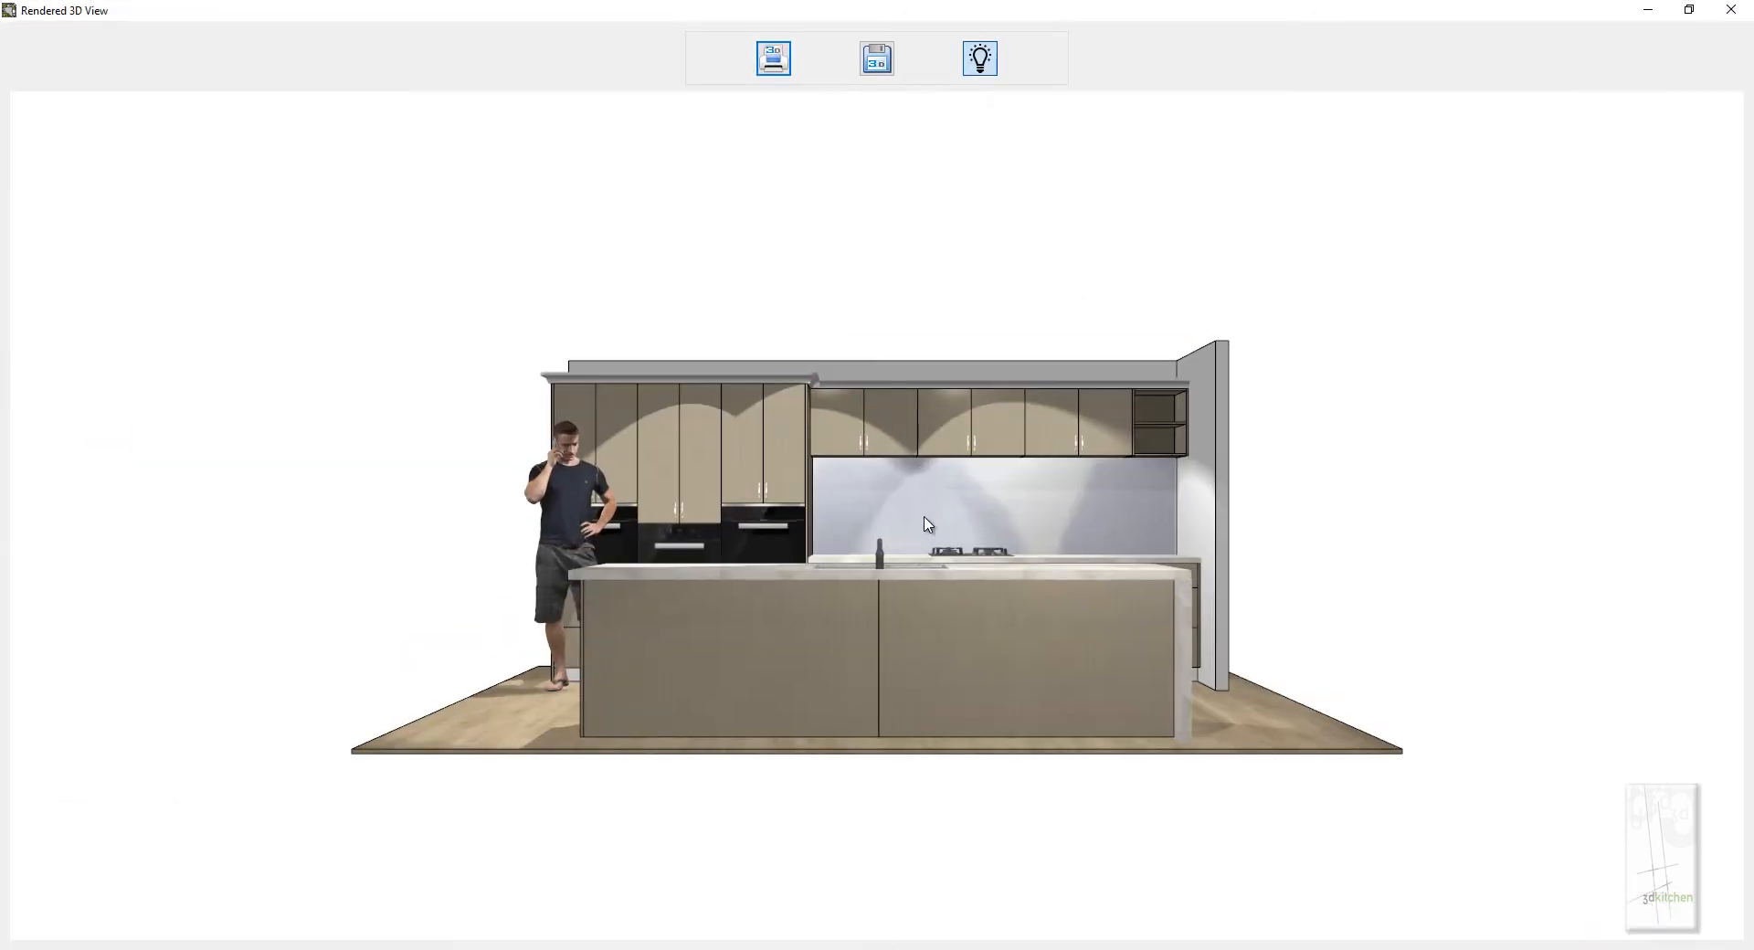
{"action": "scroll", "coordinate": [928, 520], "scroll_direction": "up", "scroll_amount": 5}
{"action": "left_click_drag", "start_coordinate": [1026, 624], "coordinate": [1273, 838]}
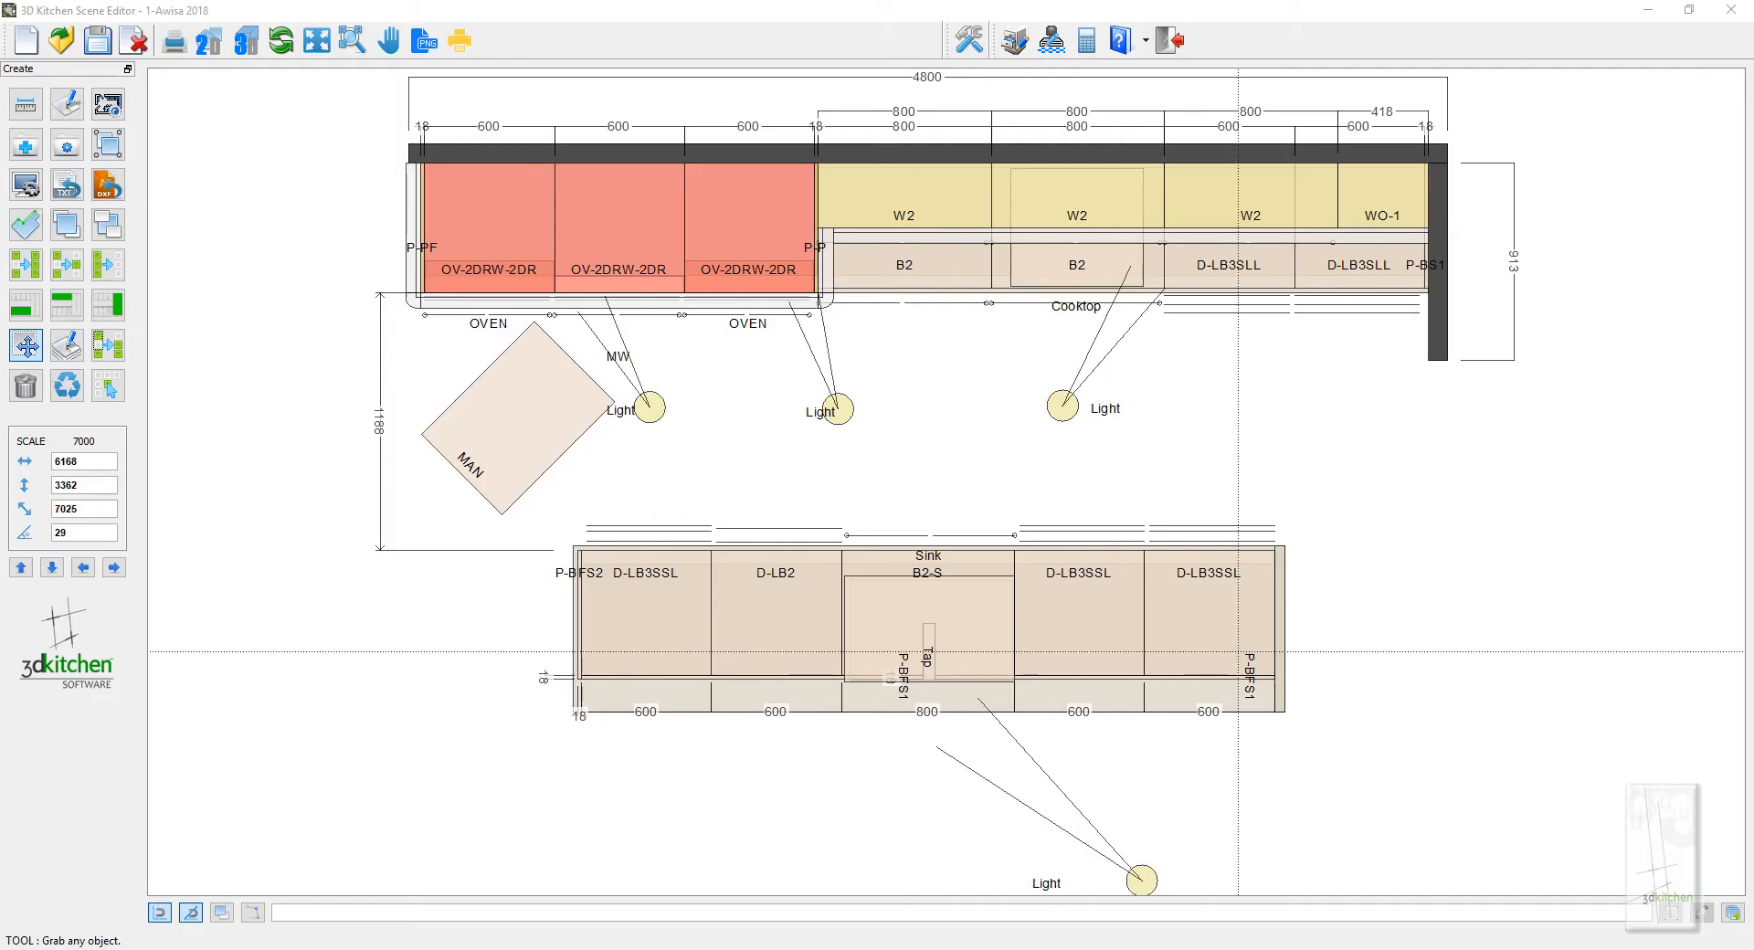
Place an L-shaped BC-2L base corner cabinet in the empty area below the island in the plan
{"action": "scroll", "coordinate": [721, 448], "scroll_direction": "down", "scroll_amount": 2}
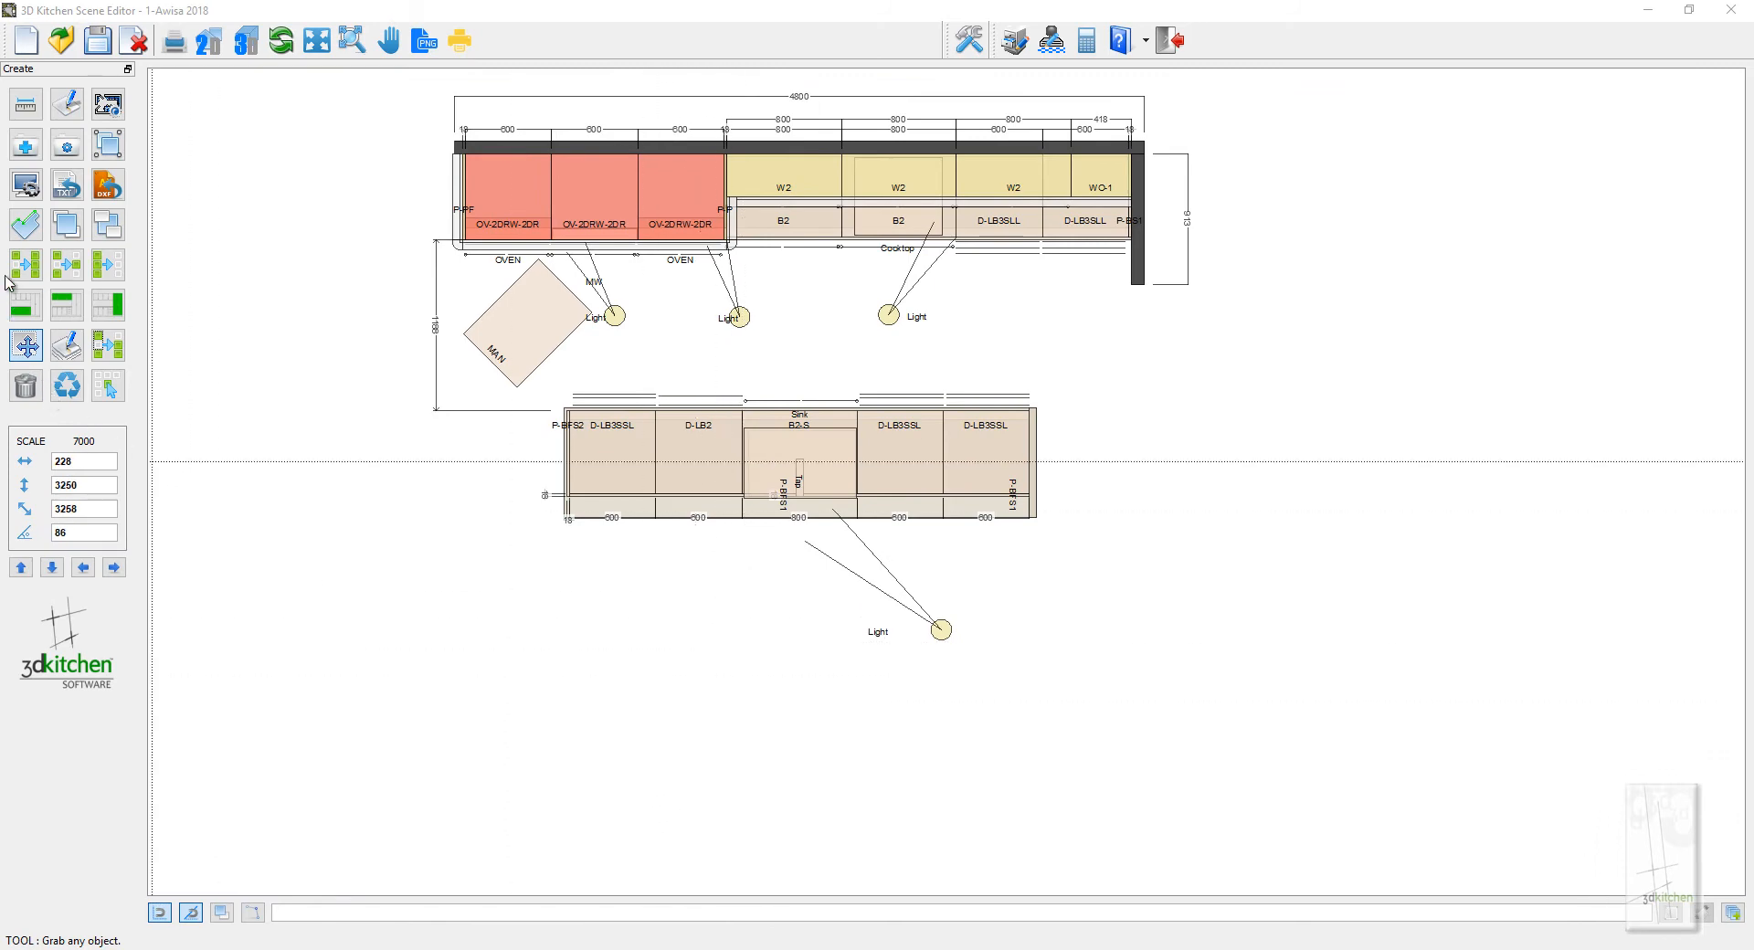
{"action": "left_click", "coordinate": [26, 144]}
{"action": "left_click", "coordinate": [305, 387]}
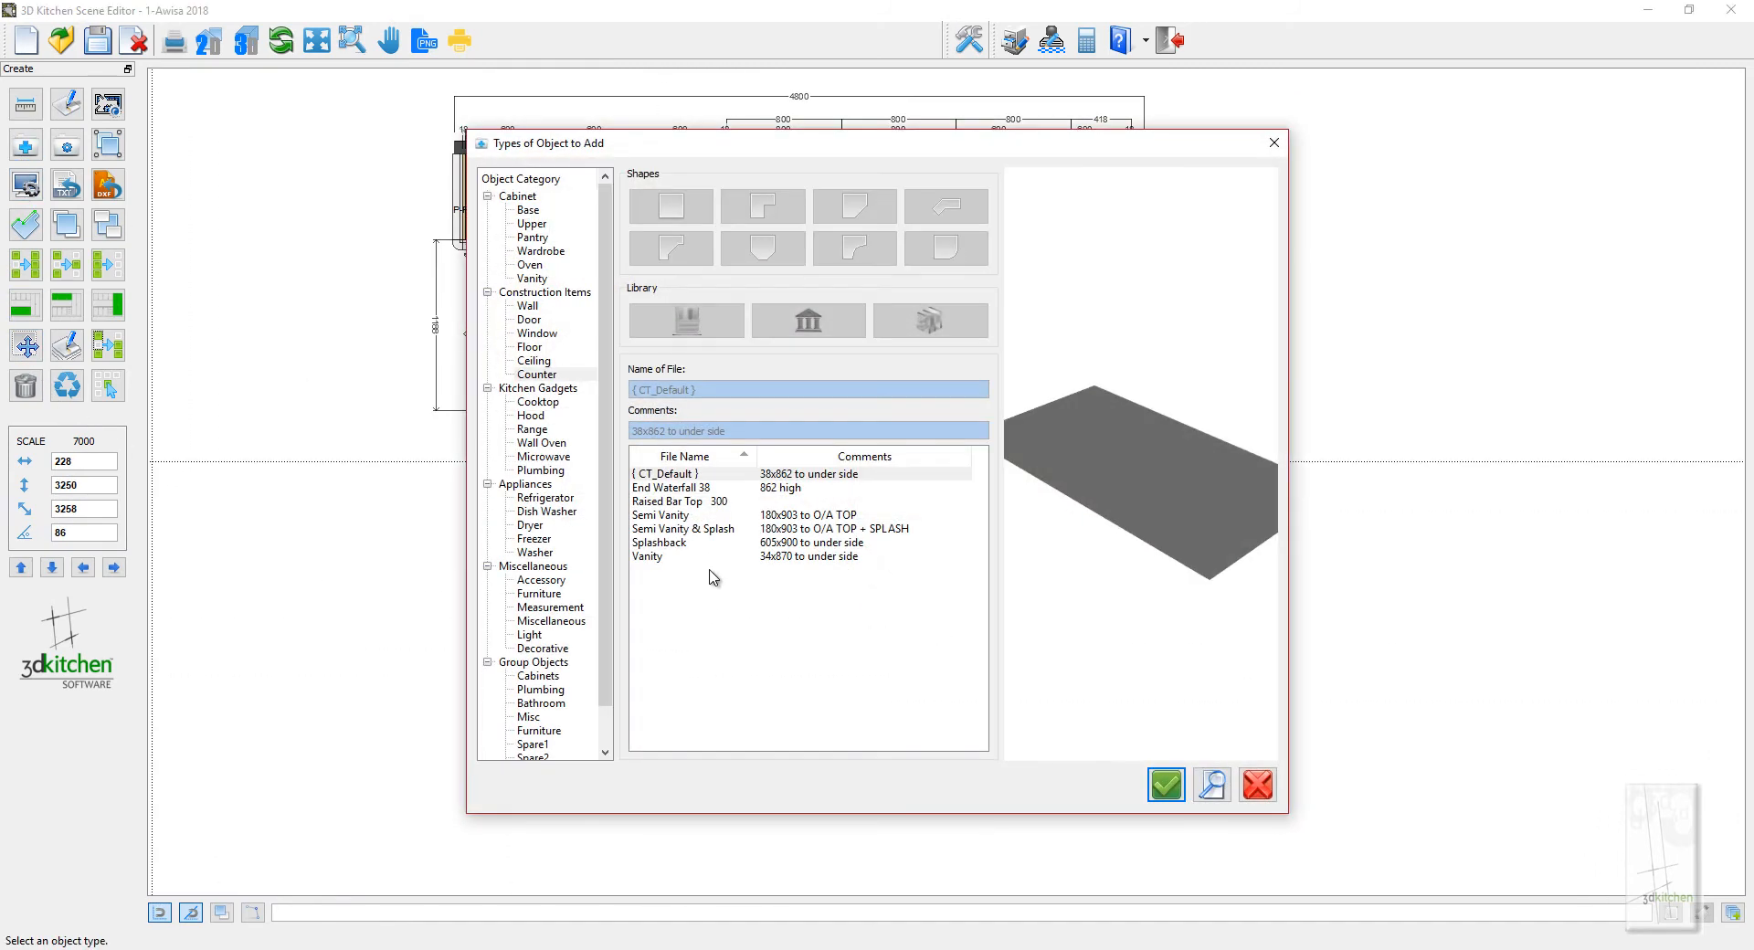
{"action": "left_click", "coordinate": [527, 210]}
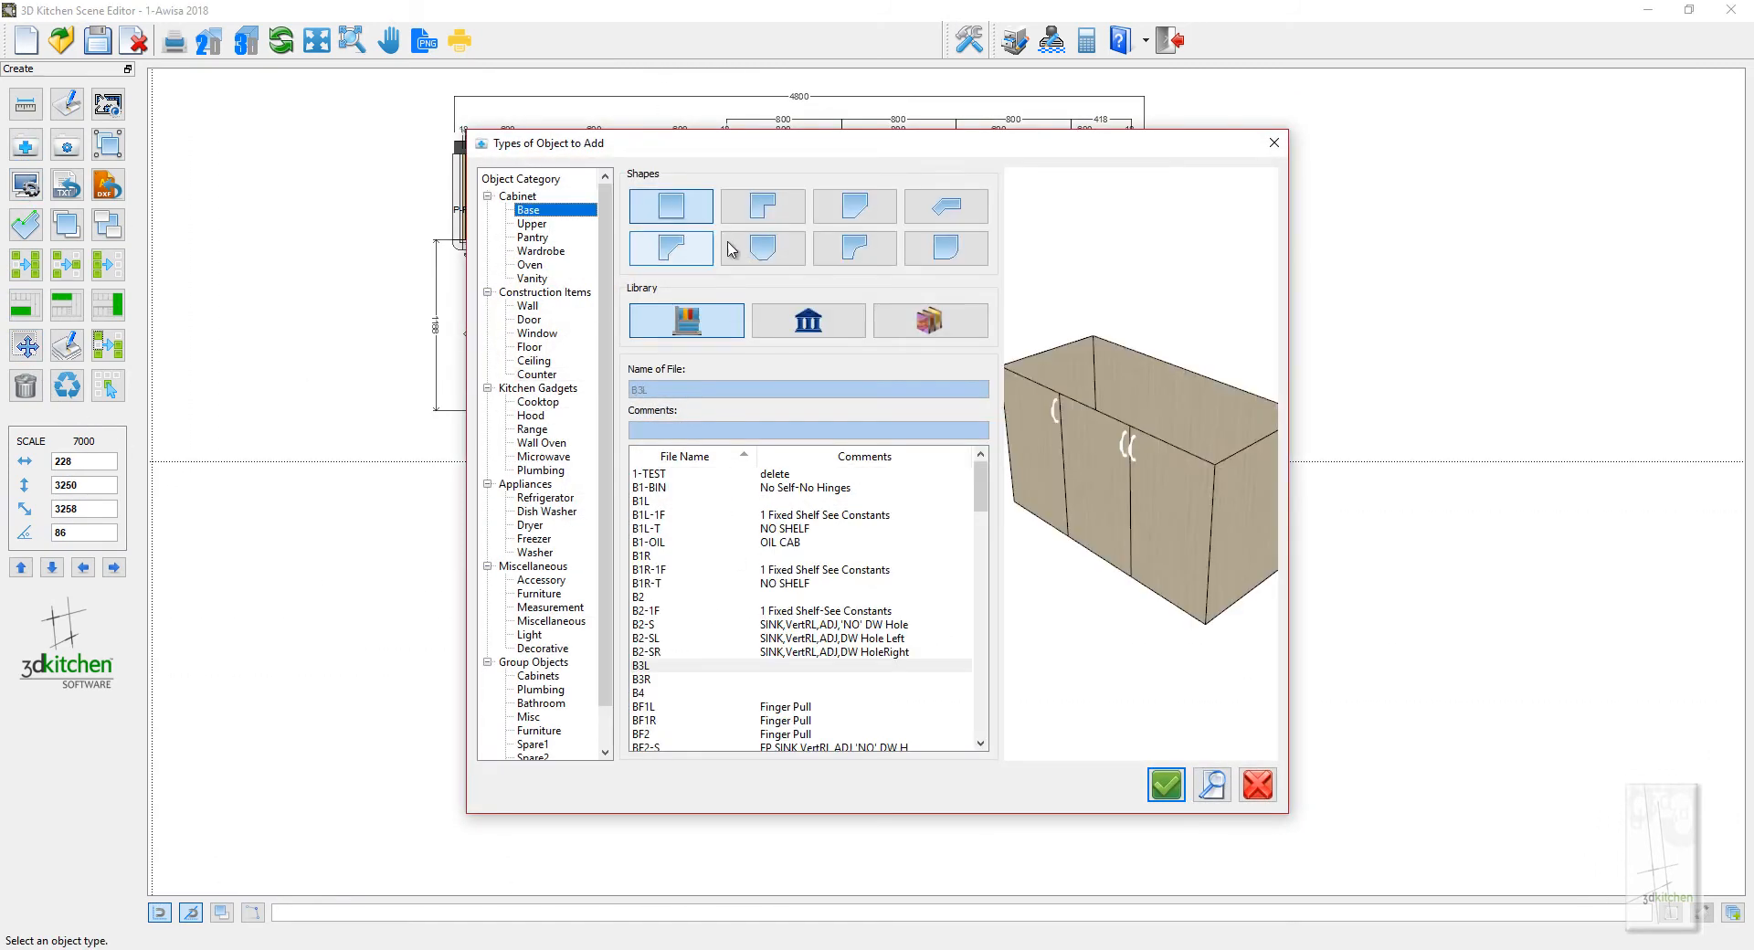
{"action": "left_click", "coordinate": [763, 206]}
{"action": "left_click", "coordinate": [666, 638]}
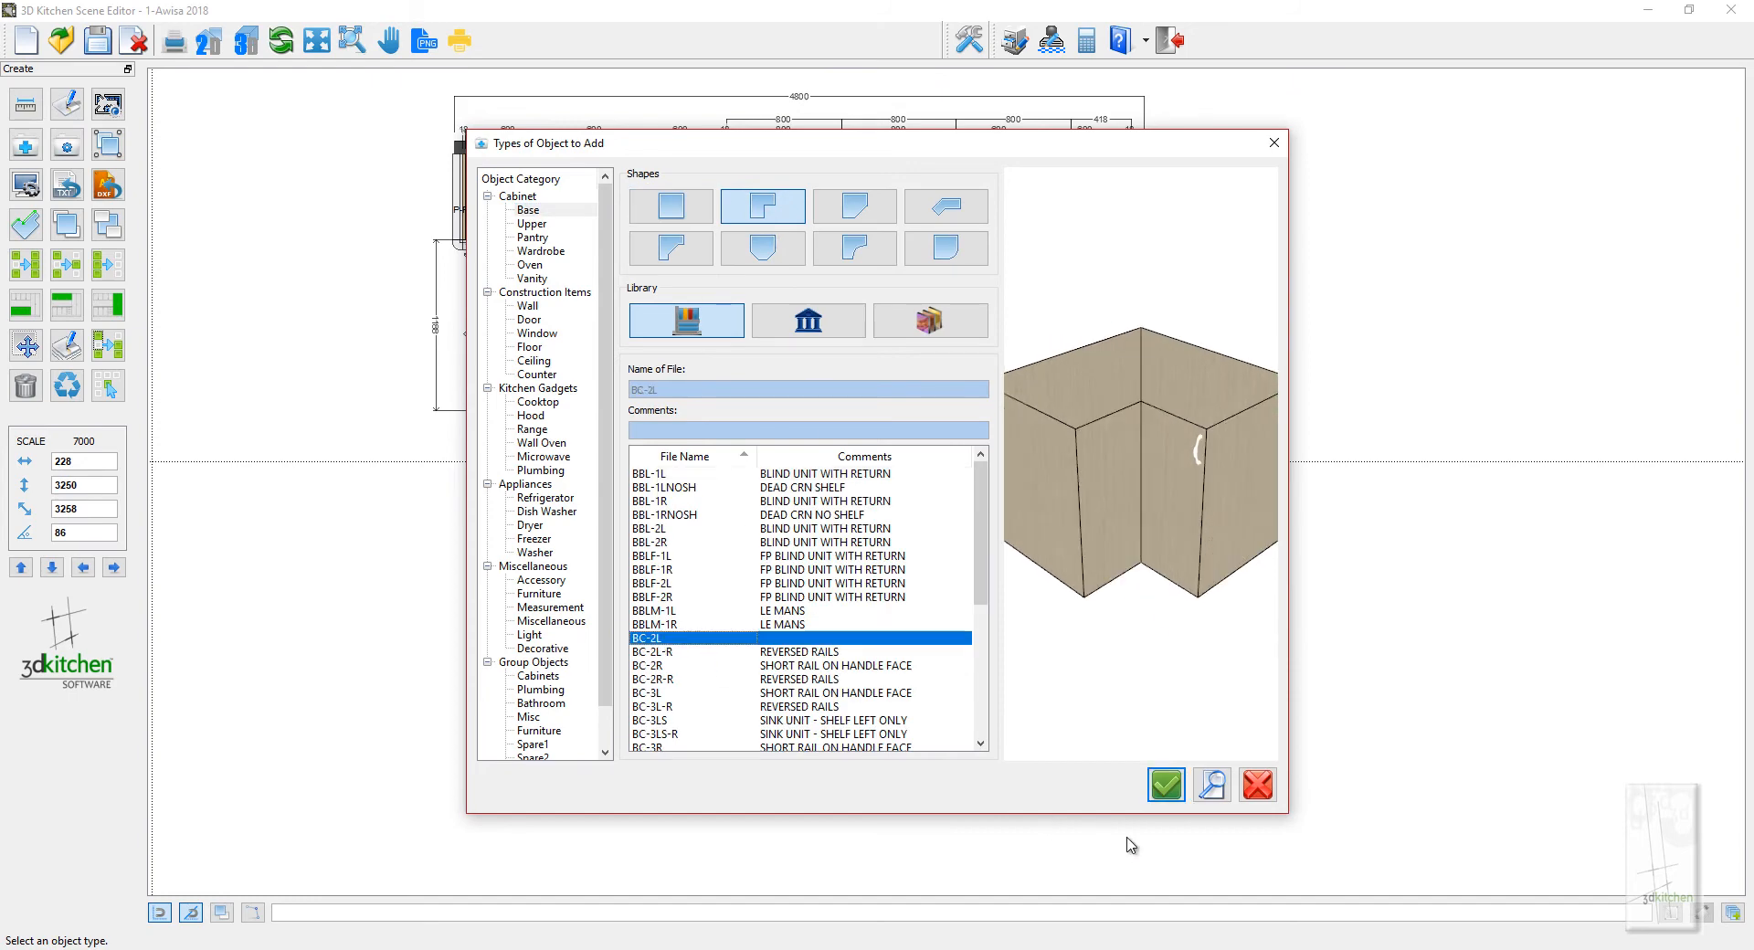
{"action": "left_click", "coordinate": [1165, 784]}
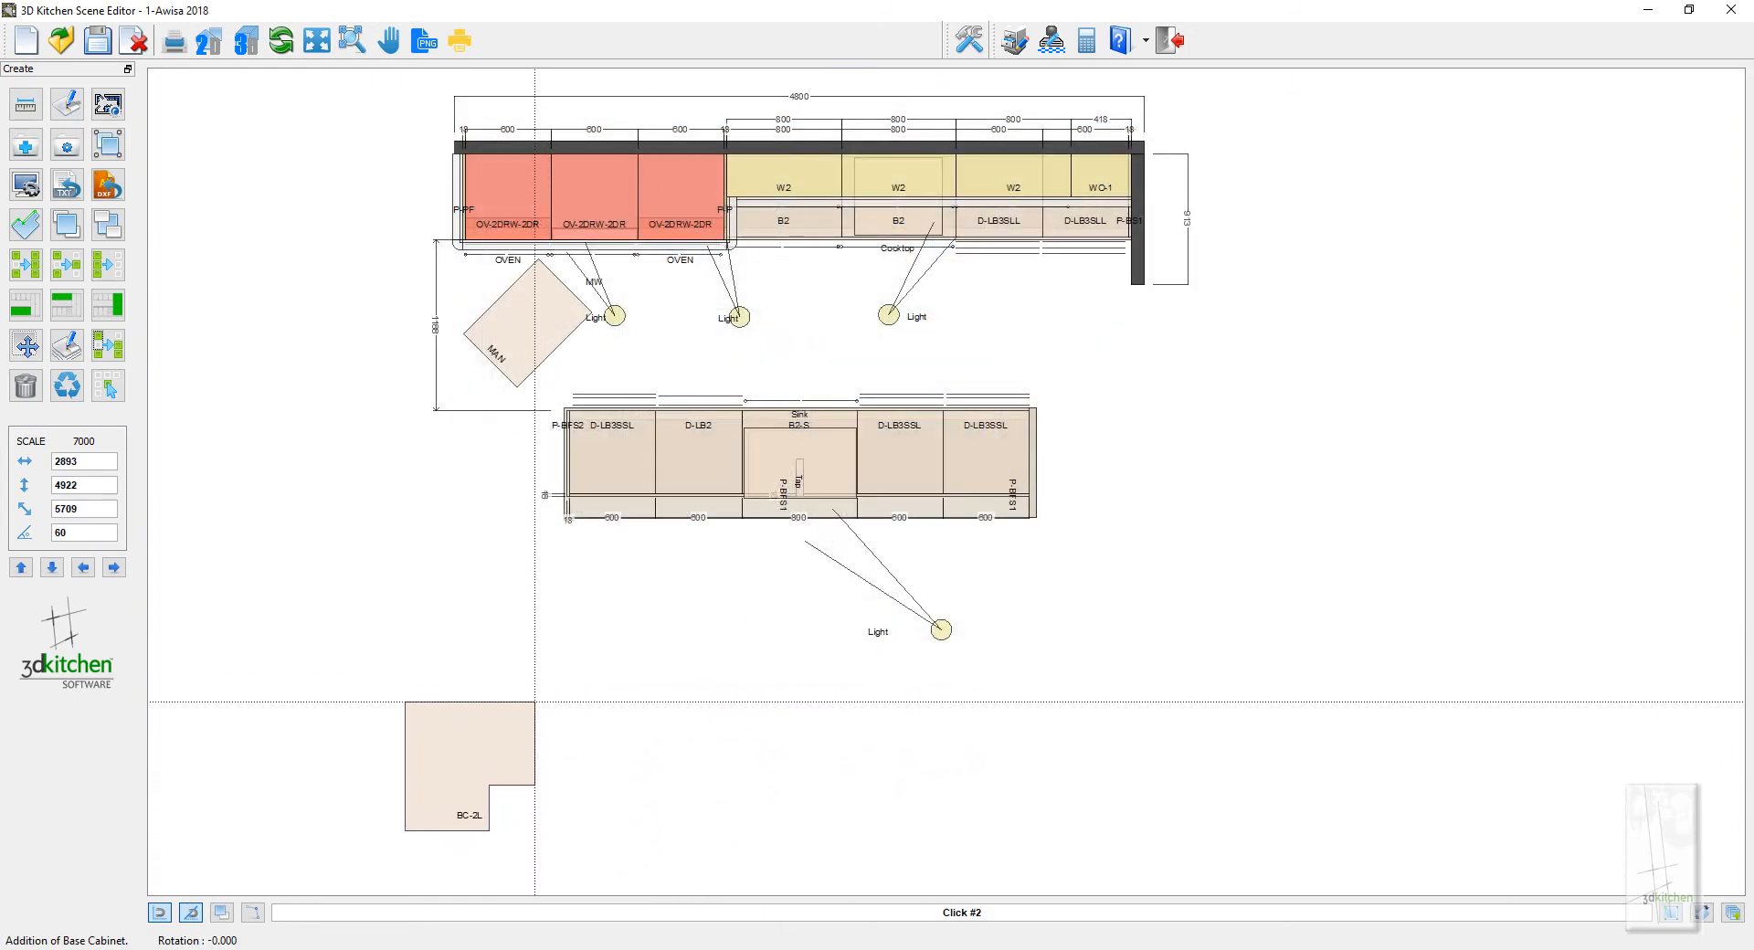
{"action": "left_click", "coordinate": [534, 702]}
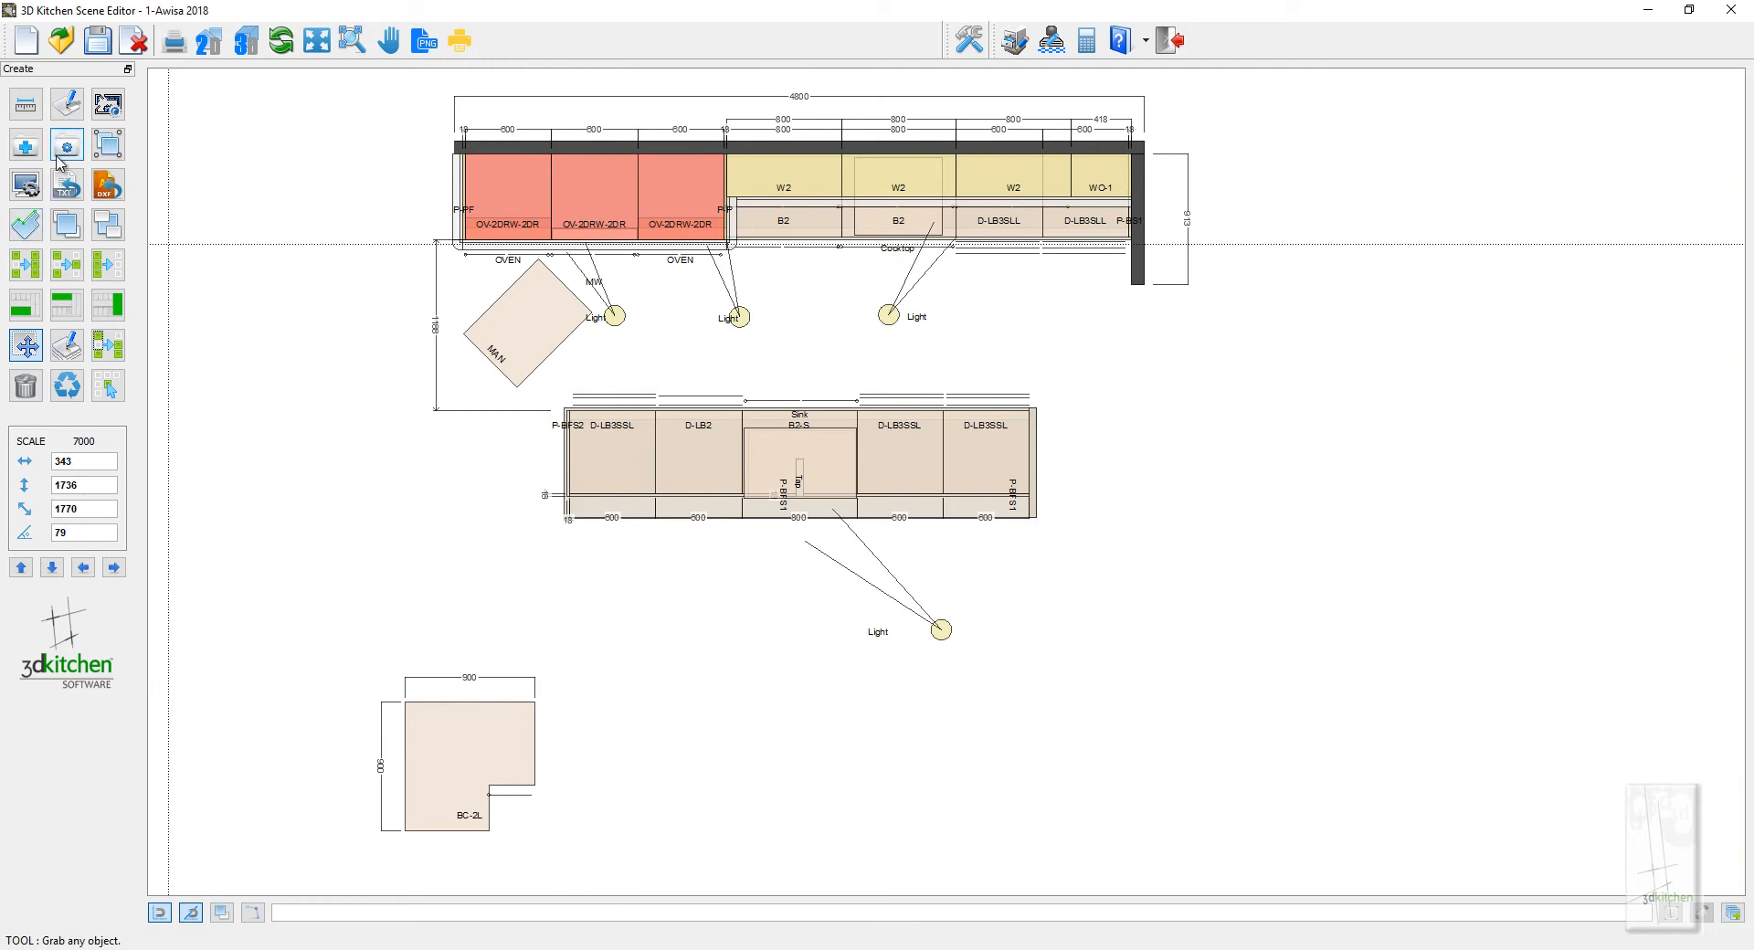
Place a rectangular B3L base cabinet a short distance to the right of the new corner cabinet
{"action": "left_click", "coordinate": [25, 146]}
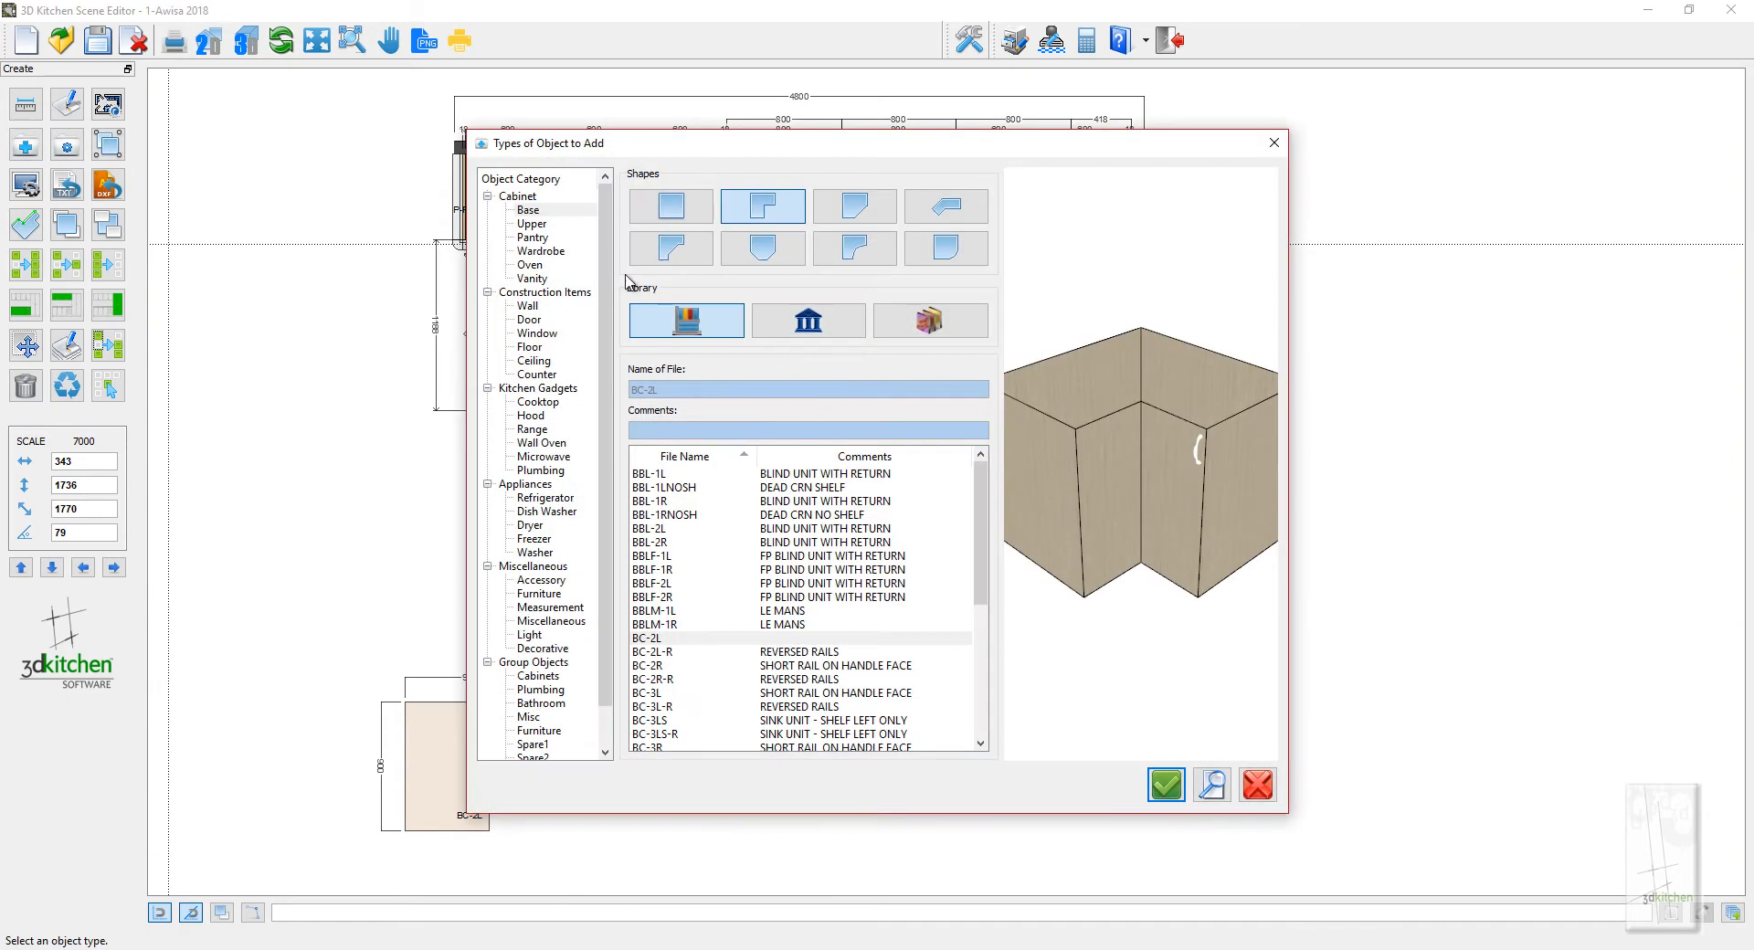
{"action": "left_click", "coordinate": [672, 206]}
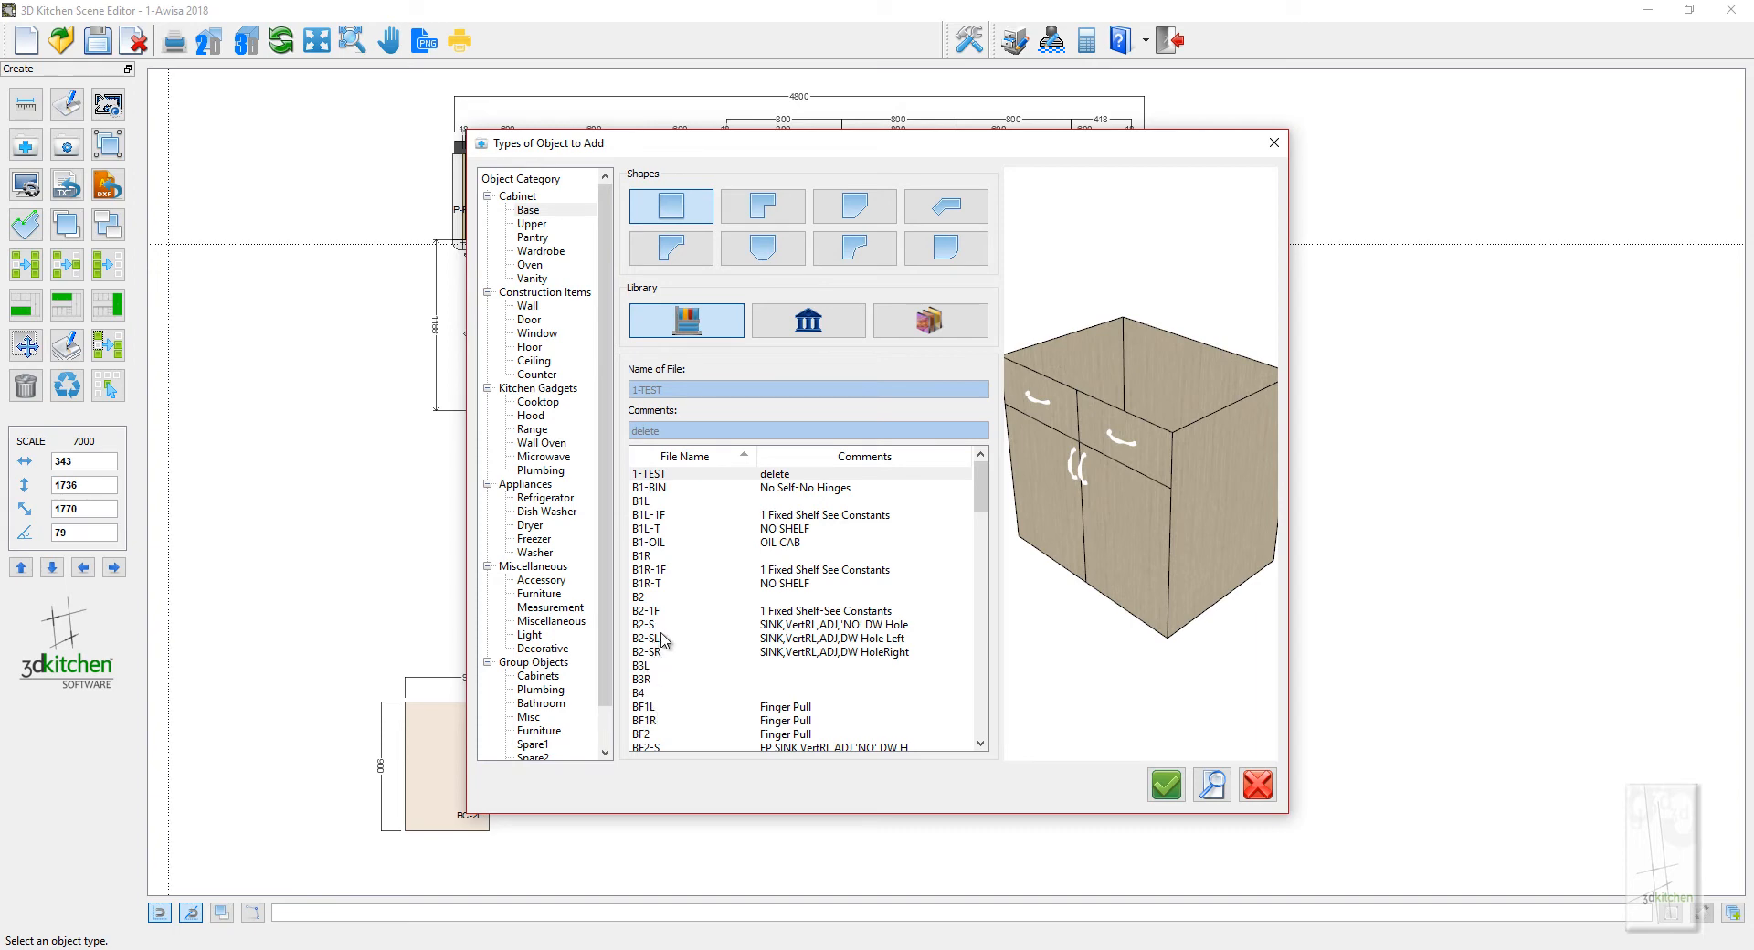
{"action": "left_click", "coordinate": [656, 665]}
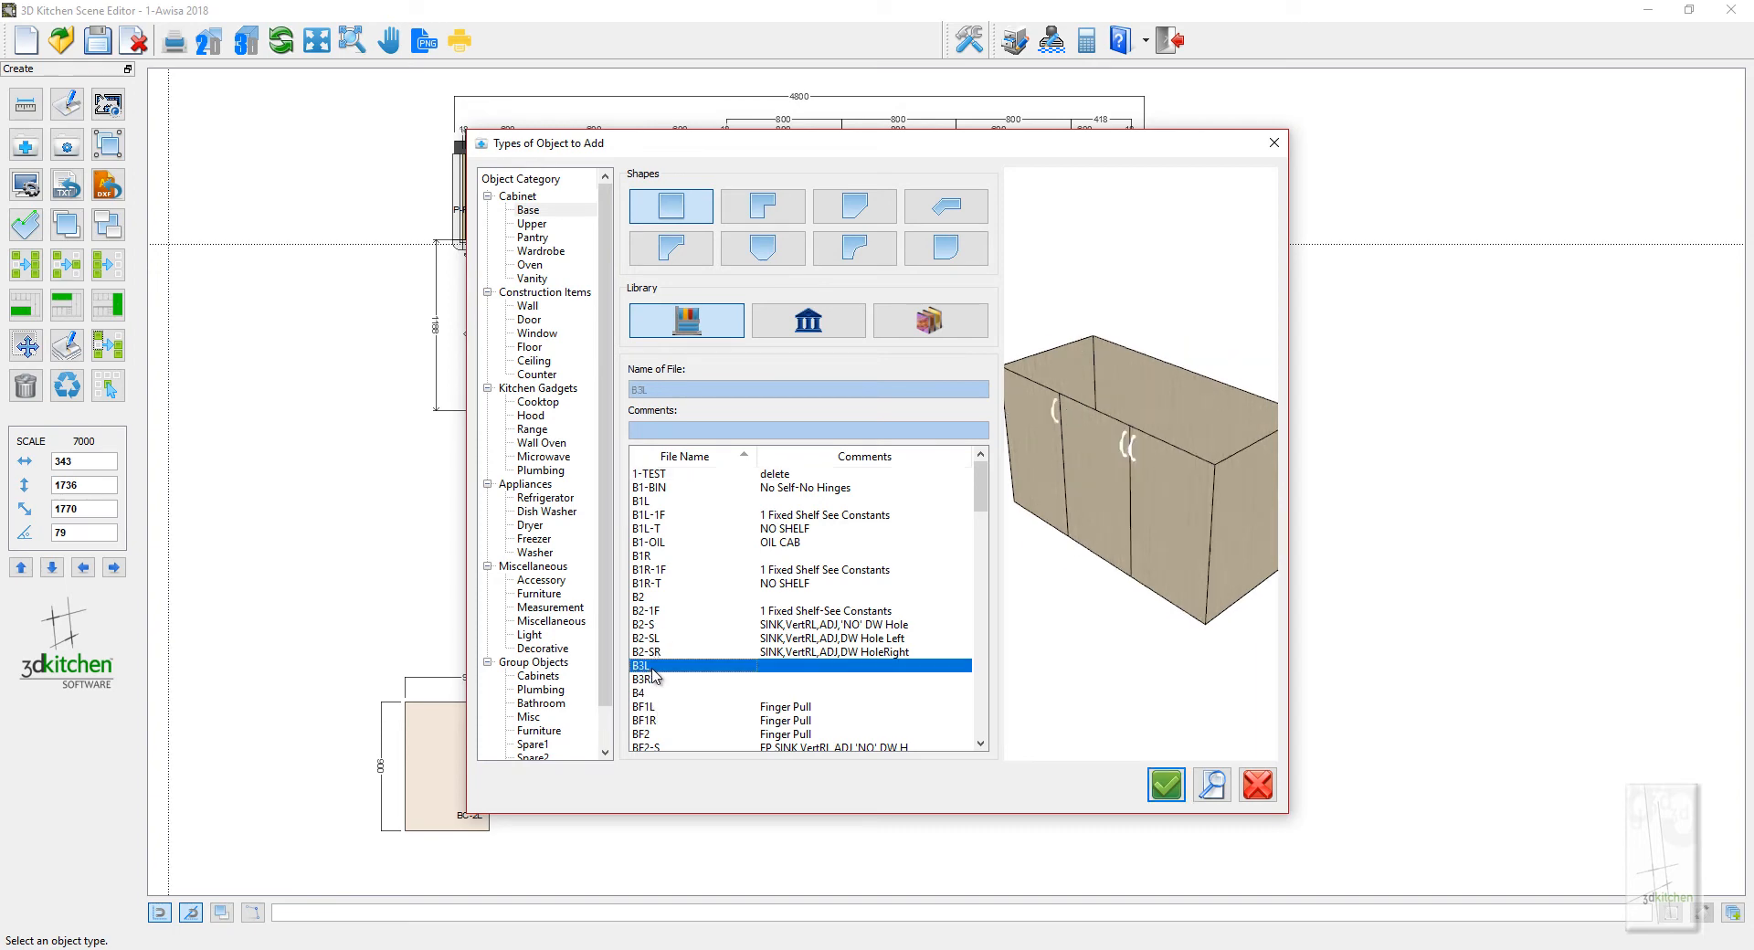
{"action": "left_click", "coordinate": [1166, 783]}
{"action": "left_click", "coordinate": [886, 713]}
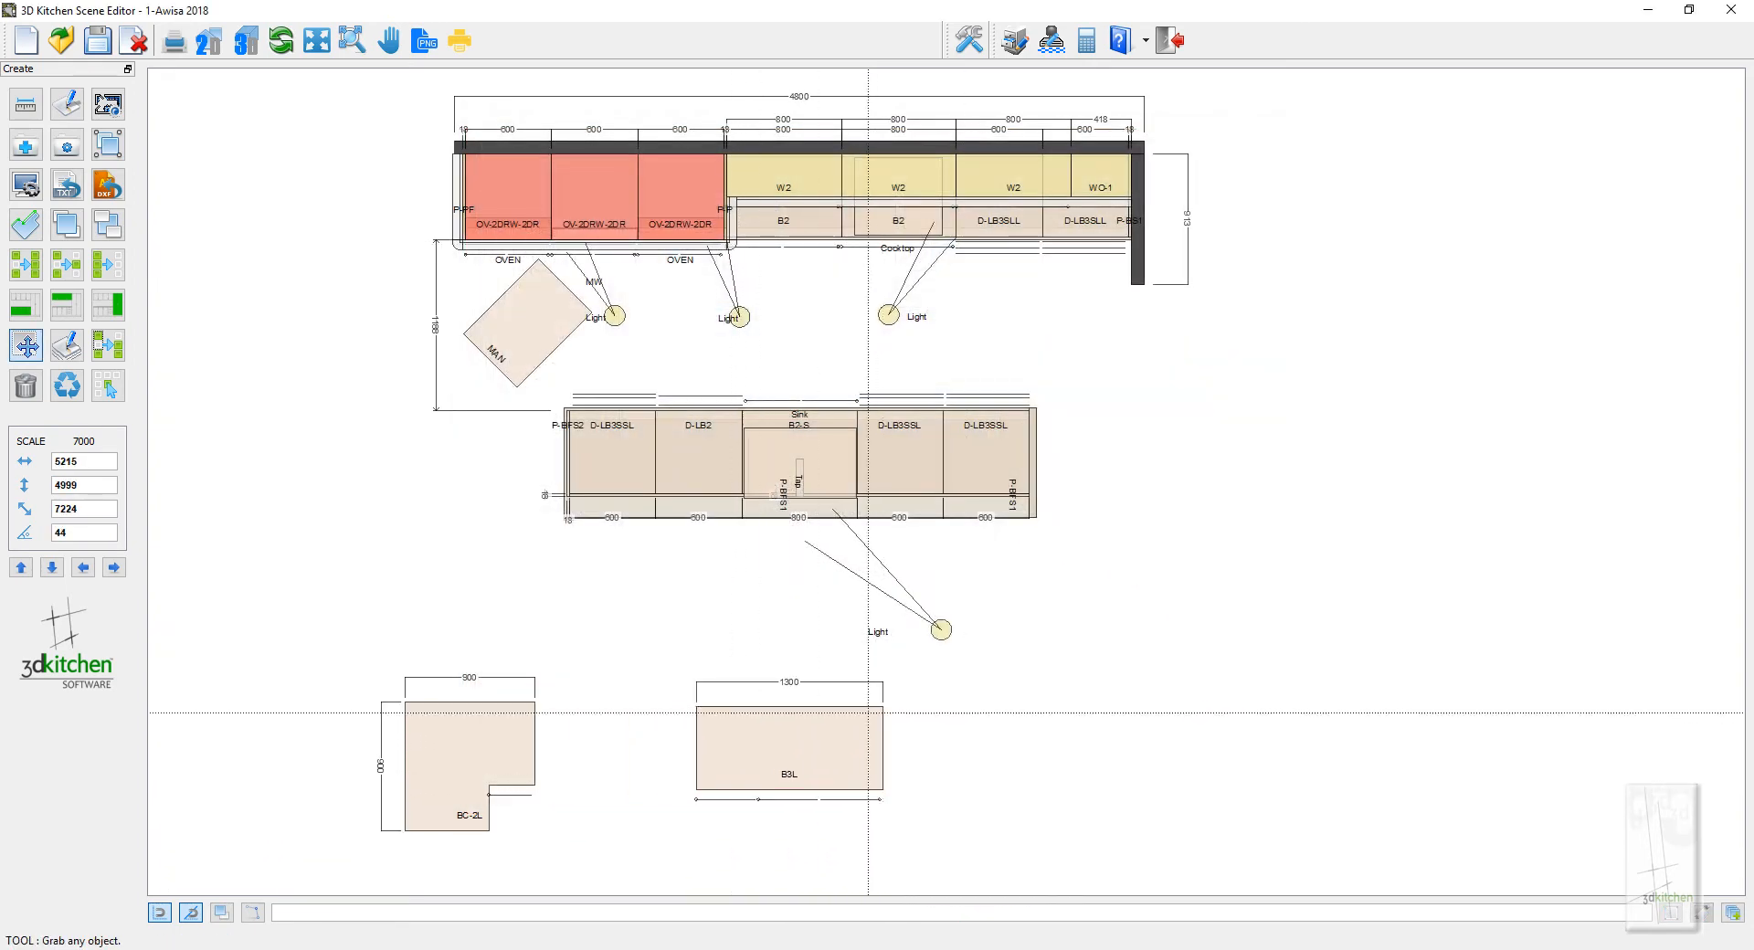
Snap the B3L cabinet against the corner cabinet and add two more B3L cabinets end to end along the row
{"action": "left_click", "coordinate": [696, 714]}
{"action": "left_click_drag", "start_coordinate": [692, 716], "coordinate": [530, 704]}
{"action": "left_click", "coordinate": [717, 706]}
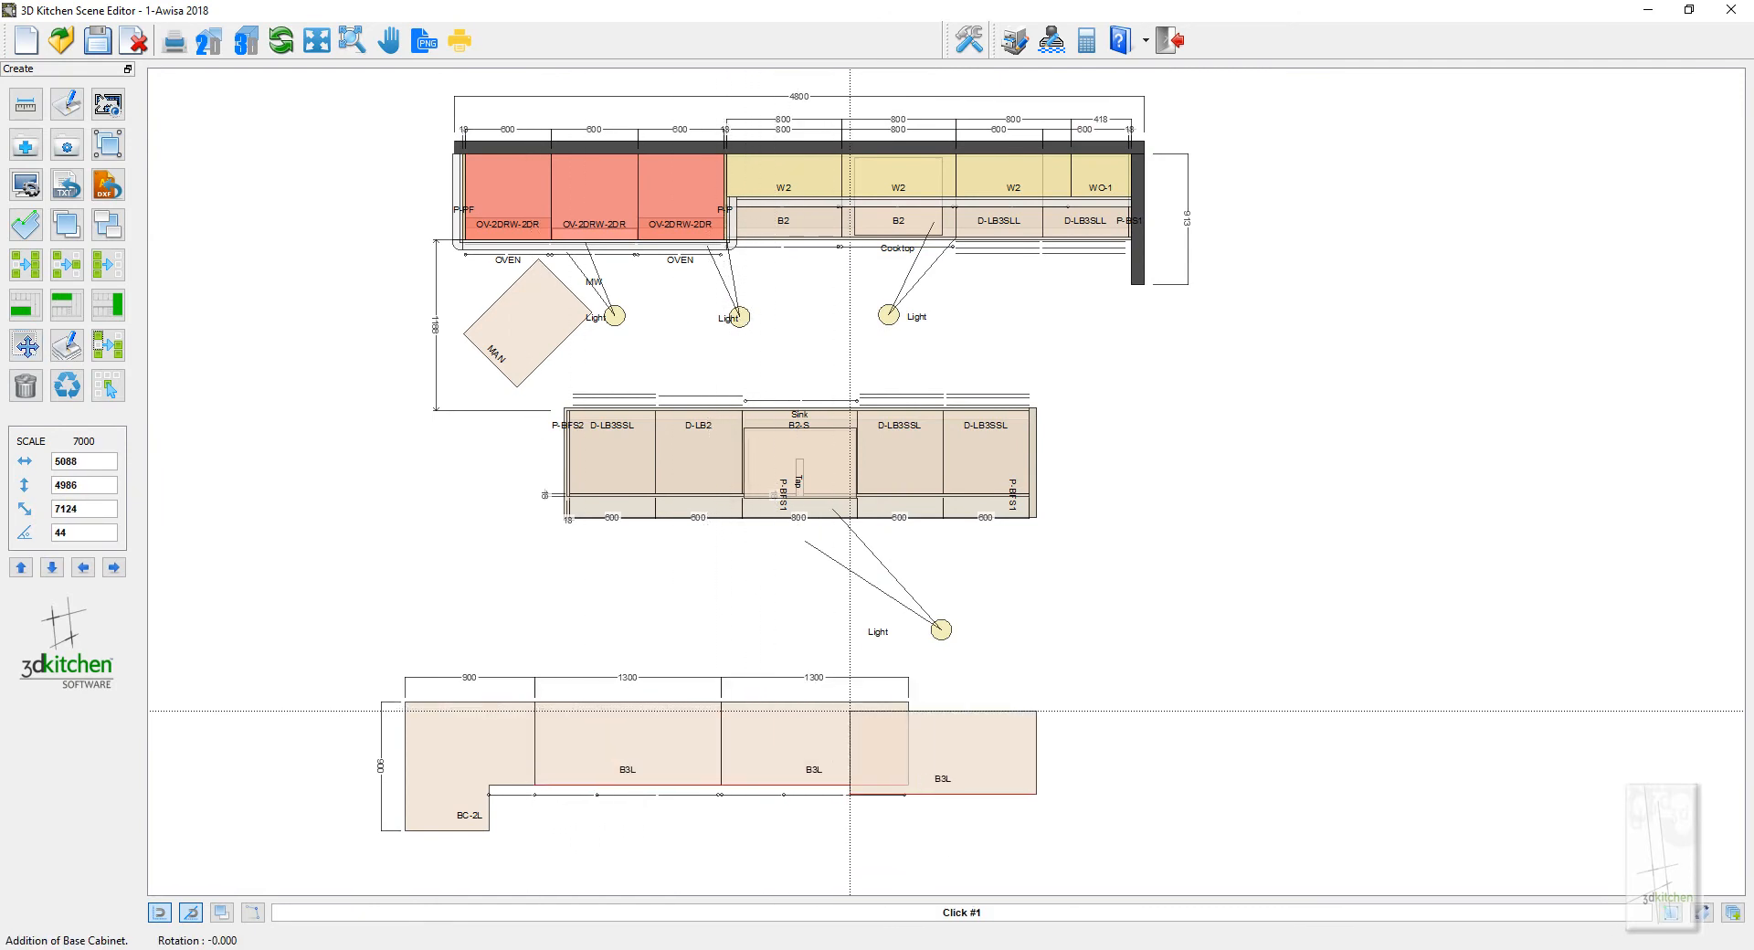
{"action": "left_click", "coordinate": [907, 706]}
{"action": "key", "text": "Escape"}
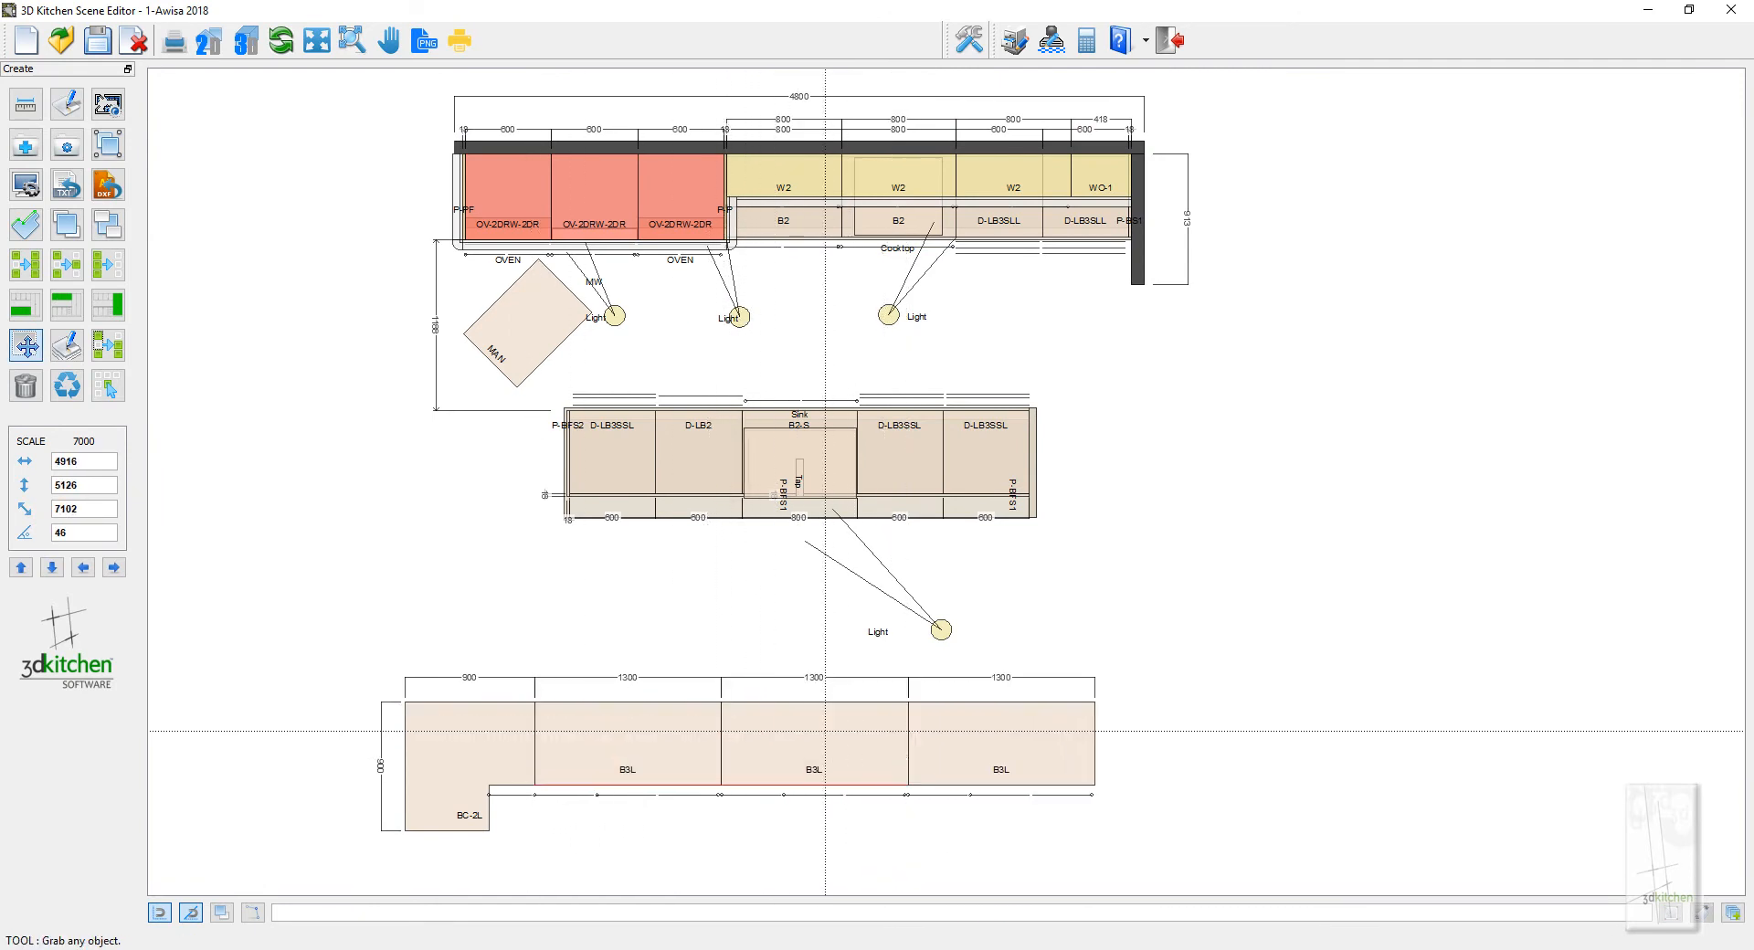
Add a second BC-2L corner cabinet, rotated 90 degrees, snapped to the right end of the B3L row
{"action": "left_click", "coordinate": [410, 824]}
{"action": "right_click", "coordinate": [1060, 732]}
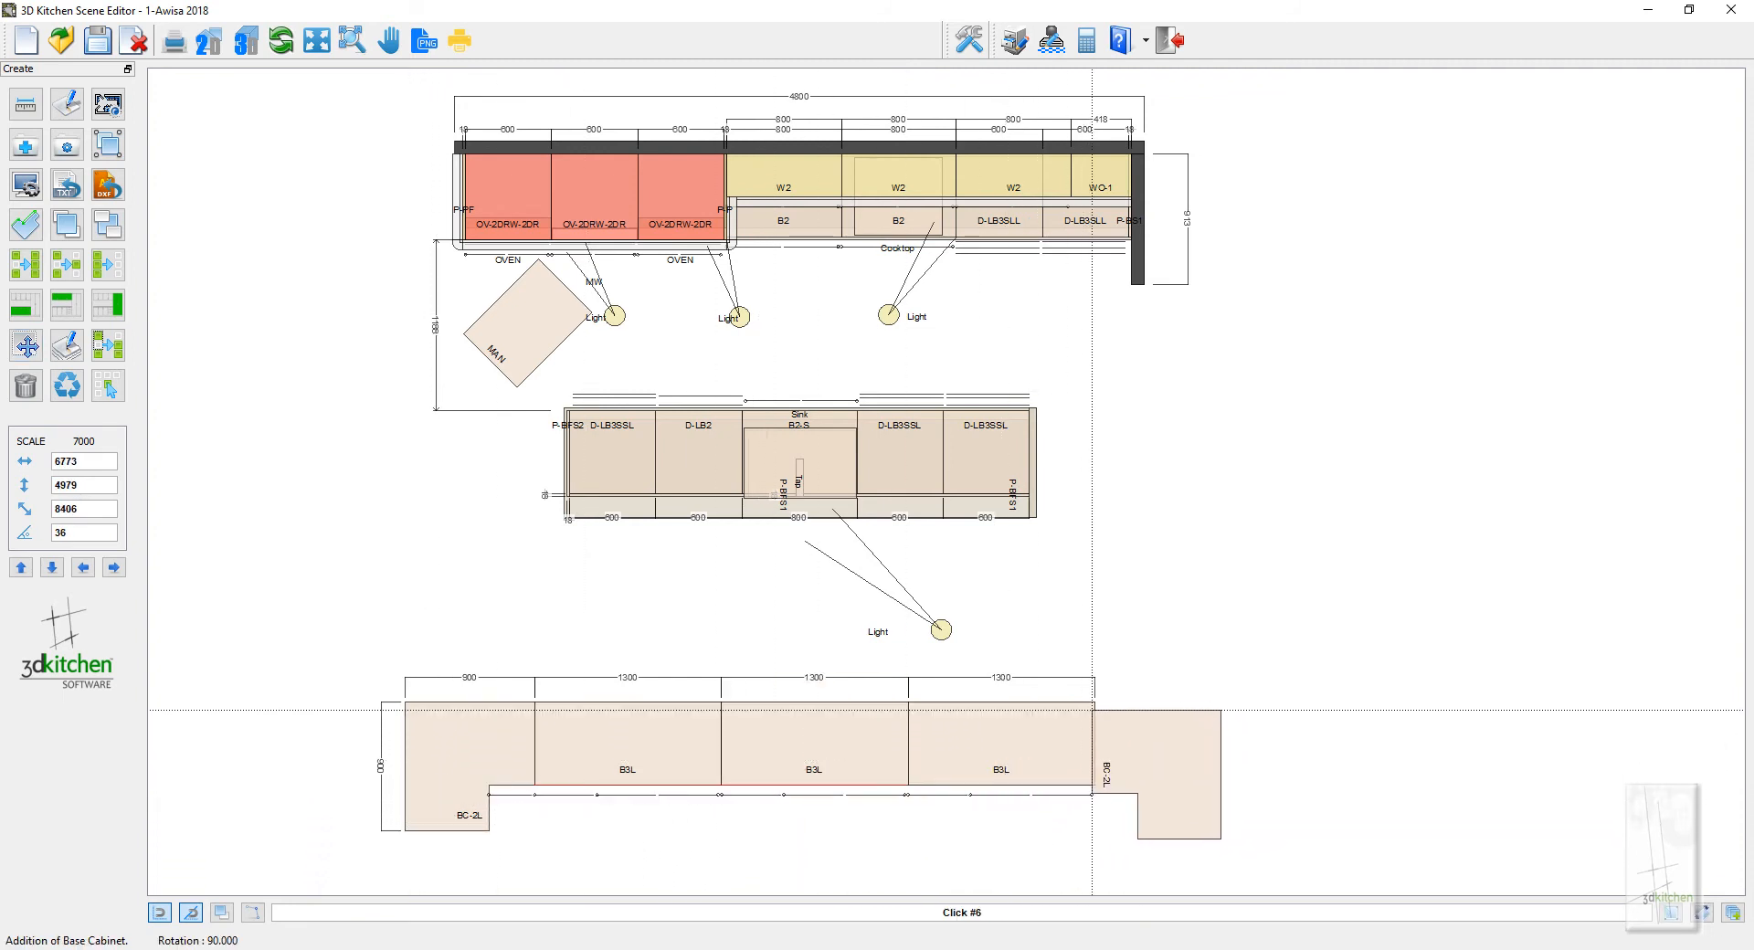
{"action": "left_click", "coordinate": [1095, 703]}
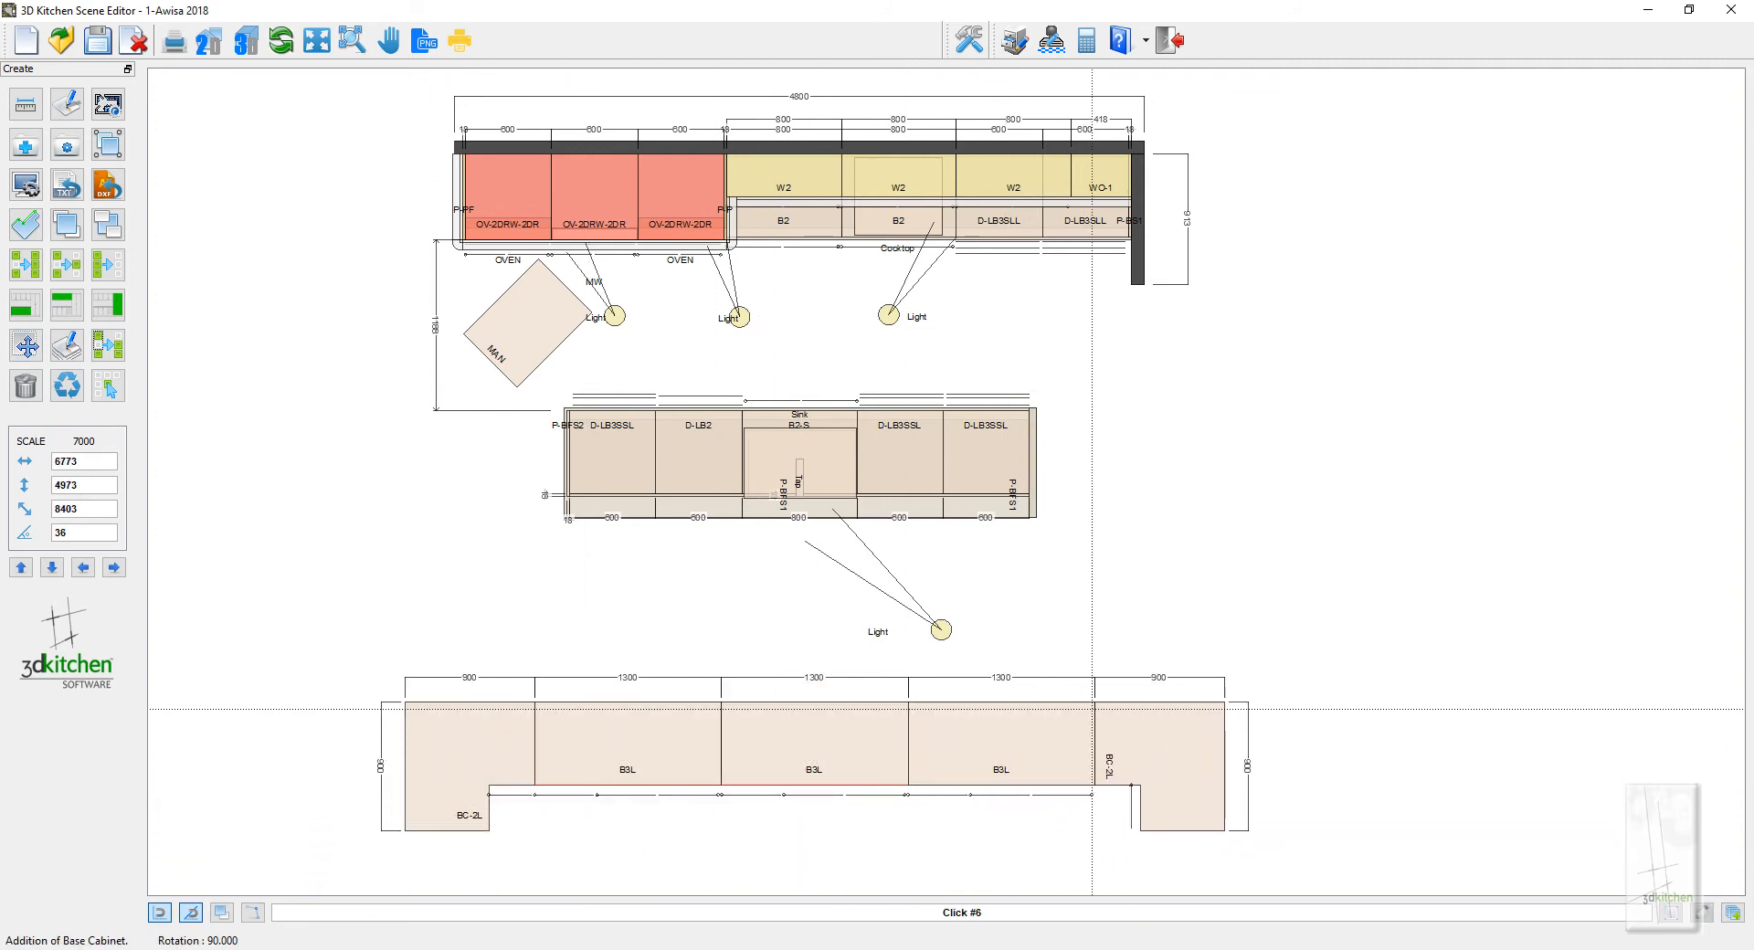
Select all five cabinets in the row below the island and generate a single countertop over them
{"action": "left_click", "coordinate": [108, 347]}
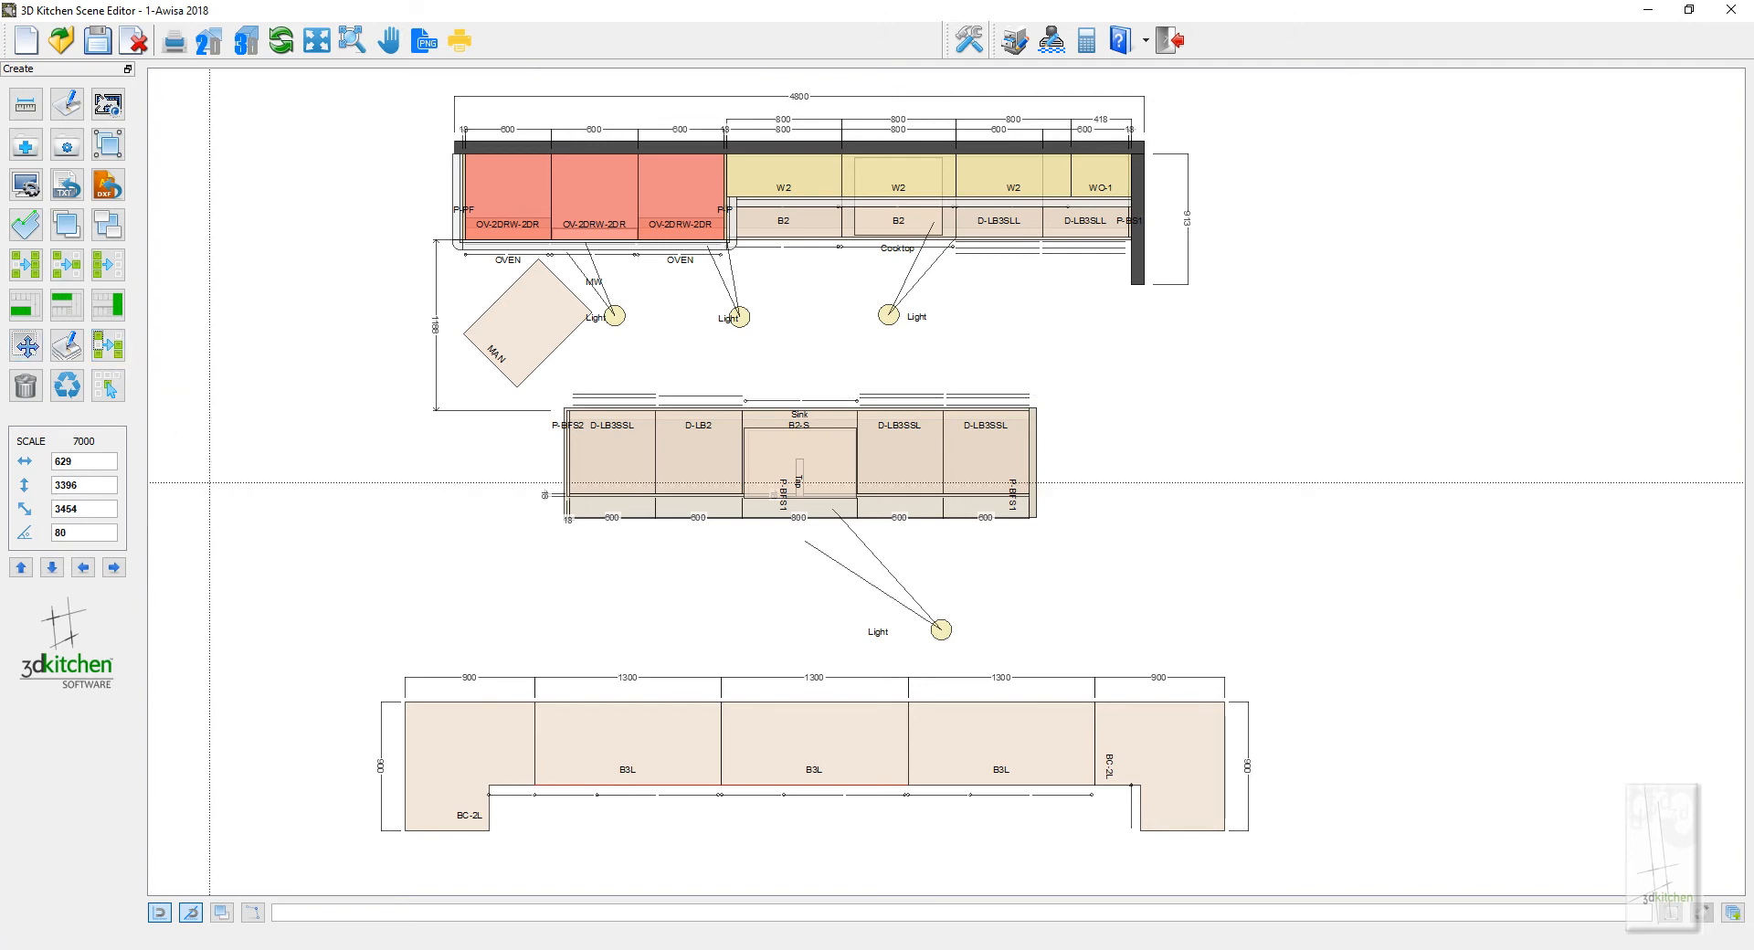
{"action": "left_click_drag", "start_coordinate": [334, 641], "coordinate": [1415, 879]}
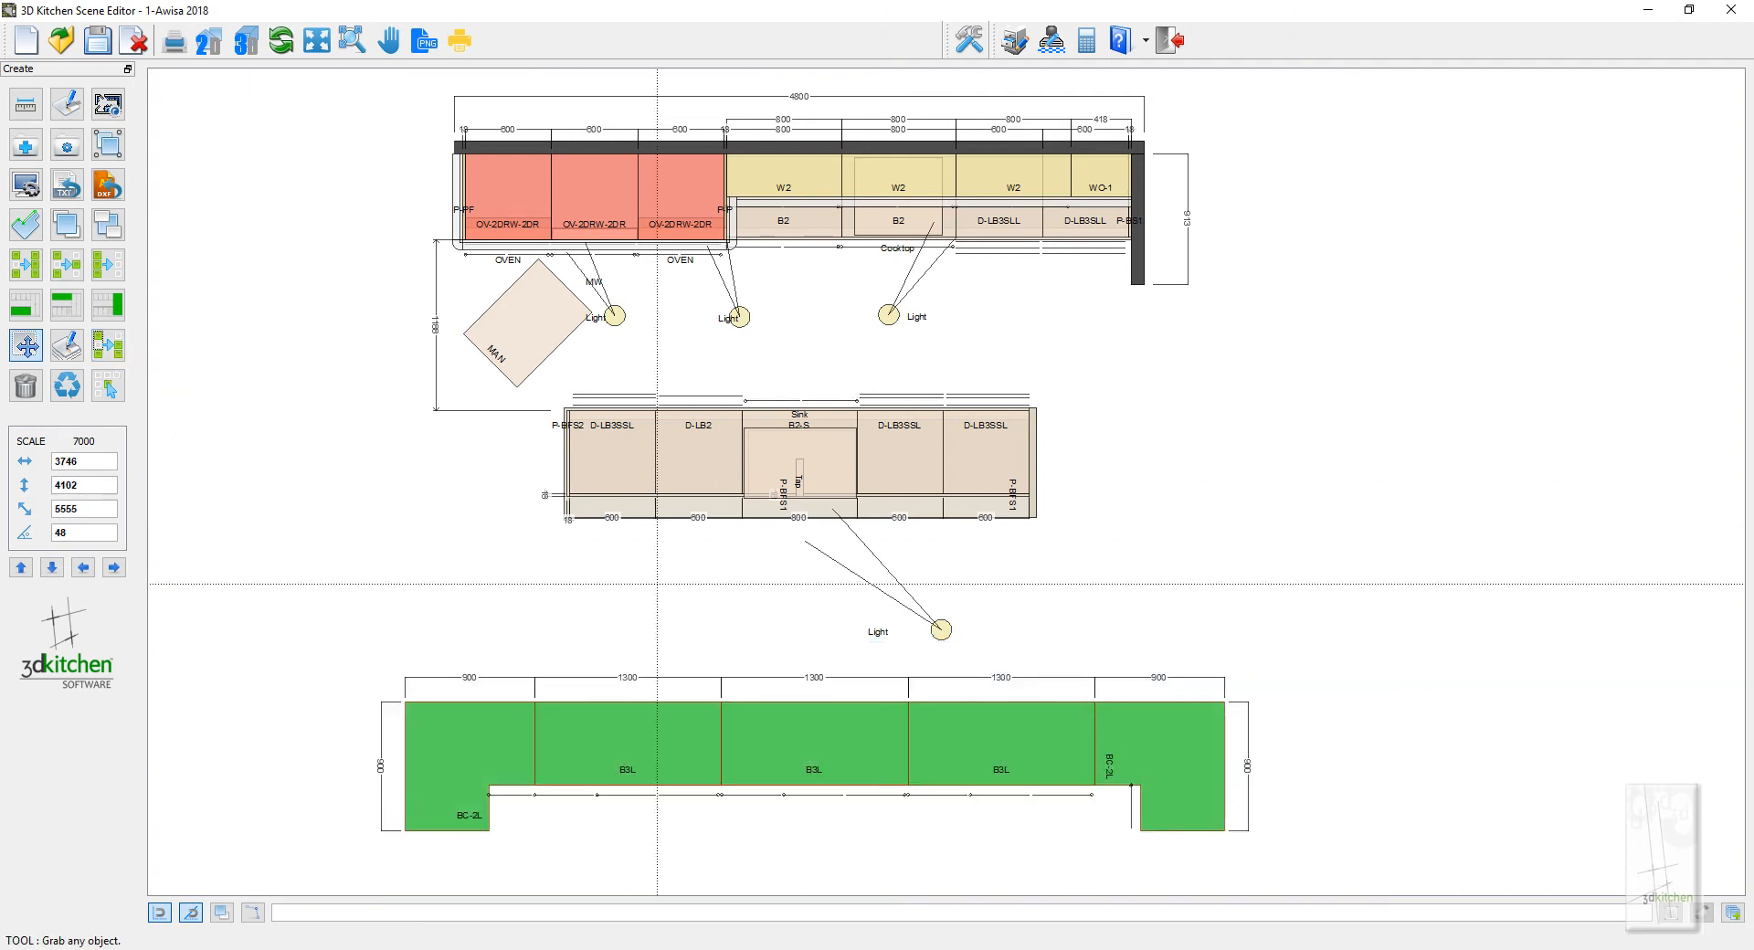
{"action": "left_click", "coordinate": [73, 355]}
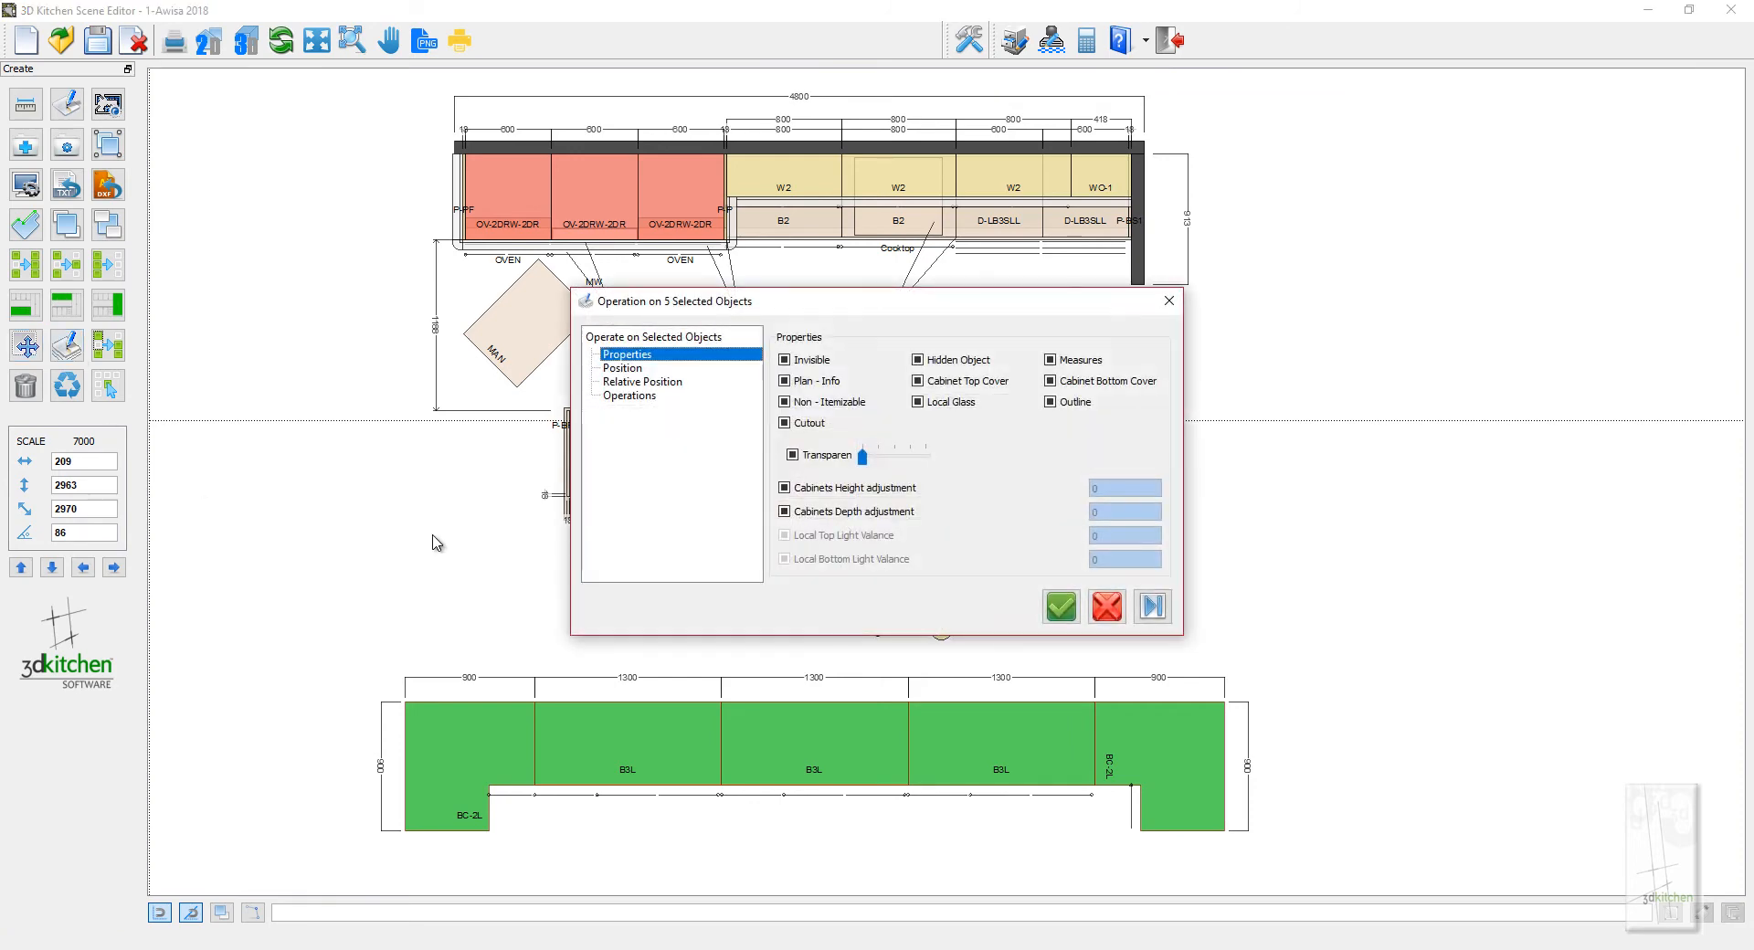
{"action": "left_click", "coordinate": [652, 396]}
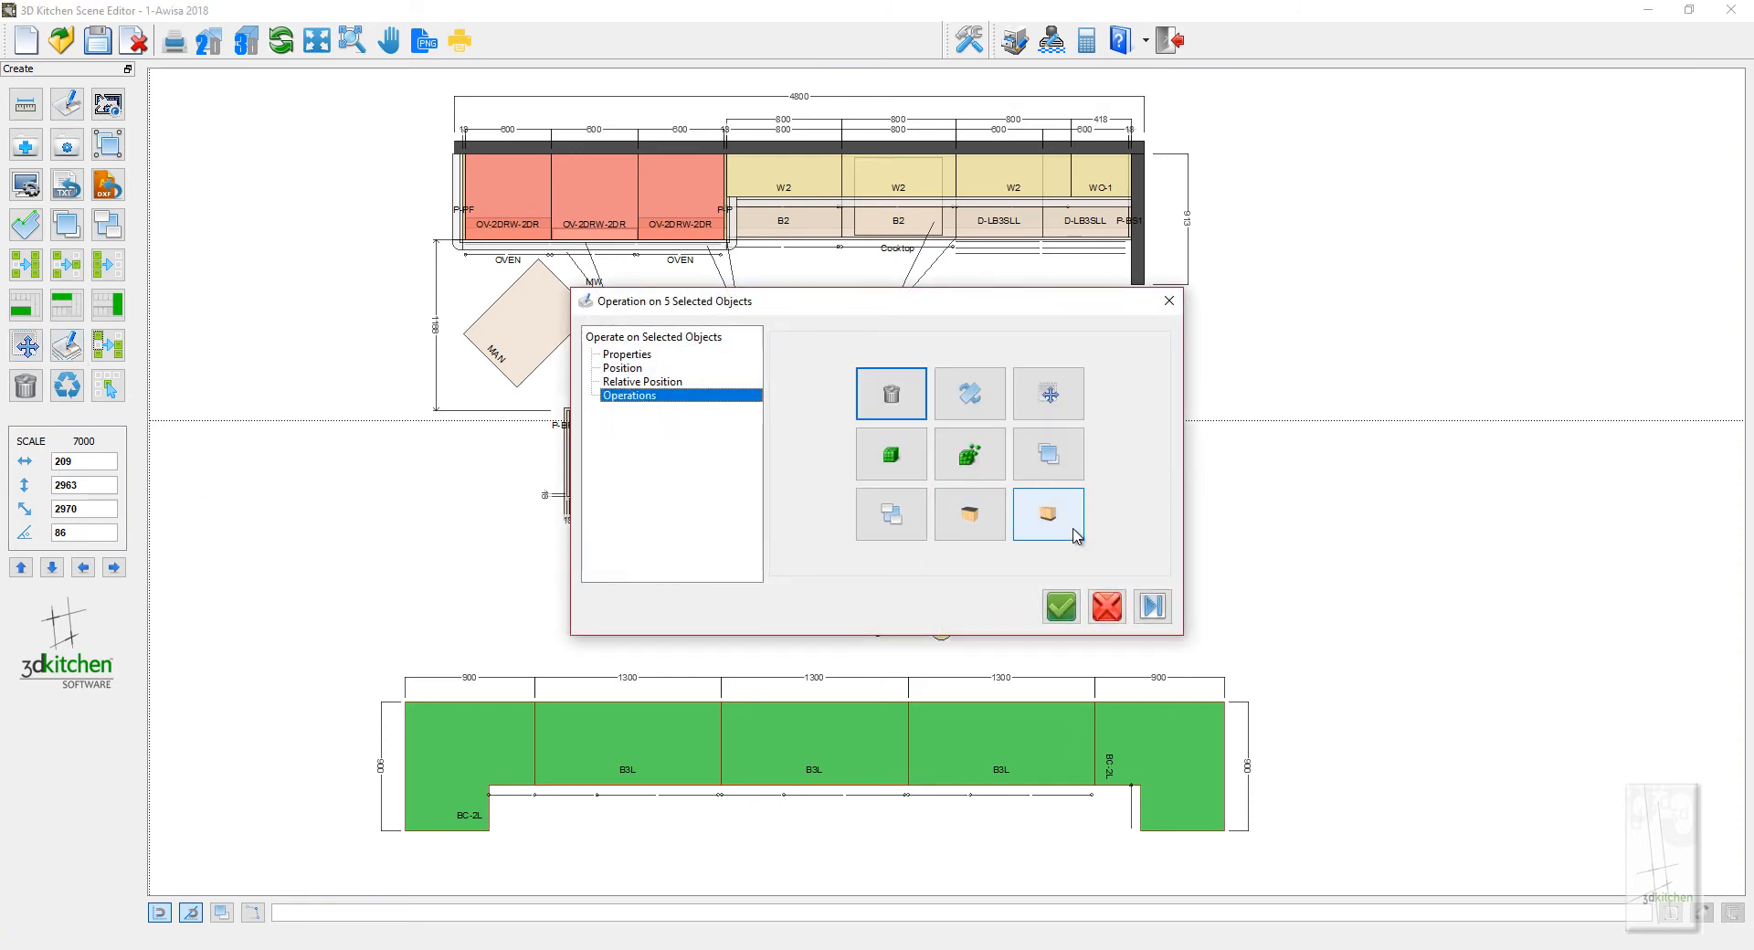
{"action": "left_click", "coordinate": [969, 514]}
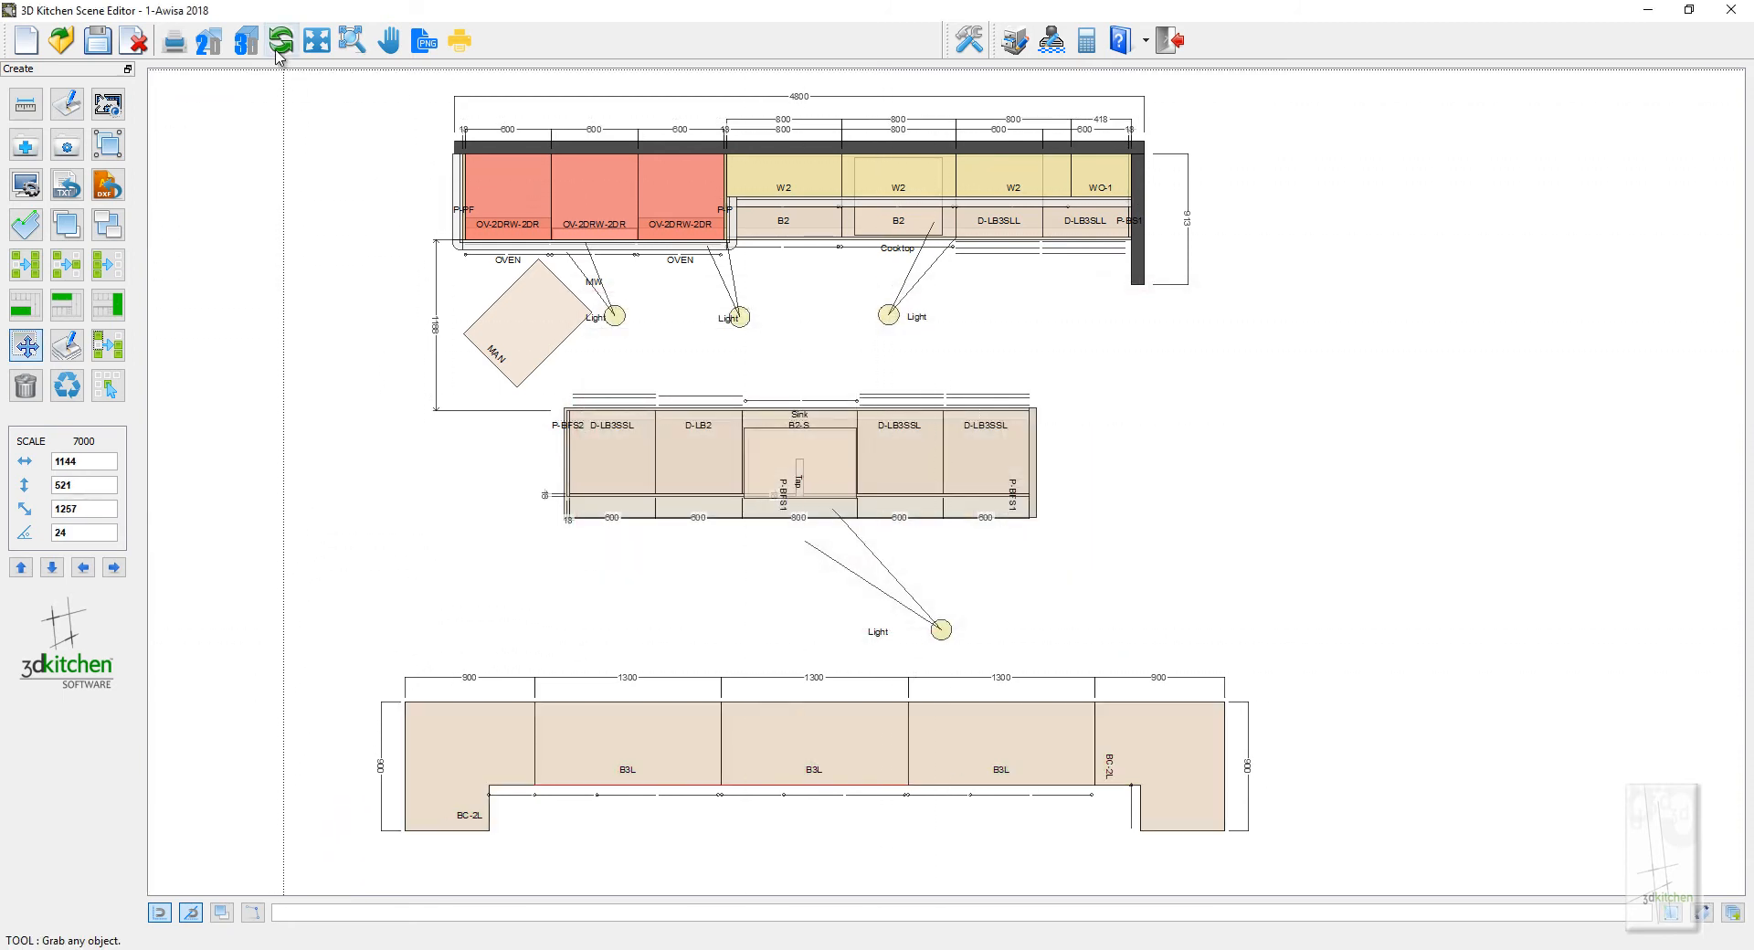
Inspect the new countertop on the cabinet row in the rendered 3D view, zooming in and orbiting, and return to the plan
{"action": "left_click", "coordinate": [246, 40]}
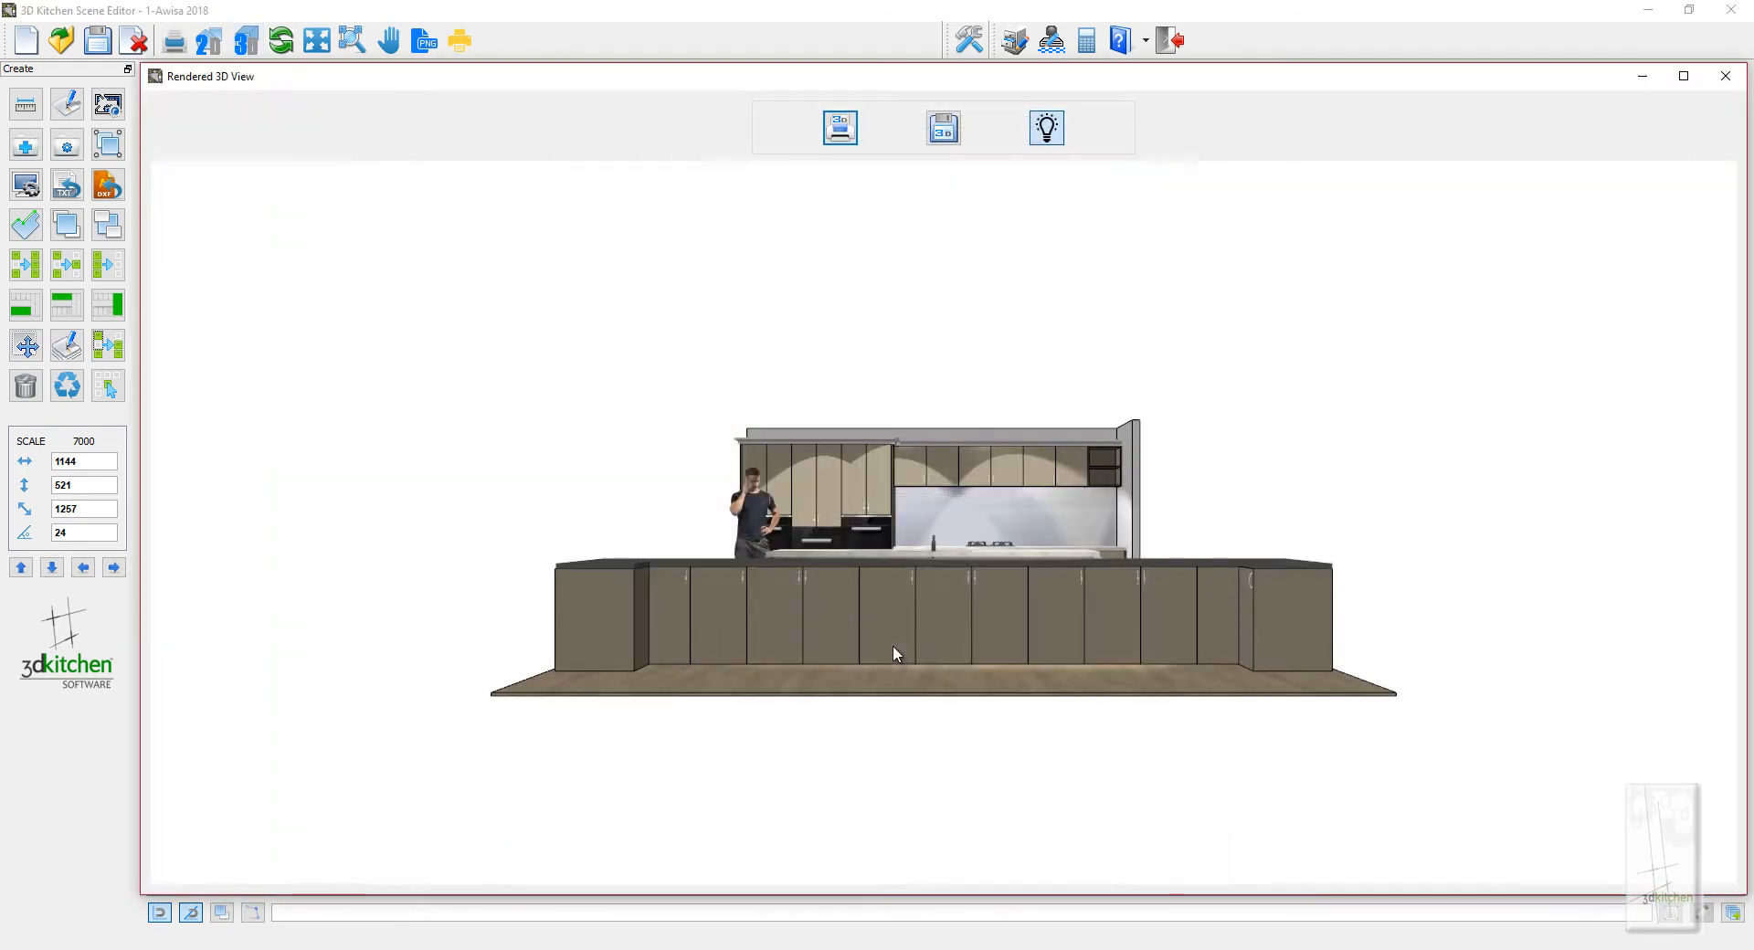
{"action": "scroll", "coordinate": [999, 611], "scroll_direction": "down", "scroll_amount": 1}
{"action": "scroll", "coordinate": [917, 599], "scroll_direction": "up", "scroll_amount": 5}
{"action": "left_click_drag", "start_coordinate": [561, 624], "coordinate": [703, 644]}
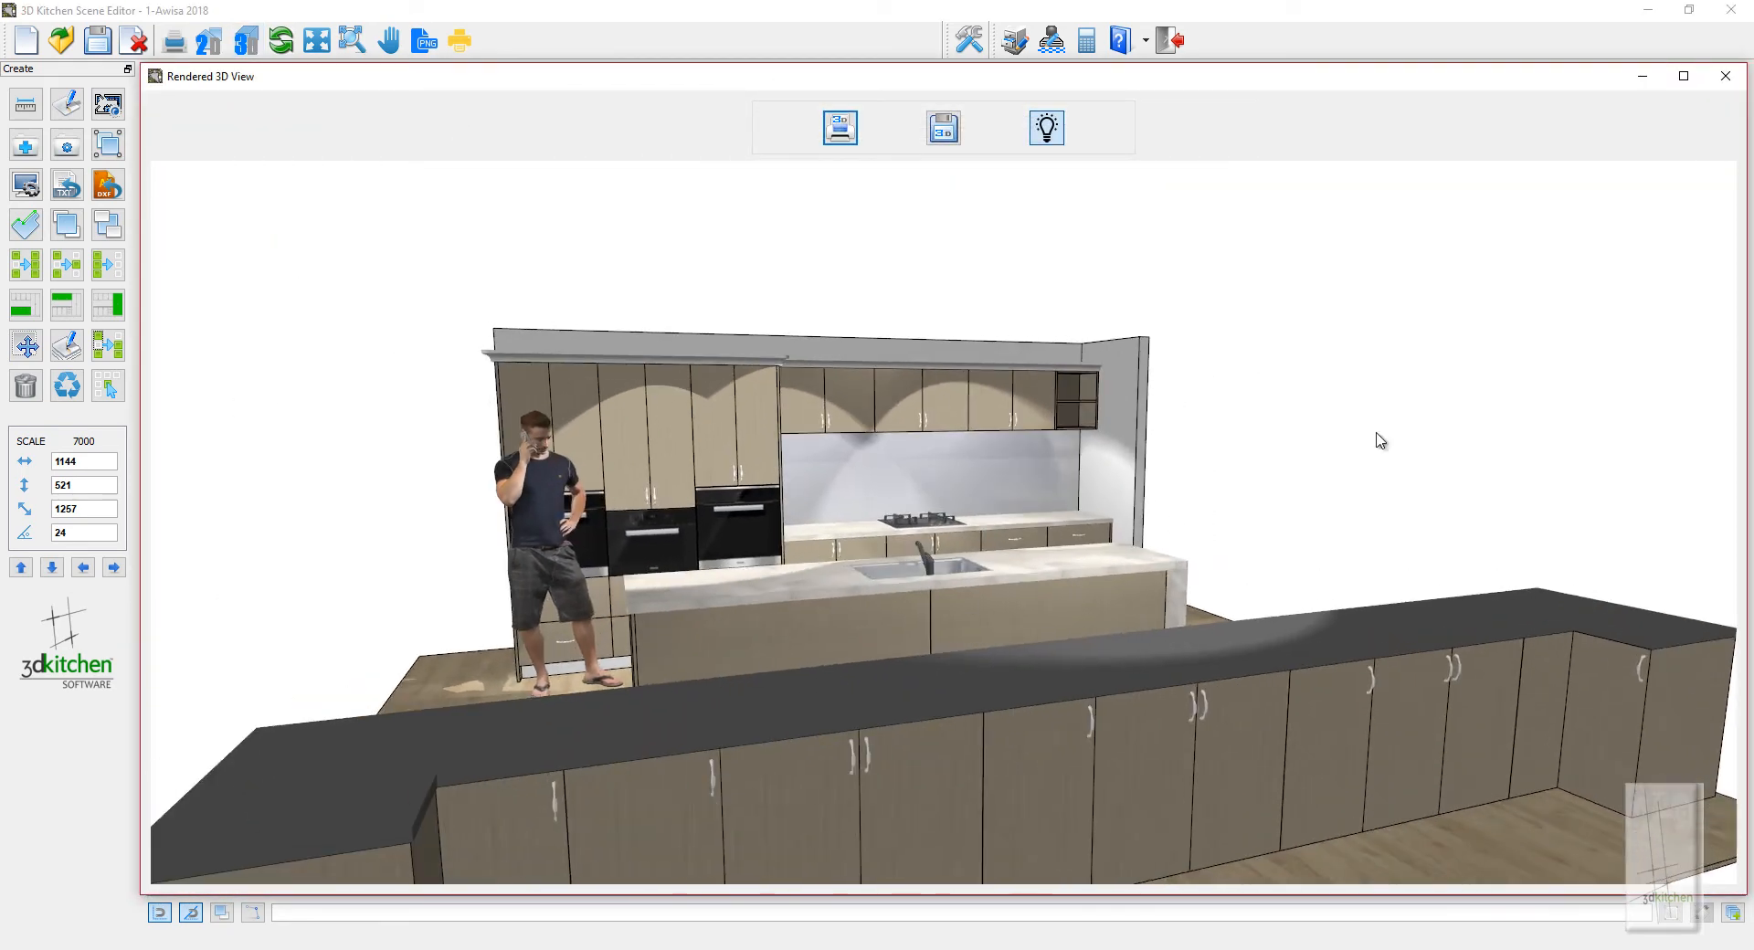
{"action": "left_click", "coordinate": [1727, 78]}
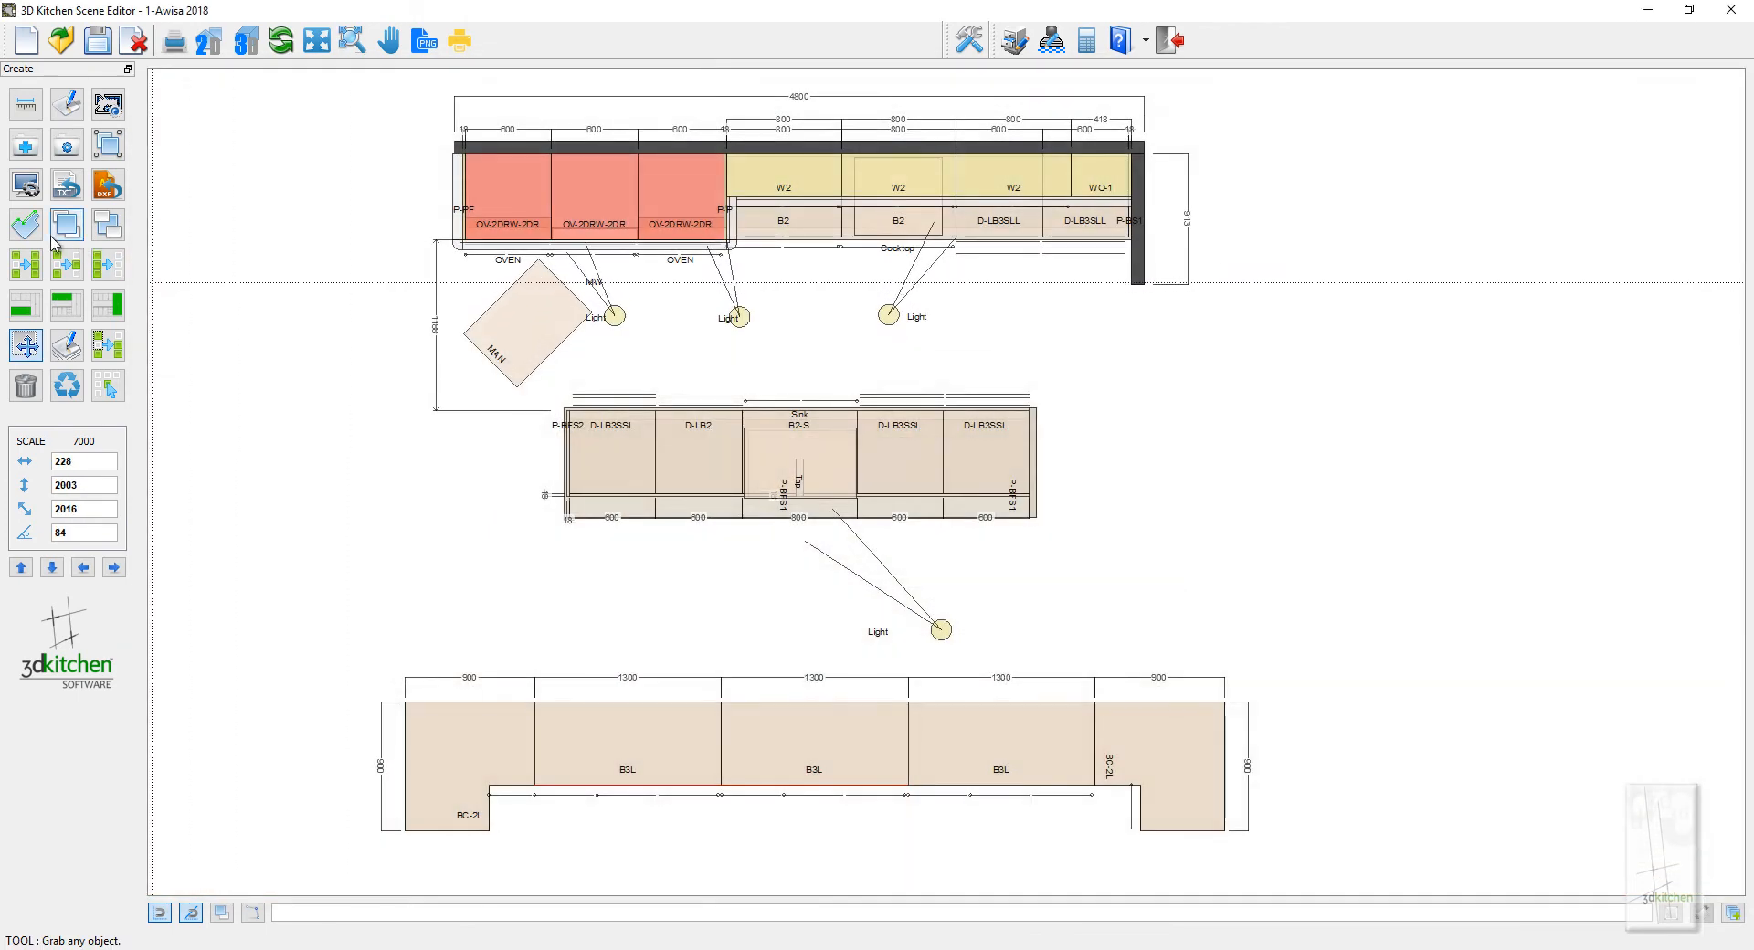
Apply an offset of 20 to the inner front edges of the cabinet row's U-shaped countertop
{"action": "left_click", "coordinate": [26, 224]}
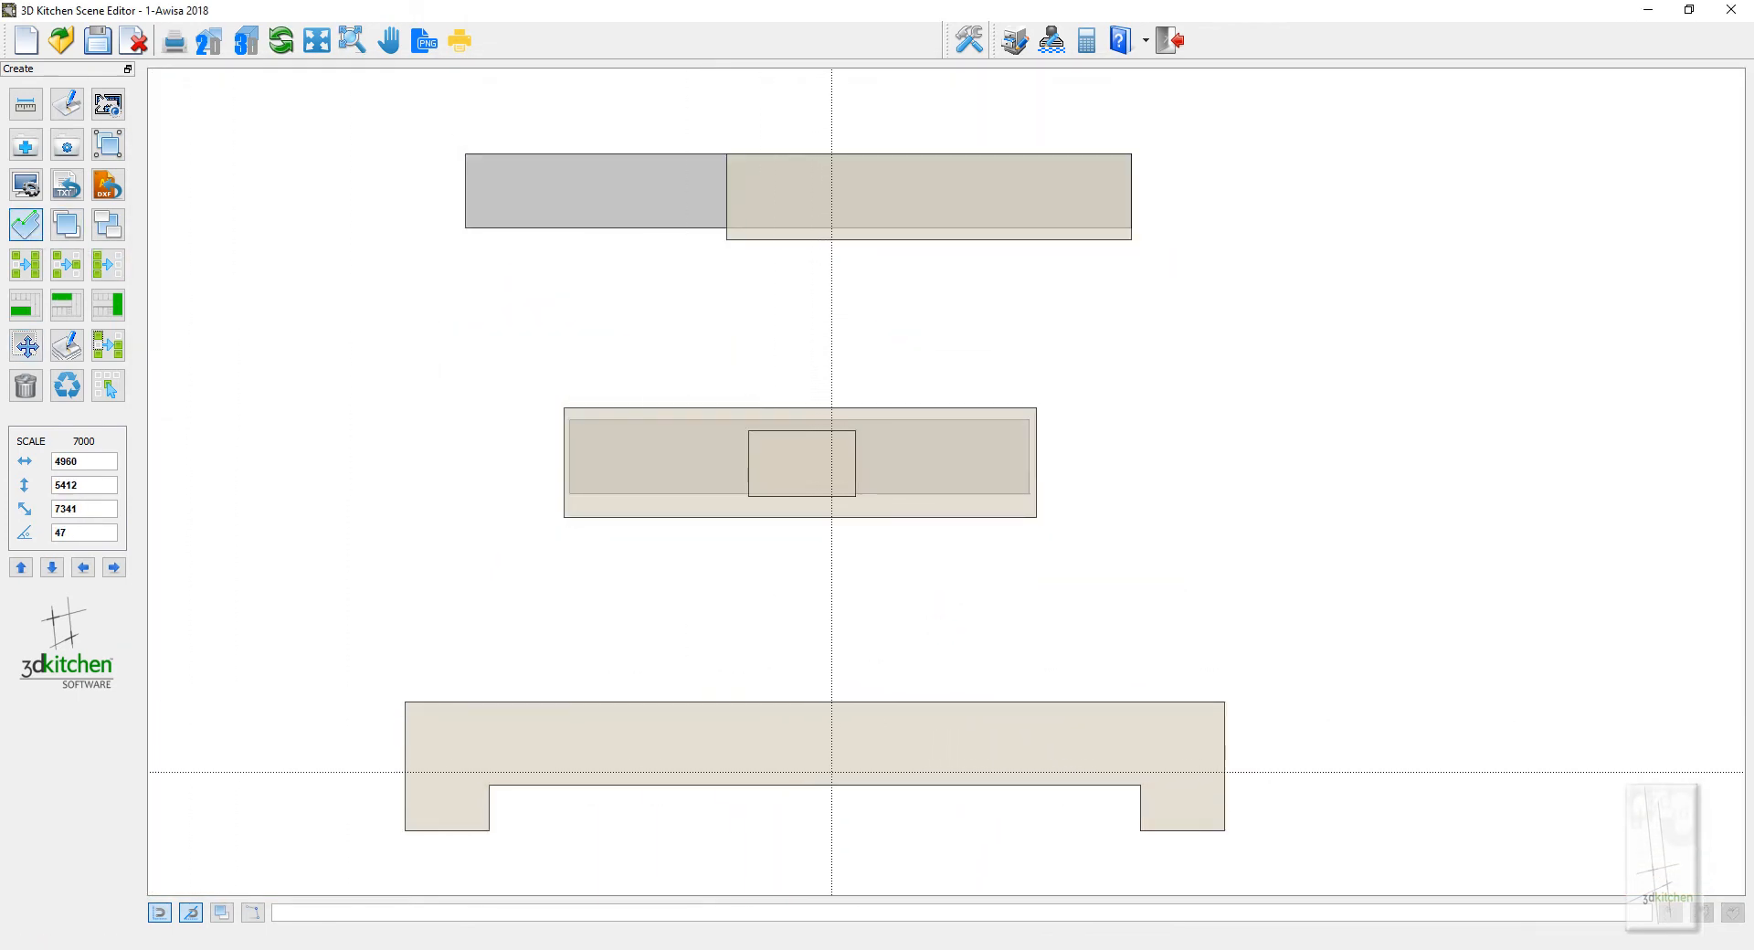
{"action": "left_click", "coordinate": [833, 774]}
{"action": "left_click", "coordinate": [875, 782]}
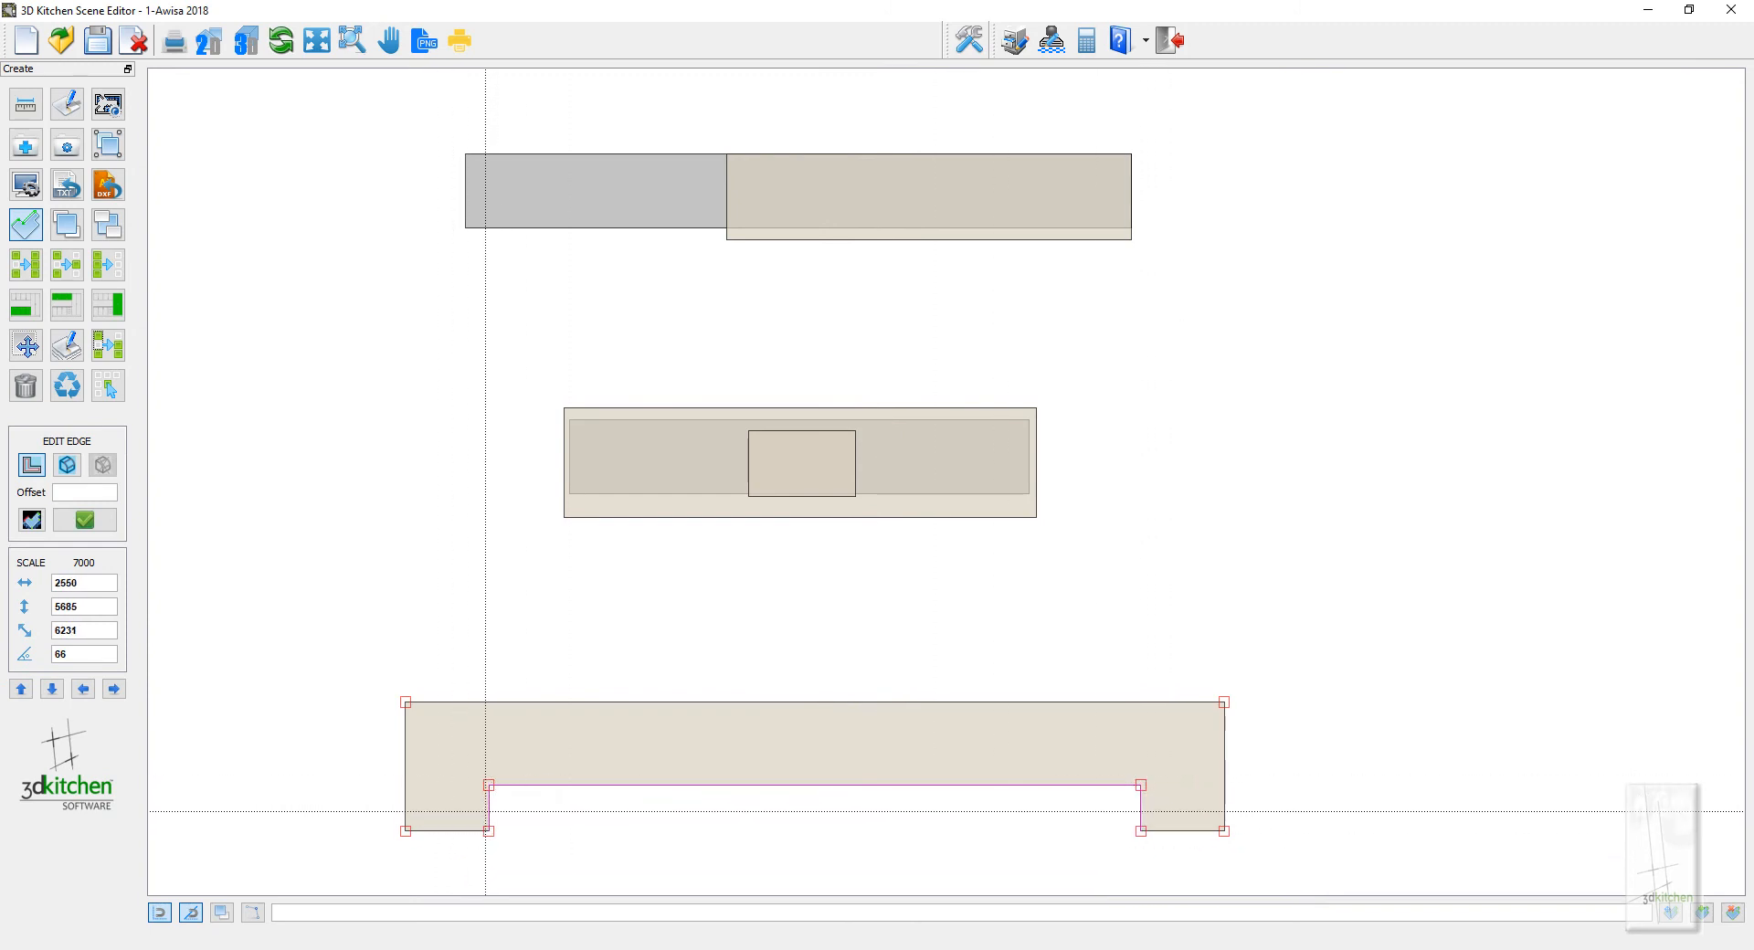
{"action": "left_click", "coordinate": [80, 494]}
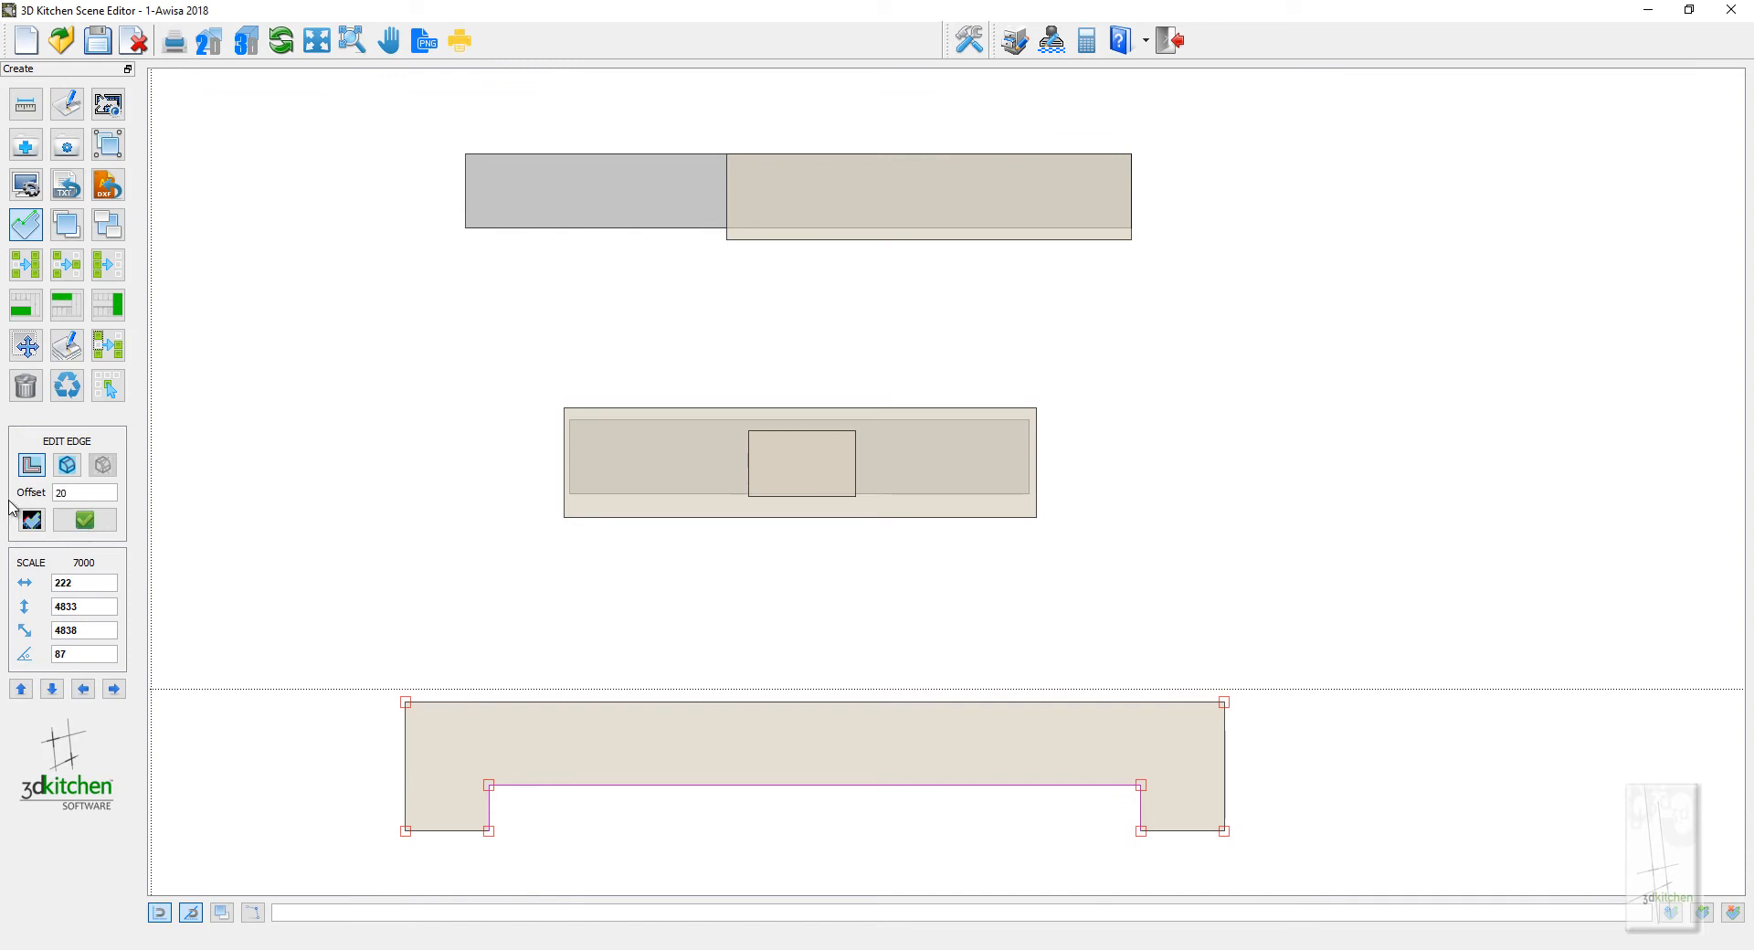
{"action": "left_click", "coordinate": [84, 520]}
Check the countertop's front overhang up close in the rendered 3D view and close the view
{"action": "left_click", "coordinate": [239, 41]}
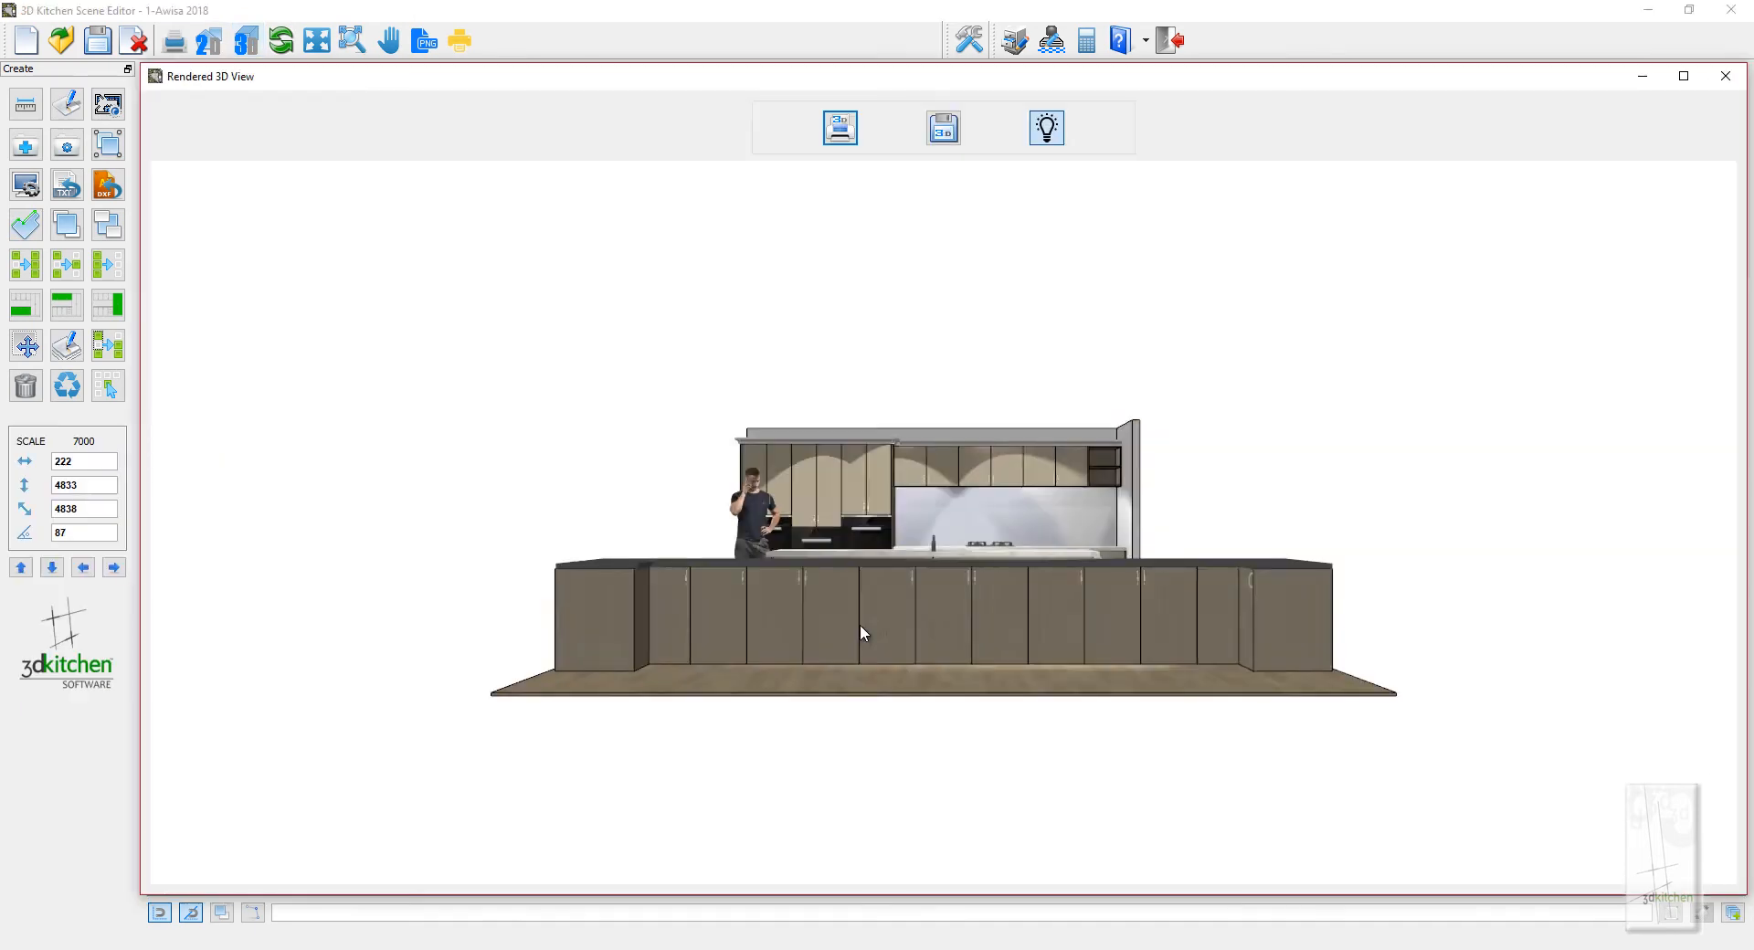
{"action": "scroll", "coordinate": [859, 623], "scroll_direction": "up", "scroll_amount": 5}
{"action": "left_click_drag", "start_coordinate": [858, 623], "coordinate": [1160, 435]}
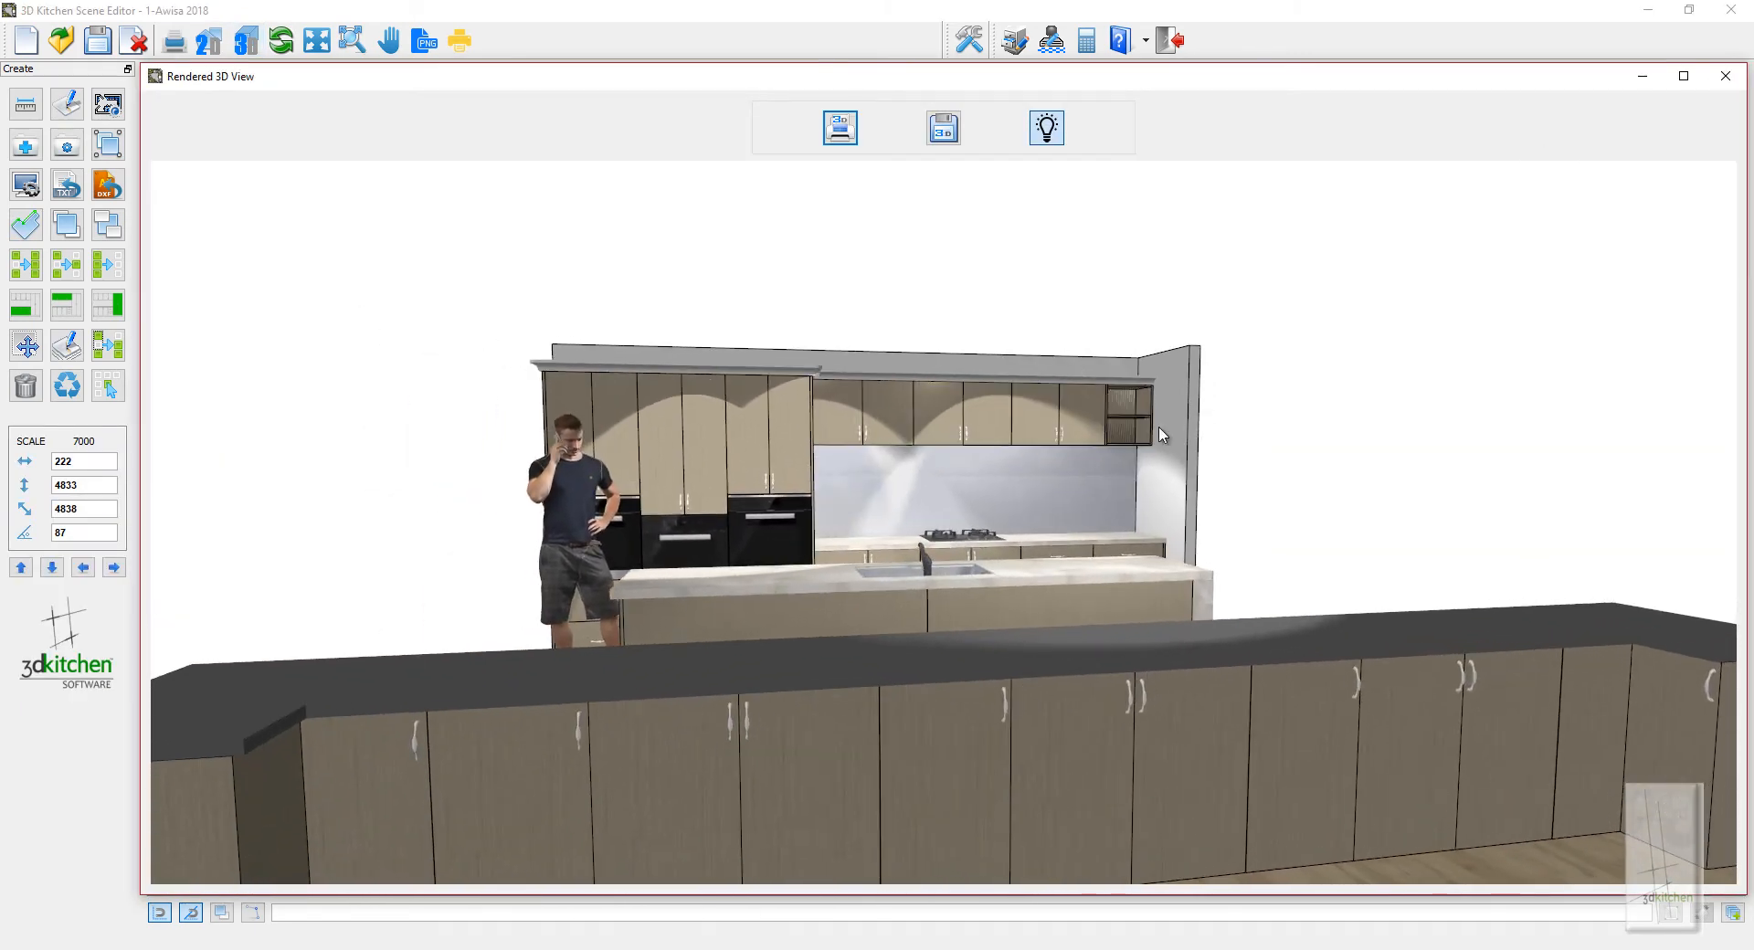
{"action": "left_click", "coordinate": [1724, 75]}
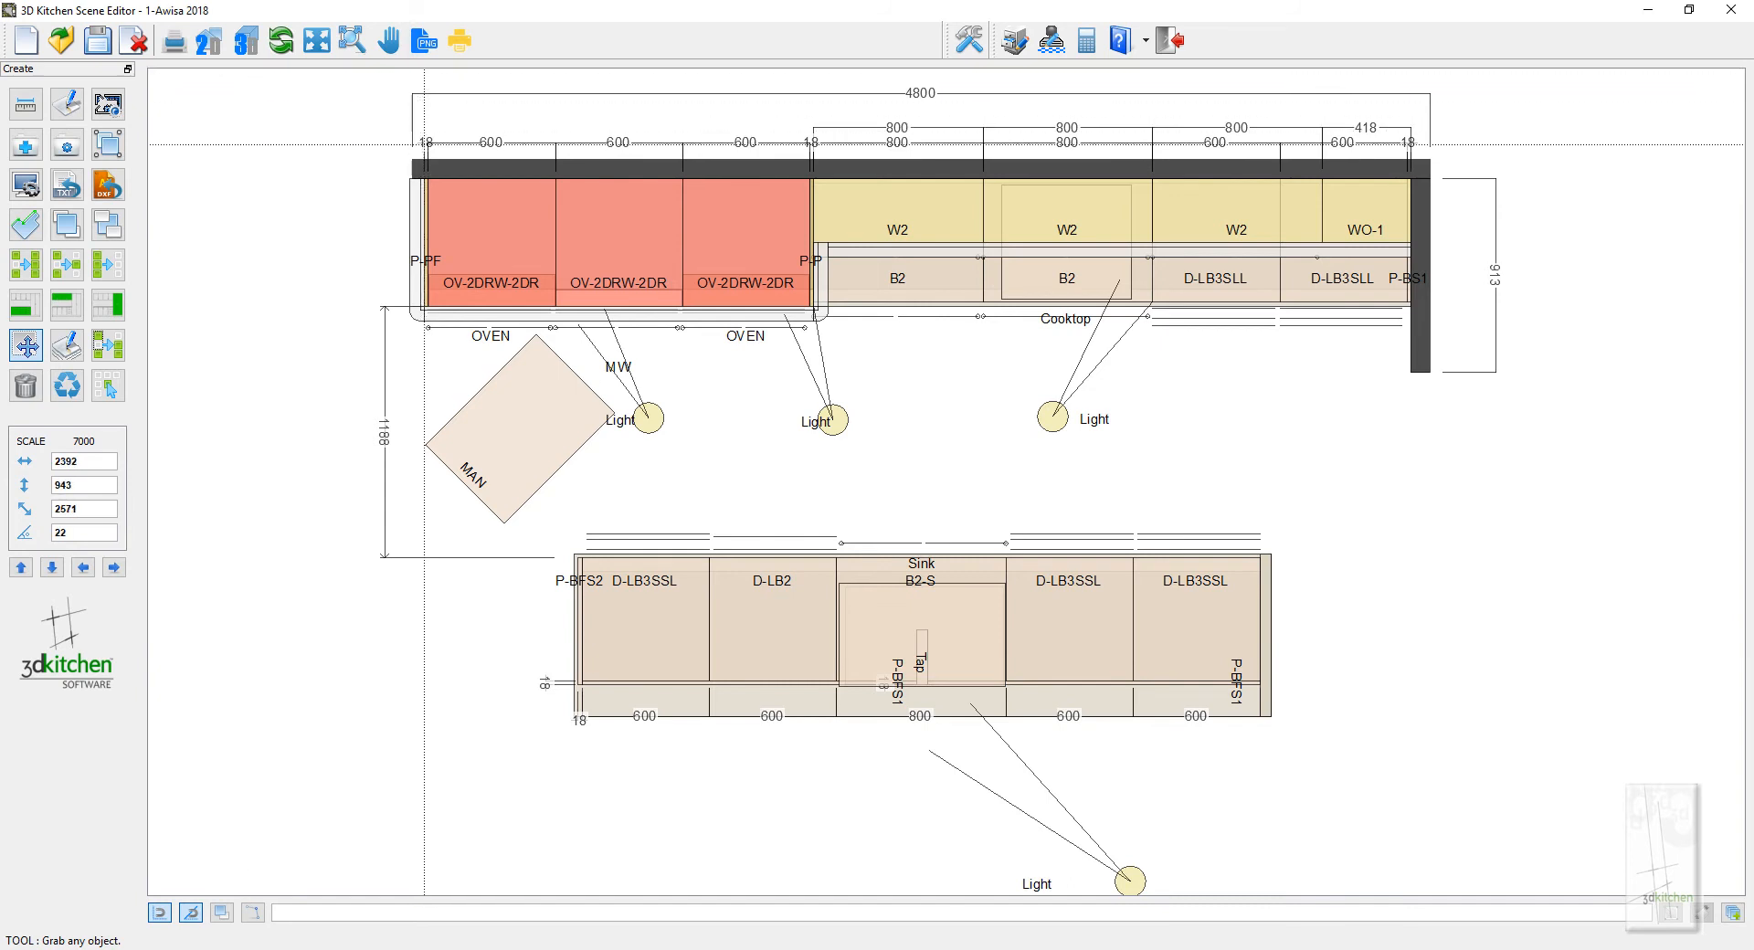
Delete the three lights in front of the wall cabinets and the light below the island
{"action": "left_click", "coordinate": [25, 385]}
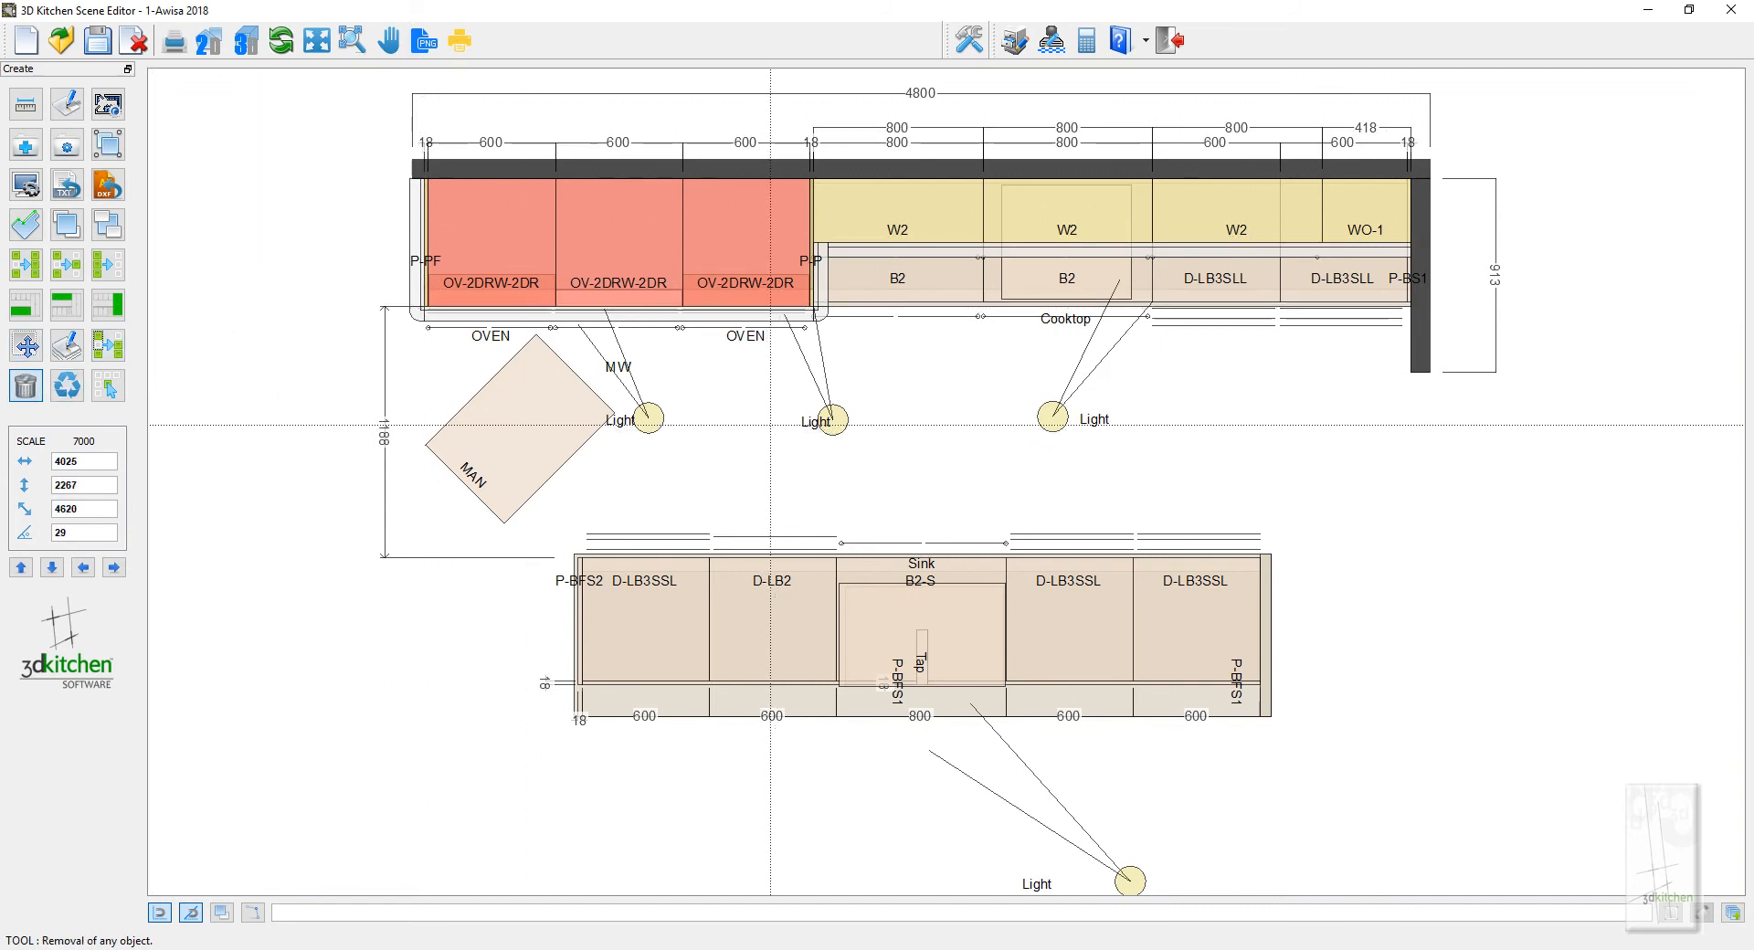
{"action": "left_click", "coordinate": [650, 417]}
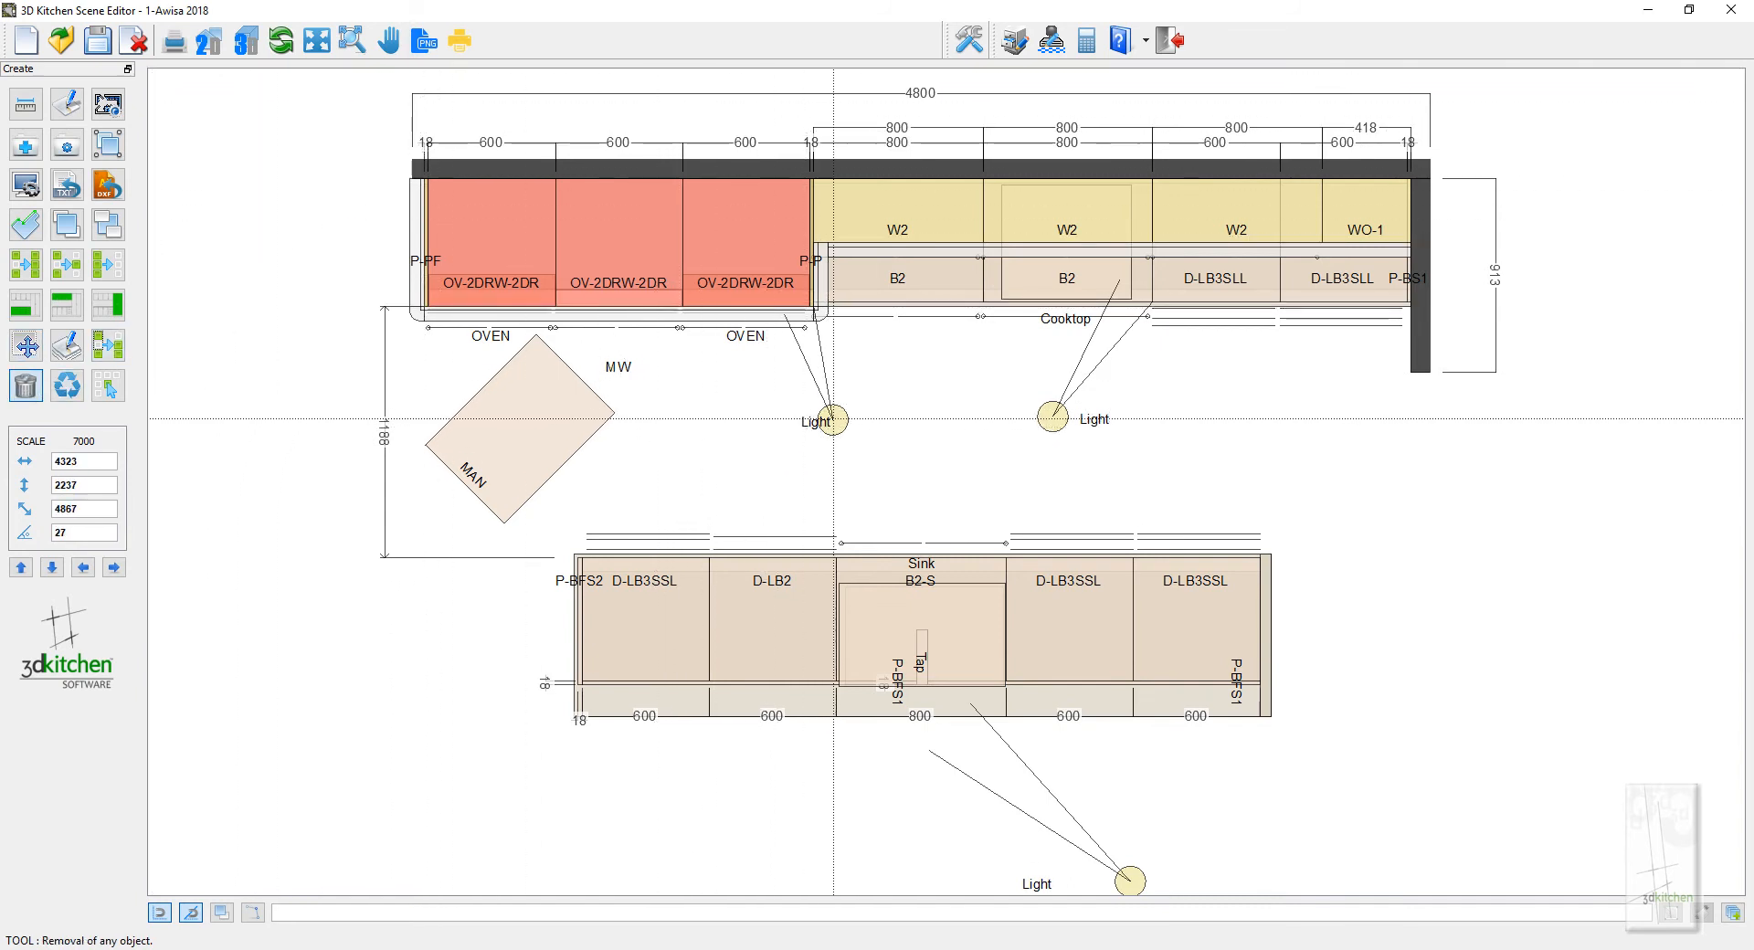
{"action": "left_click", "coordinate": [832, 420]}
{"action": "left_click", "coordinate": [1052, 417]}
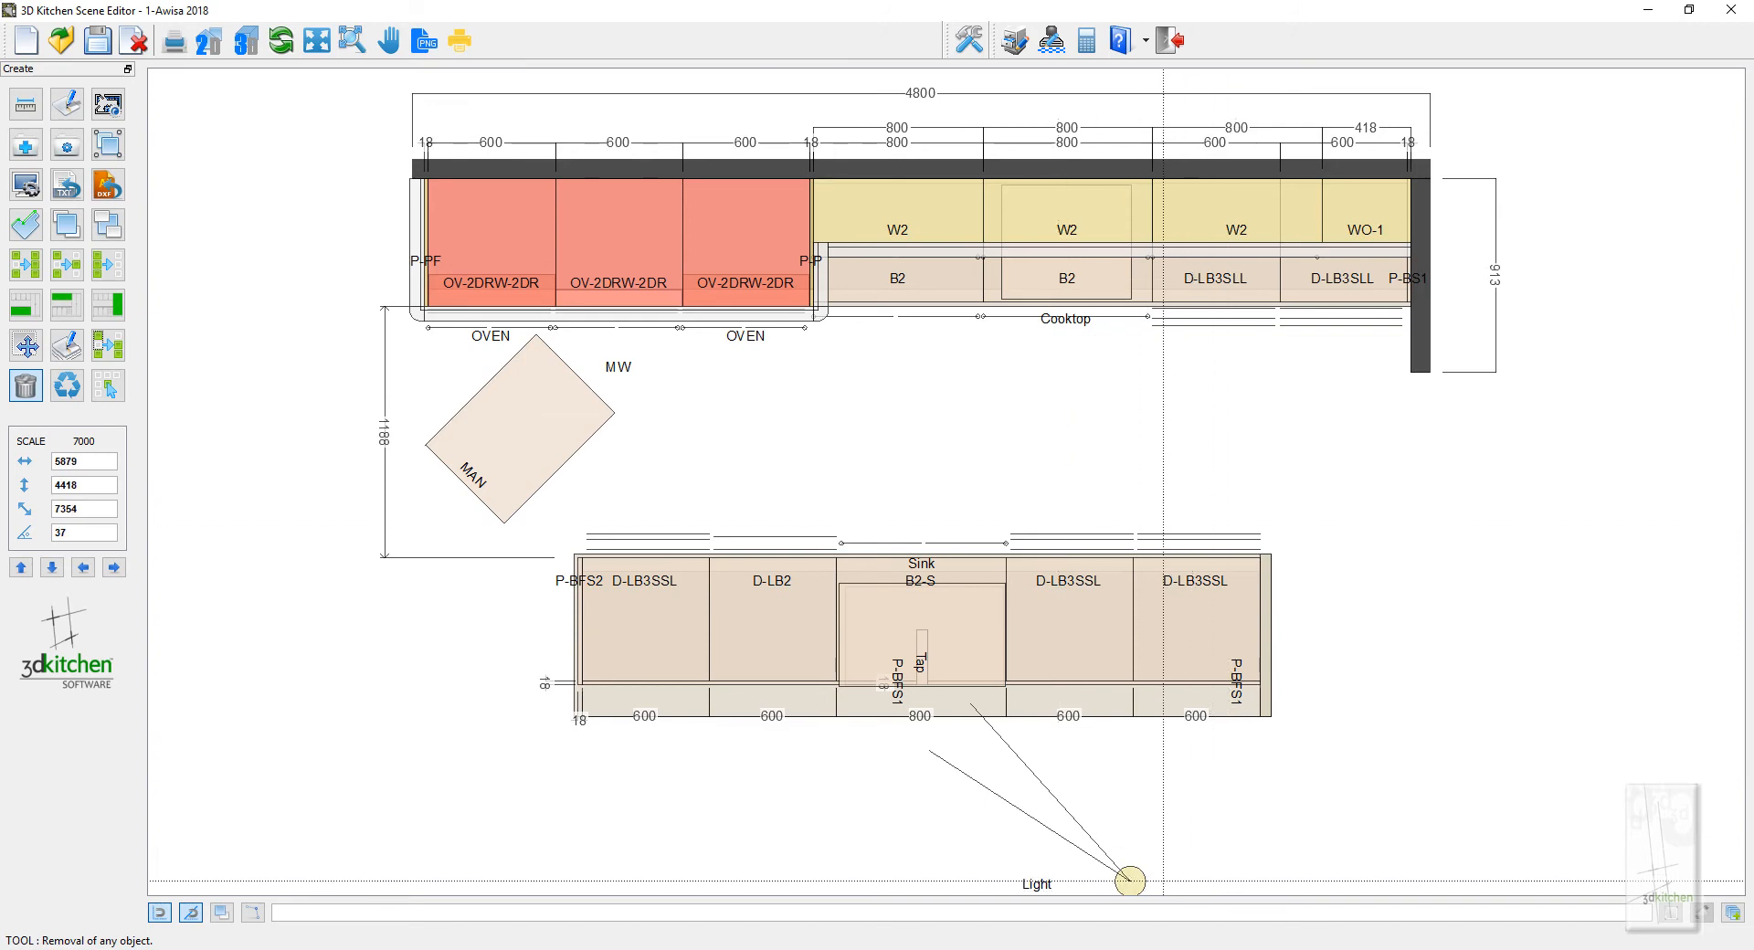
{"action": "left_click", "coordinate": [1129, 880]}
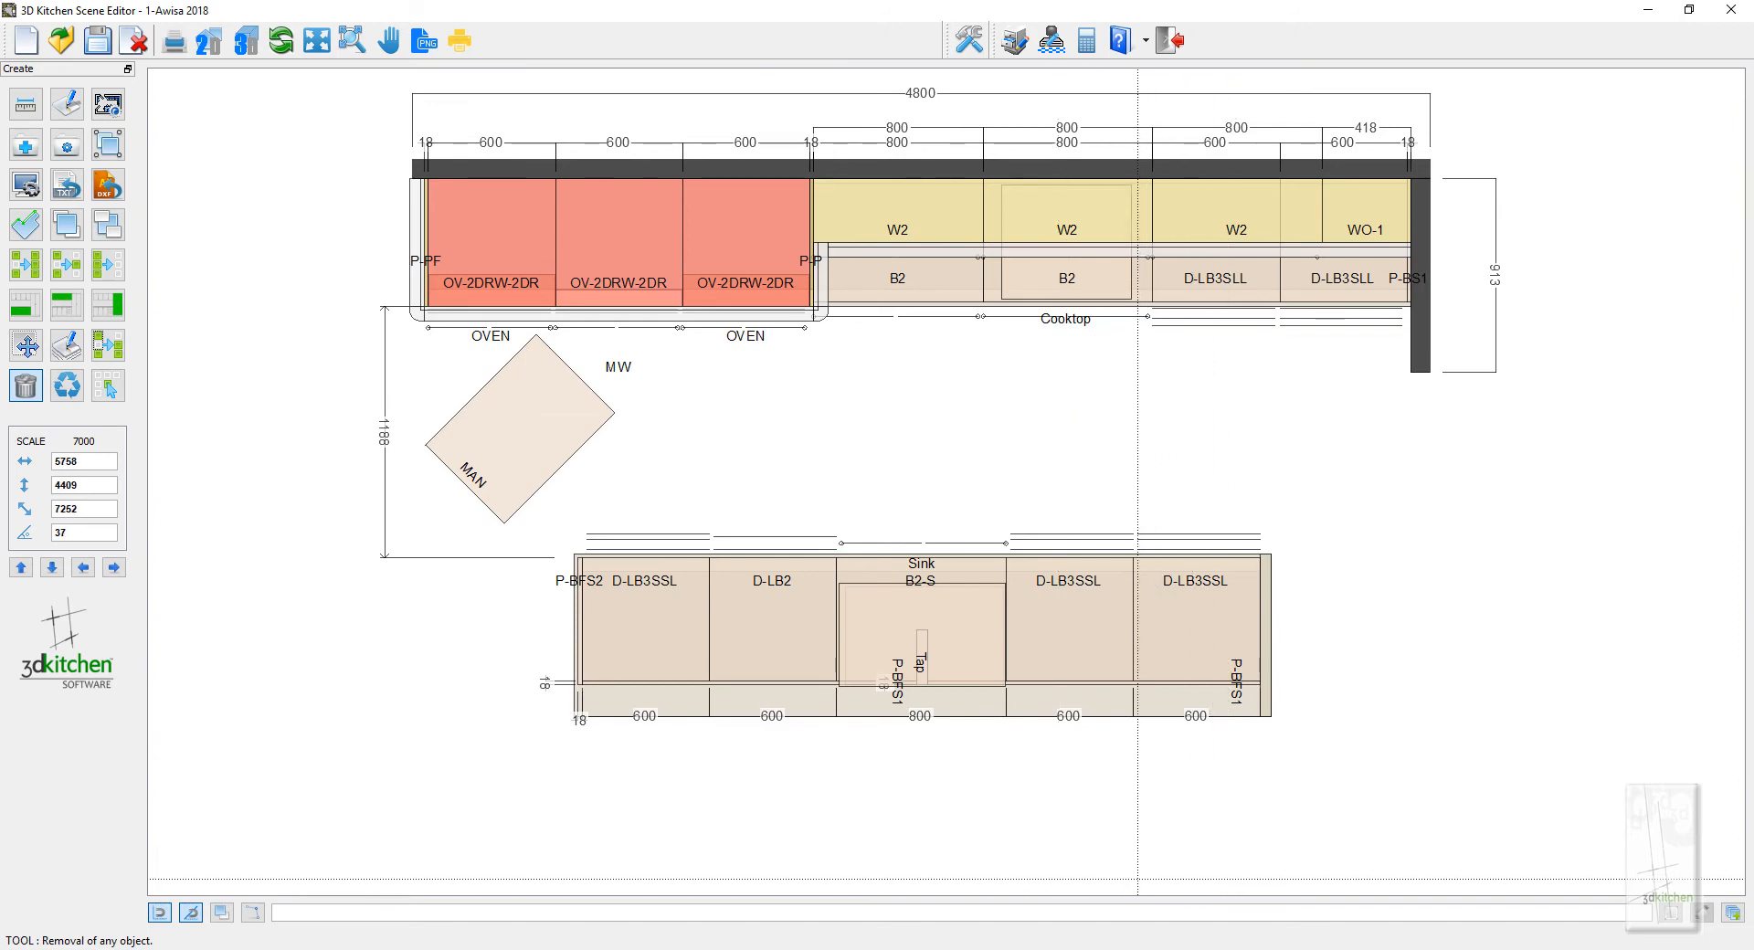
Preview the downlight and hanging light models among the Spare4 group objects and choose HangingLight_06 for placement
{"action": "left_click", "coordinate": [25, 145]}
{"action": "left_click", "coordinate": [713, 488]}
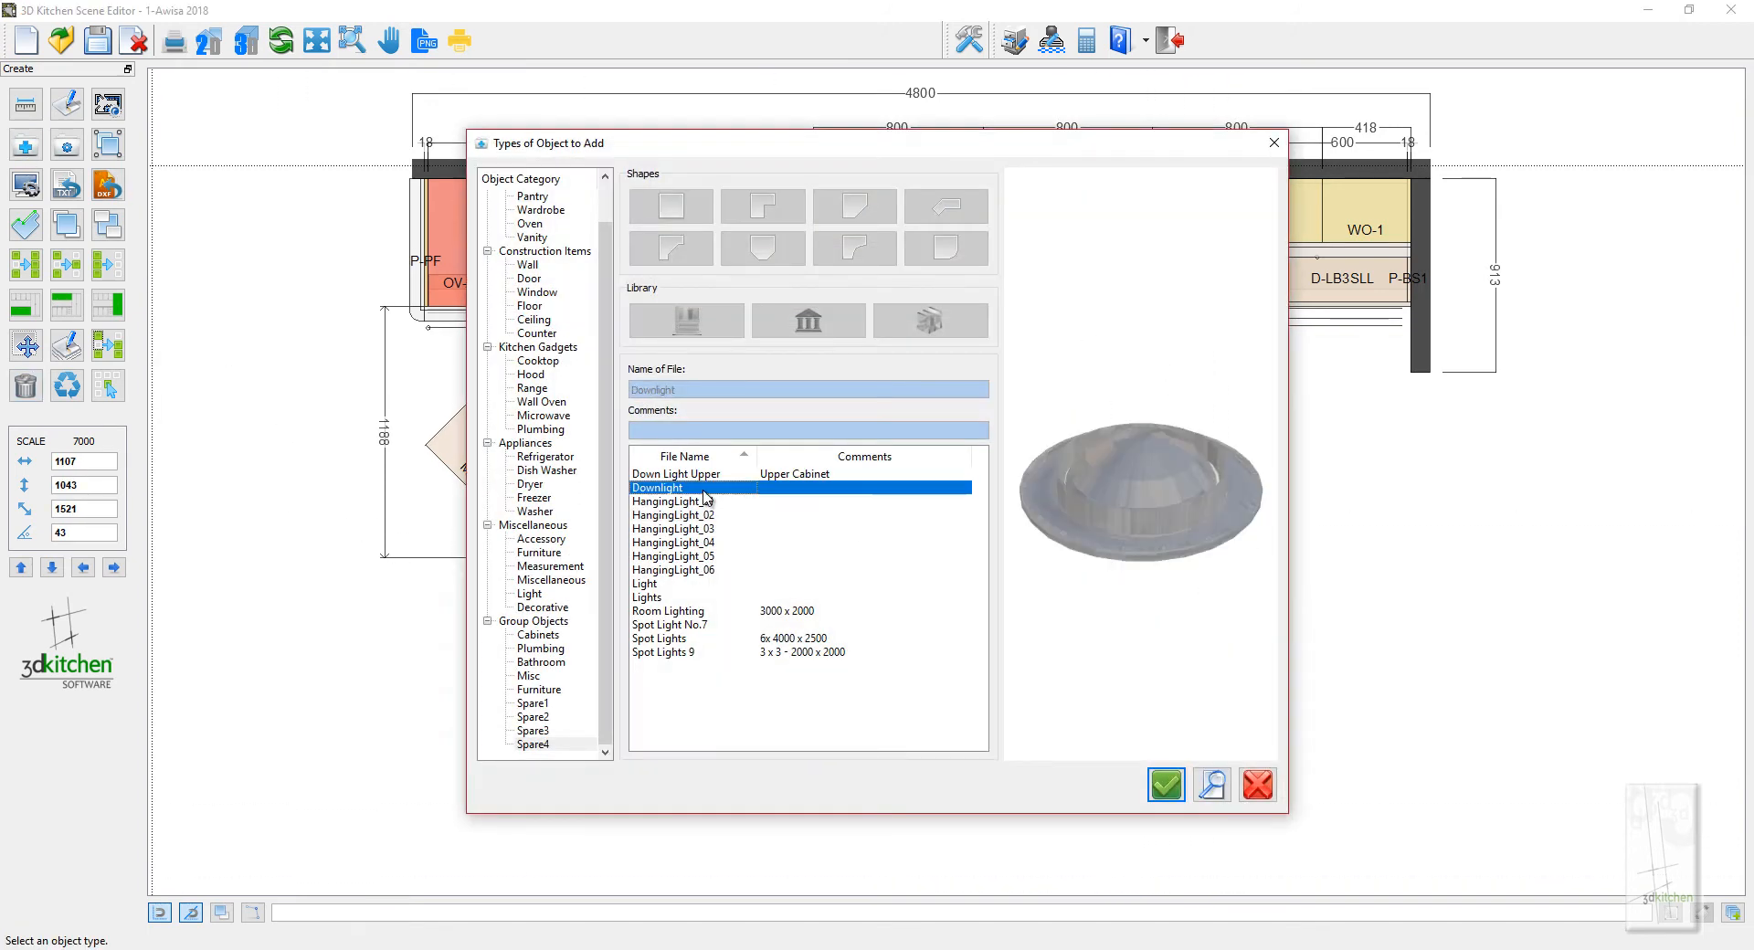
{"action": "left_click", "coordinate": [703, 502]}
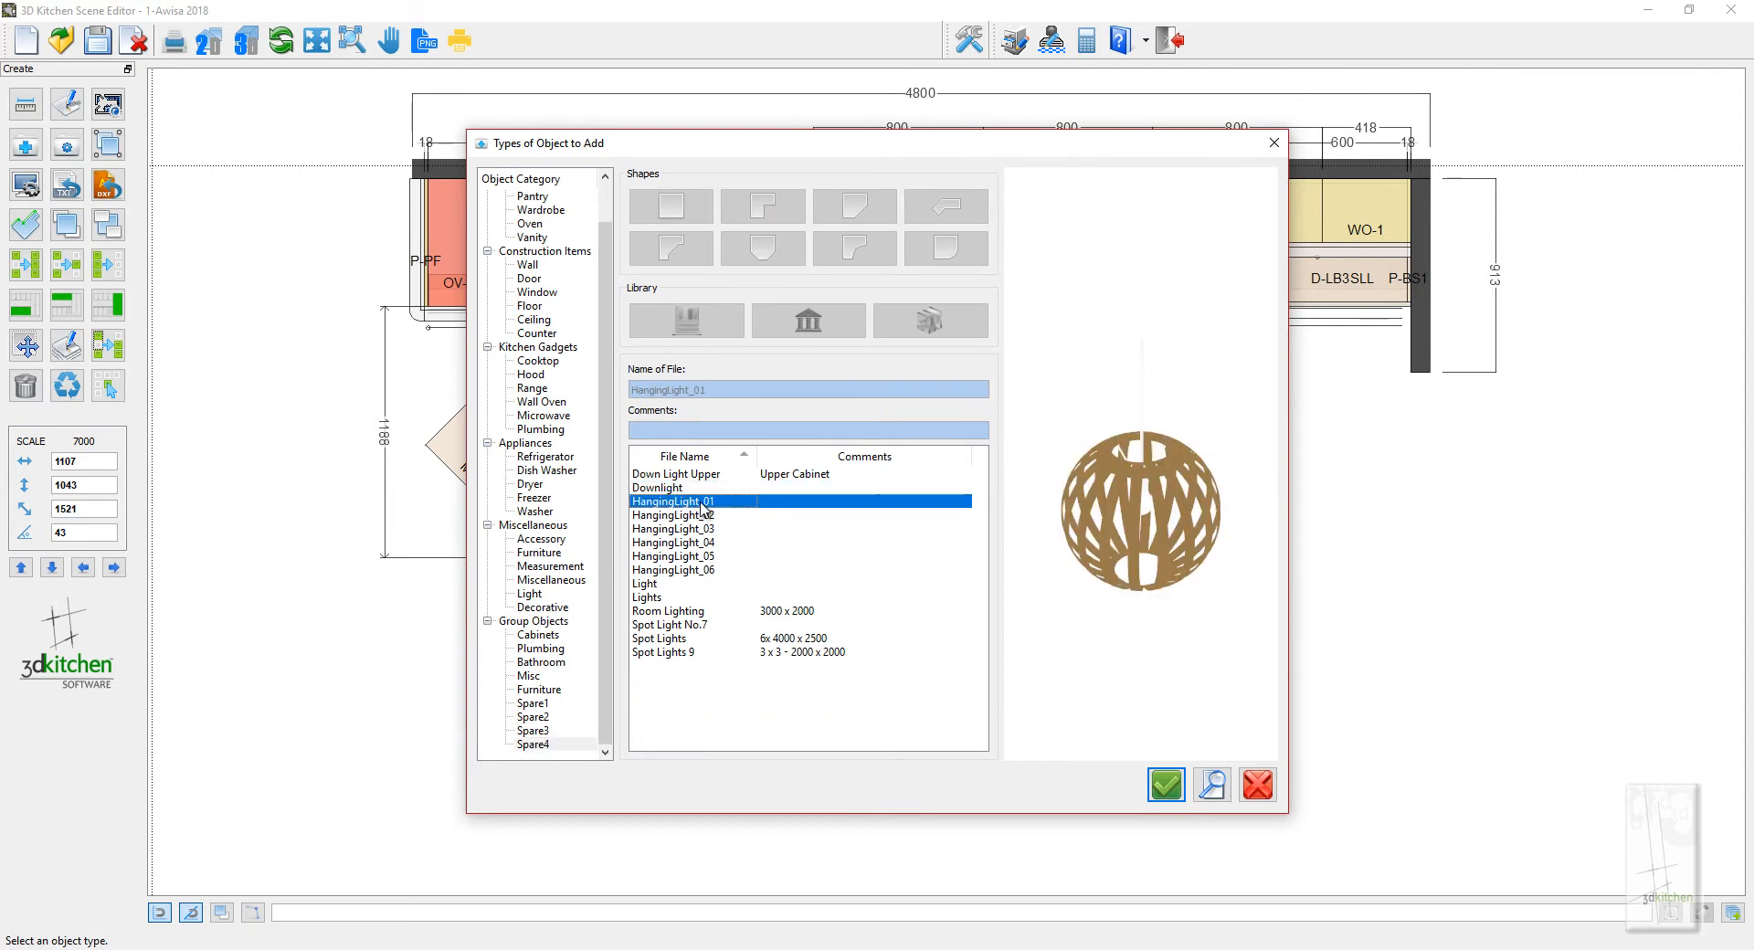
{"action": "left_click", "coordinate": [684, 491]}
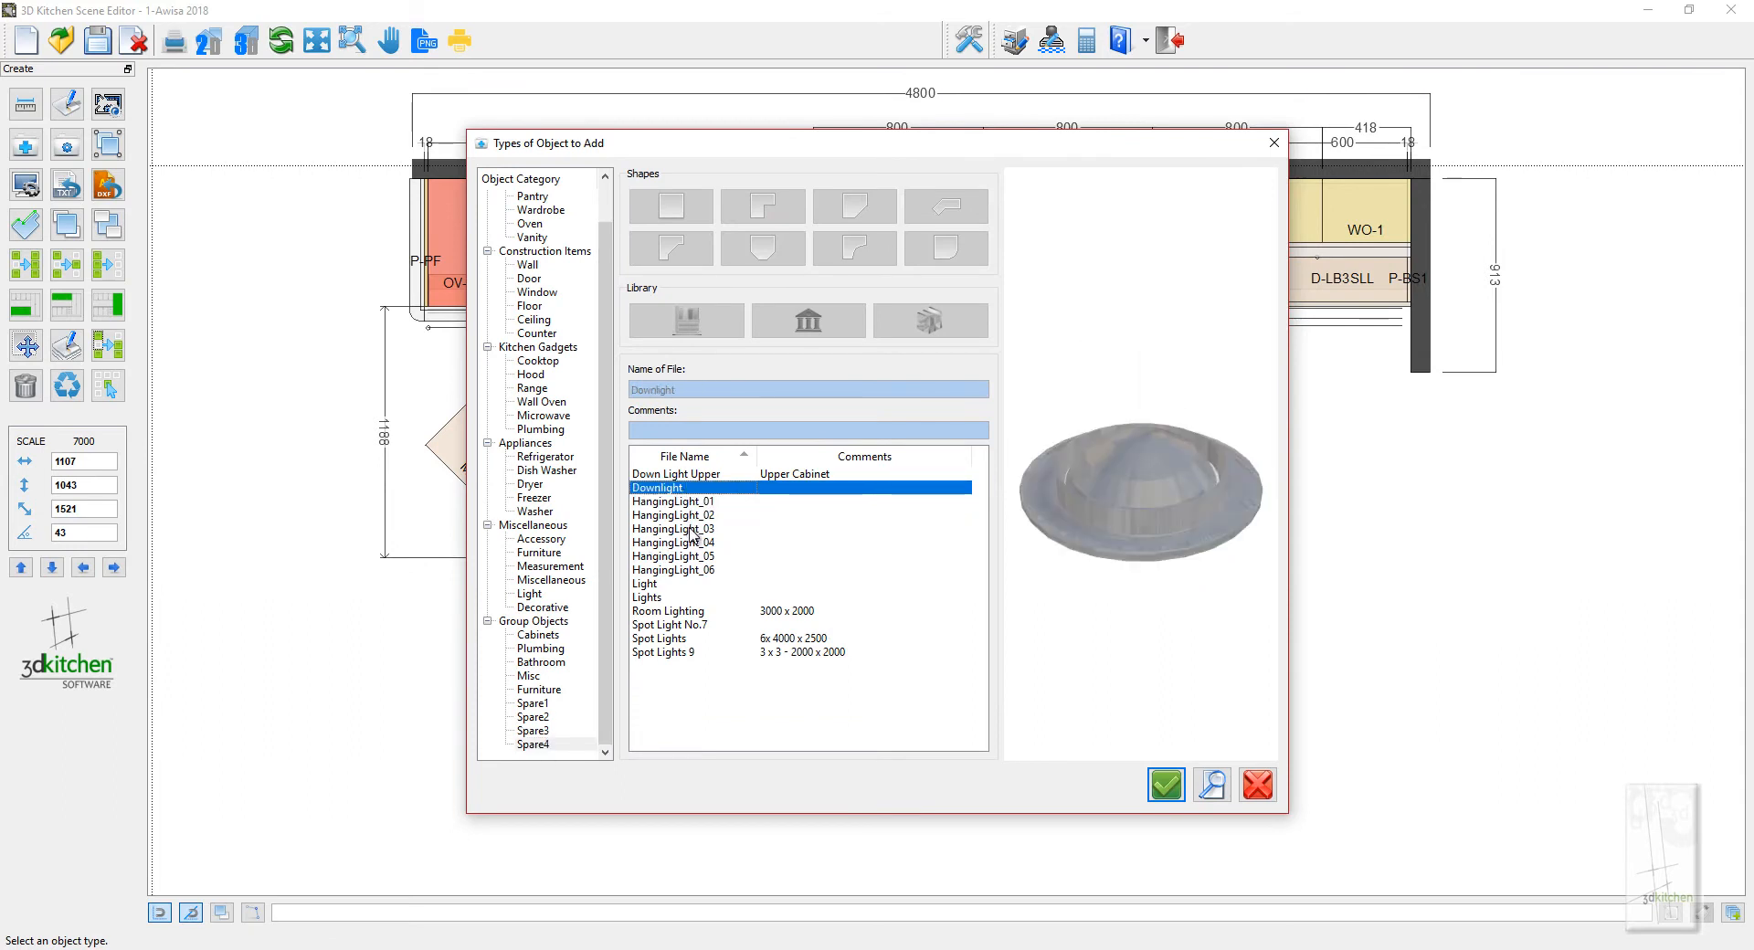
{"action": "left_click", "coordinate": [696, 516]}
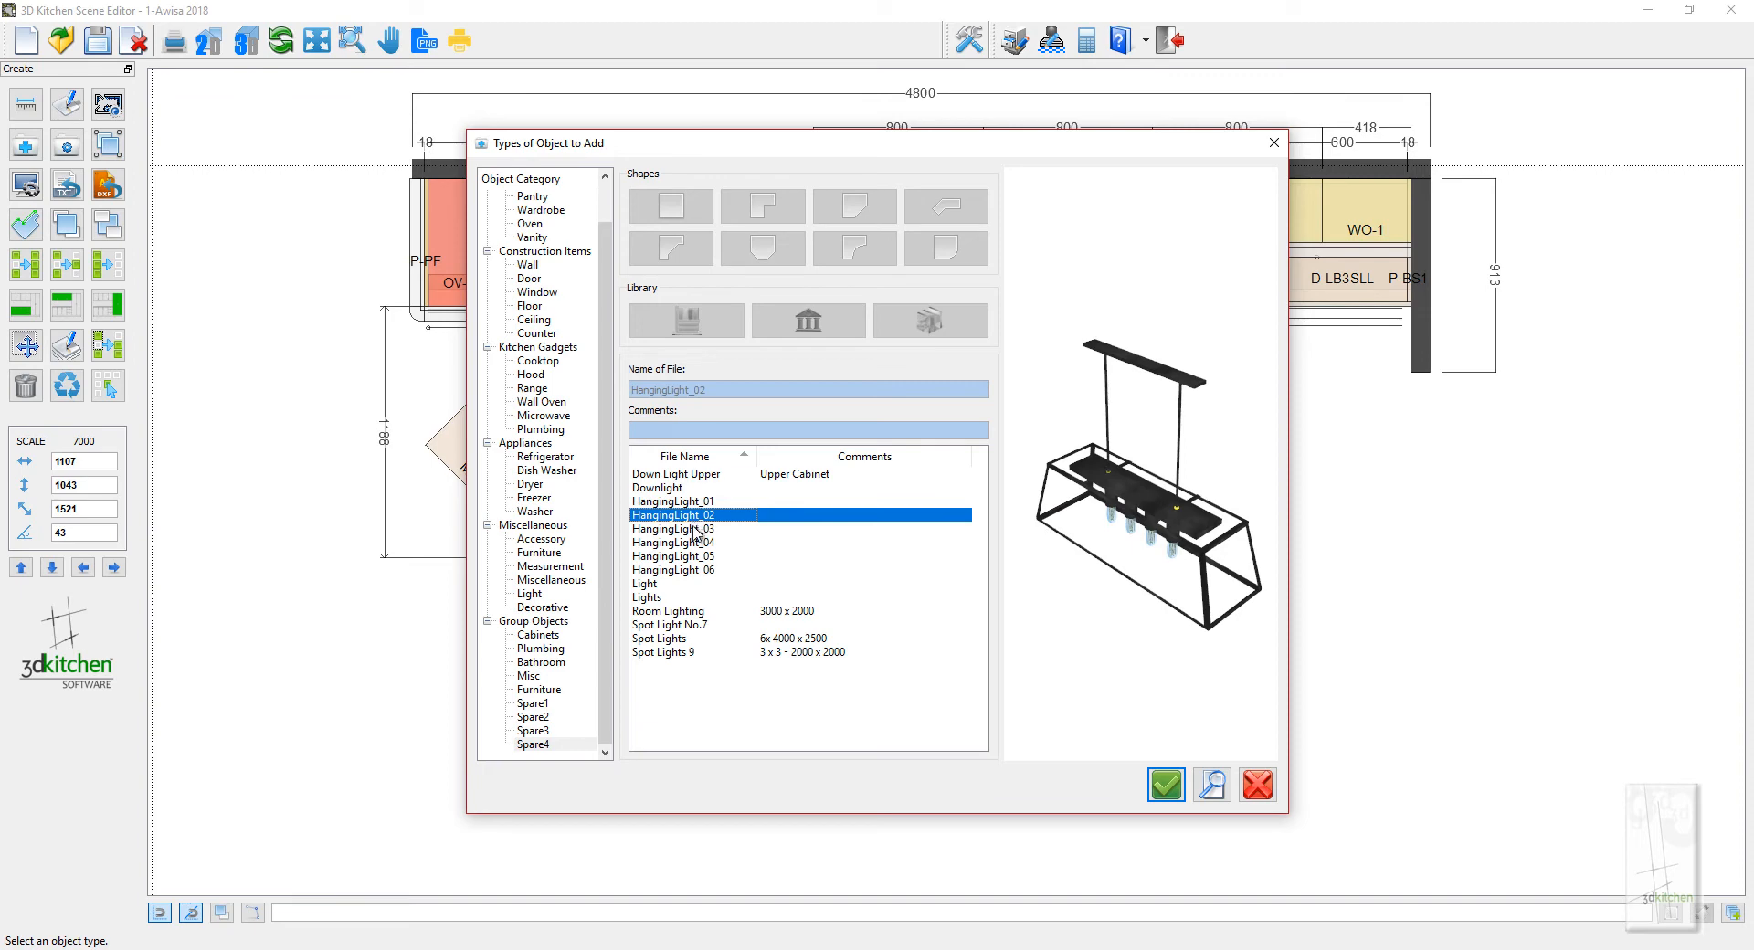
{"action": "left_click", "coordinate": [696, 528]}
{"action": "left_click", "coordinate": [695, 542]}
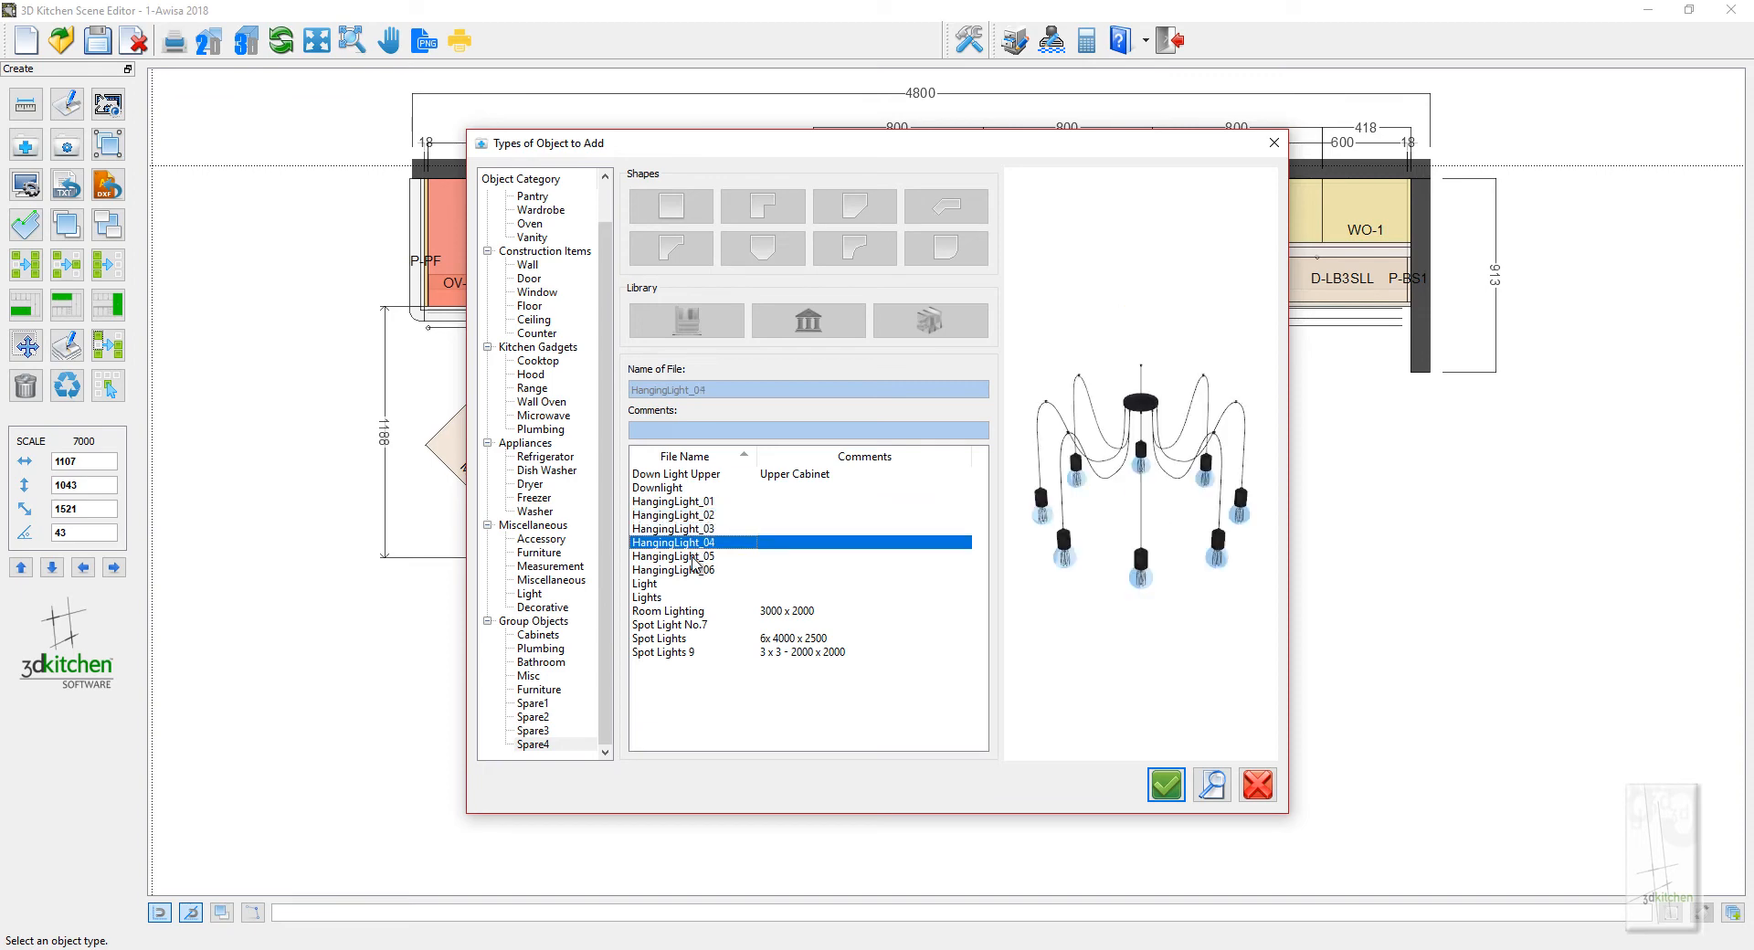
{"action": "left_click", "coordinate": [693, 557]}
{"action": "left_click", "coordinate": [694, 571]}
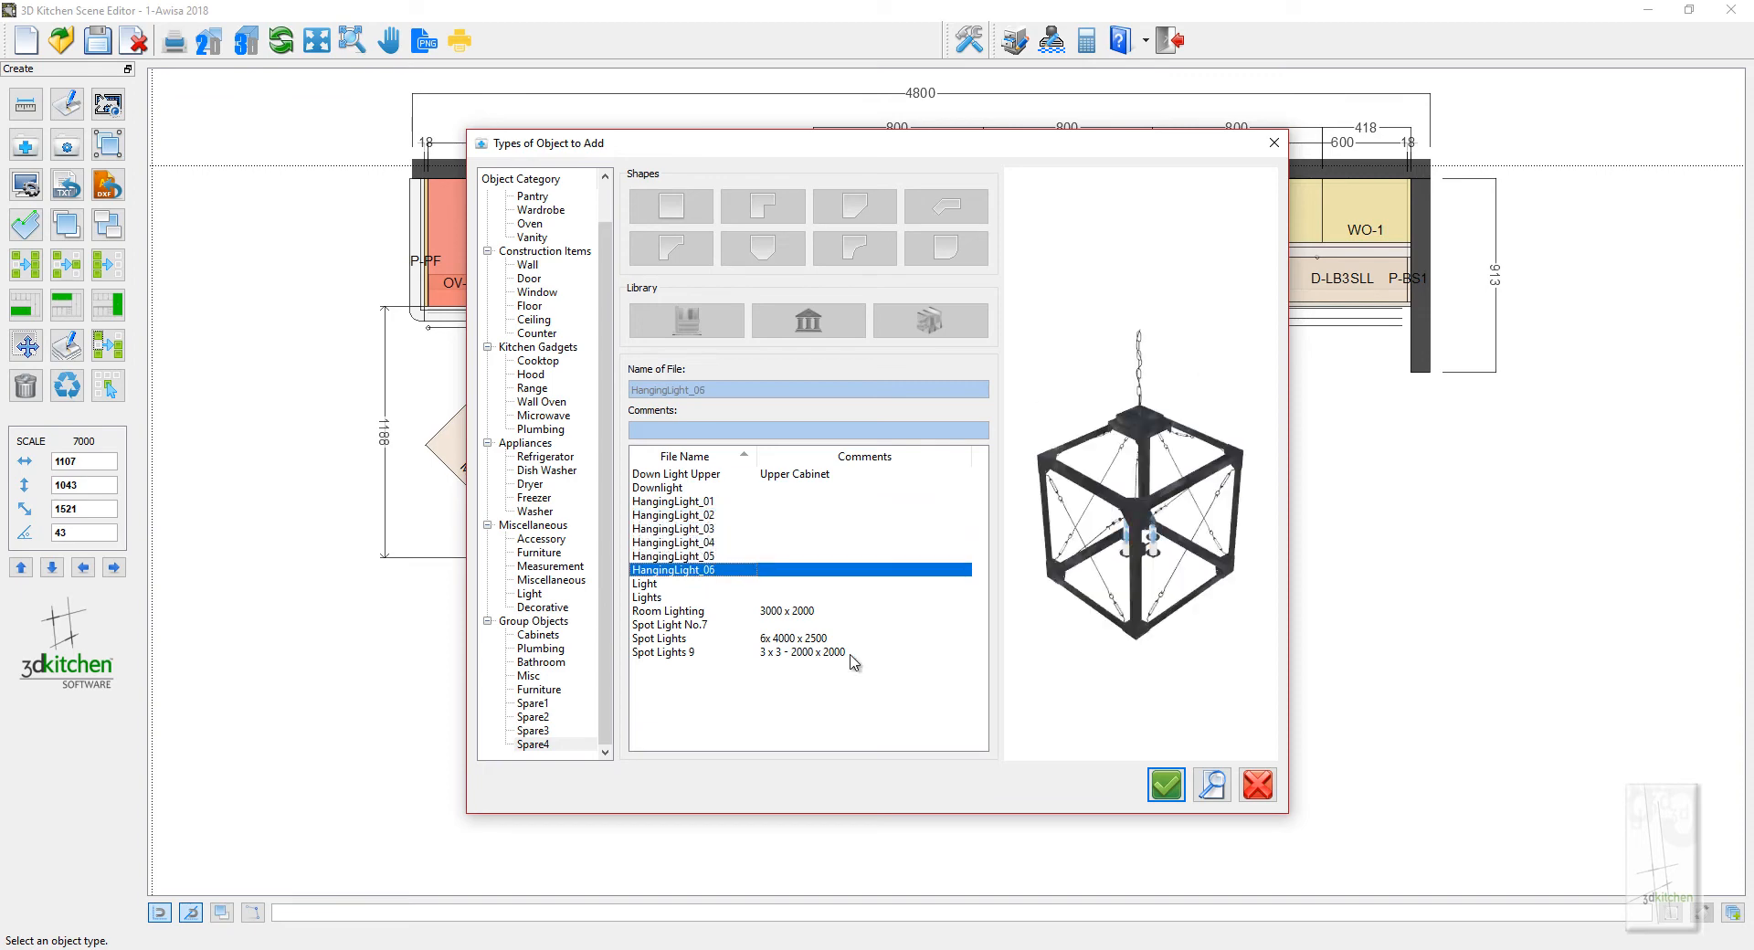
{"action": "left_click", "coordinate": [1164, 785]}
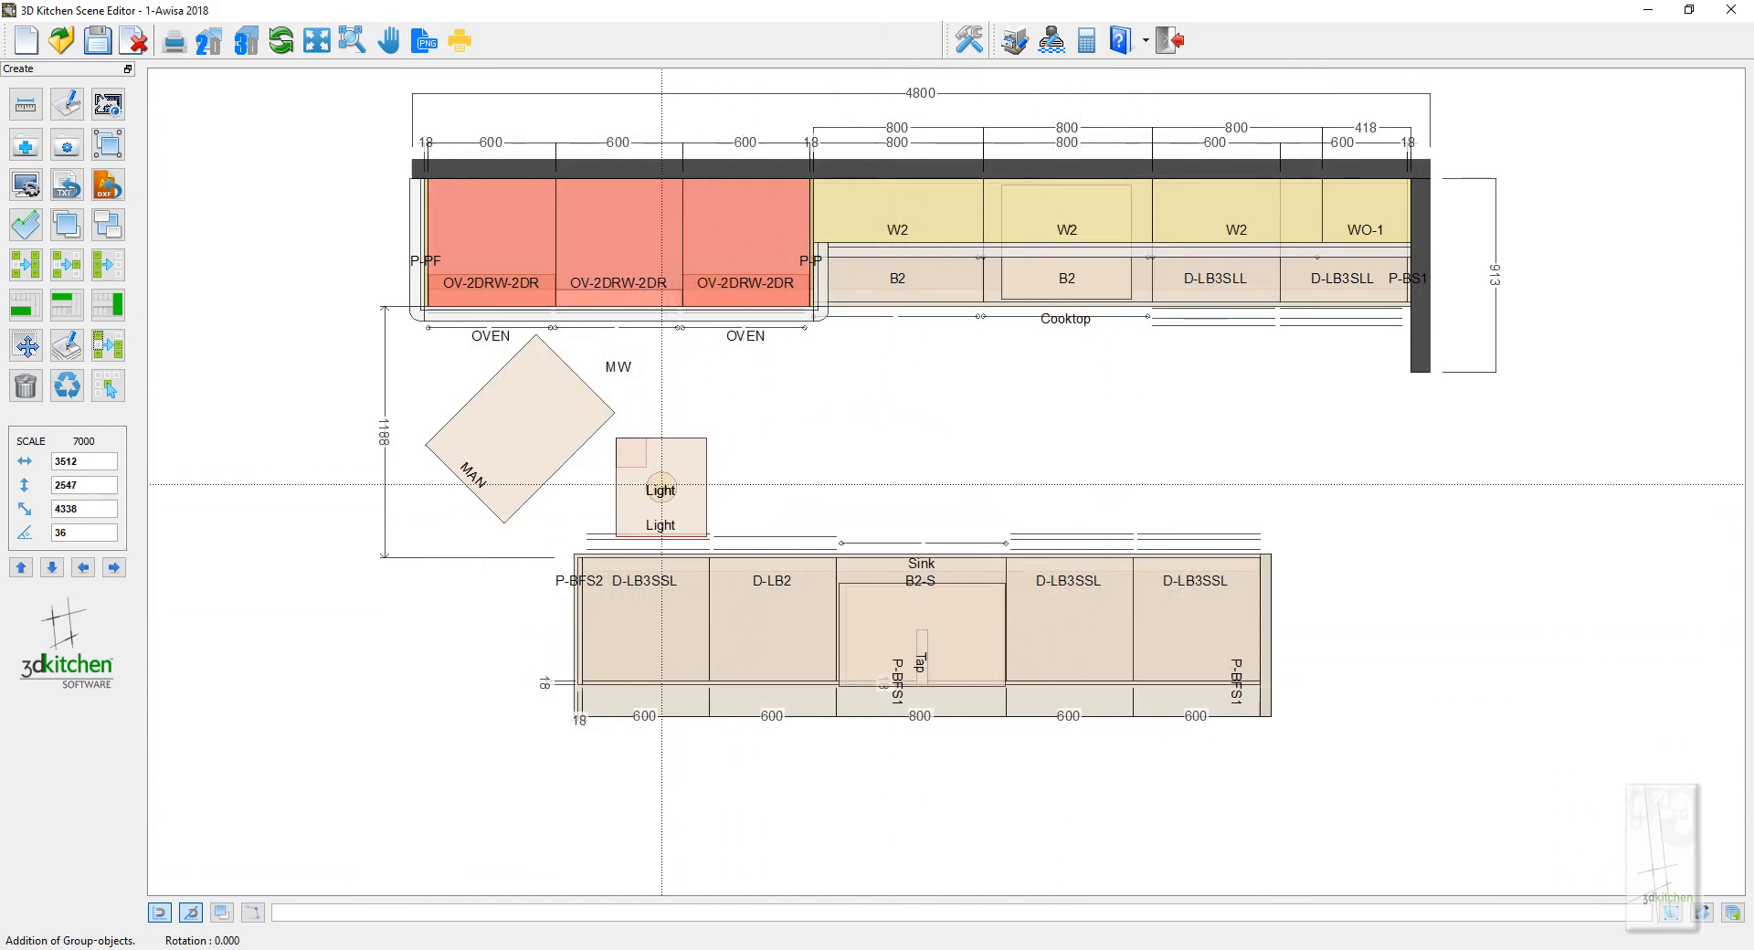
Place three hanging lights in an evenly spaced row between the wall cabinets and the island, and deselect them
{"action": "left_click", "coordinate": [646, 470]}
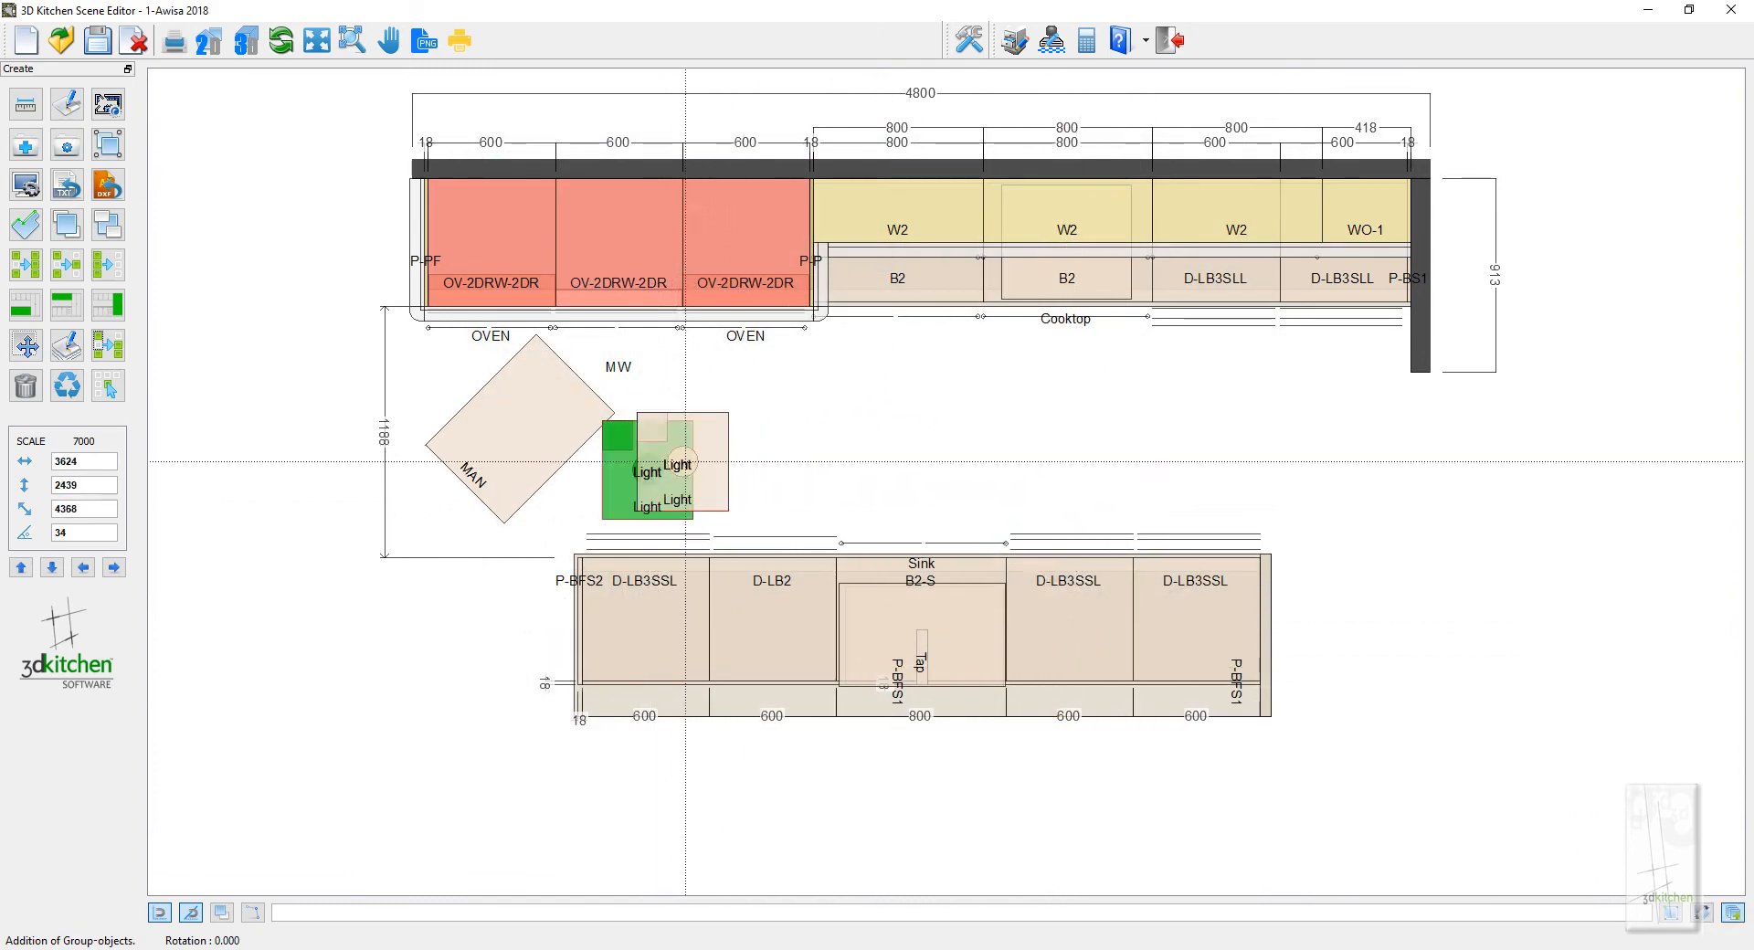
{"action": "left_click", "coordinate": [912, 471]}
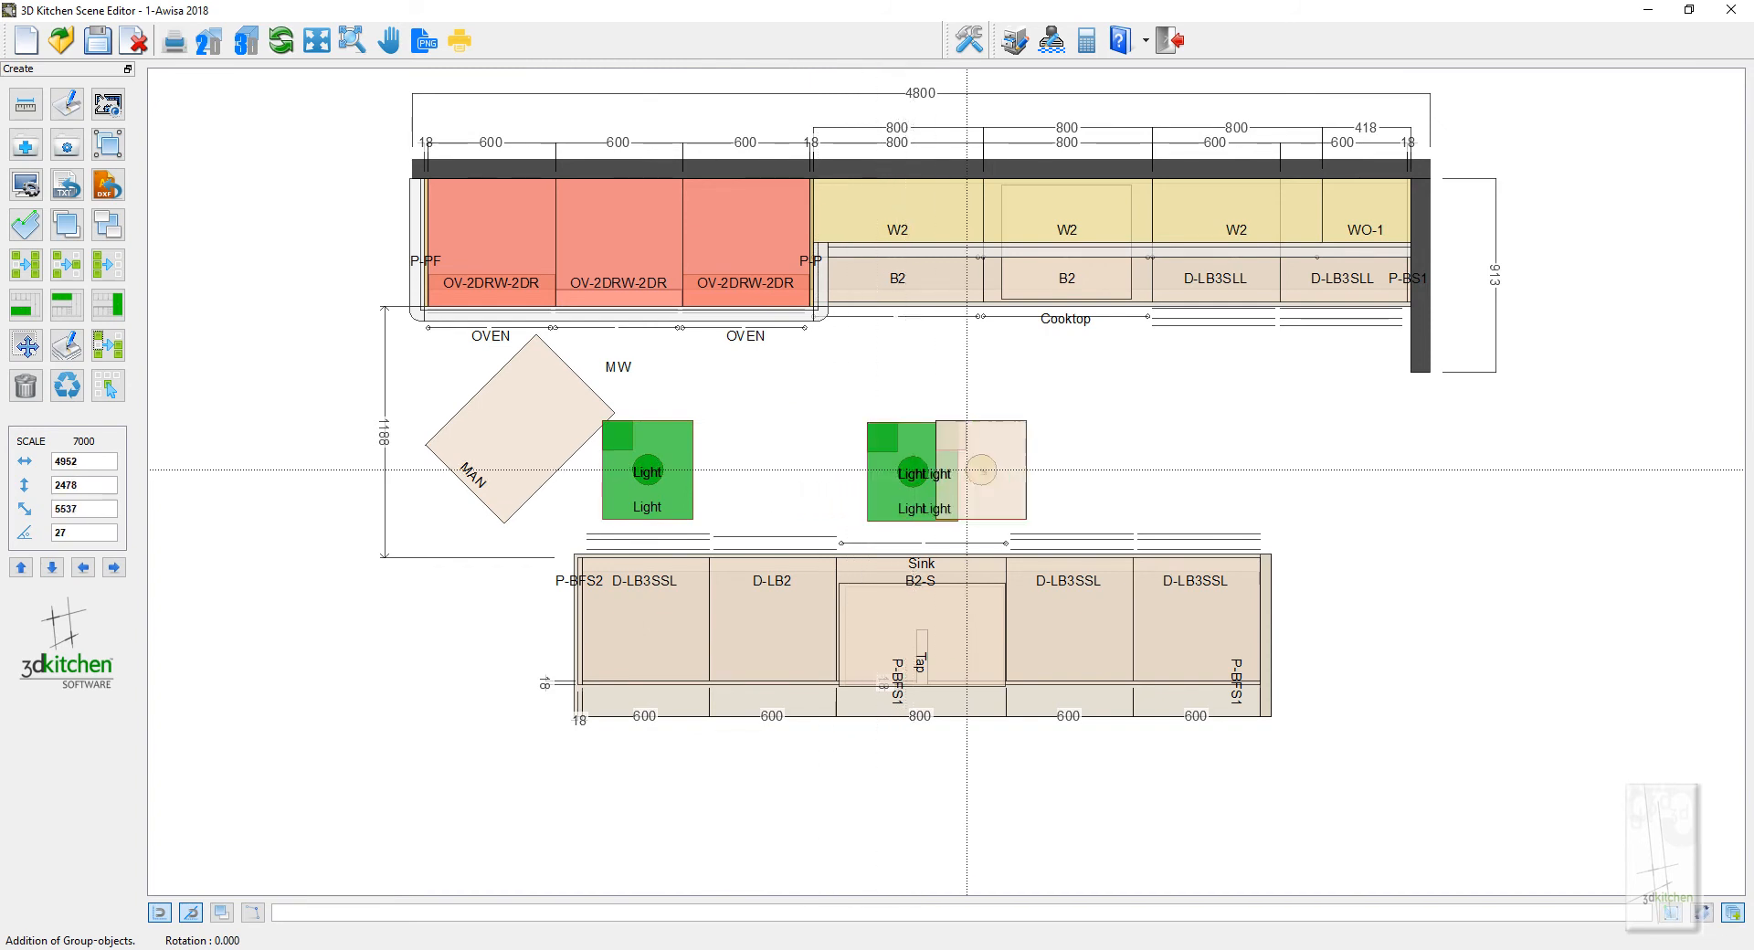
{"action": "left_click", "coordinate": [1176, 468]}
{"action": "right_click", "coordinate": [1176, 468]}
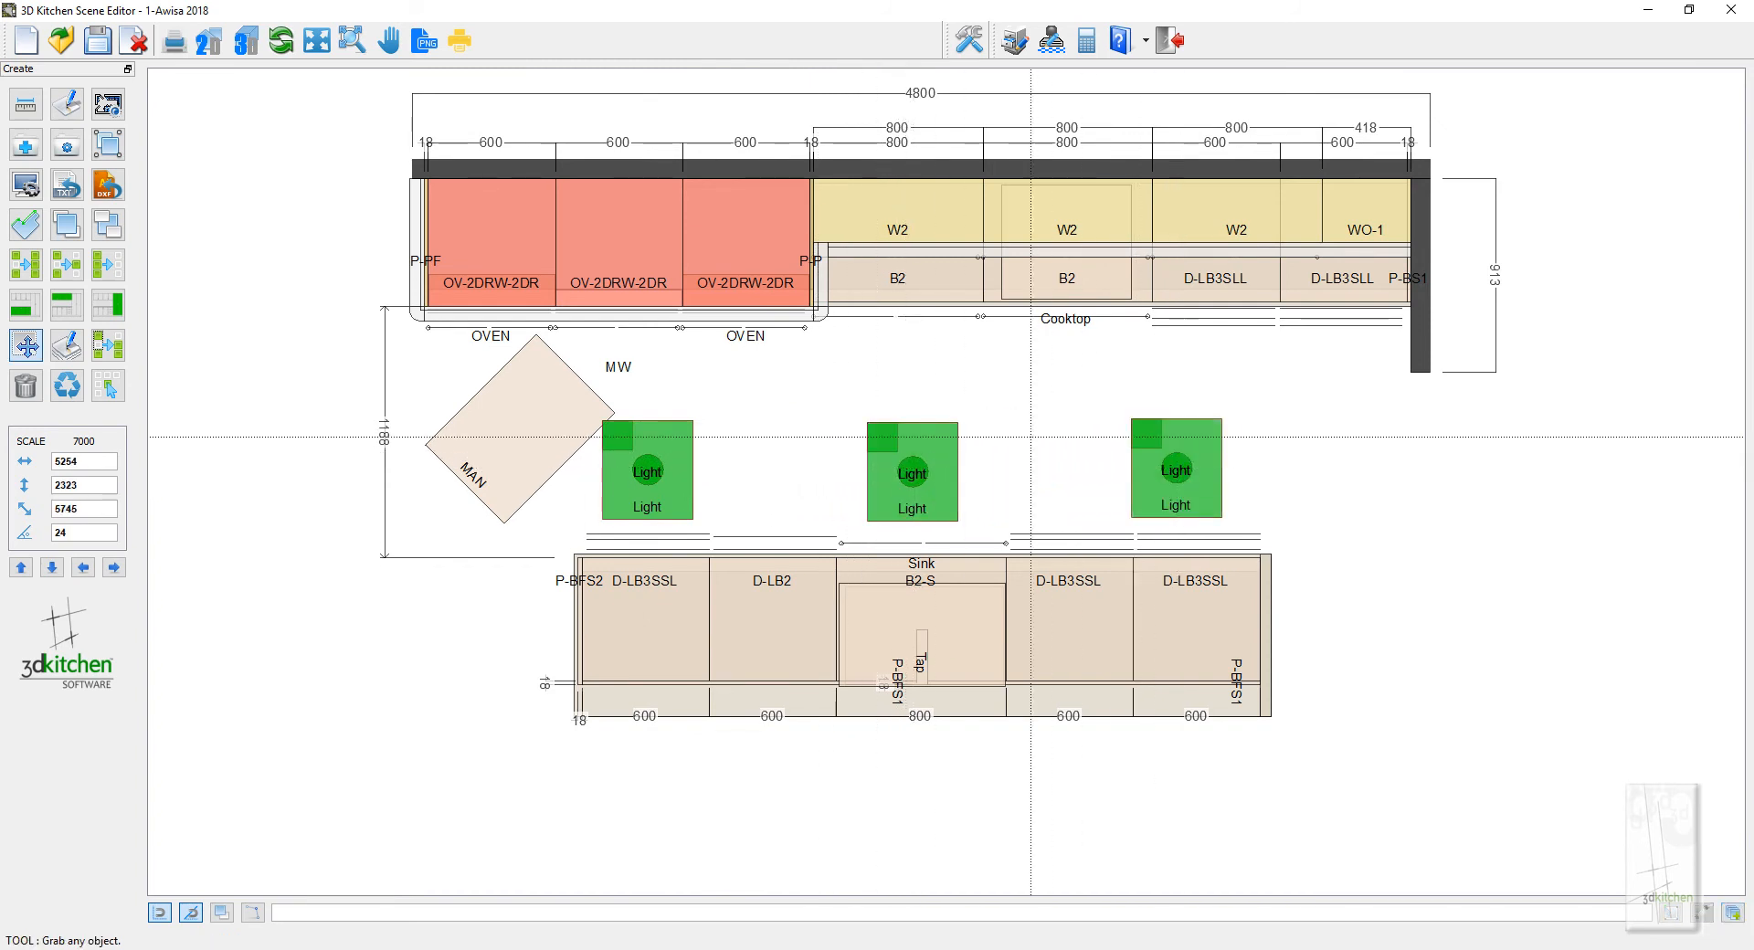
{"action": "left_click", "coordinate": [109, 266]}
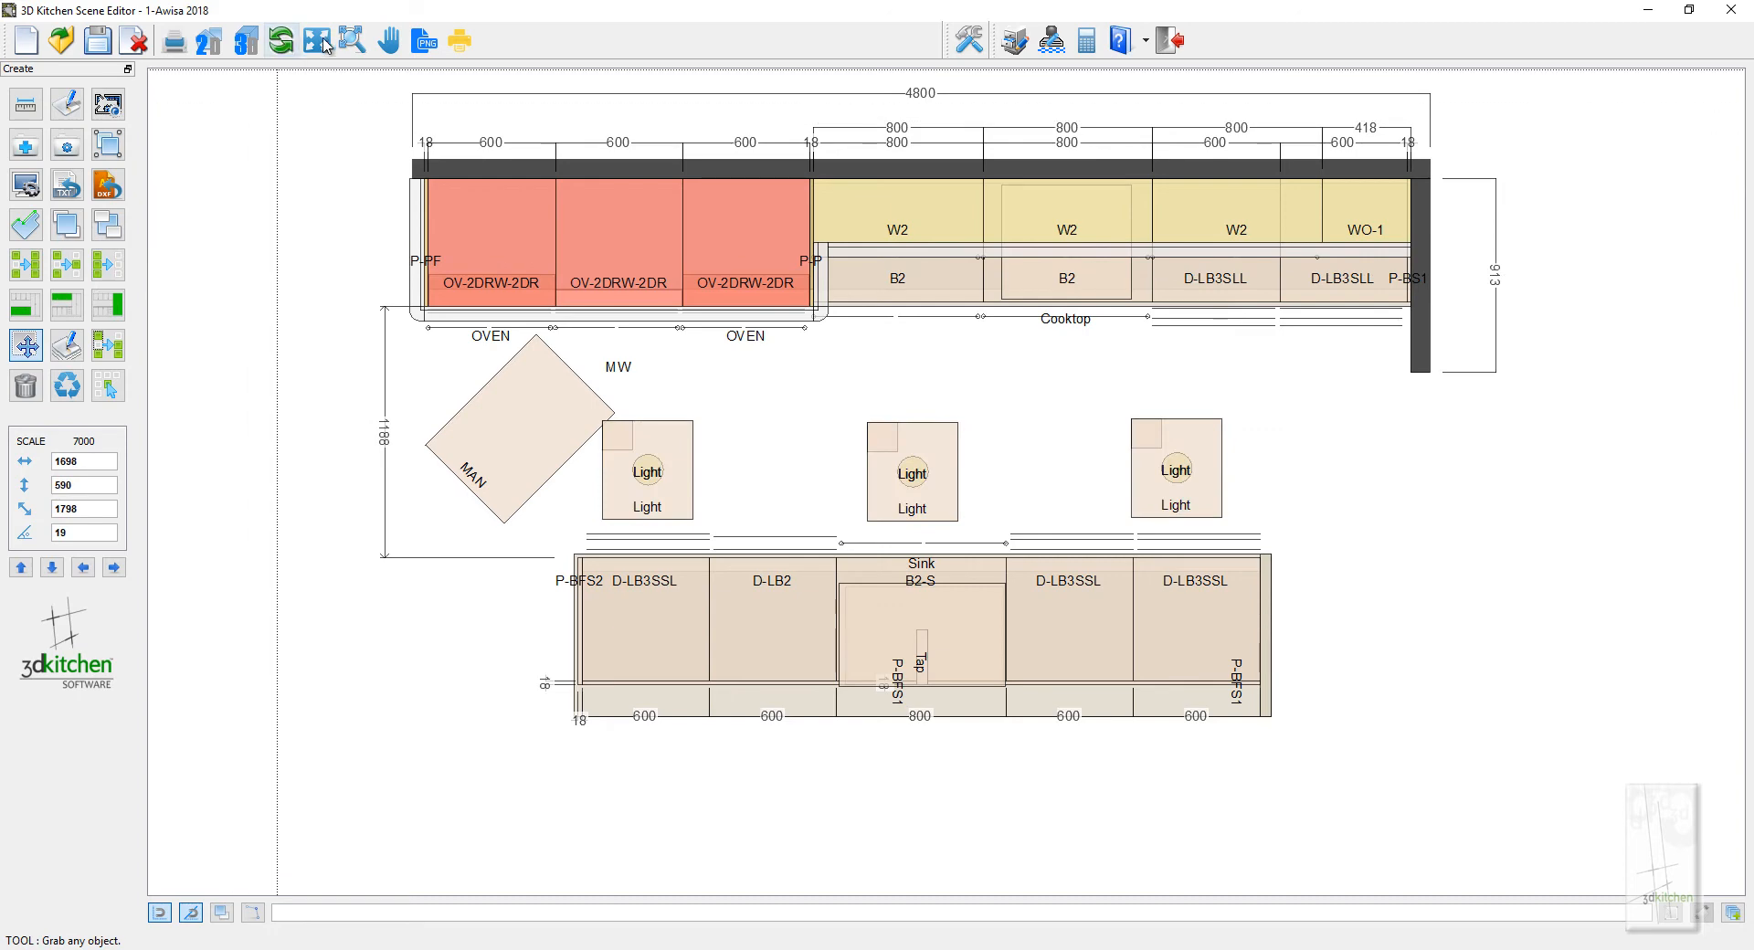
Inspect the three hanging lights over the kitchen in a maximized rendered 3D view, and return to the plan
{"action": "left_click", "coordinate": [245, 40]}
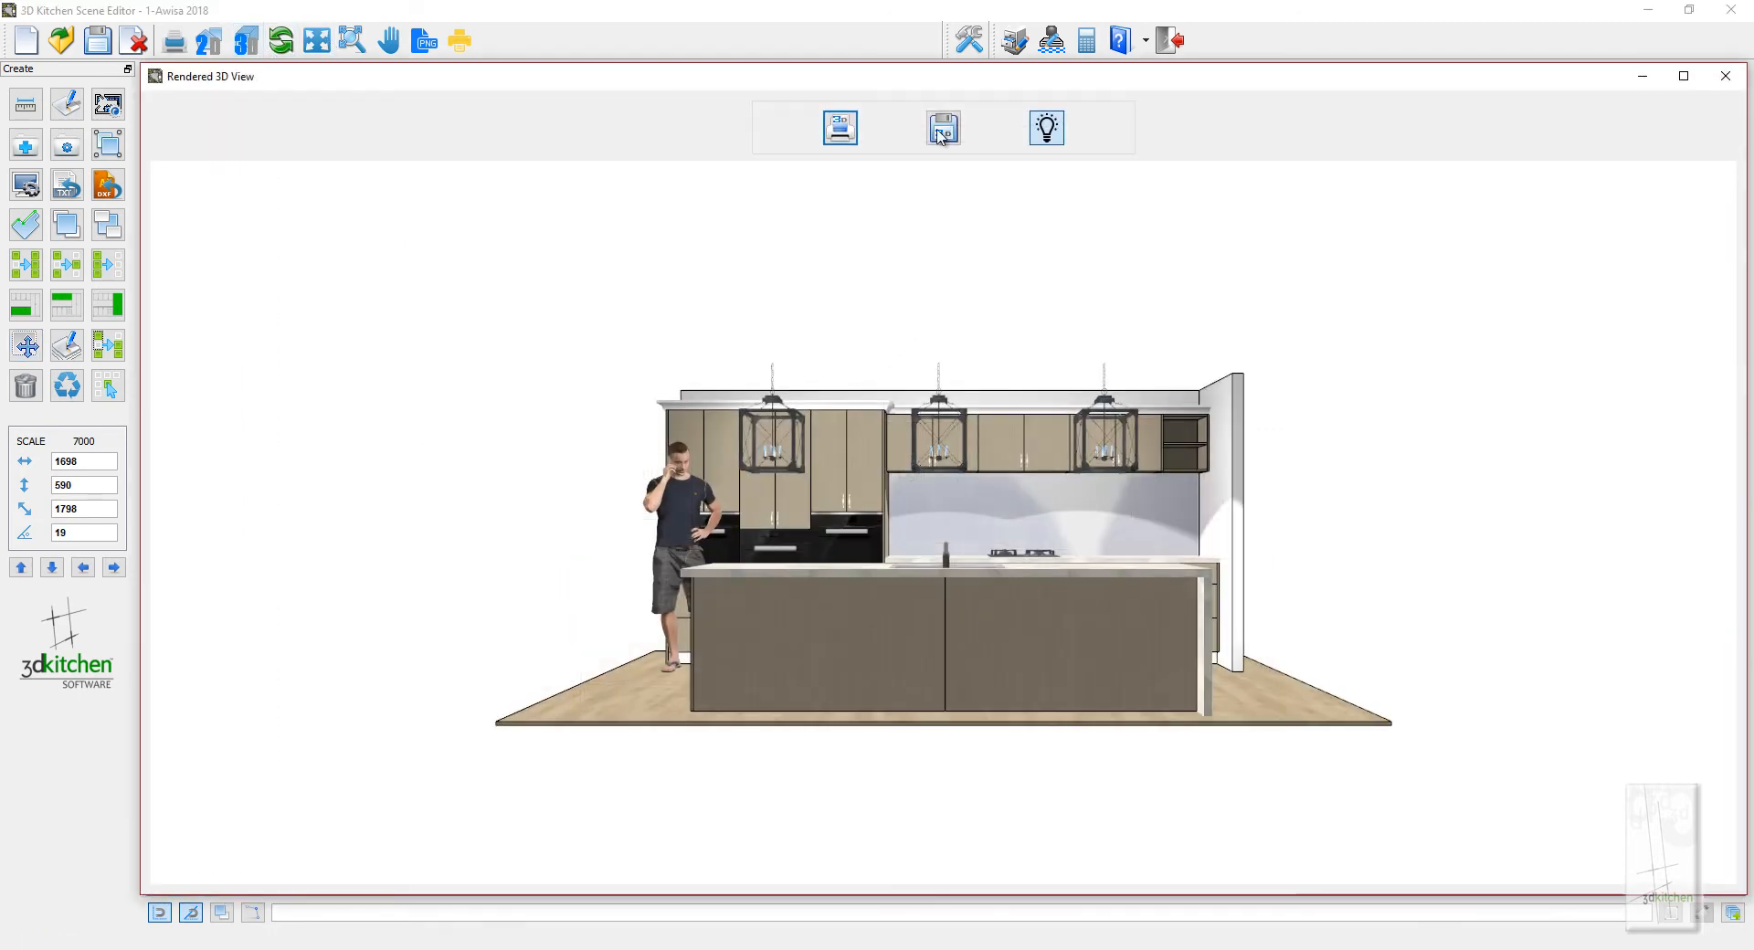
{"action": "double_click", "coordinate": [916, 81]}
{"action": "scroll", "coordinate": [759, 503], "scroll_direction": "up", "scroll_amount": 5}
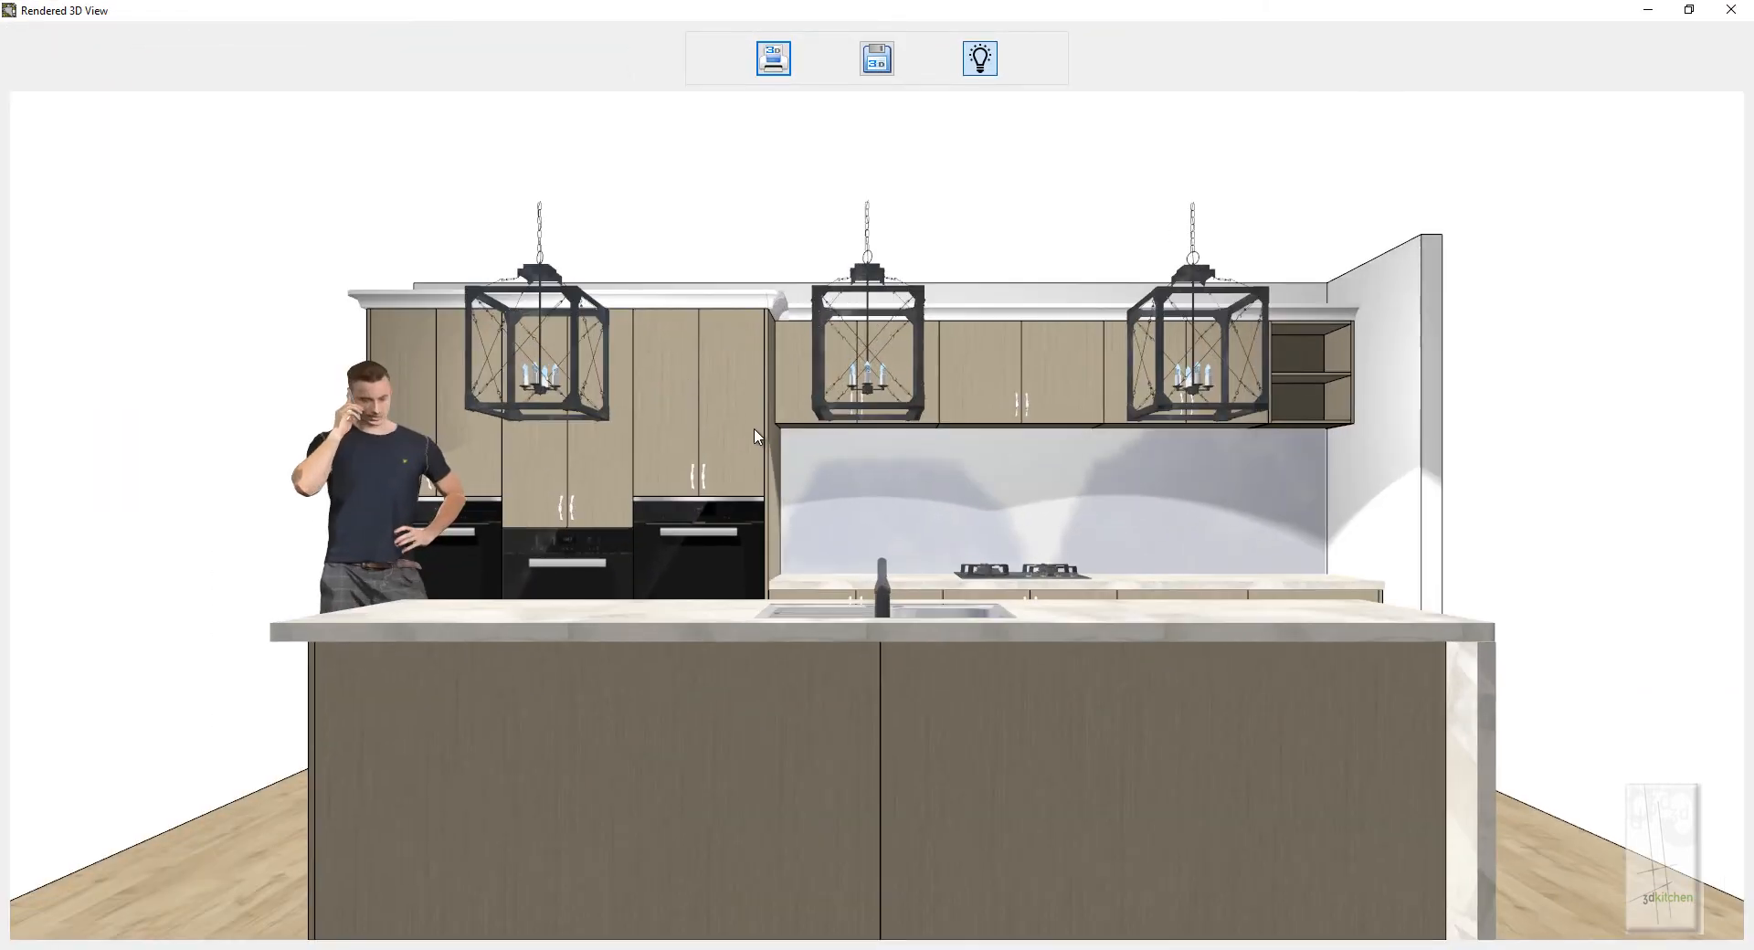
{"action": "left_click_drag", "start_coordinate": [643, 332], "coordinate": [608, 382]}
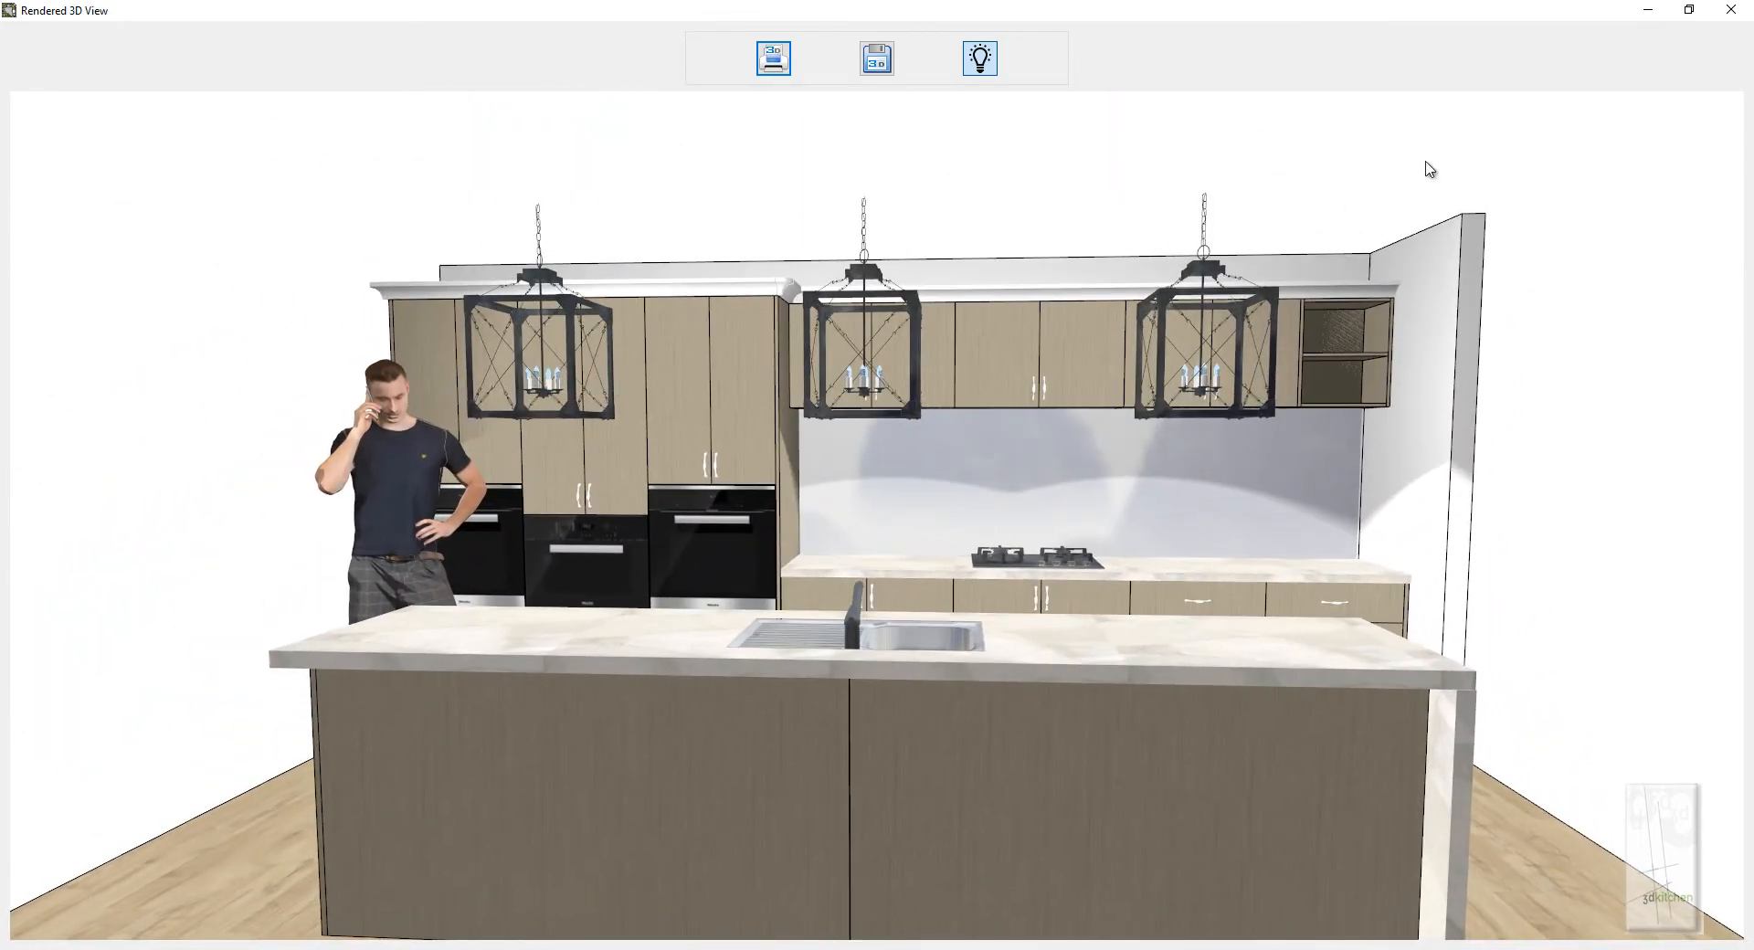
{"action": "left_click", "coordinate": [1730, 11]}
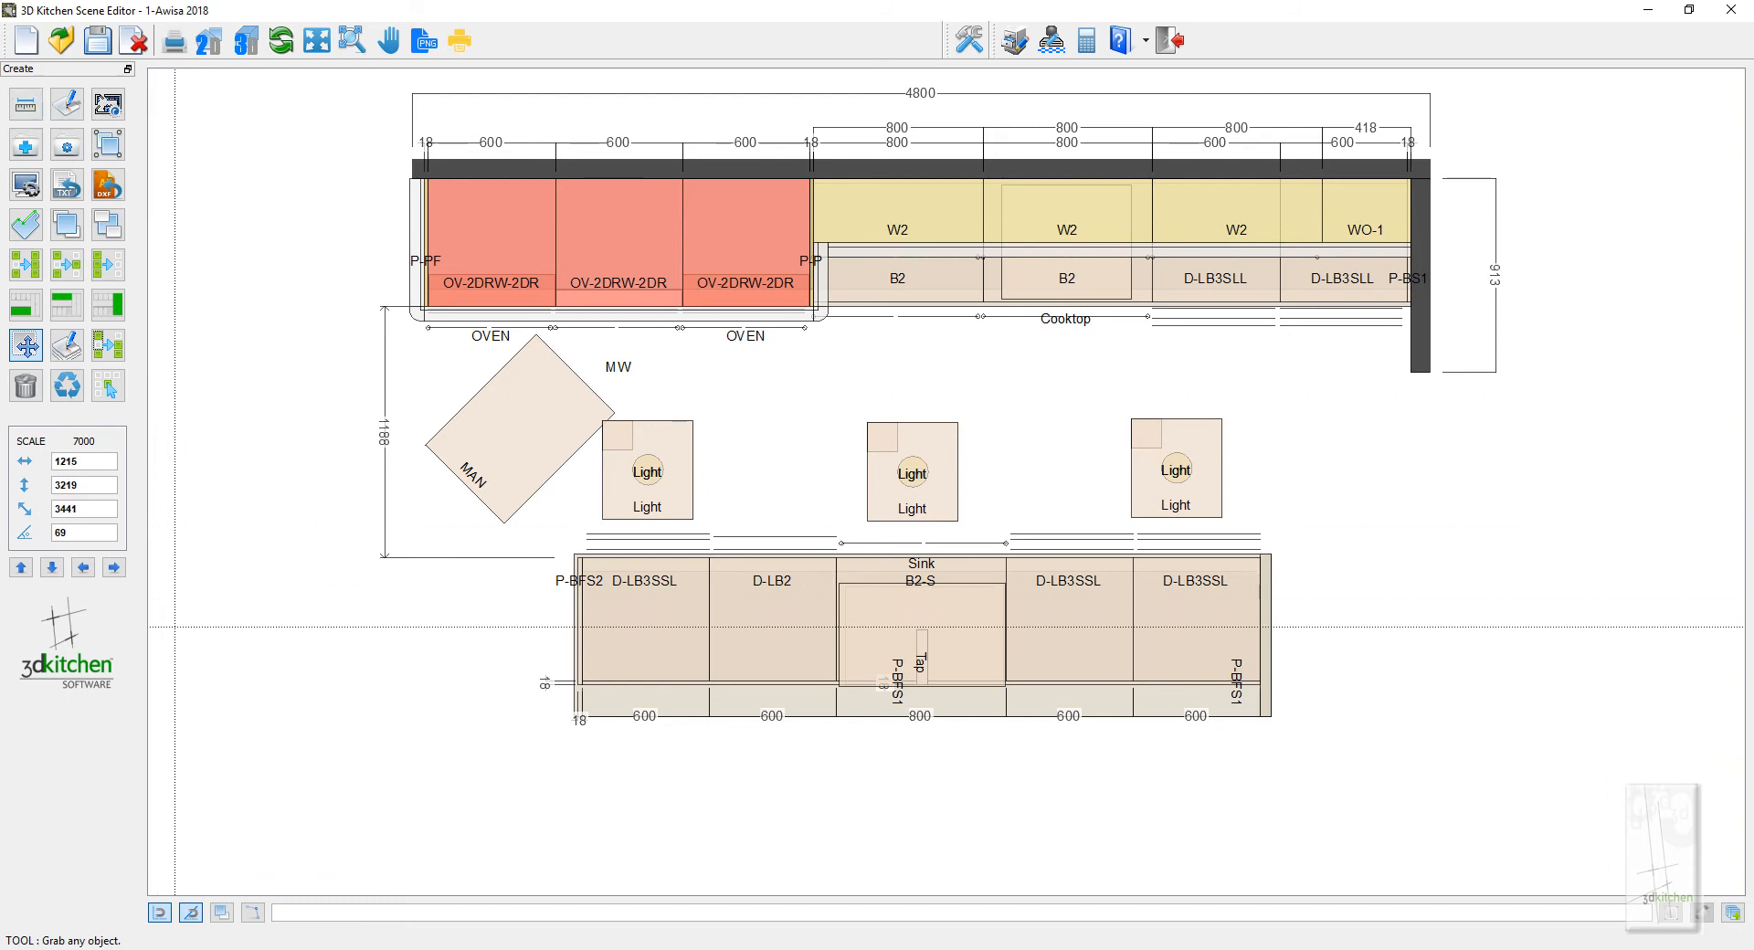
Measure the gap between the front of the wall-side base cabinets and the island
{"action": "left_click", "coordinate": [26, 107]}
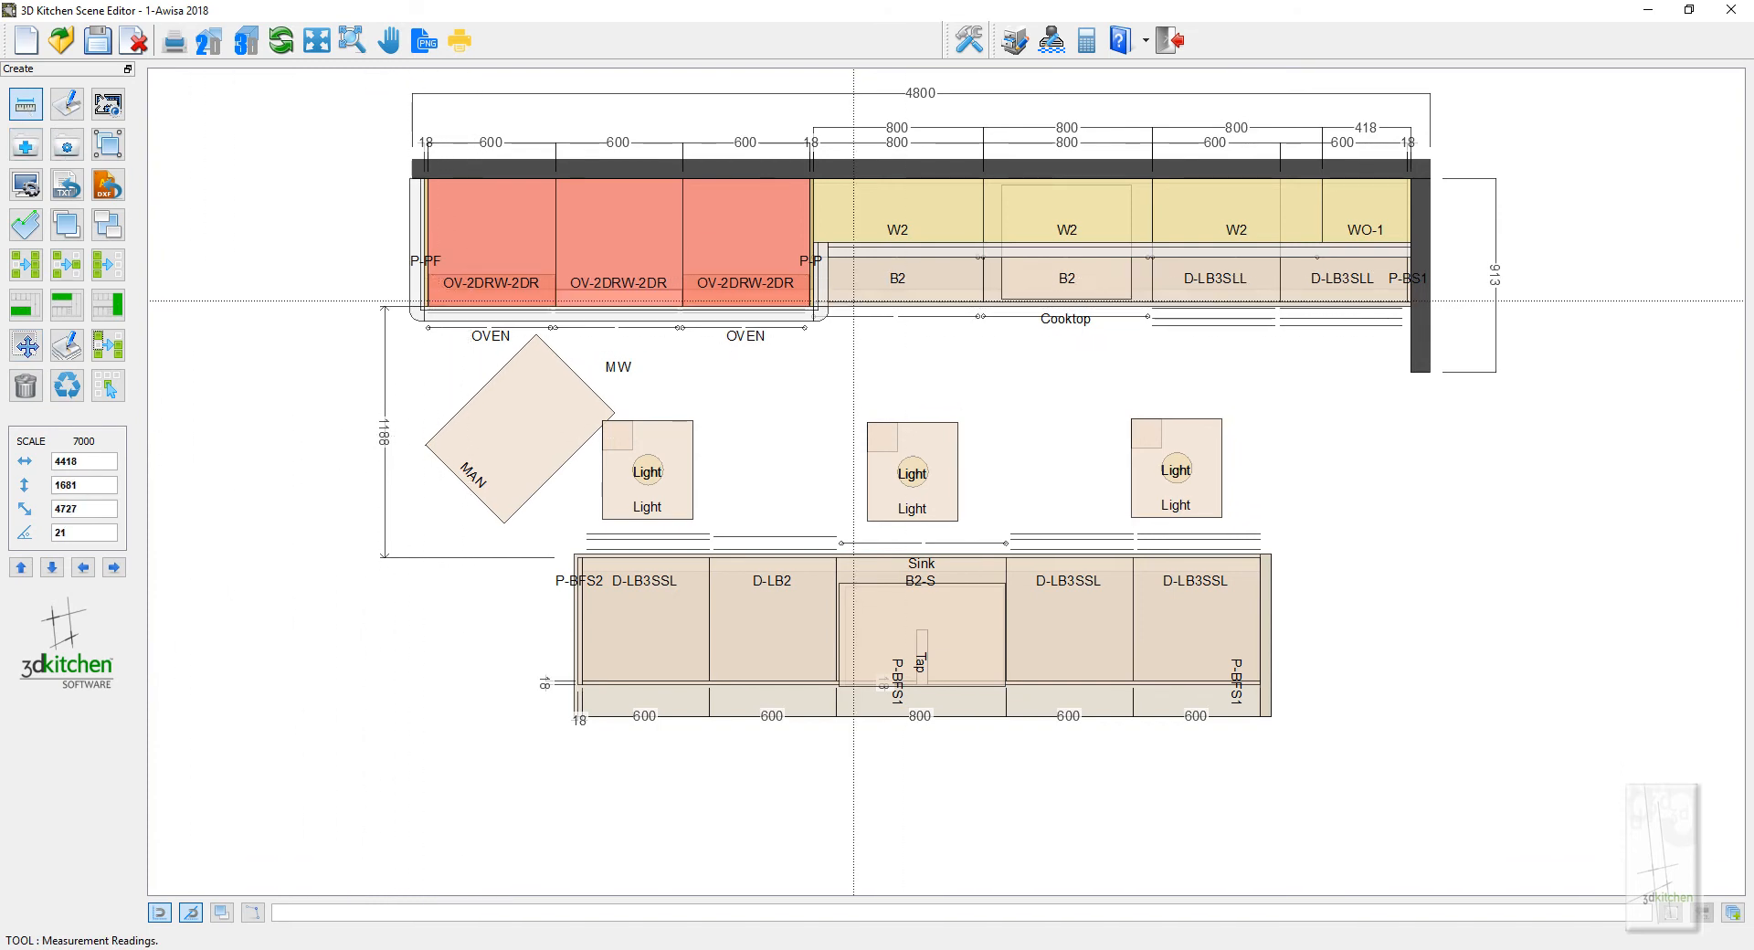
{"action": "left_click", "coordinate": [814, 304]}
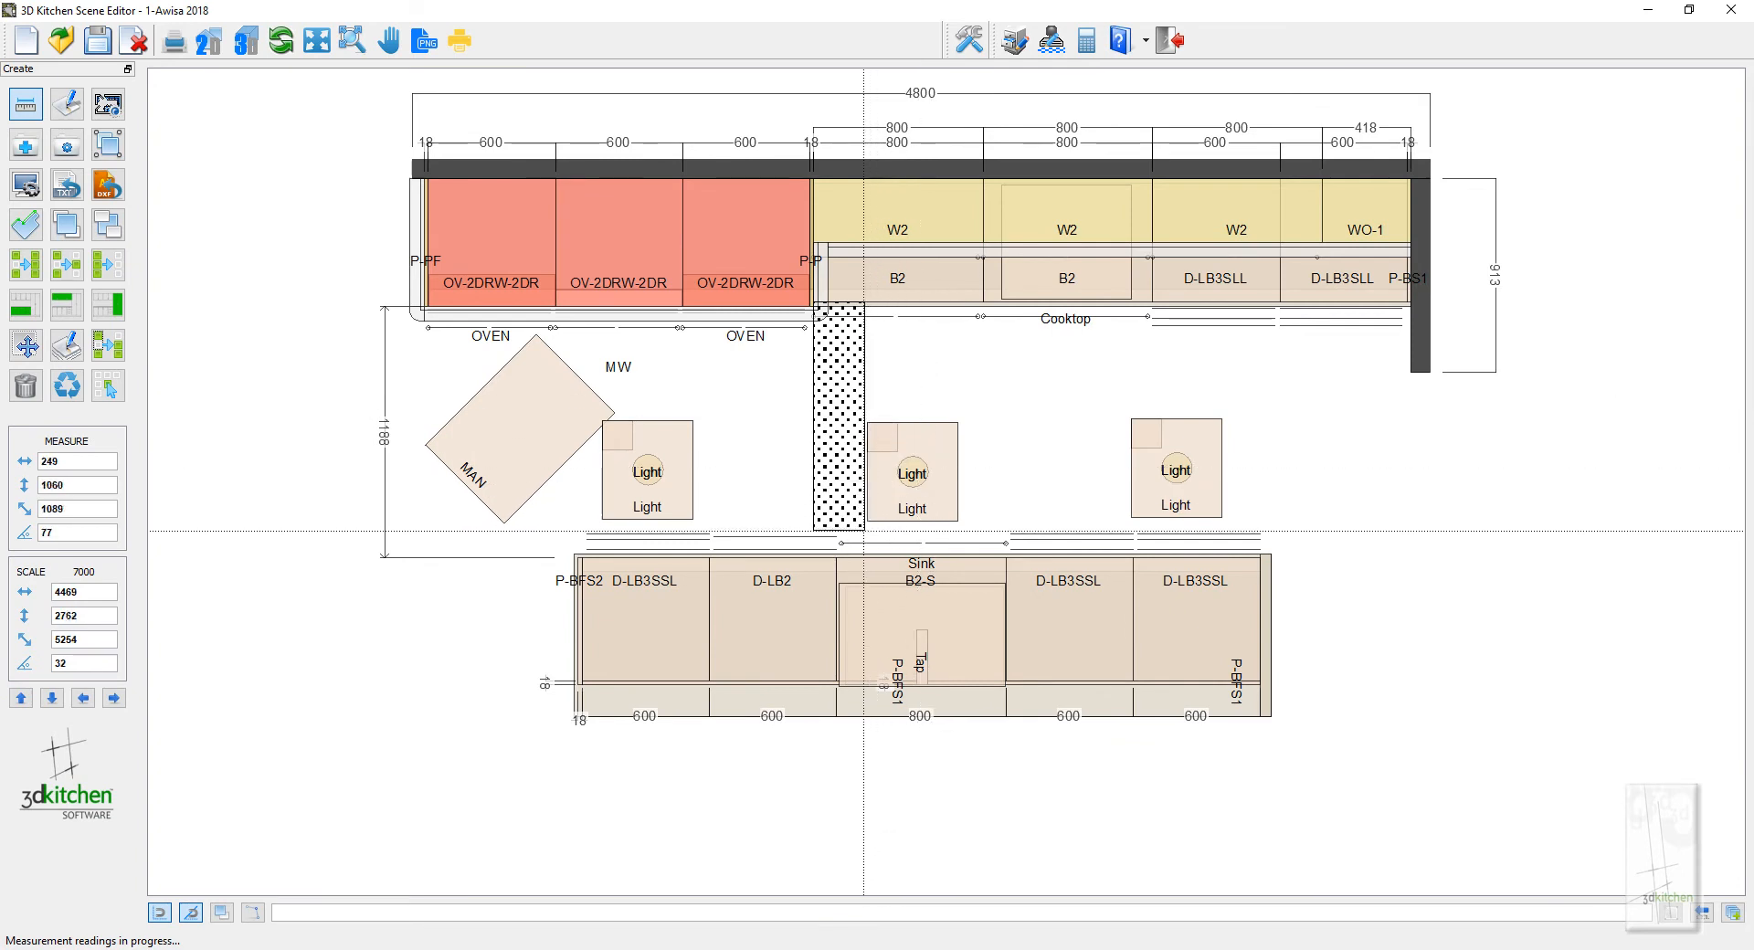
{"action": "left_click", "coordinate": [836, 559]}
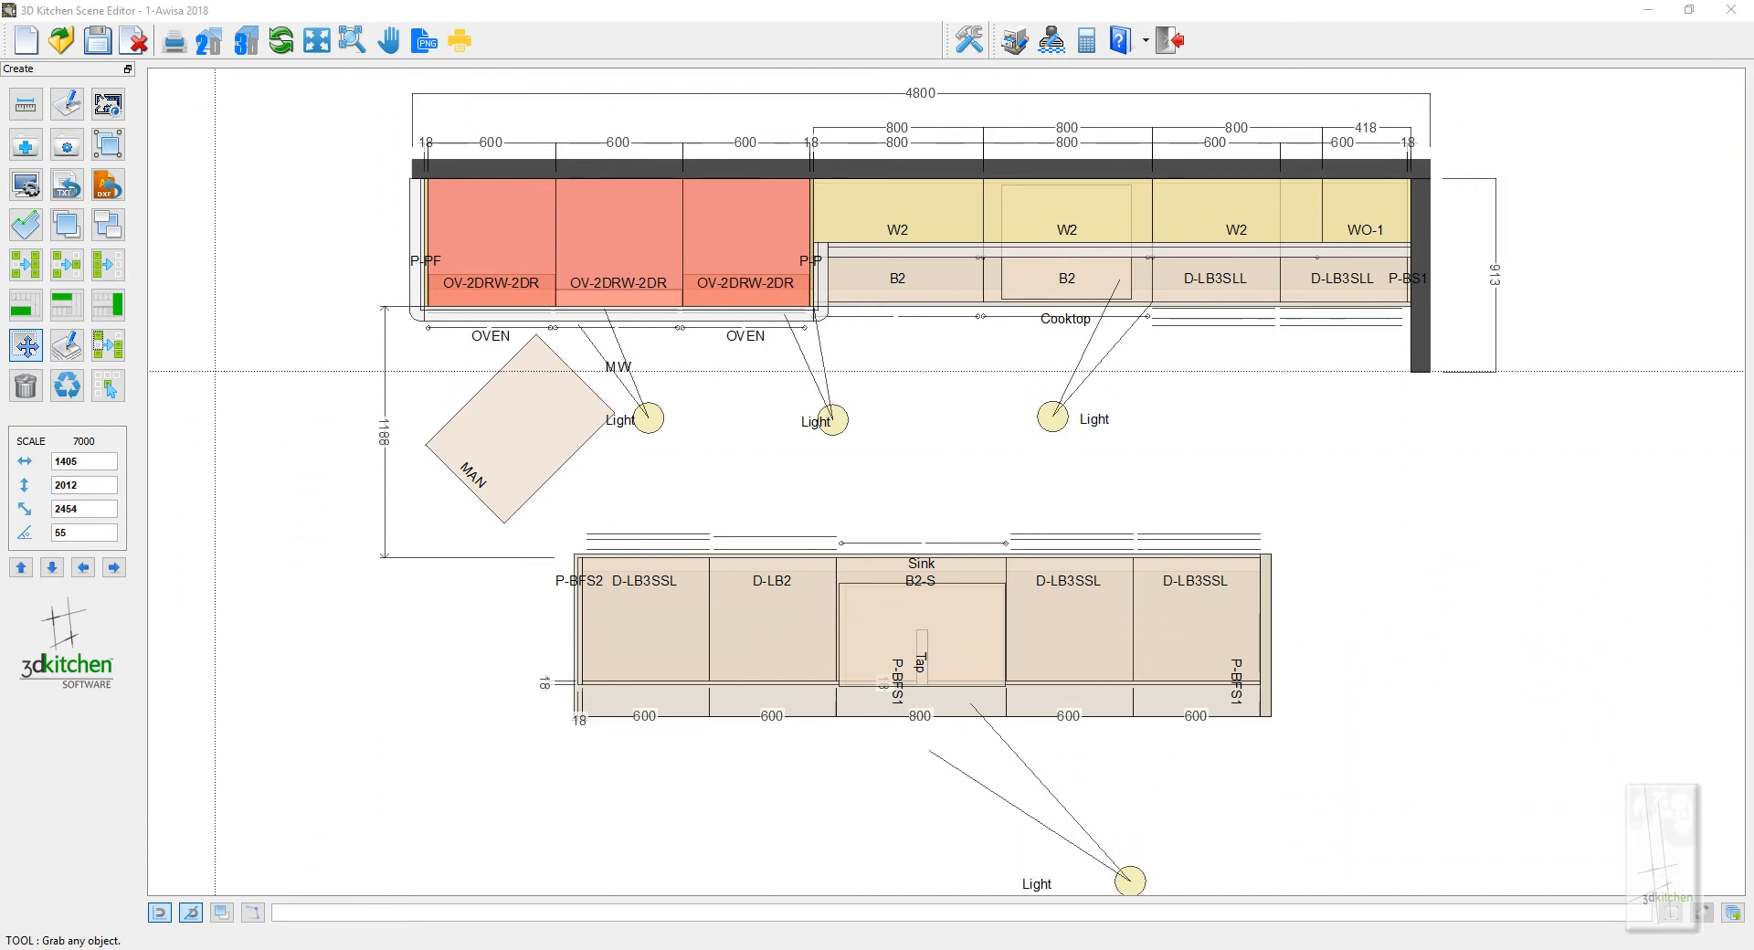
Add two WARDROBE_05 oven cabinets side by side in the free floor area beside the island's D-LB3SSL end
{"action": "left_click", "coordinate": [26, 145]}
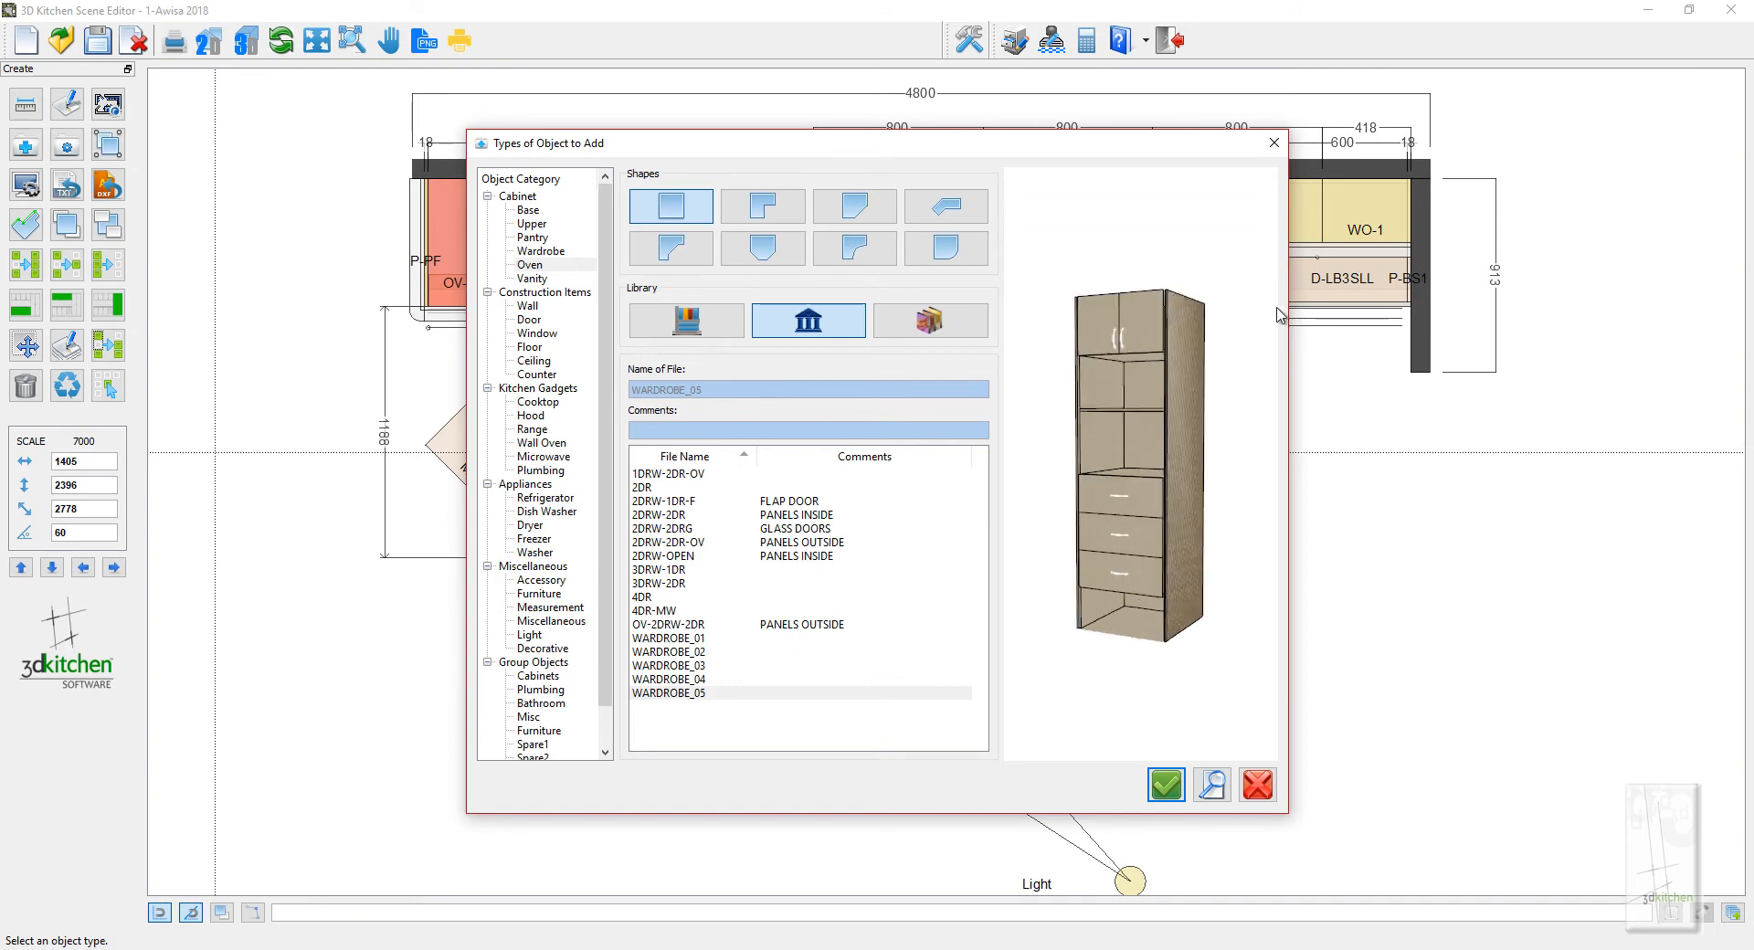
{"action": "left_click", "coordinate": [1166, 783]}
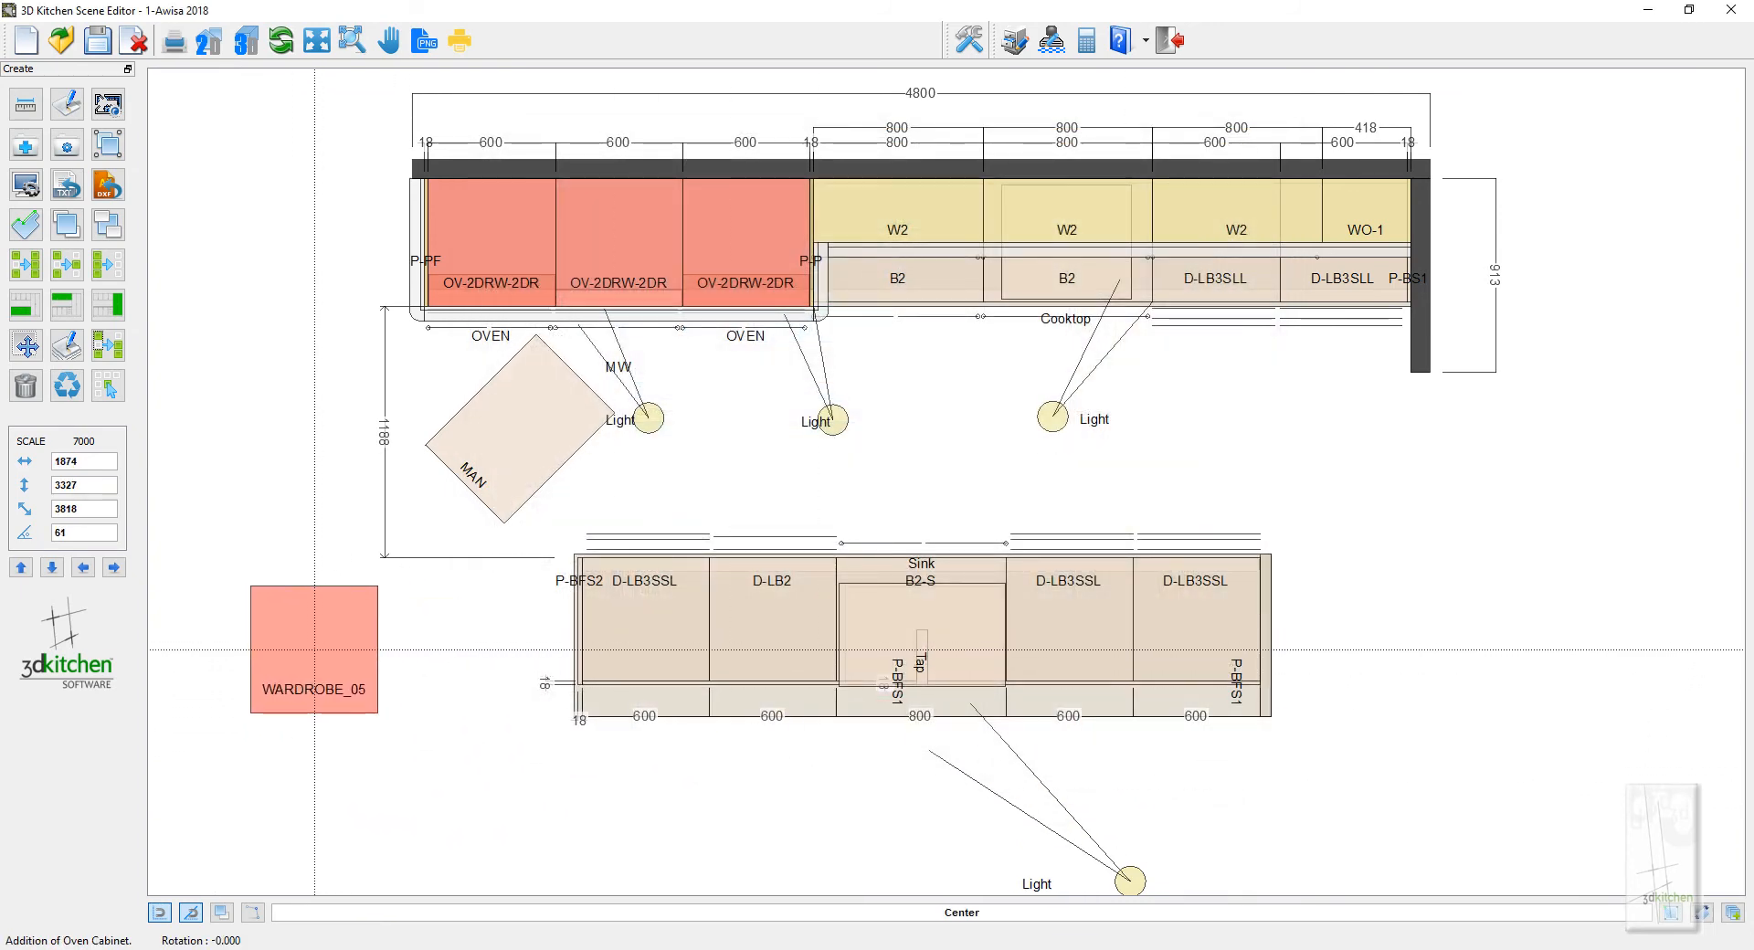
{"action": "left_click", "coordinate": [315, 650]}
{"action": "left_click", "coordinate": [261, 594]}
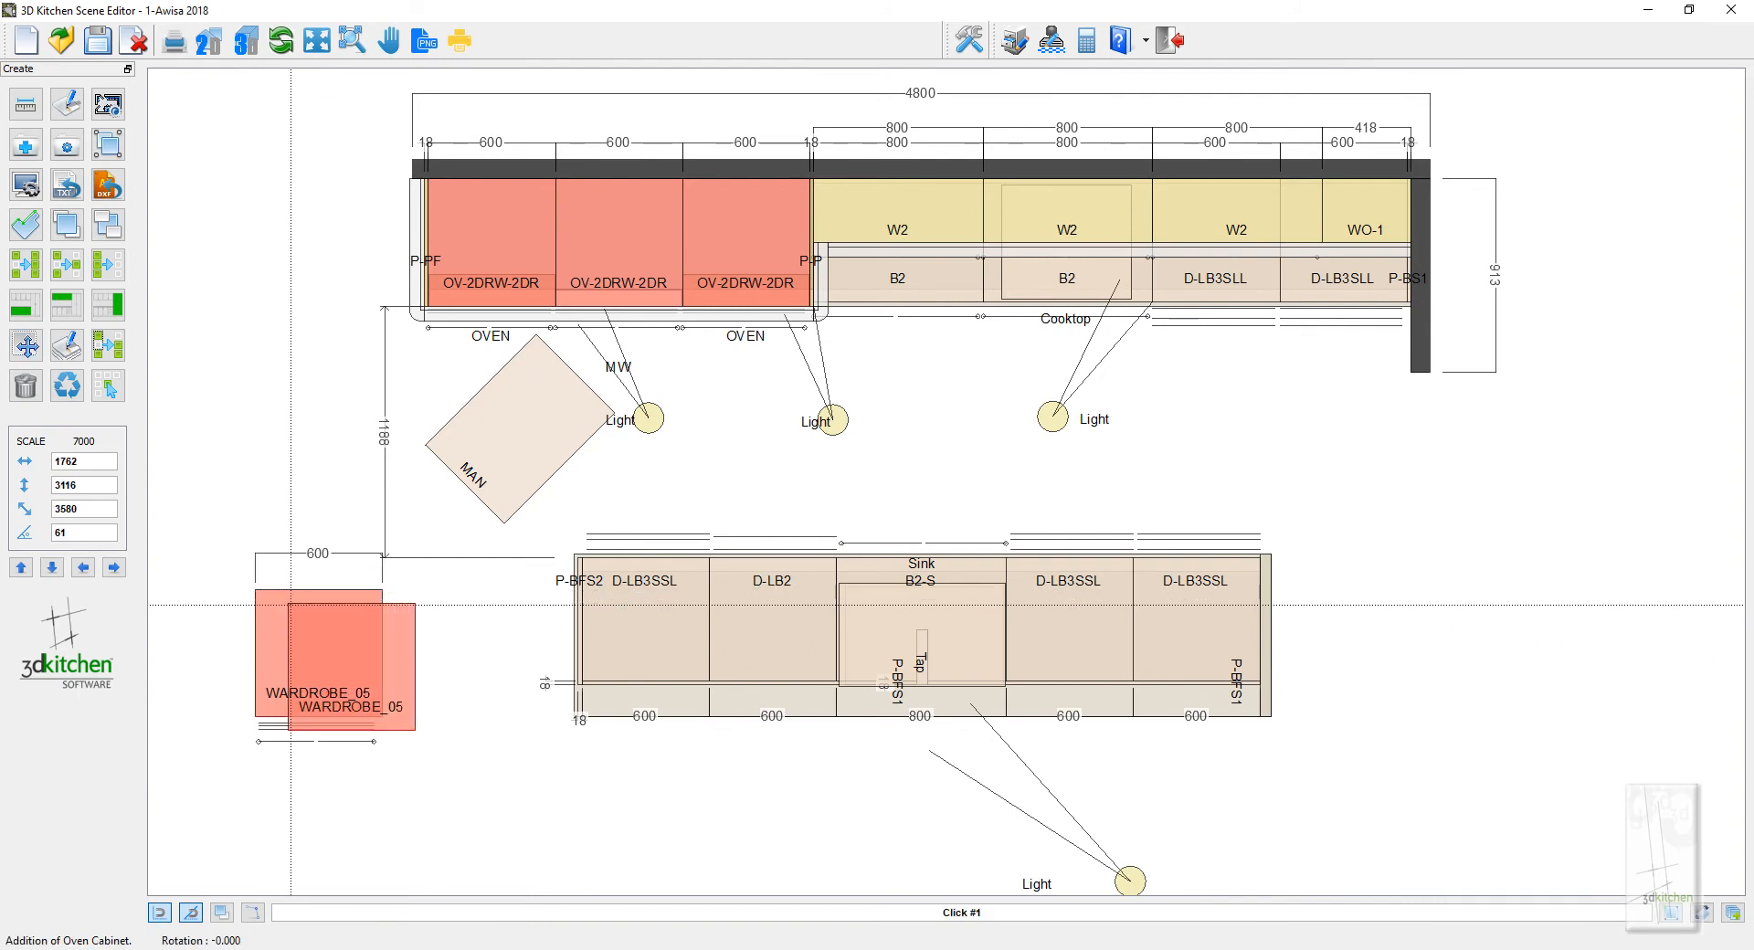
{"action": "left_click", "coordinate": [385, 592]}
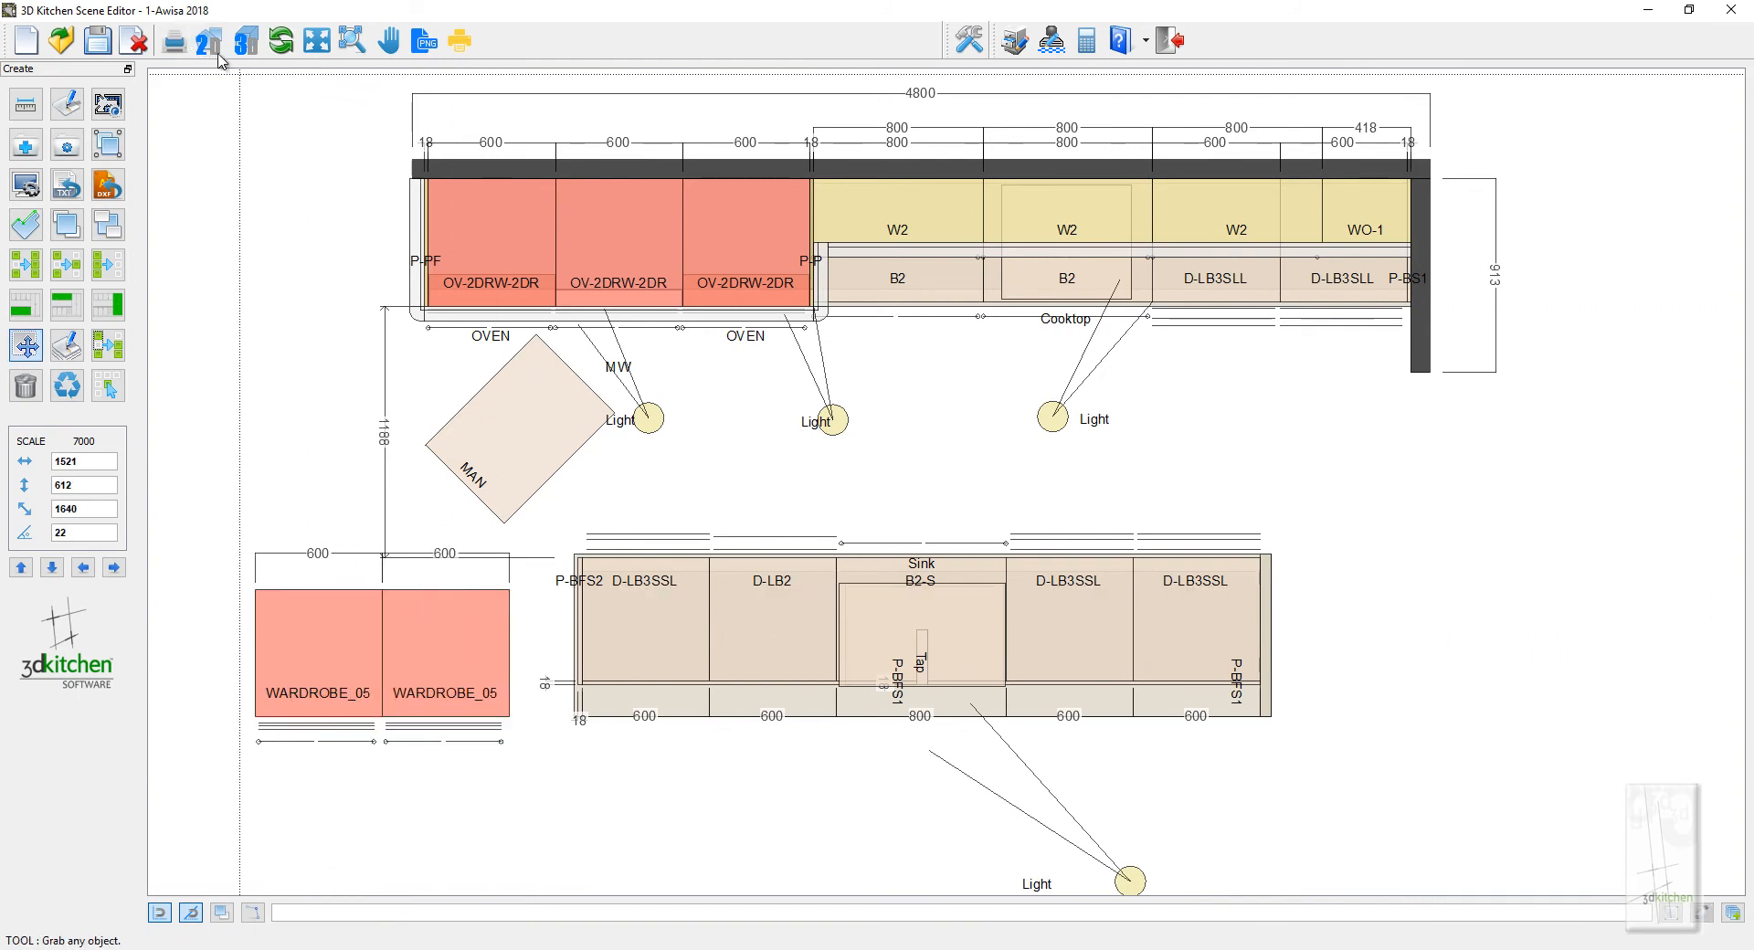
Select both WARDROBE_05 cabinets, inspect them in the rendered 3D view, and return to the plan
{"action": "left_click", "coordinate": [108, 385]}
{"action": "left_click", "coordinate": [318, 640]}
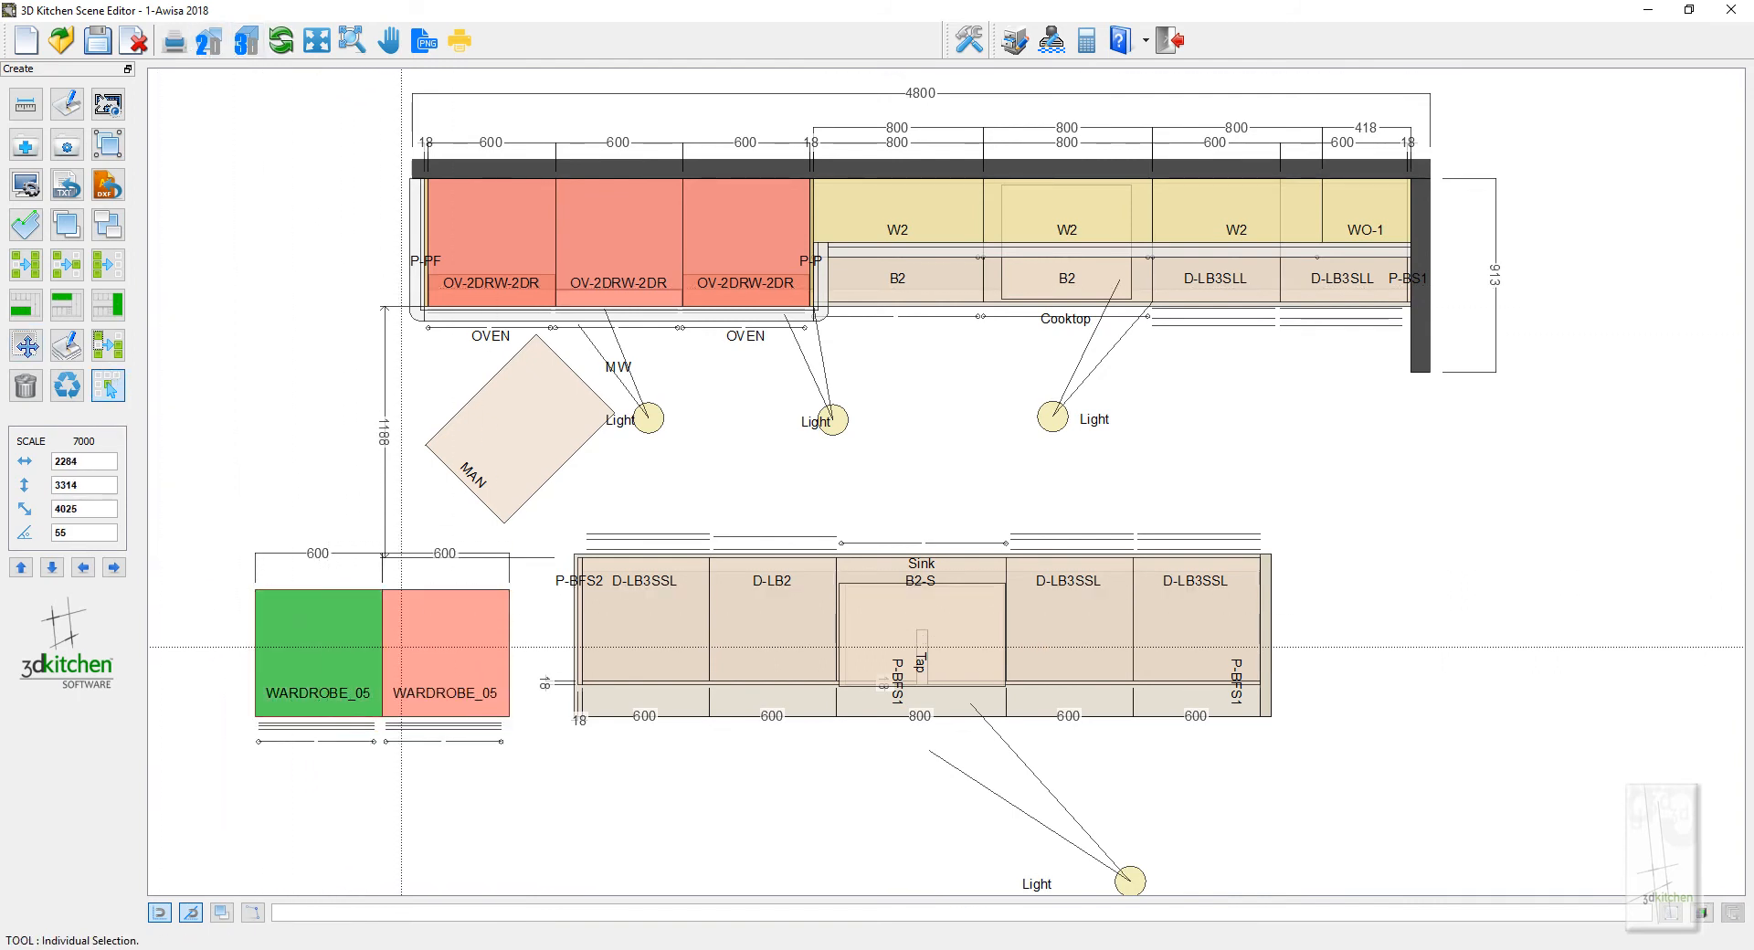
{"action": "left_click", "coordinate": [444, 639]}
{"action": "left_click", "coordinate": [256, 40]}
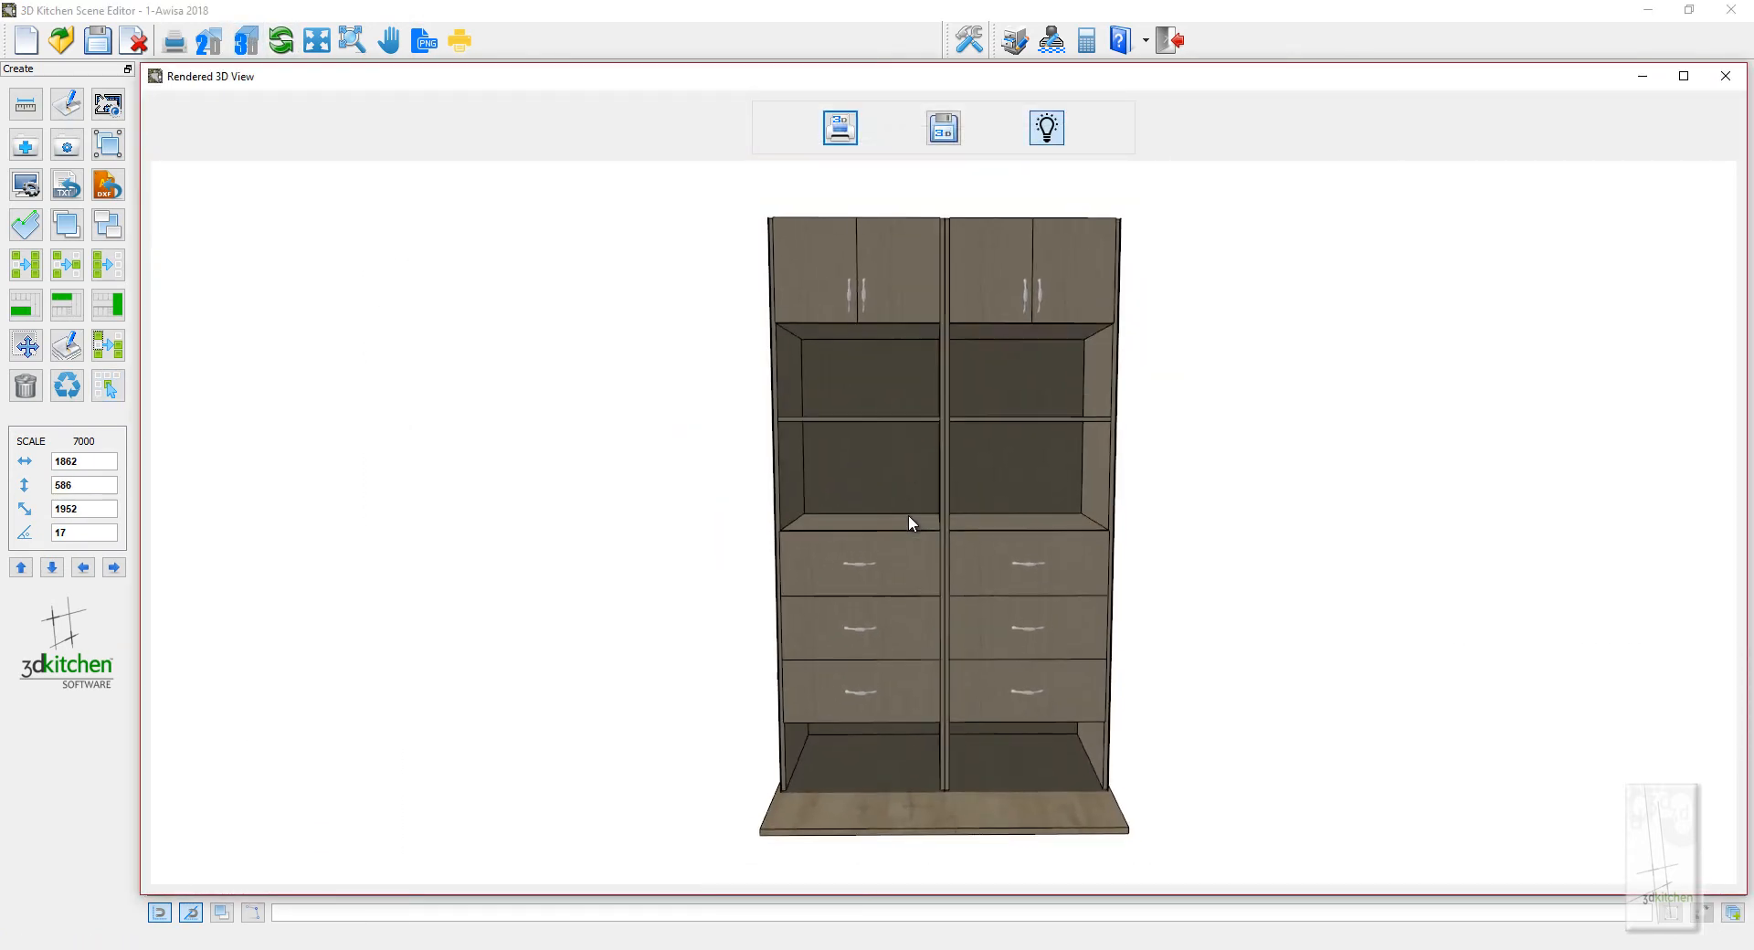
{"action": "mouse_move", "coordinate": [908, 513]}
{"action": "left_mouse_down"}
{"action": "mouse_move", "coordinate": [882, 515]}
{"action": "mouse_move", "coordinate": [926, 503]}
{"action": "left_mouse_up"}
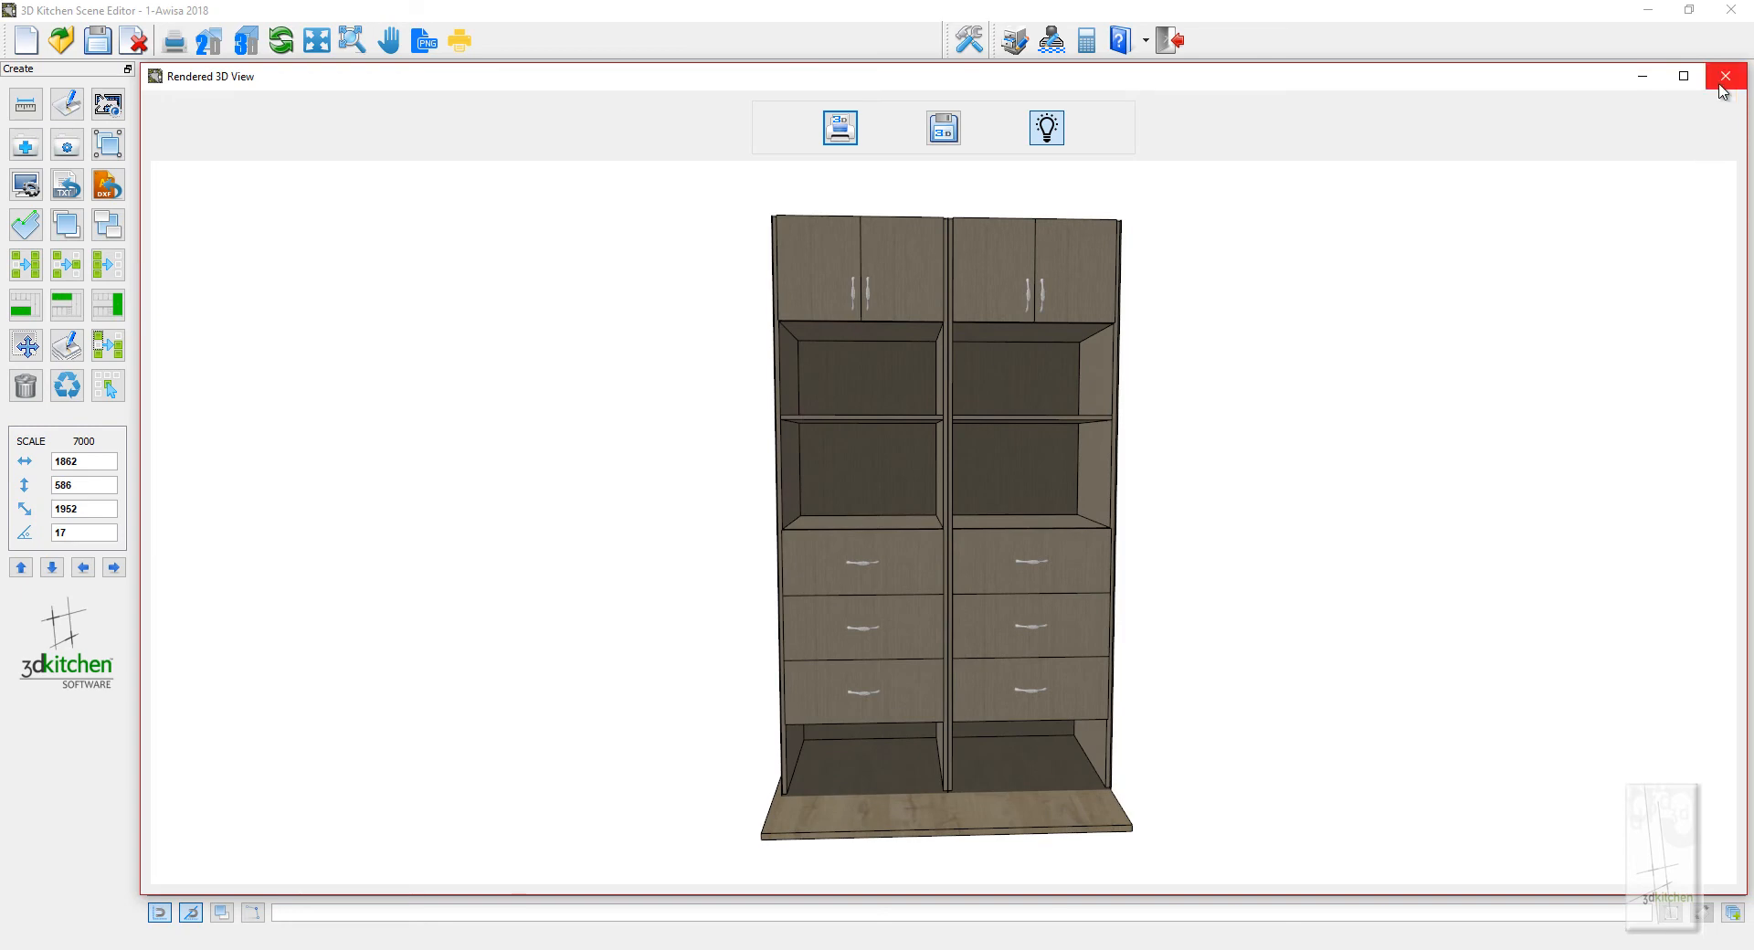
{"action": "left_click", "coordinate": [1726, 76]}
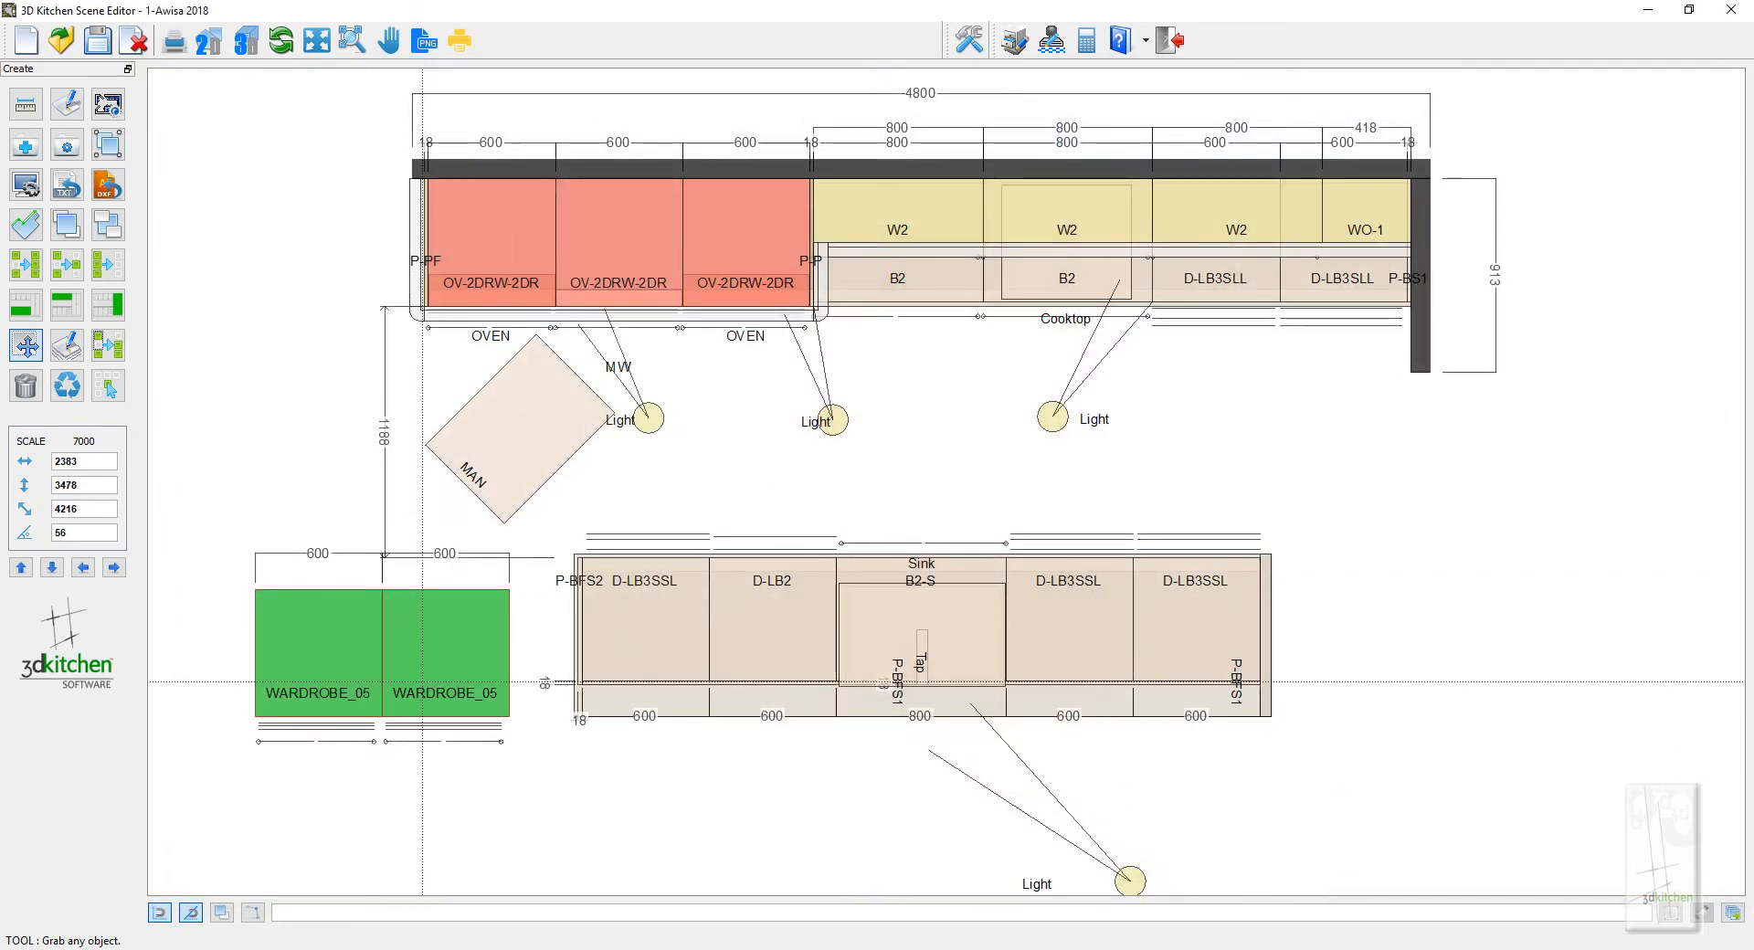
Set the Bottom total tower height of the WARDROBE_05 cabinet nearer the island to 150 and update the preview
{"action": "double_click", "coordinate": [422, 682]}
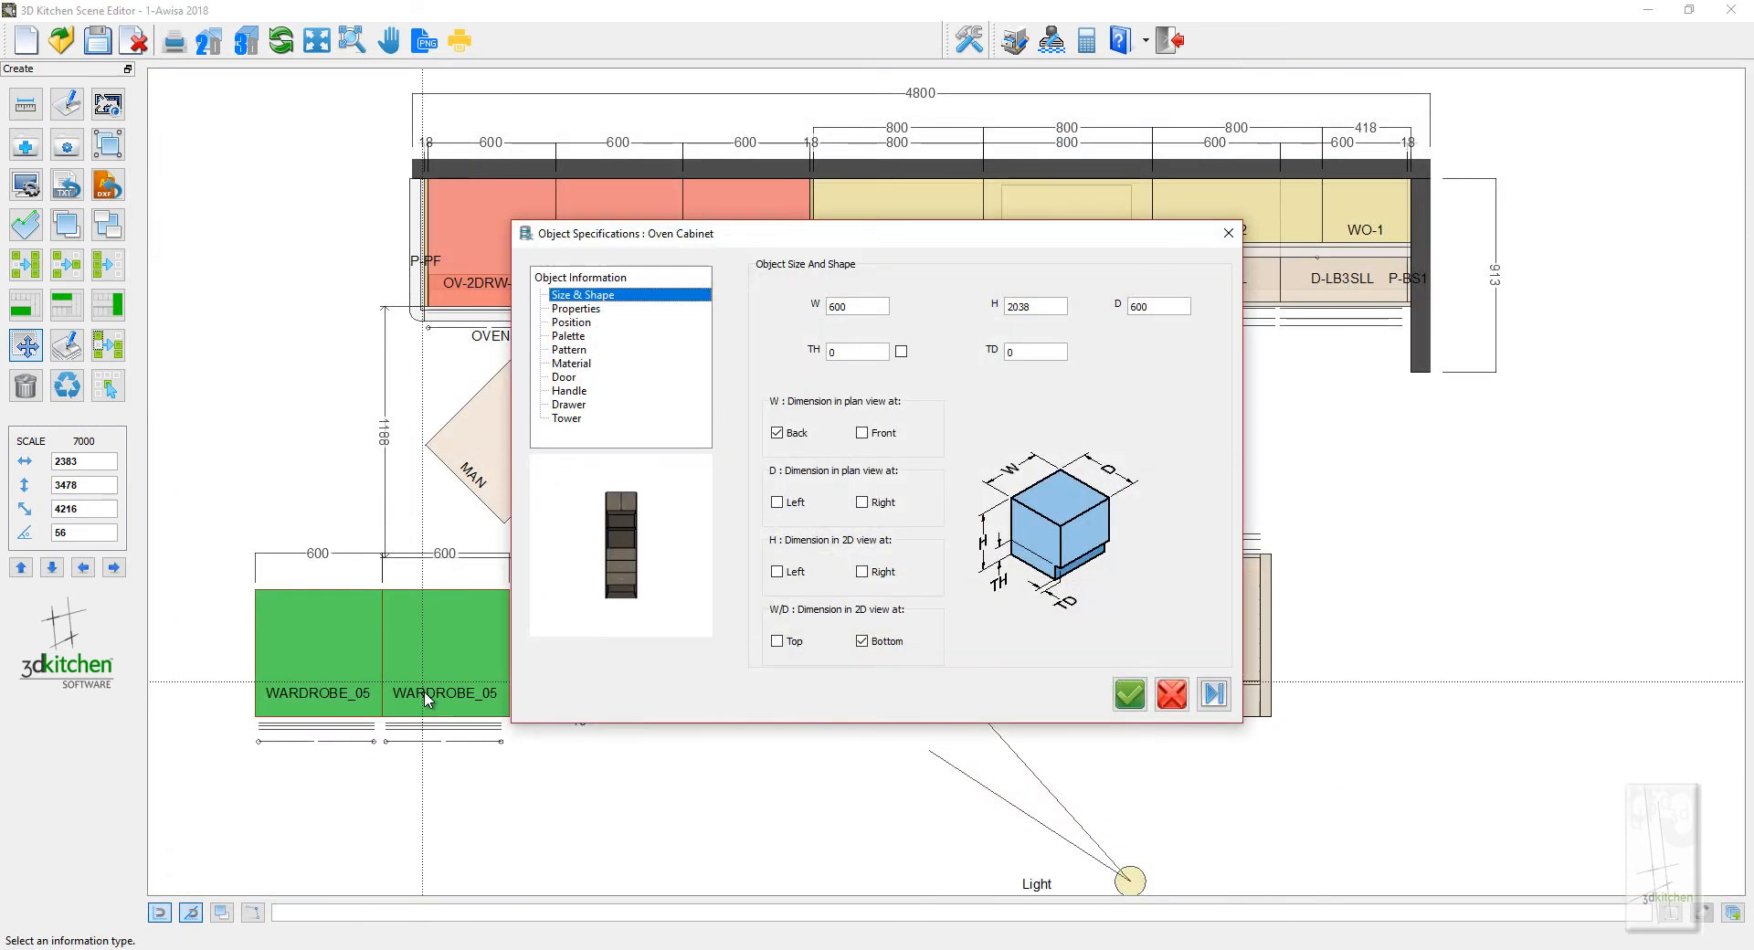
{"action": "left_click", "coordinate": [568, 418]}
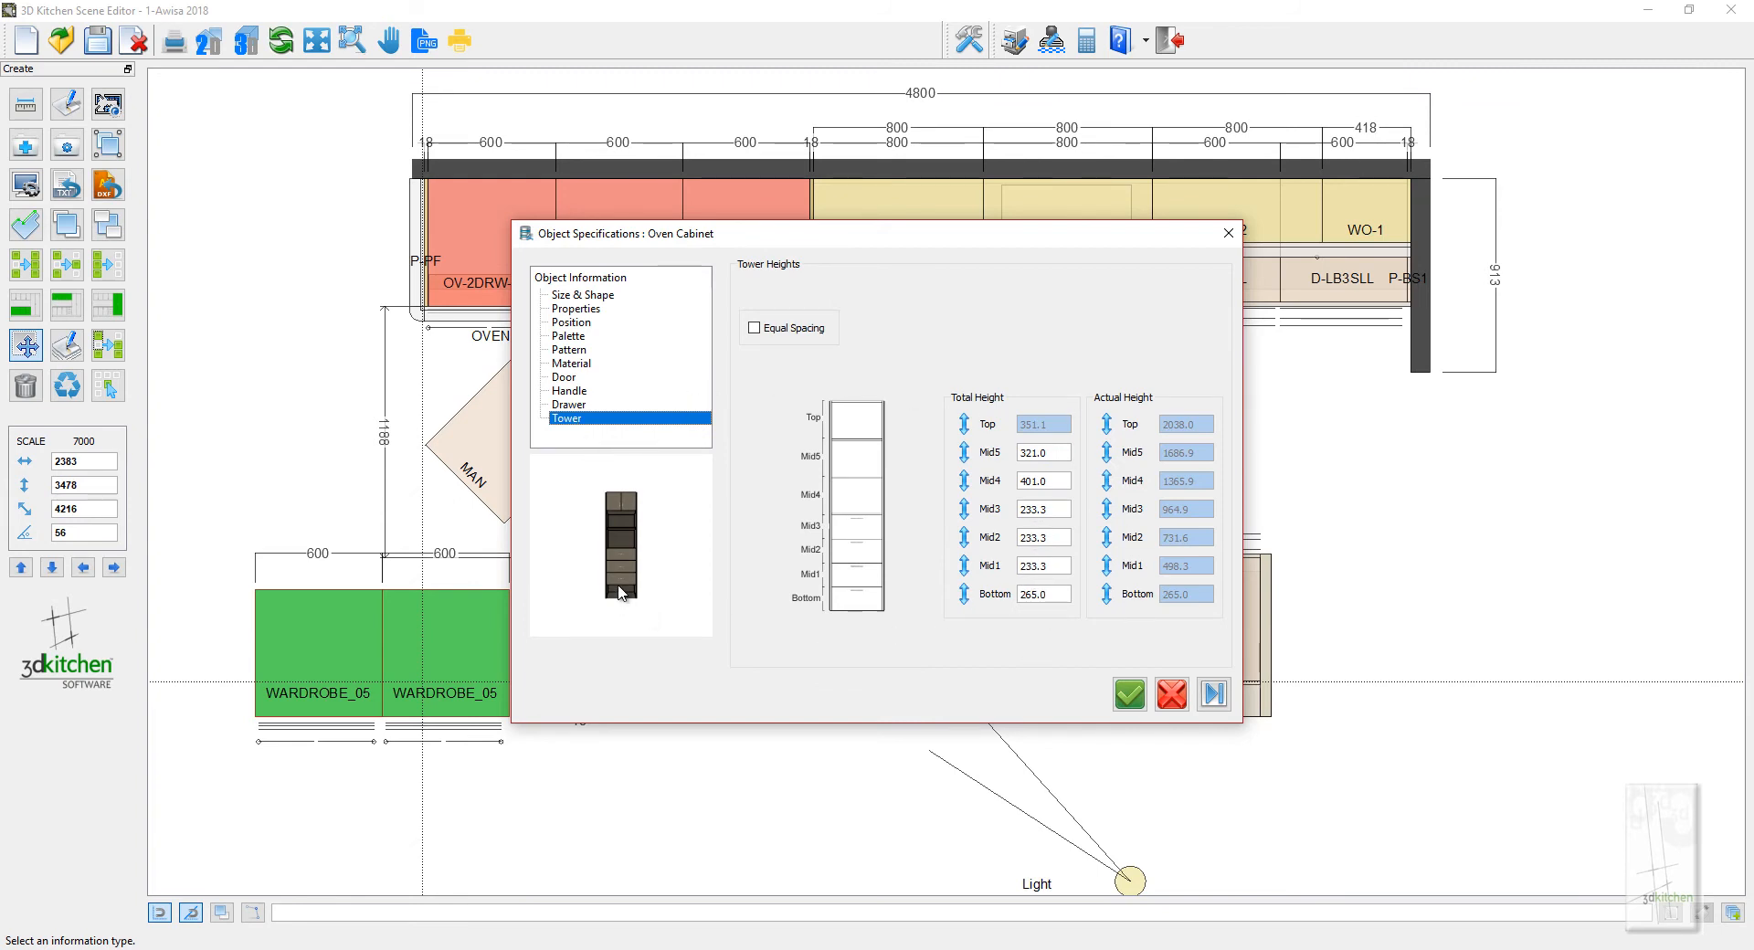
{"action": "double_click", "coordinate": [1061, 597]}
{"action": "type", "text": "150"}
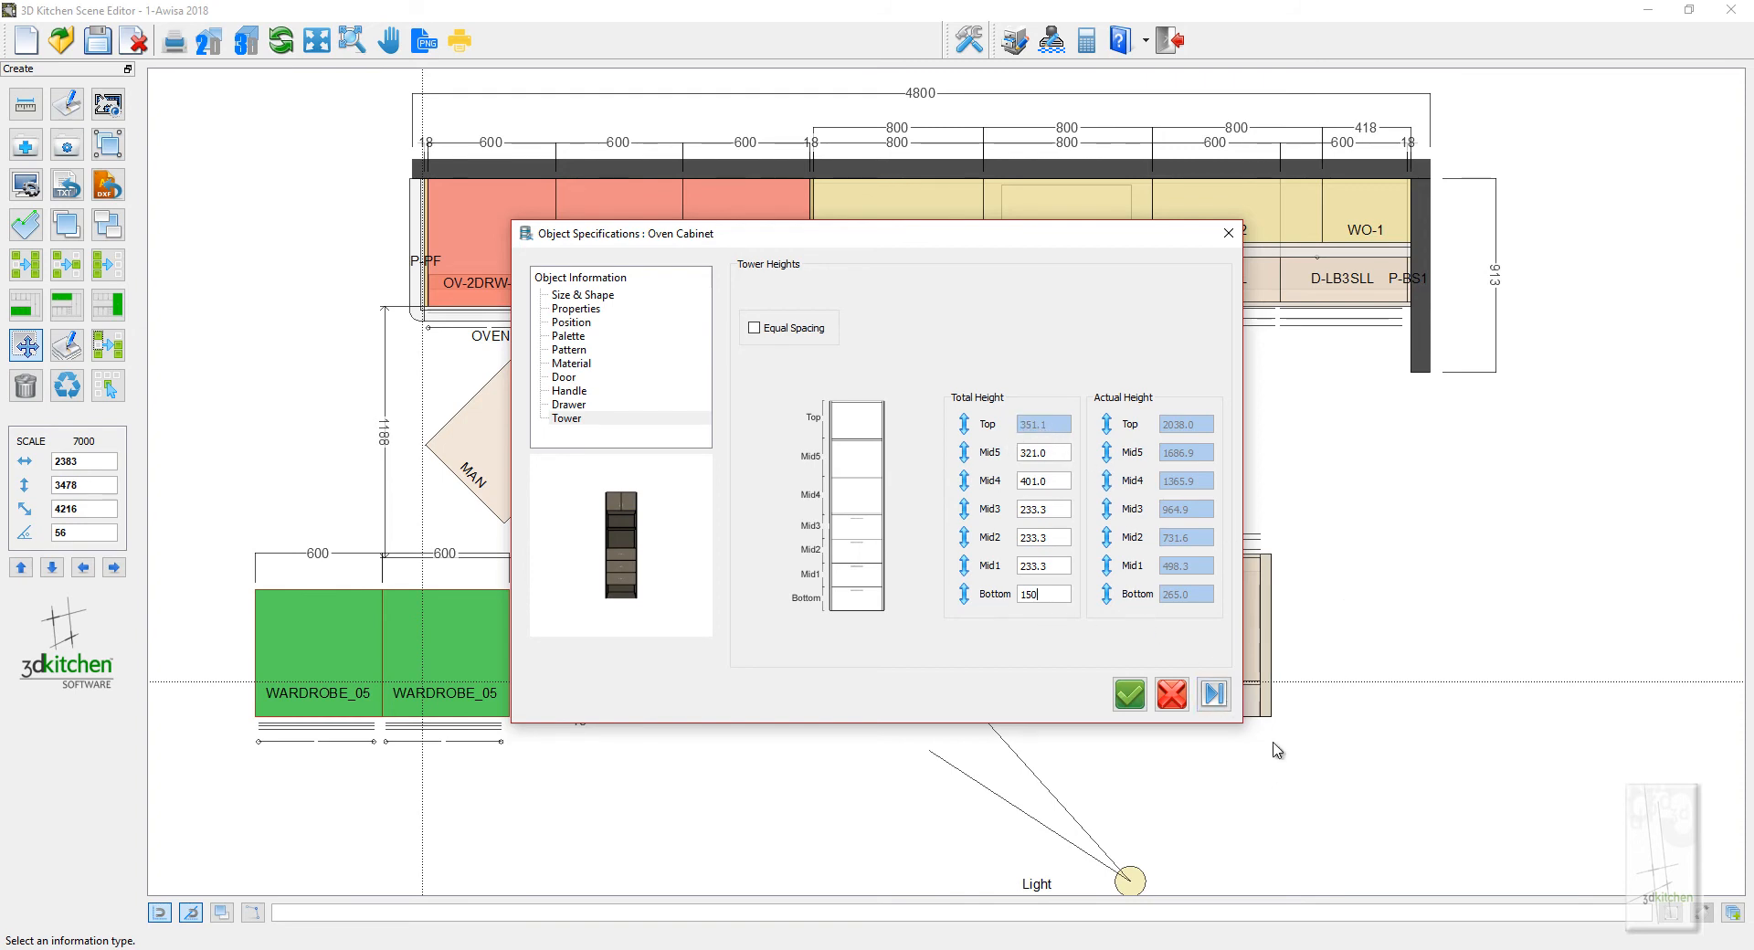
{"action": "left_click", "coordinate": [1213, 700]}
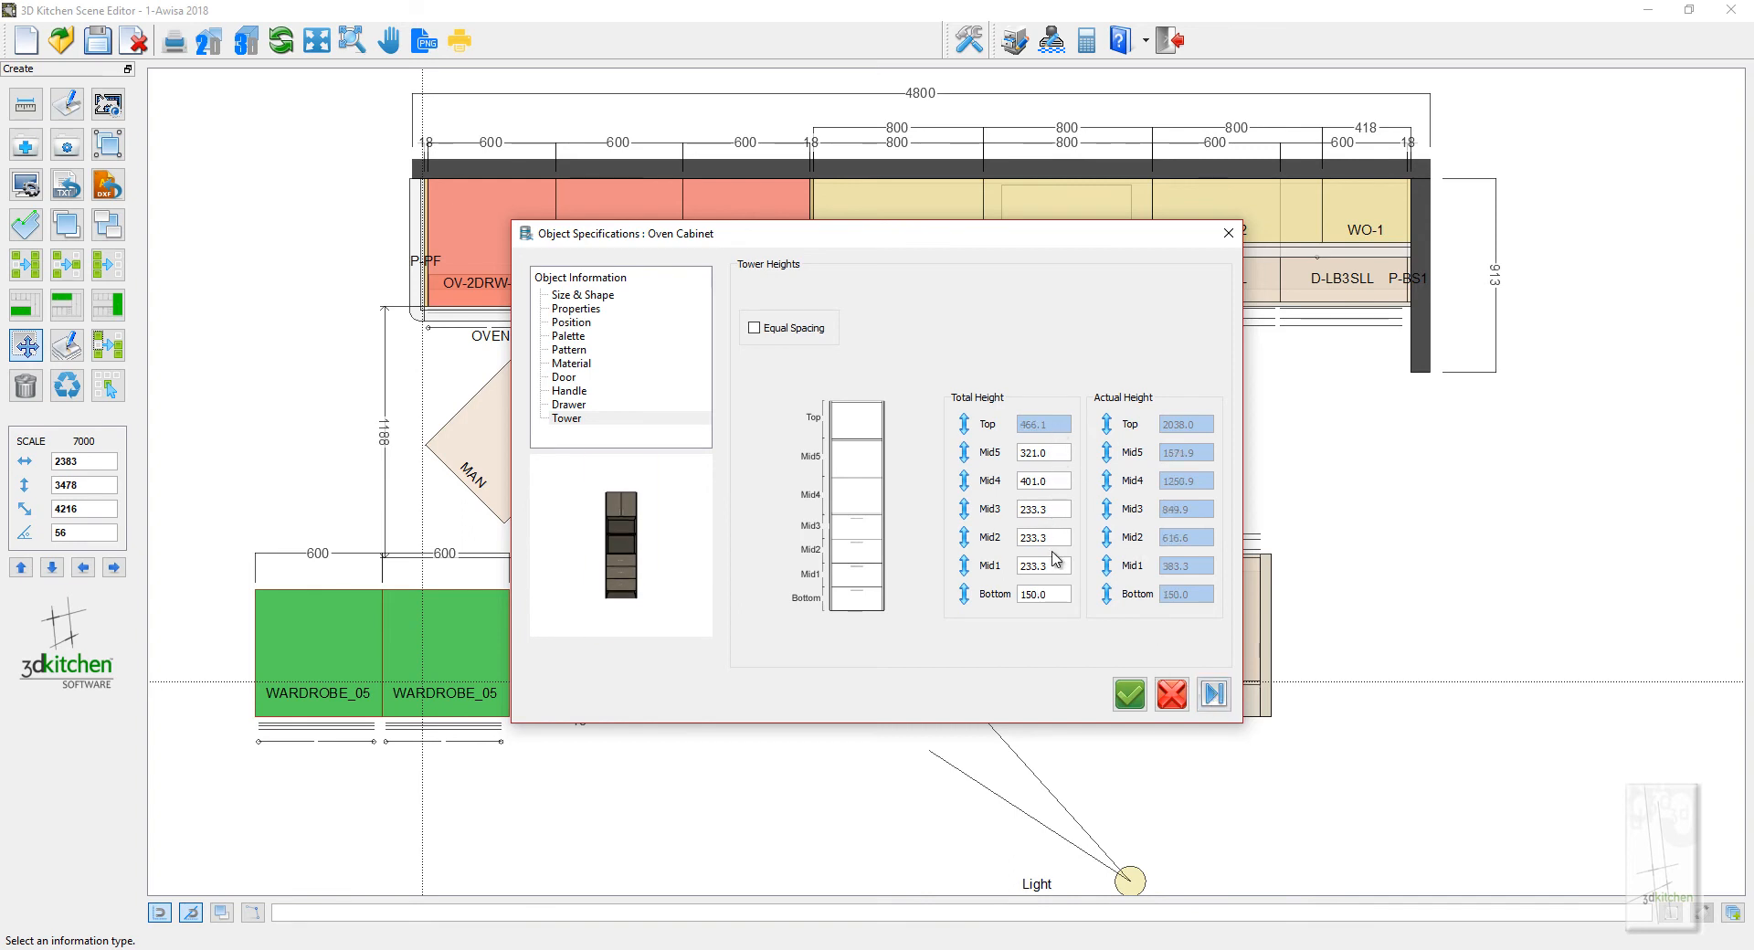
Set the same wardrobe's Mid3, Mid2 and Mid1 total tower heights to 150 and accept the specifications
{"action": "left_click_drag", "start_coordinate": [1060, 507], "coordinate": [966, 507]}
{"action": "type", "text": "150"}
{"action": "left_click_drag", "start_coordinate": [1050, 538], "coordinate": [968, 510]}
{"action": "type", "text": "15"}
{"action": "left_click_drag", "start_coordinate": [1071, 567], "coordinate": [989, 530]}
{"action": "type", "text": "150"}
{"action": "left_click", "coordinate": [1213, 696]}
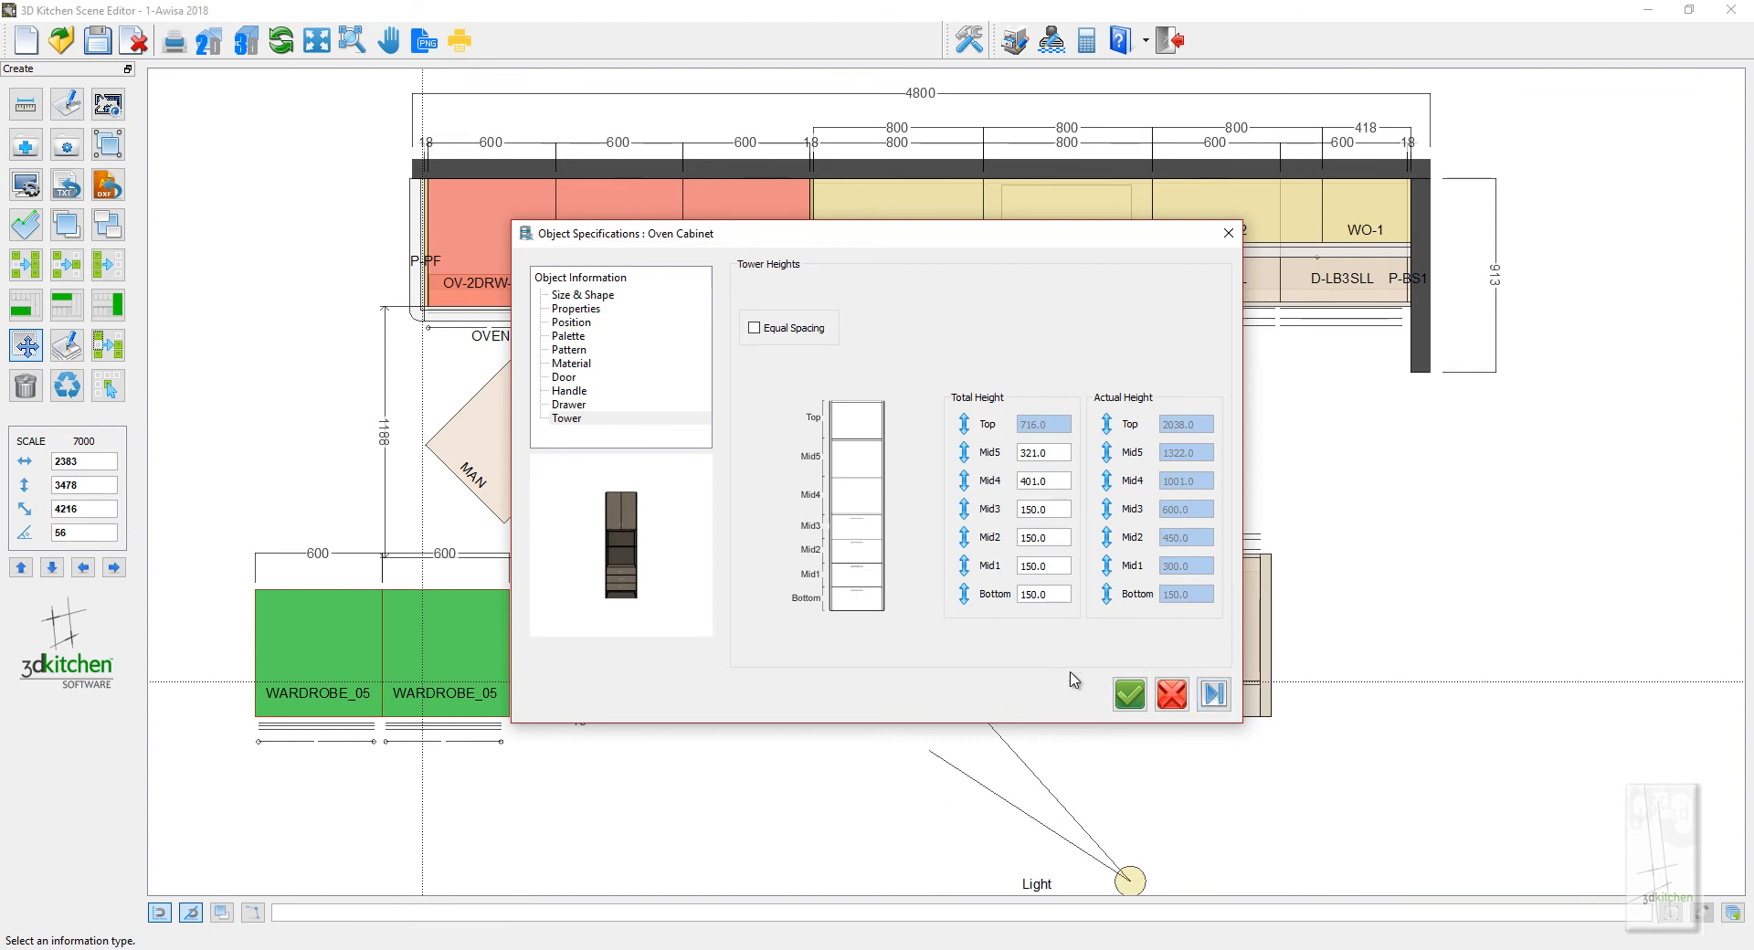
{"action": "left_click", "coordinate": [1128, 696]}
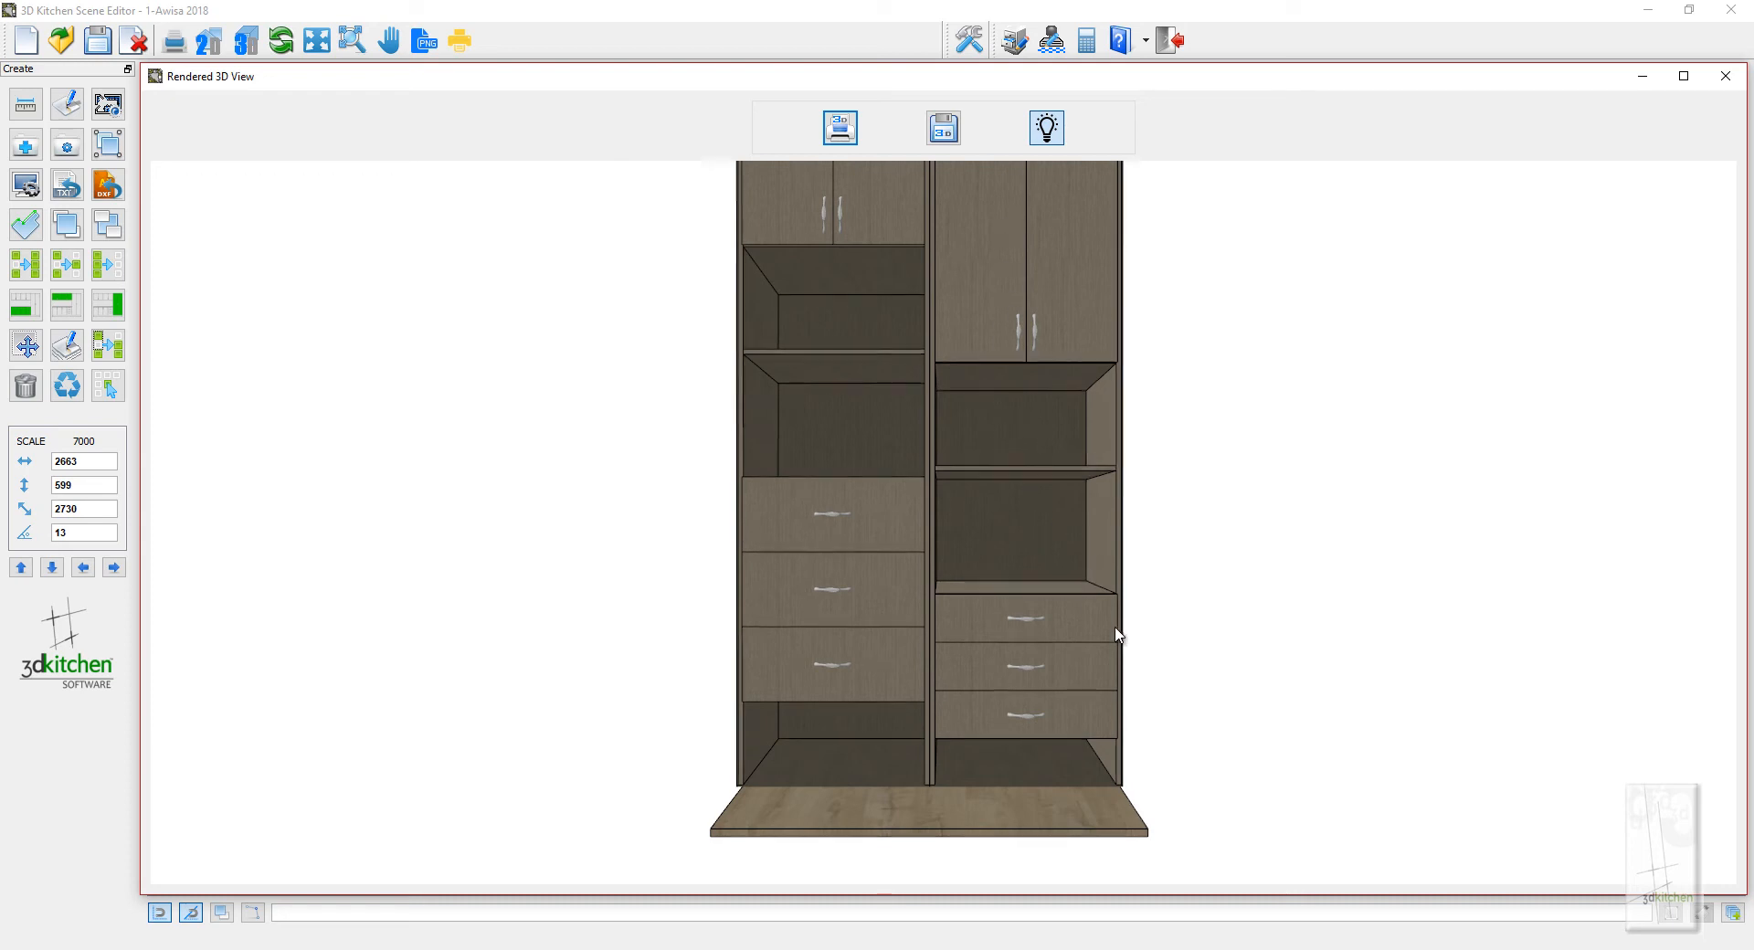
Compare the two WARDROBE_05 cabinets in the rendered 3D view, return to the plan and deselect them
{"action": "left_click_drag", "start_coordinate": [1114, 630], "coordinate": [1135, 631]}
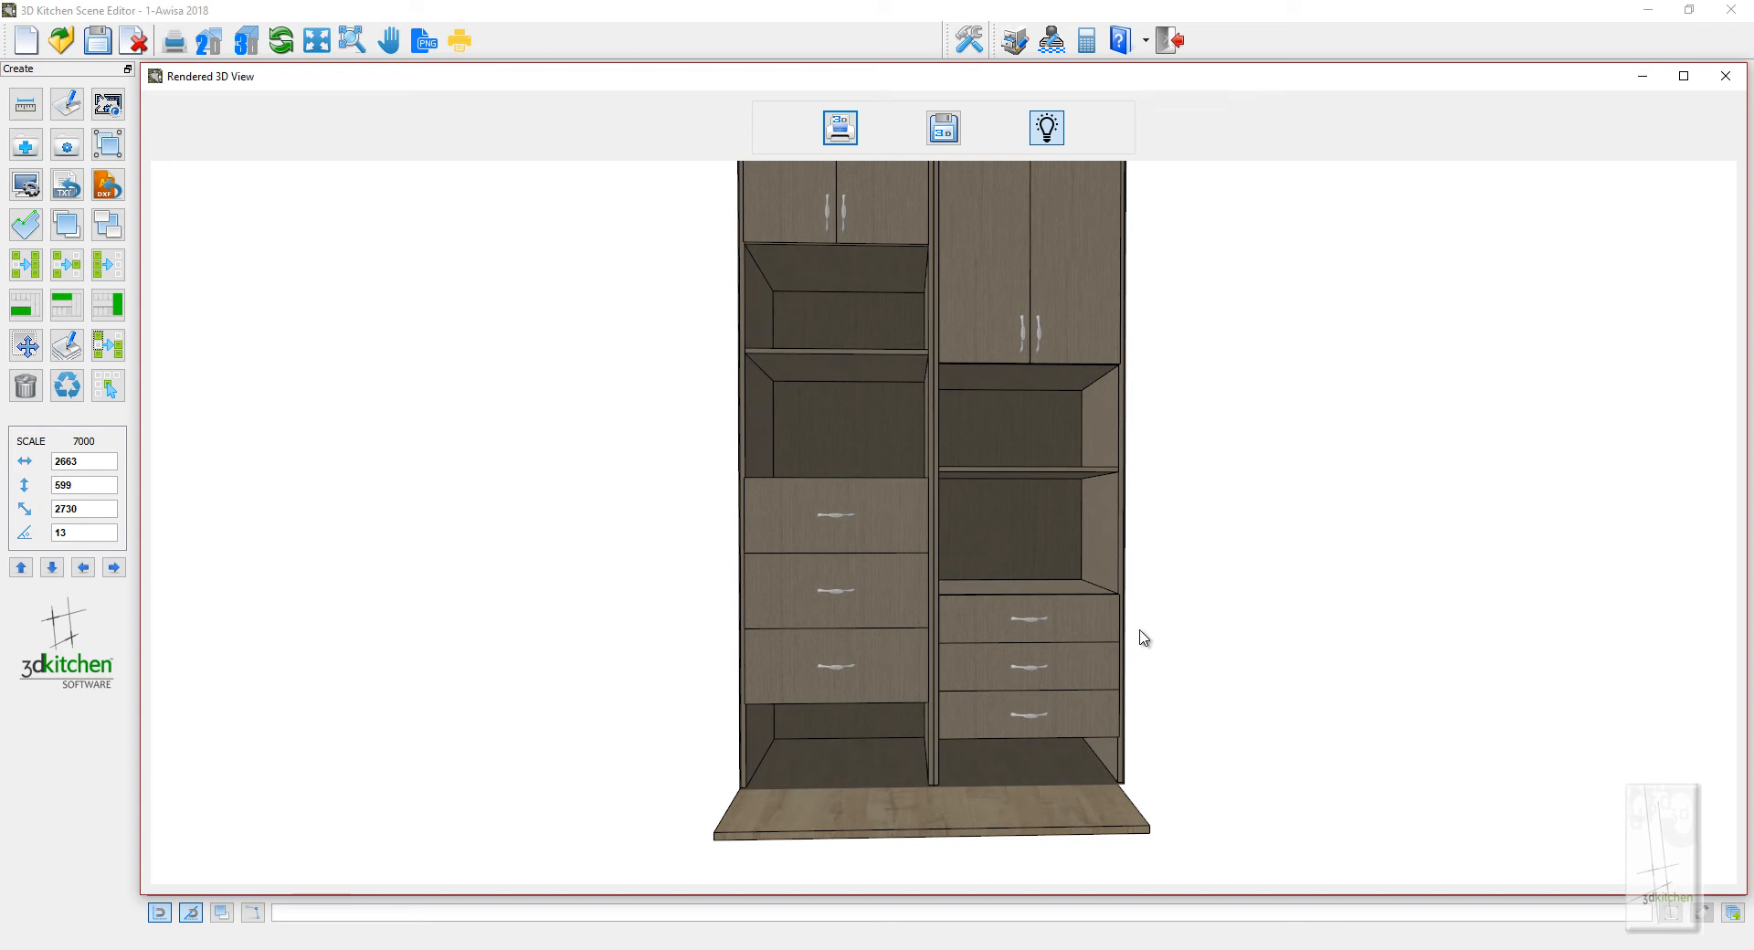
{"action": "left_click", "coordinate": [1725, 75]}
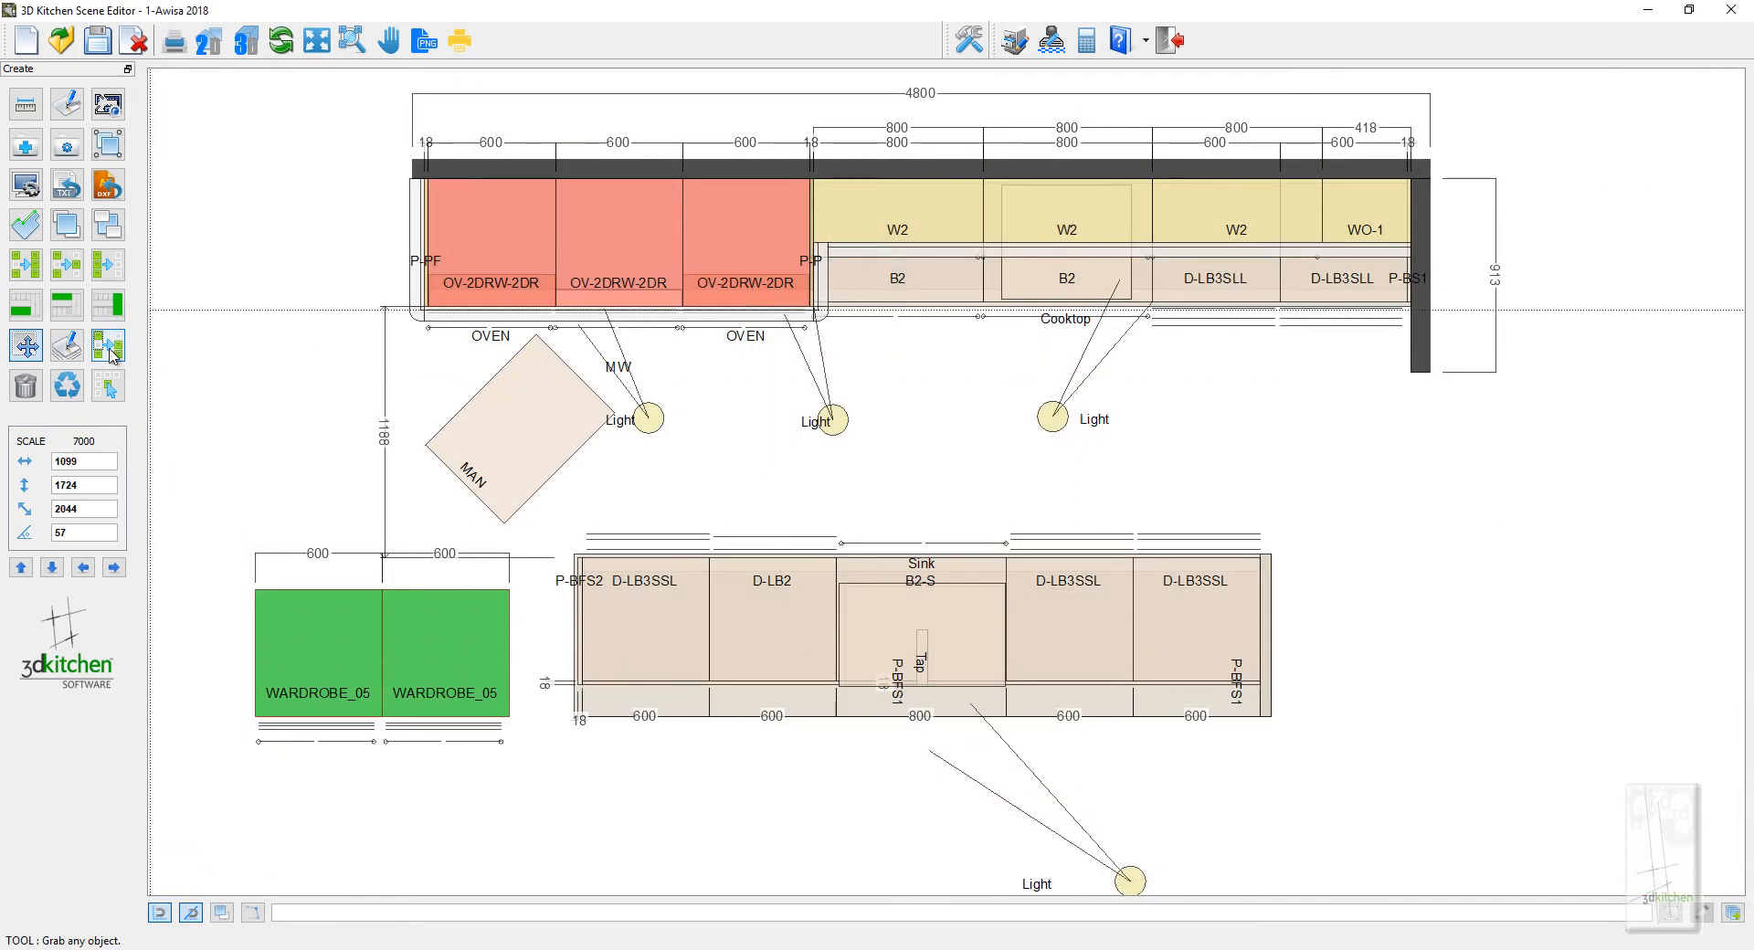
{"action": "left_click", "coordinate": [113, 269]}
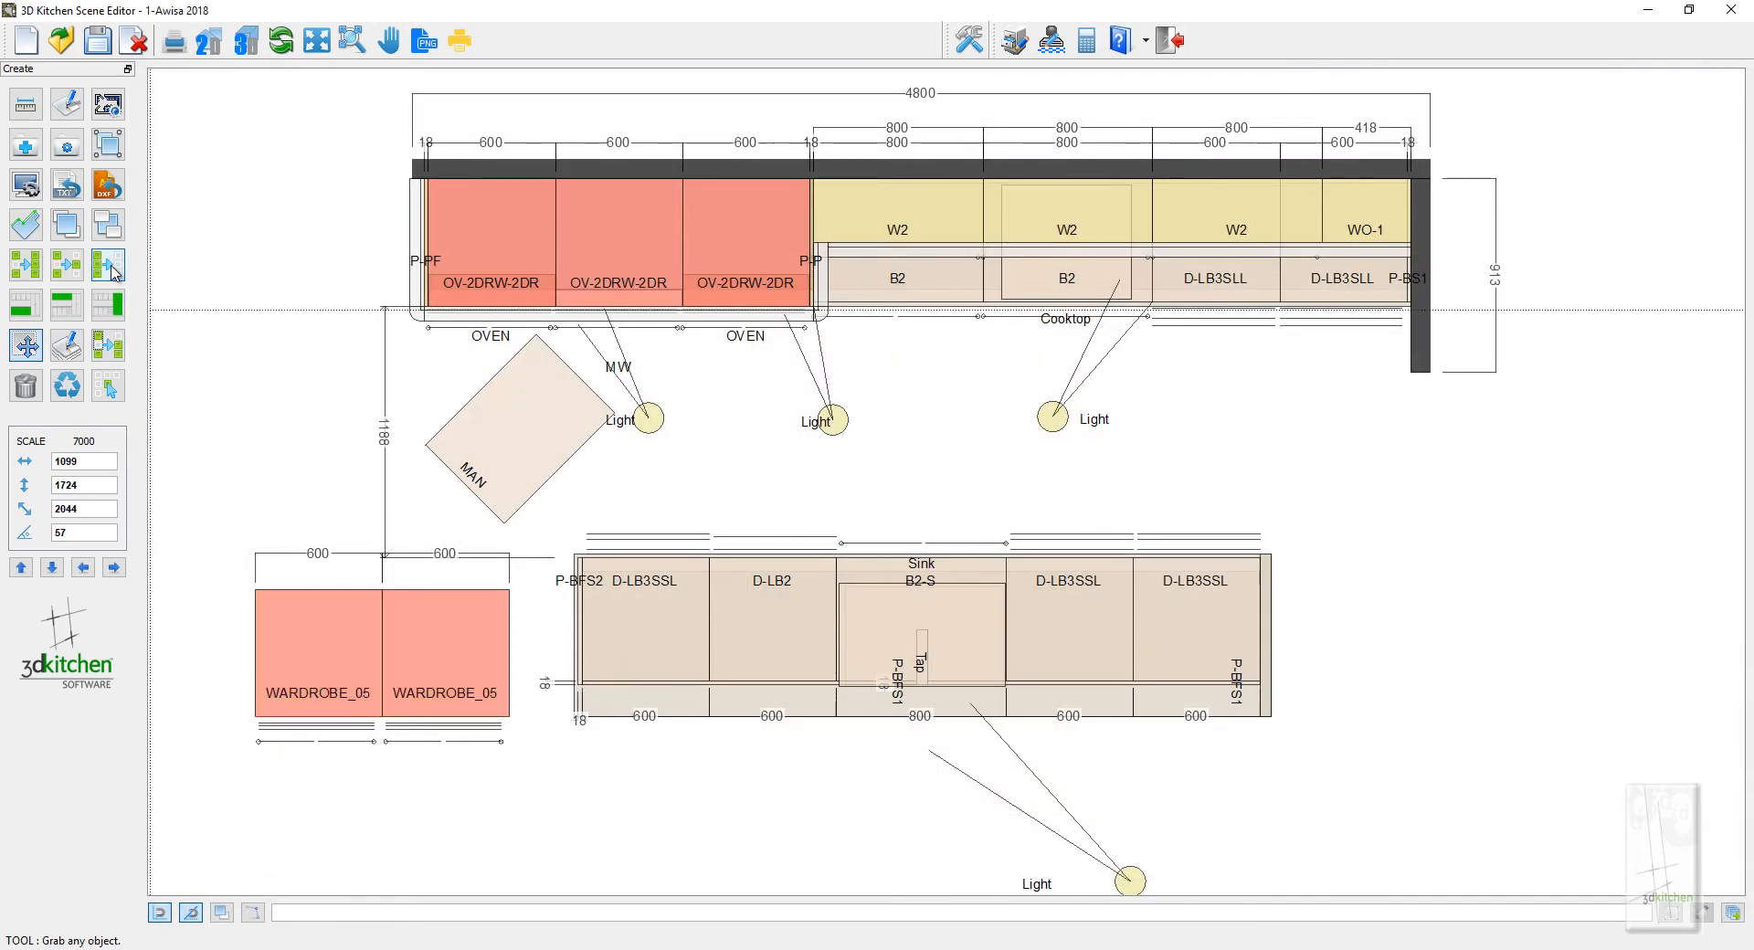
Preview the WARDROBE_01, 4DR-MW, 2DRW-OPEN and 4DR models among the oven cabinets and select WARDROBE_02 for placement
{"action": "double_click", "coordinate": [314, 424]}
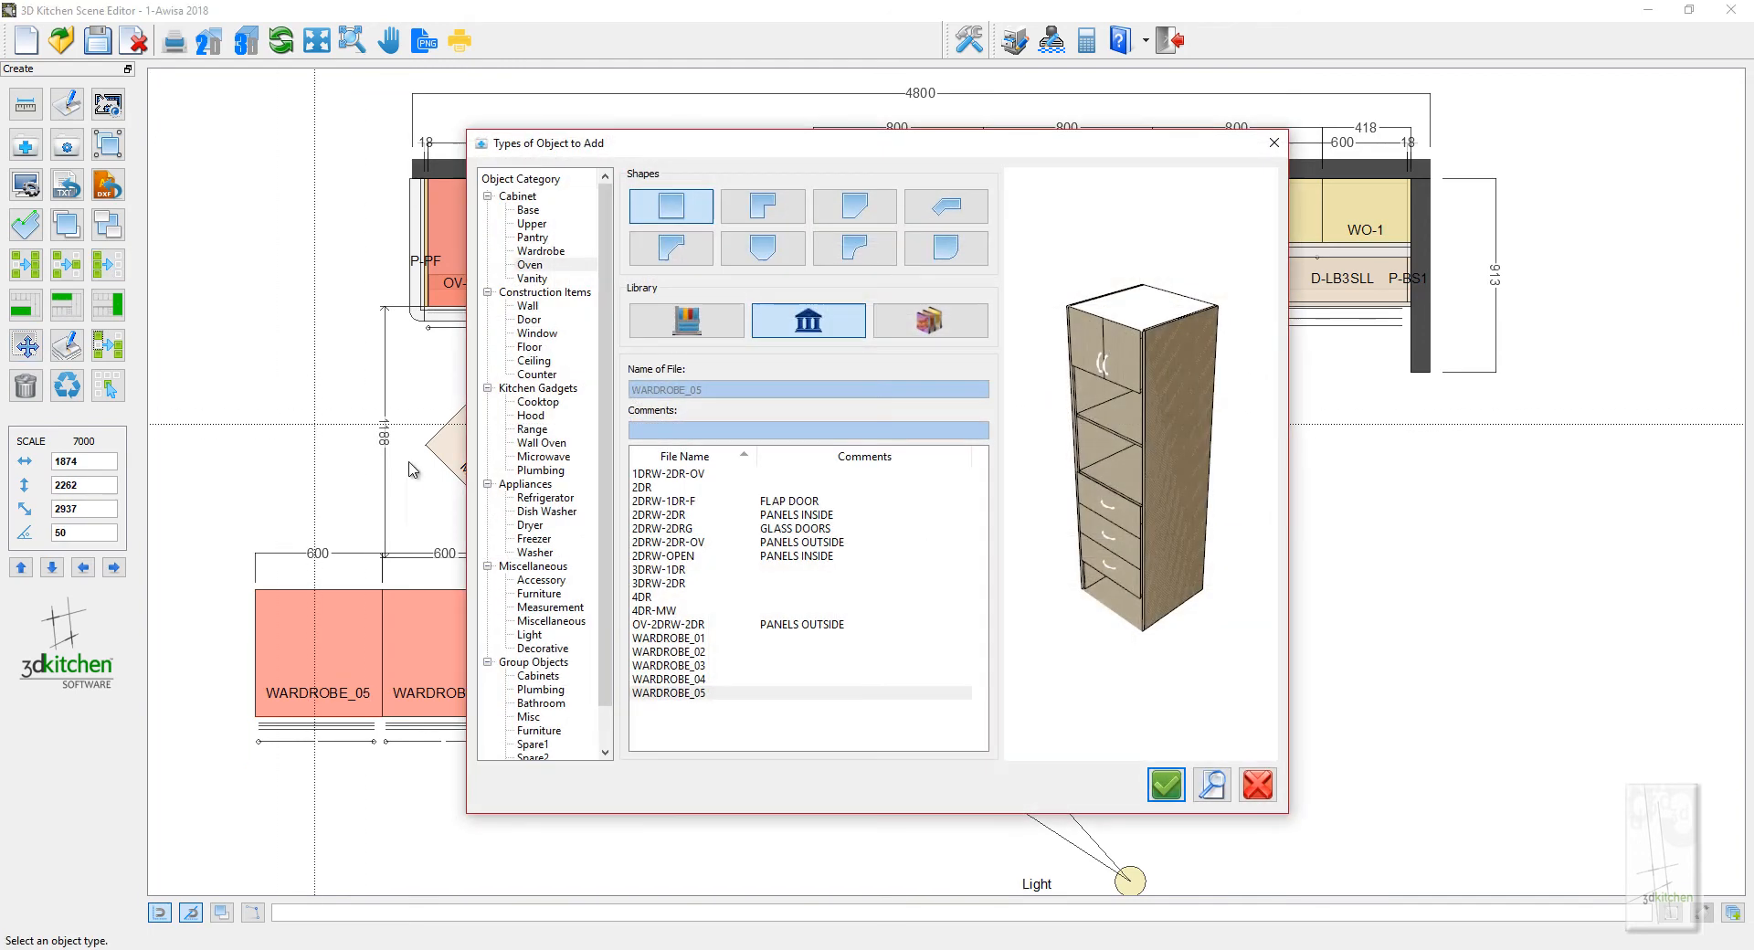
{"action": "left_click", "coordinate": [694, 642]}
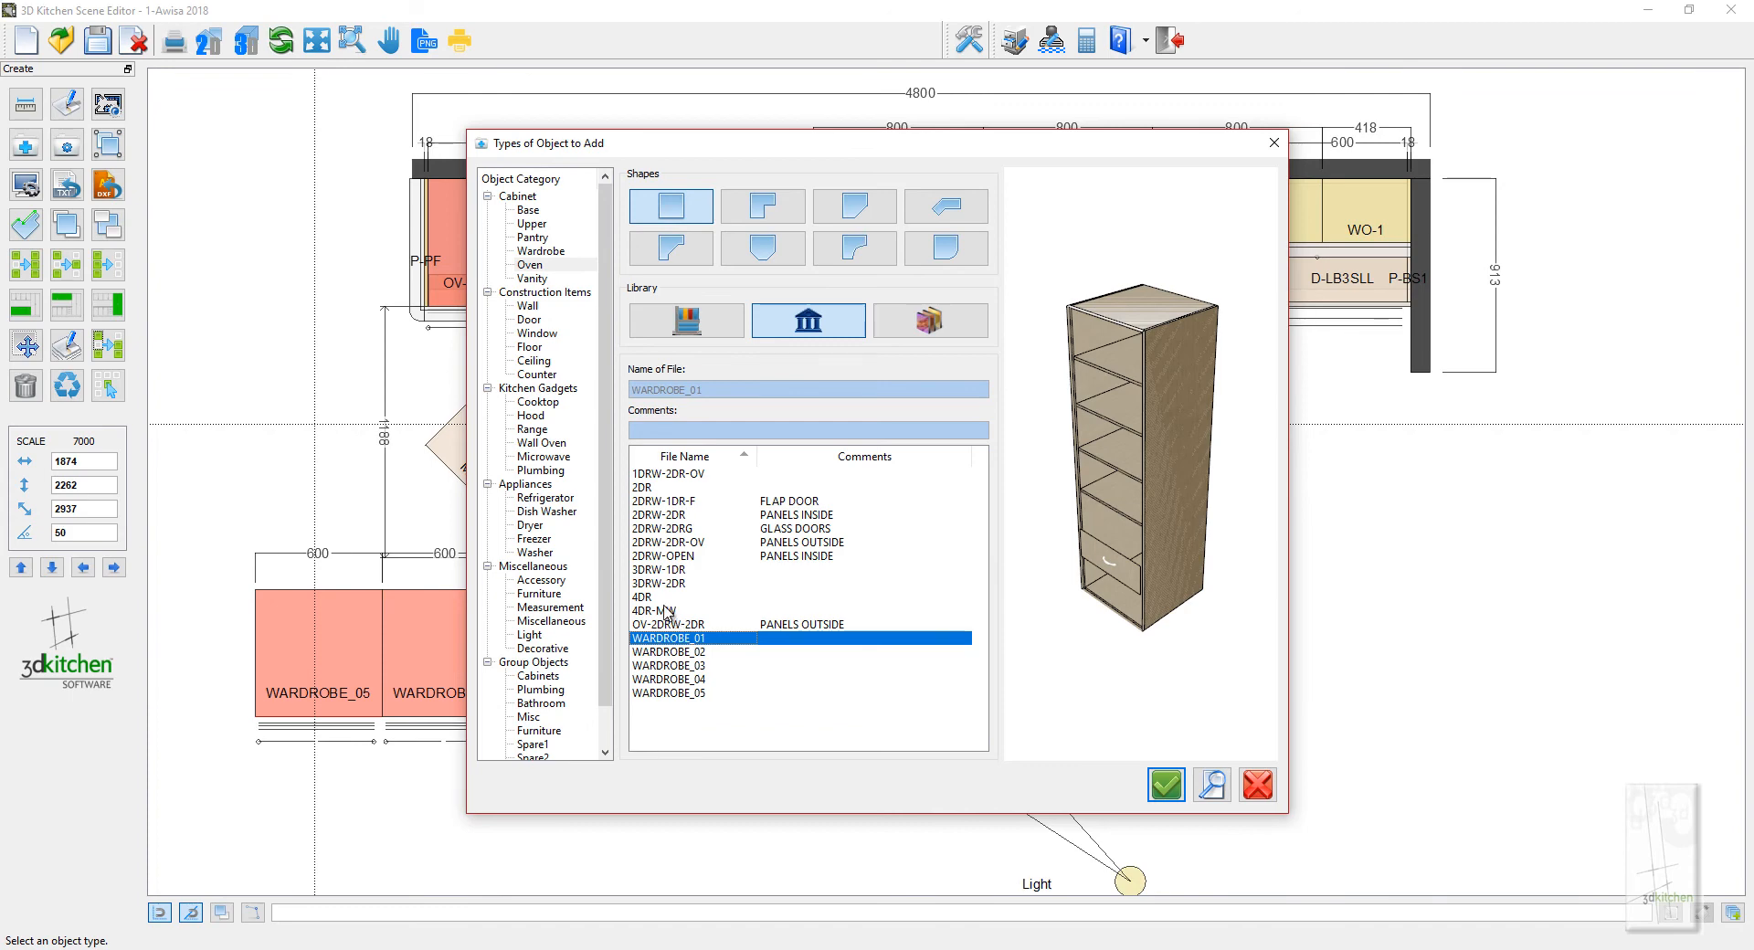
{"action": "left_click", "coordinate": [661, 610]}
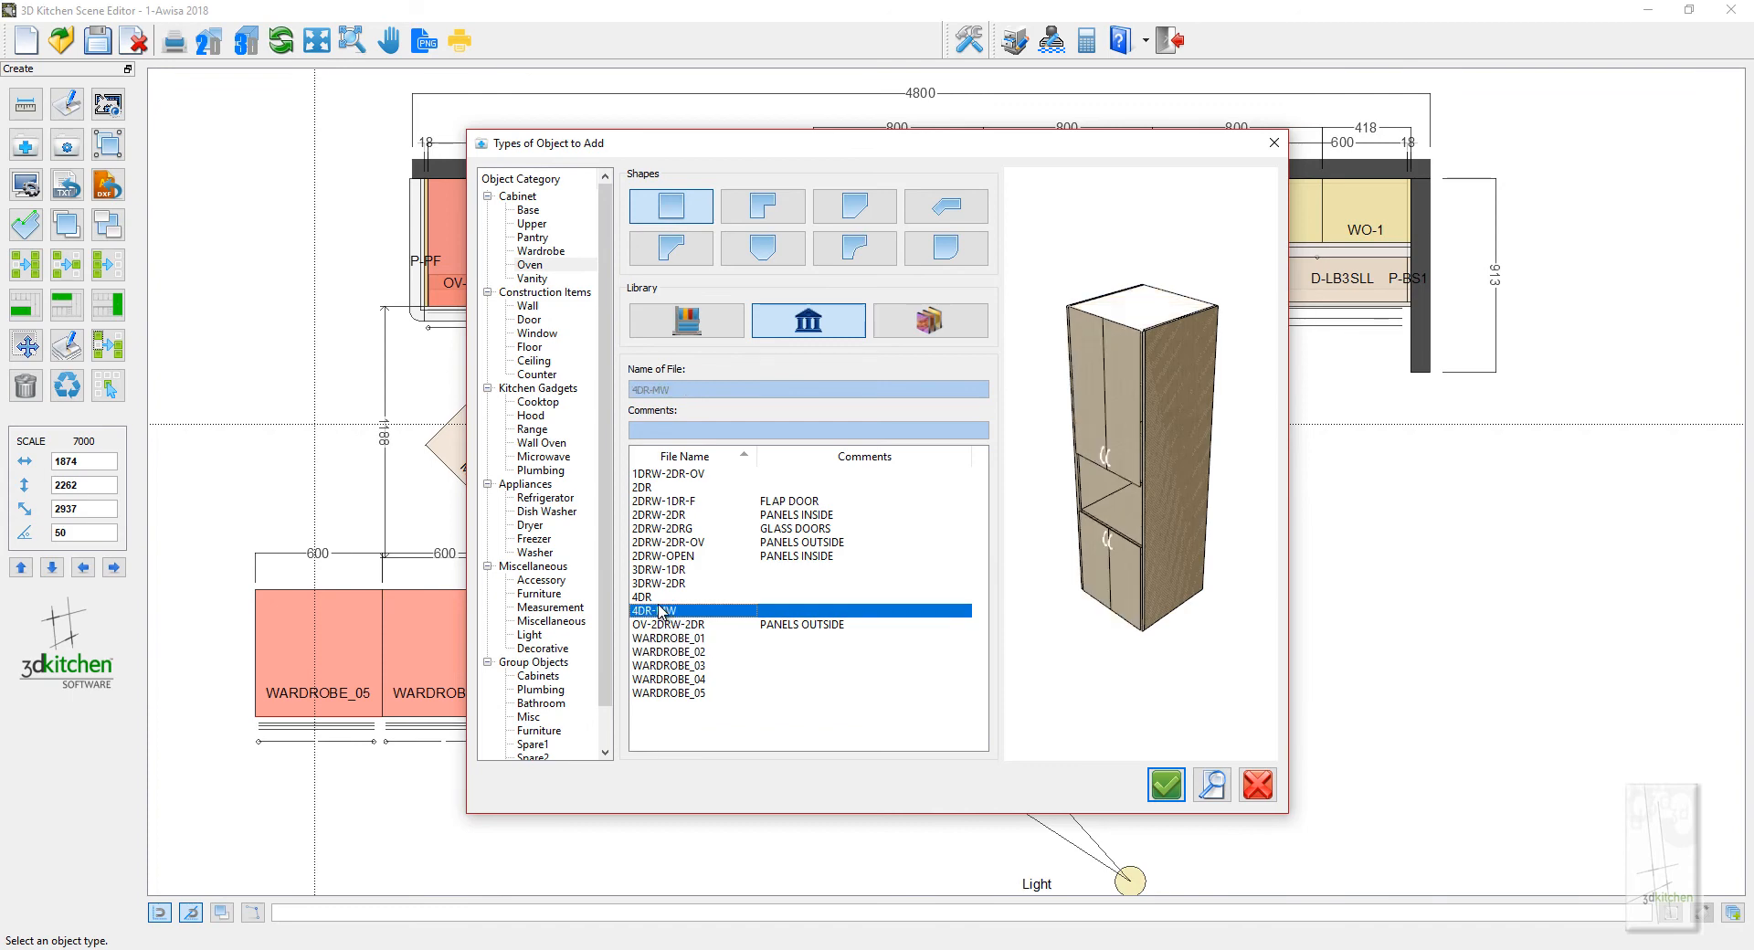
{"action": "left_click", "coordinate": [683, 557]}
{"action": "left_click", "coordinate": [687, 598]}
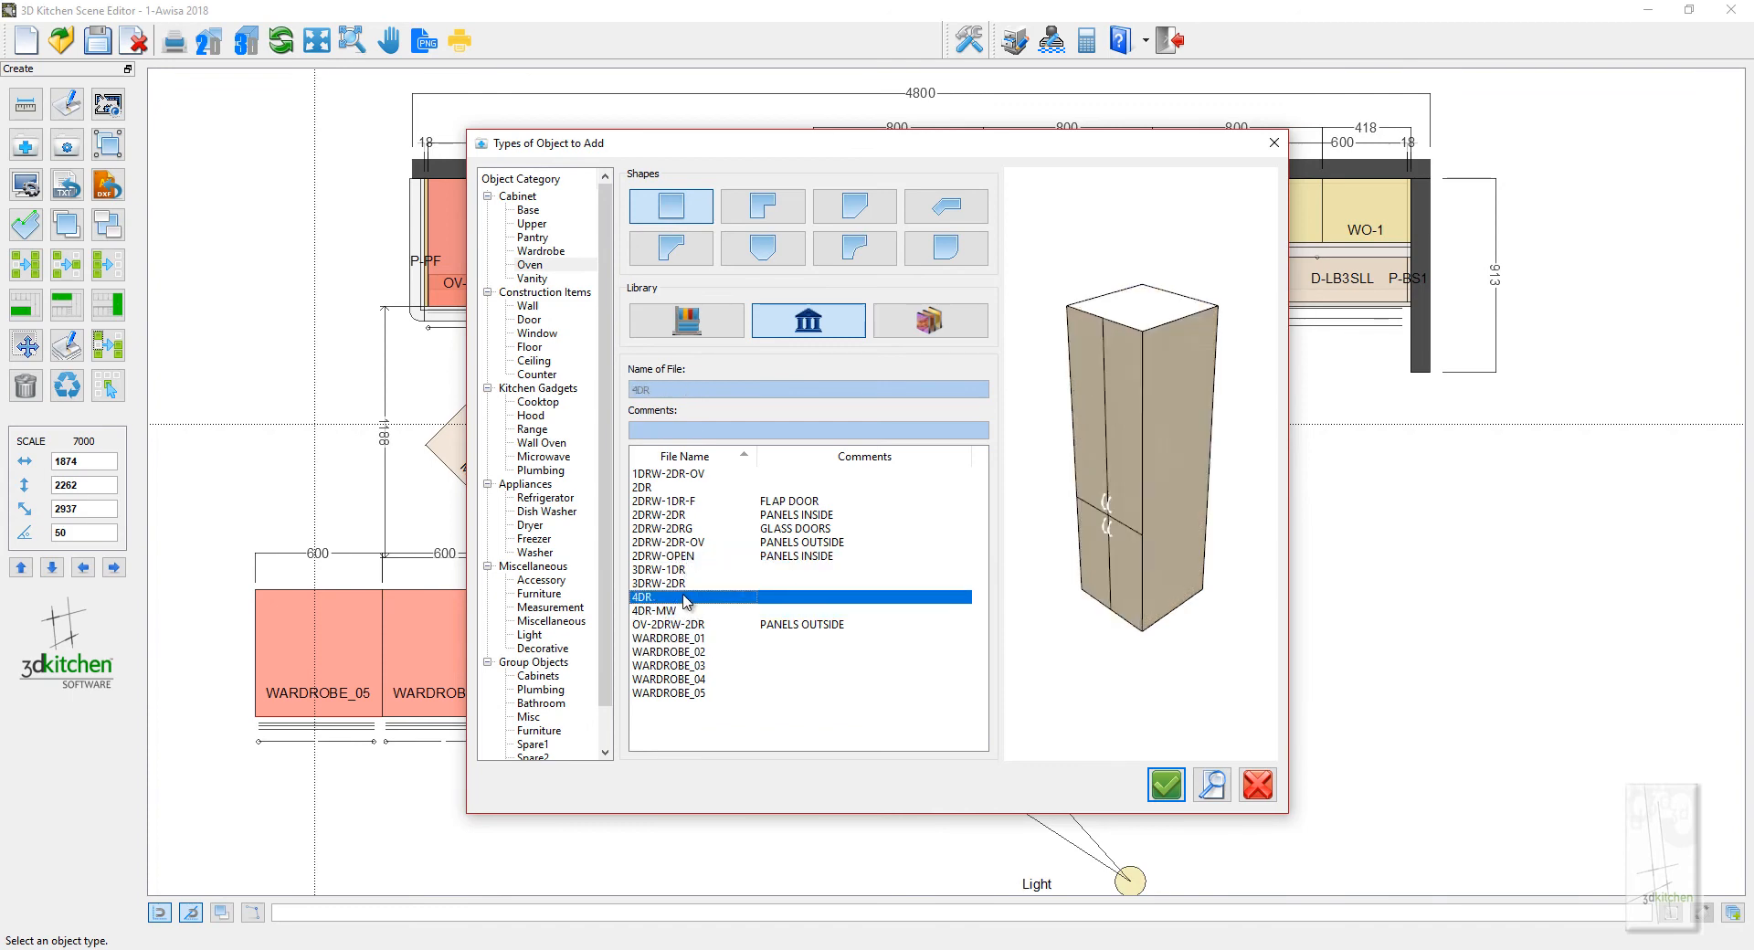
{"action": "key", "text": "Down"}
{"action": "key", "text": "Down"}
{"action": "key", "text": "Down"}
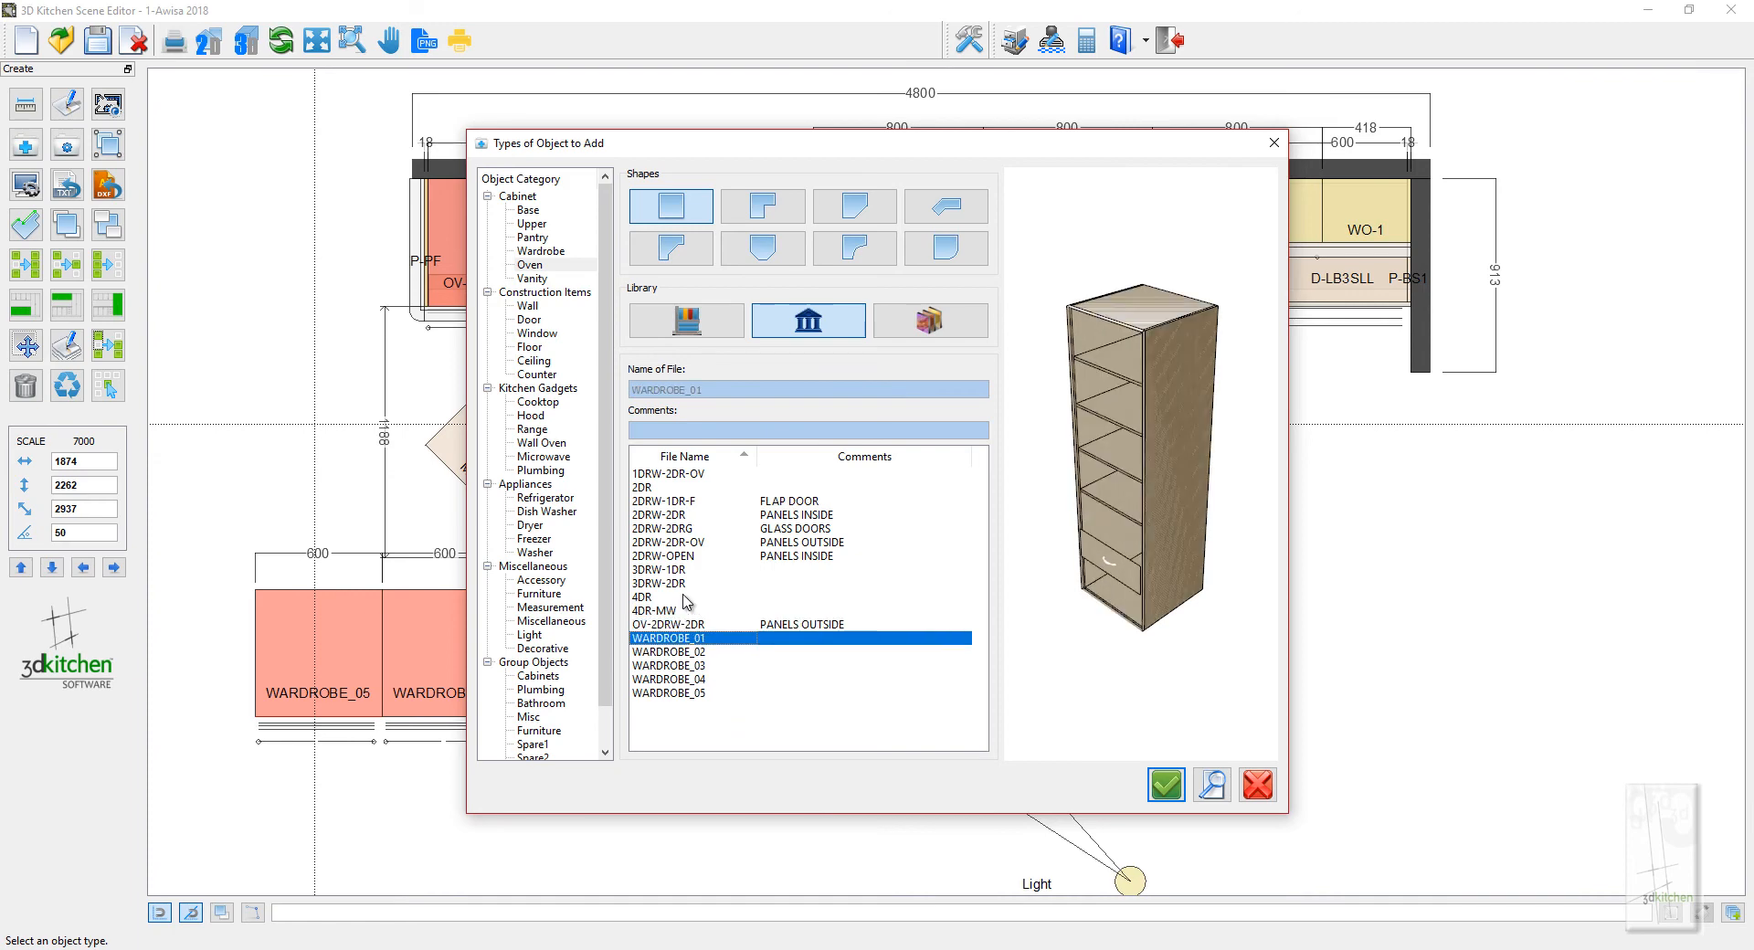
{"action": "key", "text": "Down"}
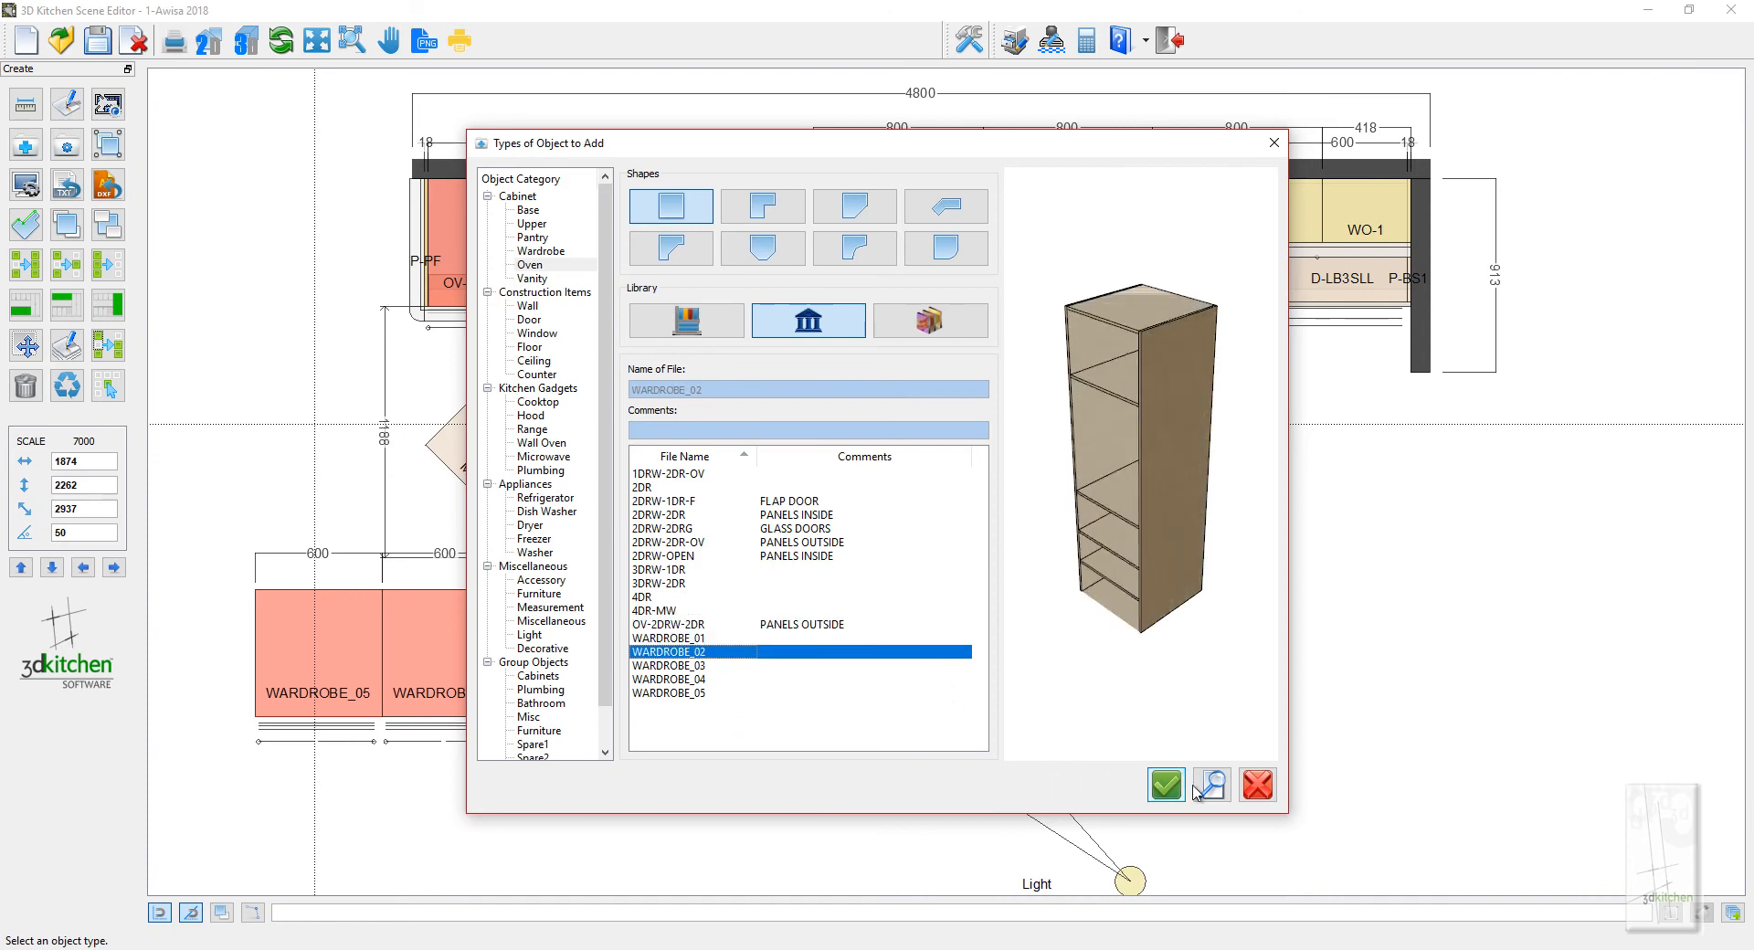
Place two WARDROBE_02 cabinets side by side in front of the WARDROBE_05 pair and finish adding objects
{"action": "left_click", "coordinate": [1164, 787]}
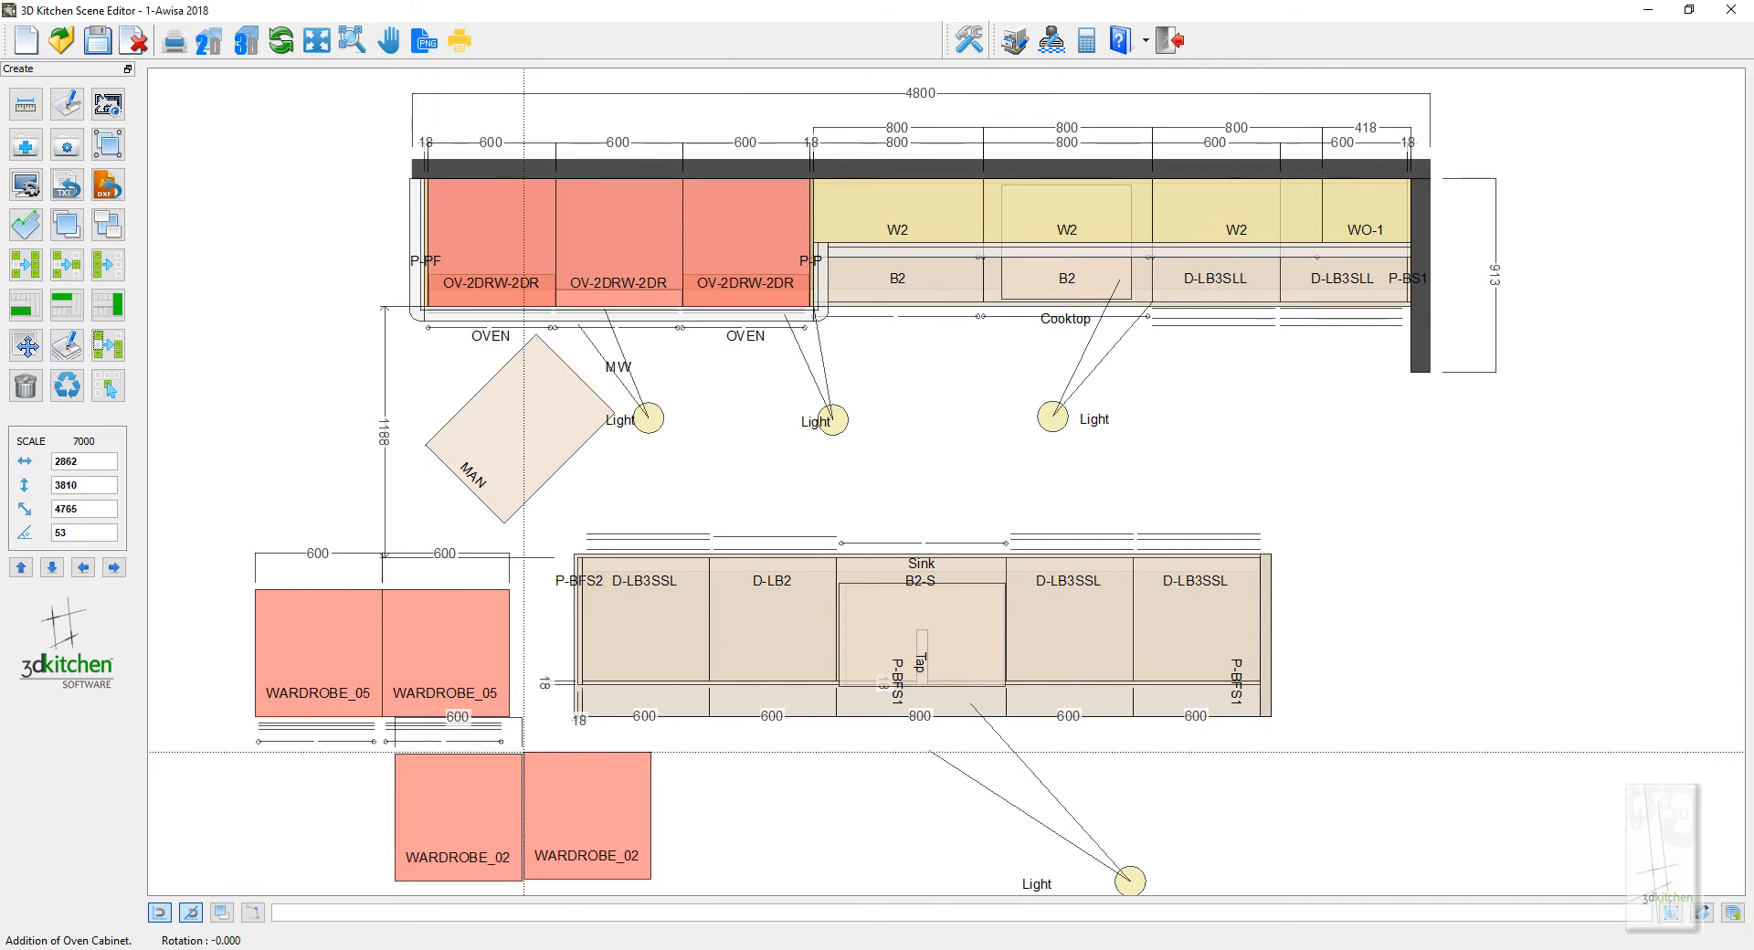
{"action": "left_click", "coordinate": [518, 756]}
{"action": "right_click", "coordinate": [518, 756]}
Select both WARDROBE_02 cabinets, inspect their shelves in the rendered 3D view, and return to the plan
{"action": "left_click", "coordinate": [108, 386]}
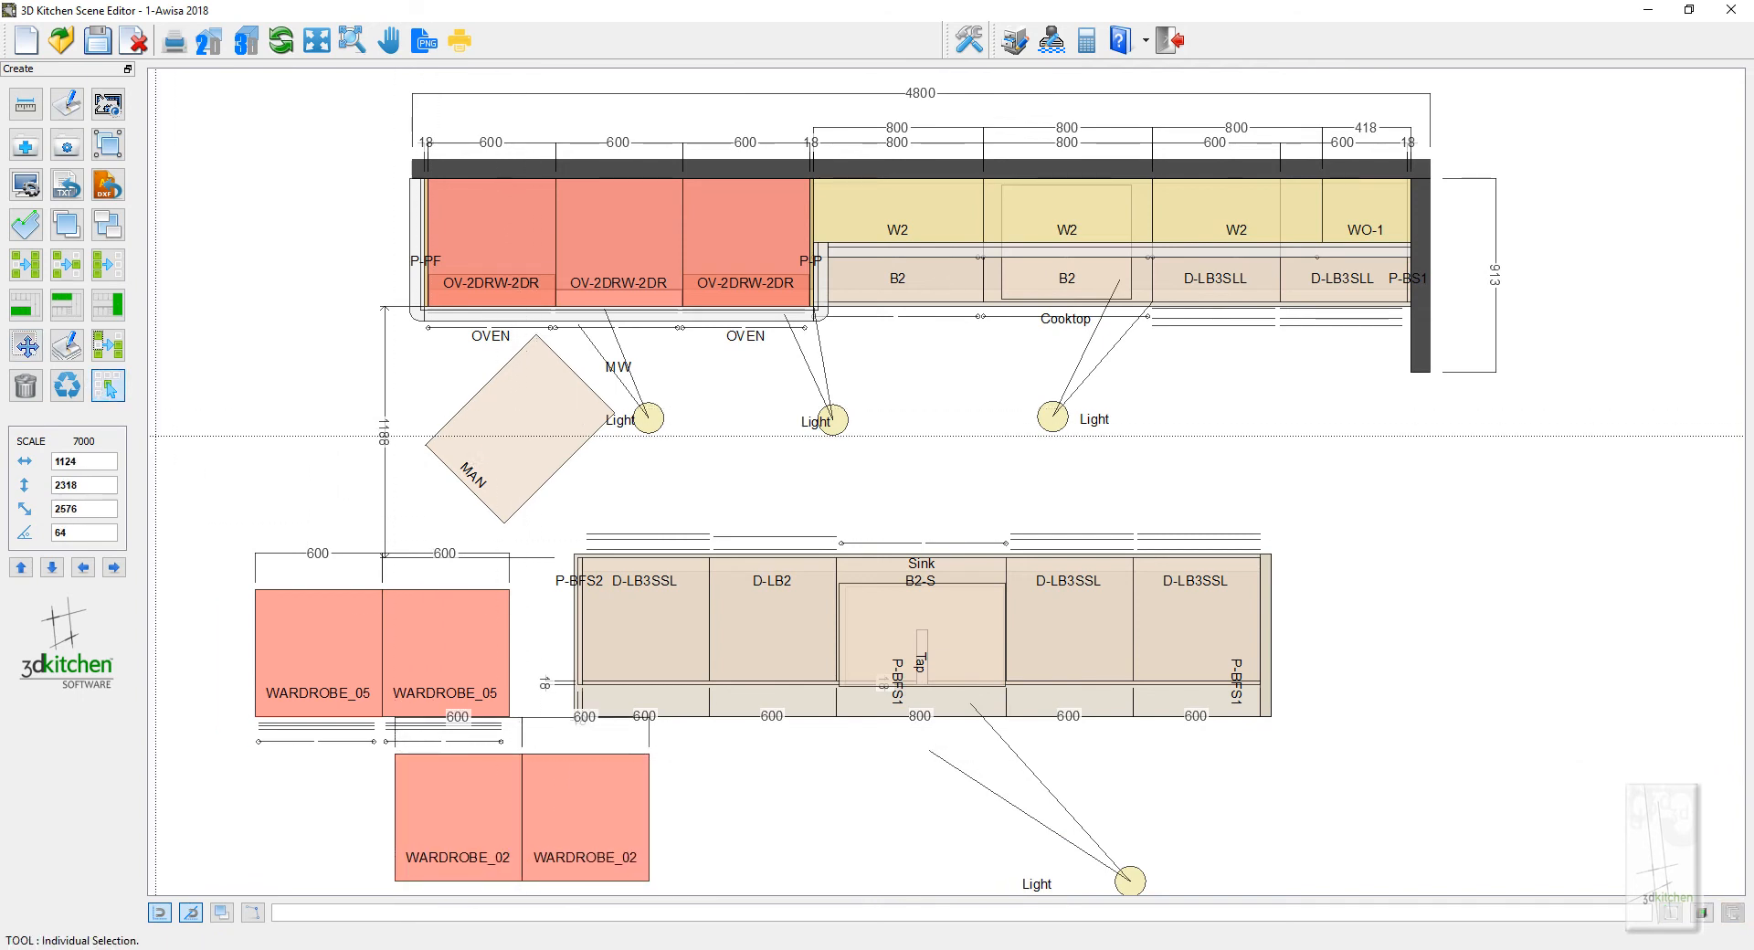
{"action": "left_click", "coordinate": [508, 812]}
{"action": "left_click", "coordinate": [624, 818]}
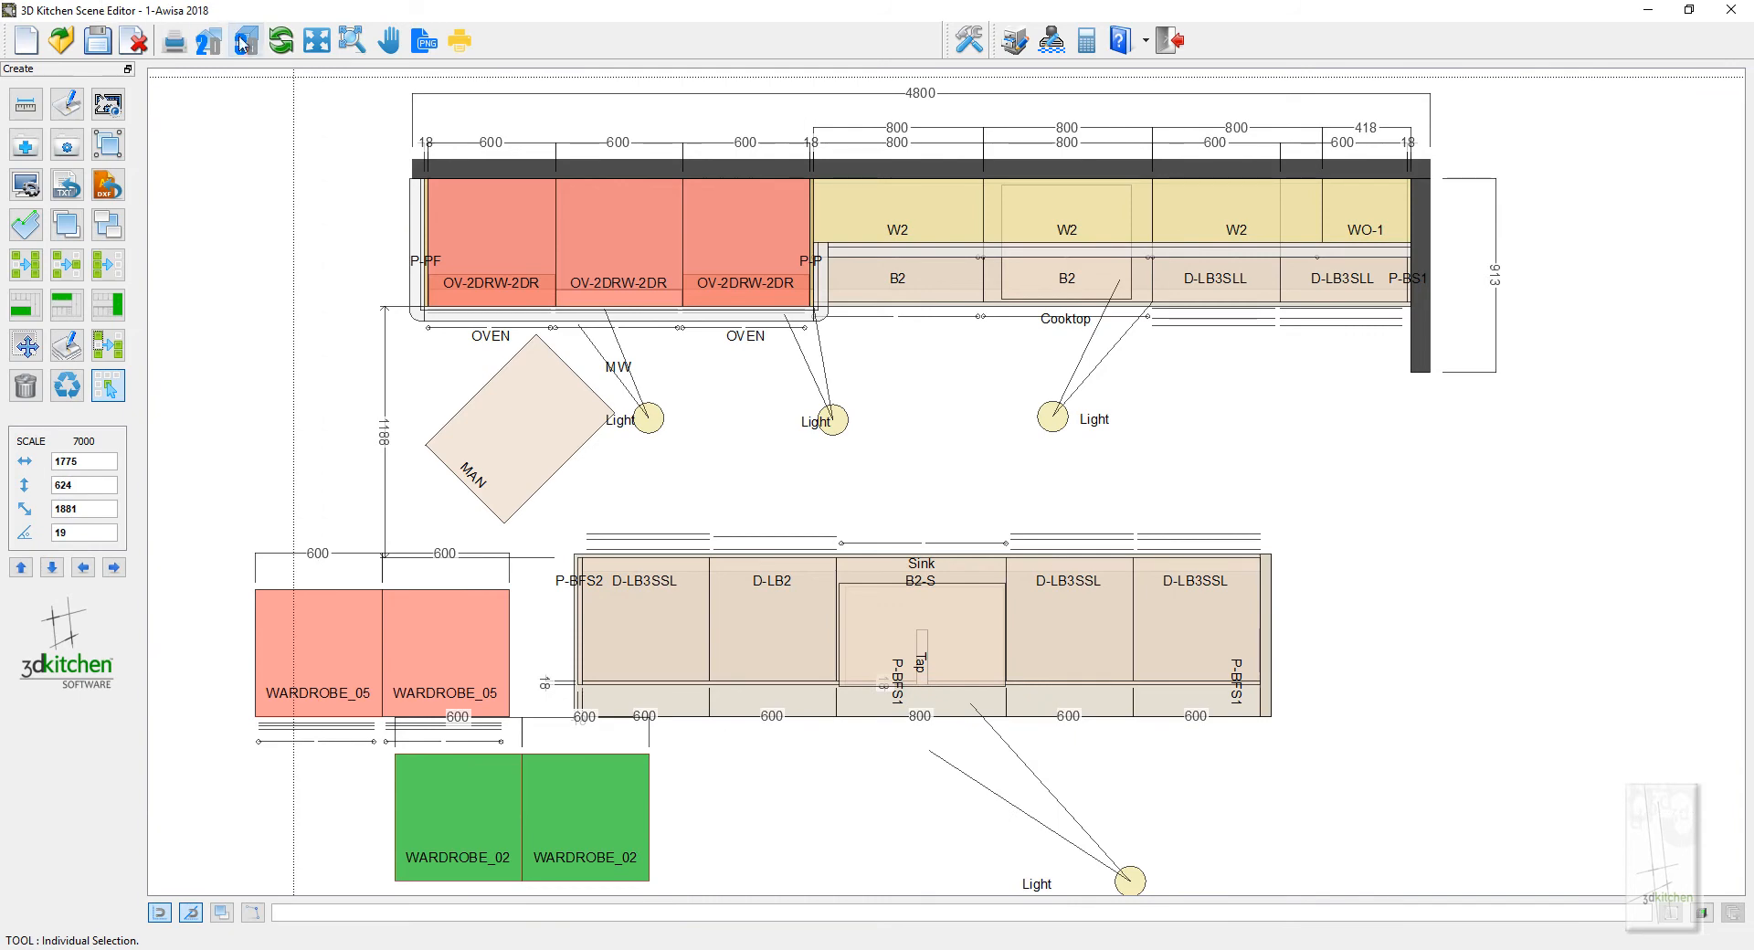
{"action": "left_click", "coordinate": [245, 40]}
{"action": "scroll", "coordinate": [939, 400], "scroll_direction": "down", "scroll_amount": 3}
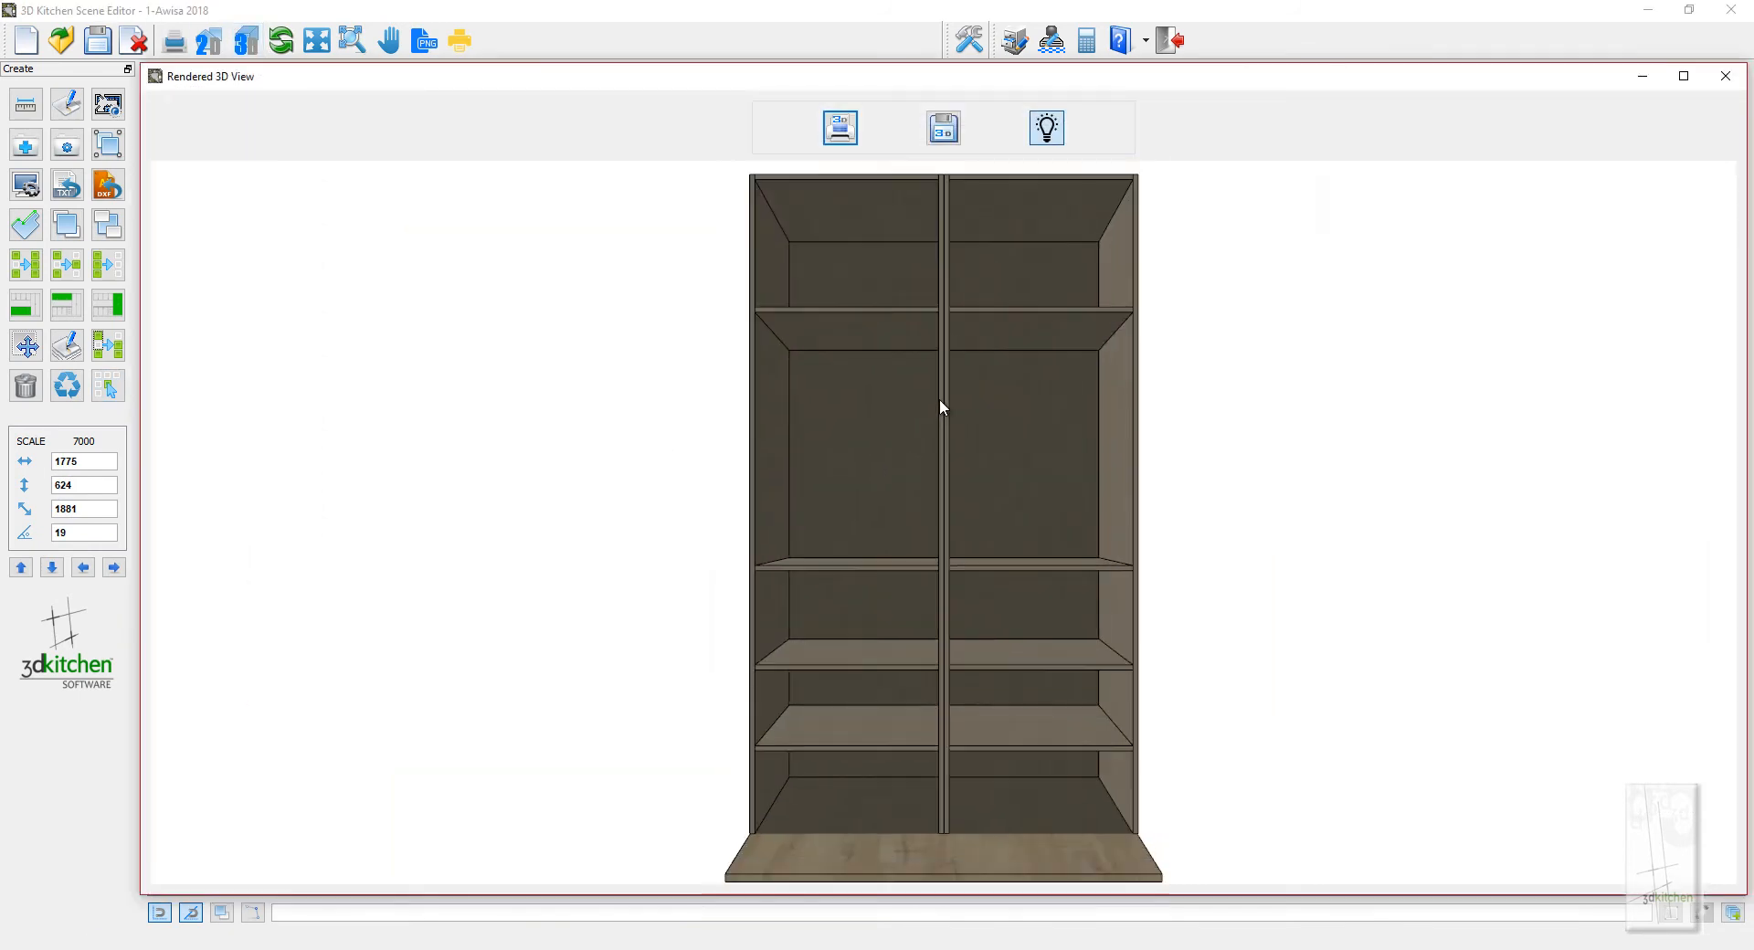
{"action": "middle_click_drag", "start_coordinate": [976, 581], "coordinate": [989, 576]}
{"action": "left_click_drag", "start_coordinate": [993, 584], "coordinate": [999, 636]}
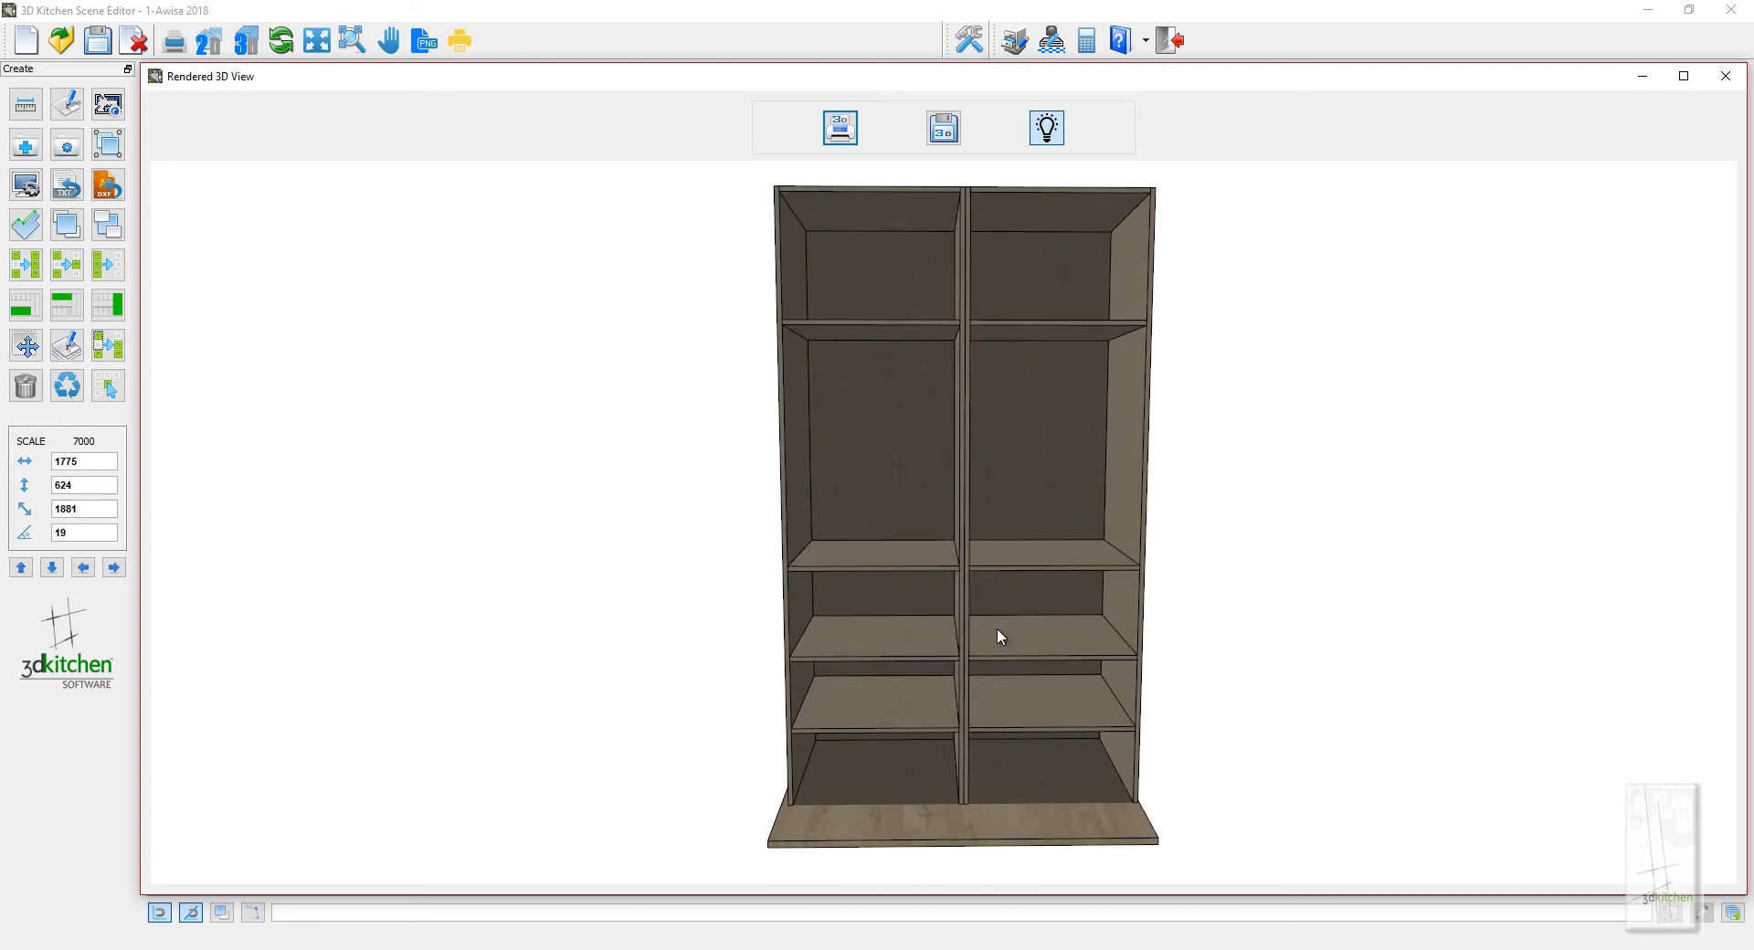
{"action": "left_click", "coordinate": [1725, 76]}
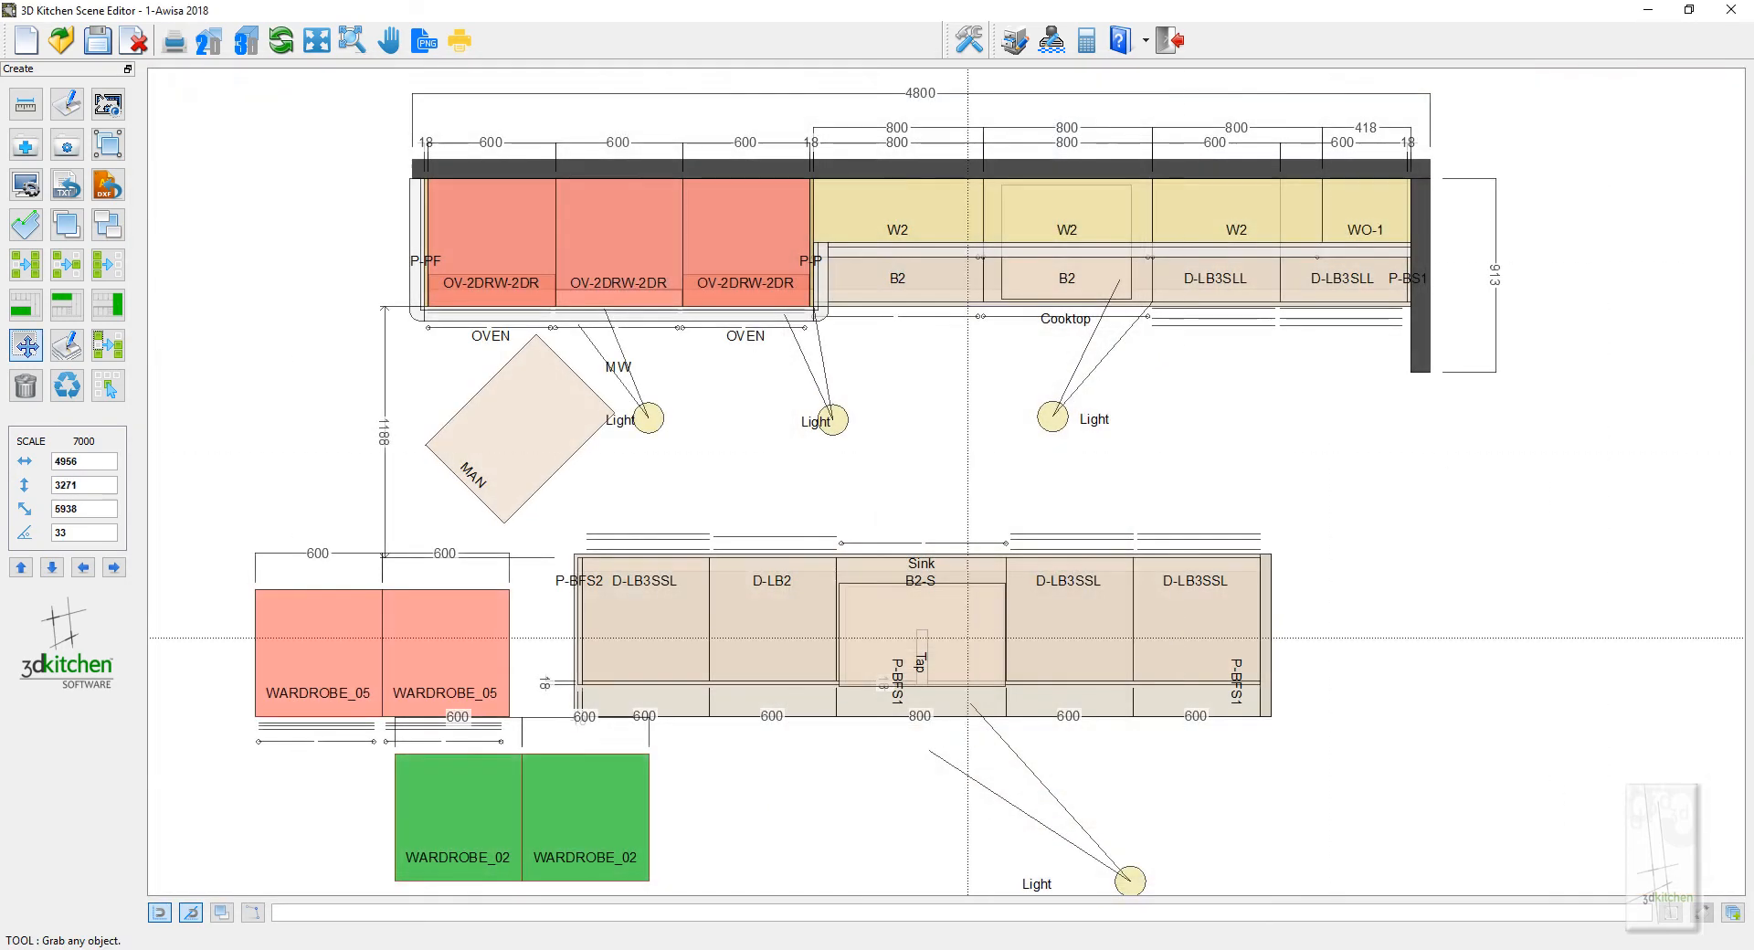
Set the Mid3 tower section height of the right-hand WARDROBE_02 cabinet to 300
{"action": "double_click", "coordinate": [567, 837]}
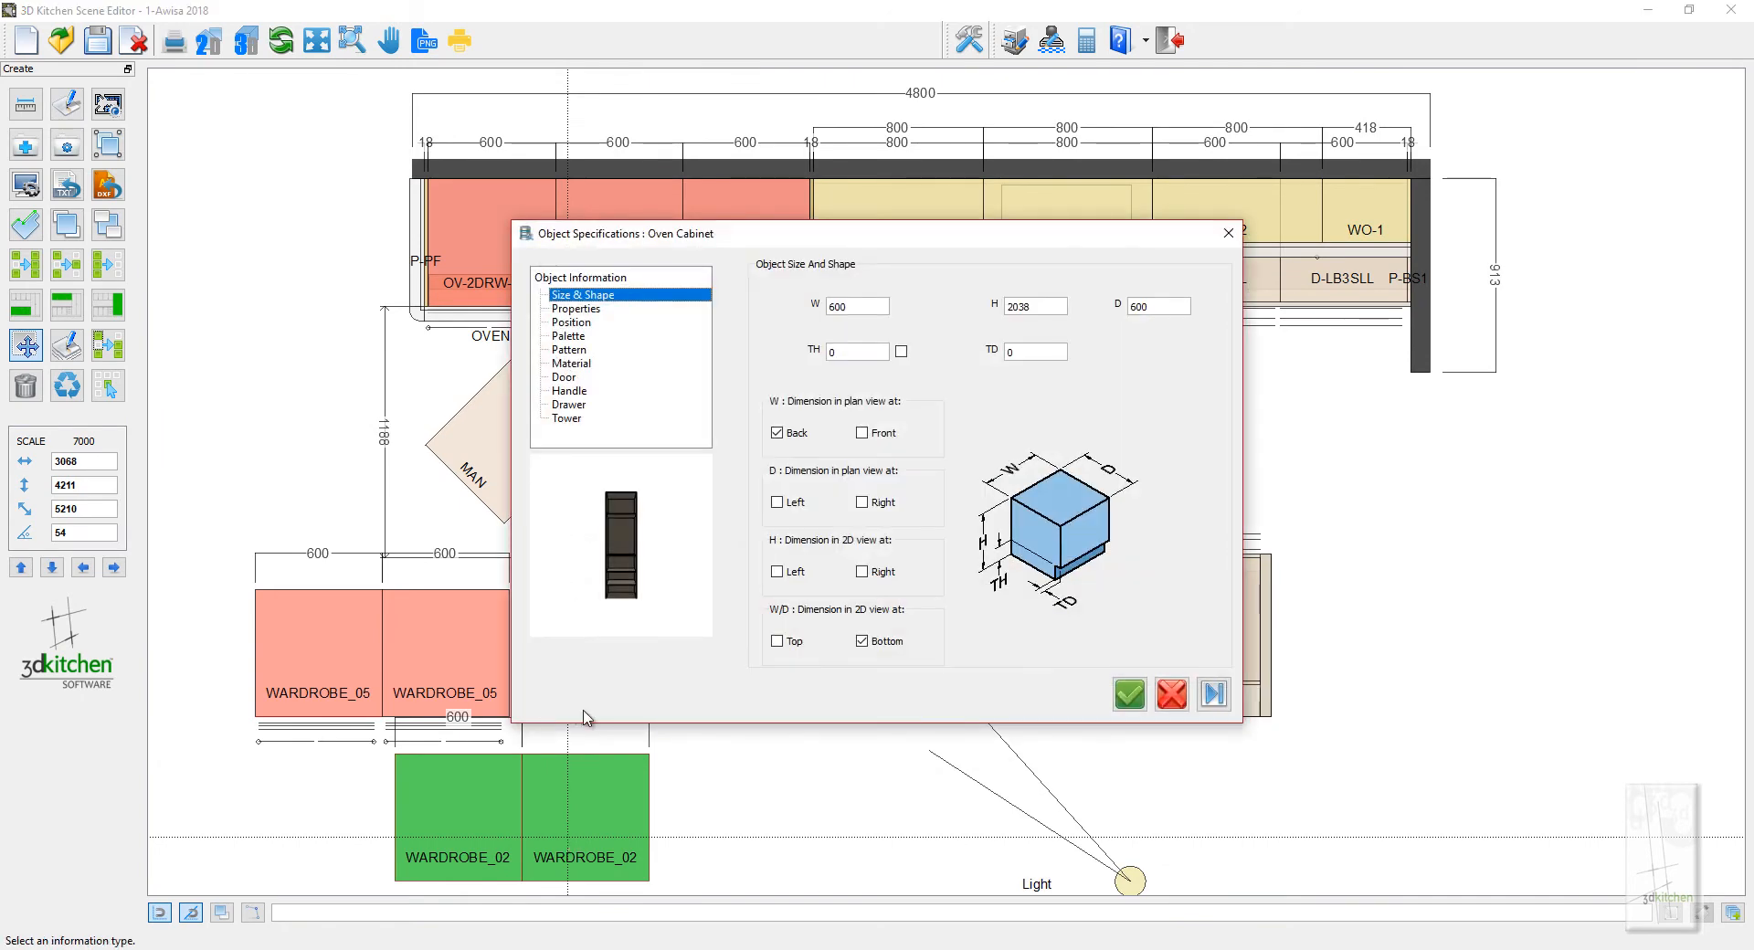
{"action": "left_click", "coordinate": [568, 419]}
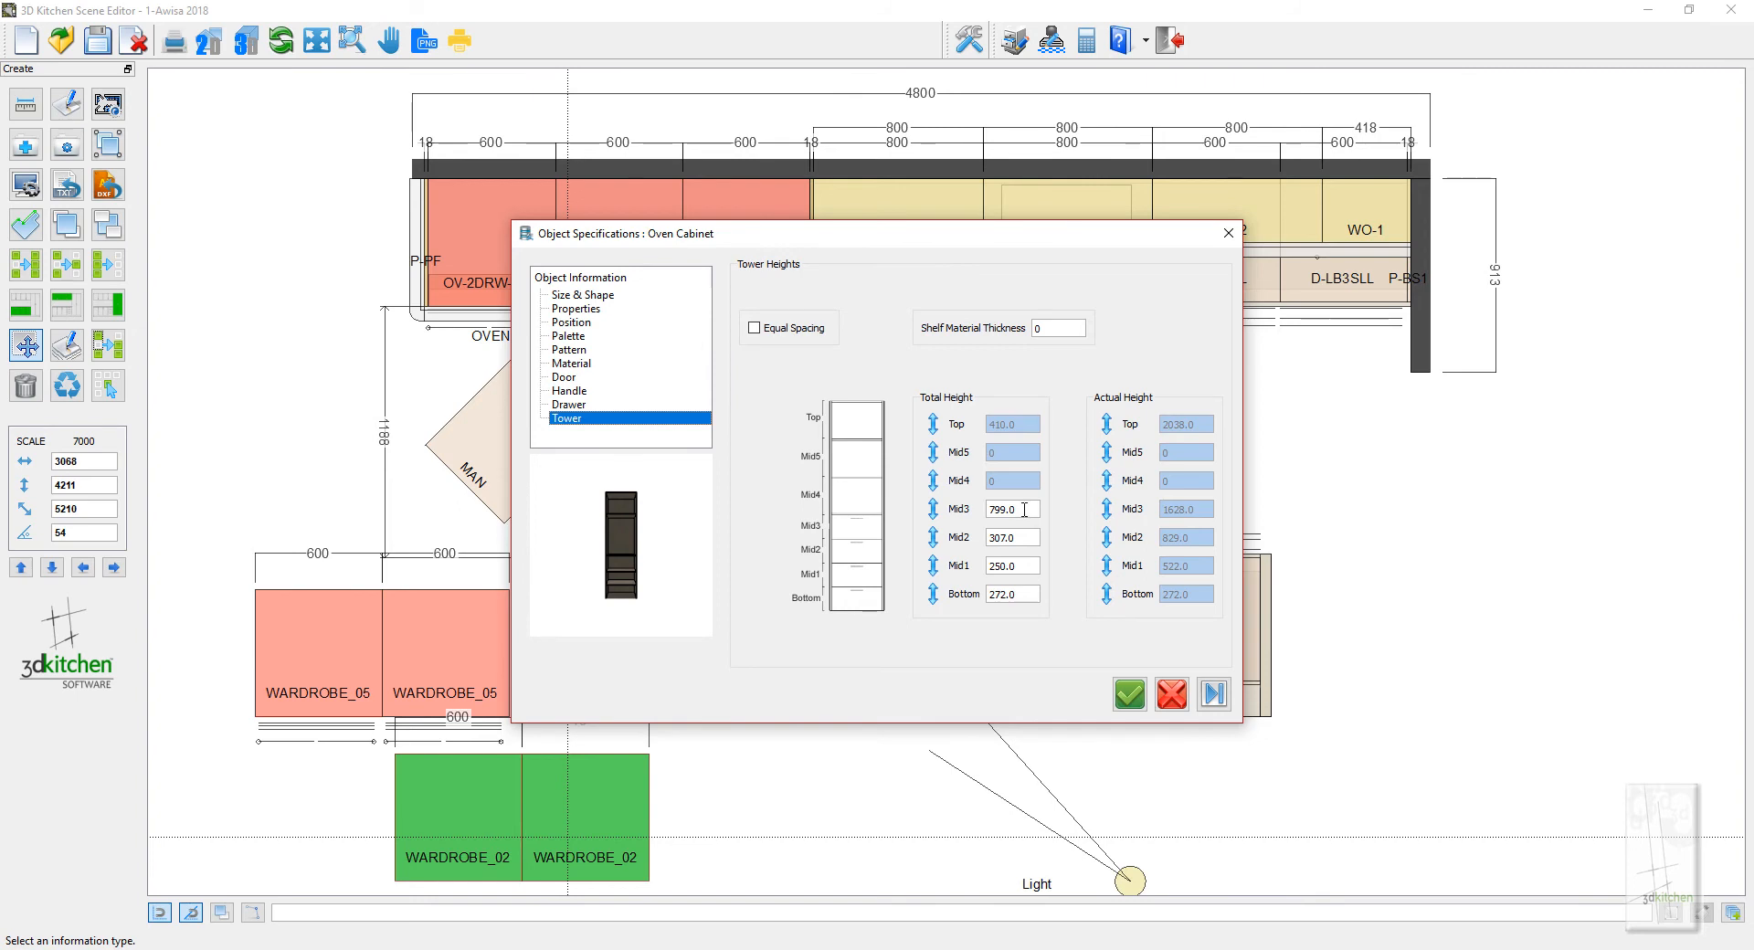
{"action": "double_click", "coordinate": [1024, 509]}
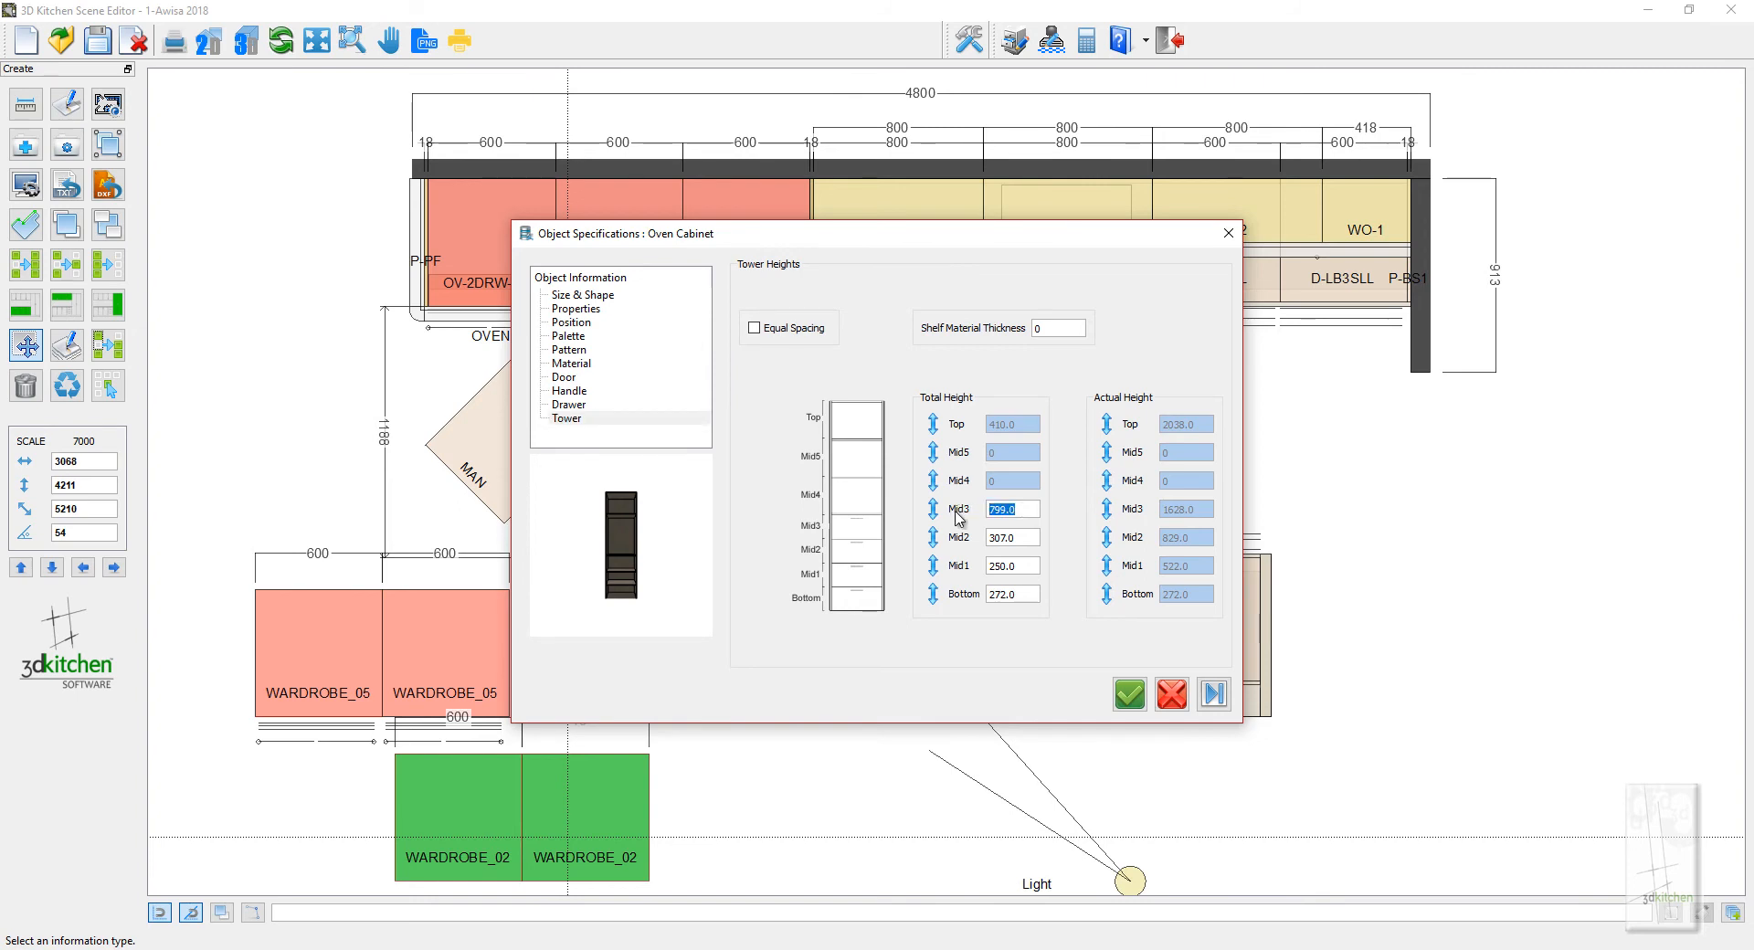
{"action": "type", "text": "300"}
{"action": "left_click", "coordinate": [1211, 700]}
{"action": "left_click", "coordinate": [1129, 695]}
Compare the shelf heights of the two WARDROBE_02 cabinets in the rendered 3D view and return to the plan
{"action": "left_click", "coordinate": [245, 40]}
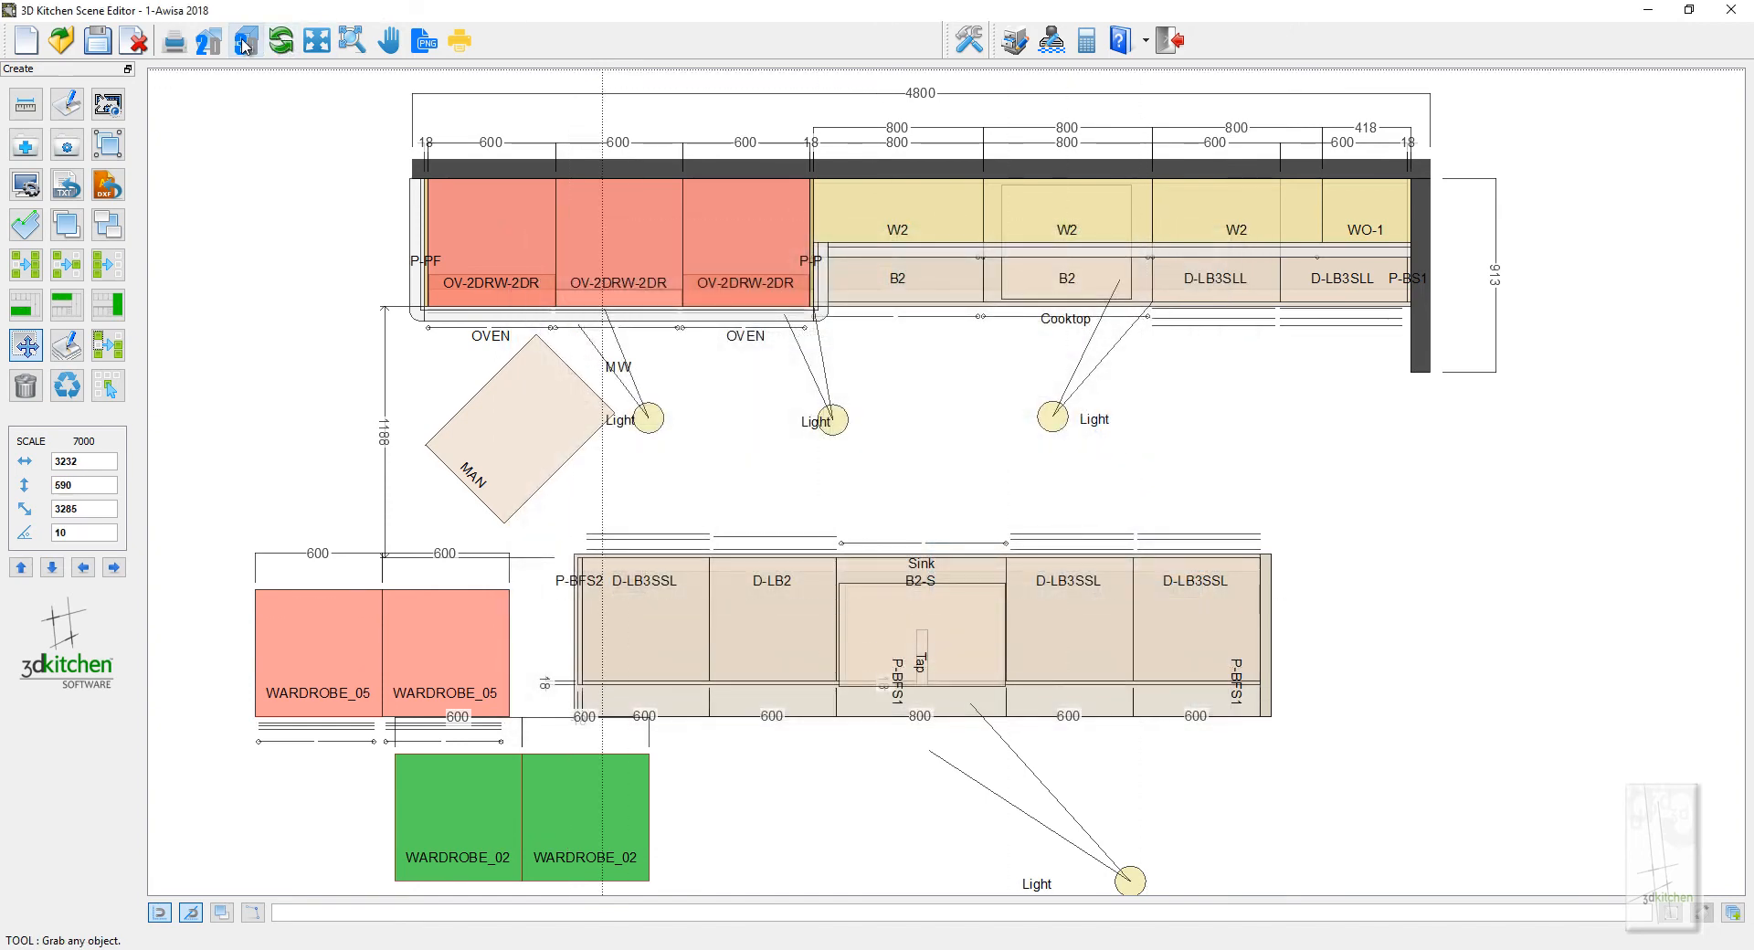
{"action": "scroll", "coordinate": [749, 542], "scroll_direction": "down", "scroll_amount": 2}
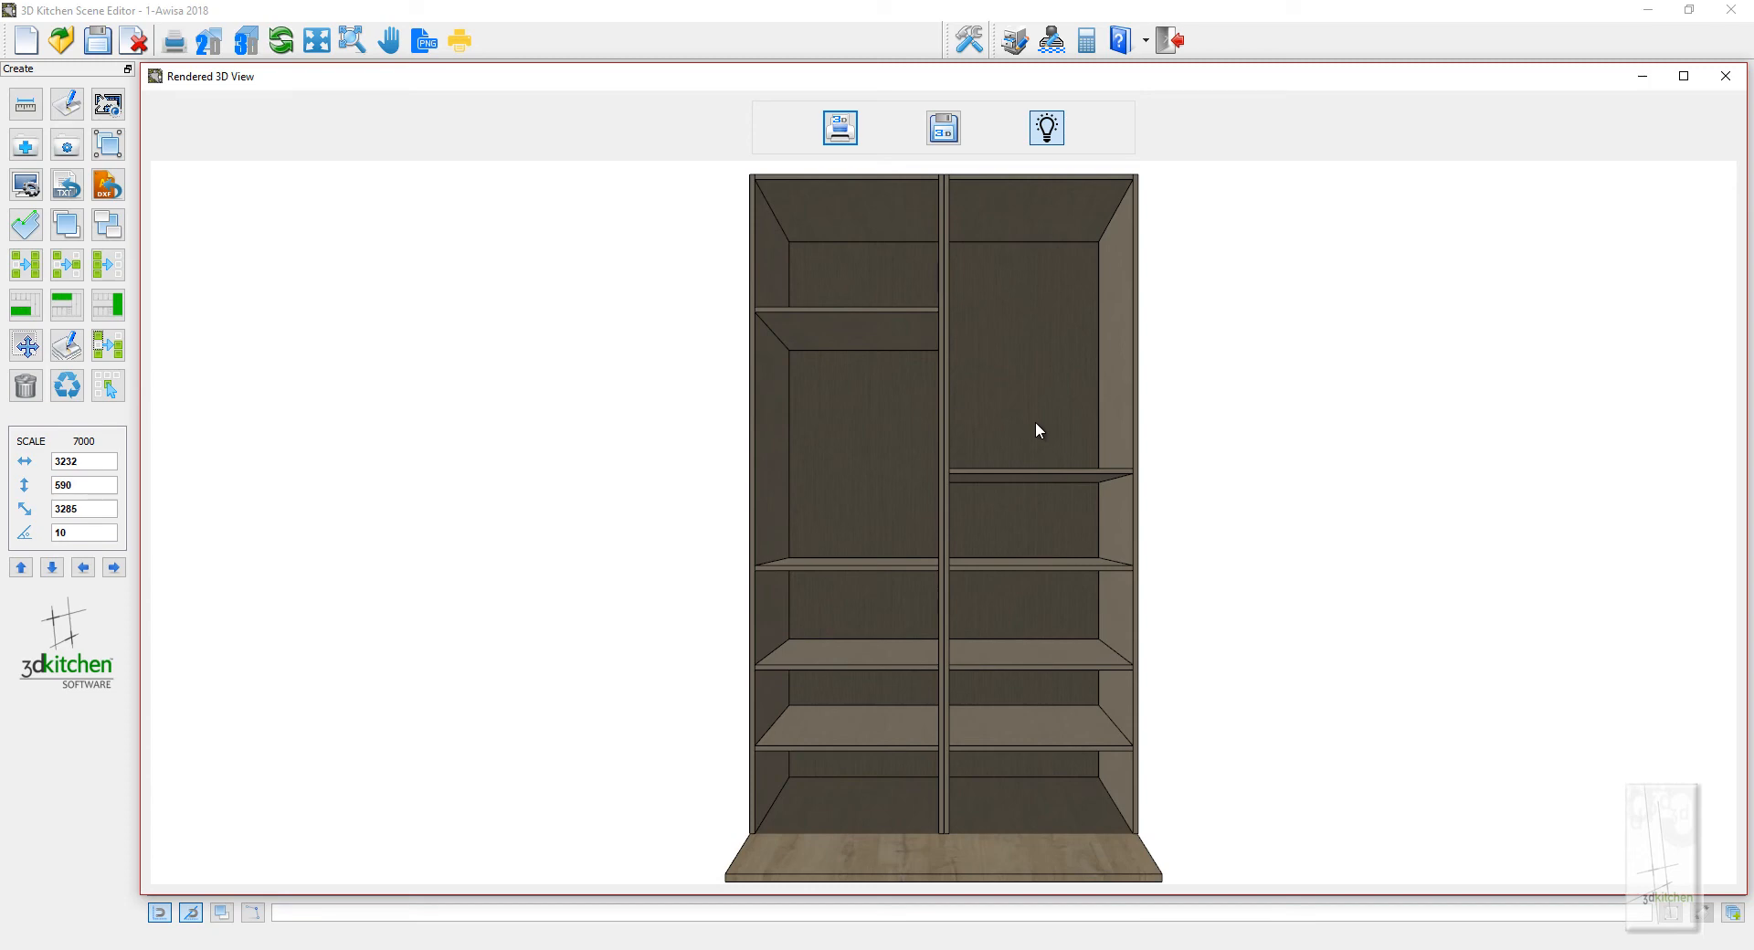
{"action": "left_click", "coordinate": [1724, 82]}
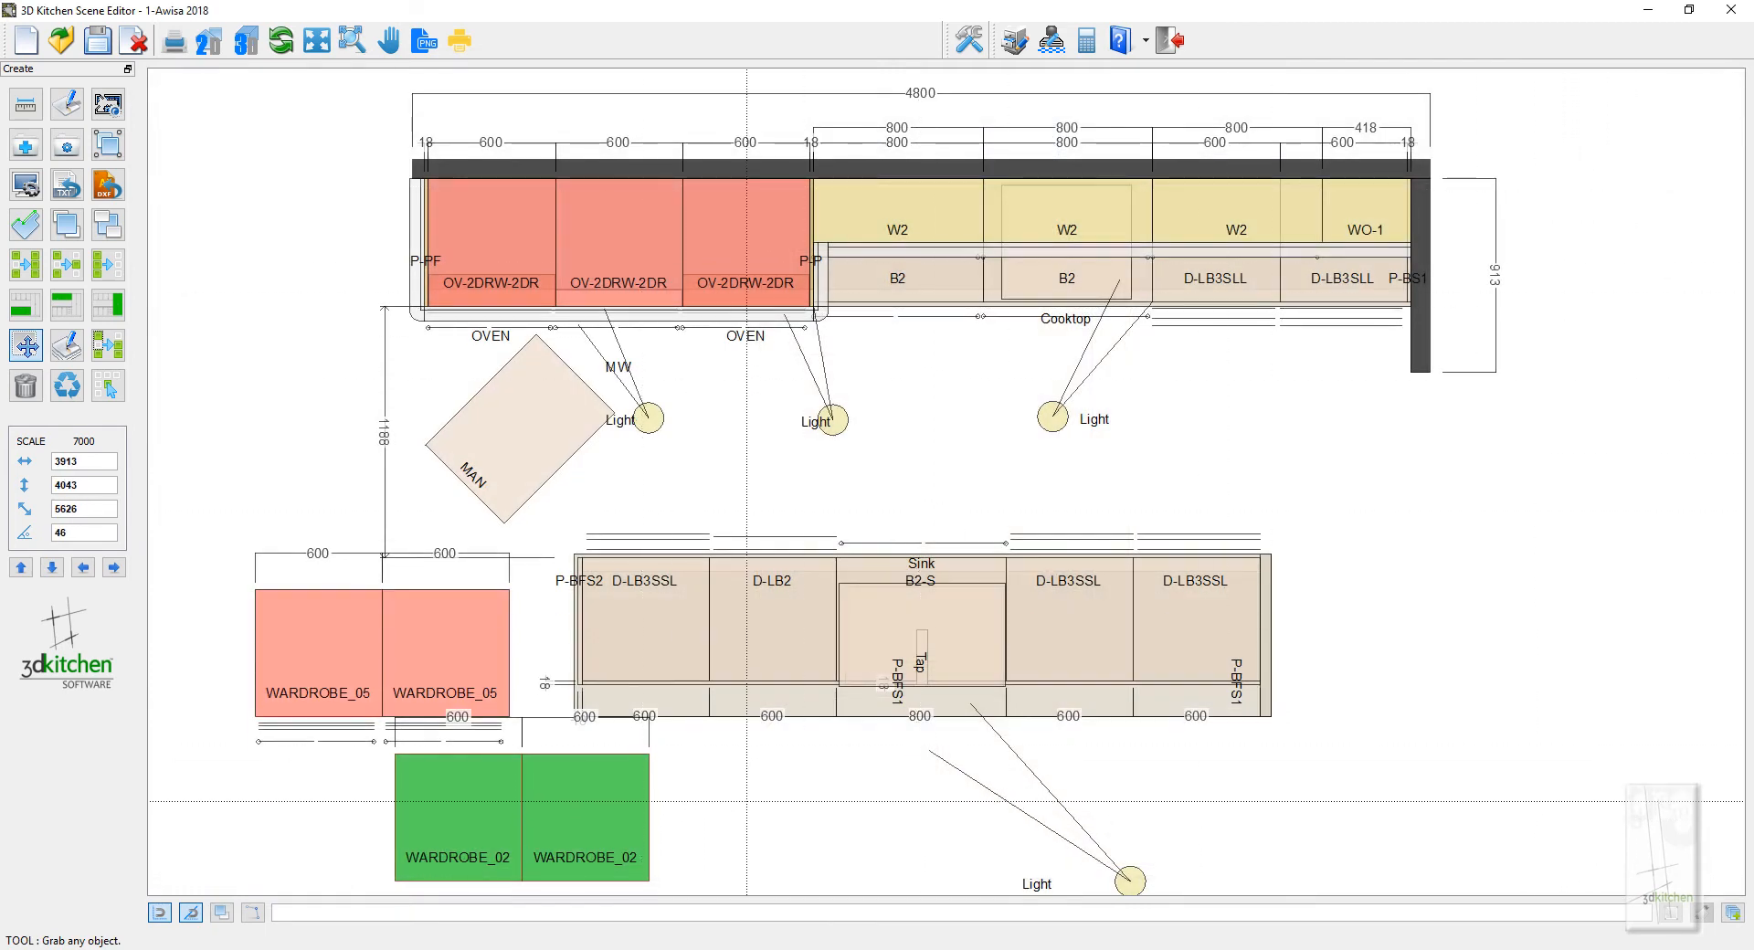
Apply equal spacing to the tower sections of the right-hand WARDROBE_02 cabinet with a shelf material thickness of 16
{"action": "double_click", "coordinate": [588, 825]}
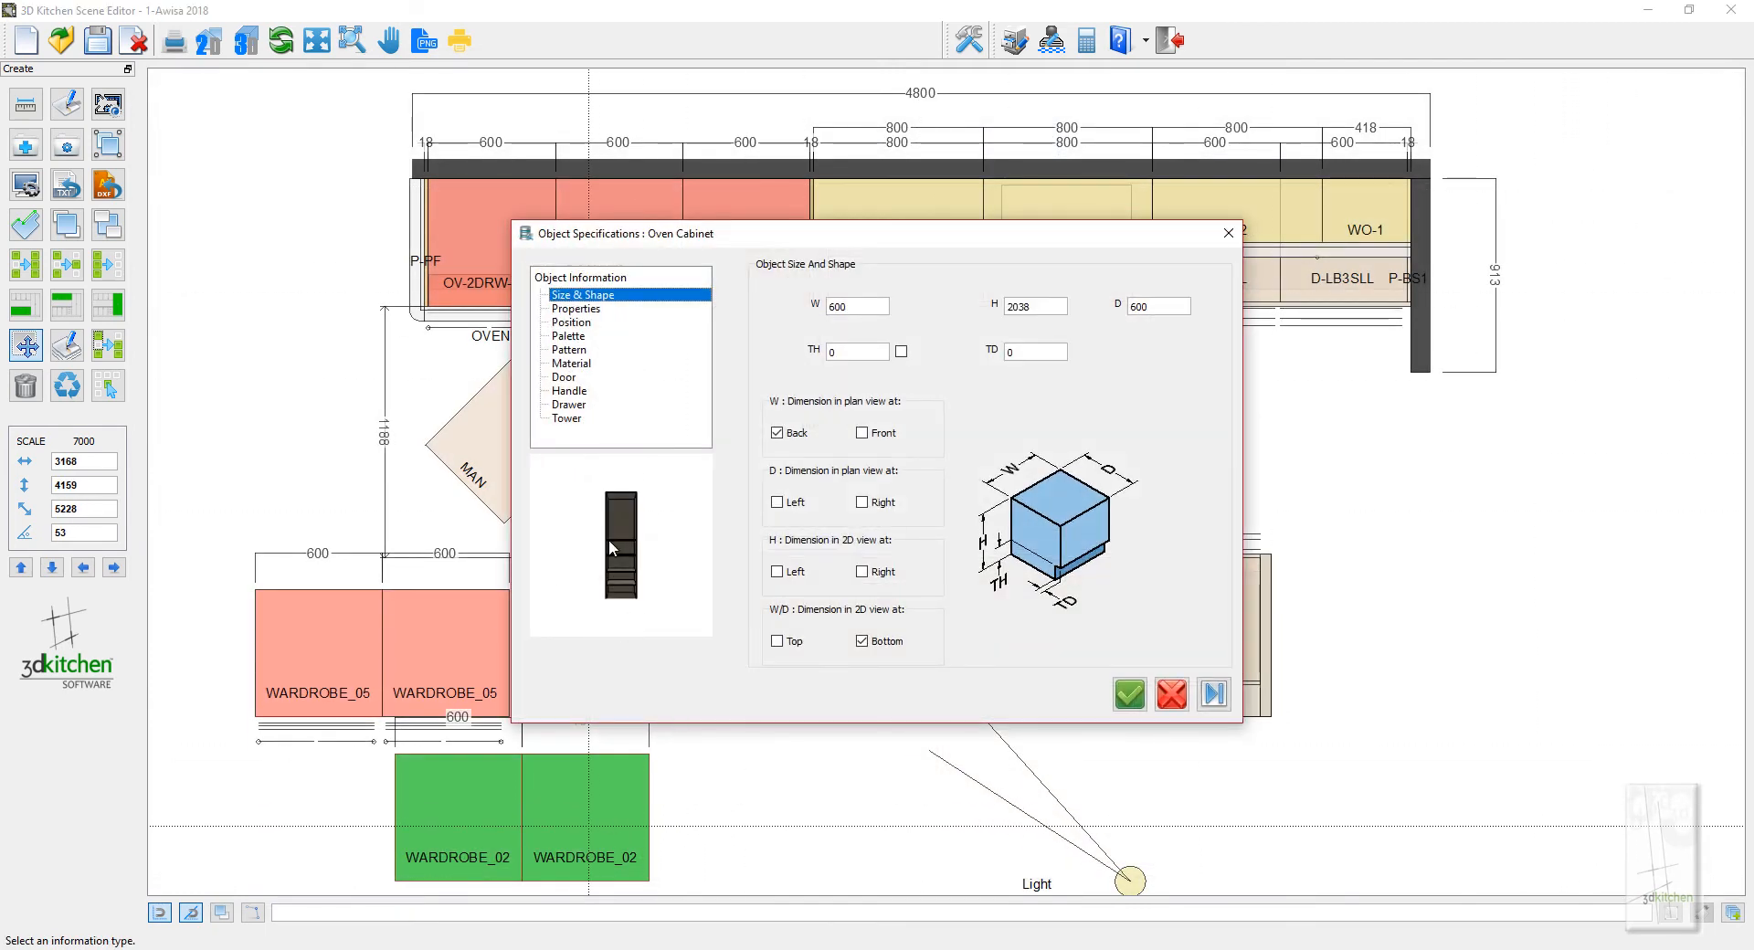
{"action": "left_click", "coordinate": [566, 418]}
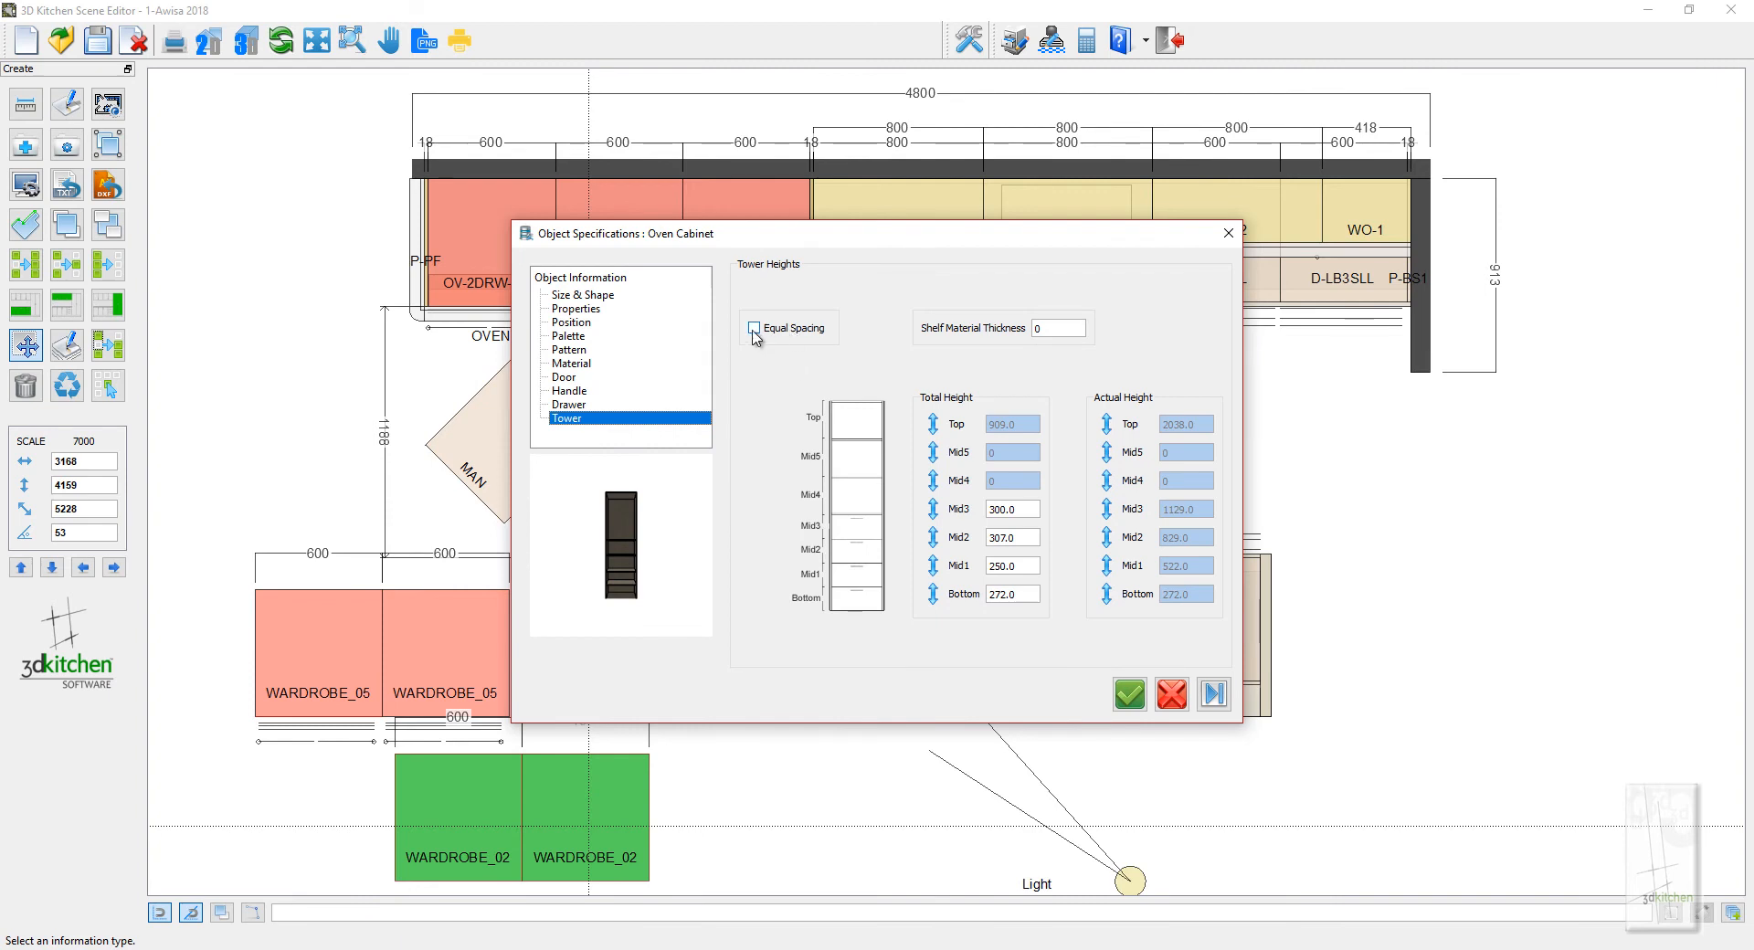
{"action": "left_click", "coordinate": [755, 328]}
{"action": "key", "text": "Tab"}
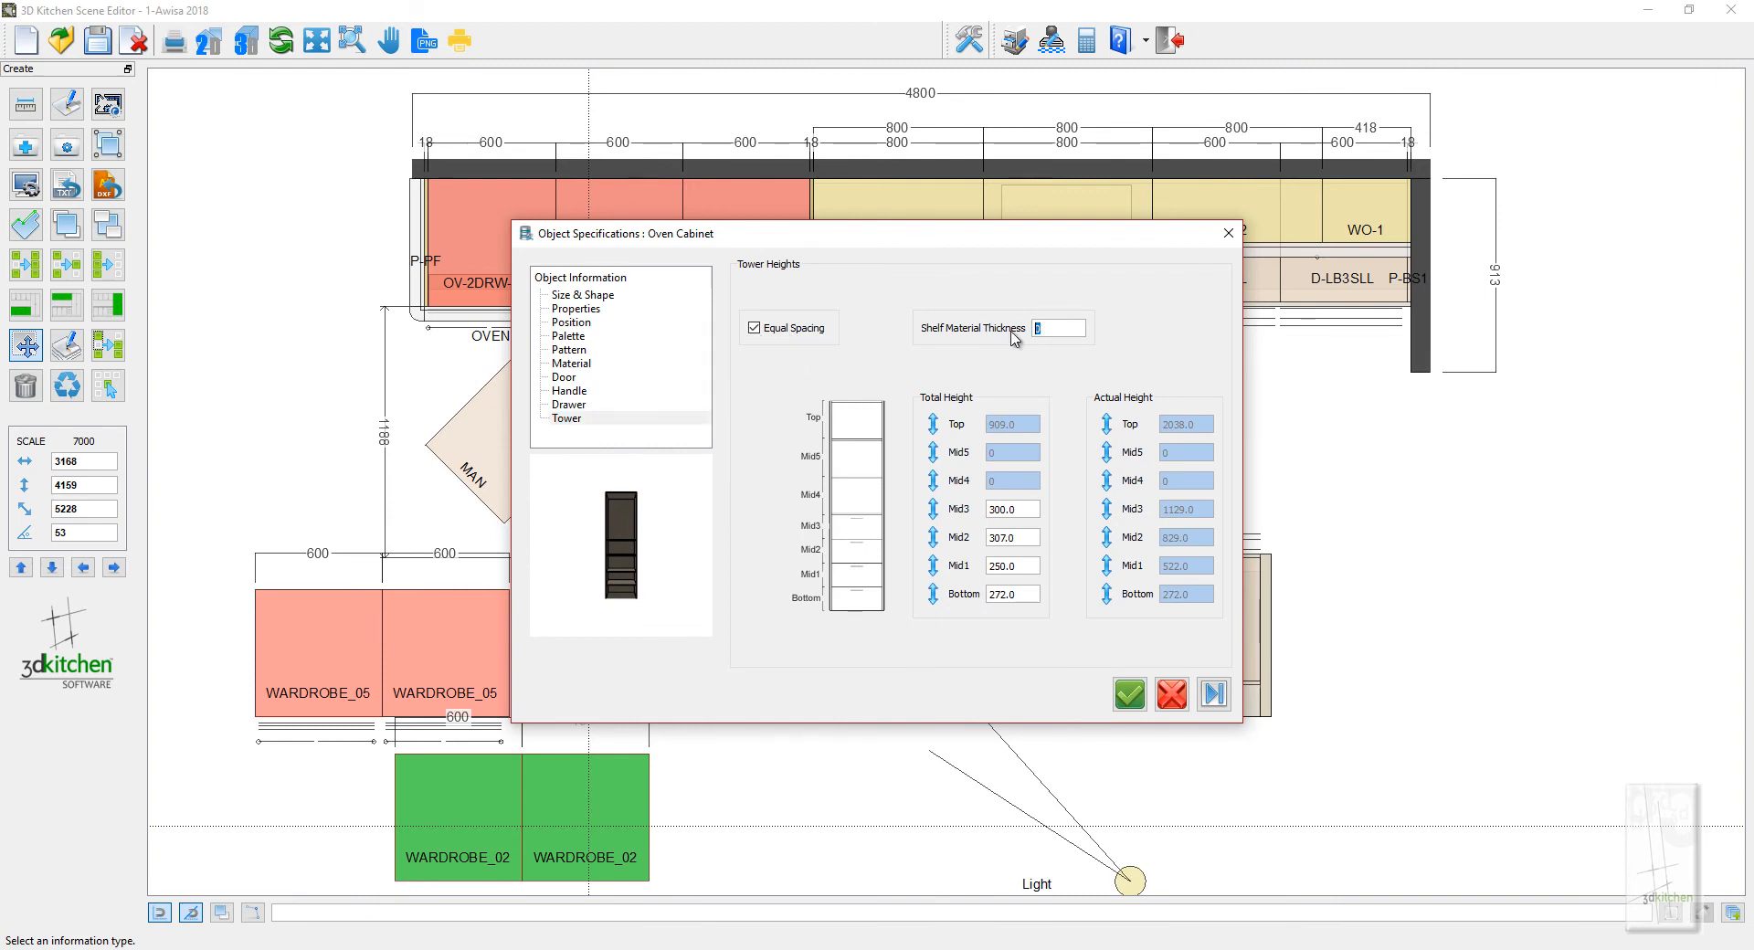
{"action": "type", "text": "16"}
{"action": "left_click", "coordinate": [1216, 697]}
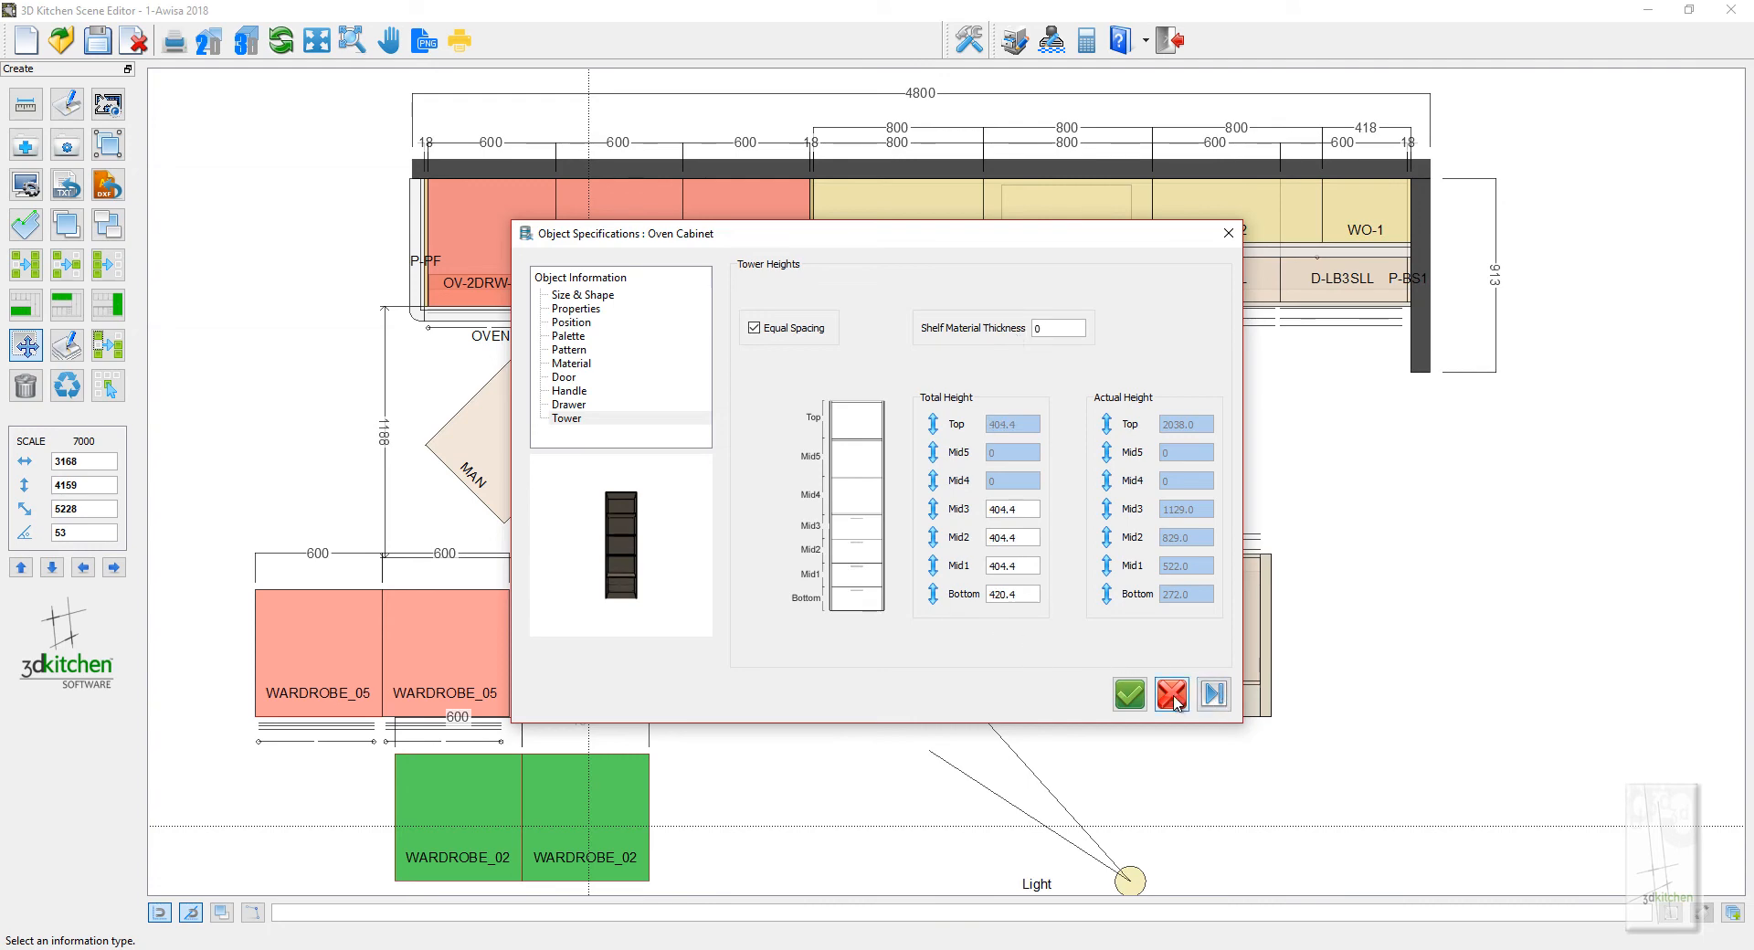
{"action": "left_click", "coordinate": [1172, 696]}
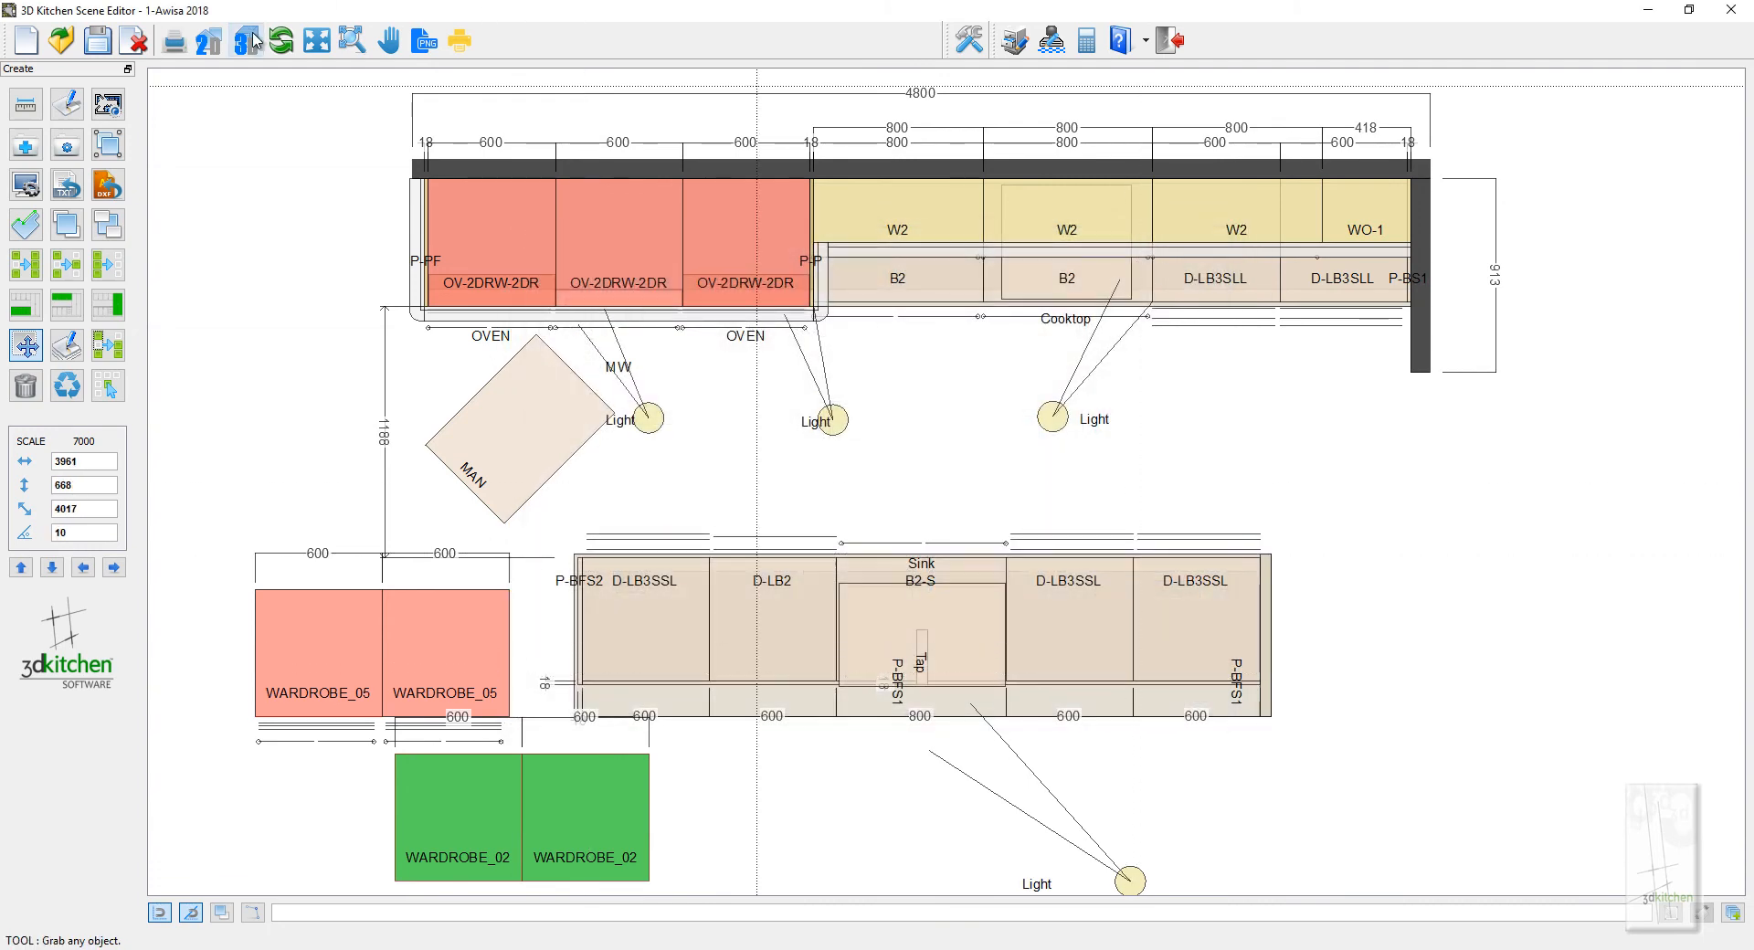
Inspect the shelf spacing of both WARDROBE_02 cabinets in the rendered 3D and 2D views and return to the plan
{"action": "left_click", "coordinate": [249, 40]}
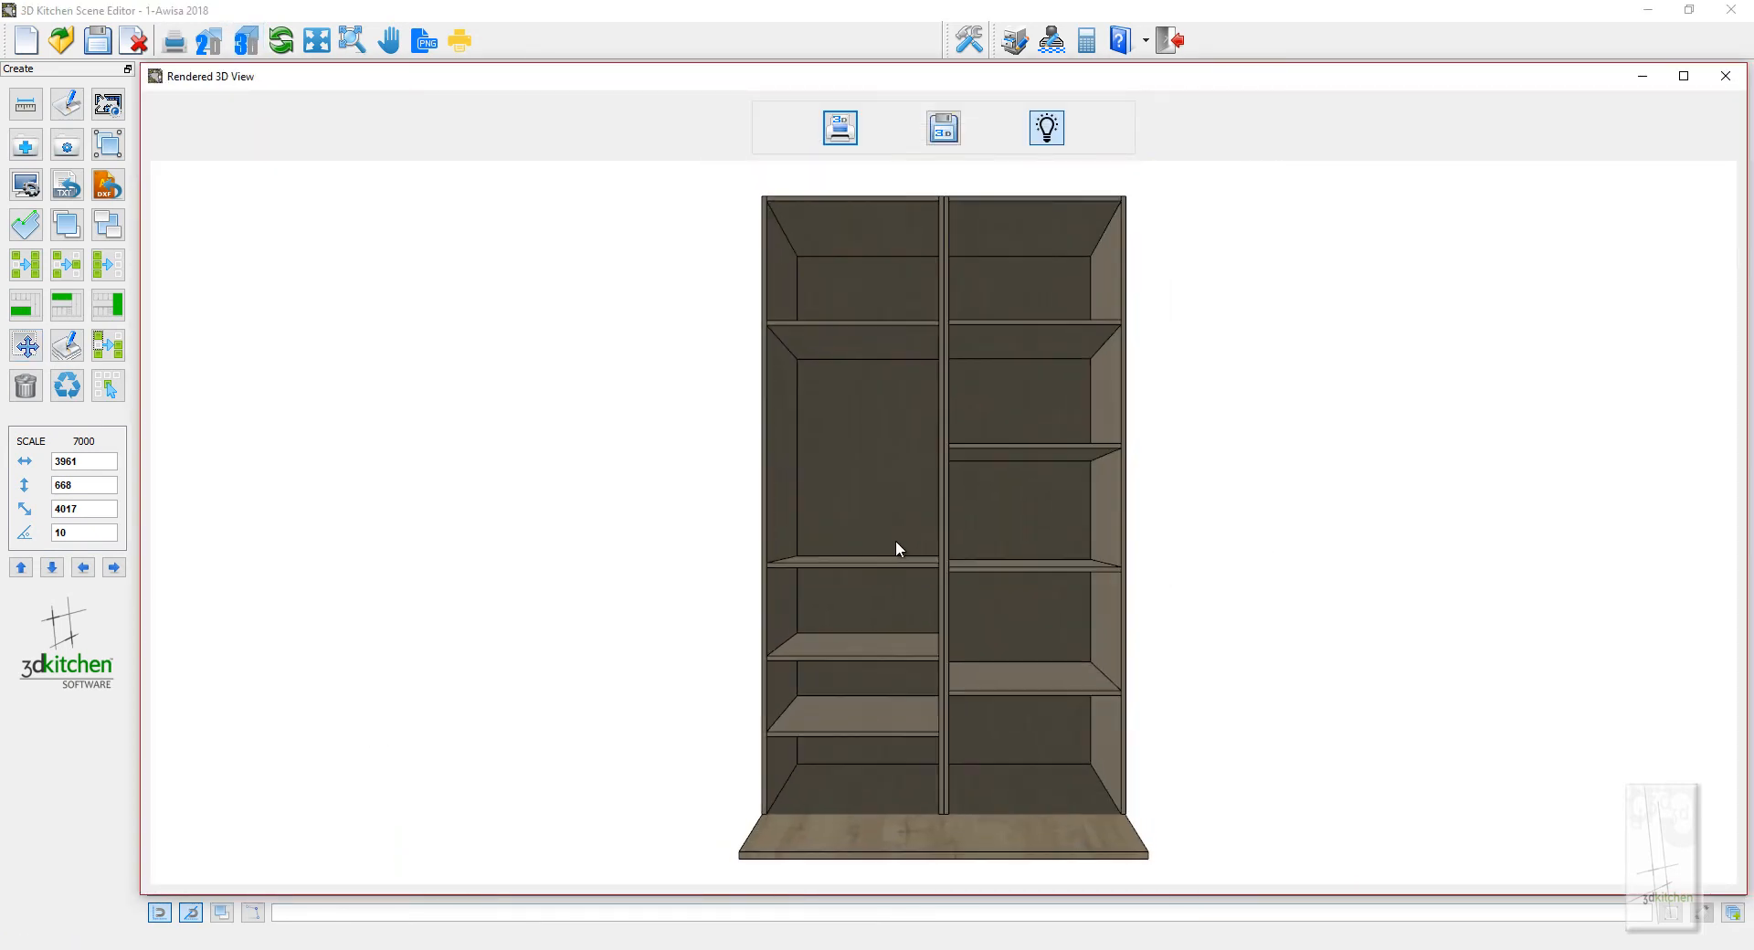
{"action": "left_click_drag", "start_coordinate": [1166, 564], "coordinate": [1087, 594]}
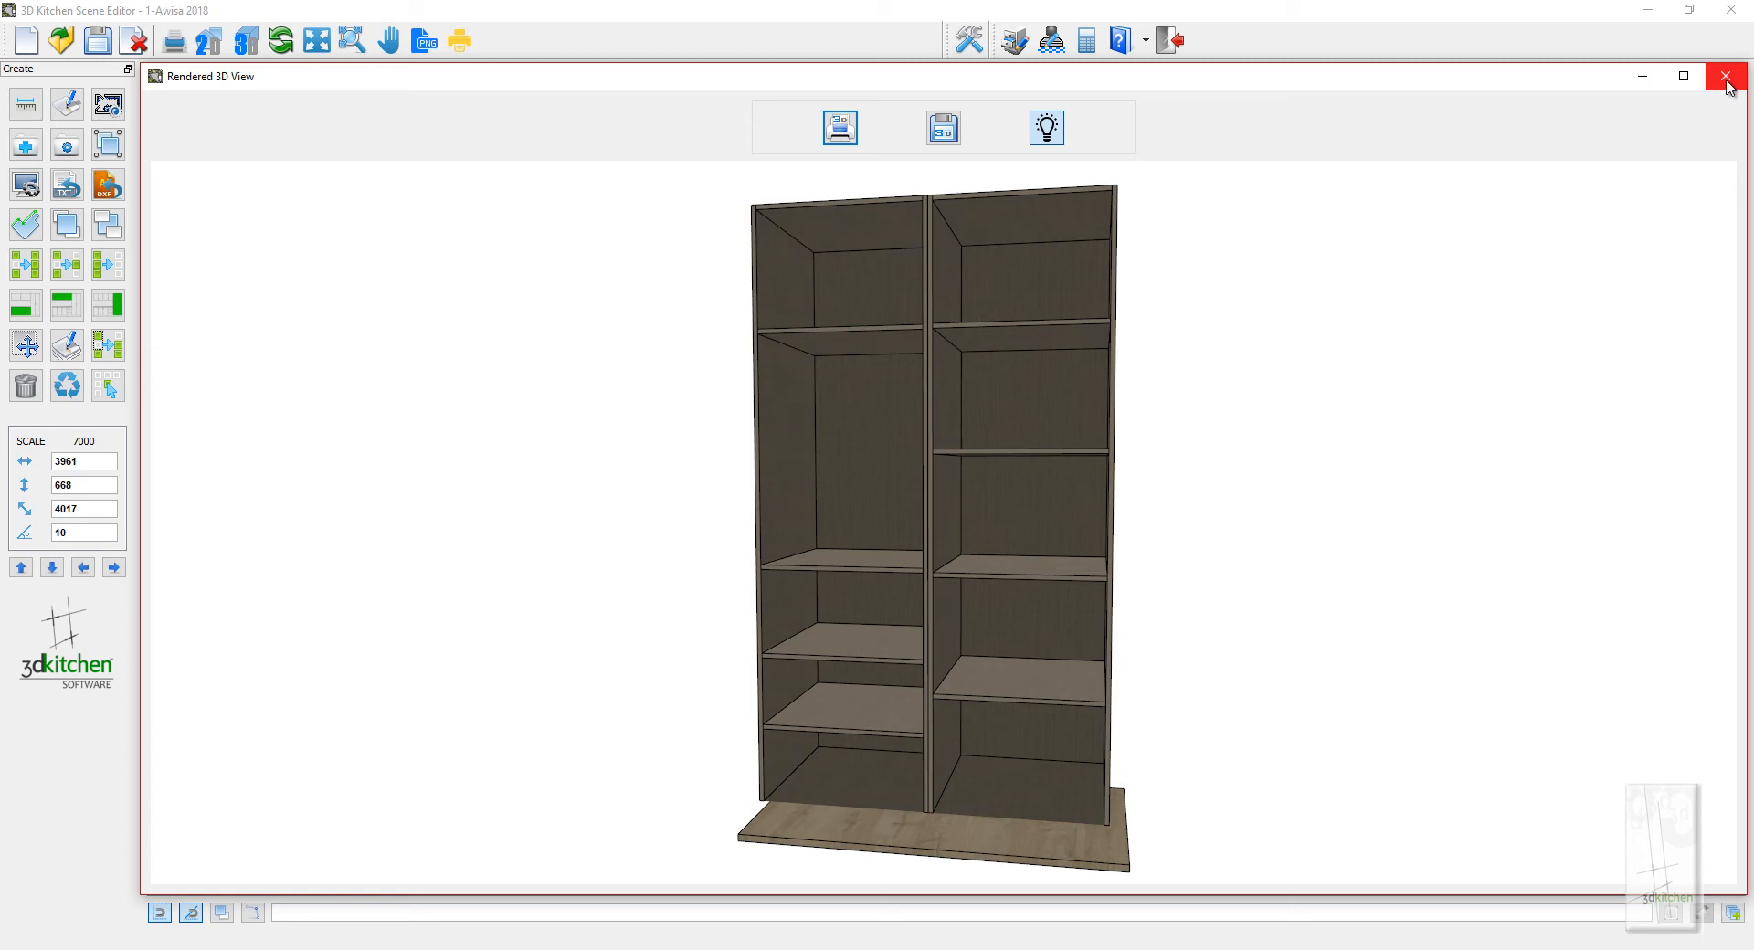
{"action": "left_click", "coordinate": [1725, 77]}
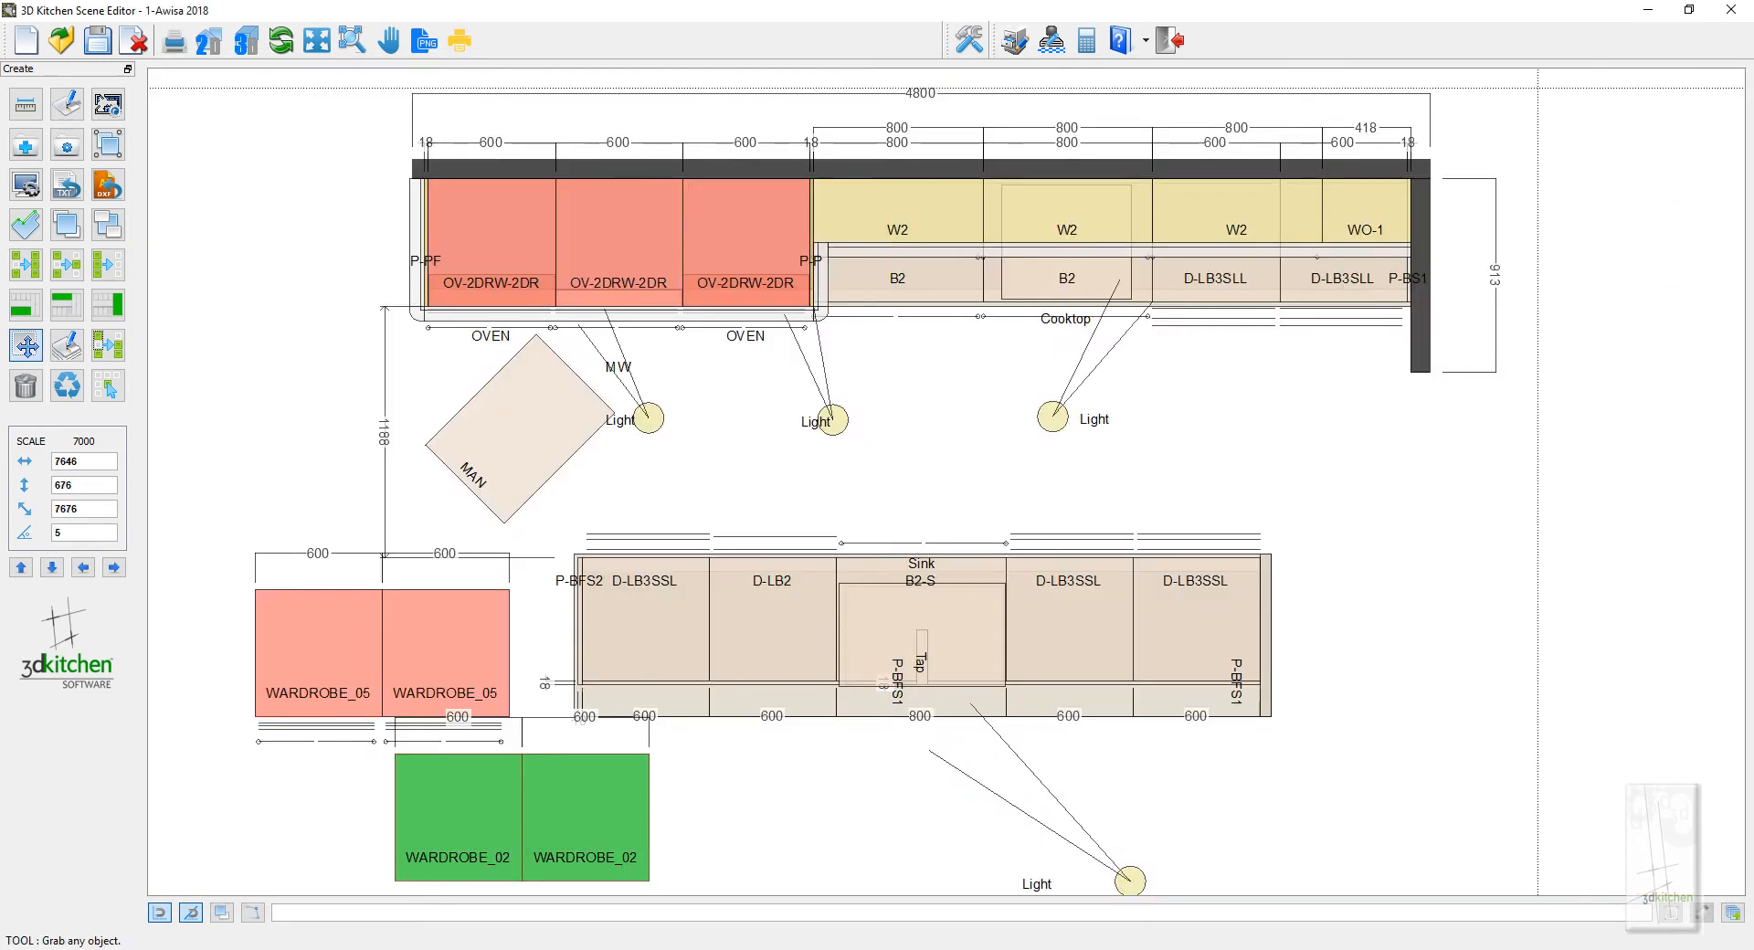
{"action": "left_click", "coordinate": [211, 42]}
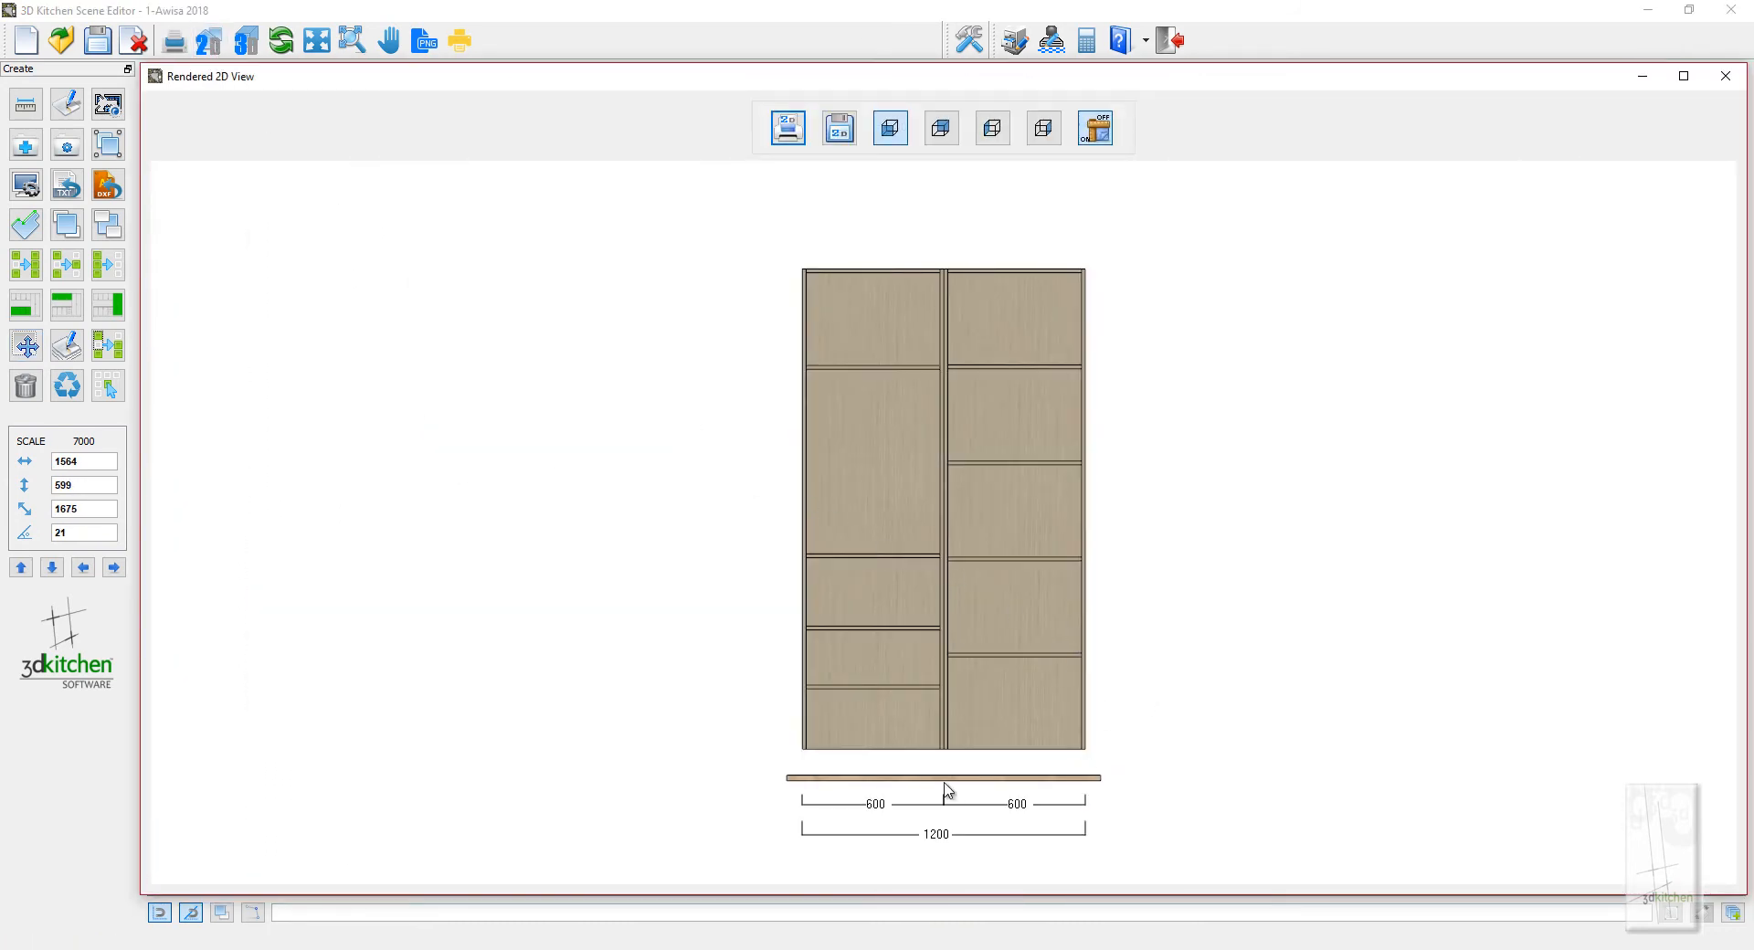
{"action": "left_click", "coordinate": [1724, 76]}
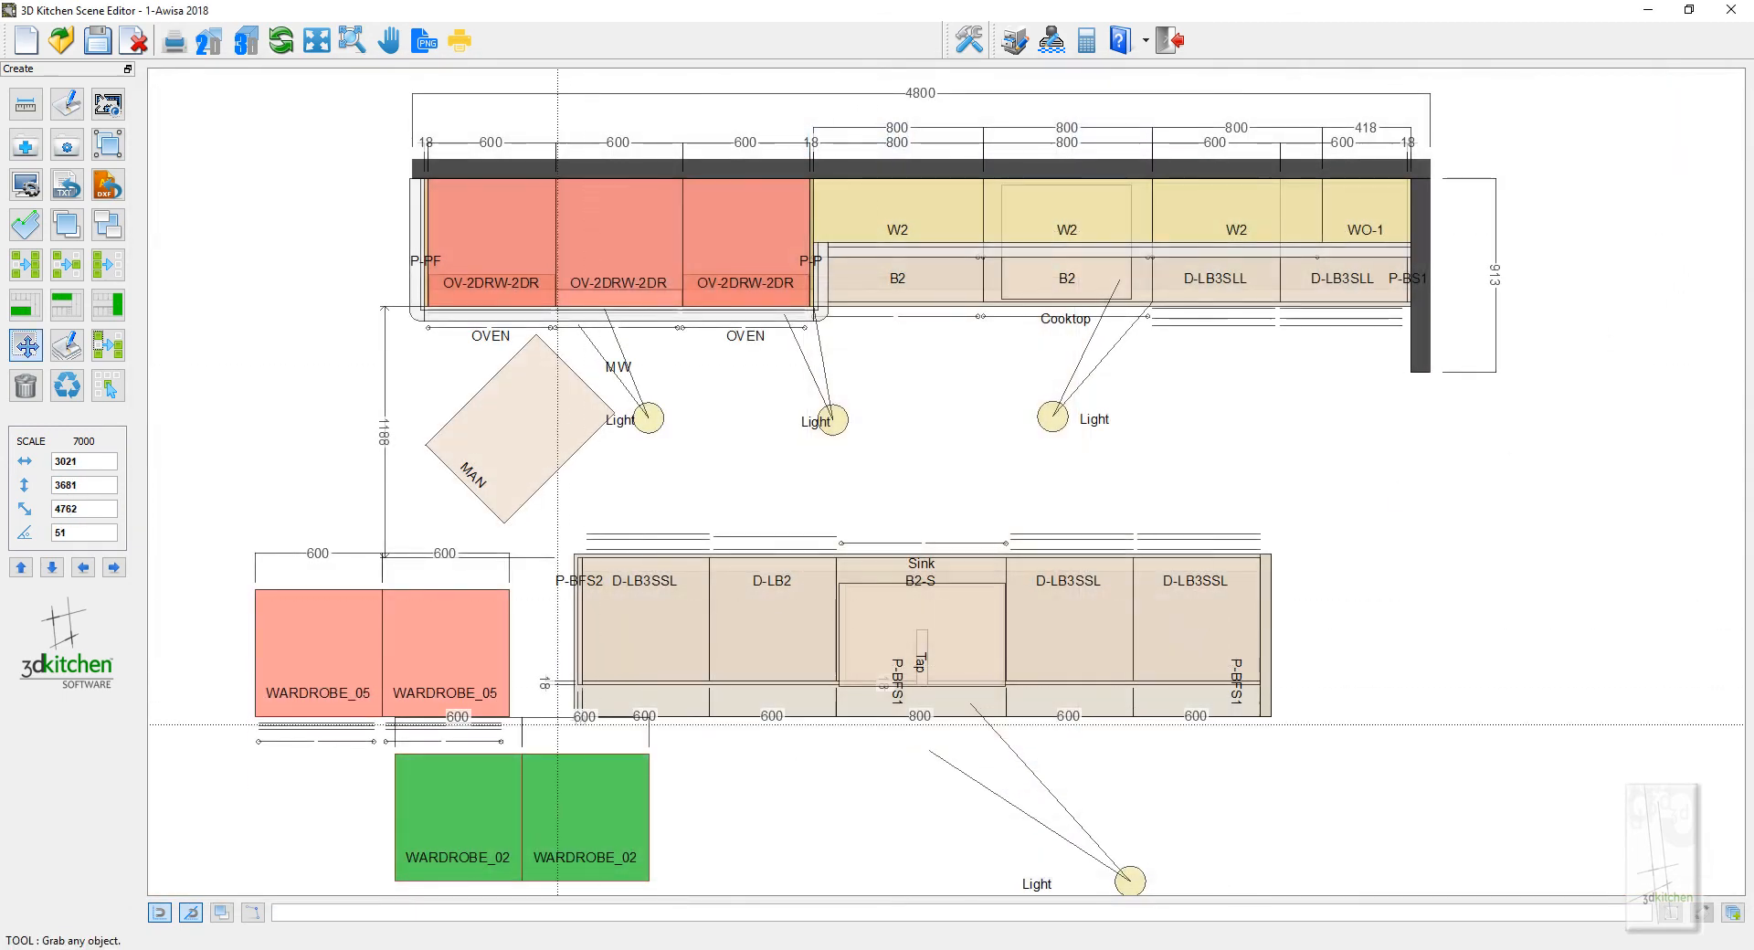
Enable 2D height dimensions at the left of the left WARDROBE_02 and the right of the right one, and check them in the rendered 2D view
{"action": "double_click", "coordinate": [466, 815]}
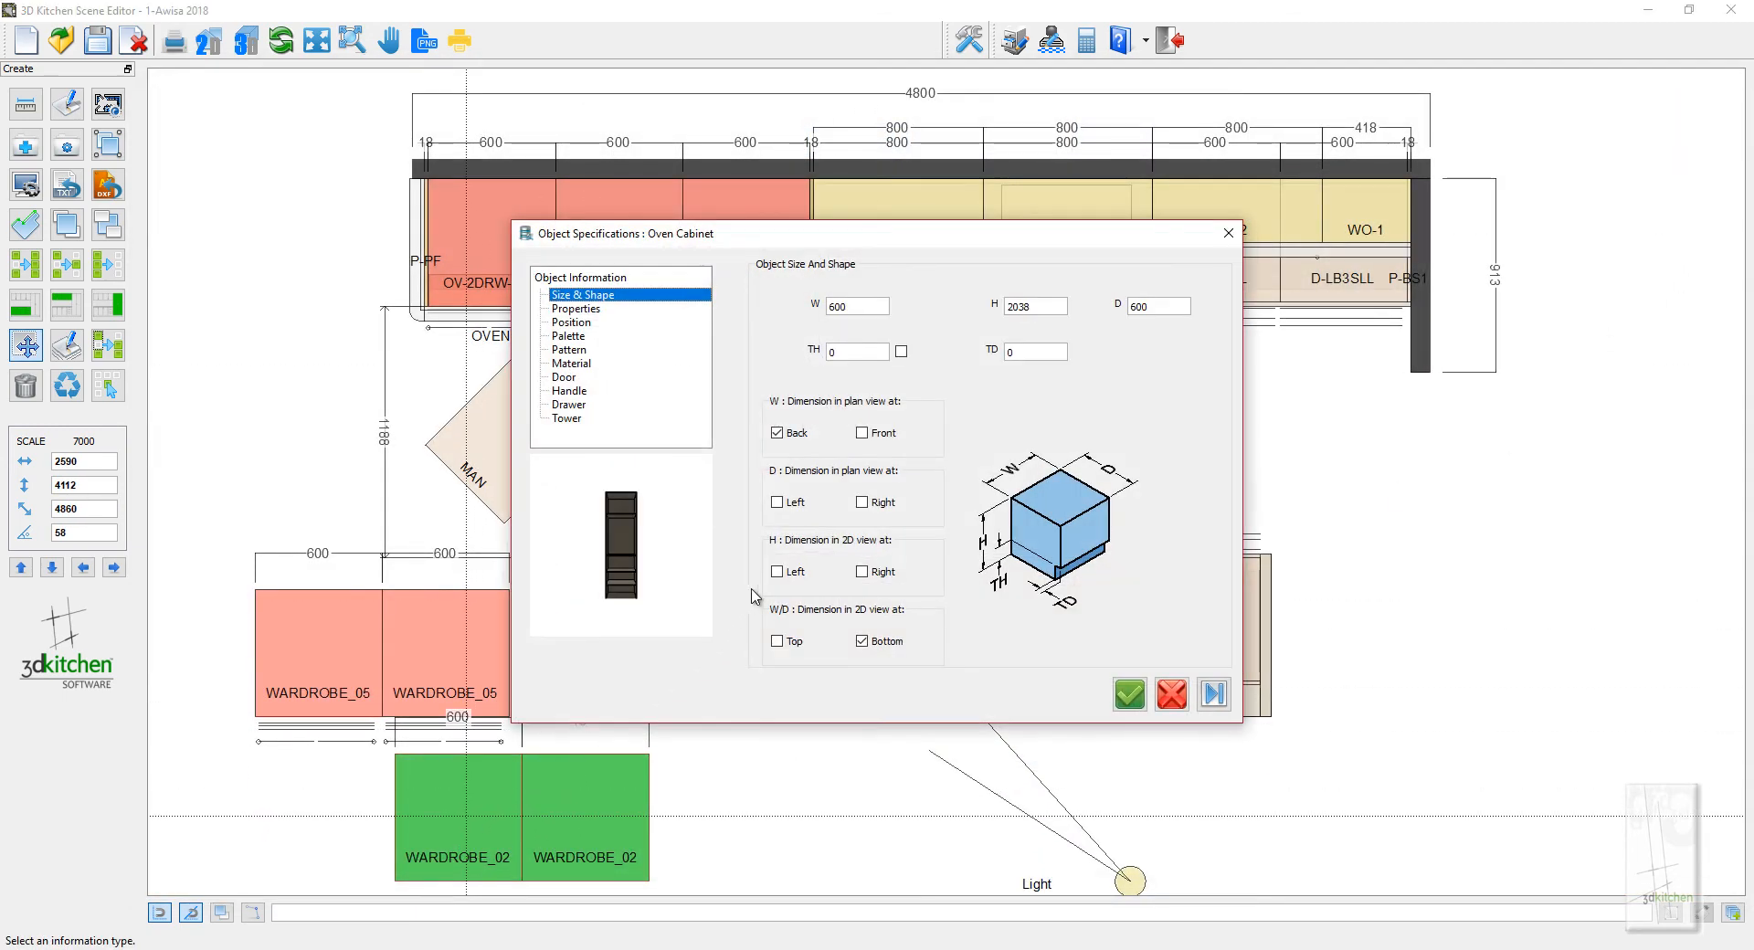
{"action": "left_click", "coordinate": [778, 572]}
{"action": "left_click", "coordinate": [1118, 694]}
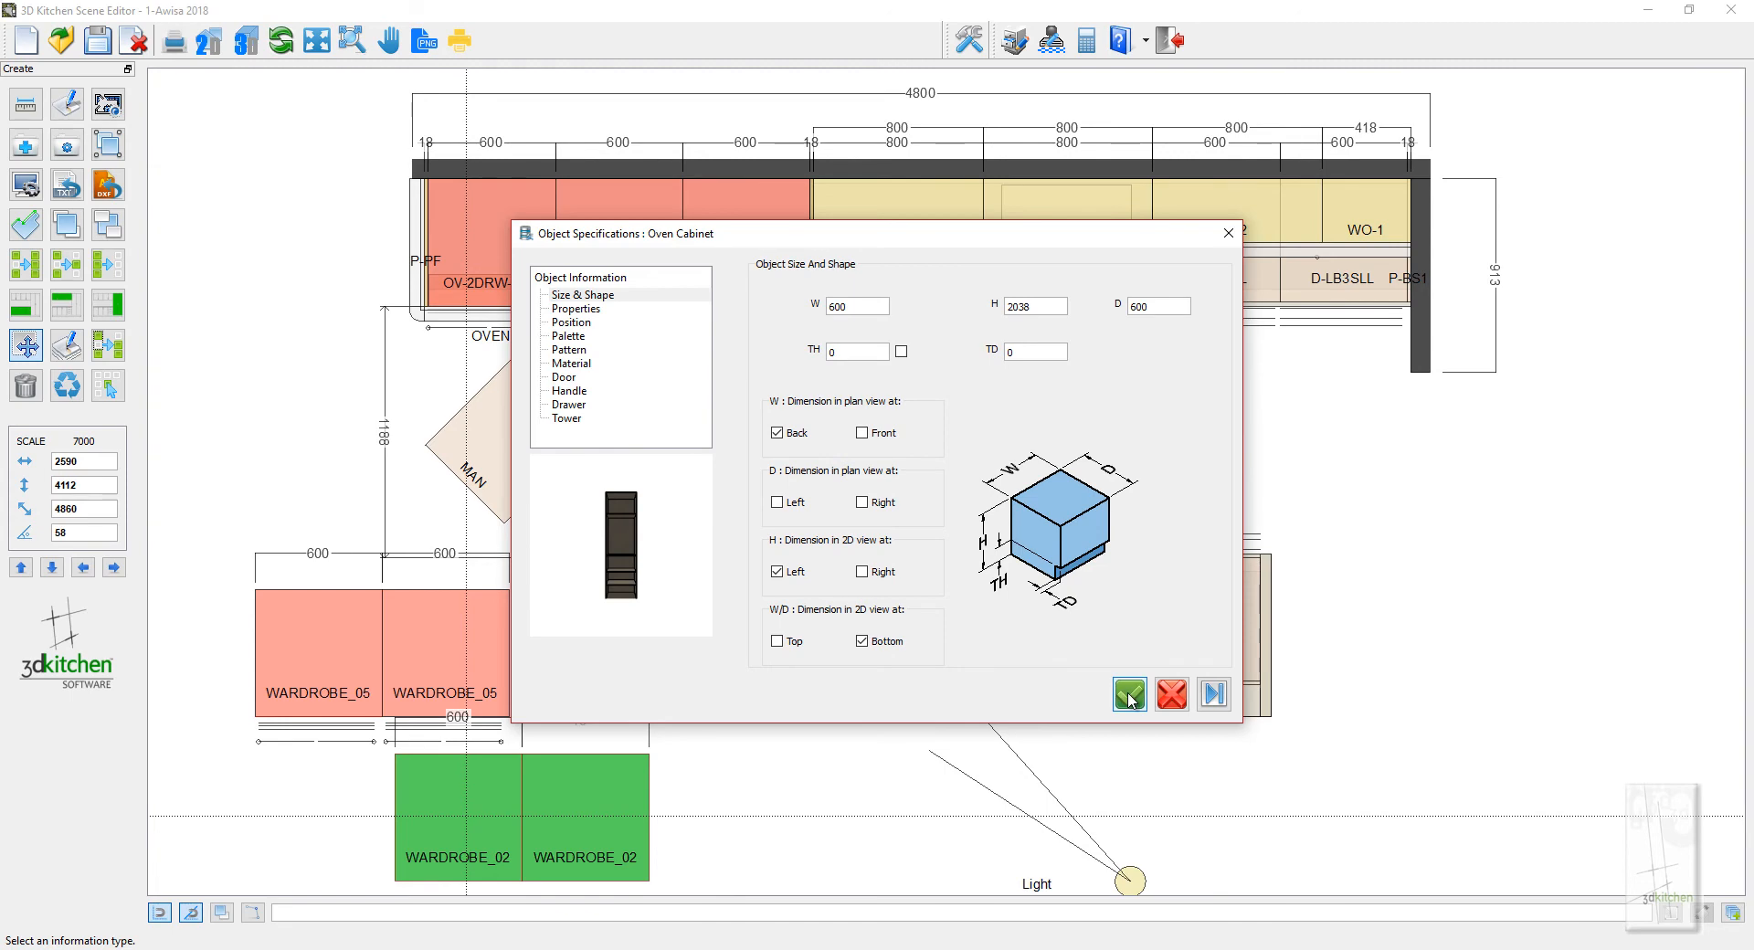
{"action": "double_click", "coordinate": [600, 827]}
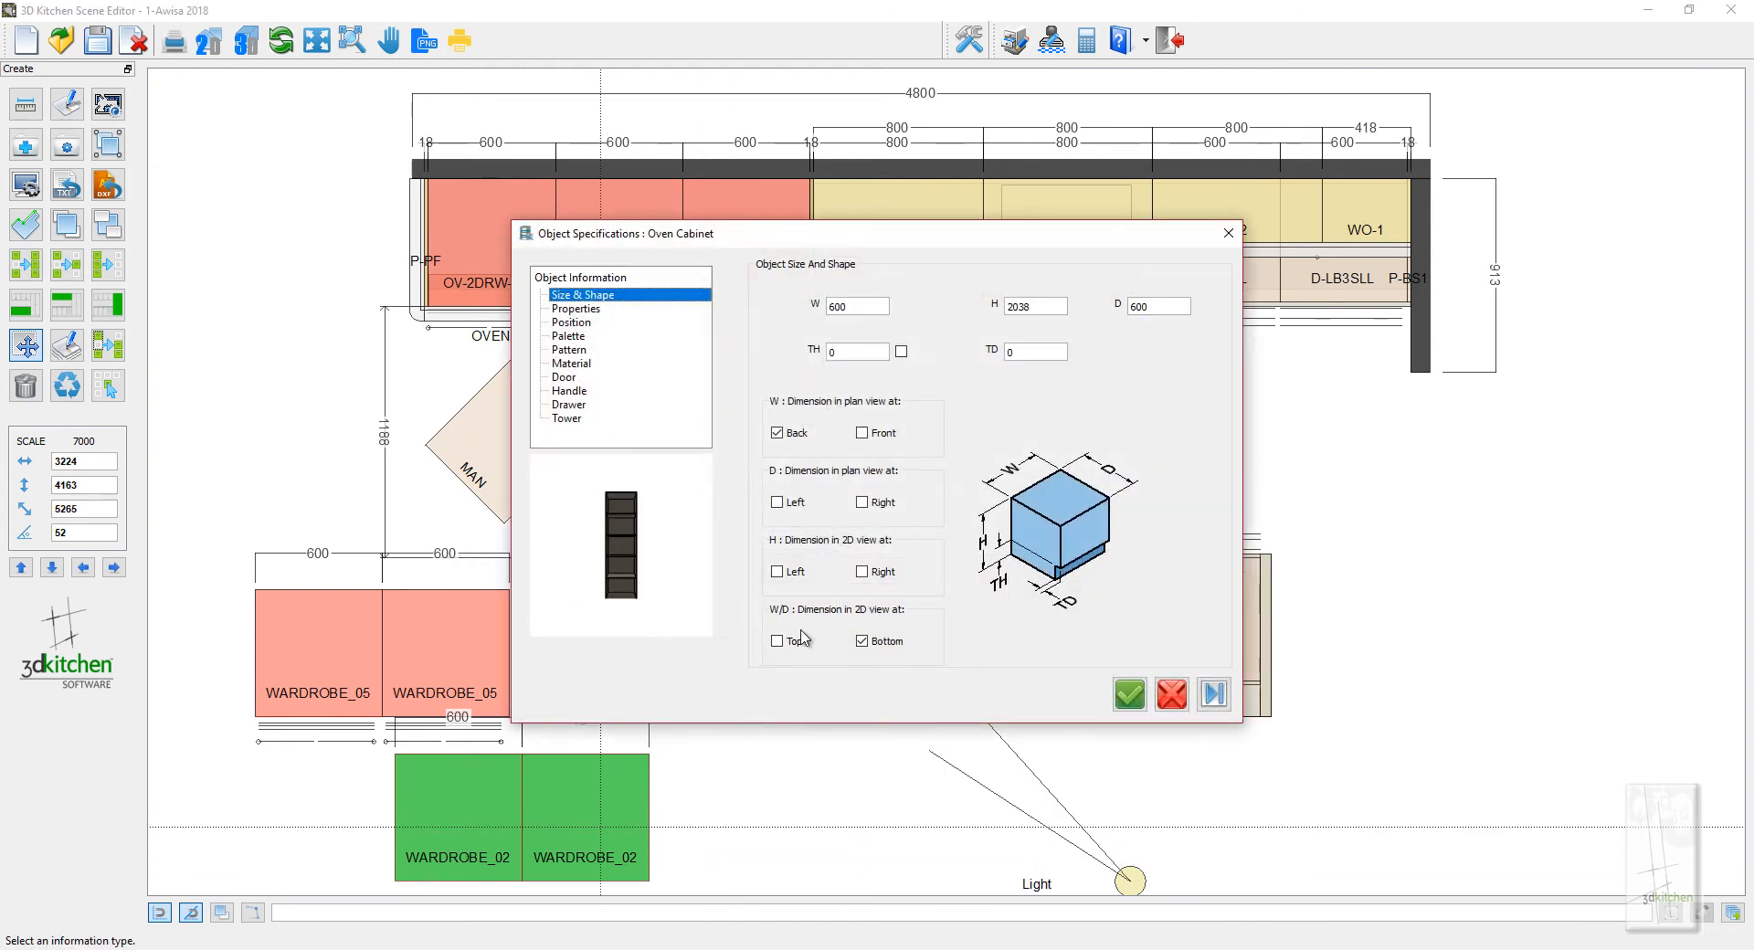
{"action": "left_click", "coordinate": [863, 572]}
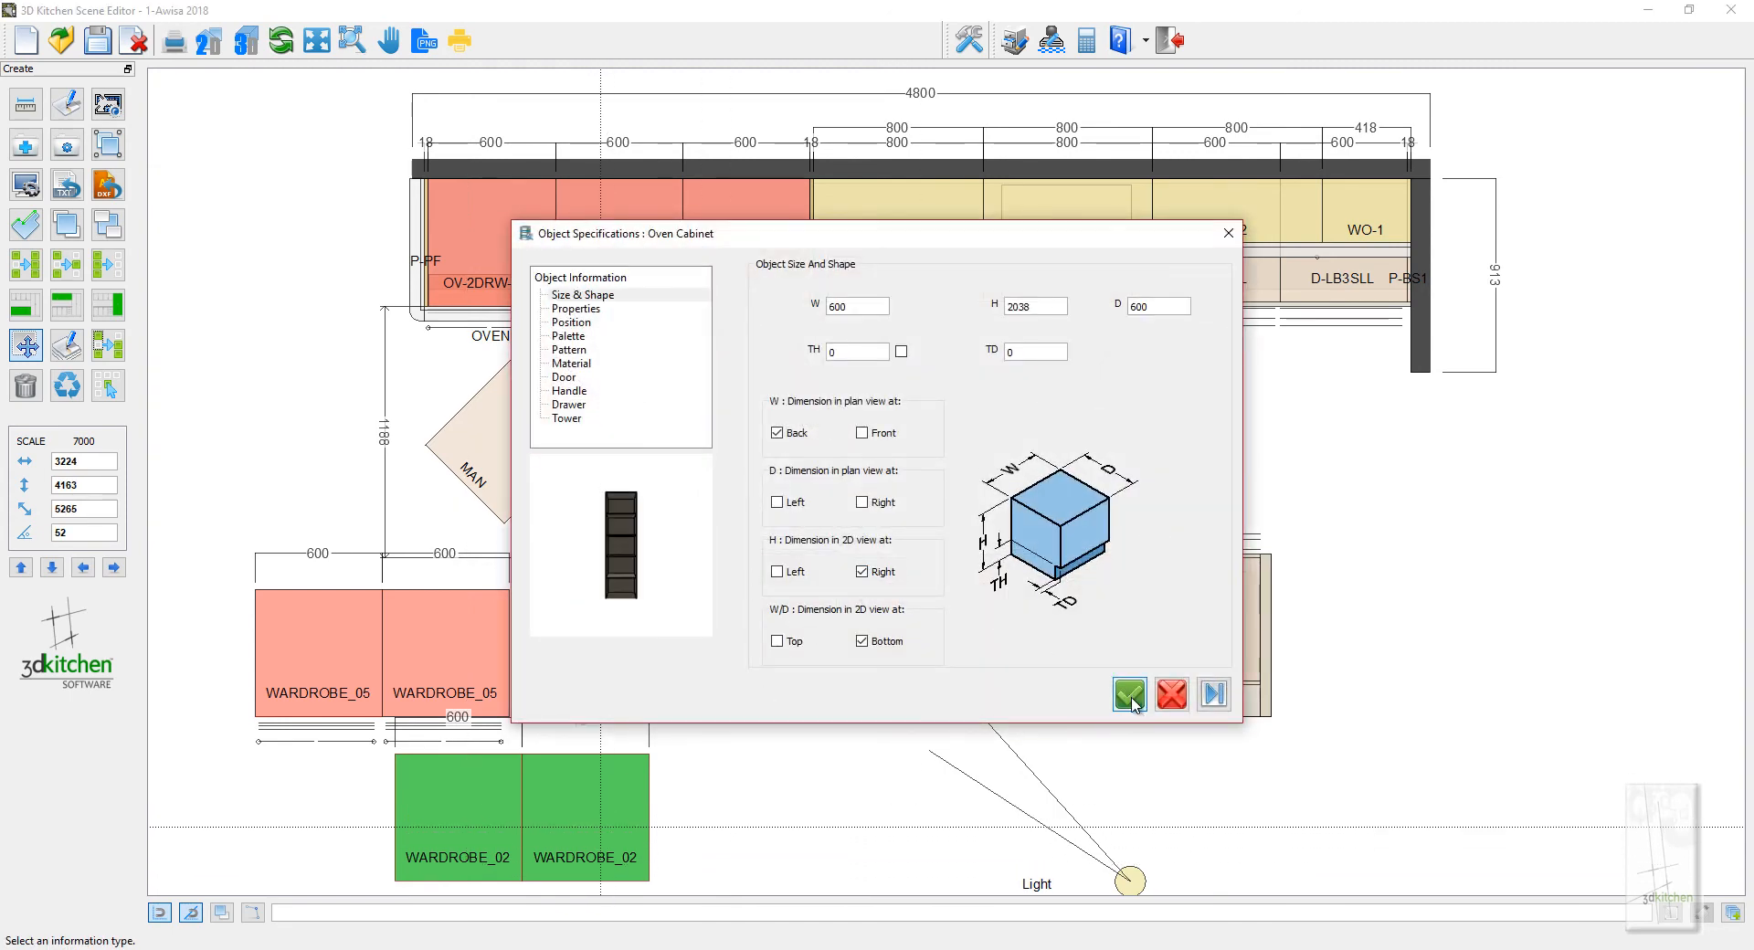
{"action": "left_click", "coordinate": [1130, 696]}
{"action": "left_click", "coordinate": [209, 40]}
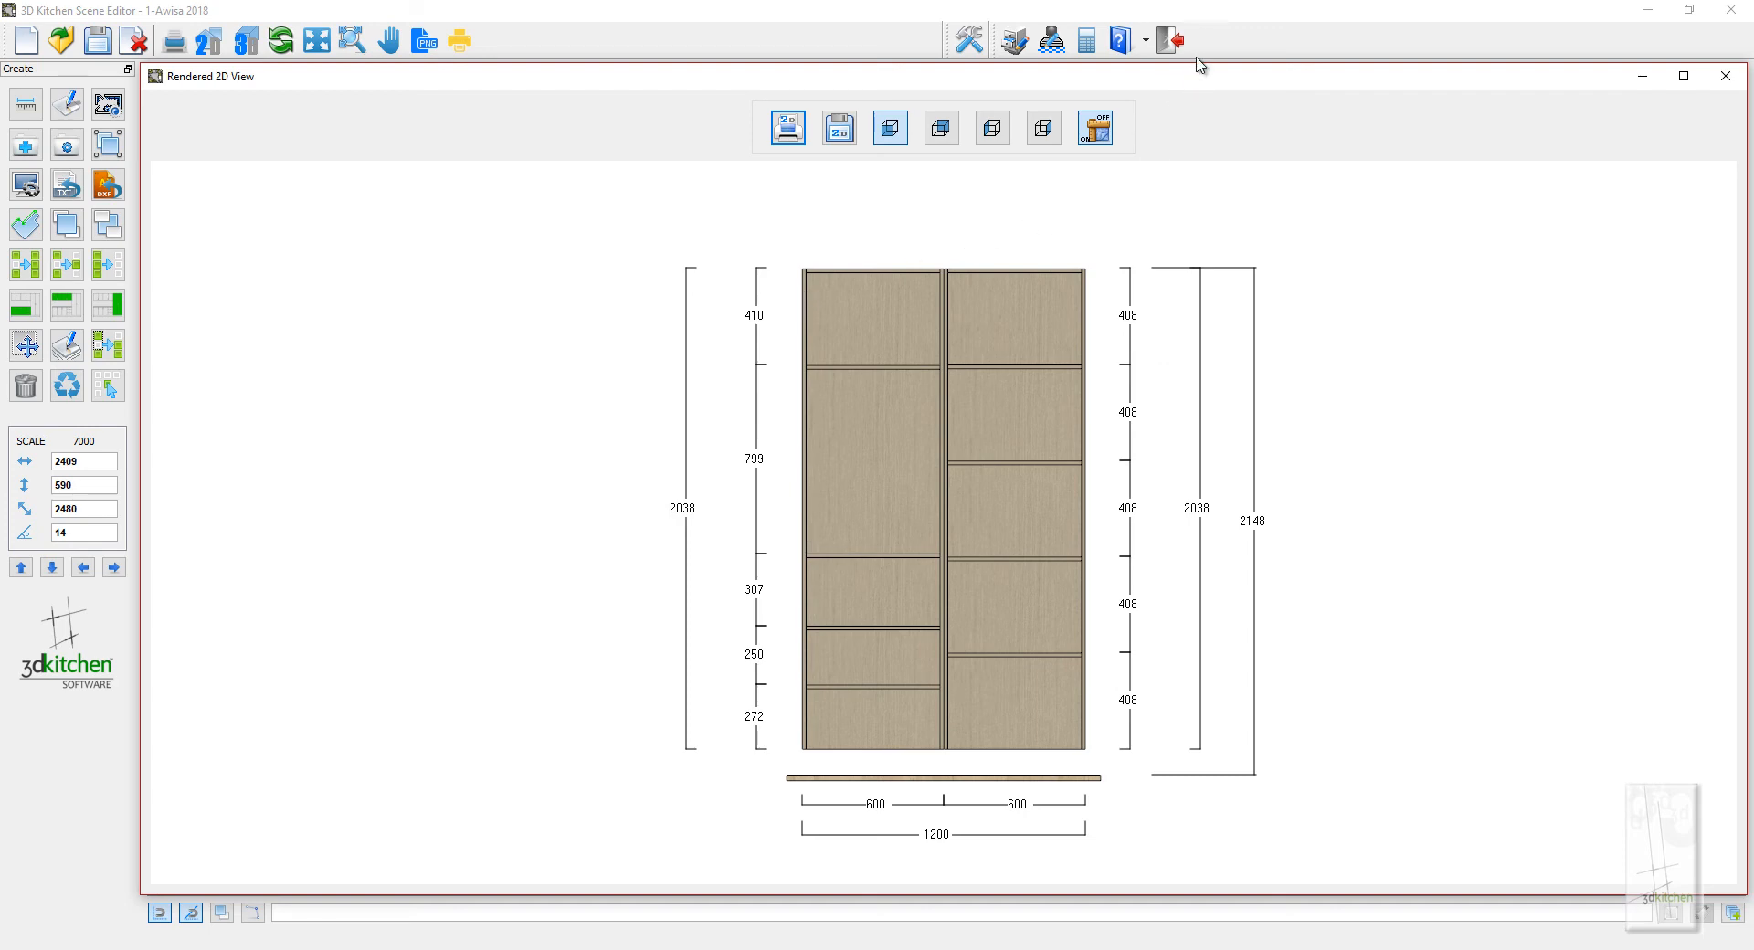
{"action": "left_click", "coordinate": [1170, 41]}
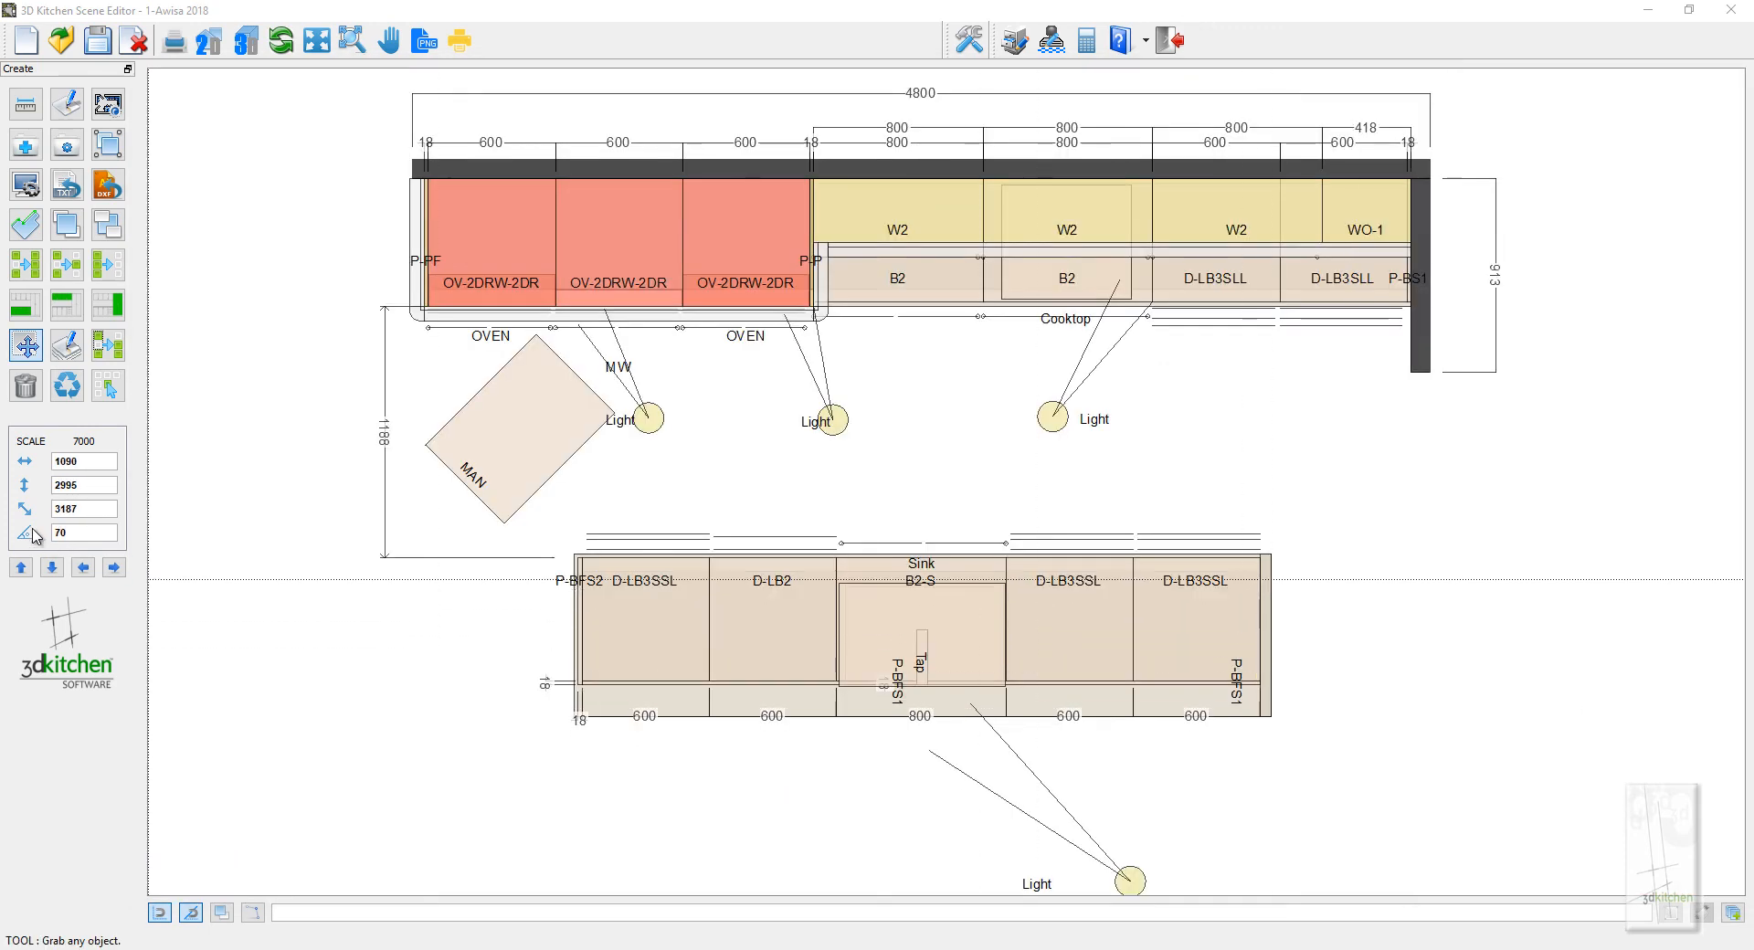
Select the whole back-wall kitchen run, examine its dimensions in the maximized rendered 2D view, and return to the plan
{"action": "left_click", "coordinate": [113, 352]}
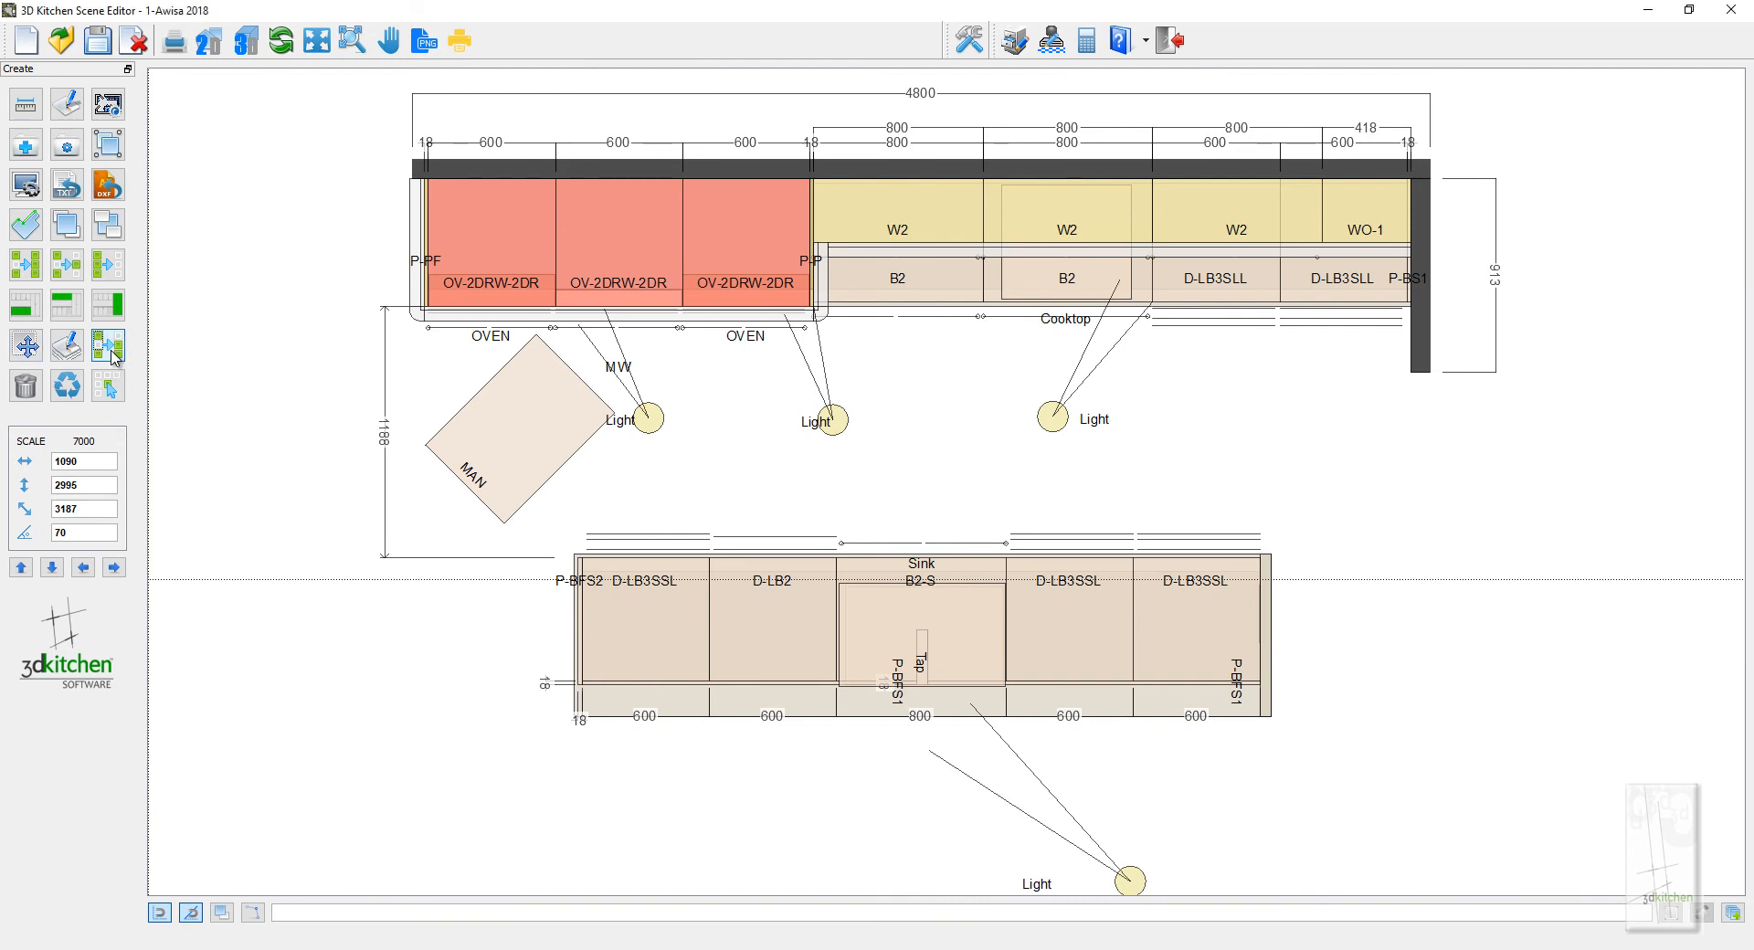
{"action": "left_click_drag", "start_coordinate": [406, 140], "coordinate": [1459, 333]}
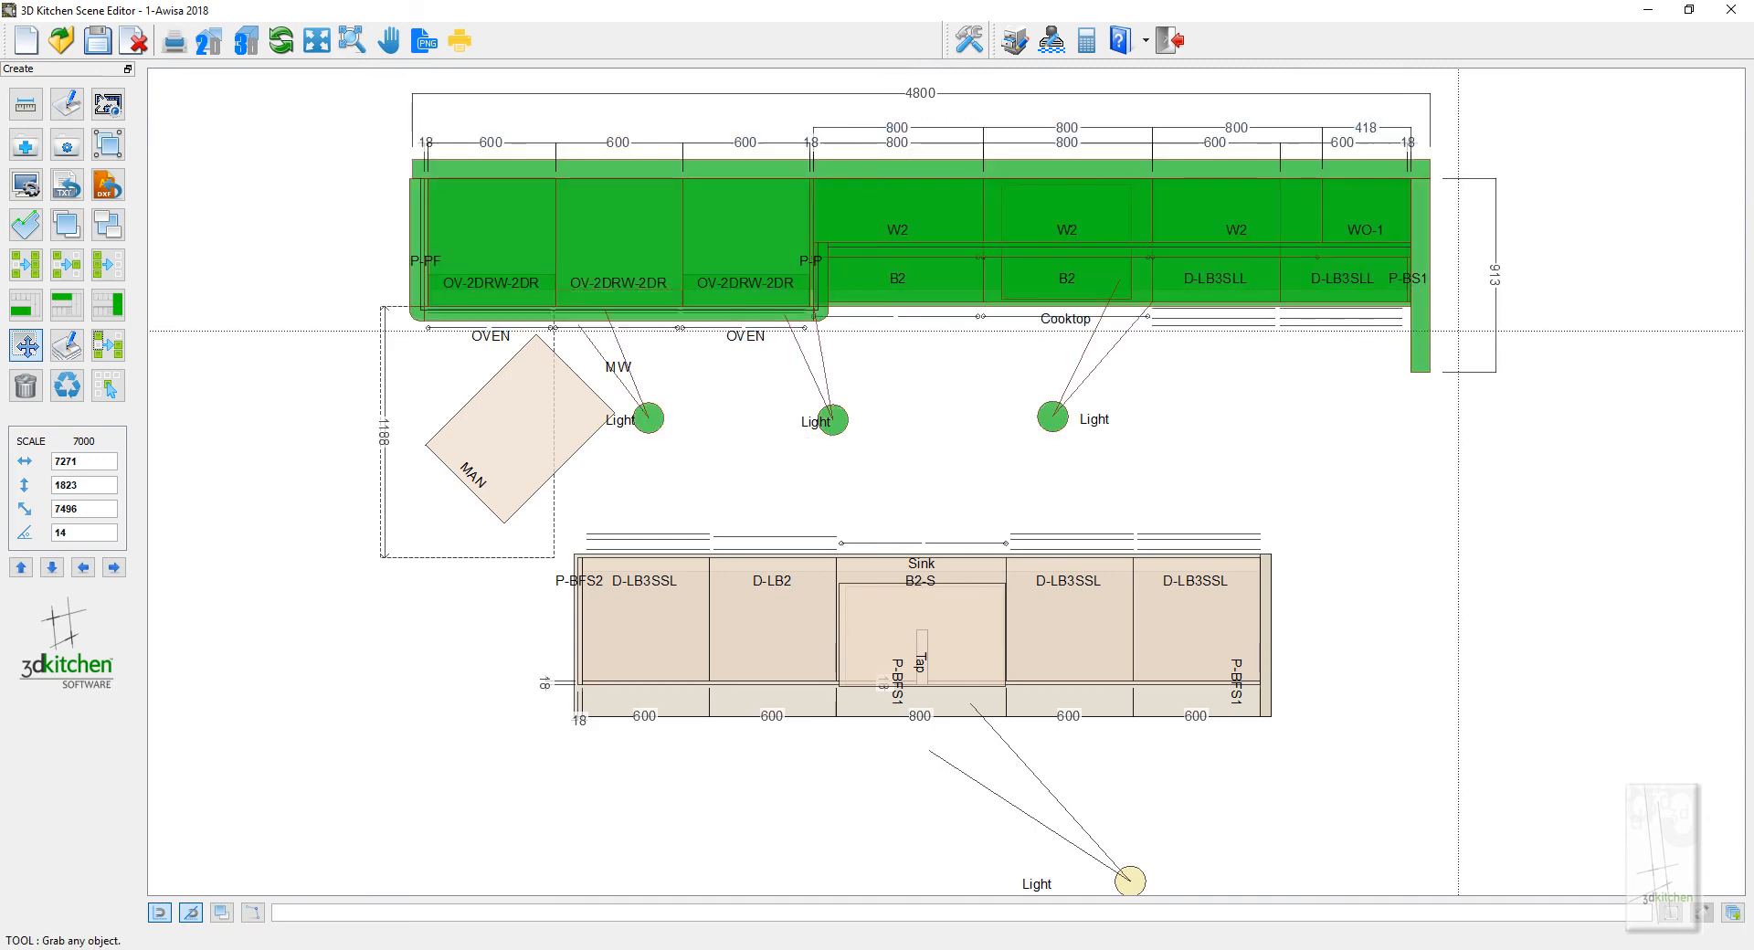
{"action": "left_click", "coordinate": [209, 42]}
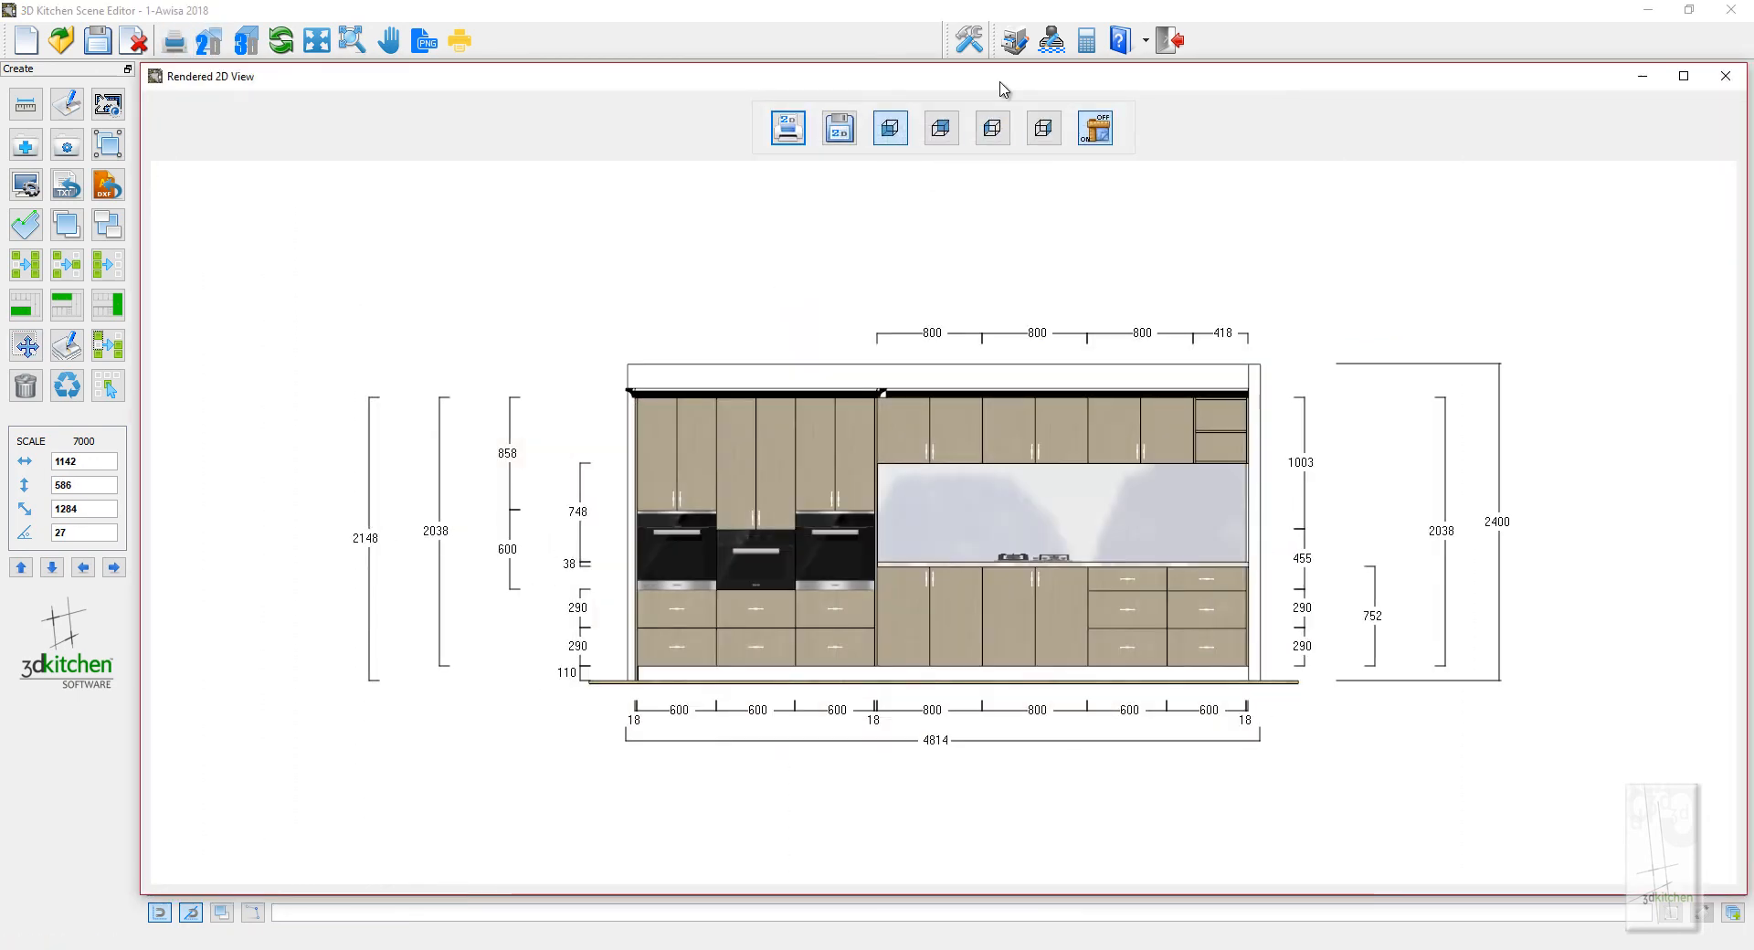
{"action": "double_click", "coordinate": [1001, 84]}
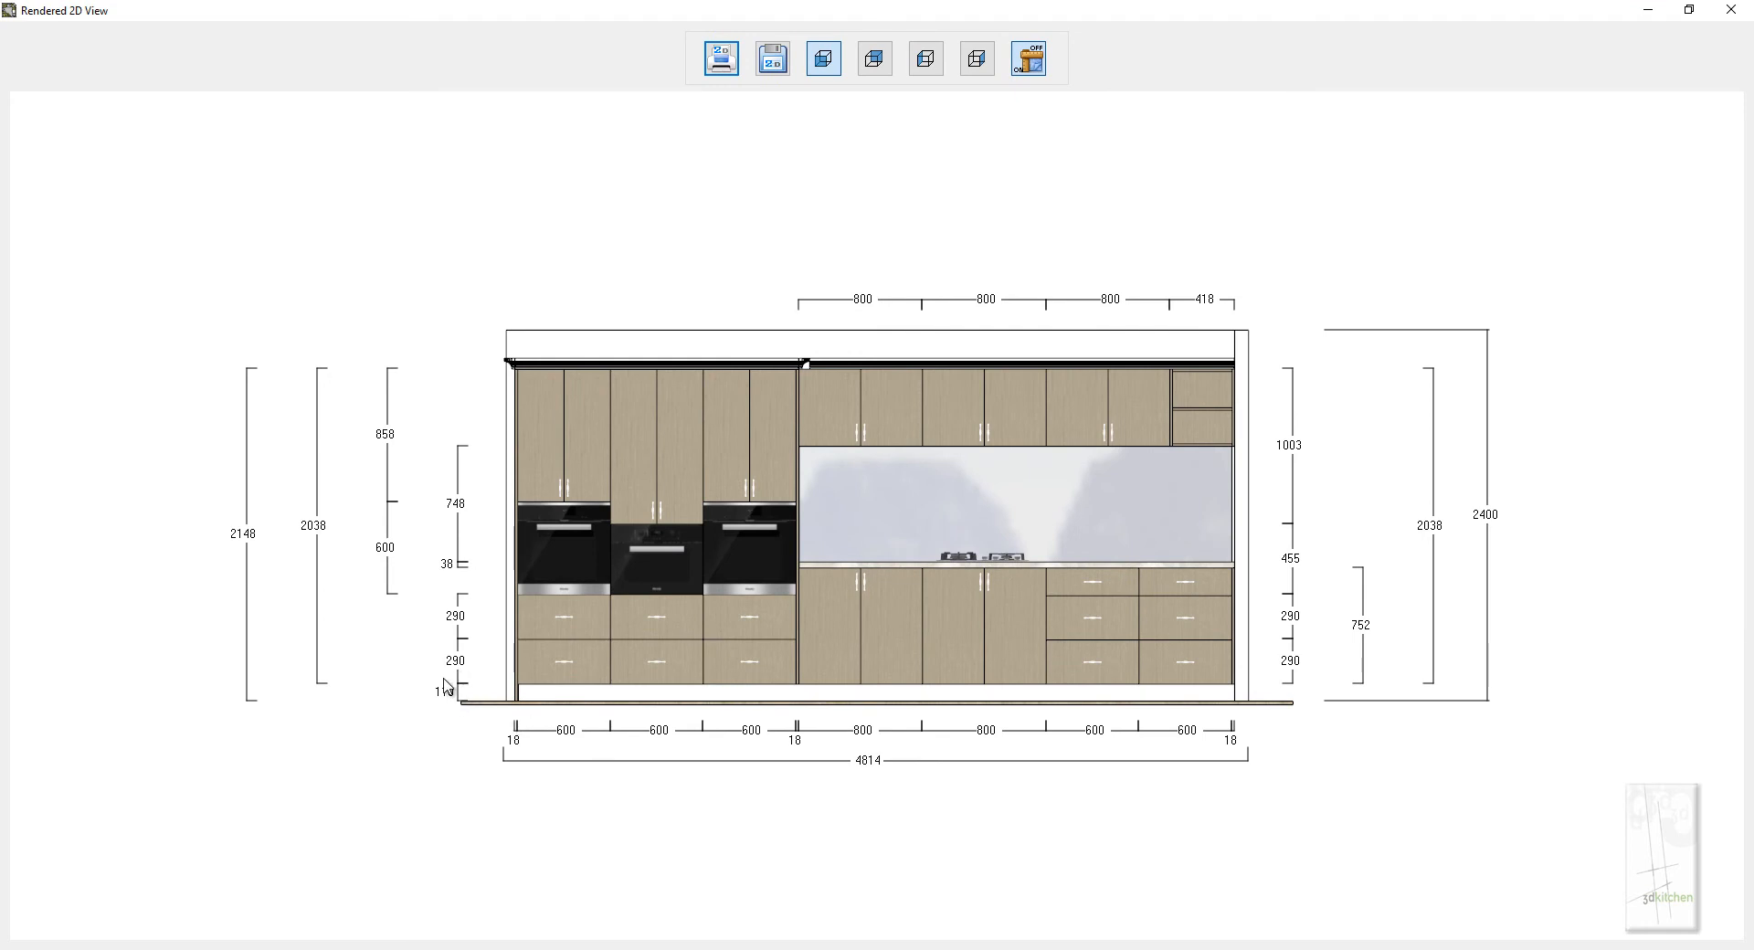
{"action": "scroll", "coordinate": [1141, 718], "scroll_direction": "up", "scroll_amount": 3}
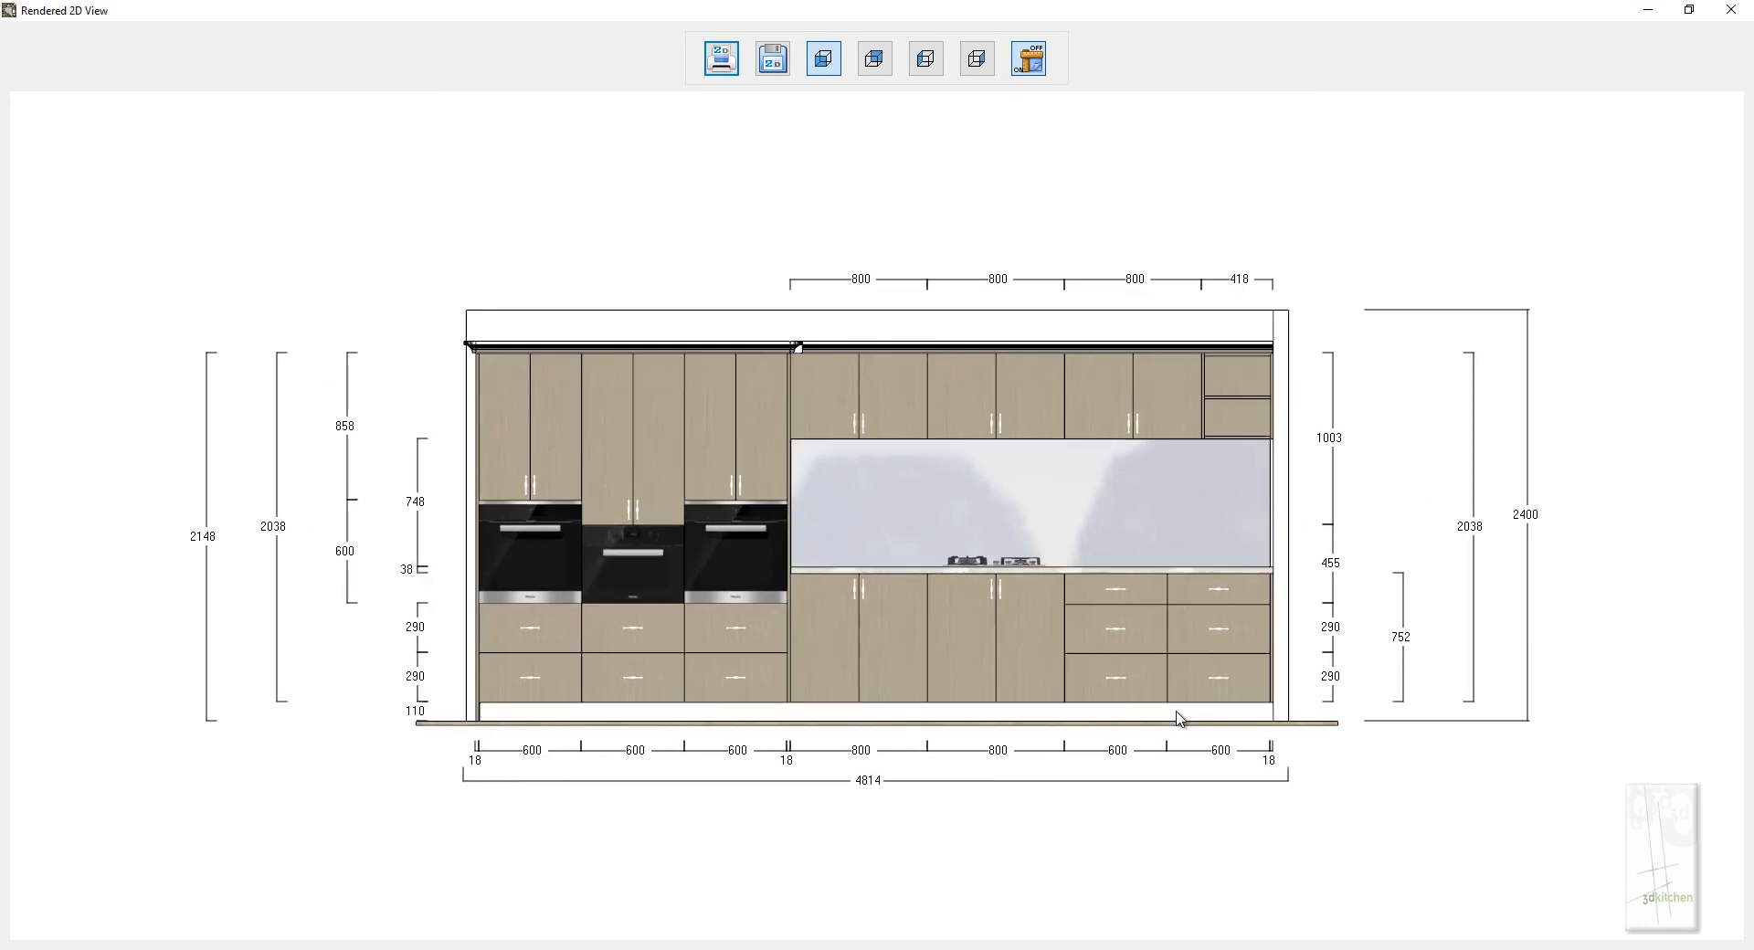
{"action": "scroll", "coordinate": [1177, 718], "scroll_direction": "down", "scroll_amount": 1}
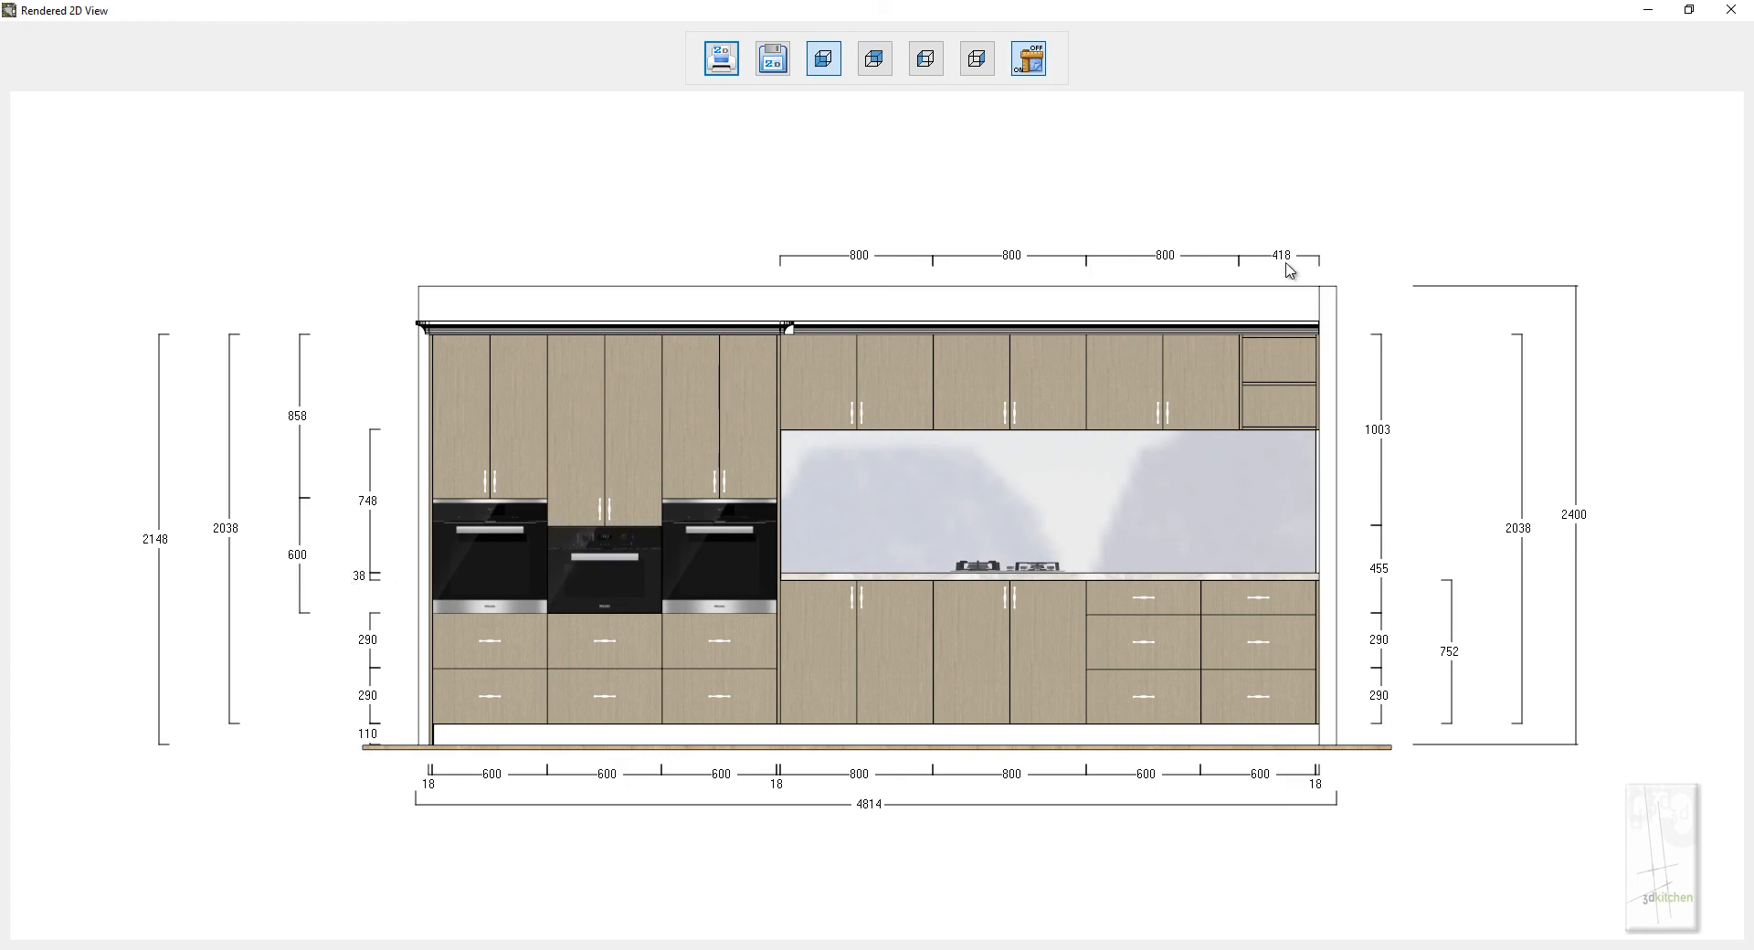
{"action": "key", "text": "Escape"}
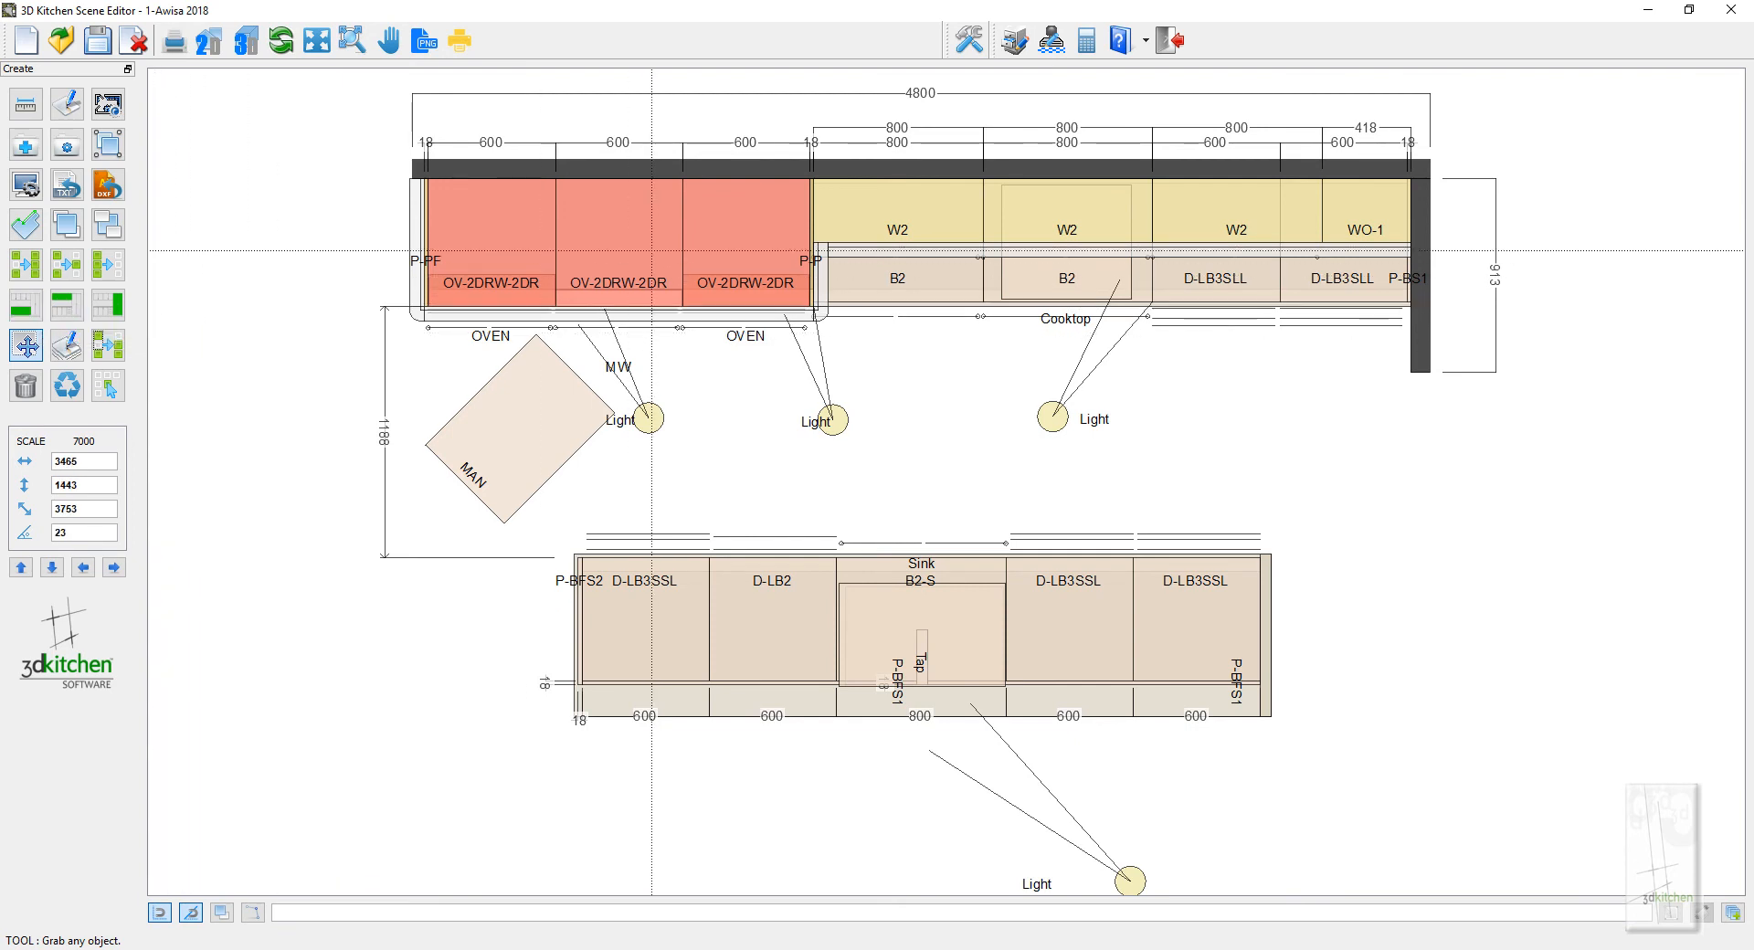
Select all base cabinets and apply a cabinets height adjustment of 650 and a depth adjustment of 450
{"action": "left_click", "coordinate": [27, 307]}
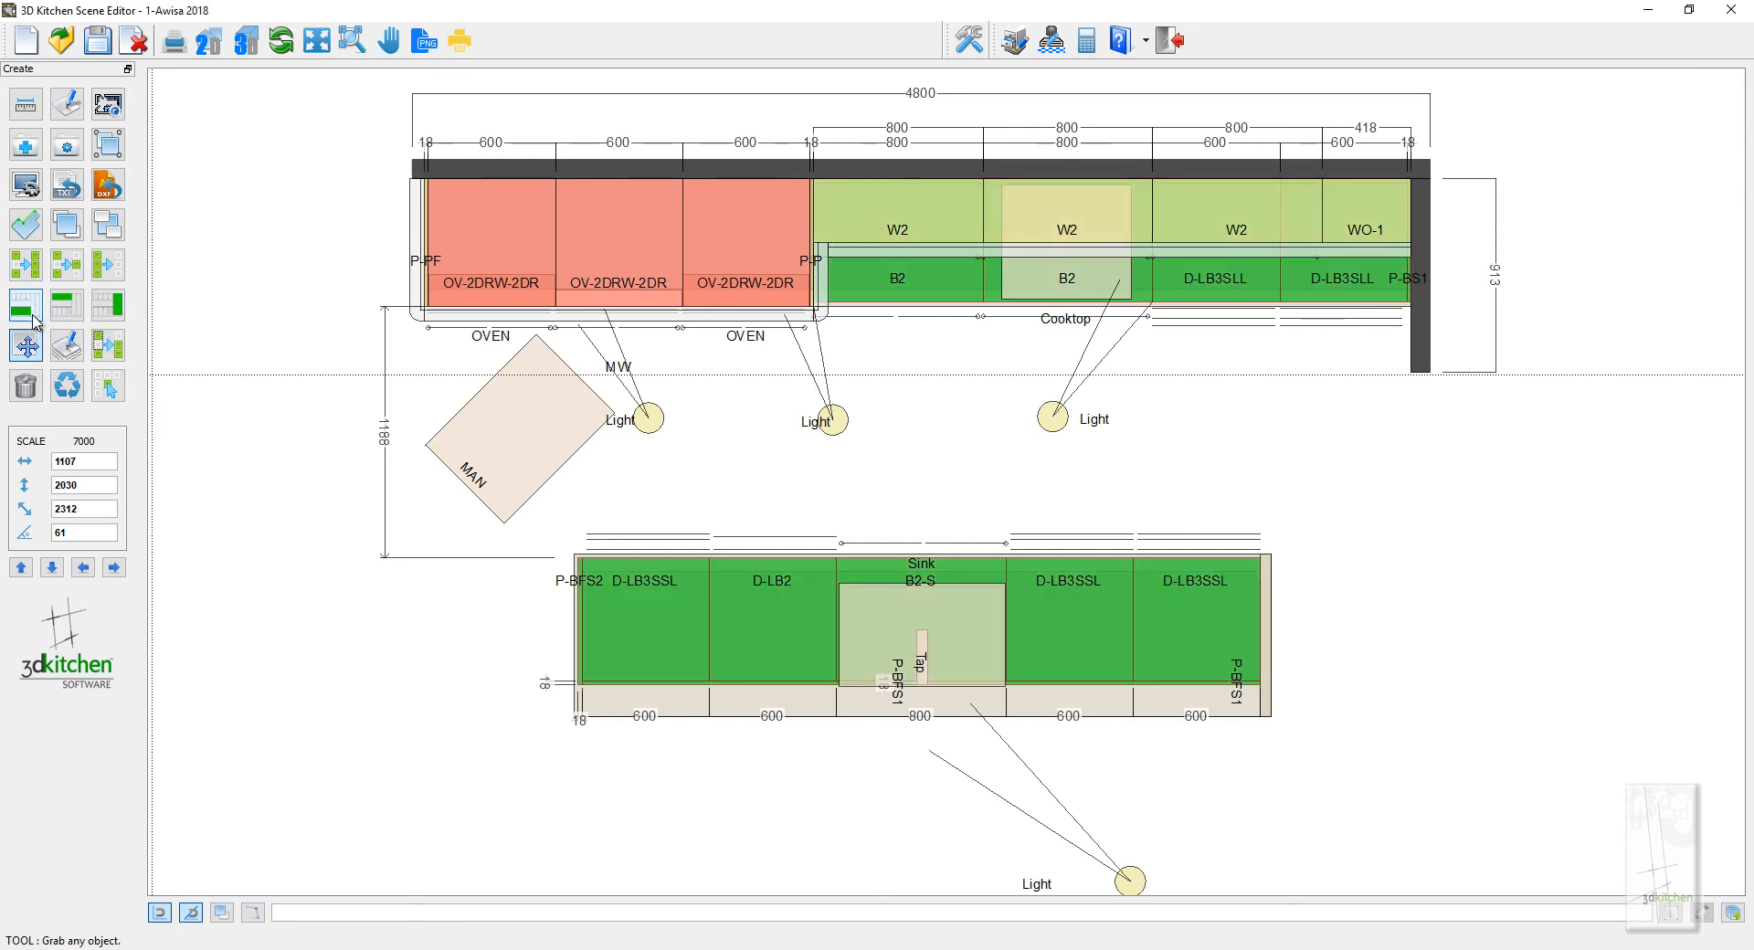
{"action": "left_click", "coordinate": [78, 356]}
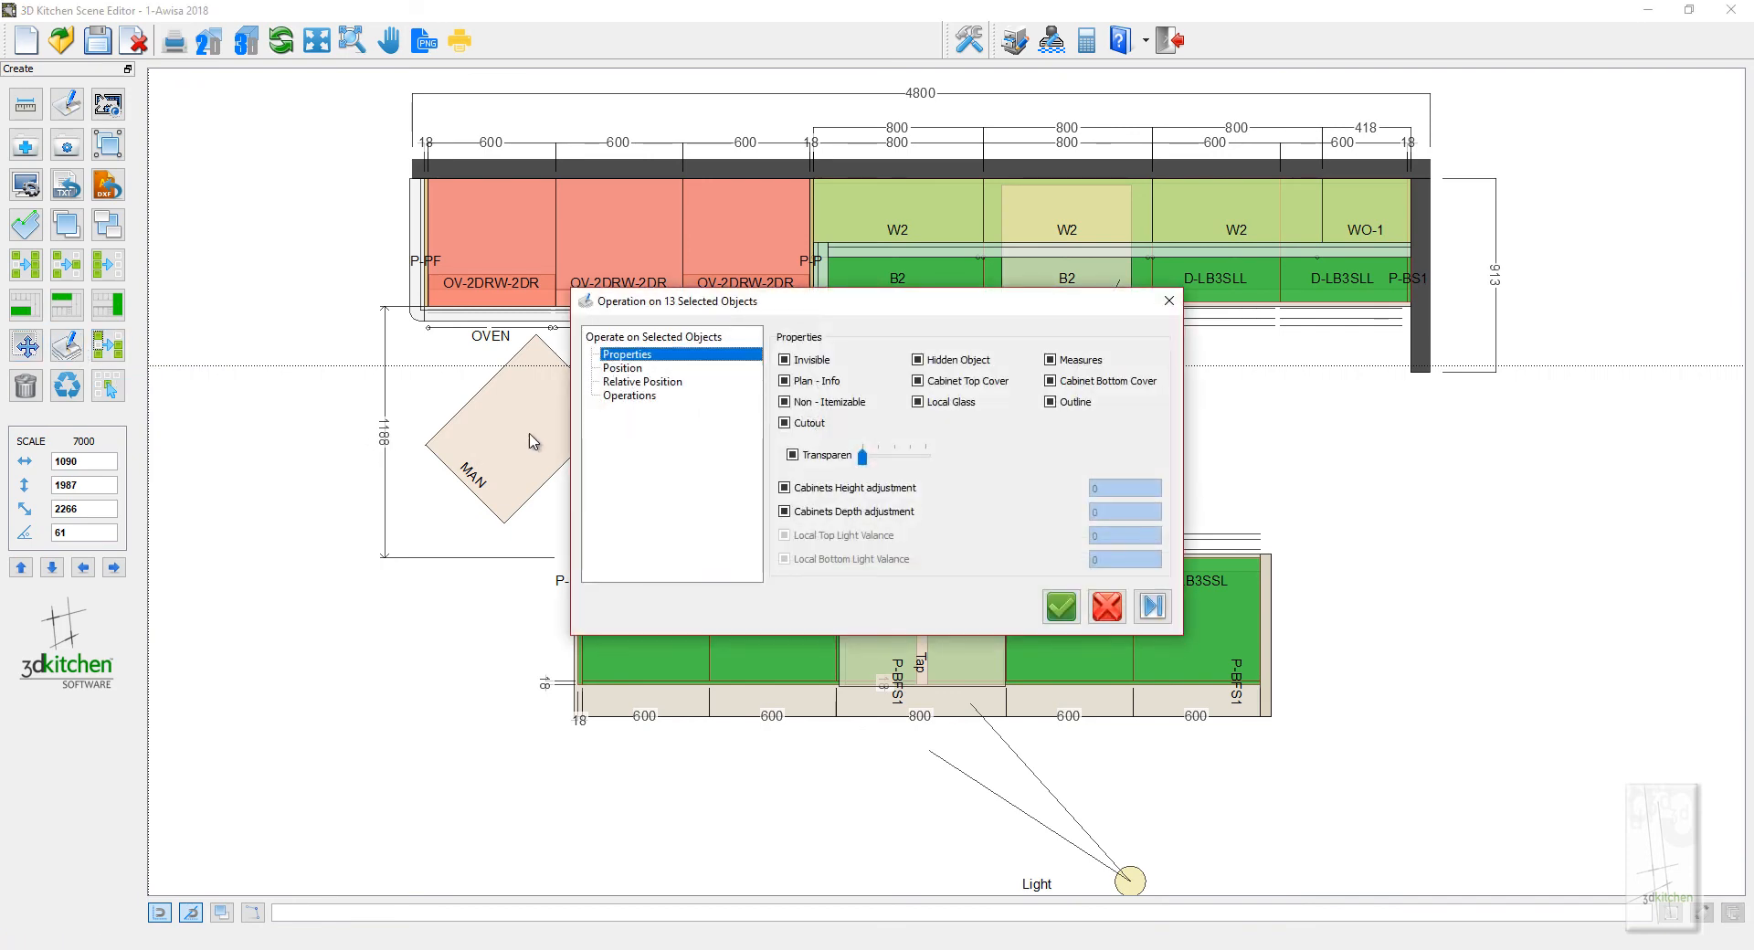
{"action": "left_click", "coordinate": [784, 487]}
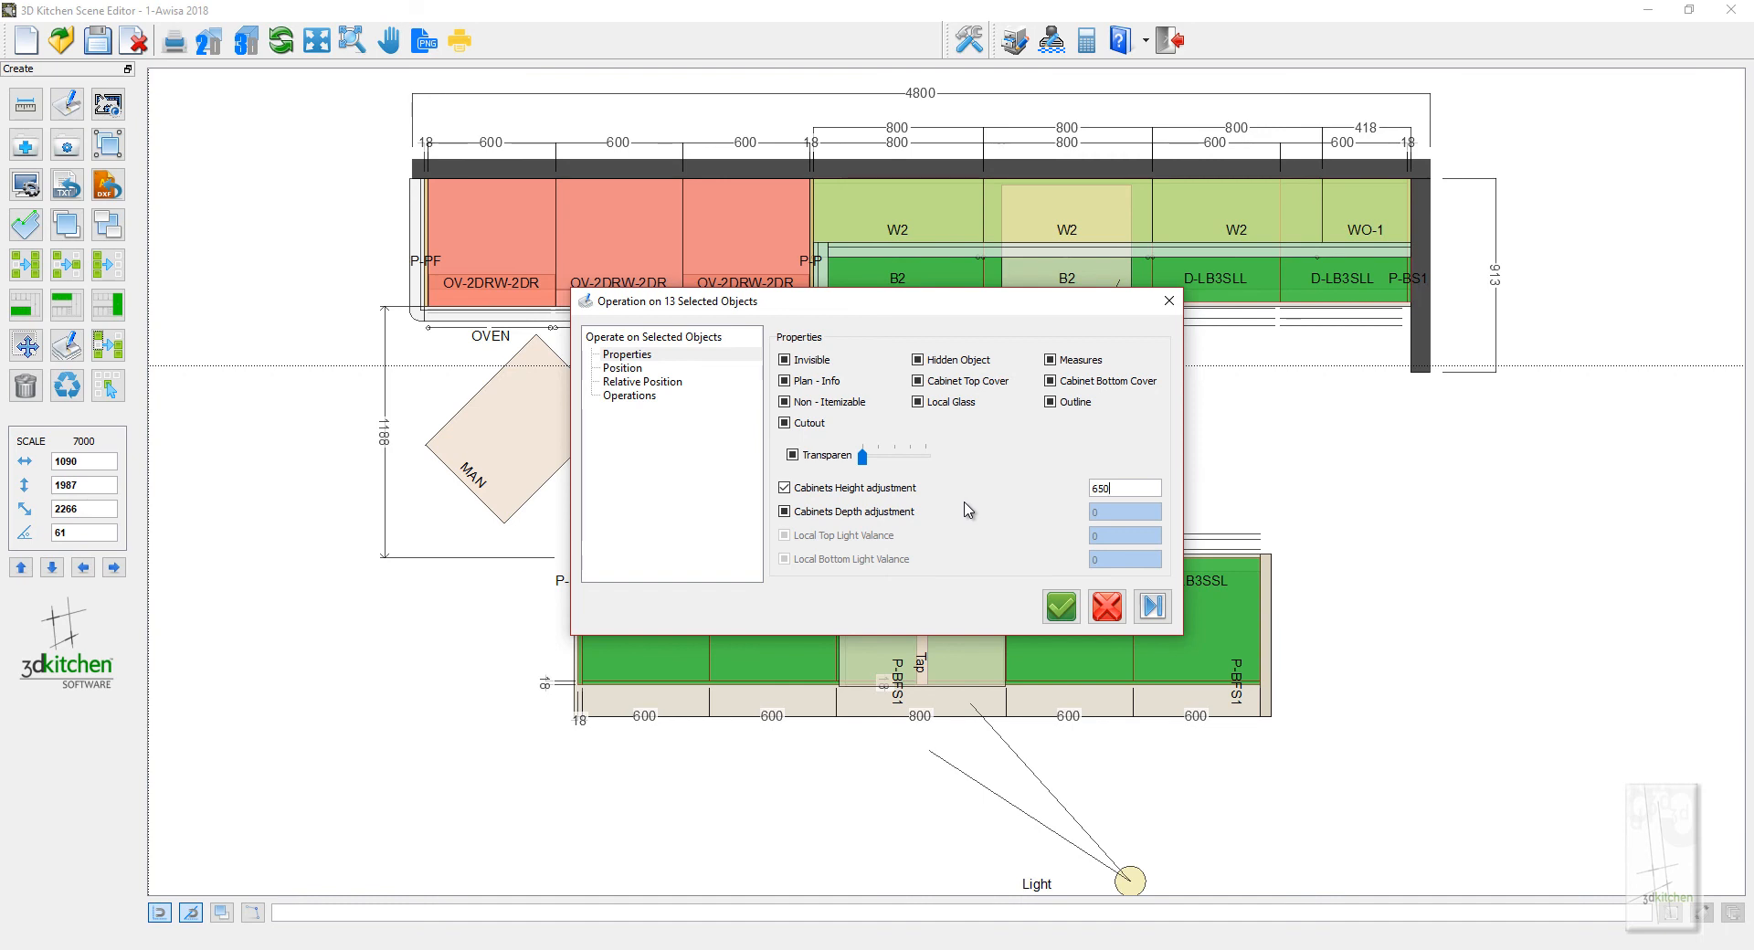
{"action": "left_click", "coordinate": [783, 512]}
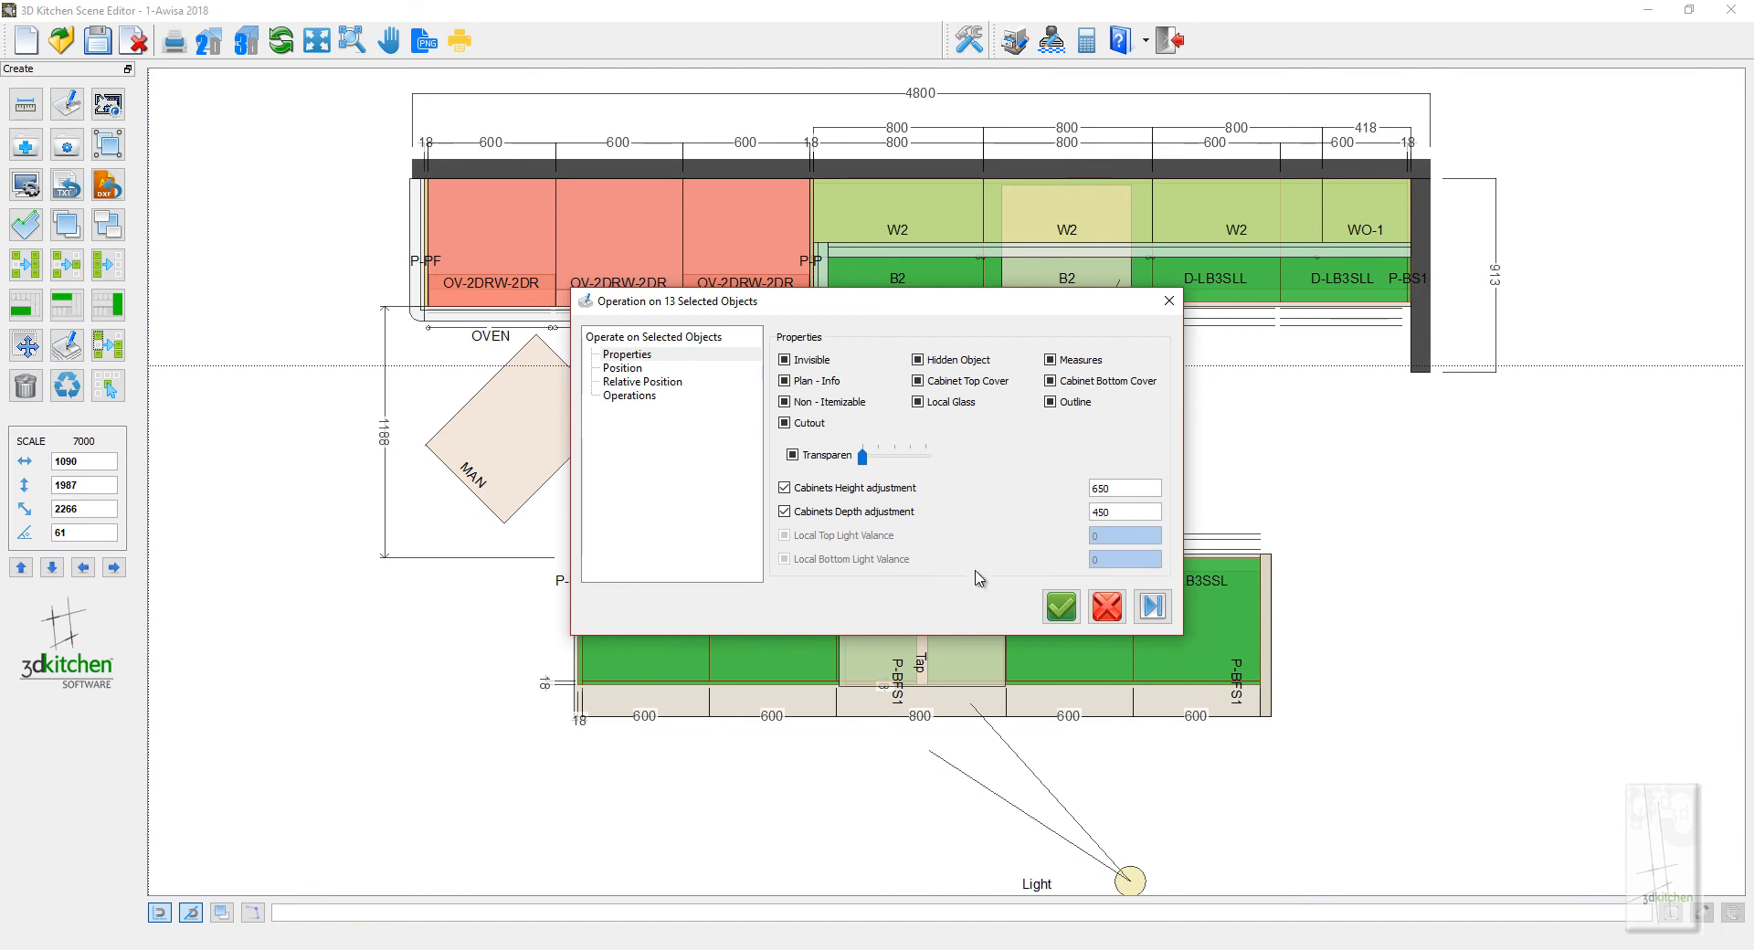
{"action": "left_click", "coordinate": [1156, 609]}
{"action": "left_click", "coordinate": [1058, 606]}
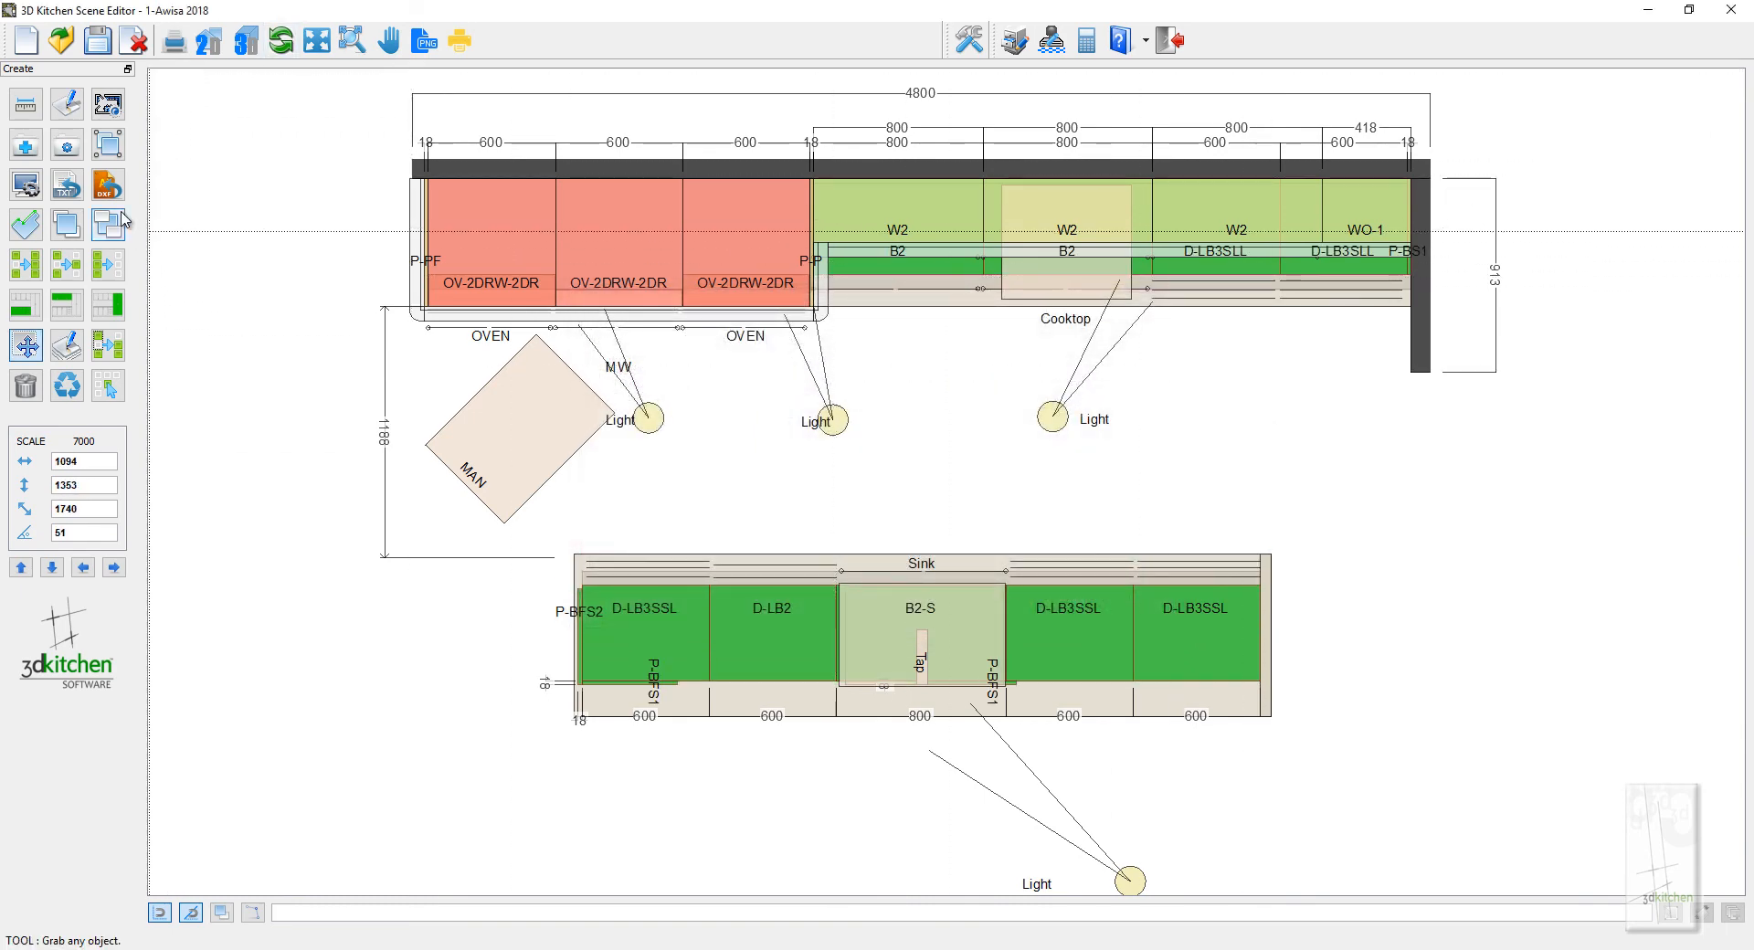
Clear the base cabinet selection, examine the adjusted base cabinets in the rendered 3D view from several angles, and return to the plan
{"action": "left_click", "coordinate": [109, 266]}
{"action": "left_click", "coordinate": [245, 40]}
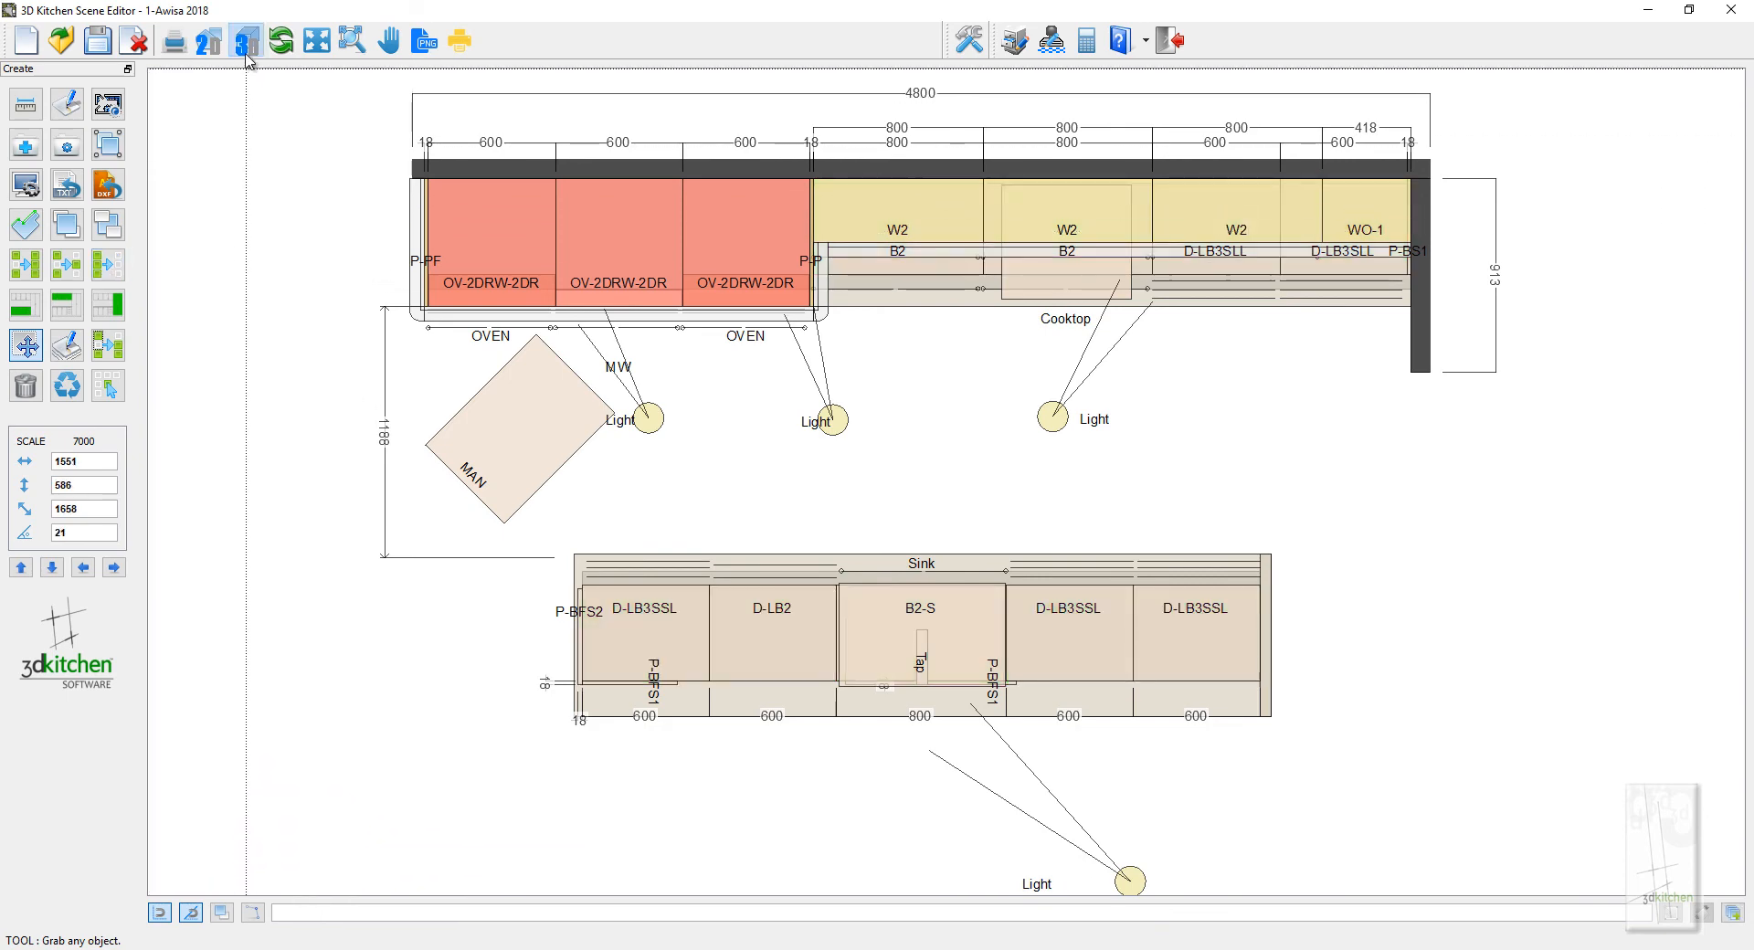
{"action": "scroll", "coordinate": [1298, 549], "scroll_direction": "up", "scroll_amount": 4}
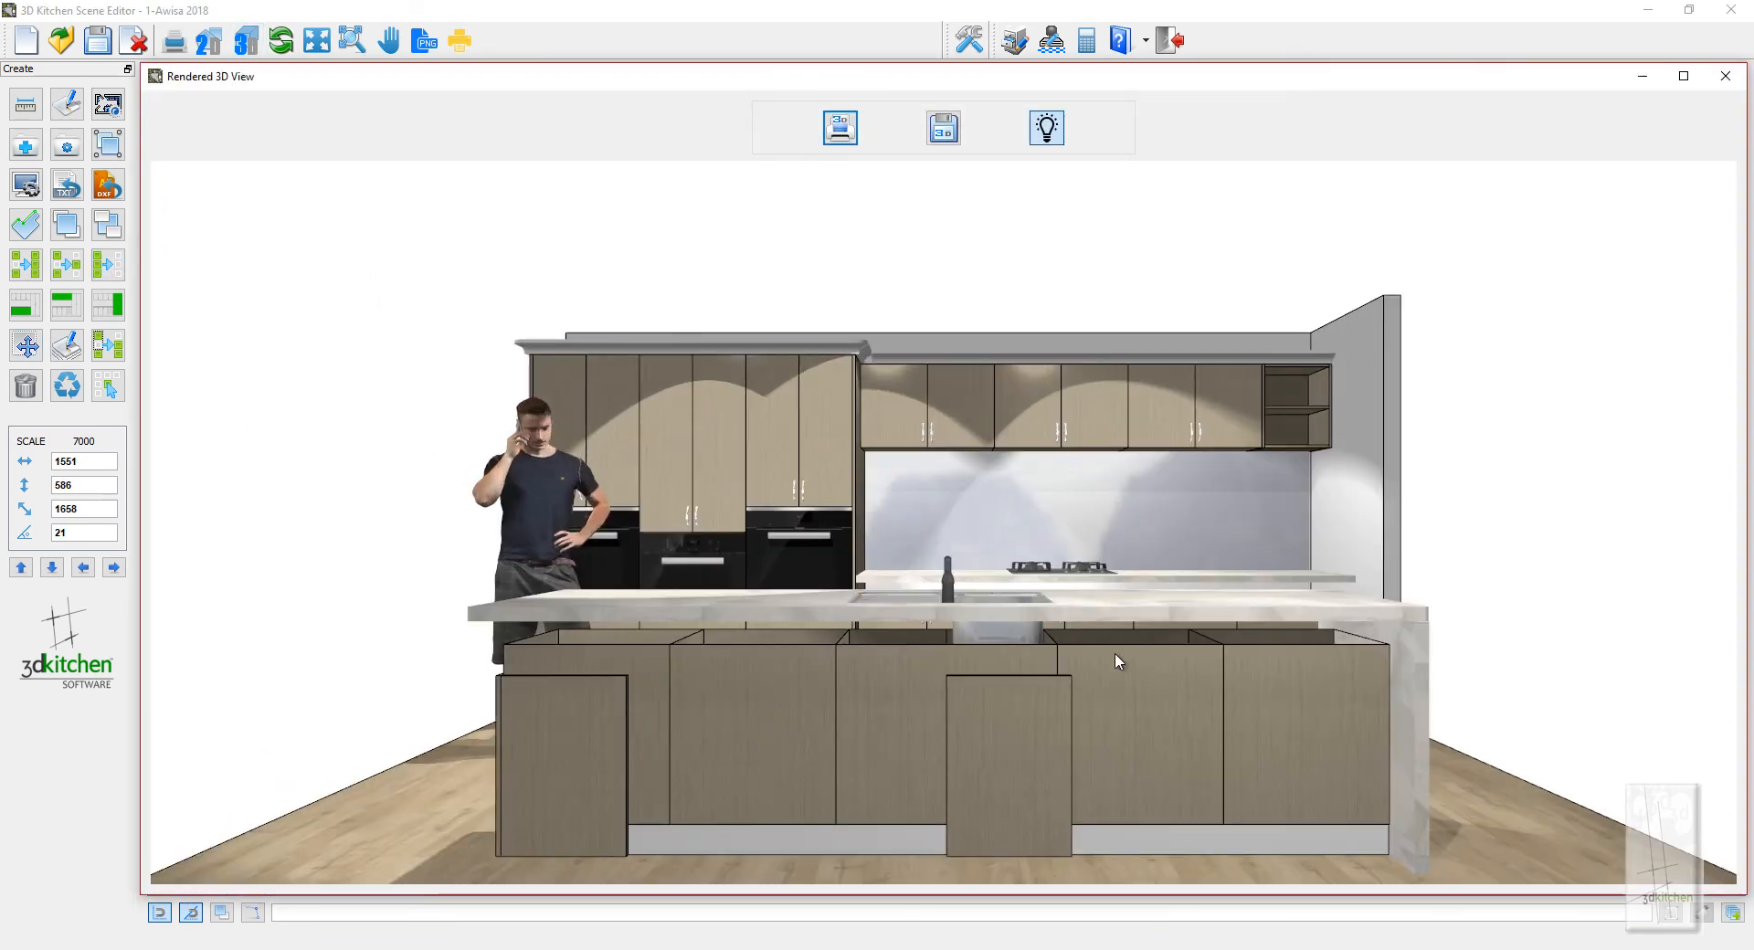
{"action": "left_click_drag", "start_coordinate": [1038, 578], "coordinate": [1467, 665]}
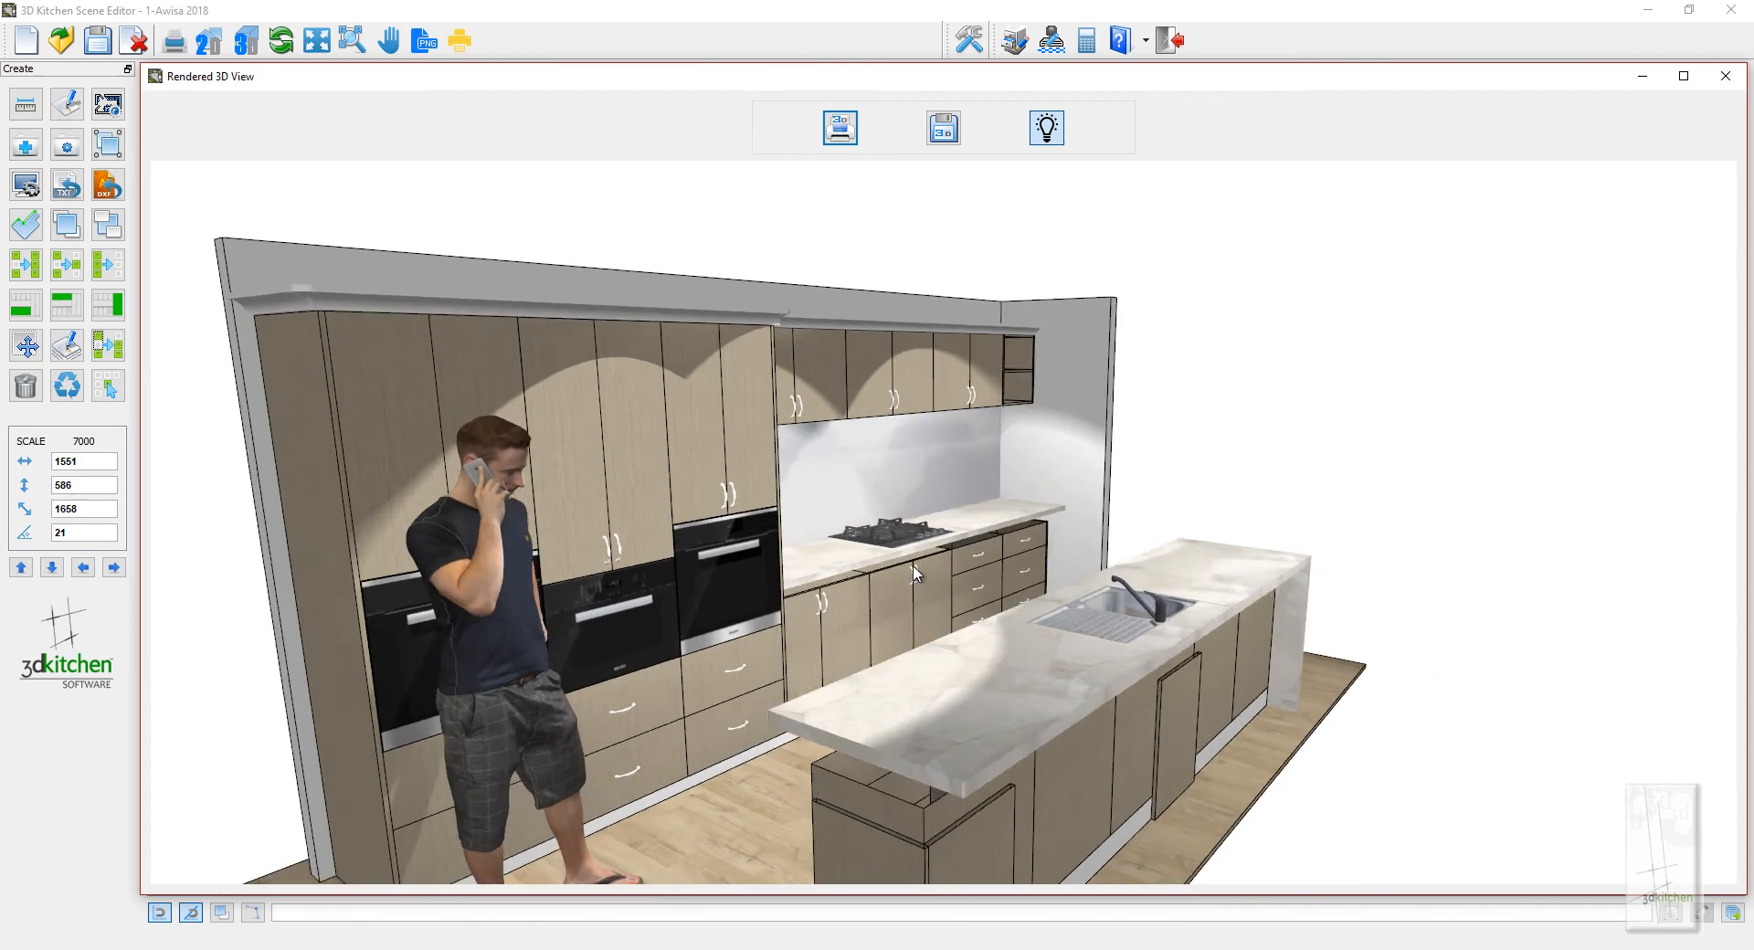
{"action": "scroll", "coordinate": [1014, 587], "scroll_direction": "up", "scroll_amount": 4}
{"action": "left_click_drag", "start_coordinate": [1003, 586], "coordinate": [619, 484]}
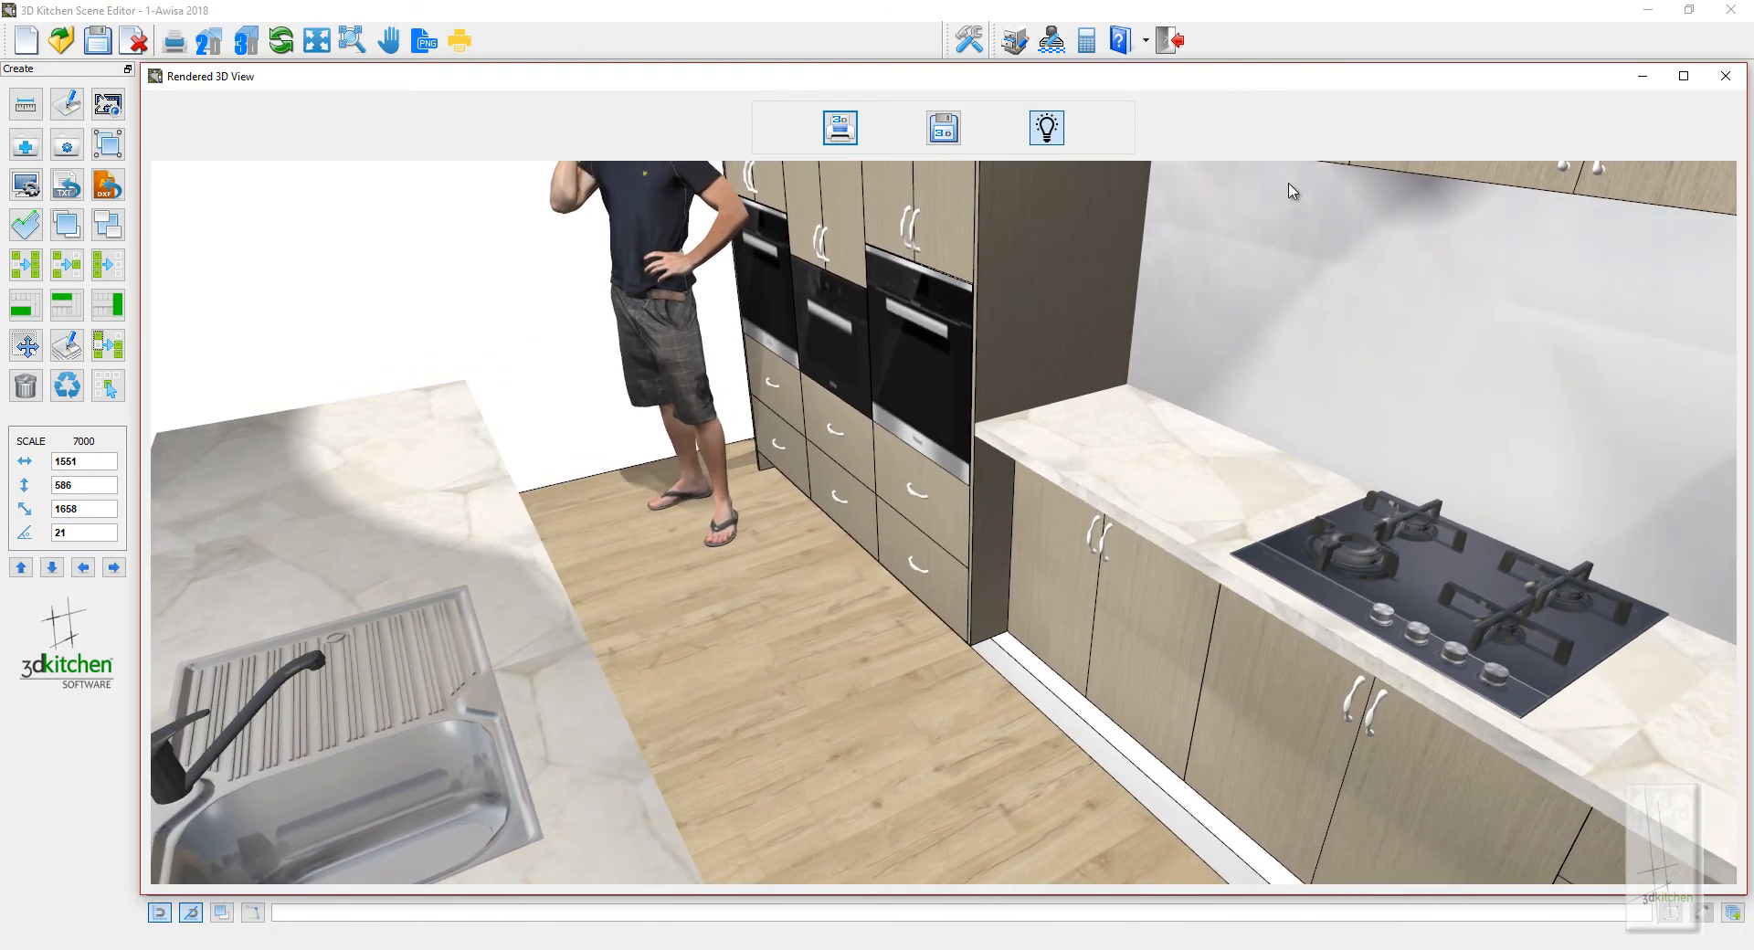
{"action": "left_click", "coordinate": [1724, 77]}
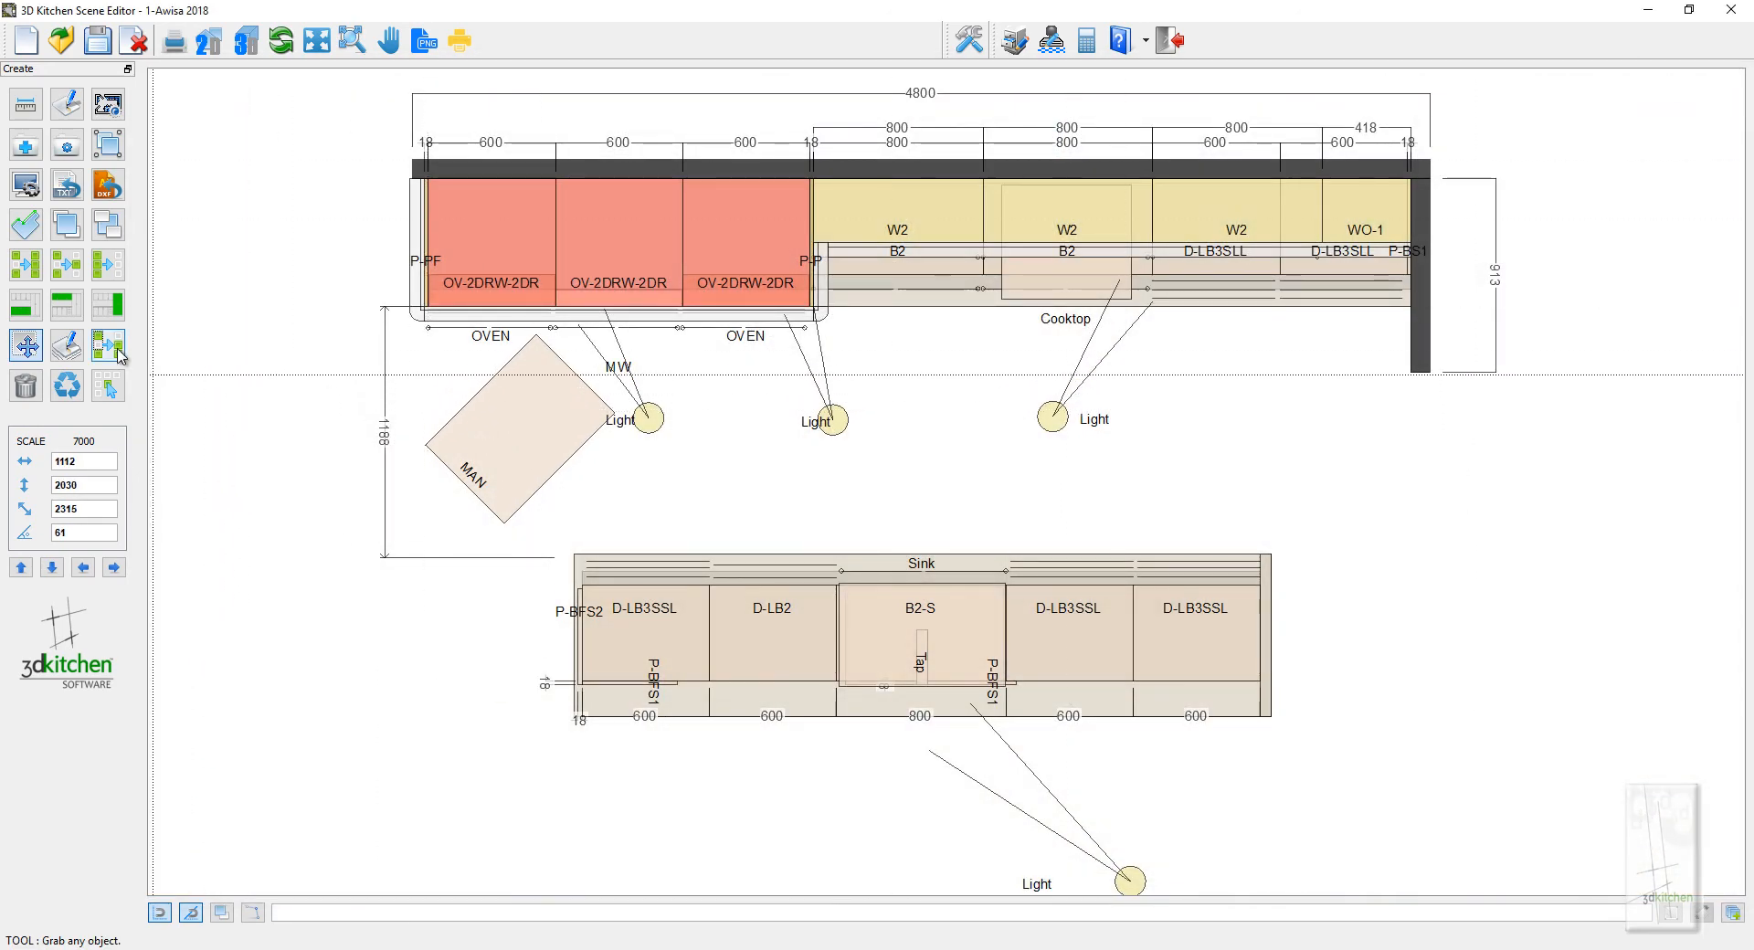
Select all upper cabinets, switch the selection to the tall units, and clear the selection
{"action": "left_click", "coordinate": [67, 306]}
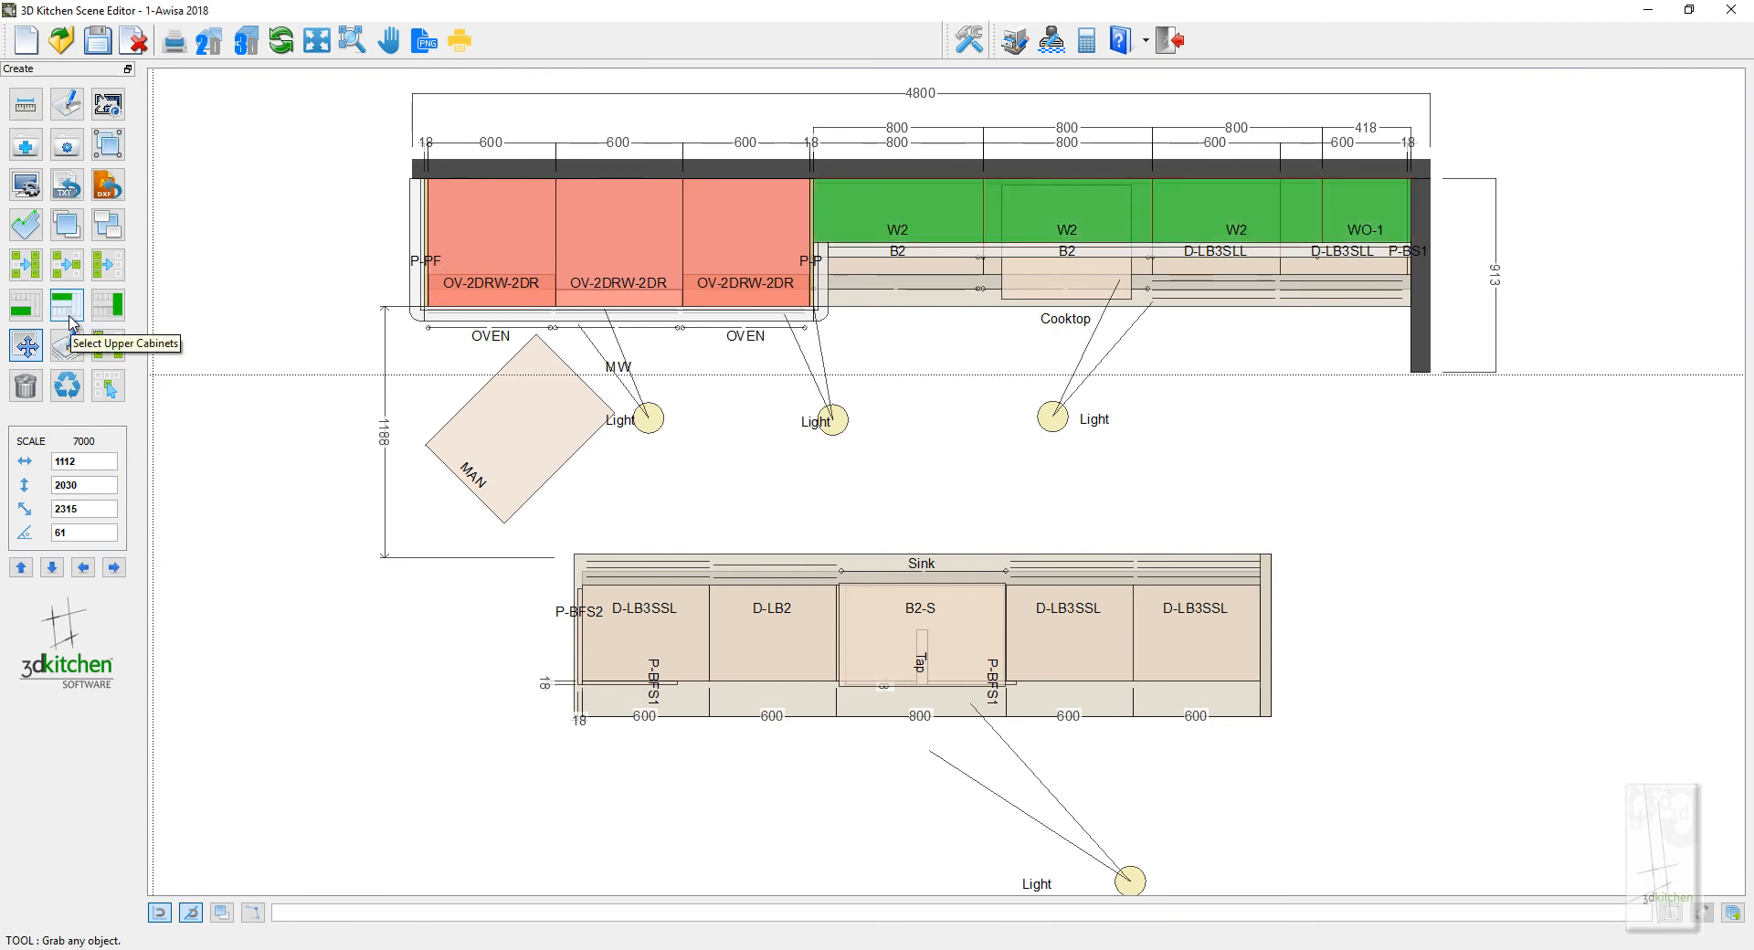
{"action": "left_click", "coordinate": [116, 315]}
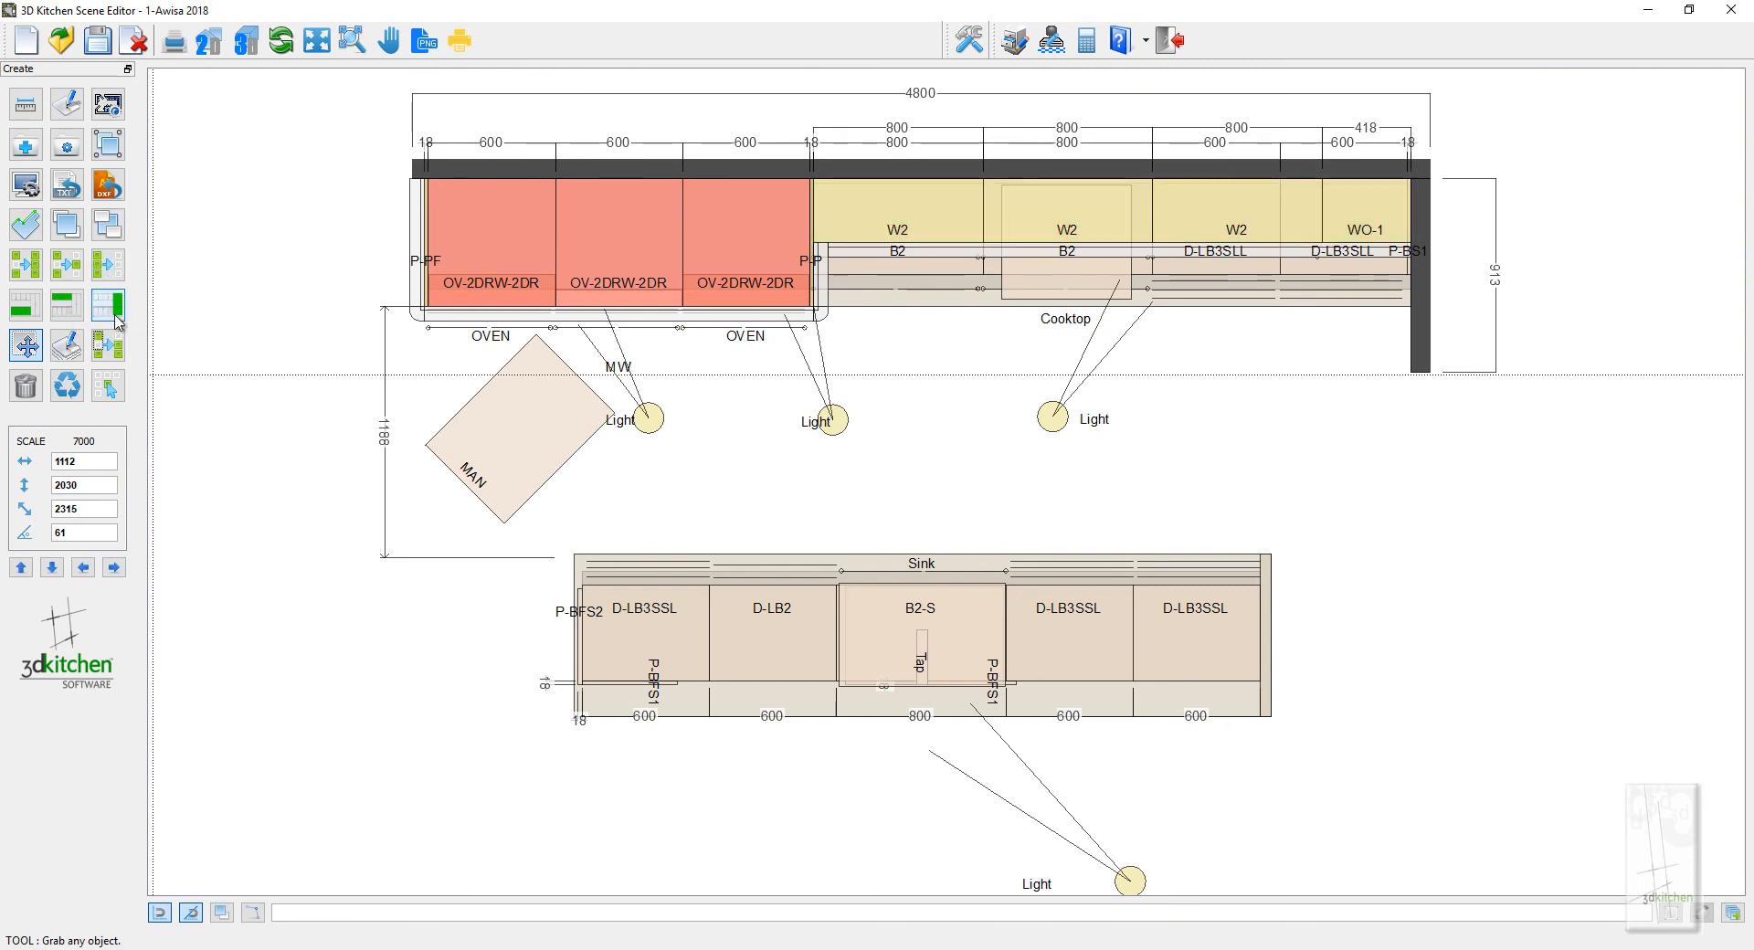
{"action": "left_click", "coordinate": [115, 315]}
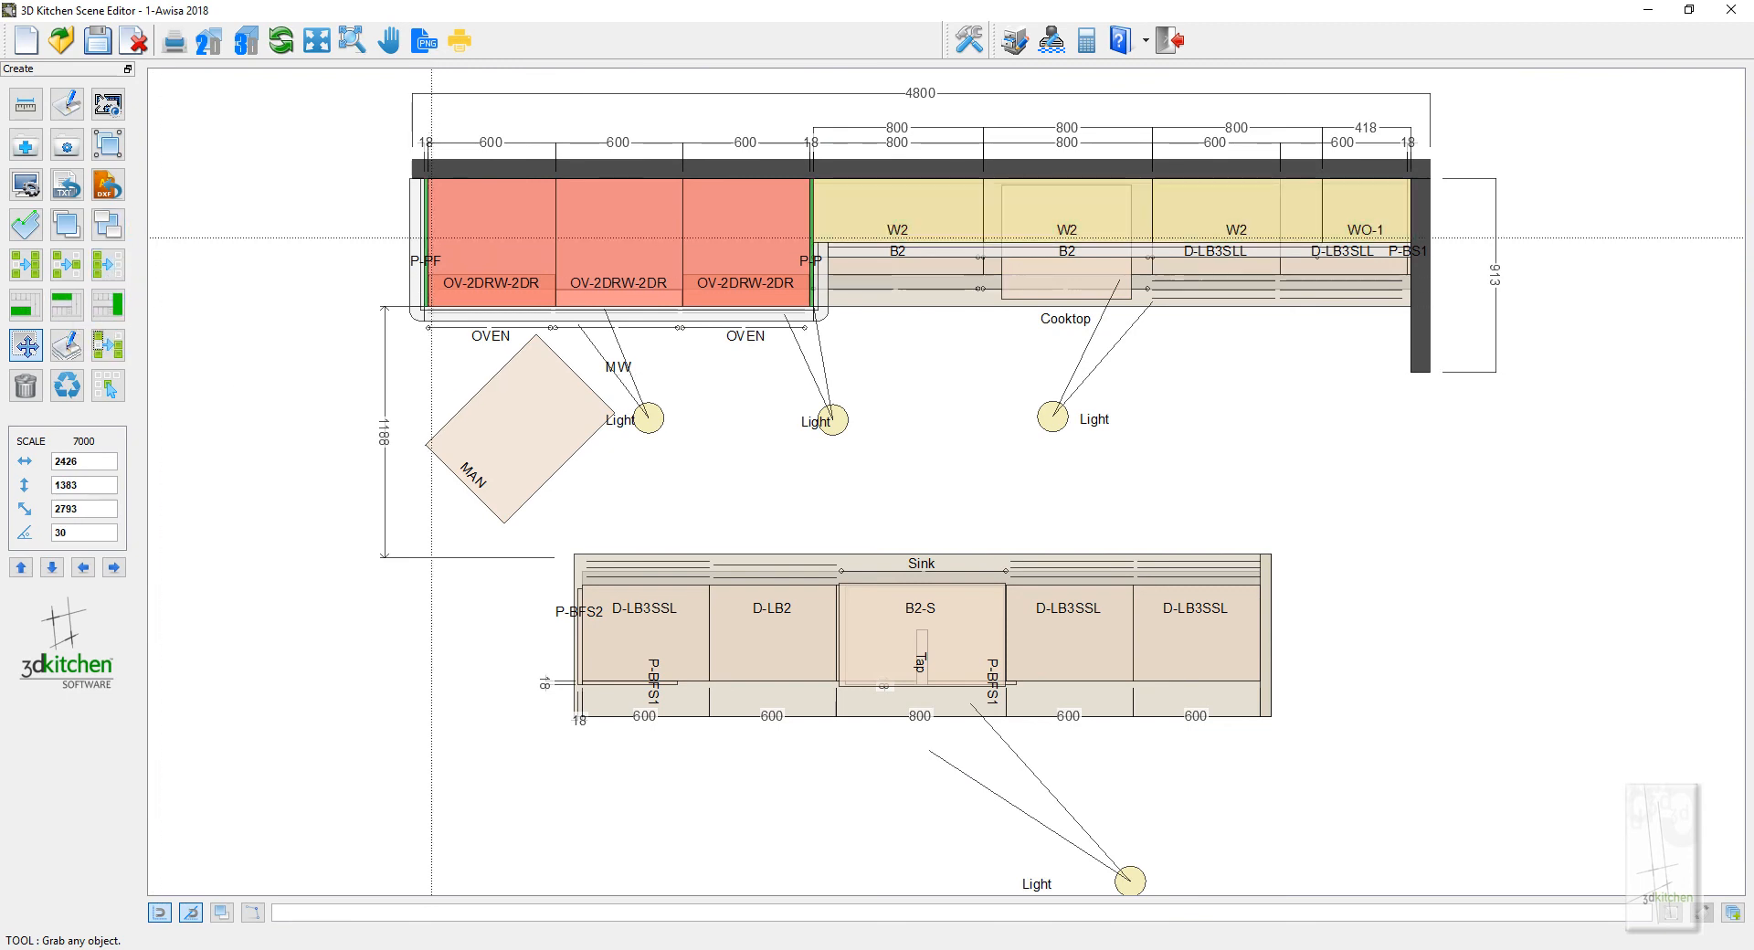
{"action": "left_click", "coordinate": [108, 266]}
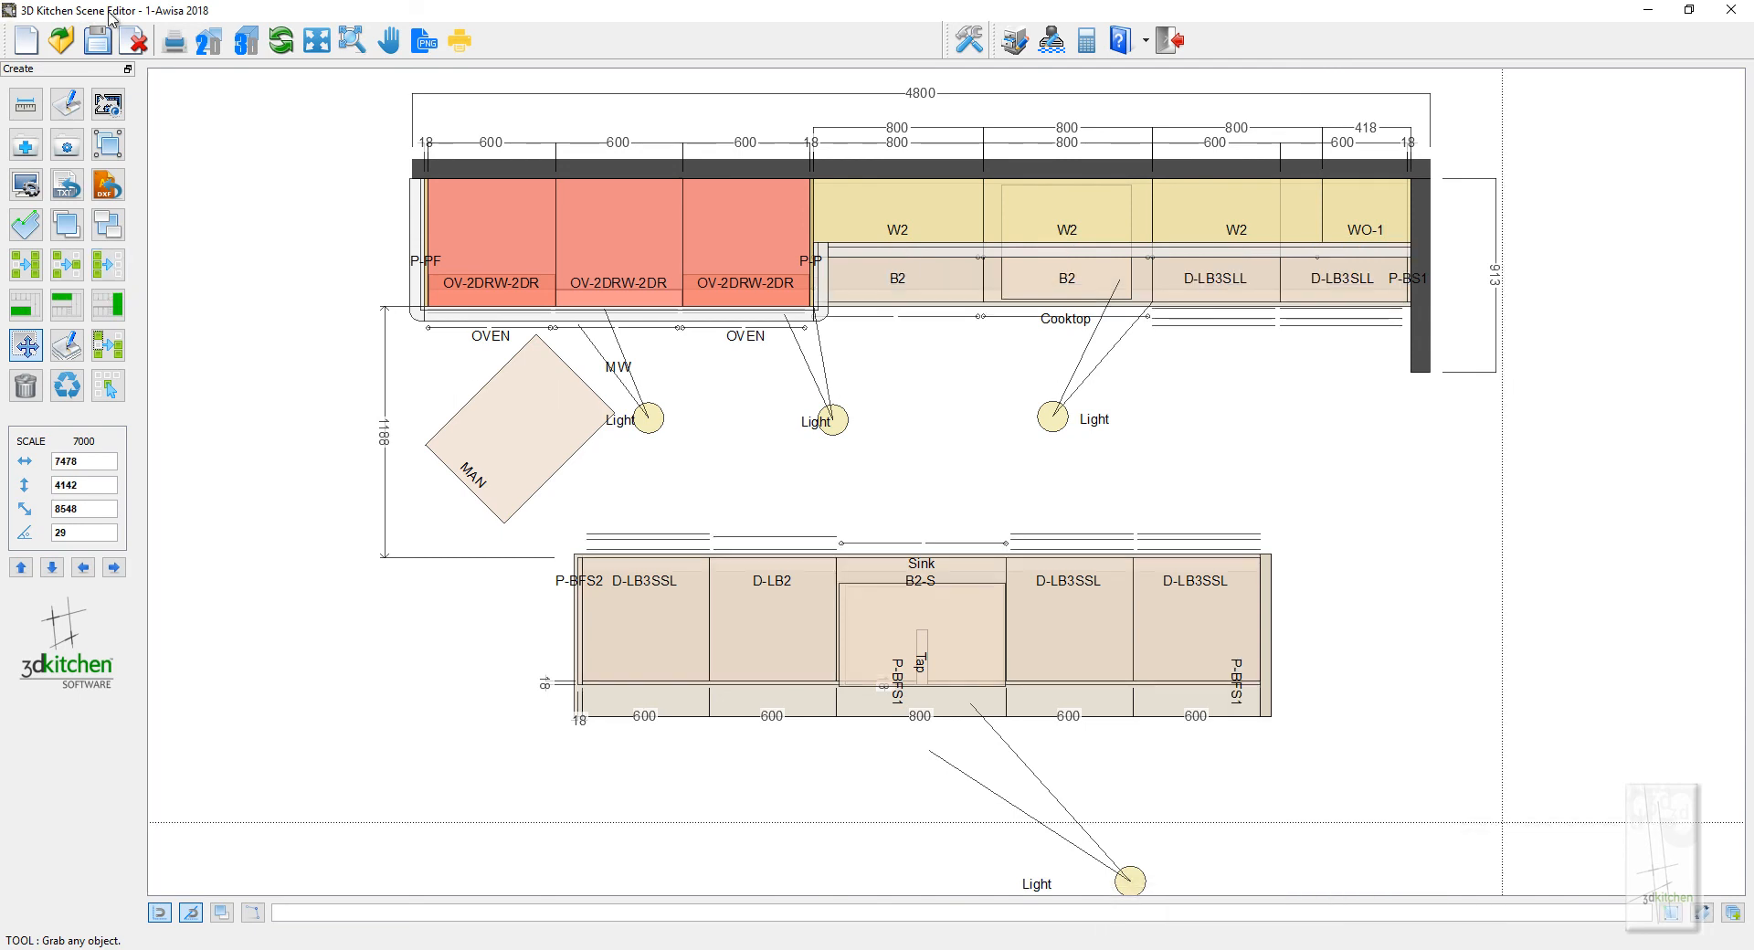
Check the whole kitchen from above in the maximized rendered 3D view and return to the plan
{"action": "left_click", "coordinate": [245, 40]}
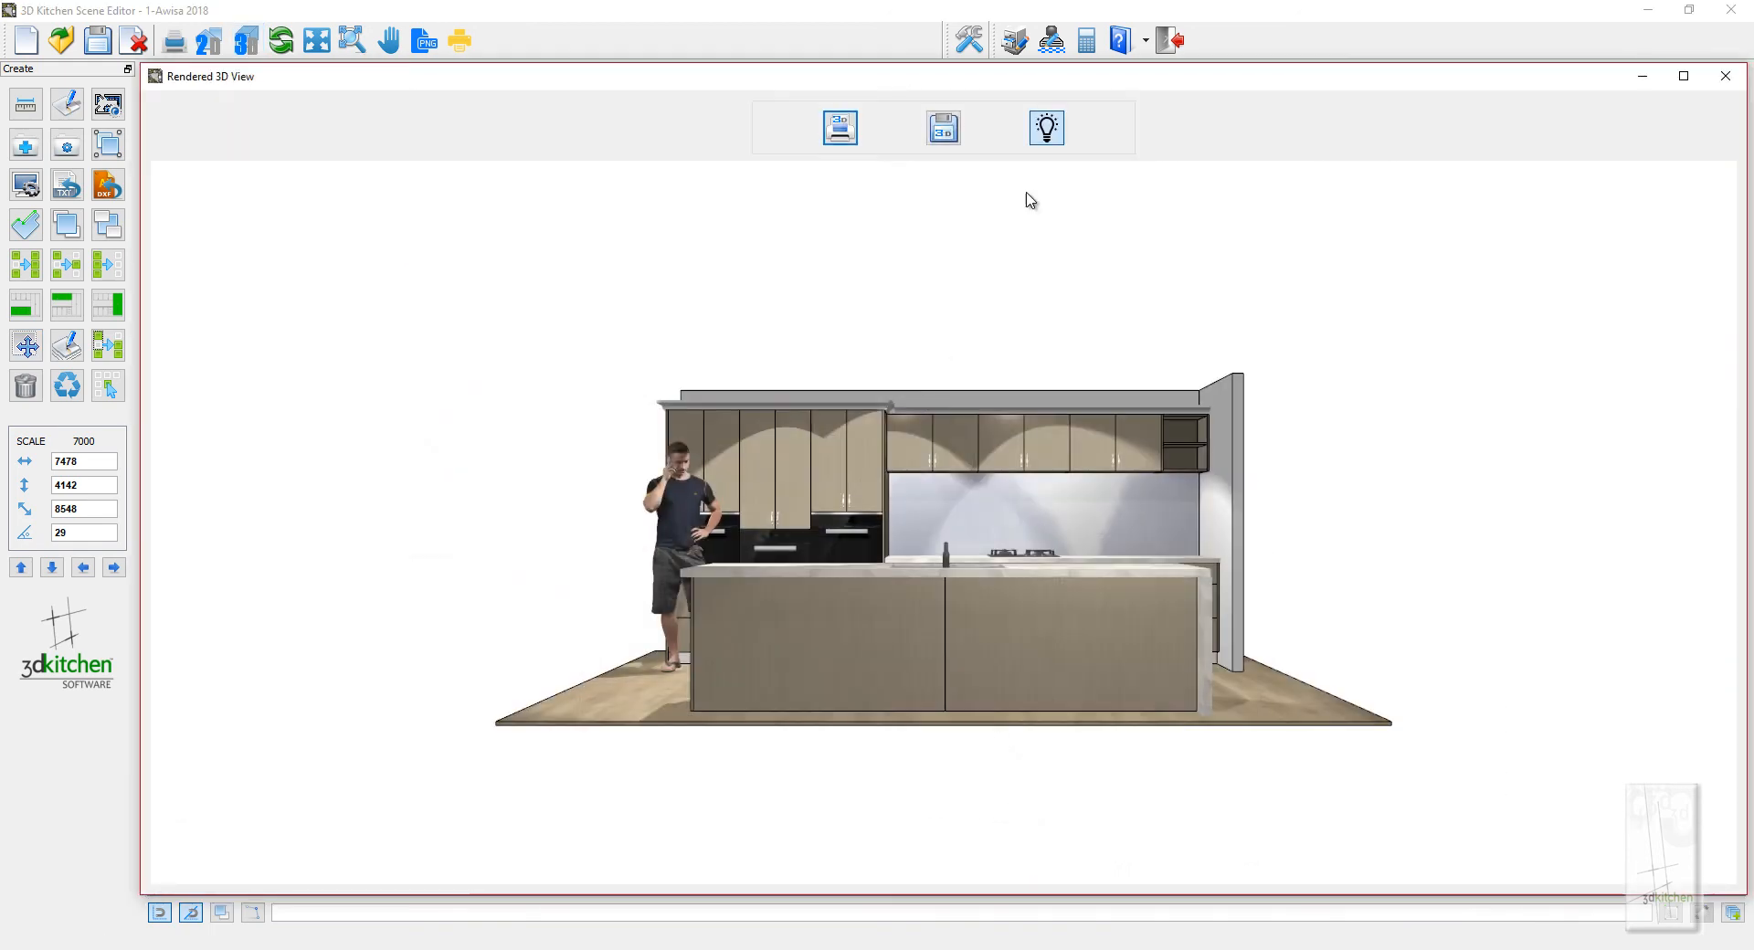
{"action": "double_click", "coordinate": [1008, 80]}
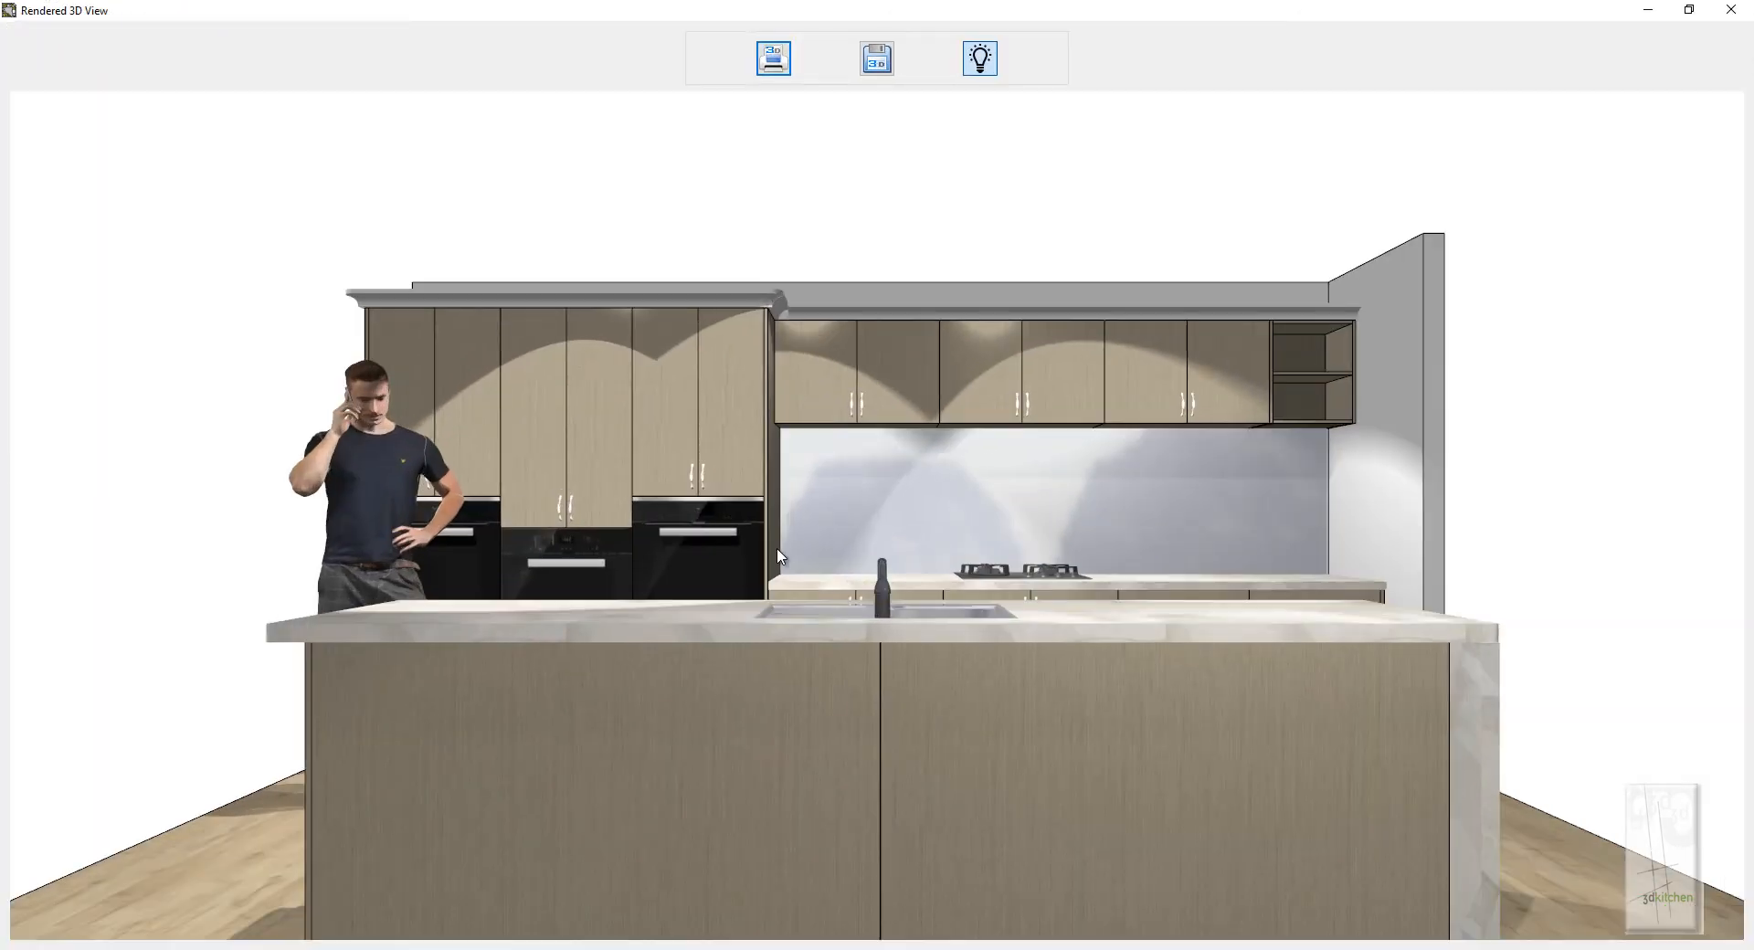
{"action": "left_click_drag", "start_coordinate": [778, 555], "coordinate": [594, 732]}
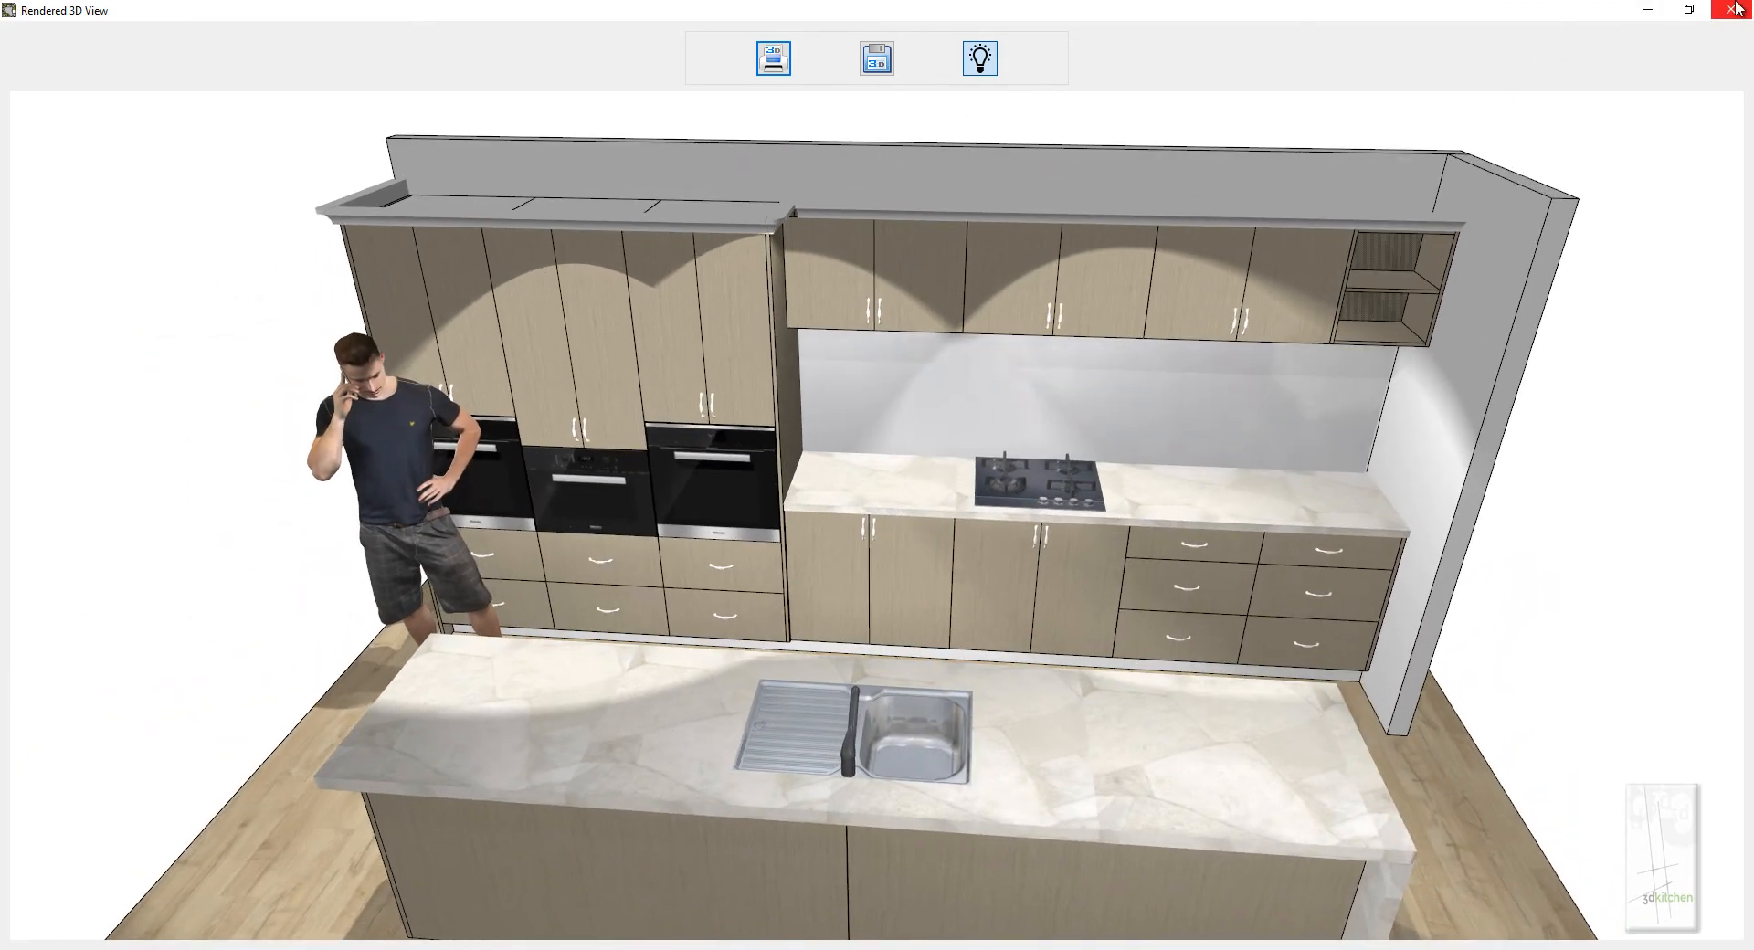
{"action": "left_click", "coordinate": [1731, 11]}
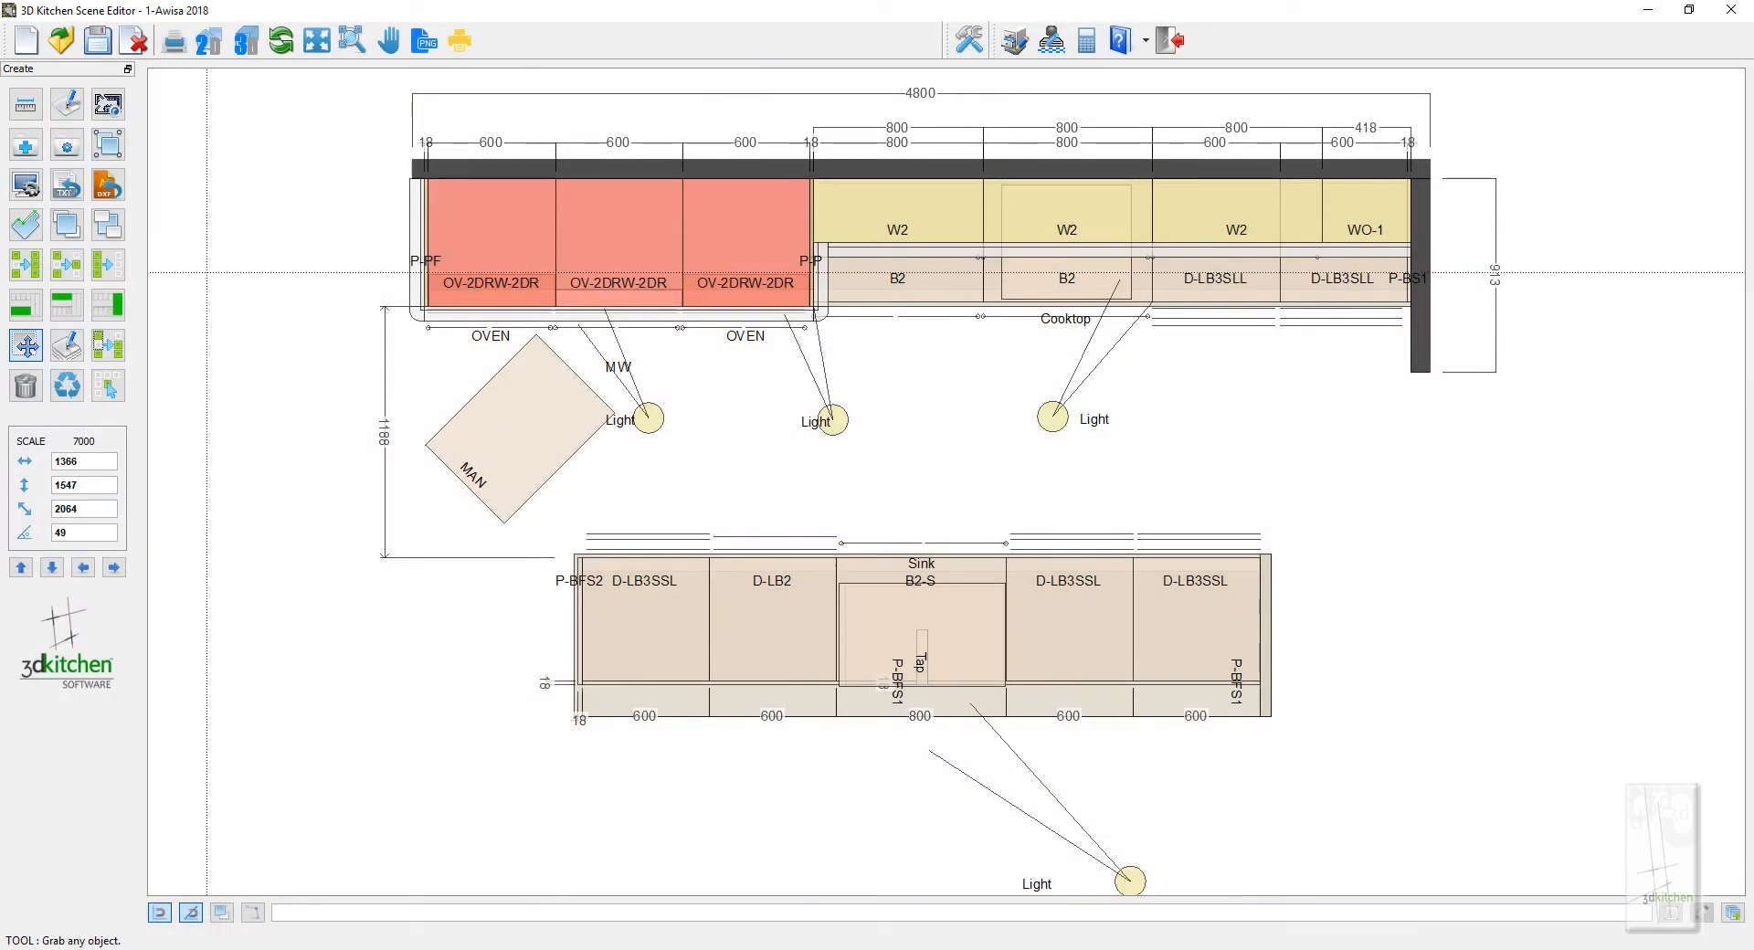
Set the automatic floor's material to Flooring - Merbau in the scene specifications and apply it
{"action": "left_click", "coordinate": [108, 104]}
{"action": "scroll", "coordinate": [685, 422], "scroll_direction": "down", "scroll_amount": 3}
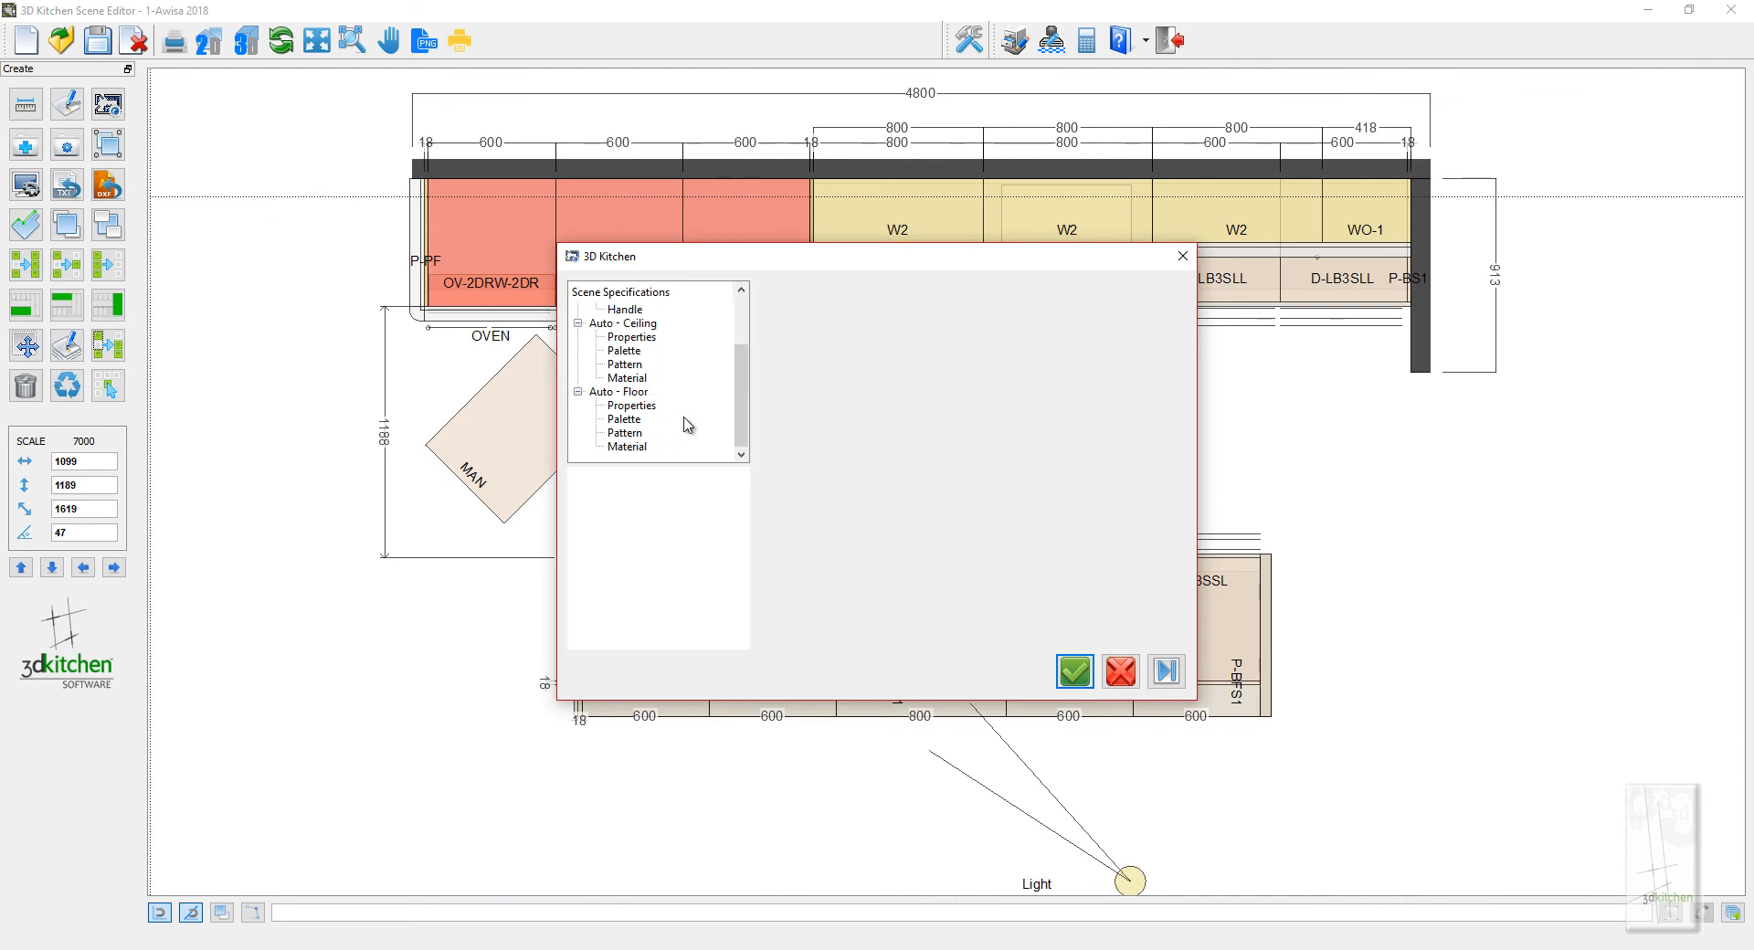
{"action": "left_click", "coordinate": [644, 445]}
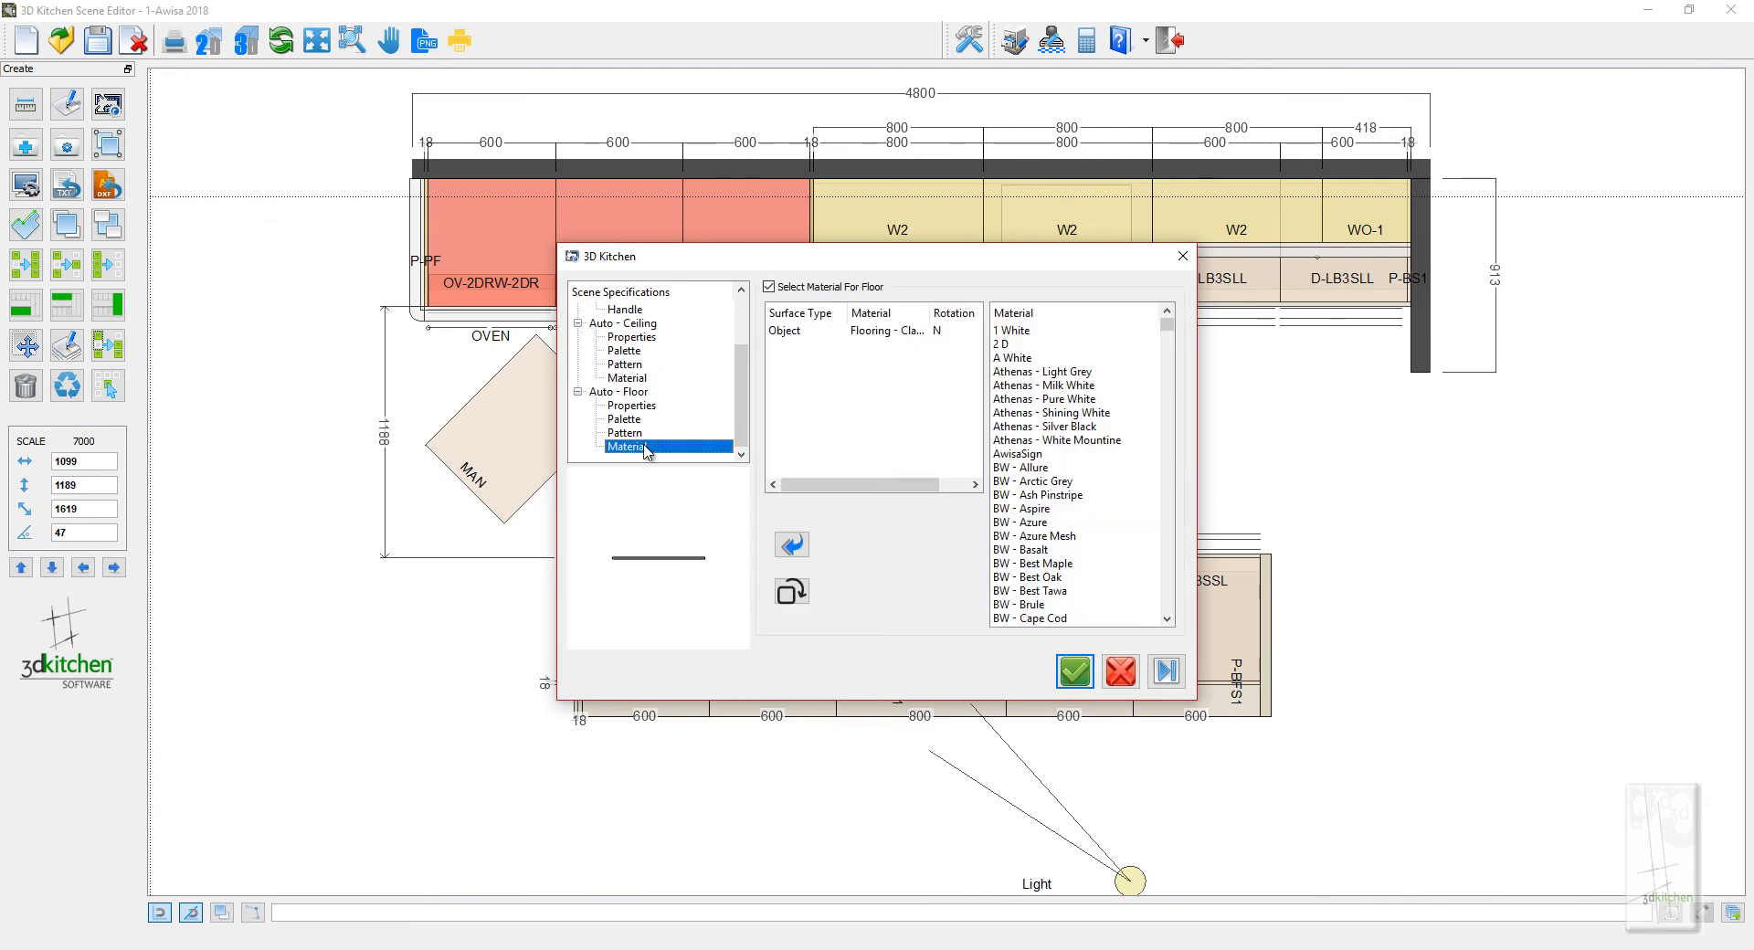
{"action": "left_click", "coordinate": [882, 332]}
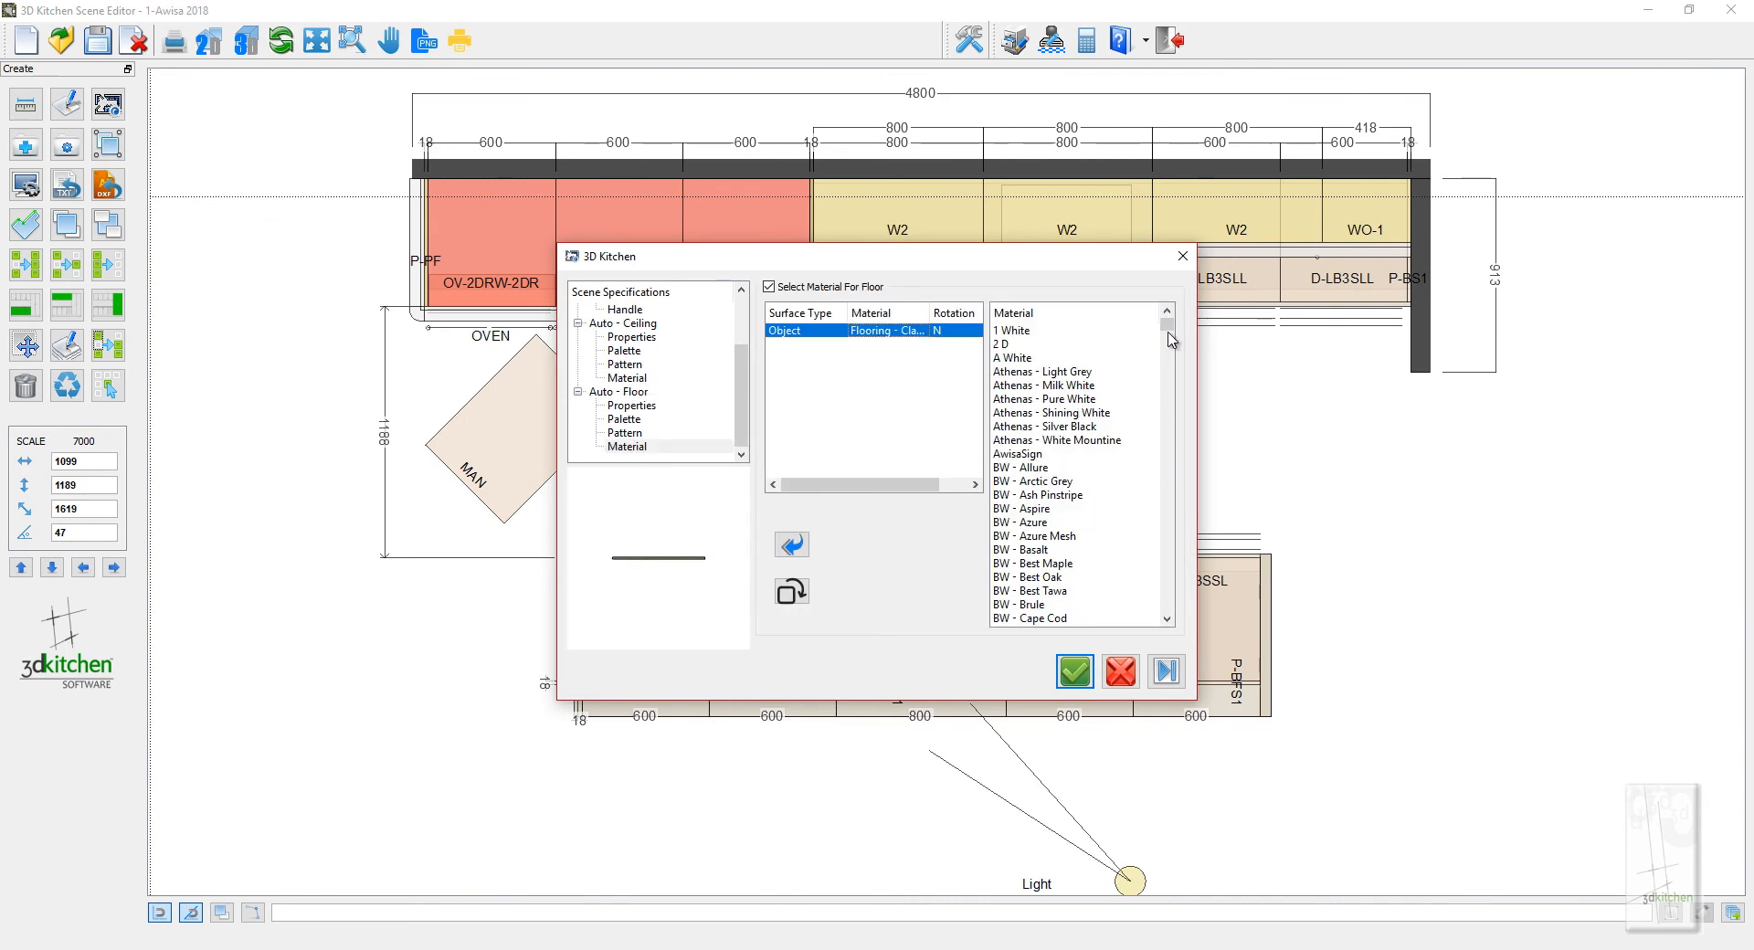
{"action": "left_click", "coordinate": [1073, 481]}
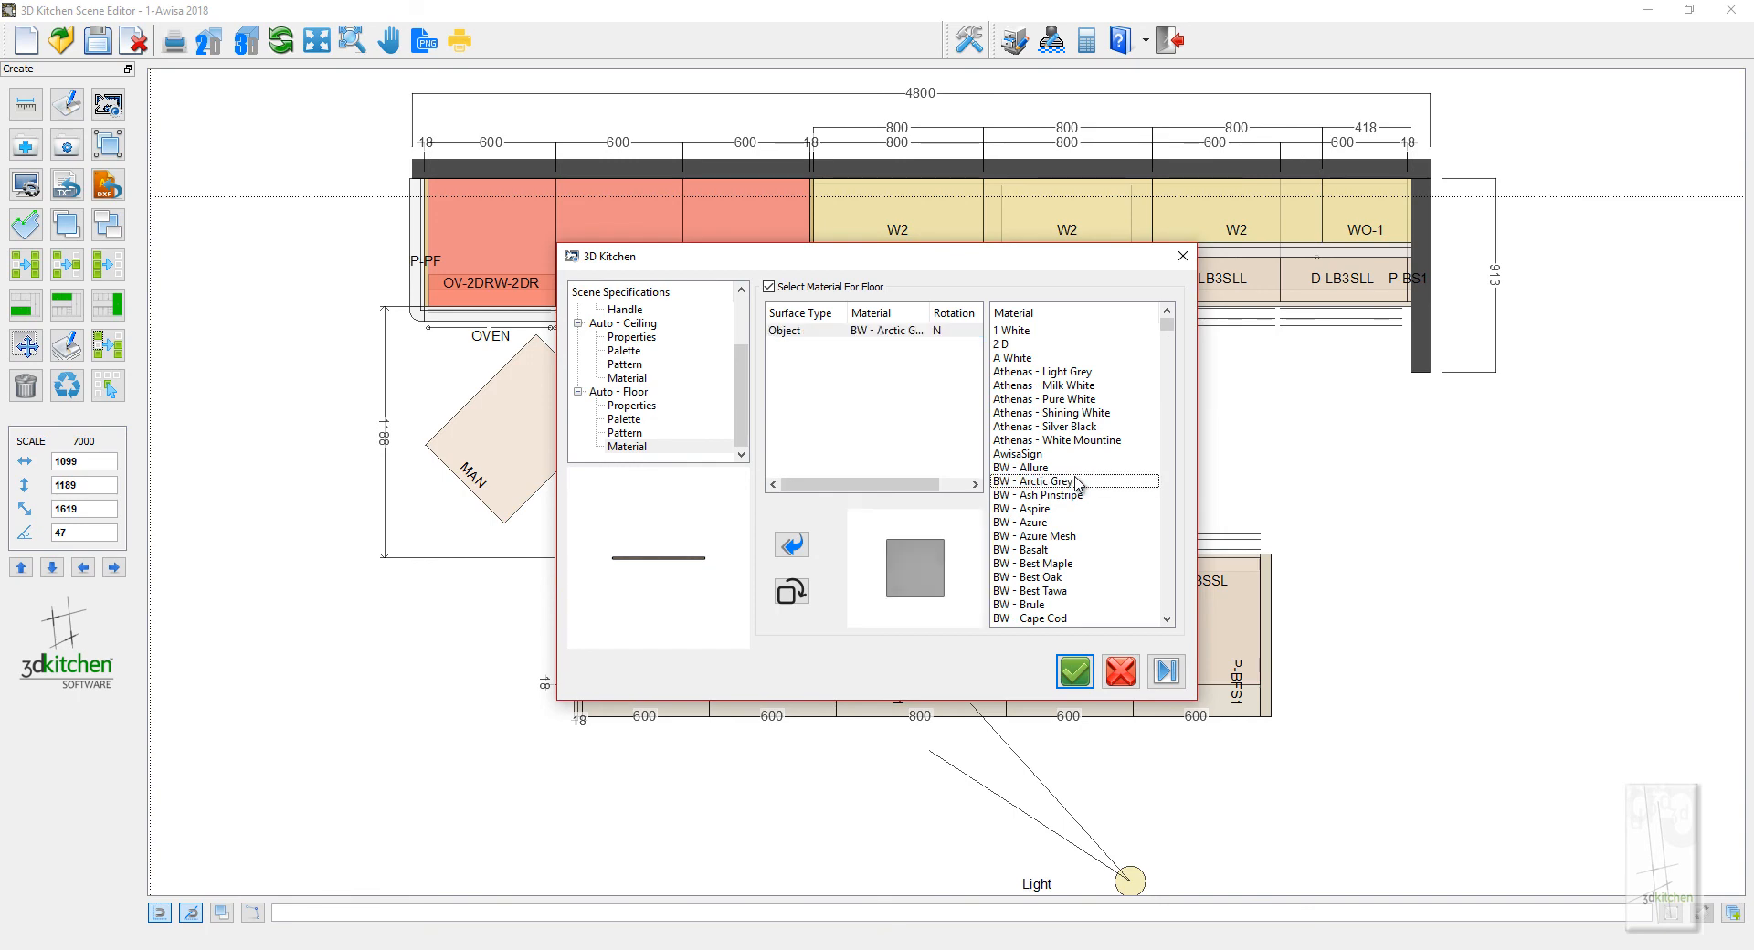
{"action": "key", "text": "f"}
{"action": "scroll", "coordinate": [1121, 583], "scroll_direction": "down", "scroll_amount": 1}
{"action": "scroll", "coordinate": [1110, 583], "scroll_direction": "down", "scroll_amount": 3}
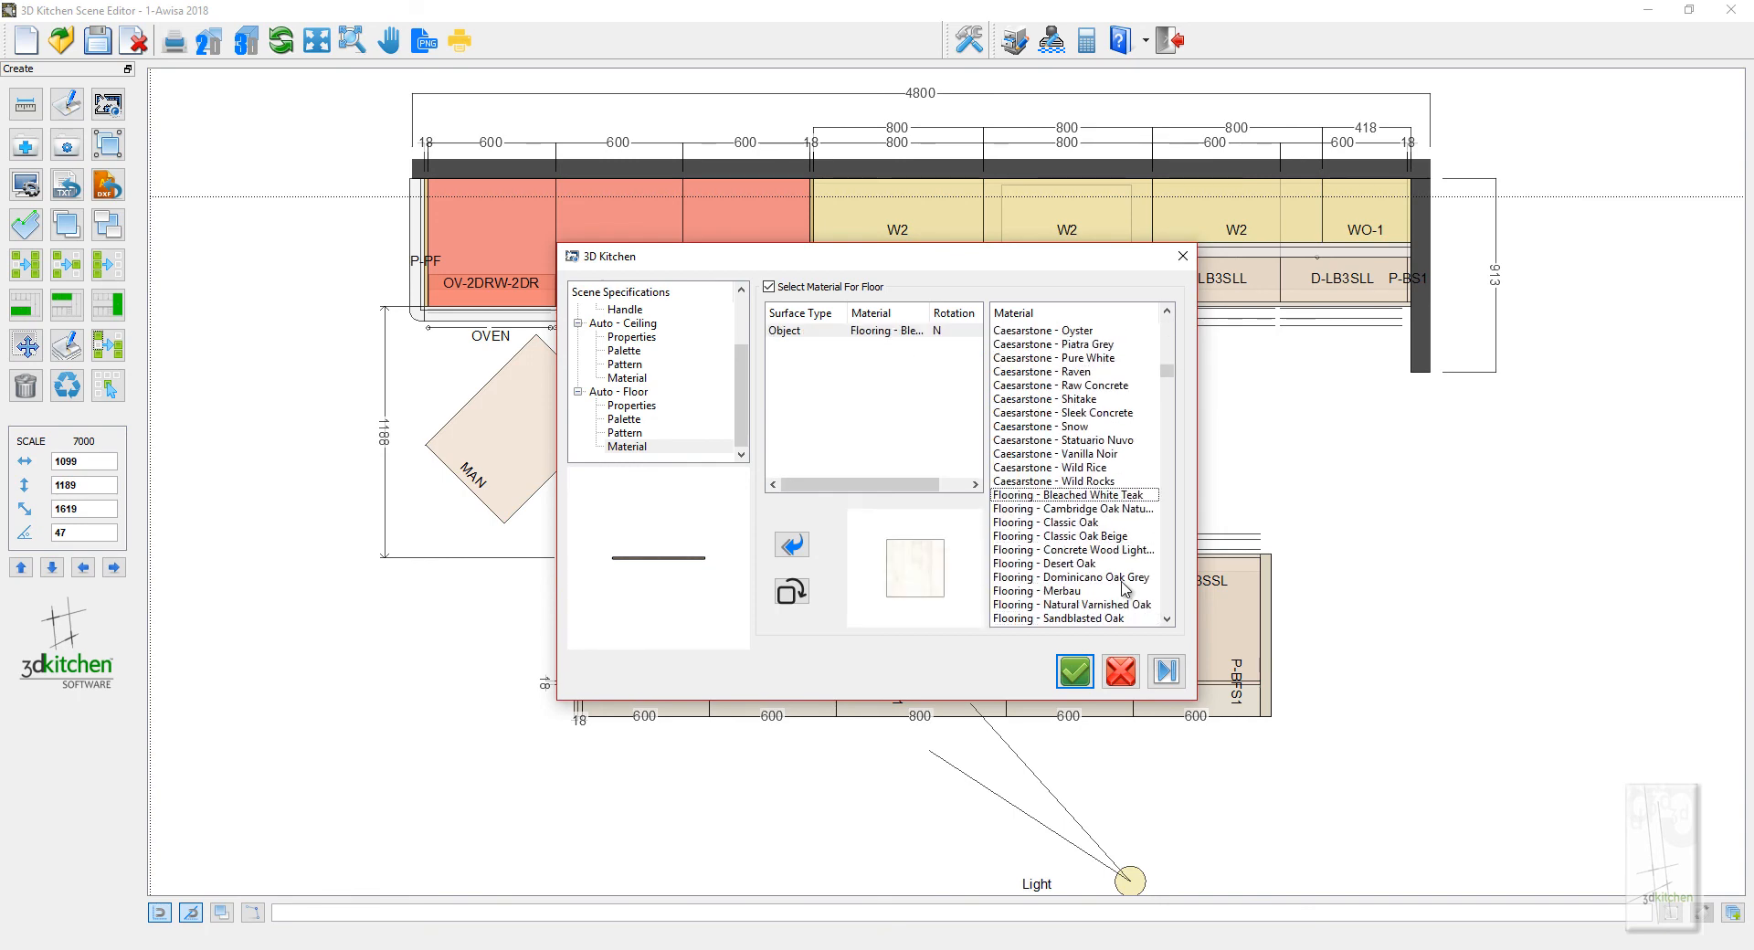
{"action": "left_click", "coordinate": [1059, 549]}
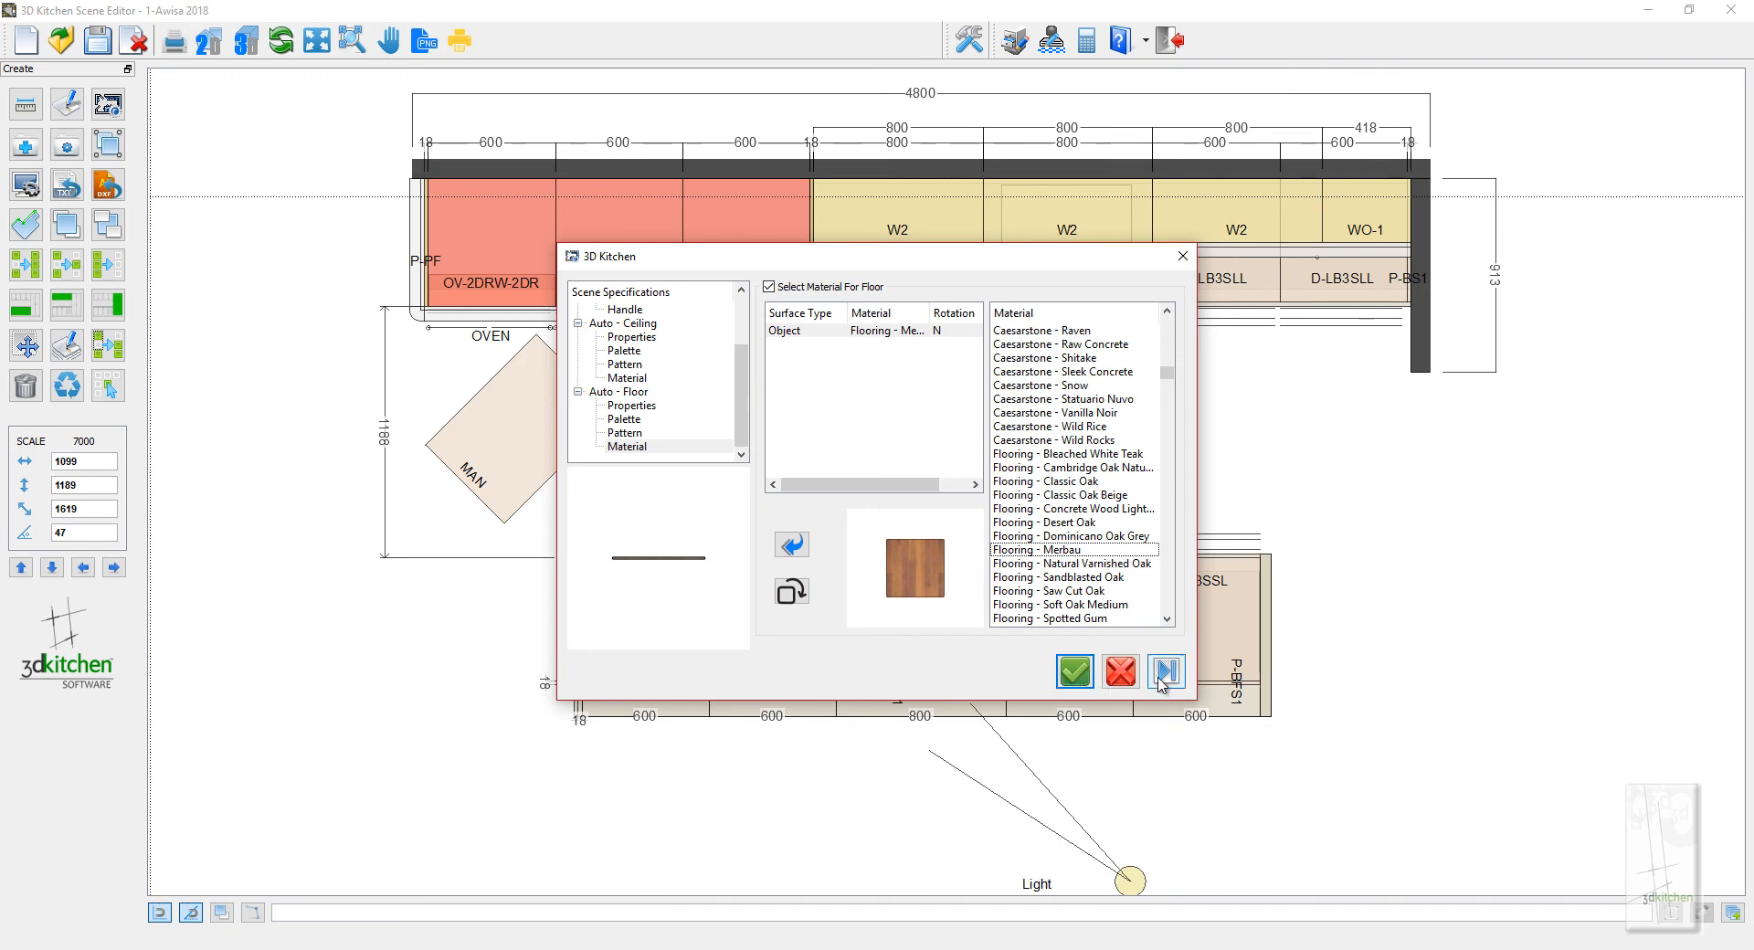
{"action": "left_click", "coordinate": [1167, 676]}
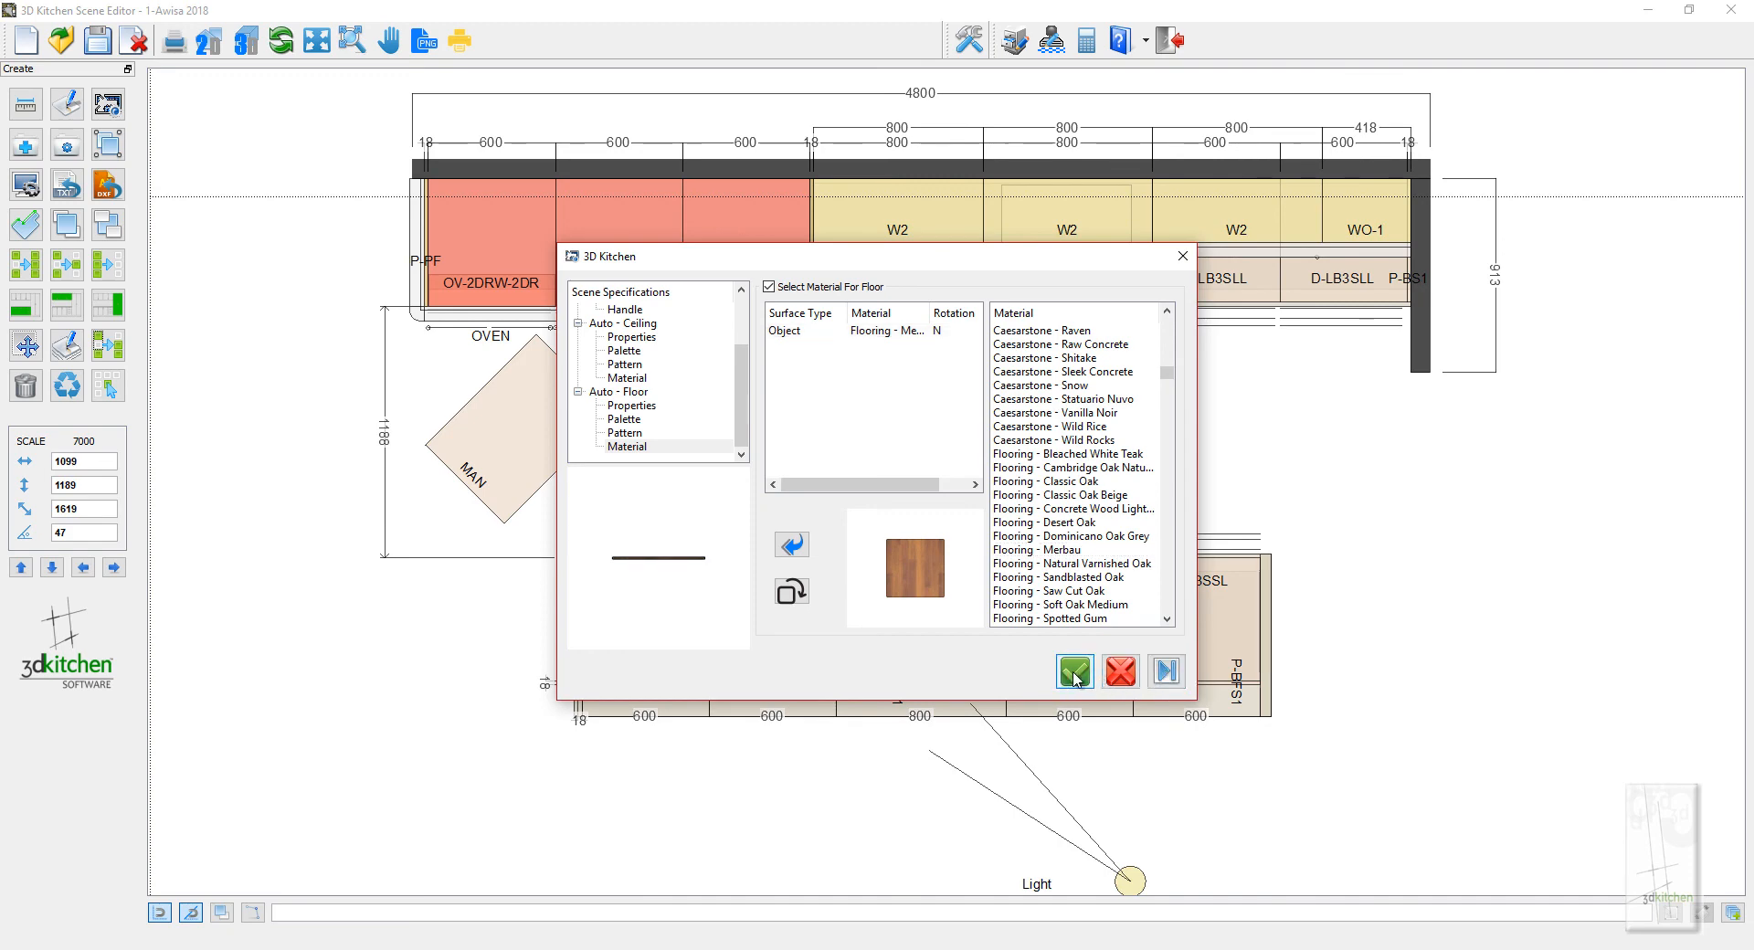
{"action": "left_click", "coordinate": [1075, 674]}
Inspect the Merbau floor from above in the maximized rendered 3D view and return to the plan
{"action": "left_click", "coordinate": [245, 40]}
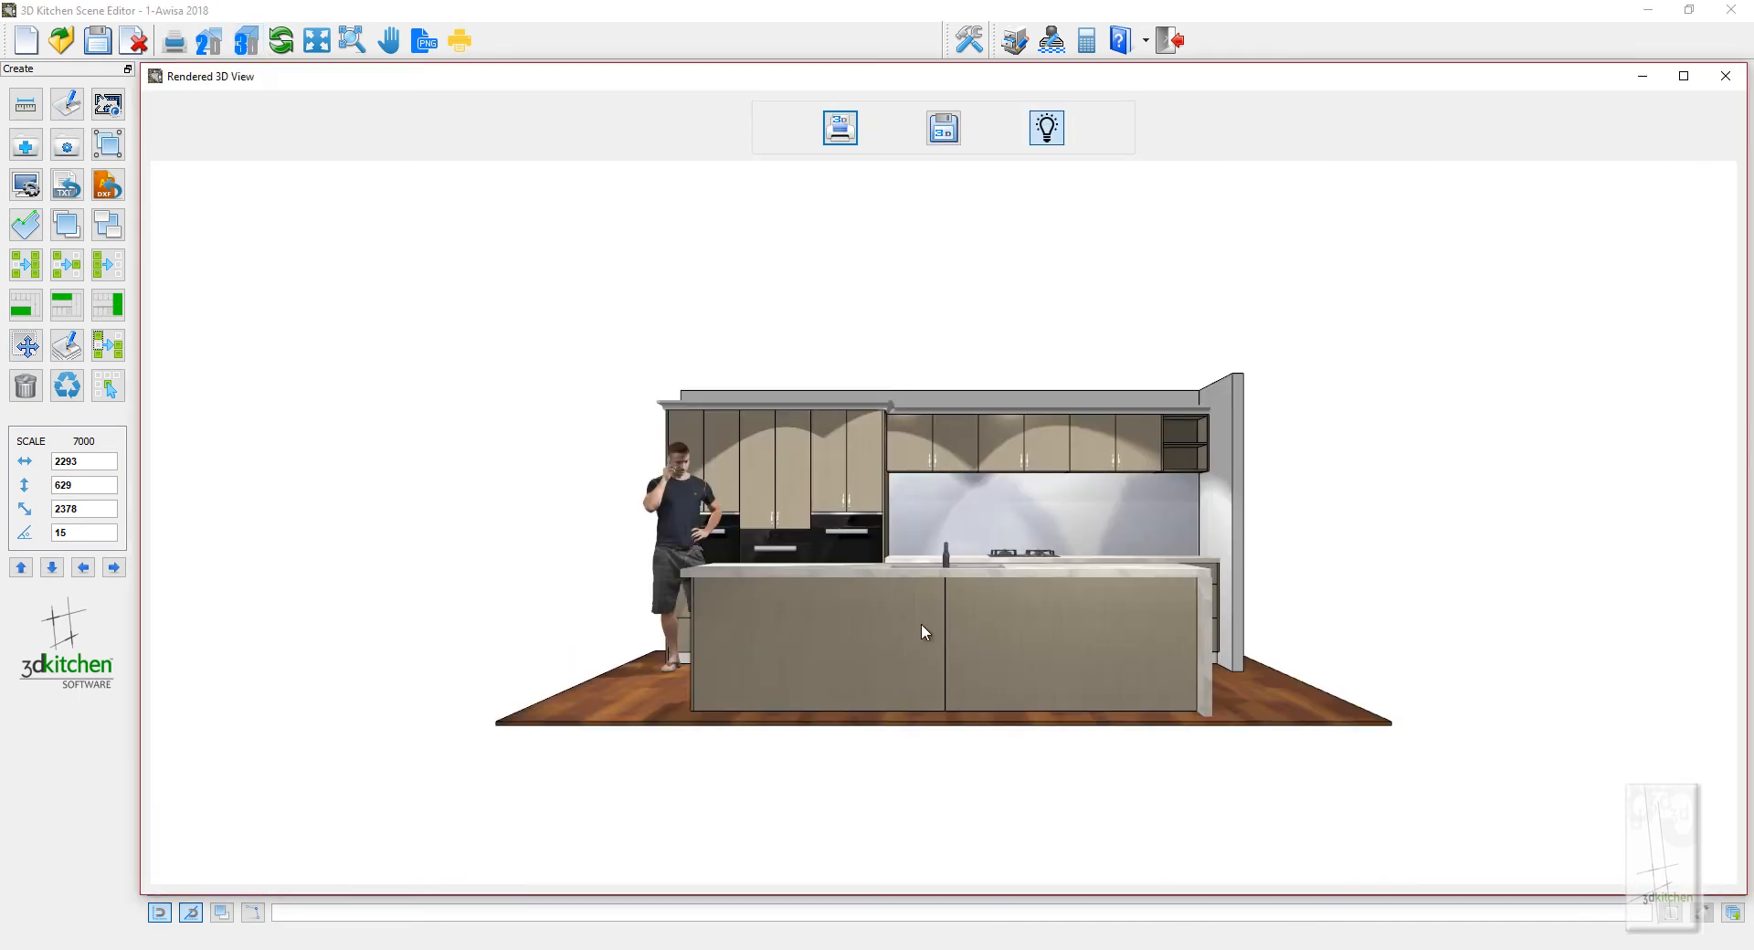
{"action": "double_click", "coordinate": [857, 74]}
{"action": "scroll", "coordinate": [787, 583], "scroll_direction": "up", "scroll_amount": 7}
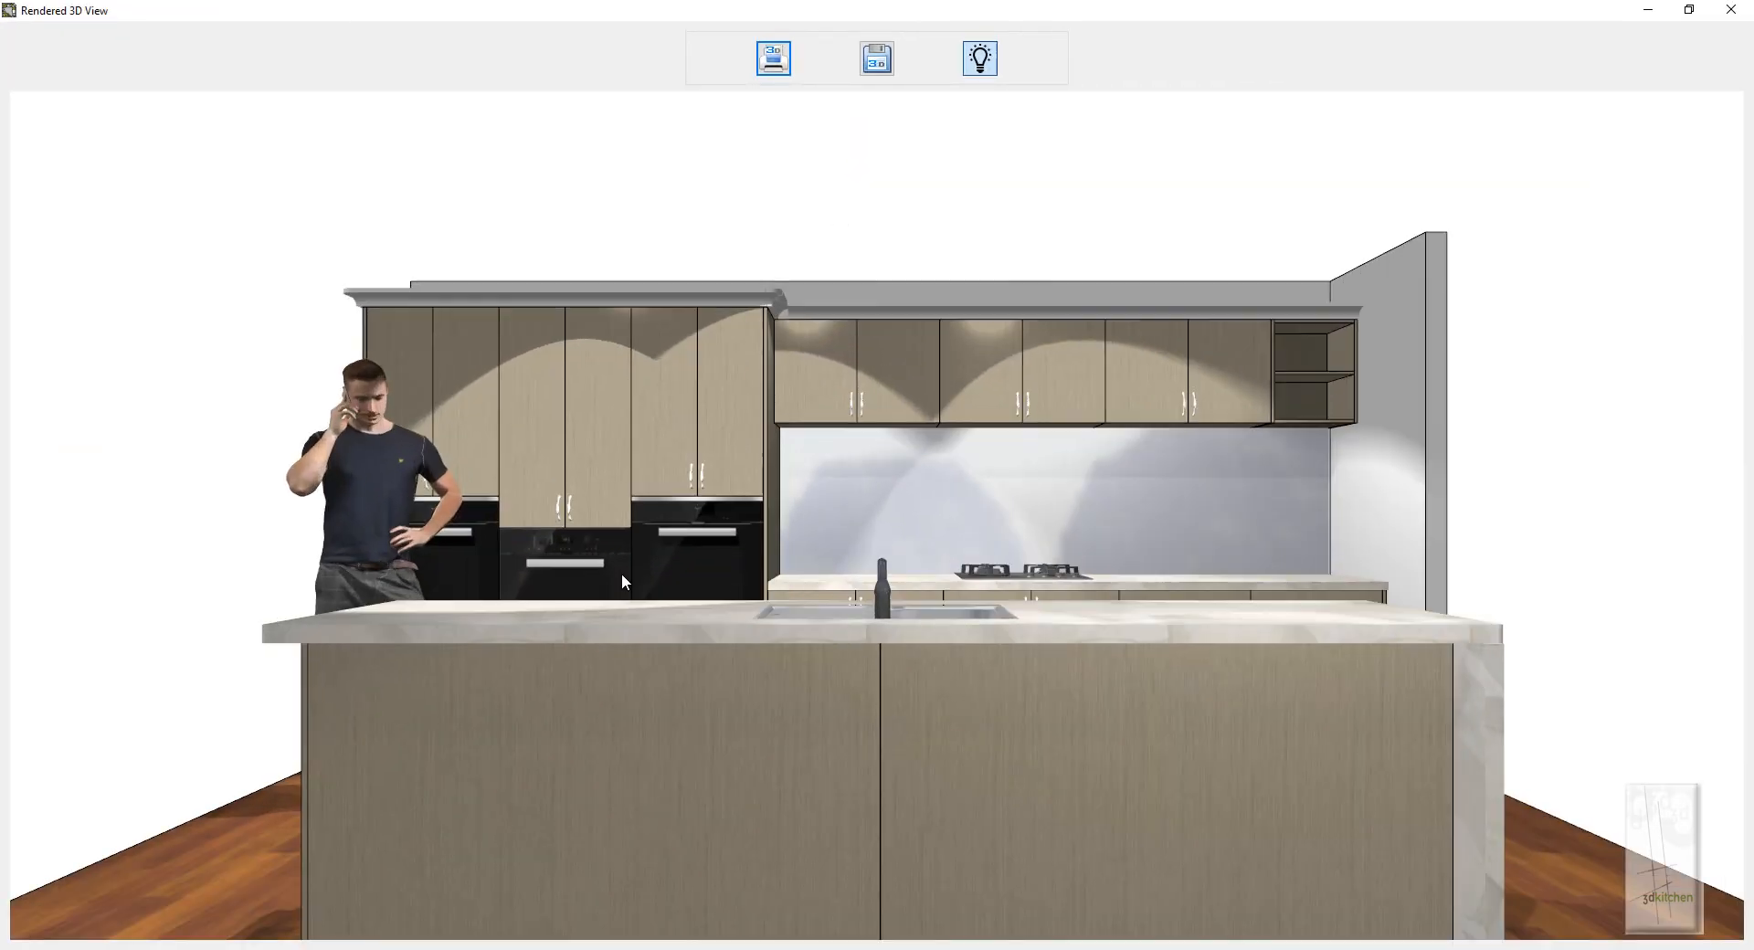
{"action": "left_click_drag", "start_coordinate": [622, 578], "coordinate": [855, 659]}
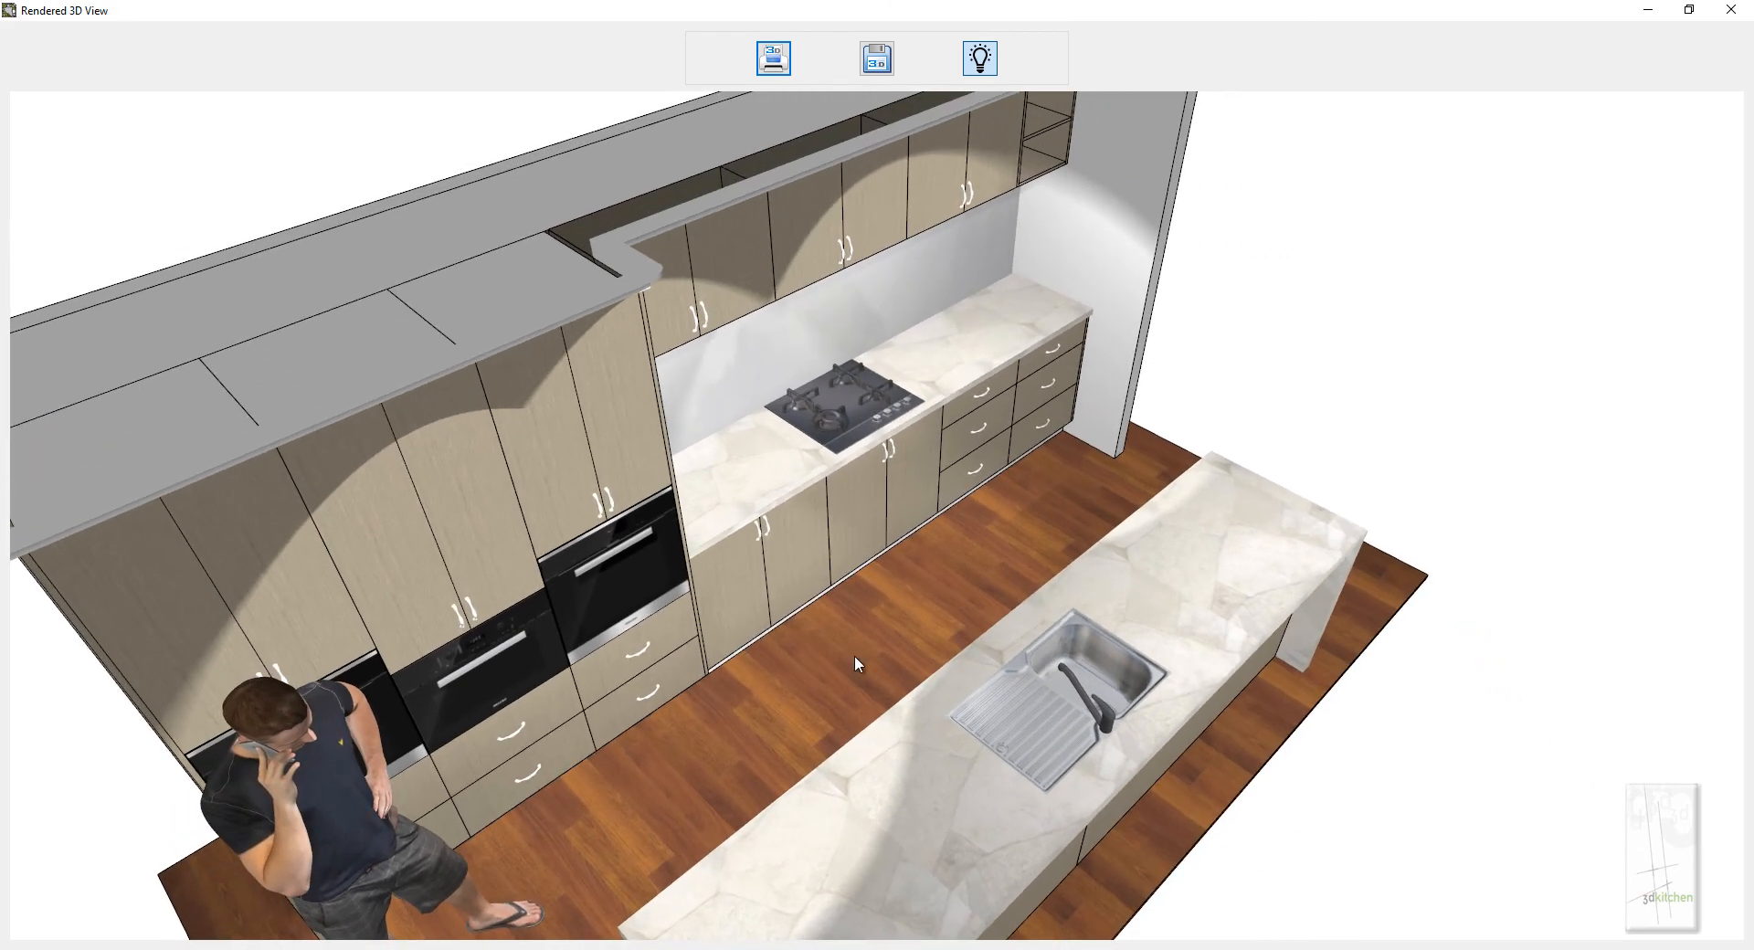
{"action": "left_click_drag", "start_coordinate": [765, 718], "coordinate": [294, 738]}
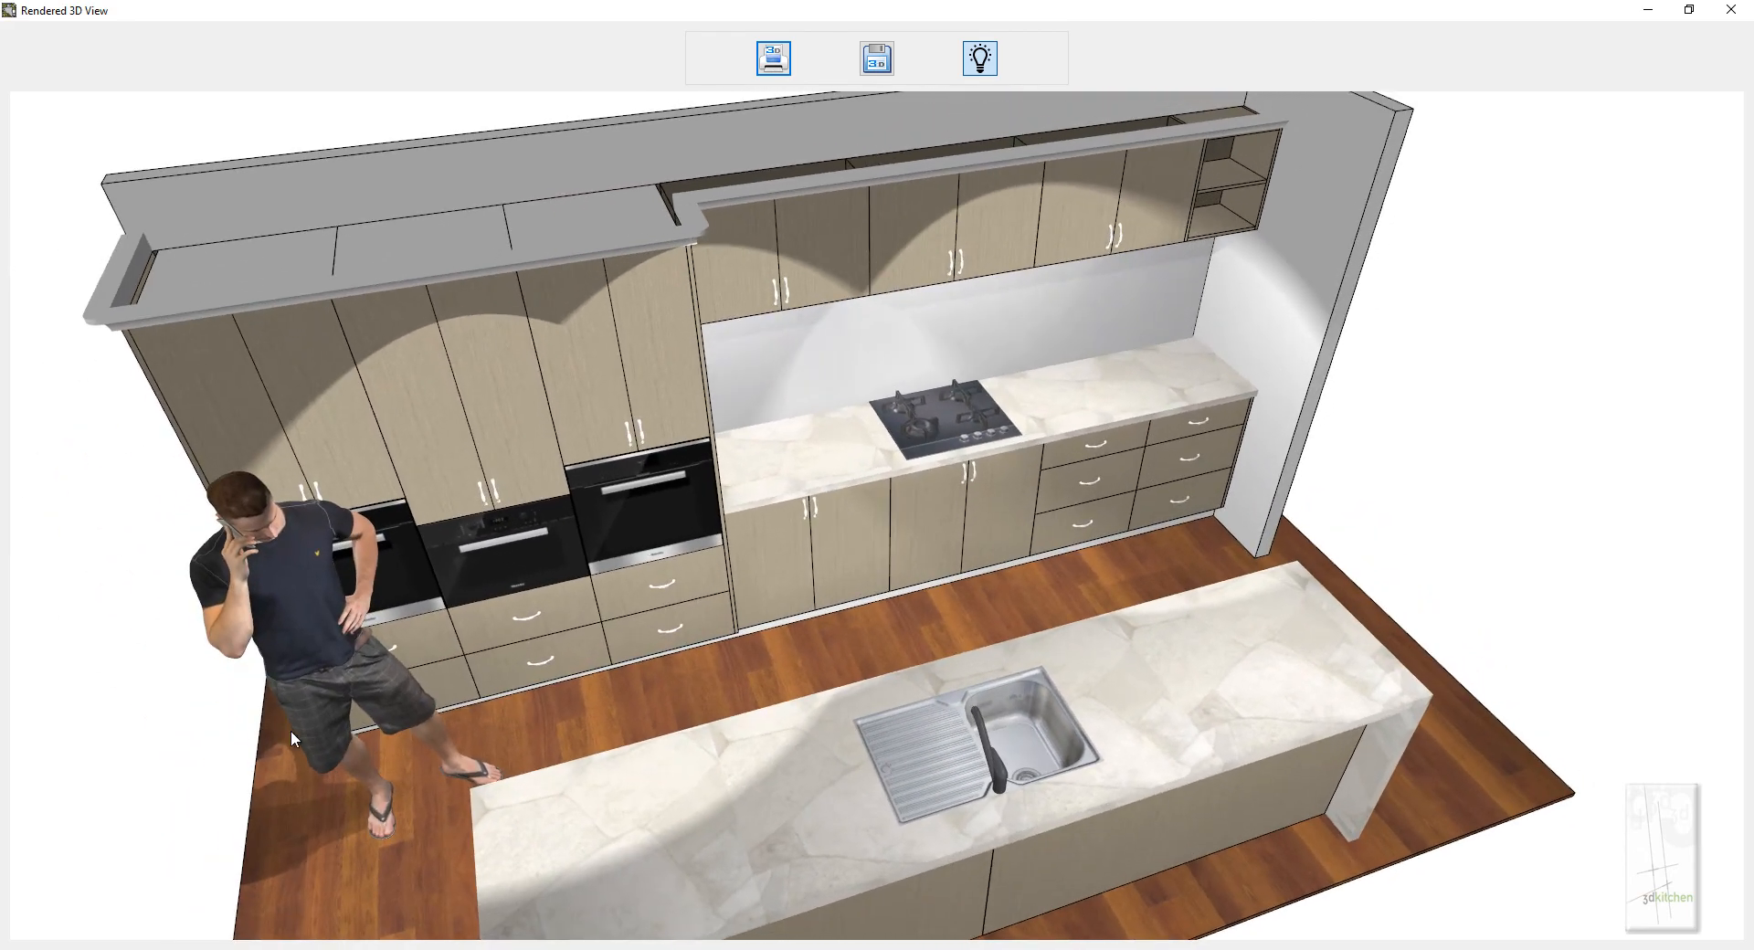
{"action": "left_click", "coordinate": [1728, 10]}
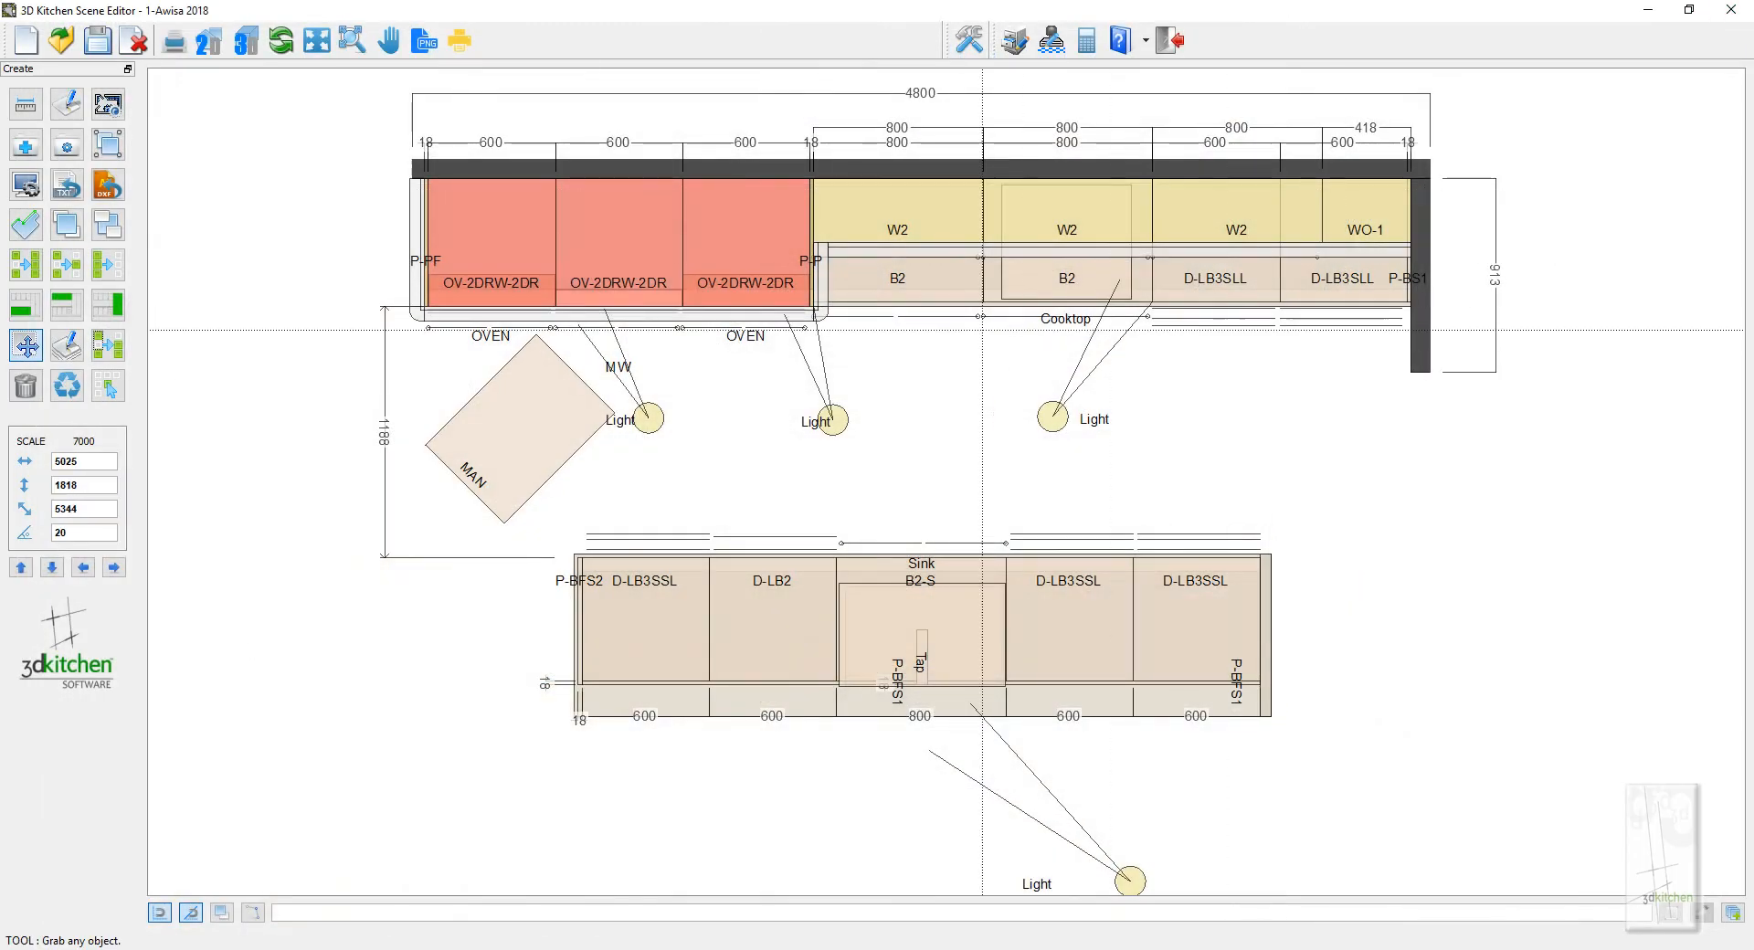
Turn on material rotation for the automatic floor's Merbau surface in the scene specifications and apply it
{"action": "left_click", "coordinate": [124, 105]}
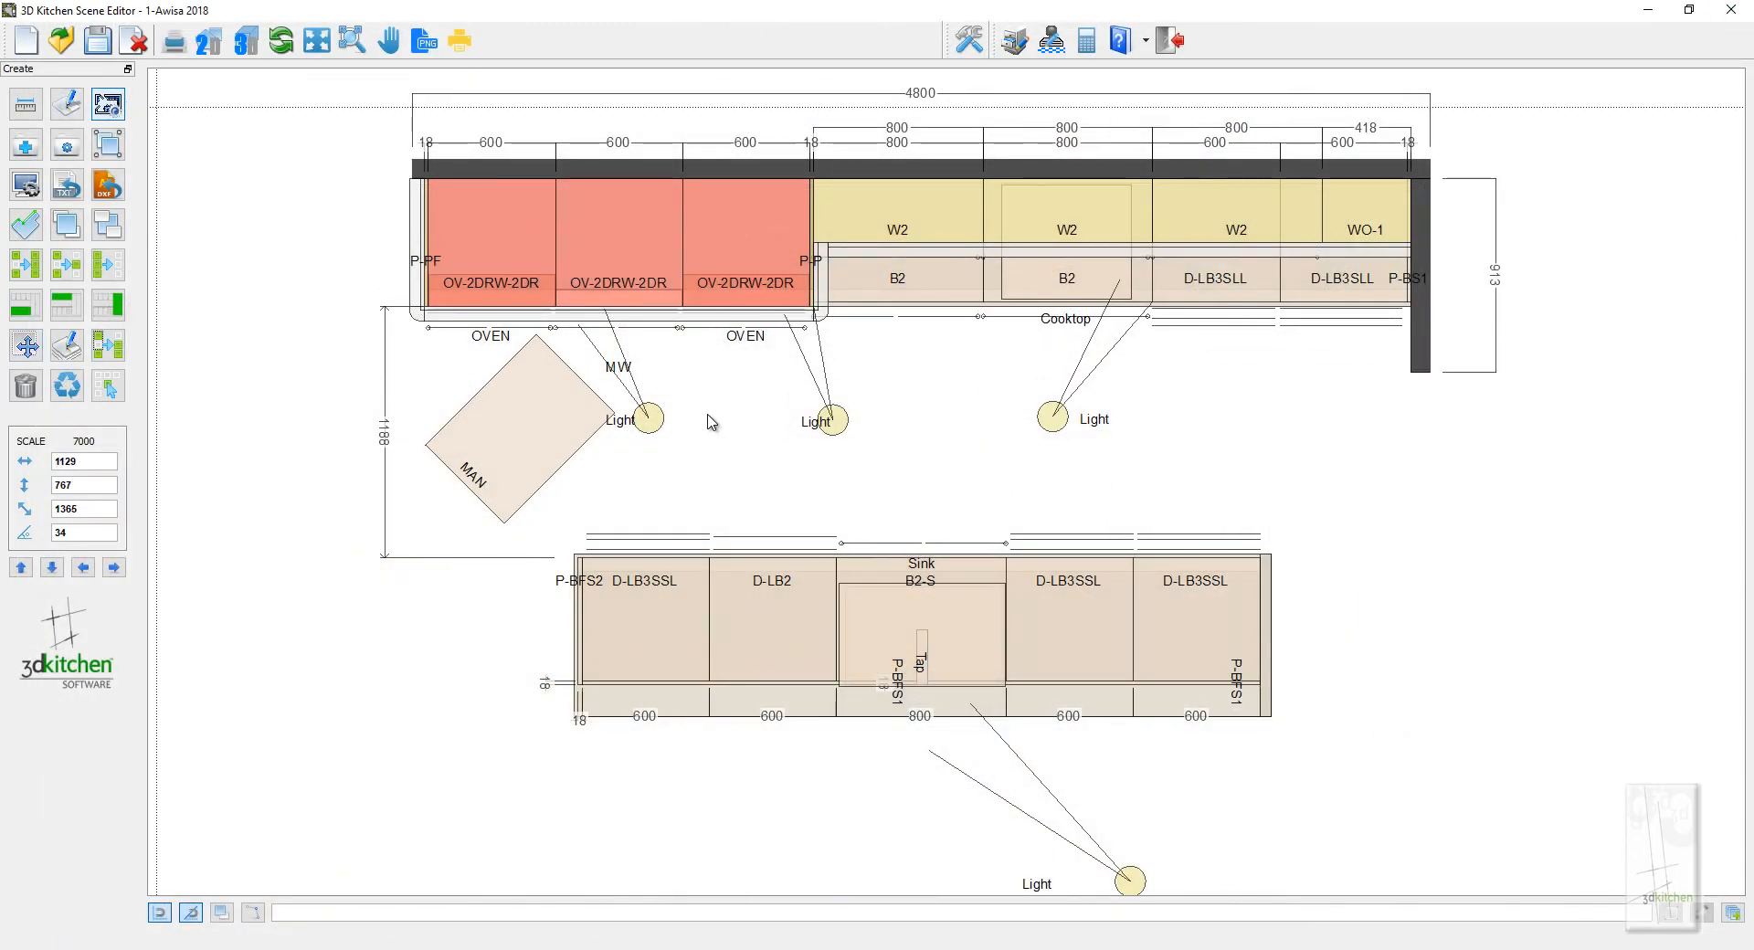
{"action": "scroll", "coordinate": [747, 420], "scroll_direction": "down", "scroll_amount": 2}
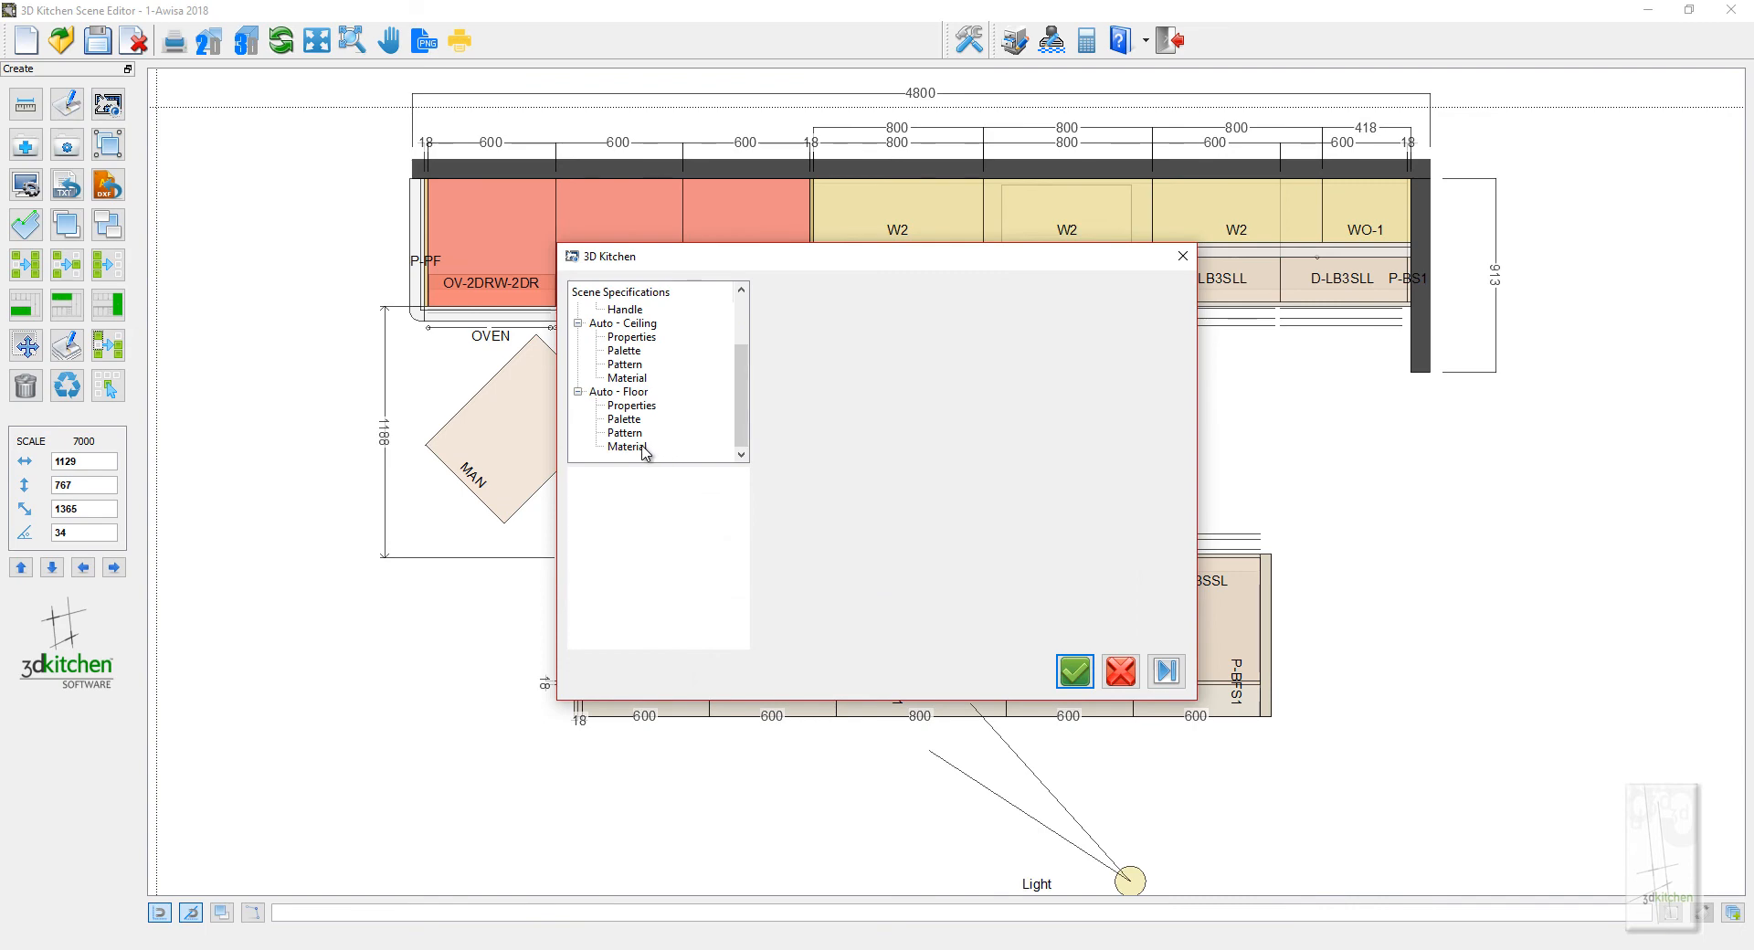
{"action": "left_click", "coordinate": [645, 447]}
{"action": "left_click", "coordinate": [847, 332]}
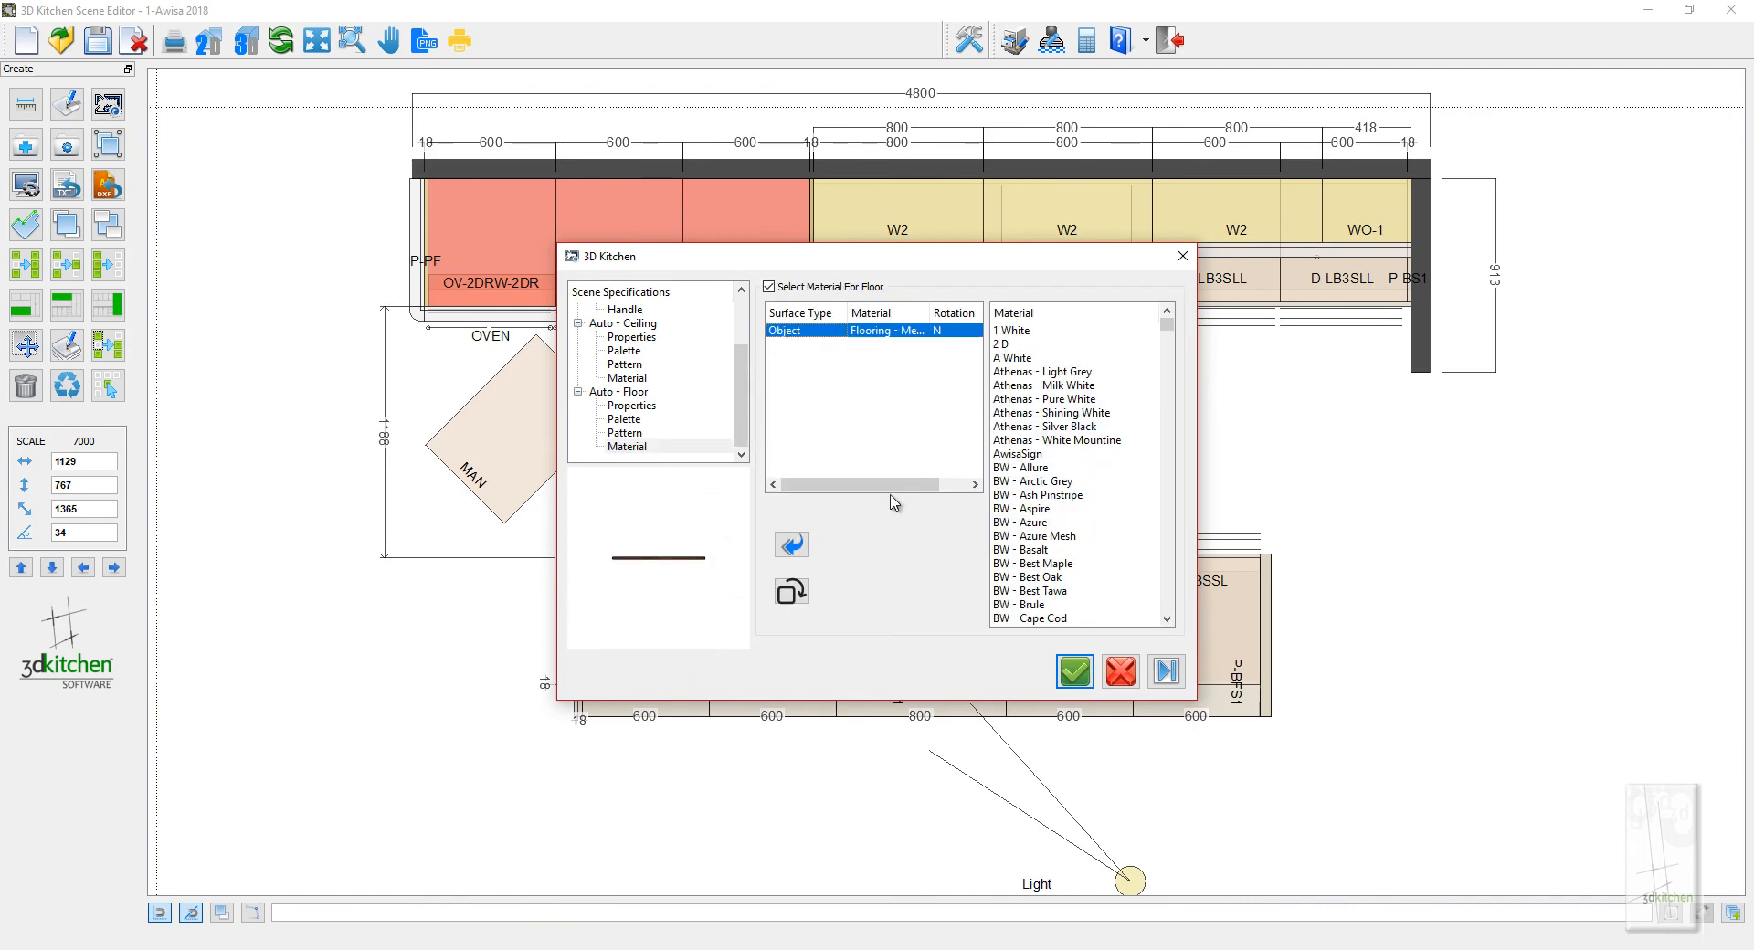
{"action": "left_click", "coordinate": [792, 591]}
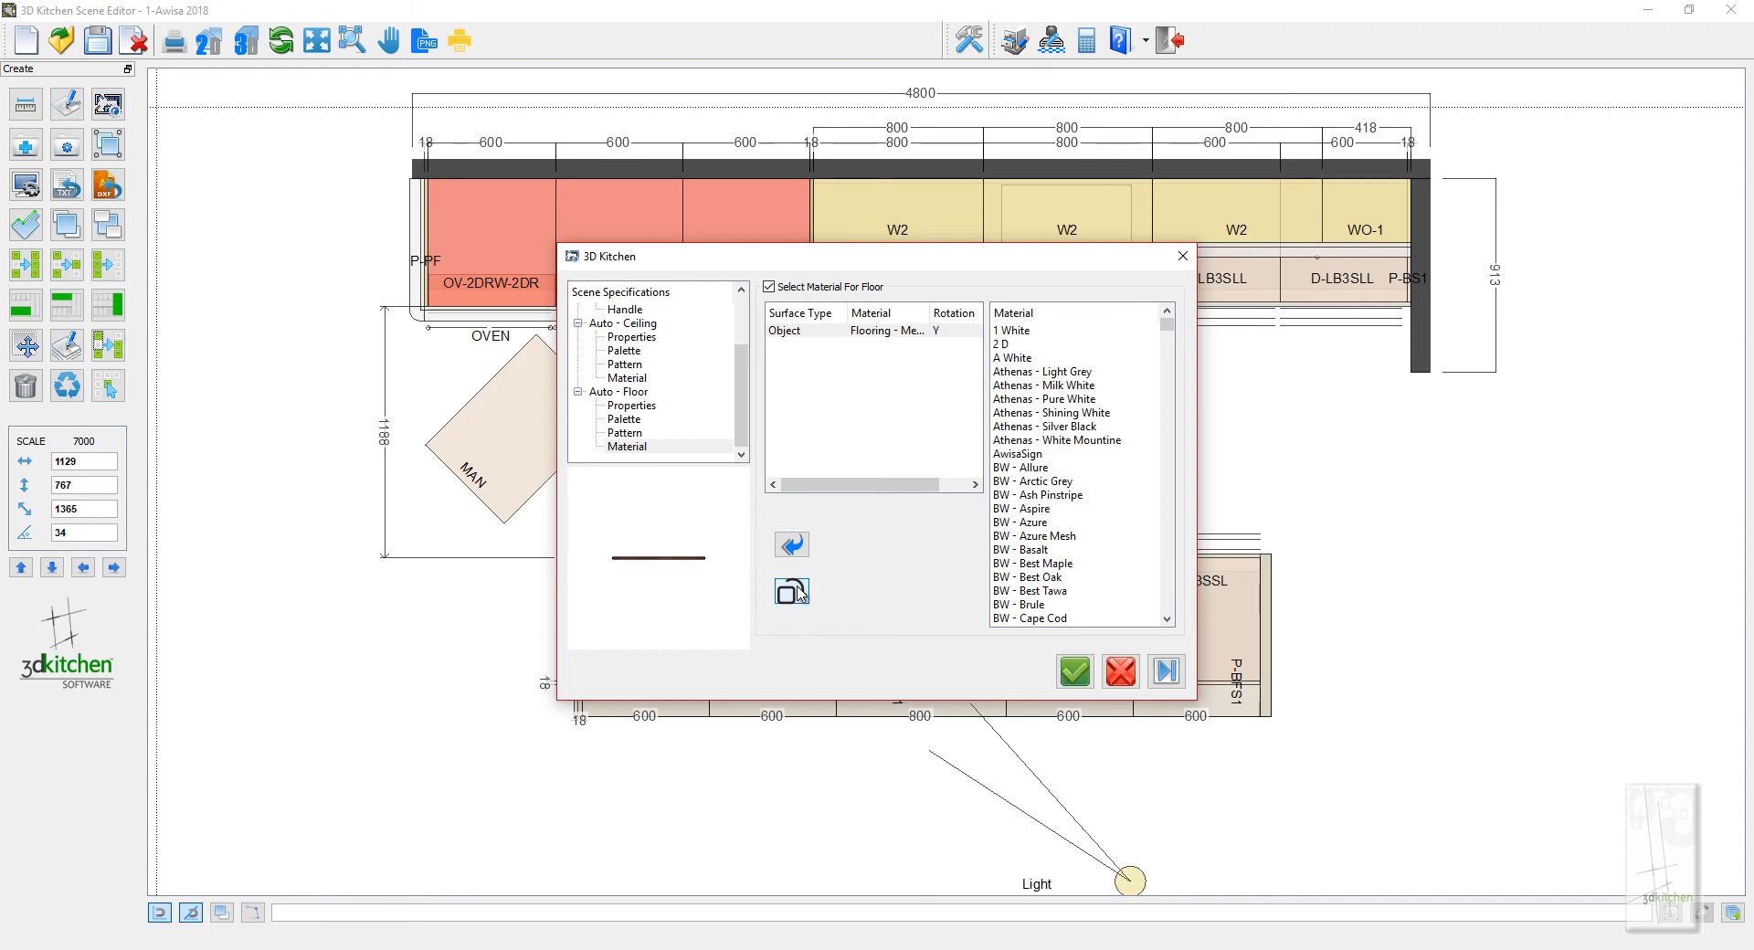
{"action": "left_click", "coordinate": [1075, 672]}
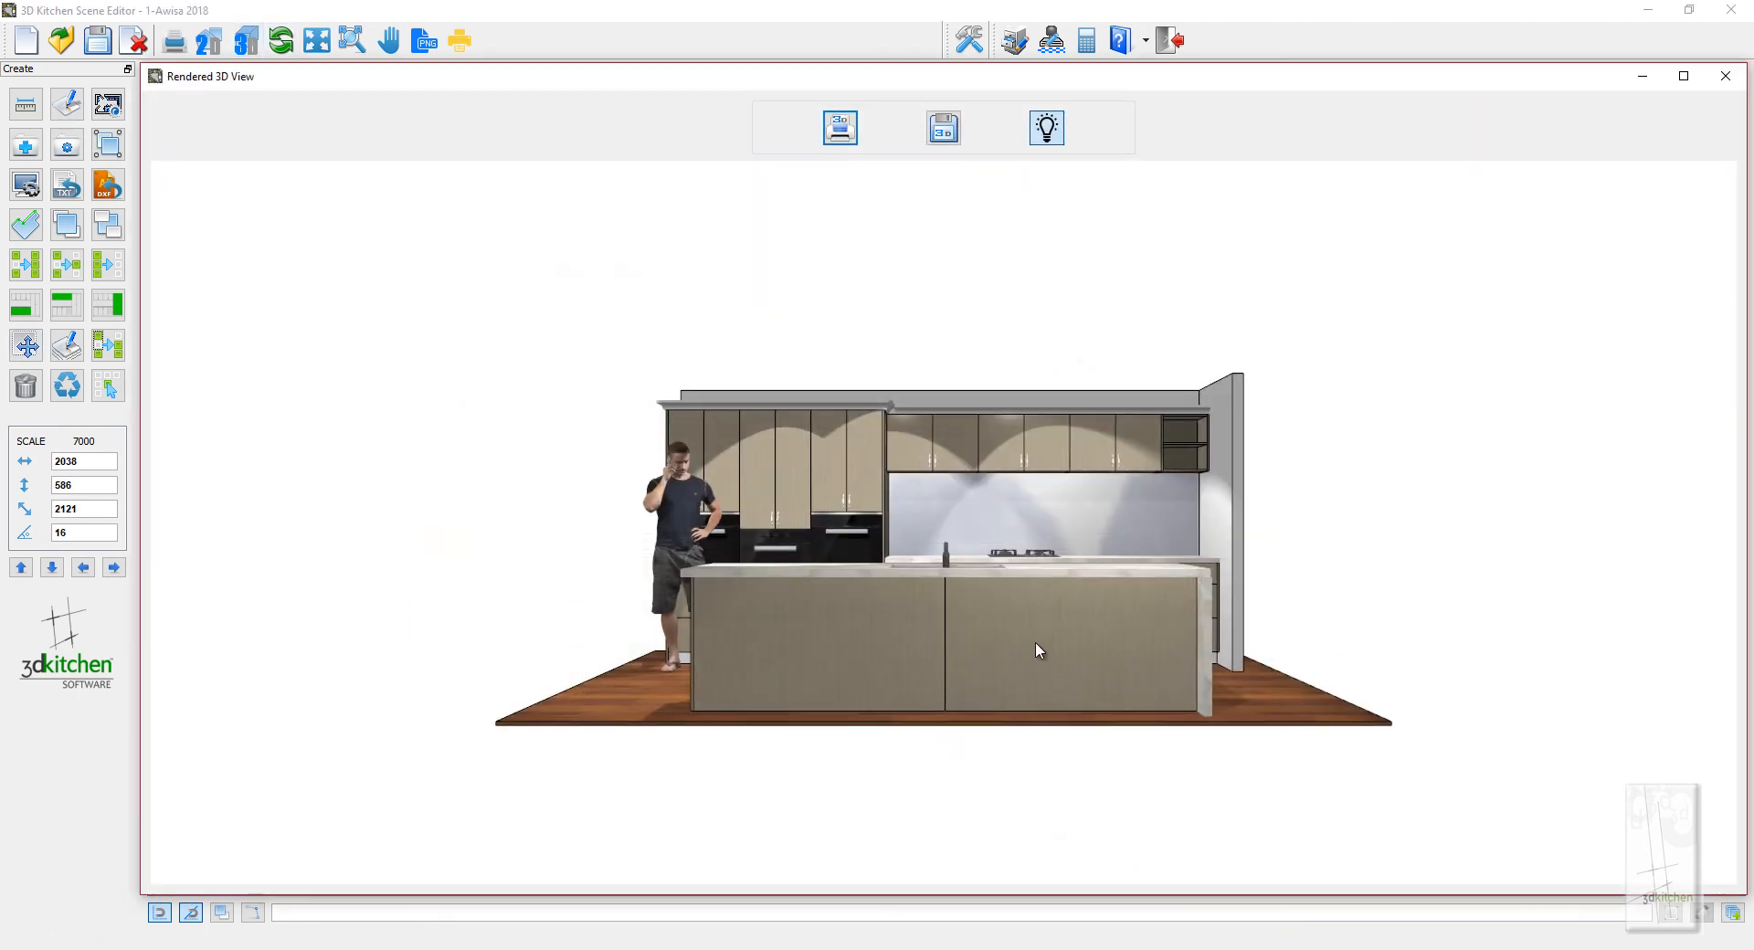
Examine the rotated floorboard direction from above in the rendered 3D view and return to the plan
{"action": "left_click_drag", "start_coordinate": [886, 582], "coordinate": [961, 868]}
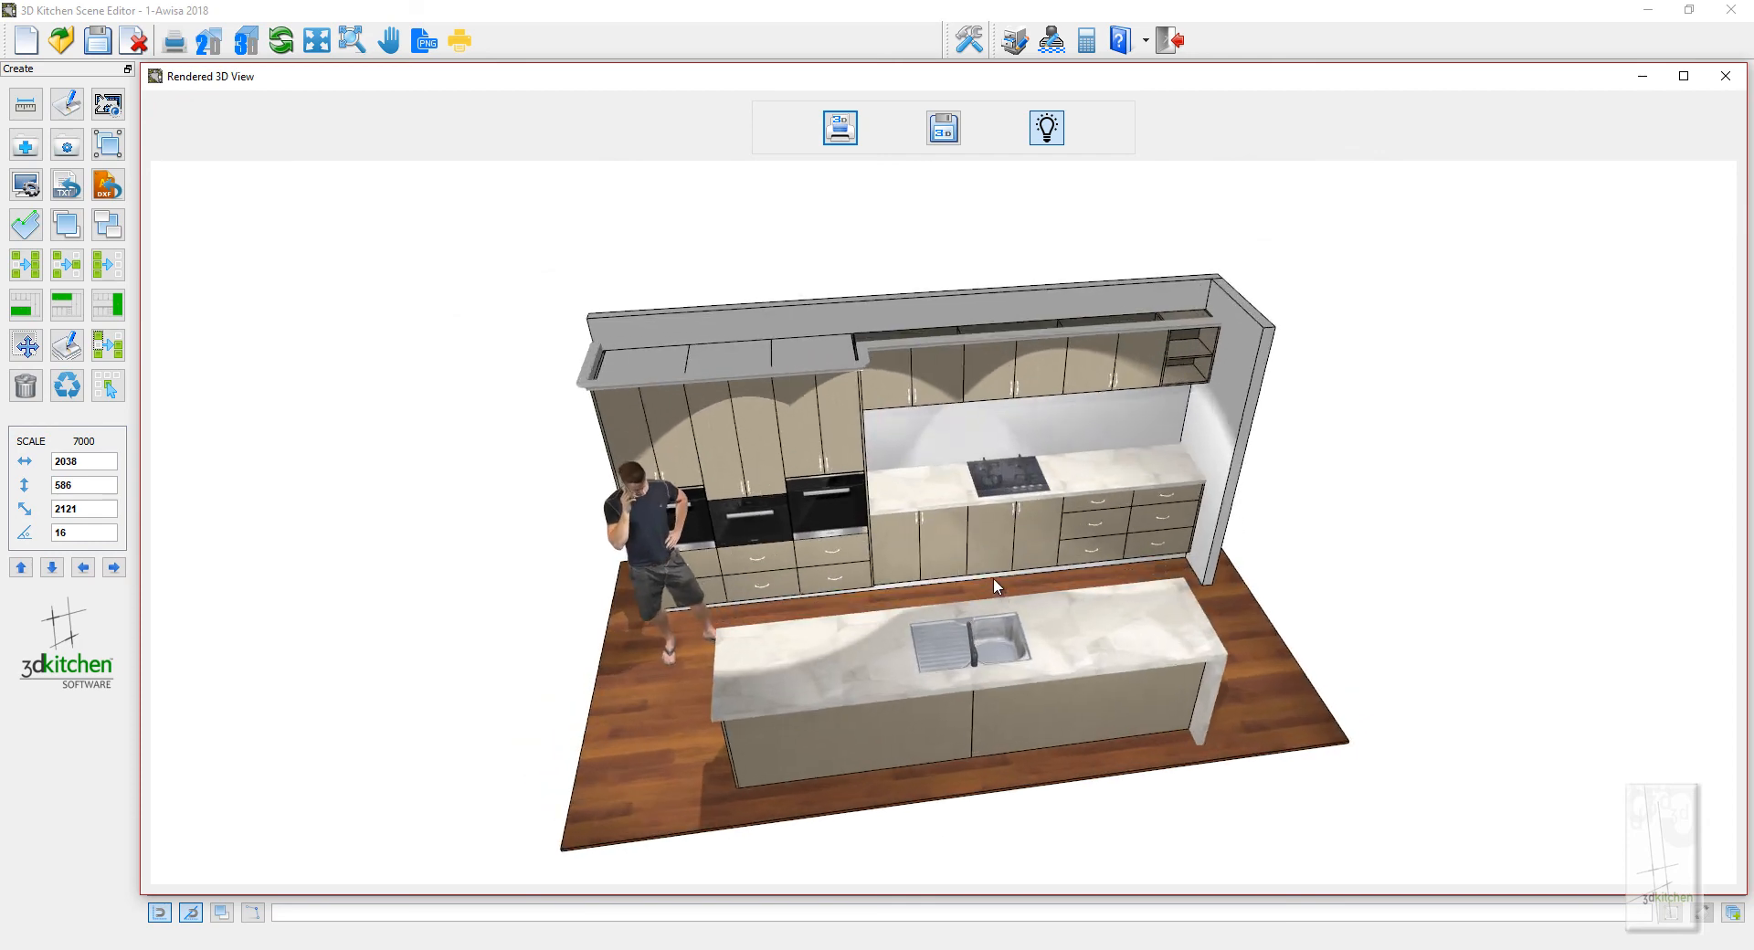
{"action": "scroll", "coordinate": [977, 581], "scroll_direction": "up", "scroll_amount": 5}
{"action": "left_click_drag", "start_coordinate": [944, 613], "coordinate": [939, 648]}
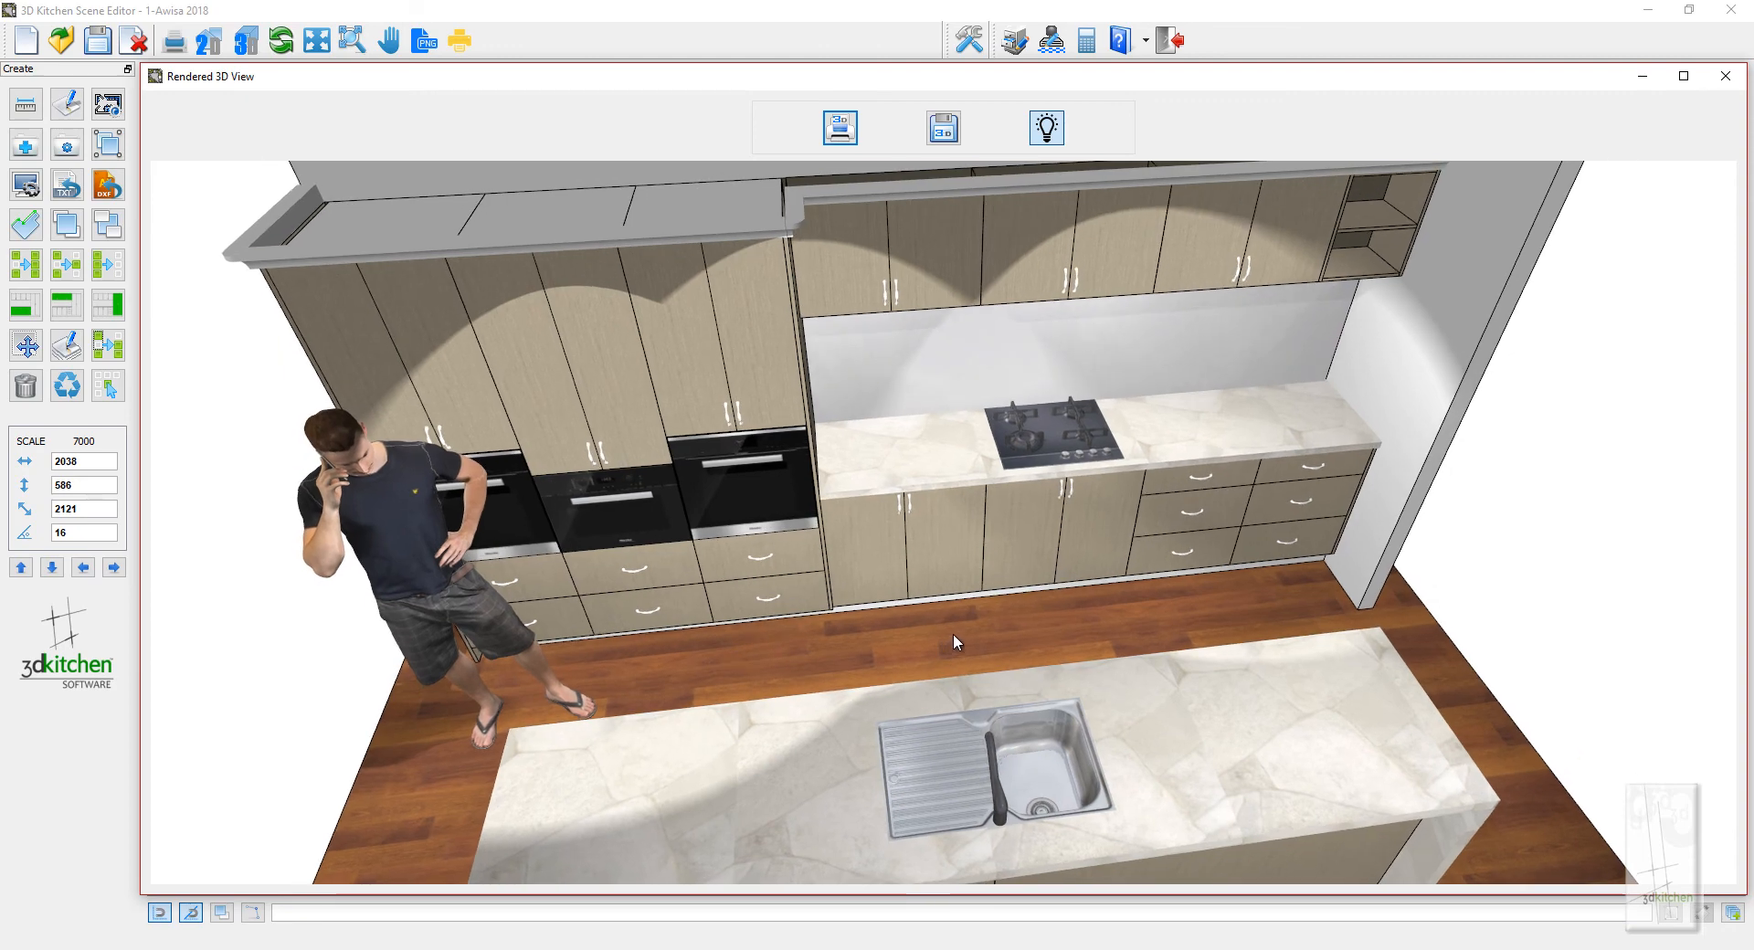
{"action": "key", "text": "Escape"}
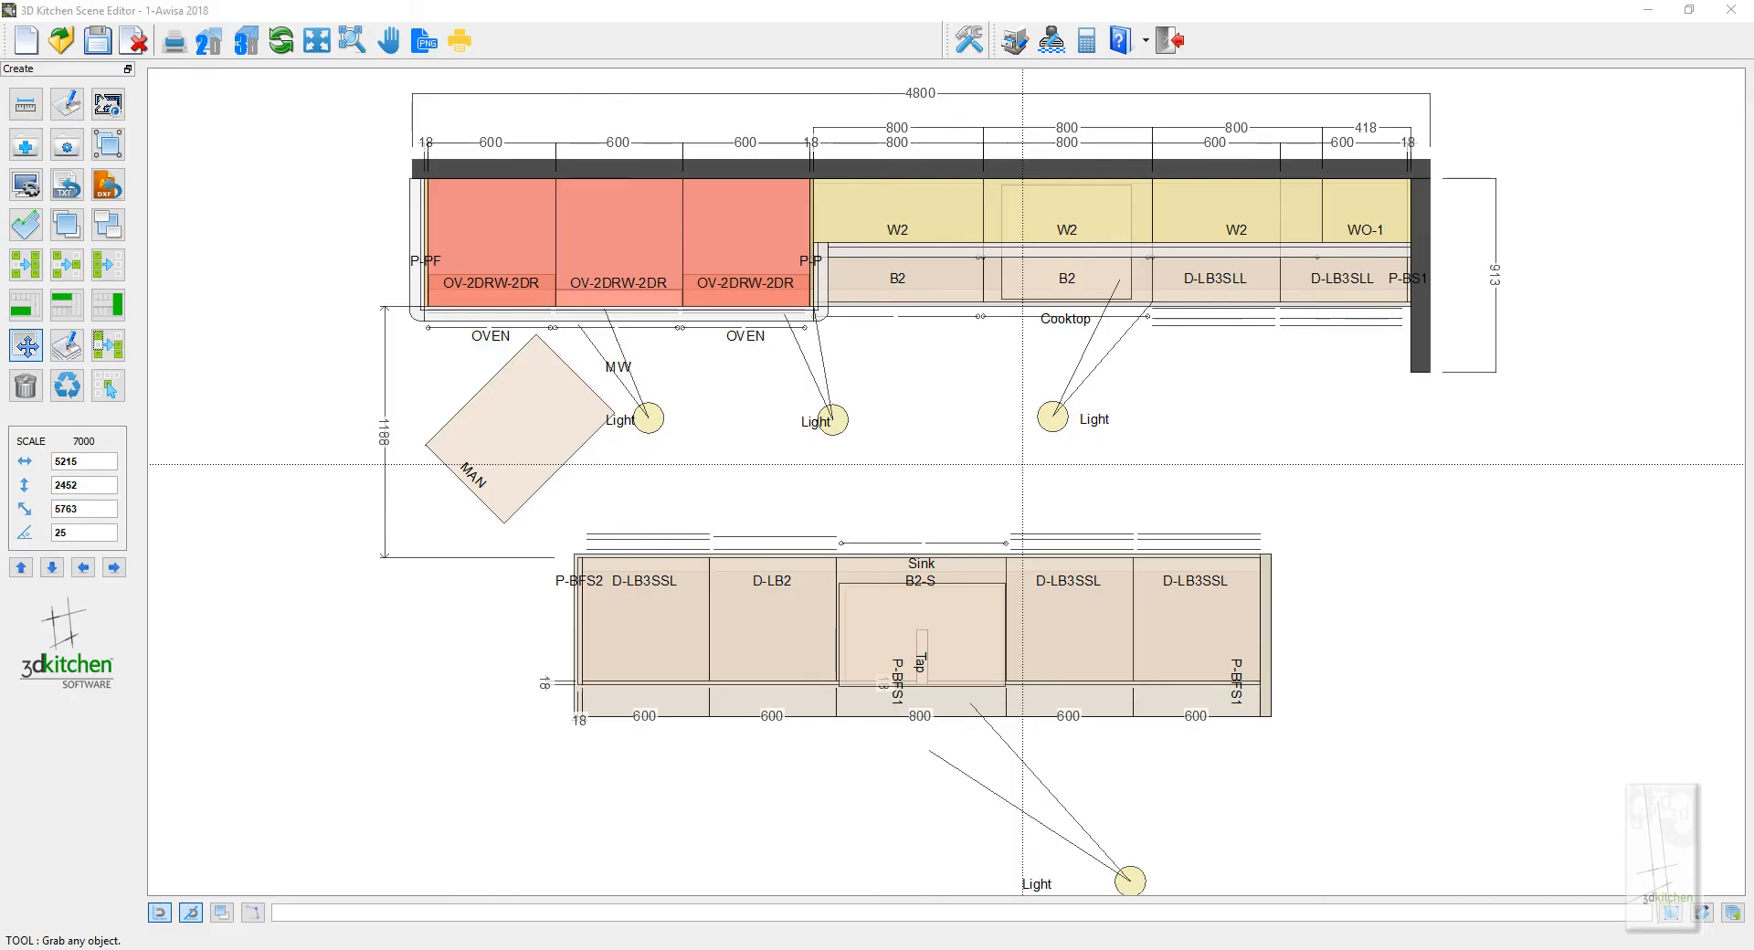
Load the 3D Kitchen 2018 scene from the default directory, discarding the modifications to the current scene
{"action": "left_click", "coordinate": [60, 40]}
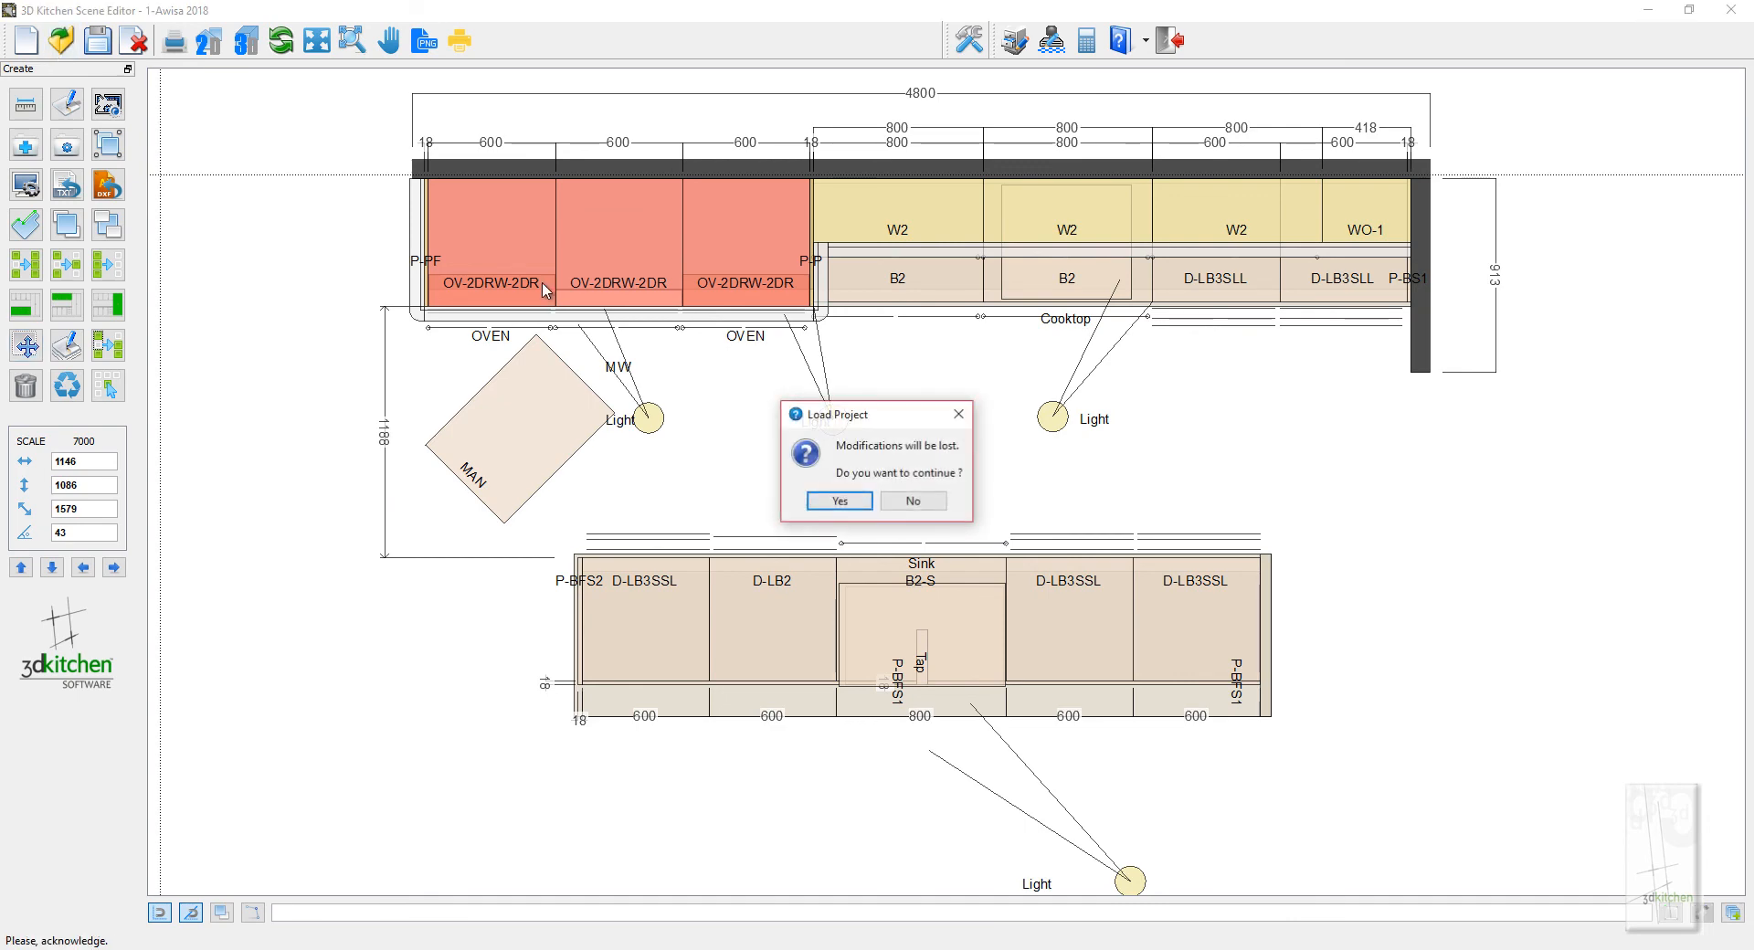
{"action": "left_click", "coordinate": [838, 502]}
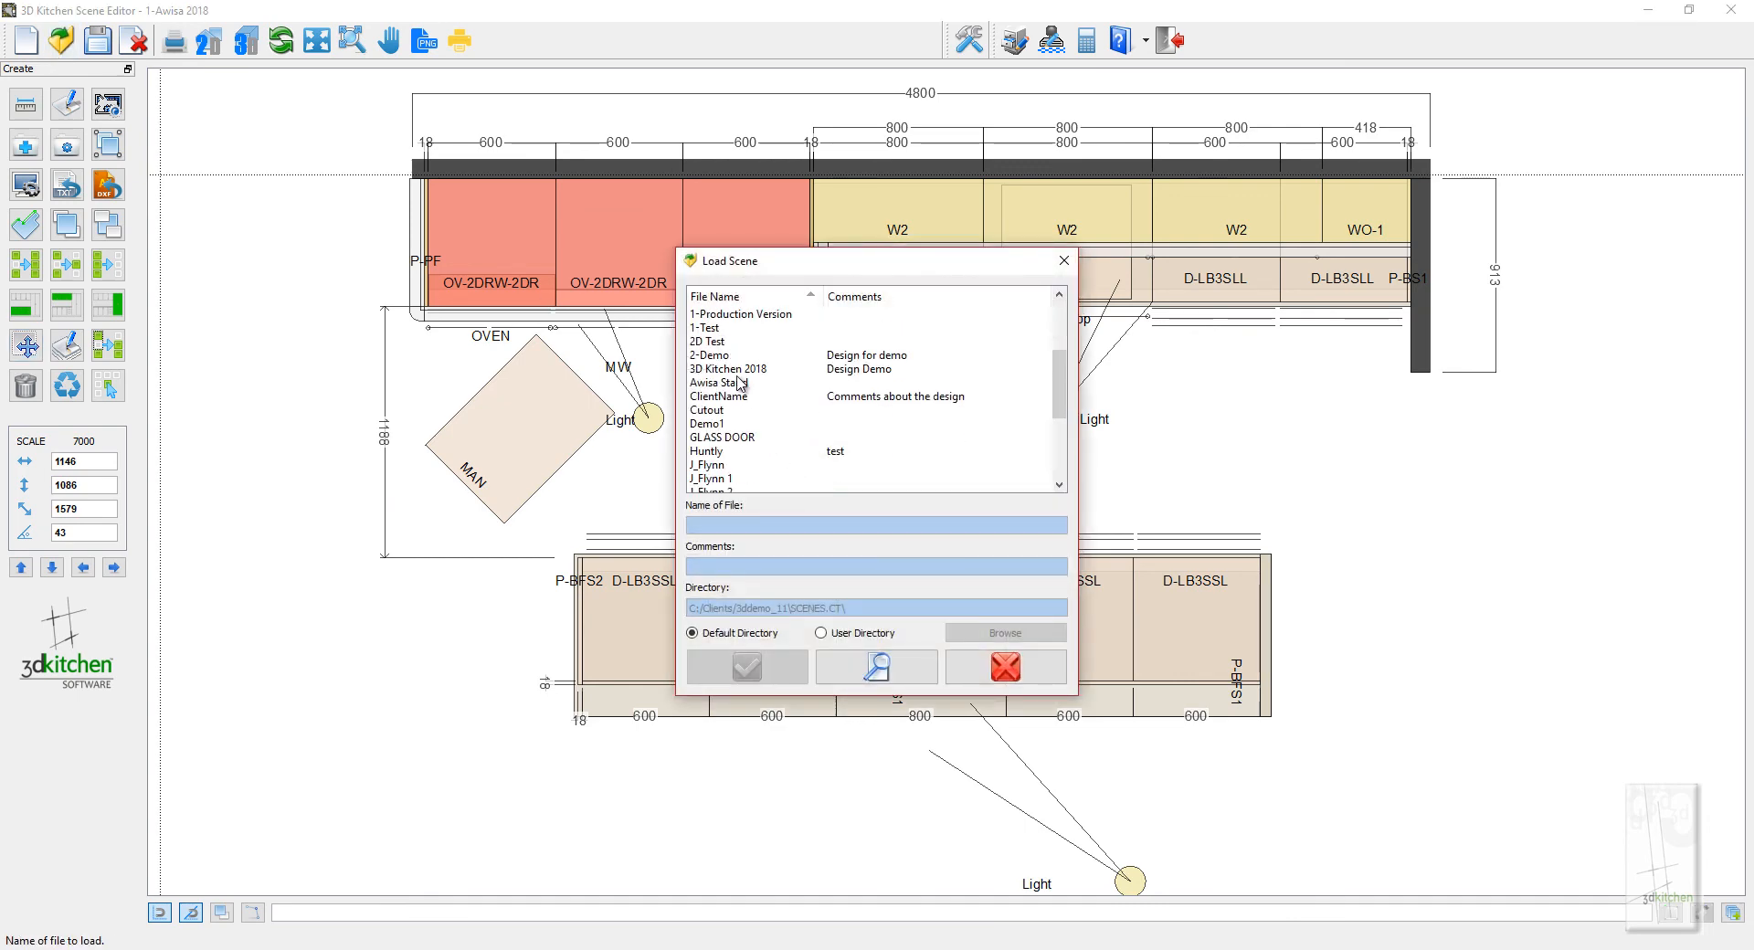
{"action": "left_click", "coordinate": [733, 369]}
{"action": "left_click", "coordinate": [738, 669]}
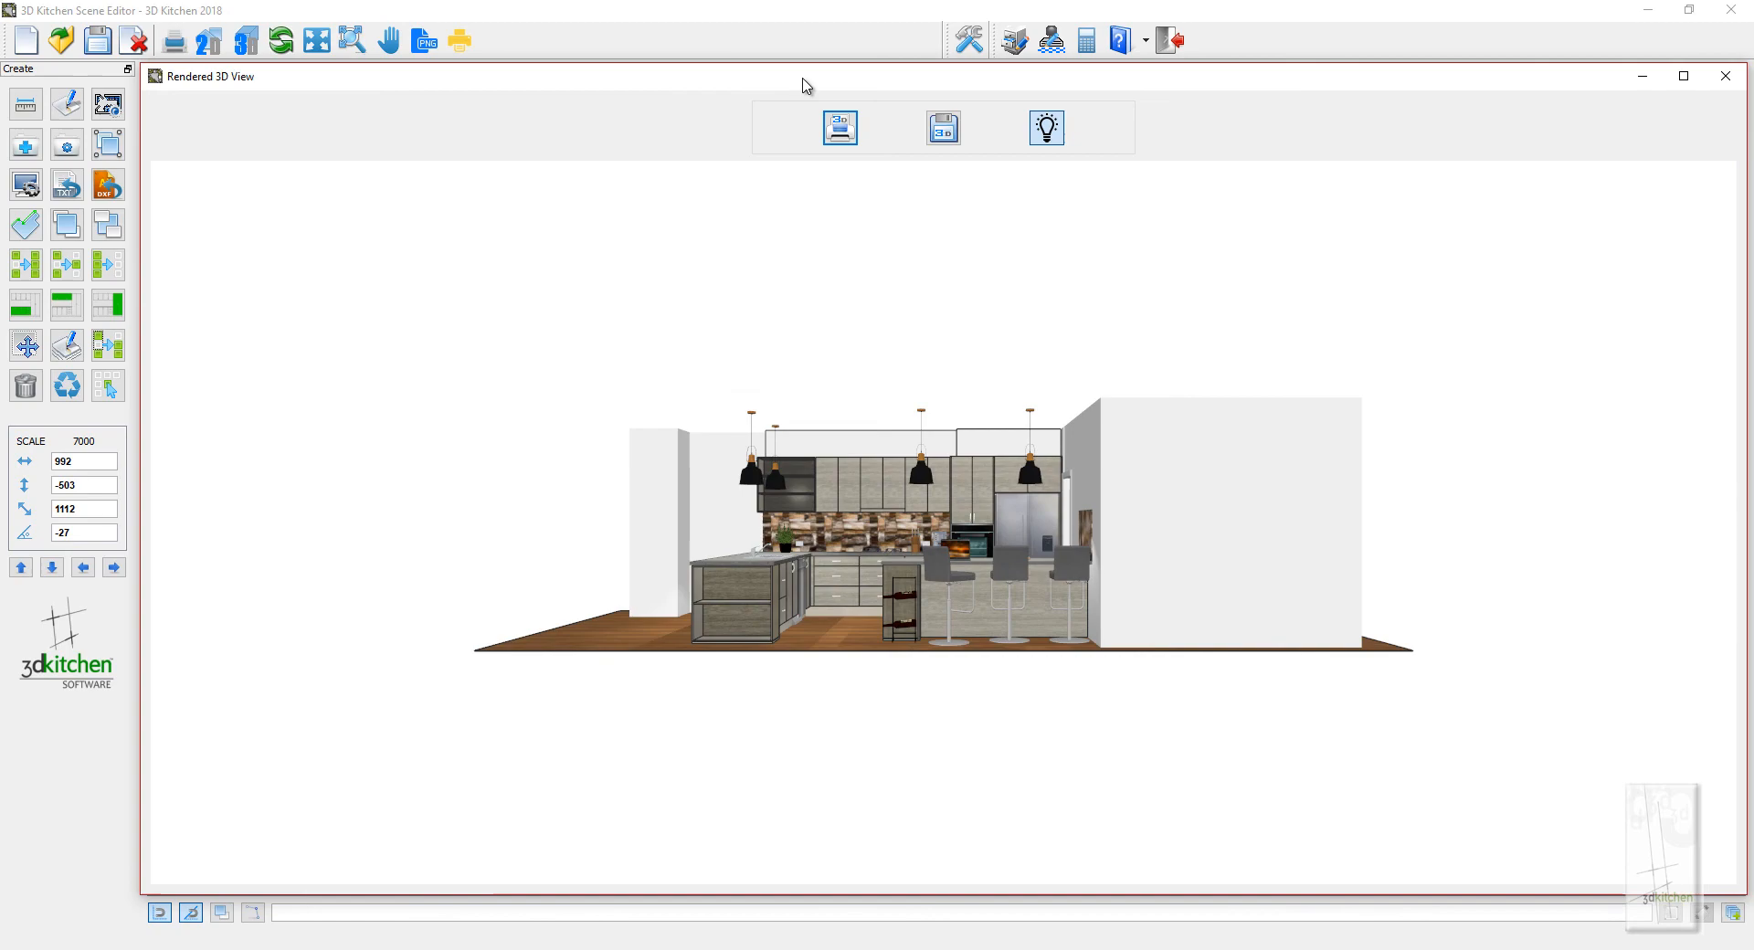
Examine the kitchen, island and adjoining walled room from several angles in the maximized rendered 3D view, and return to the plan
{"action": "double_click", "coordinate": [802, 79]}
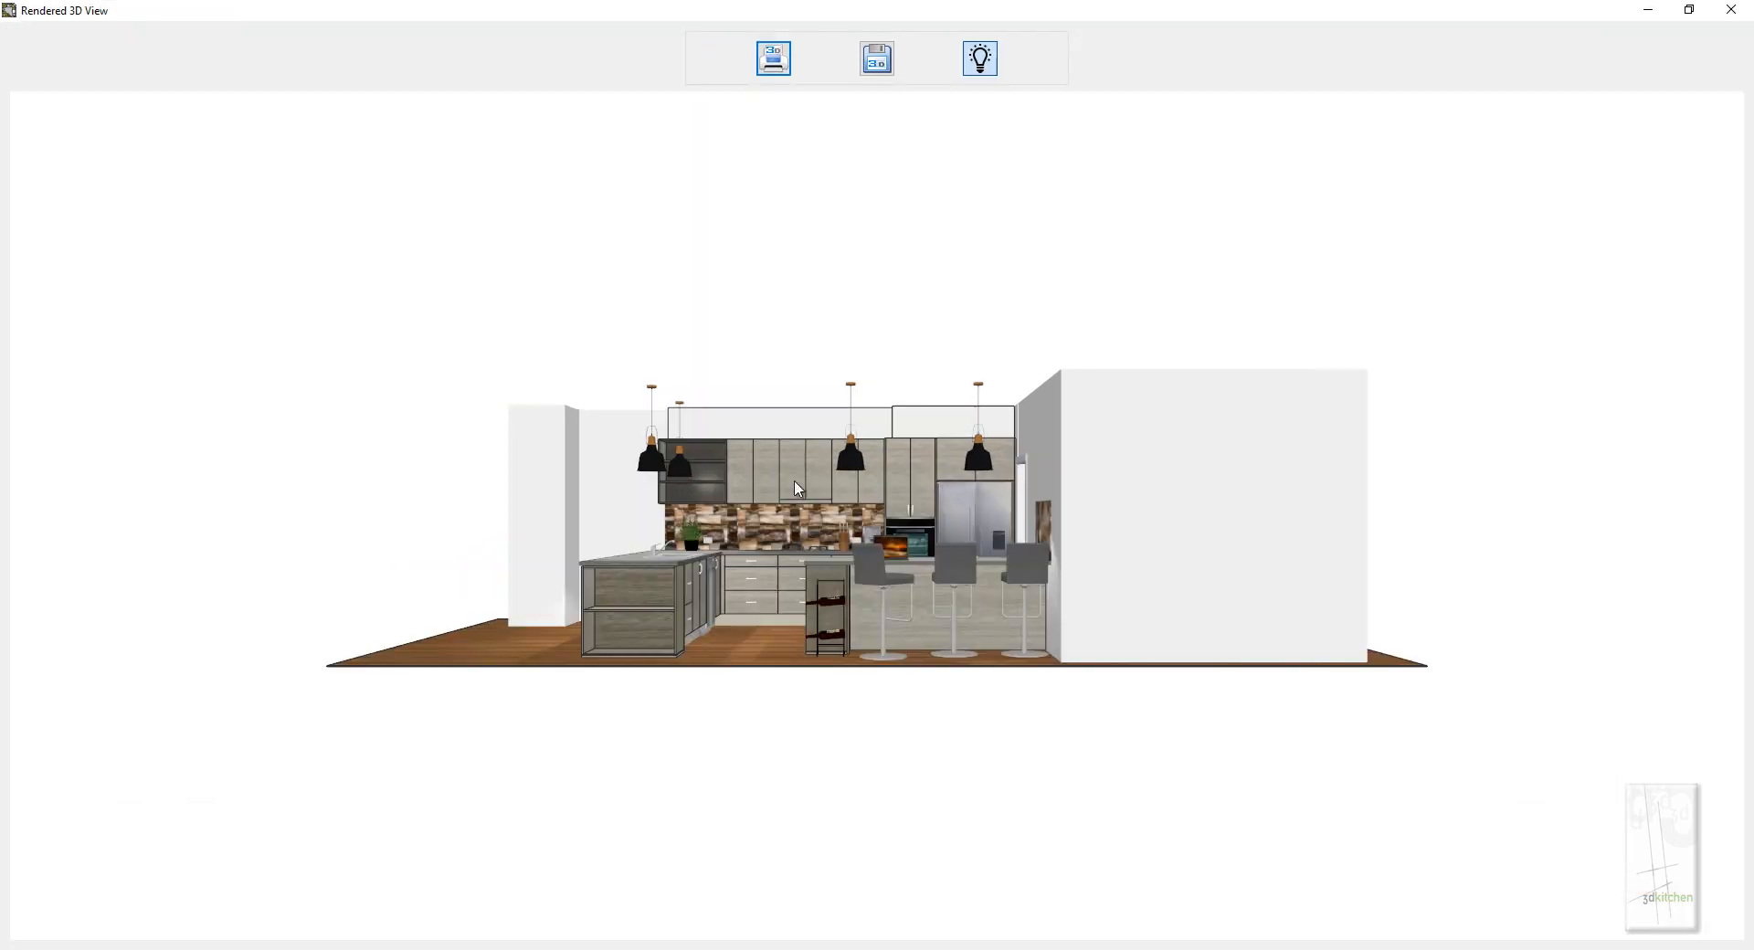
{"action": "scroll", "coordinate": [796, 486], "scroll_direction": "up", "scroll_amount": 8}
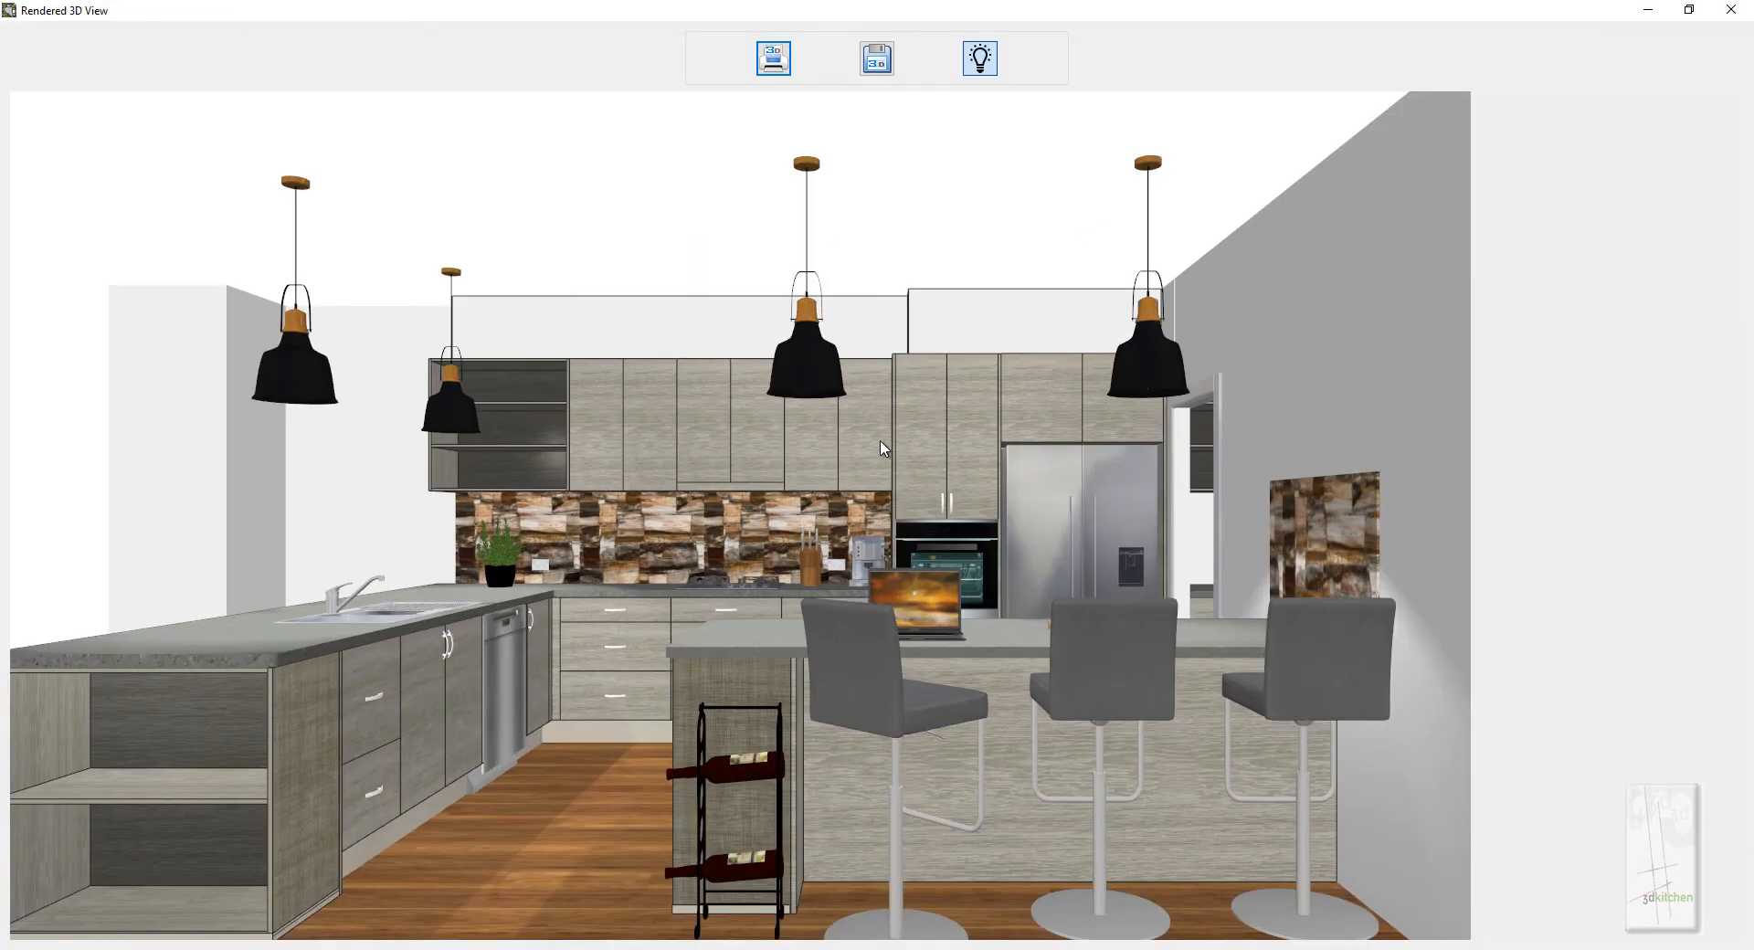
{"action": "left_click_drag", "start_coordinate": [883, 448], "coordinate": [575, 427]}
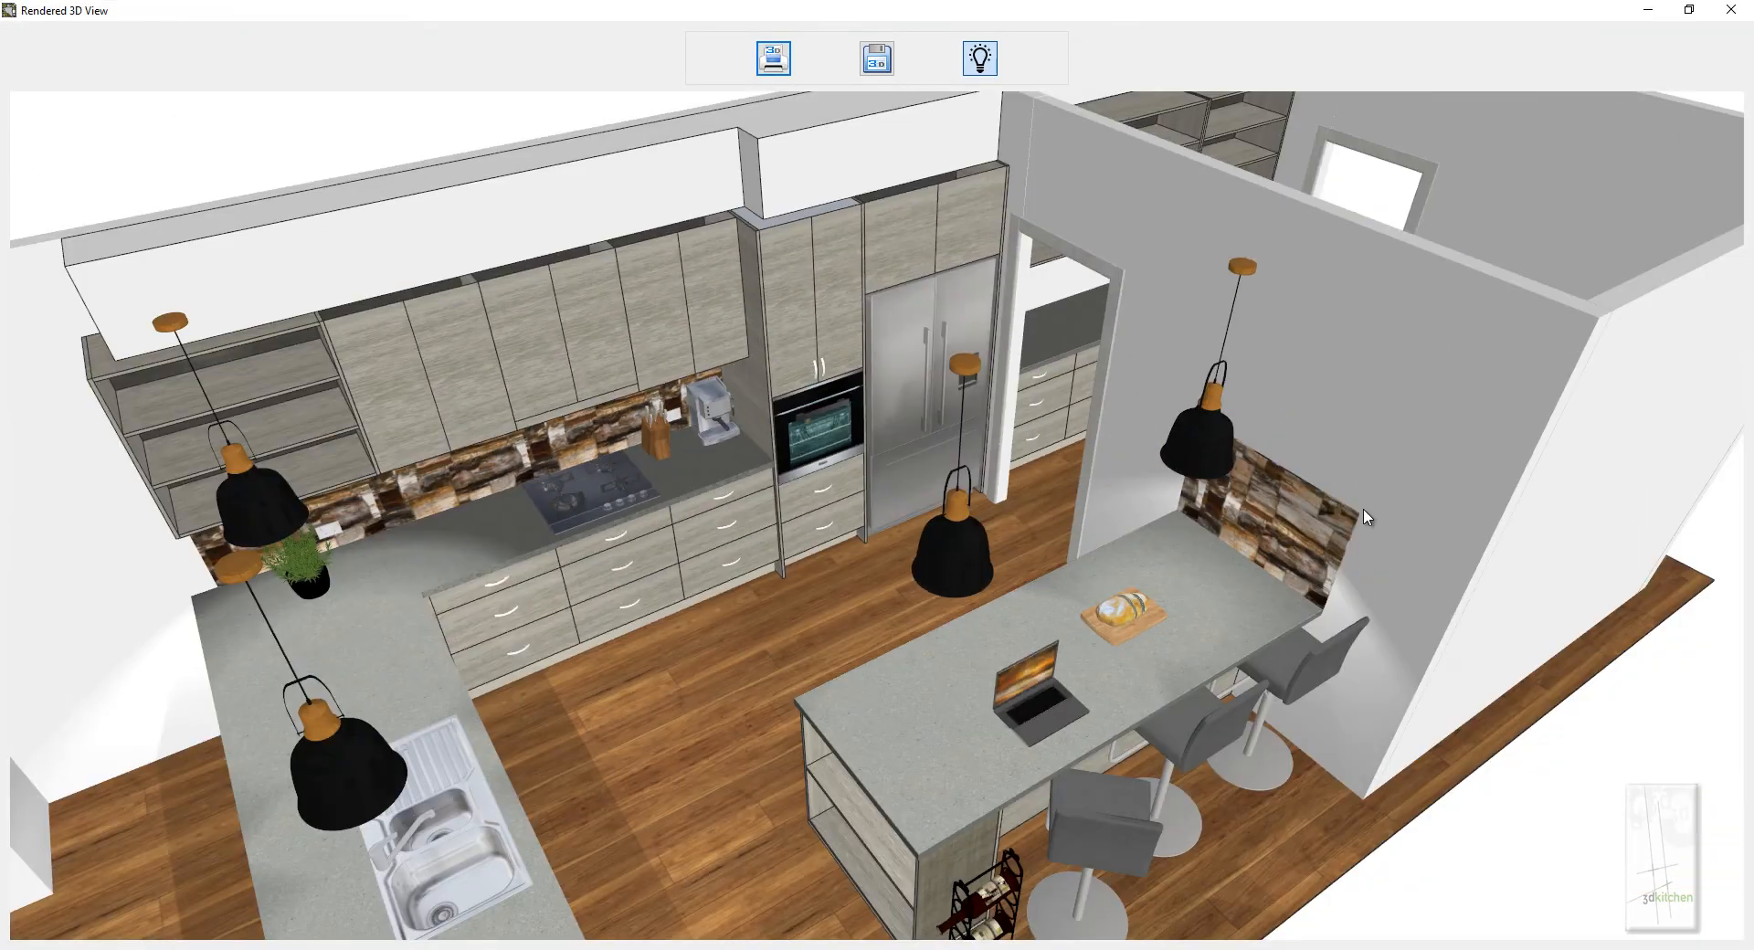
{"action": "left_click_drag", "start_coordinate": [1366, 517], "coordinate": [534, 653]}
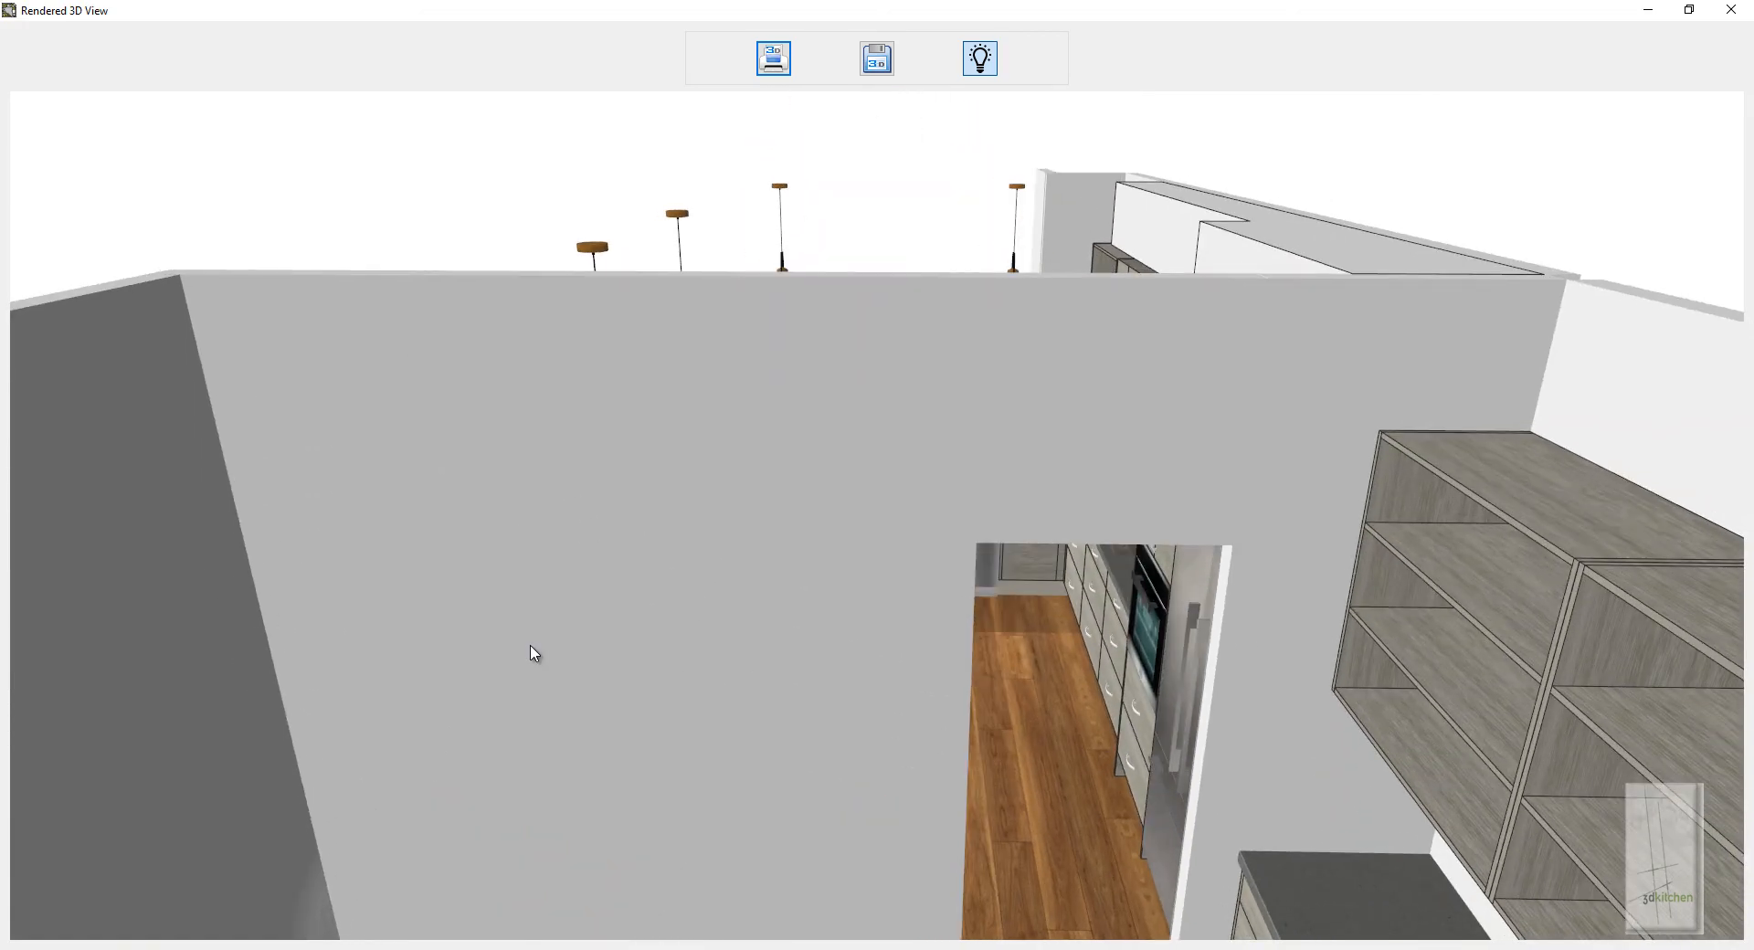
{"action": "scroll", "coordinate": [558, 594], "scroll_direction": "down", "scroll_amount": 5}
{"action": "left_click_drag", "start_coordinate": [799, 785], "coordinate": [1023, 685]}
{"action": "scroll", "coordinate": [922, 630], "scroll_direction": "up", "scroll_amount": 8}
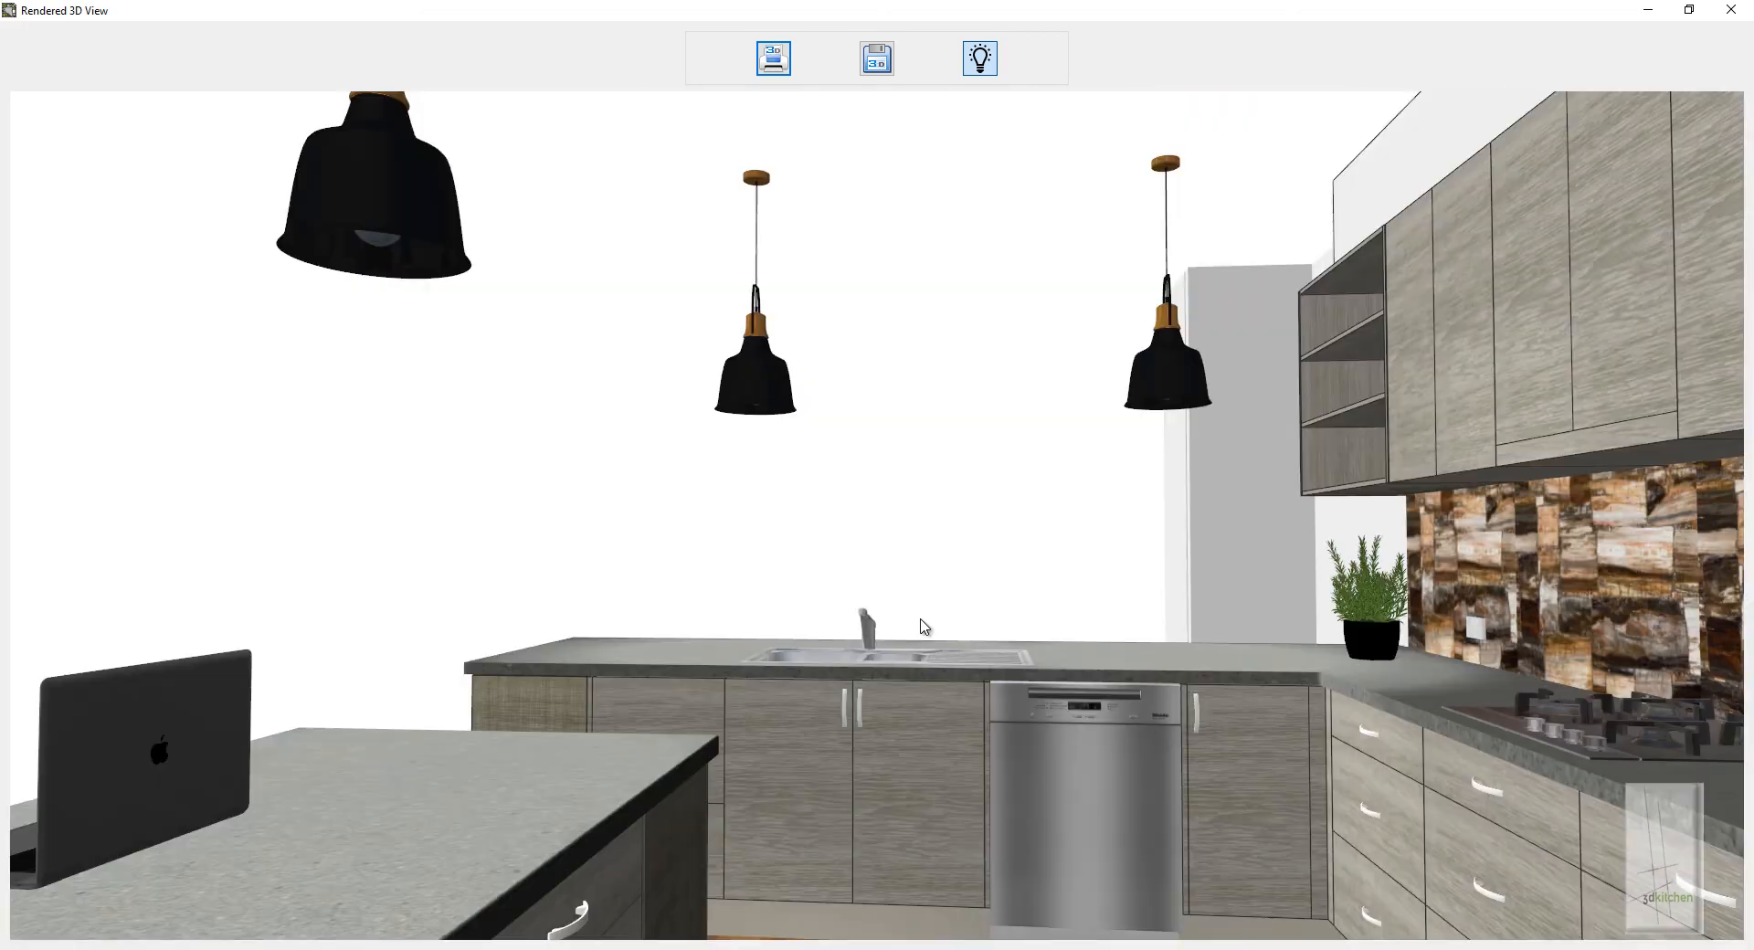
{"action": "left_click_drag", "start_coordinate": [687, 576], "coordinate": [1389, 606]}
{"action": "scroll", "coordinate": [1389, 607], "scroll_direction": "down", "scroll_amount": 8}
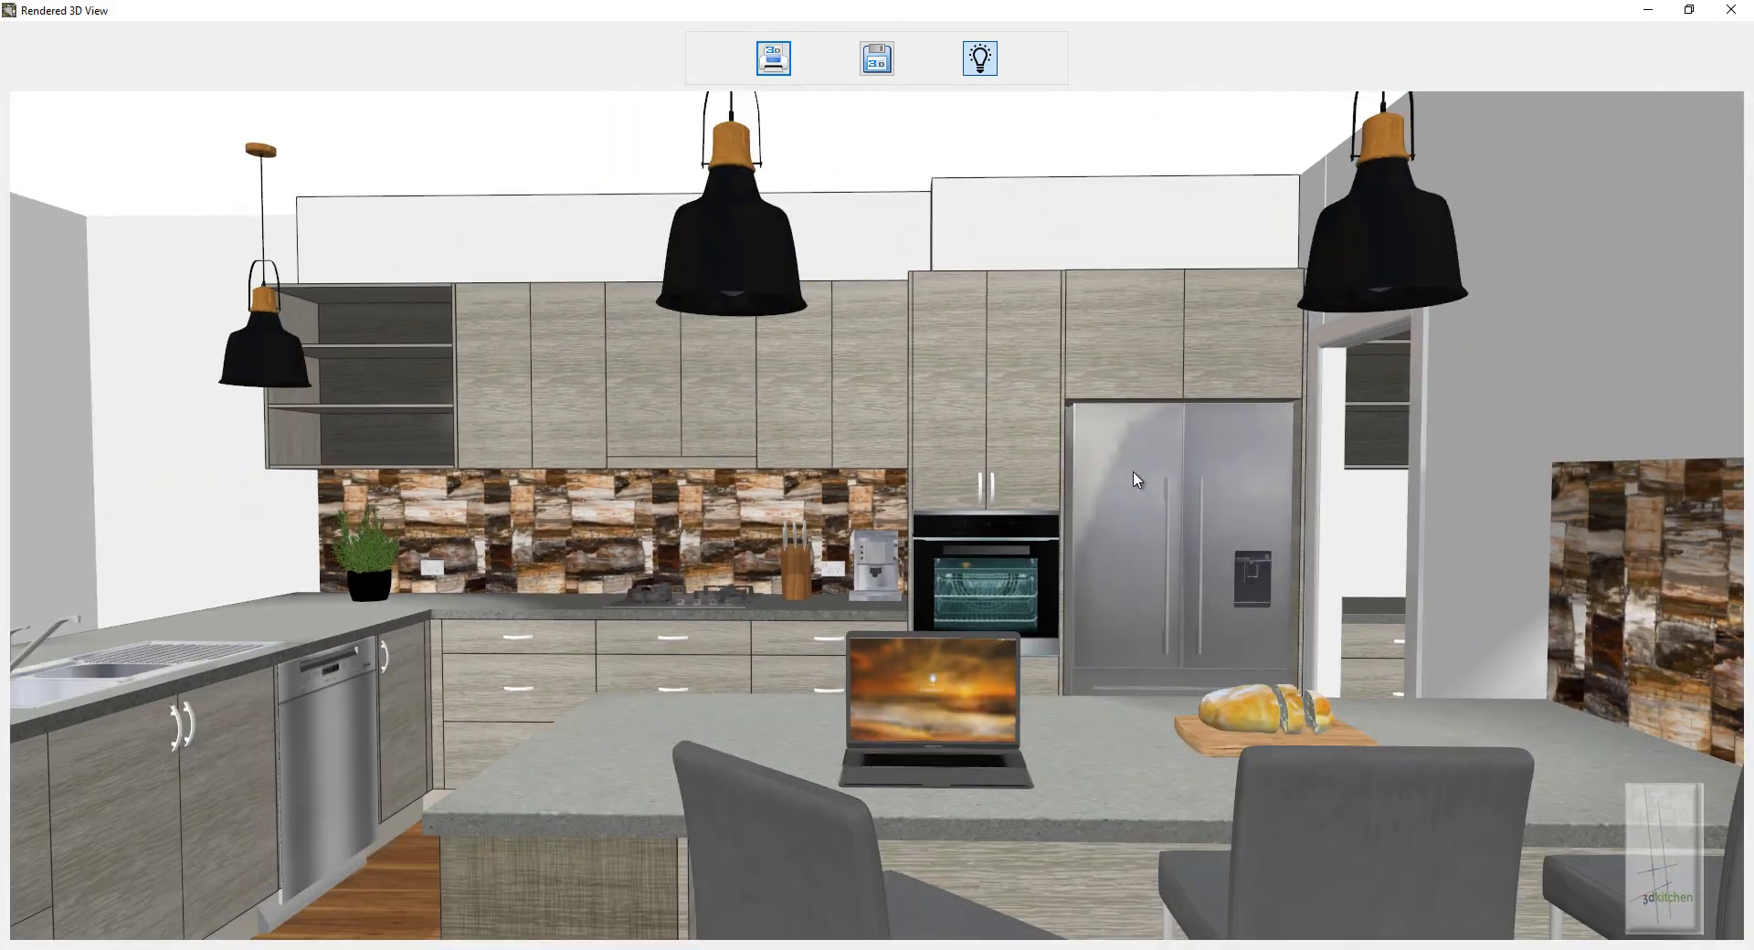
{"action": "scroll", "coordinate": [1135, 477], "scroll_direction": "down", "scroll_amount": 3}
{"action": "right_click_drag", "start_coordinate": [1043, 589], "coordinate": [994, 535]}
{"action": "left_click_drag", "start_coordinate": [993, 535], "coordinate": [1023, 570]}
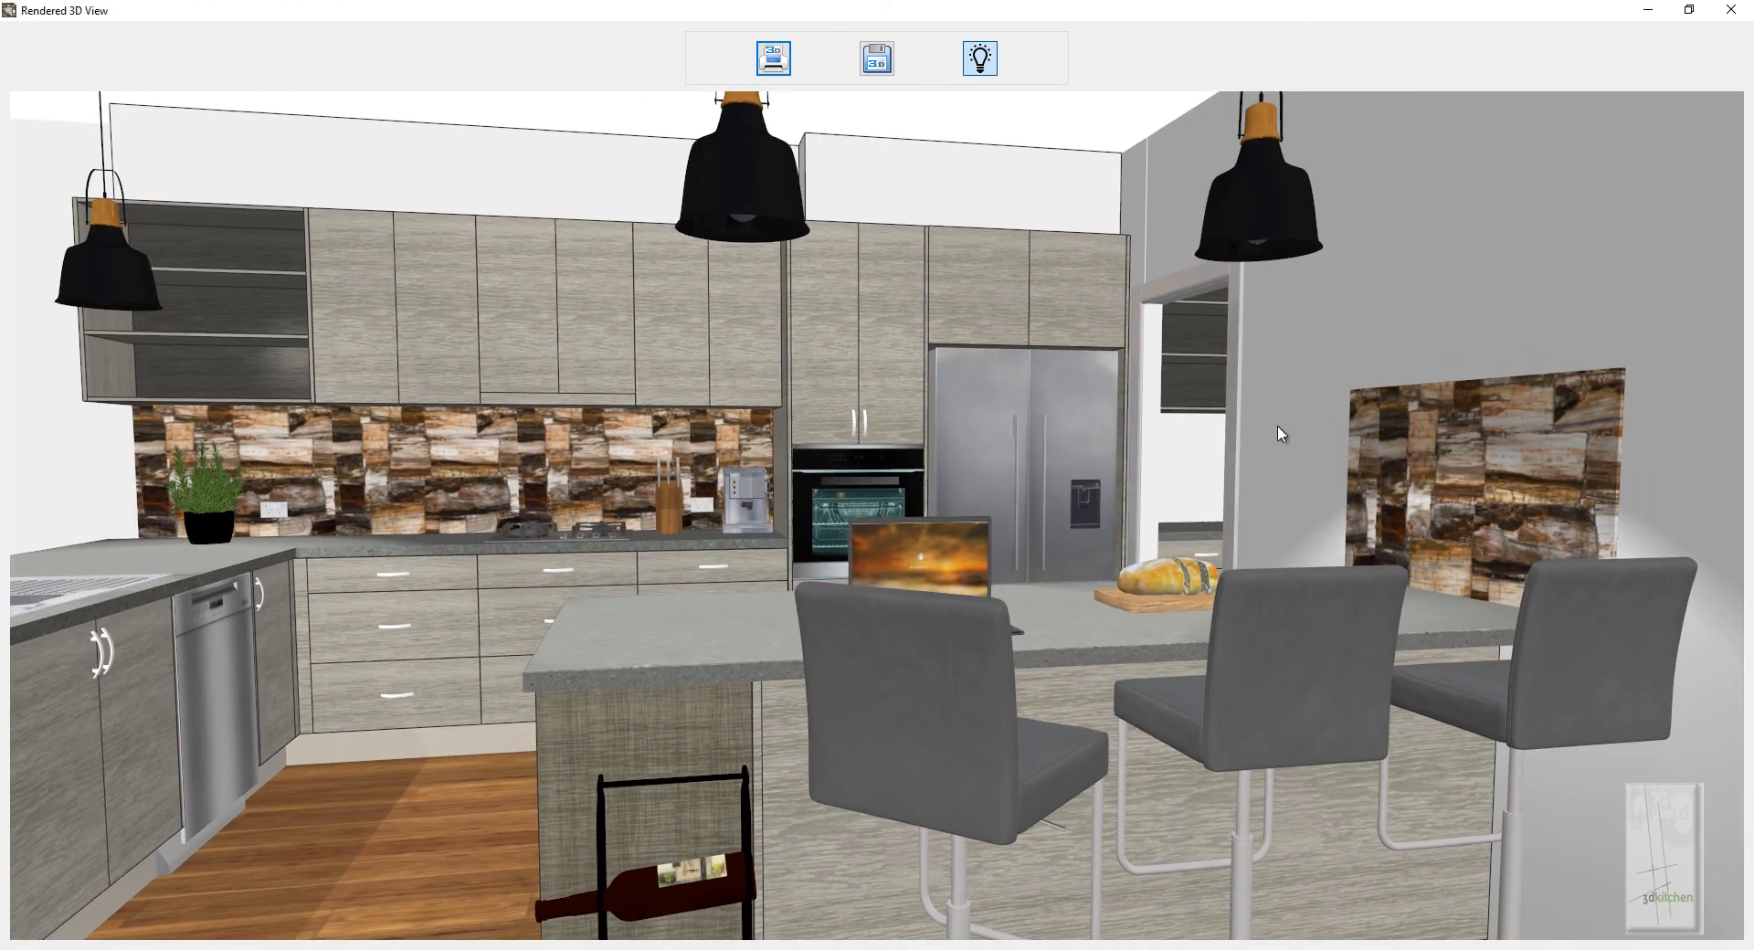
{"action": "left_click", "coordinate": [1729, 12]}
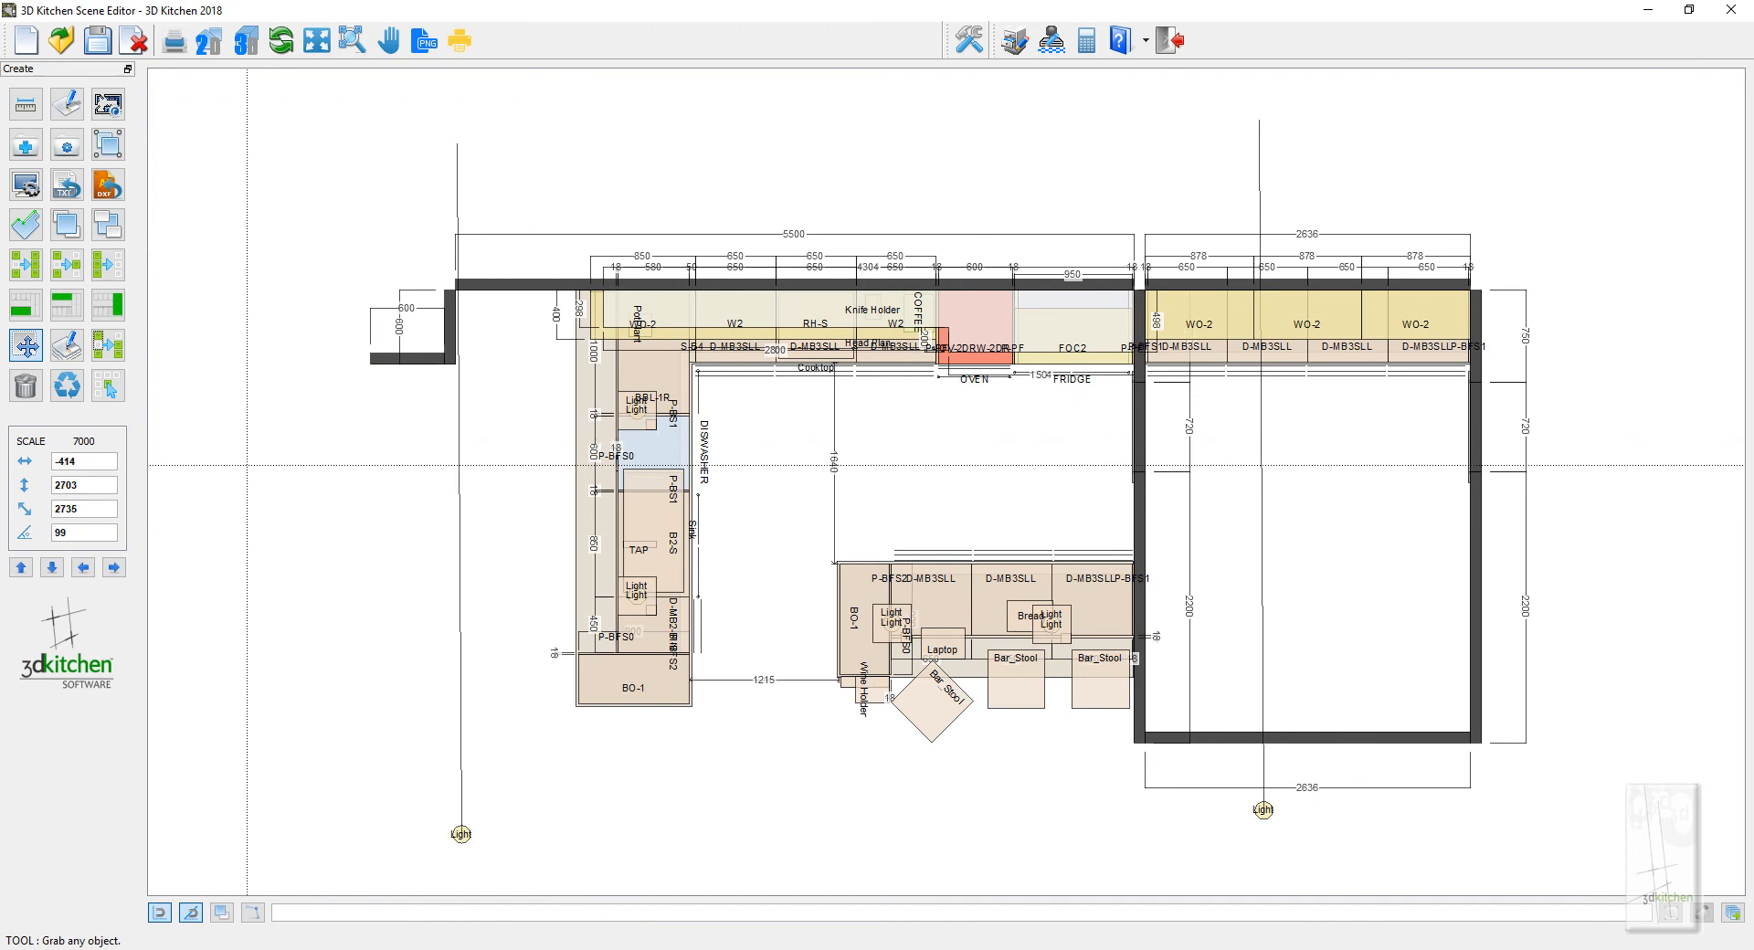
Select all the floor-standing cabinets in the plan and start copying them as a group from the selection's operations
{"action": "left_click", "coordinate": [20, 313]}
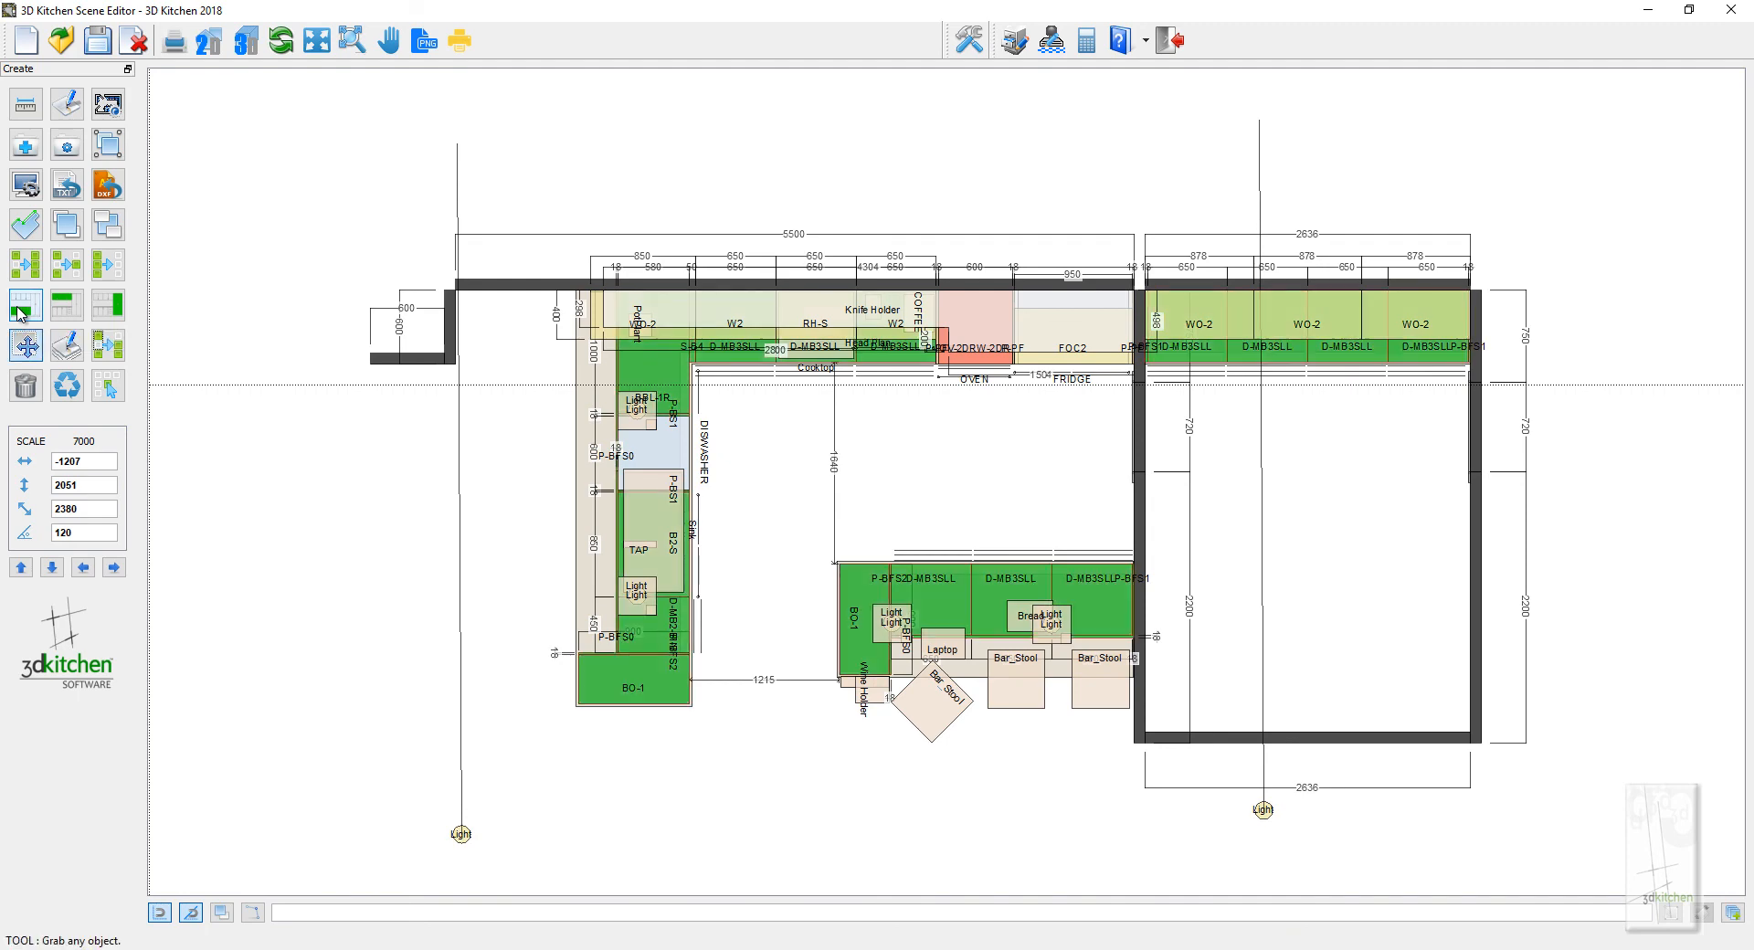
{"action": "left_click", "coordinate": [80, 350]}
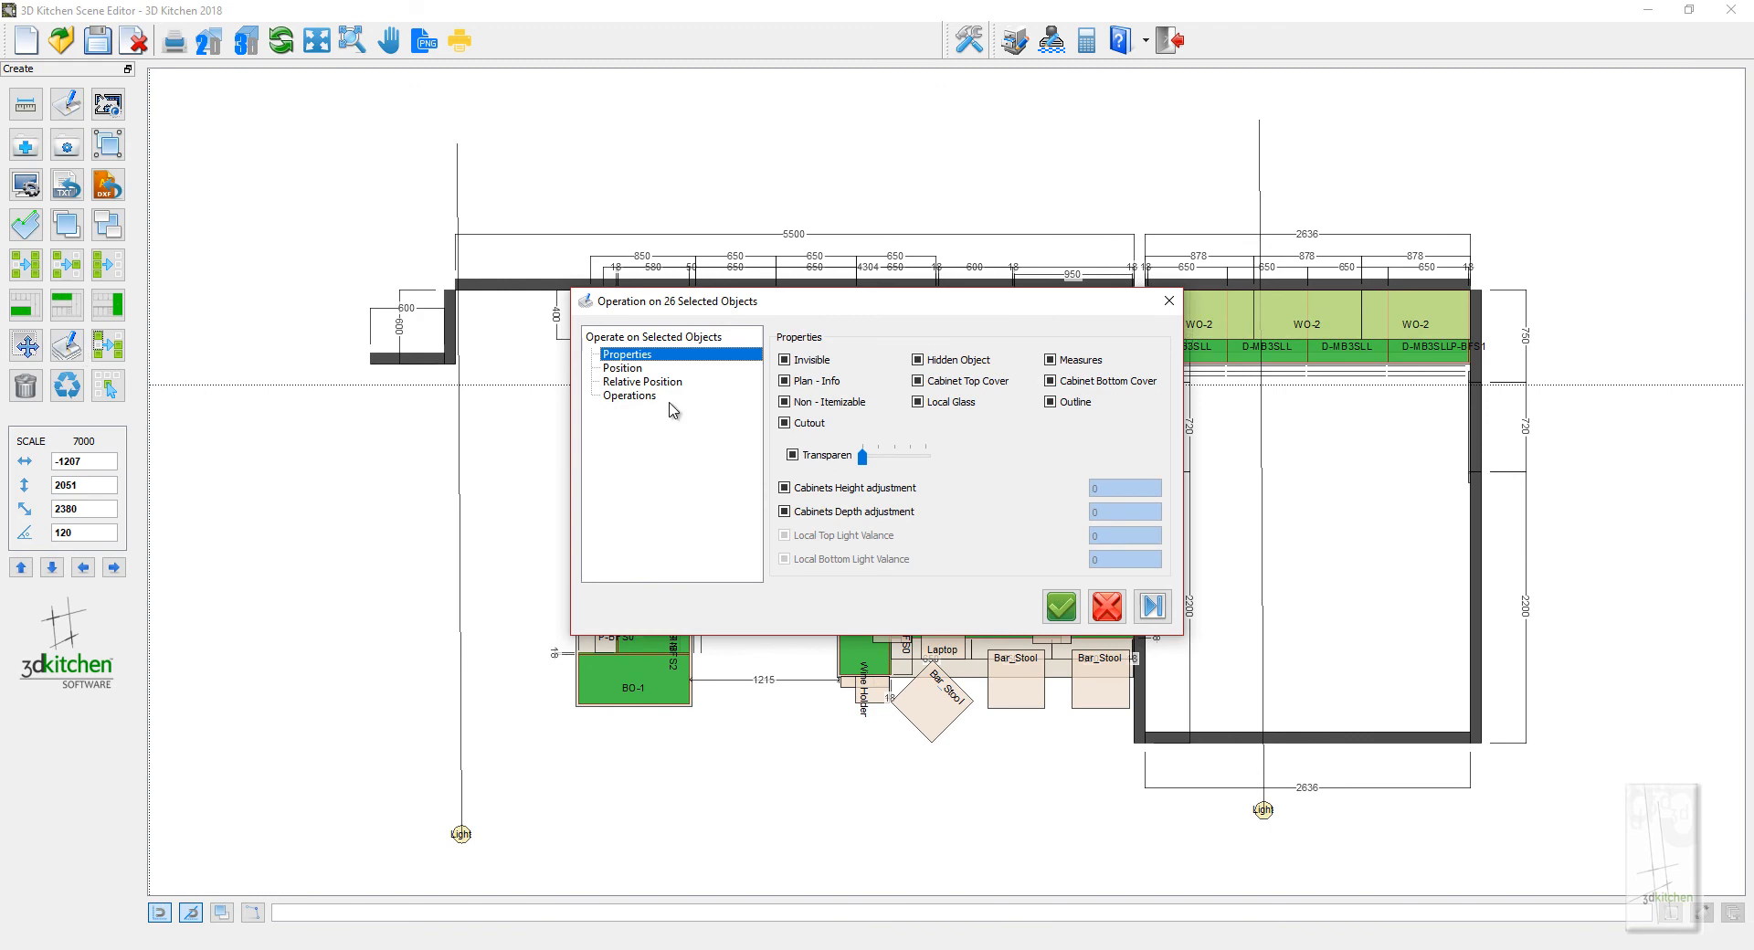
{"action": "left_click", "coordinate": [630, 395]}
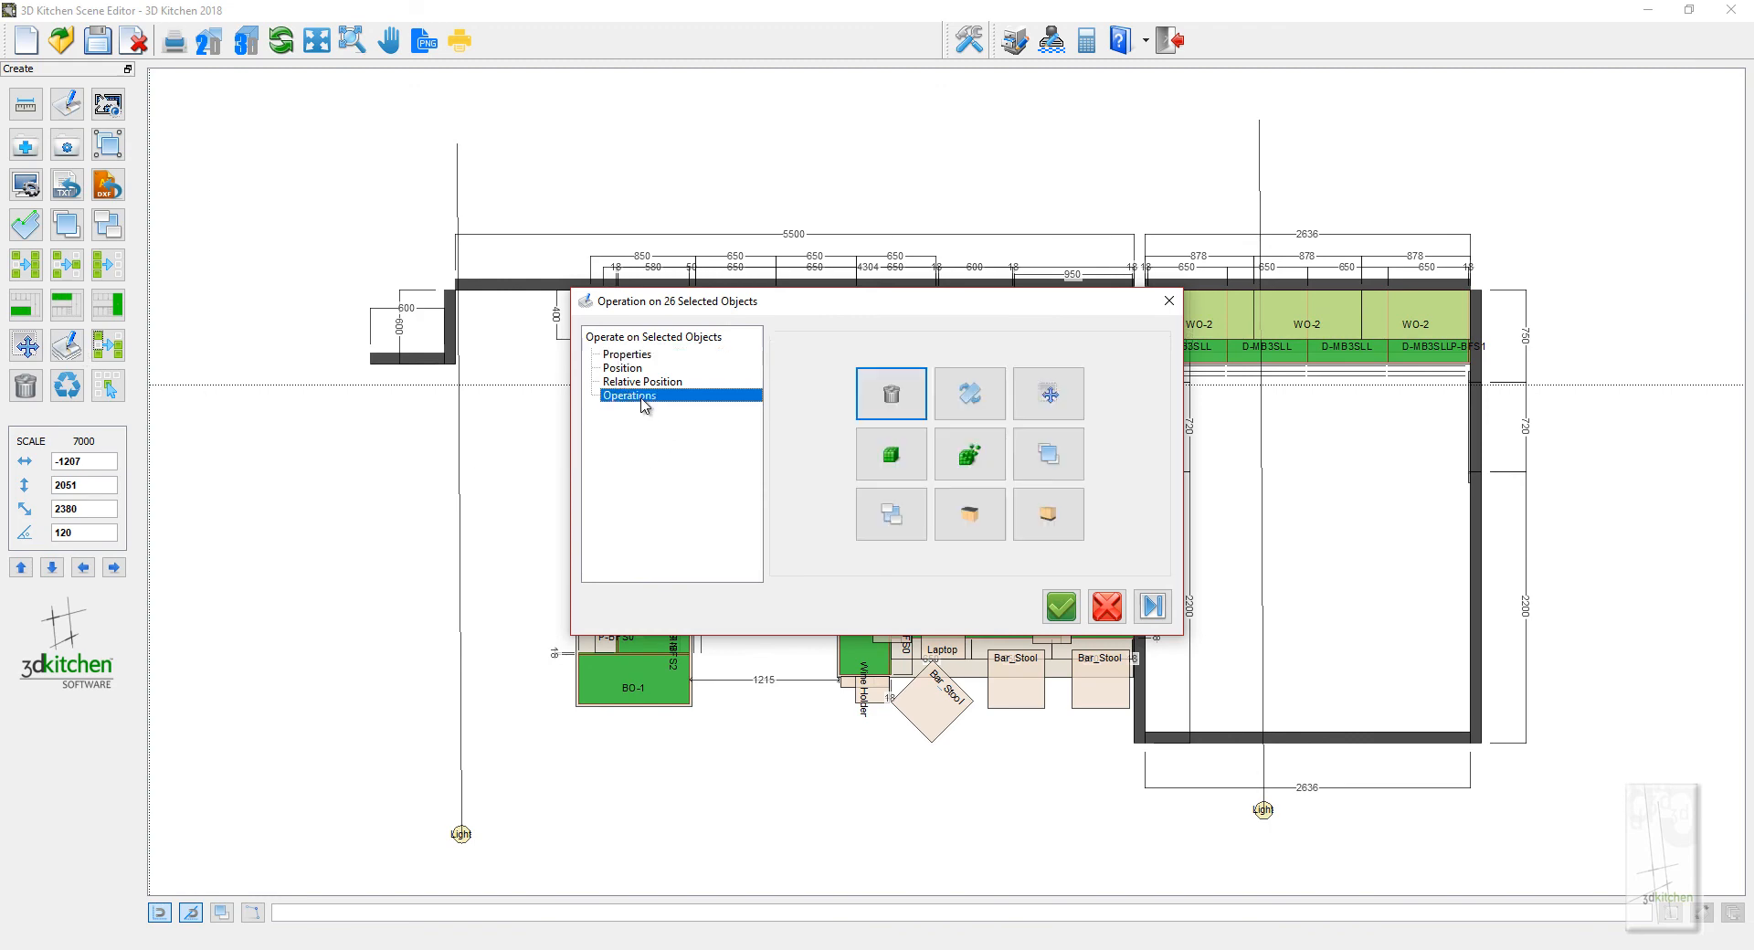
{"action": "left_click", "coordinate": [1048, 394]}
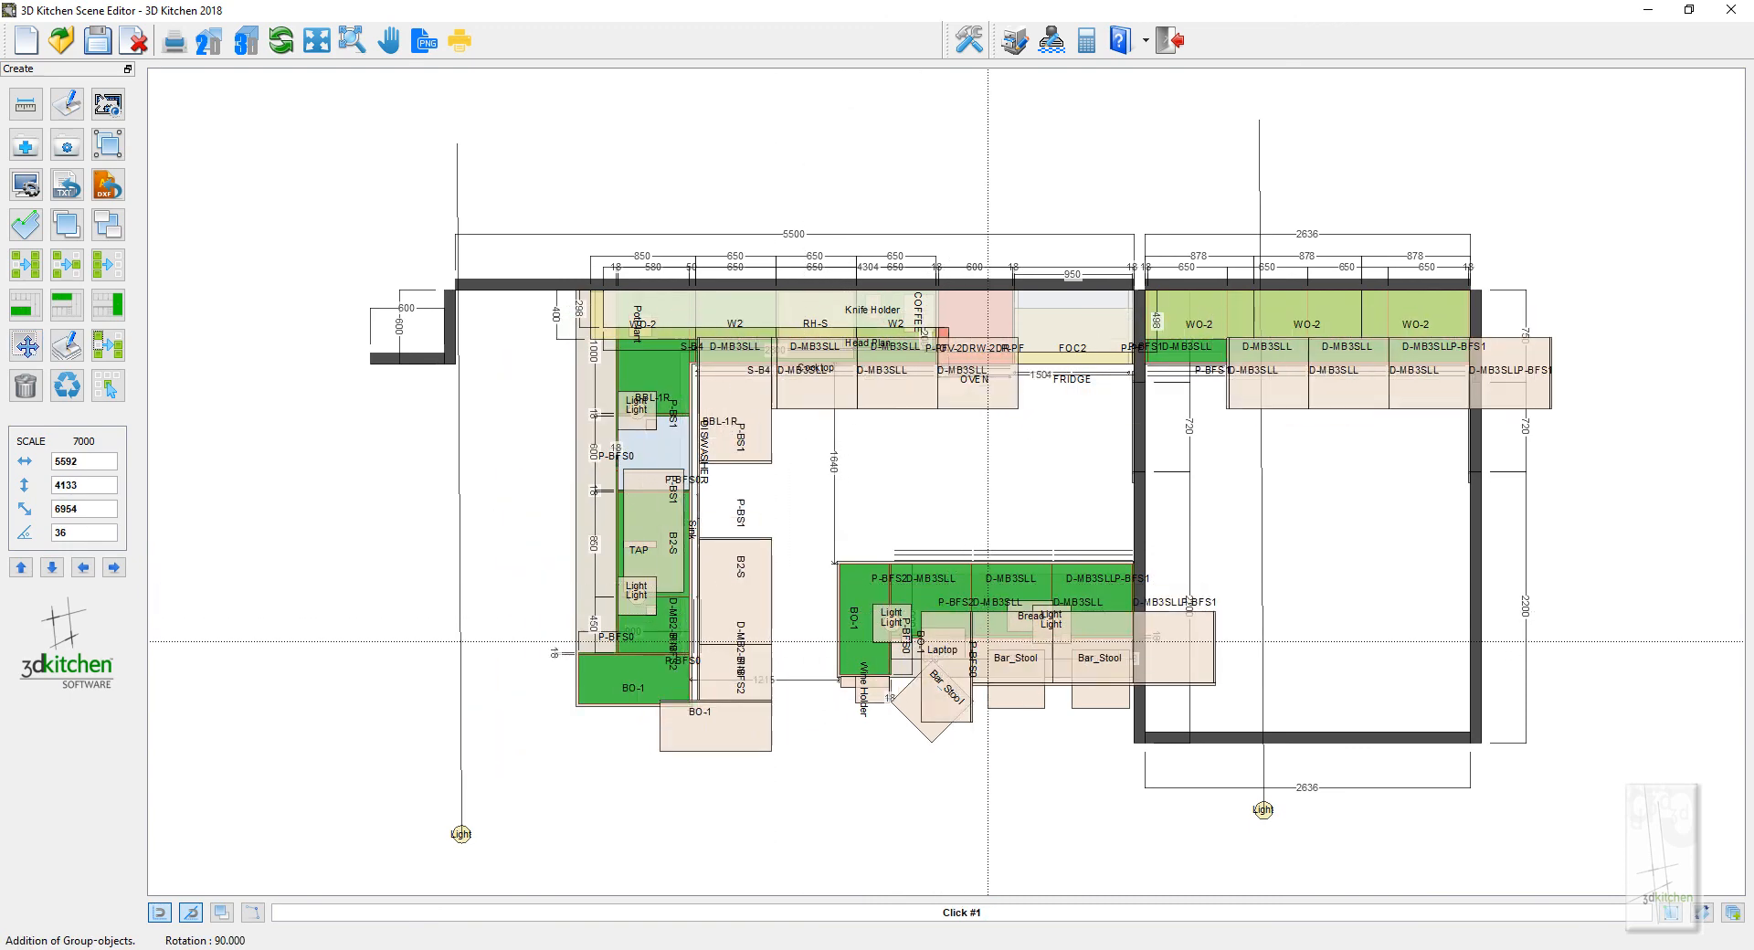
Rotate the cabinet group copy through a full turn in 90-degree increments and place it outside the walled room, opposite the kitchen
{"action": "scroll", "coordinate": [877, 584], "scroll_direction": "down", "scroll_amount": 4}
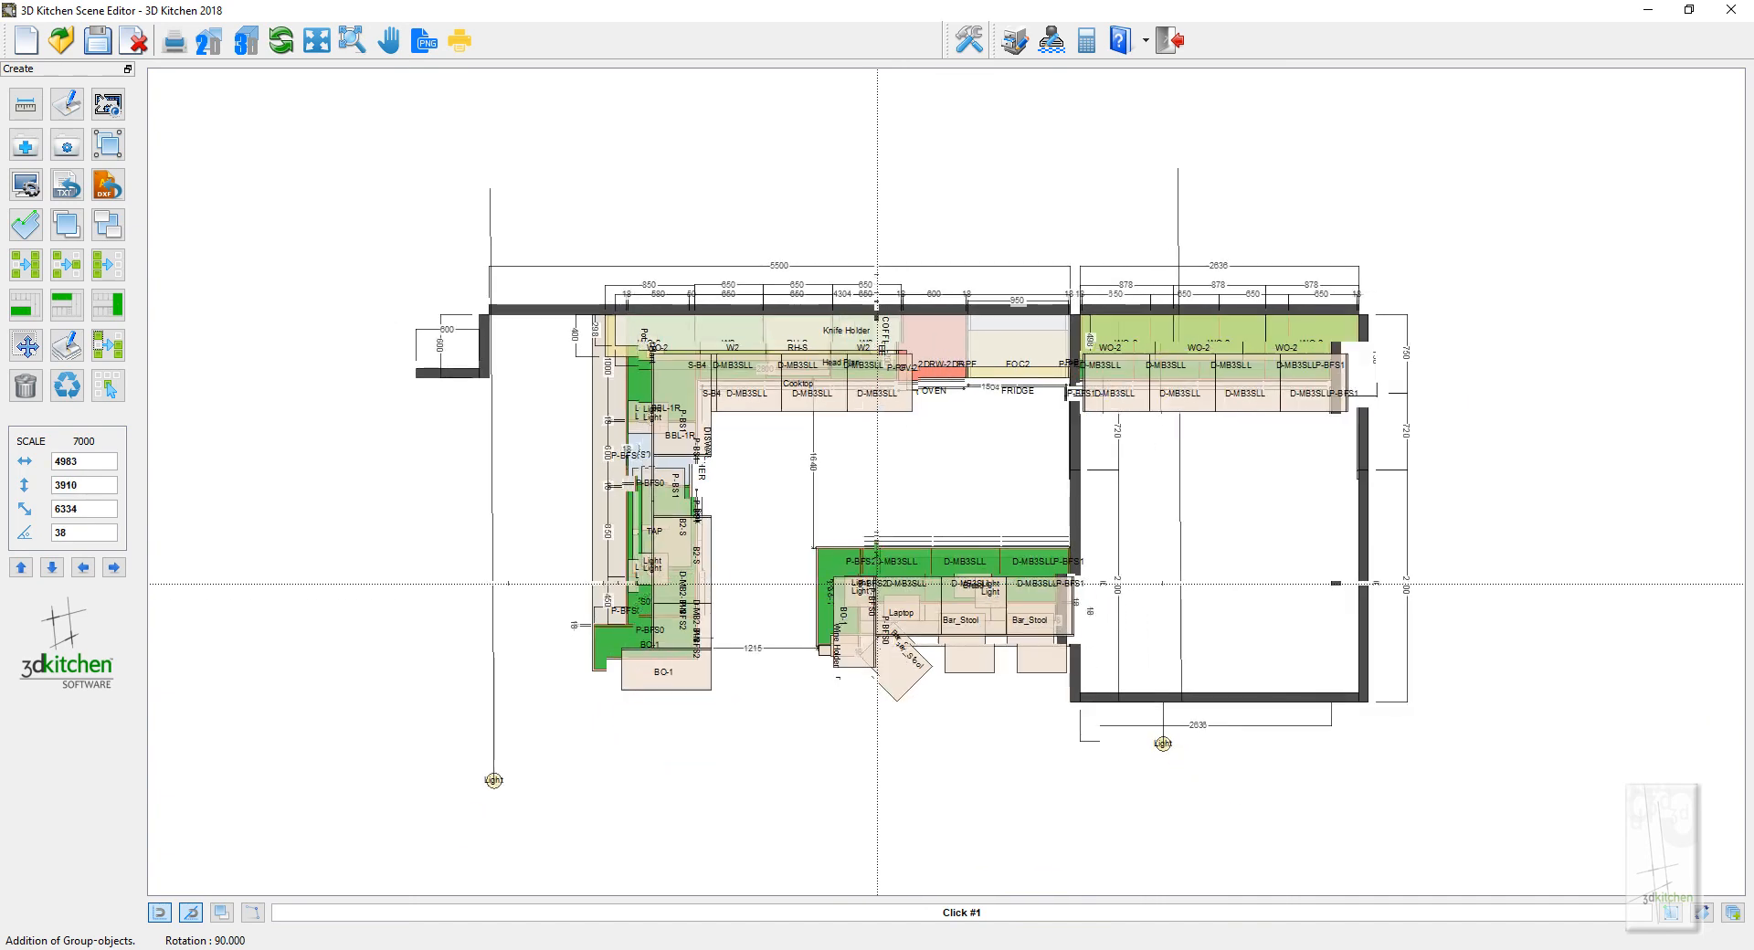
{"action": "scroll", "coordinate": [877, 584], "scroll_direction": "down", "scroll_amount": 1}
{"action": "right_click", "coordinate": [879, 578]}
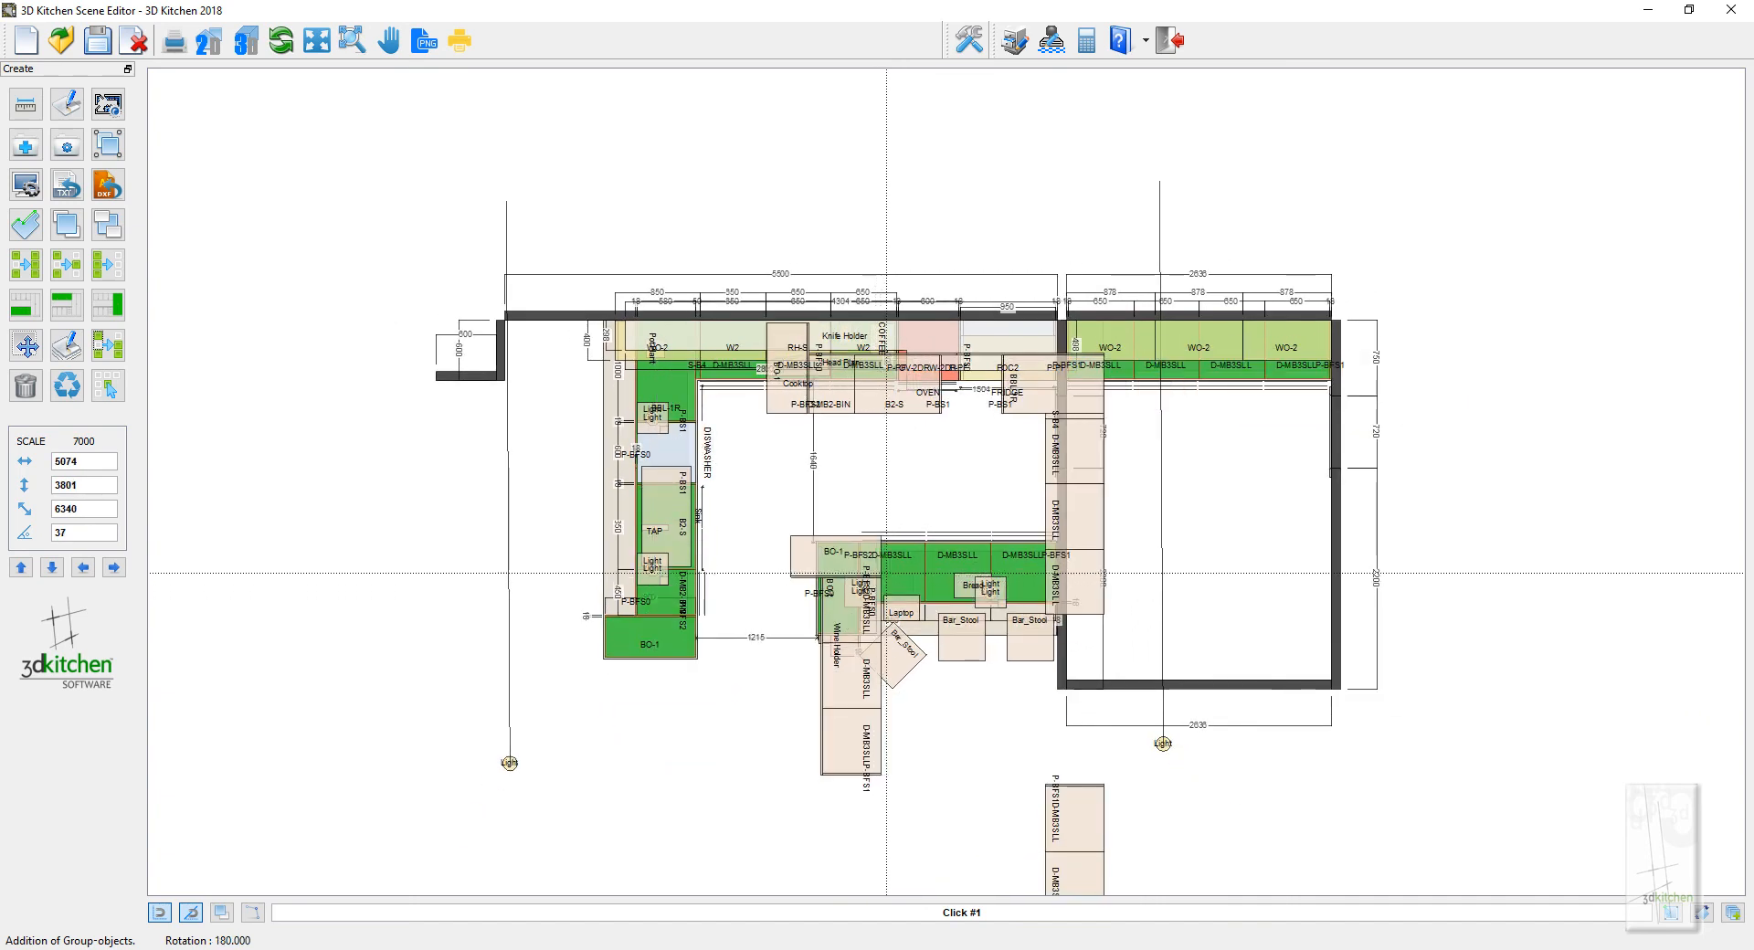
{"action": "right_click", "coordinate": [920, 464]}
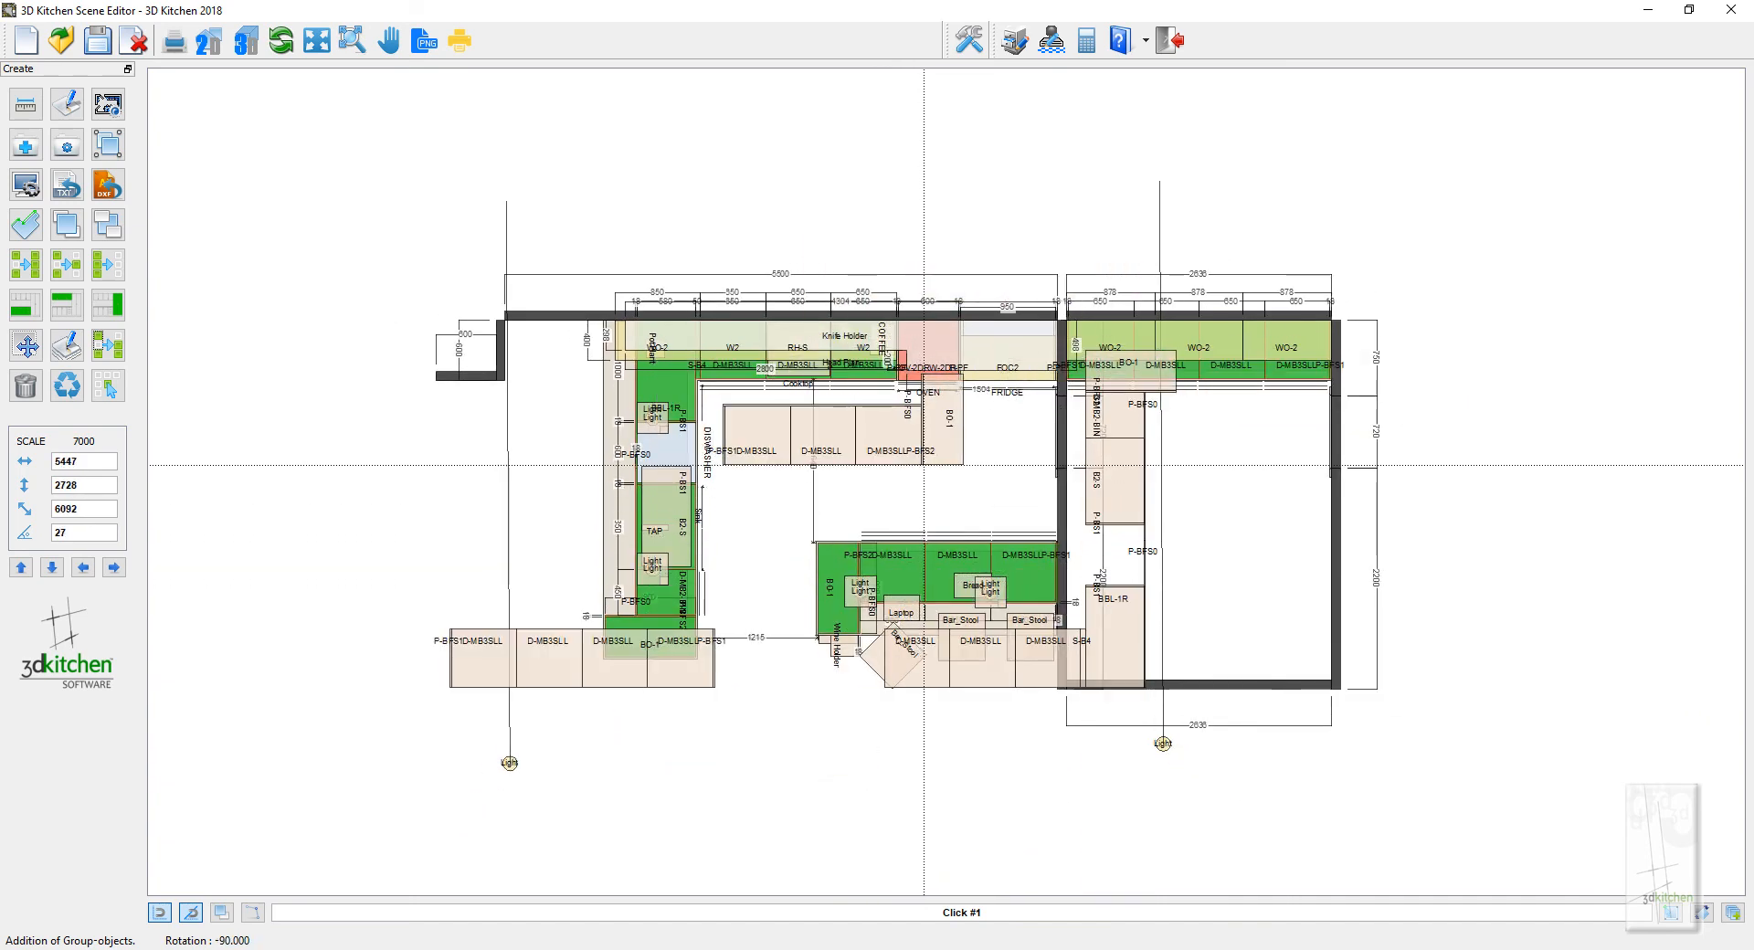
{"action": "right_click", "coordinate": [927, 470]}
{"action": "right_click", "coordinate": [958, 508]}
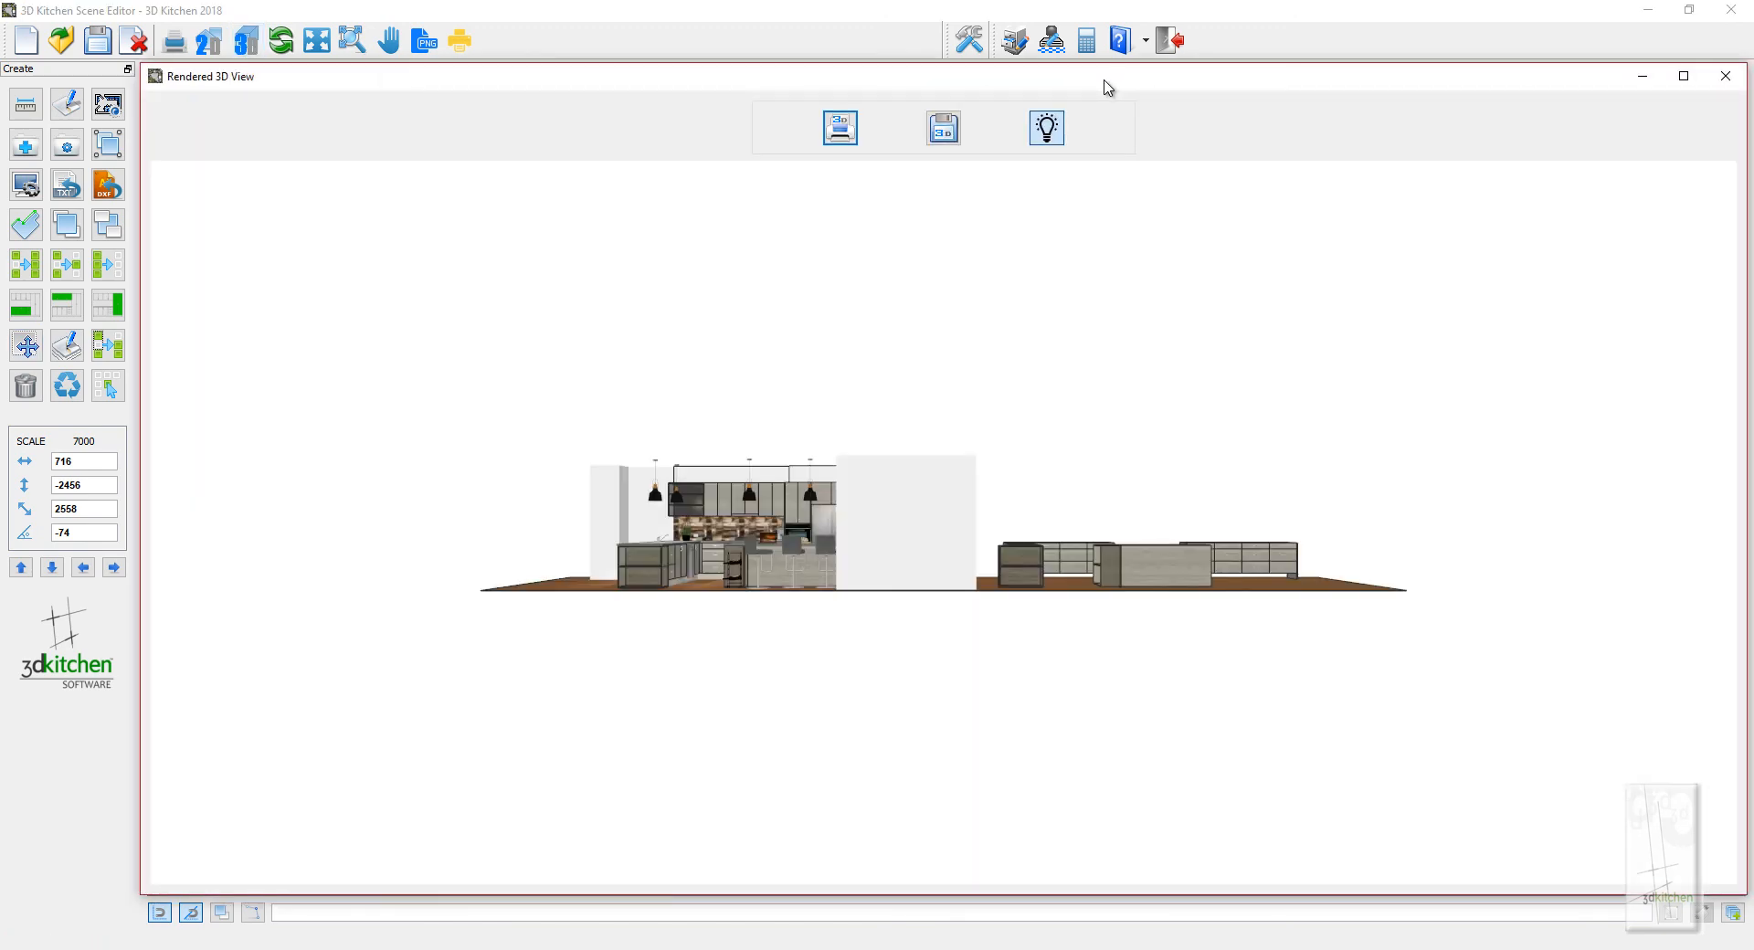
Inspect the copied floor cabinets beside the original kitchen from several angles in the maximized rendered 3D view
{"action": "double_click", "coordinate": [1103, 80]}
{"action": "scroll", "coordinate": [1304, 553], "scroll_direction": "up", "scroll_amount": 5}
{"action": "left_click_drag", "start_coordinate": [1353, 523], "coordinate": [1584, 629]}
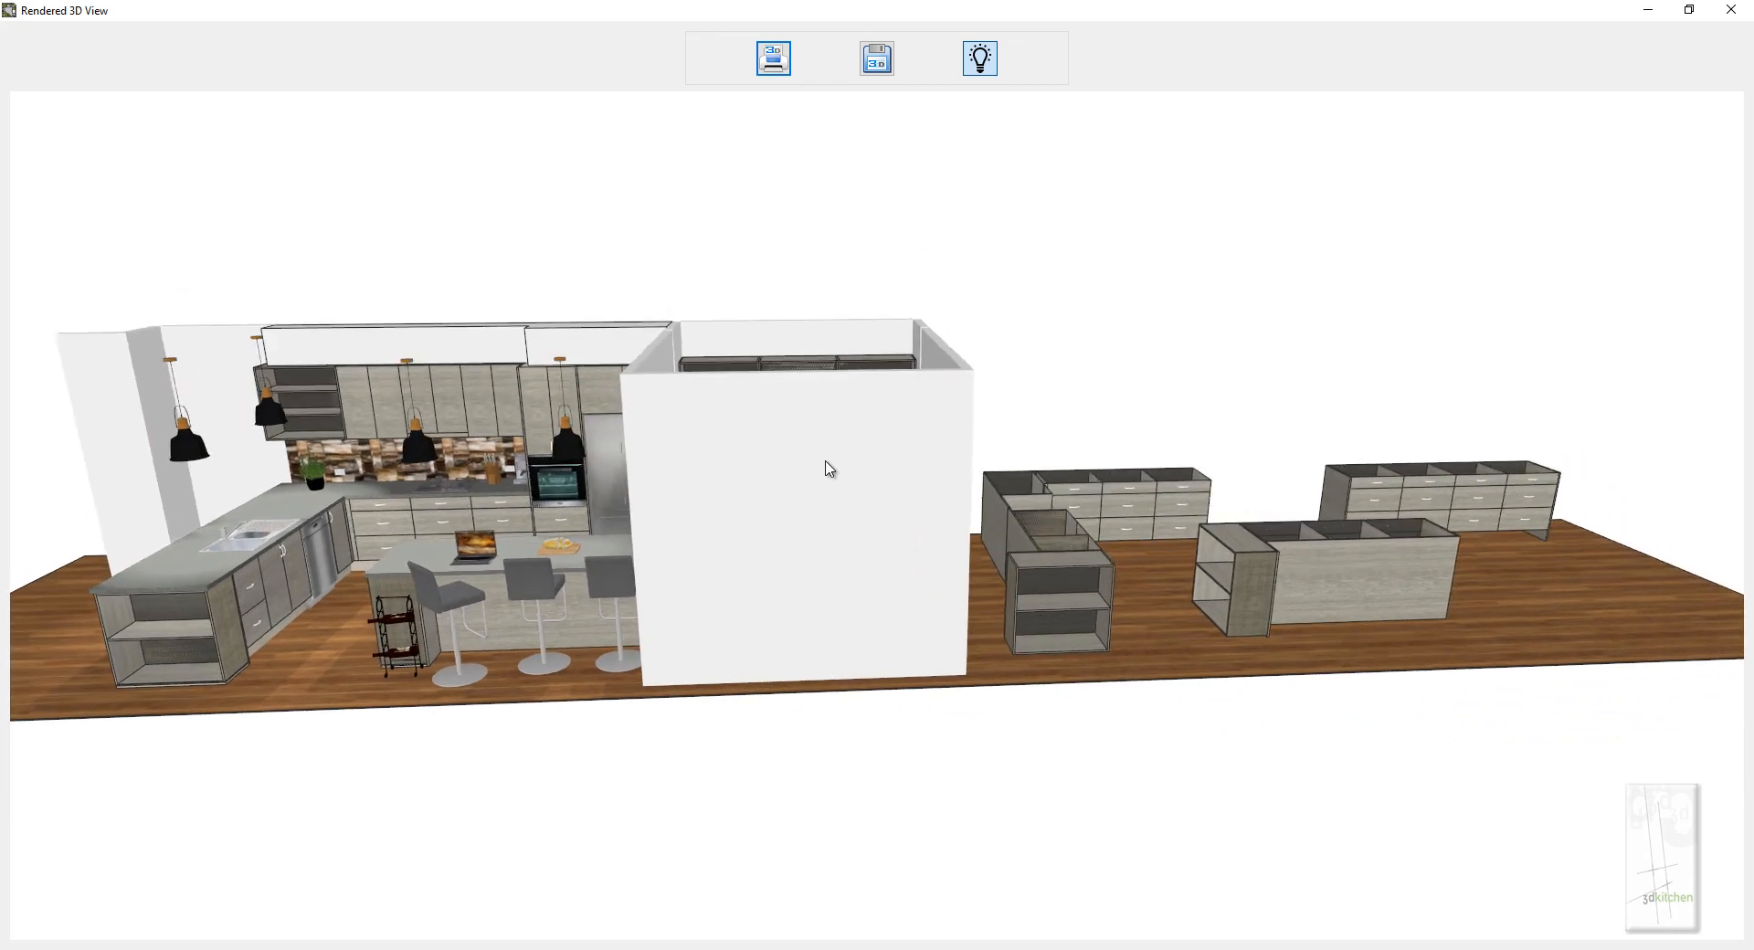
{"action": "scroll", "coordinate": [853, 477], "scroll_direction": "up", "scroll_amount": 5}
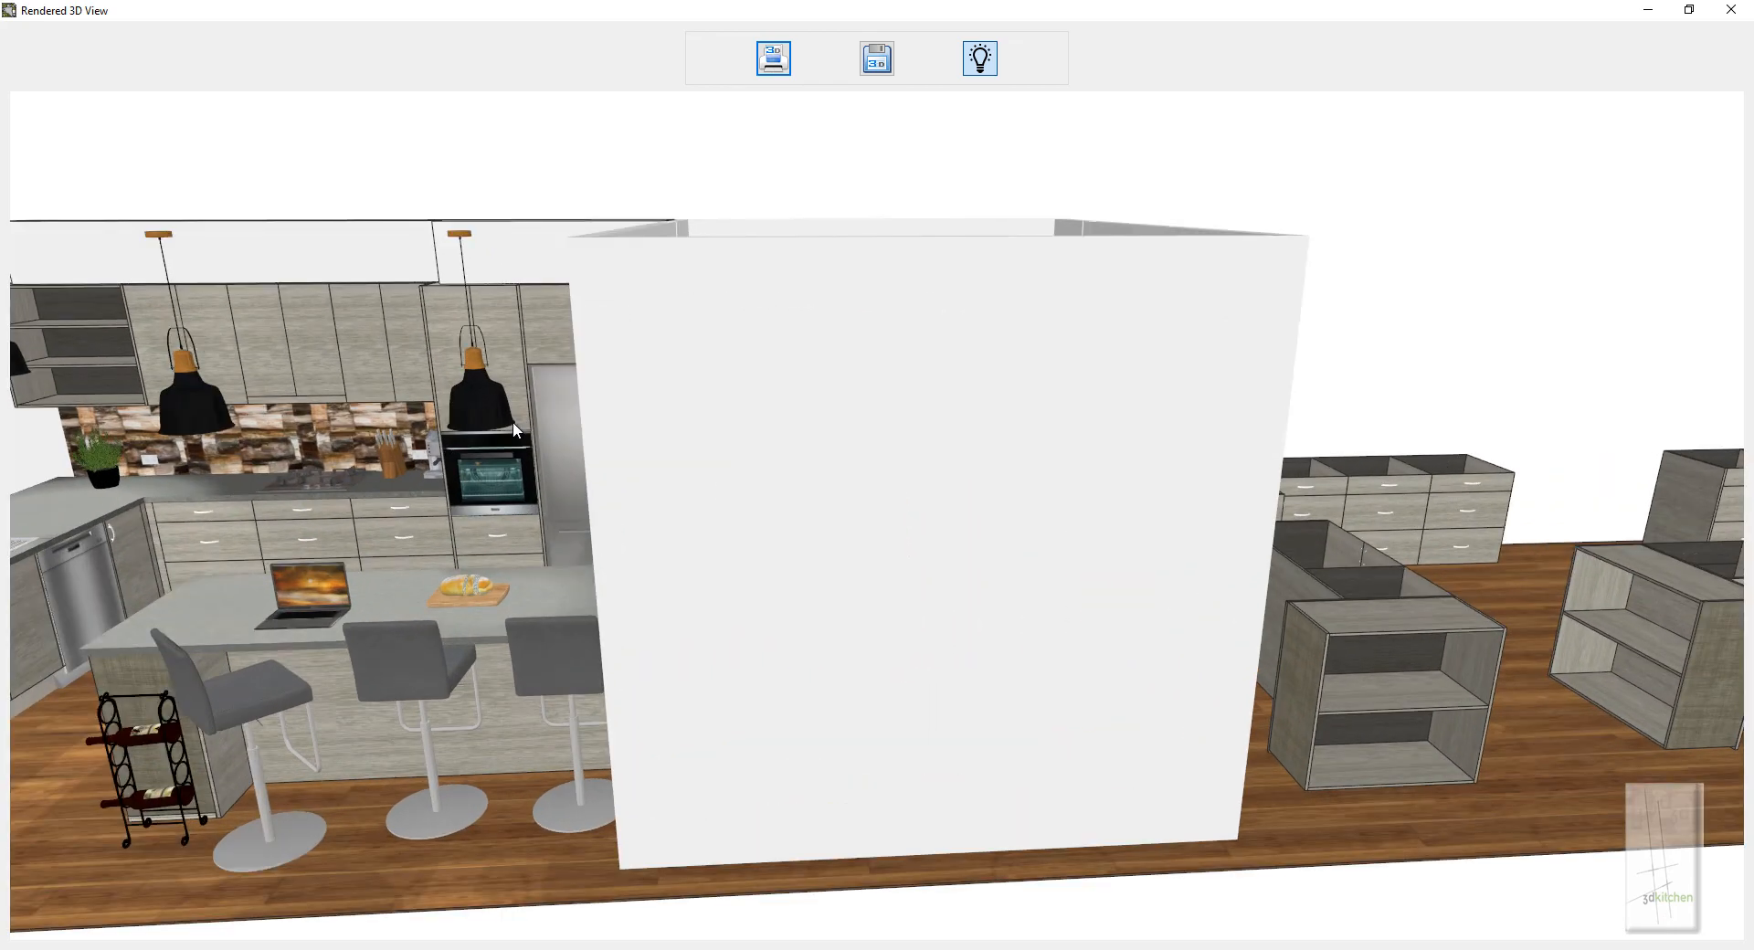
{"action": "left_click_drag", "start_coordinate": [512, 423], "coordinate": [466, 596]}
{"action": "scroll", "coordinate": [869, 505], "scroll_direction": "down", "scroll_amount": 3}
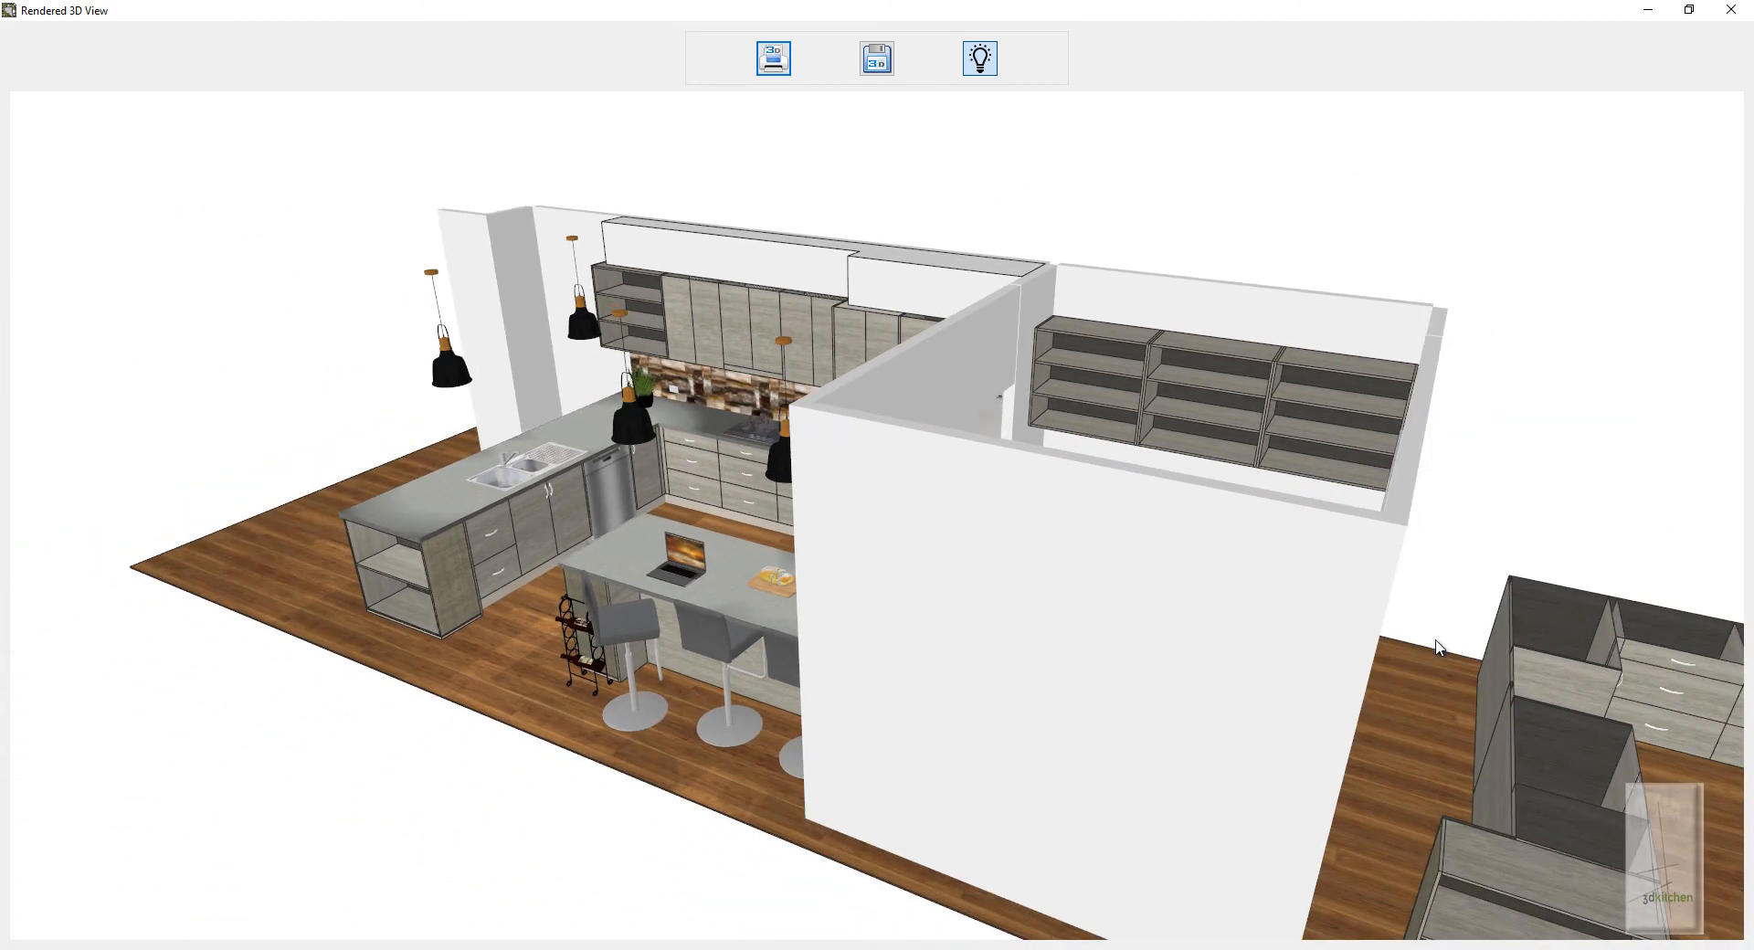
{"action": "left_click_drag", "start_coordinate": [1435, 640], "coordinate": [1354, 594]}
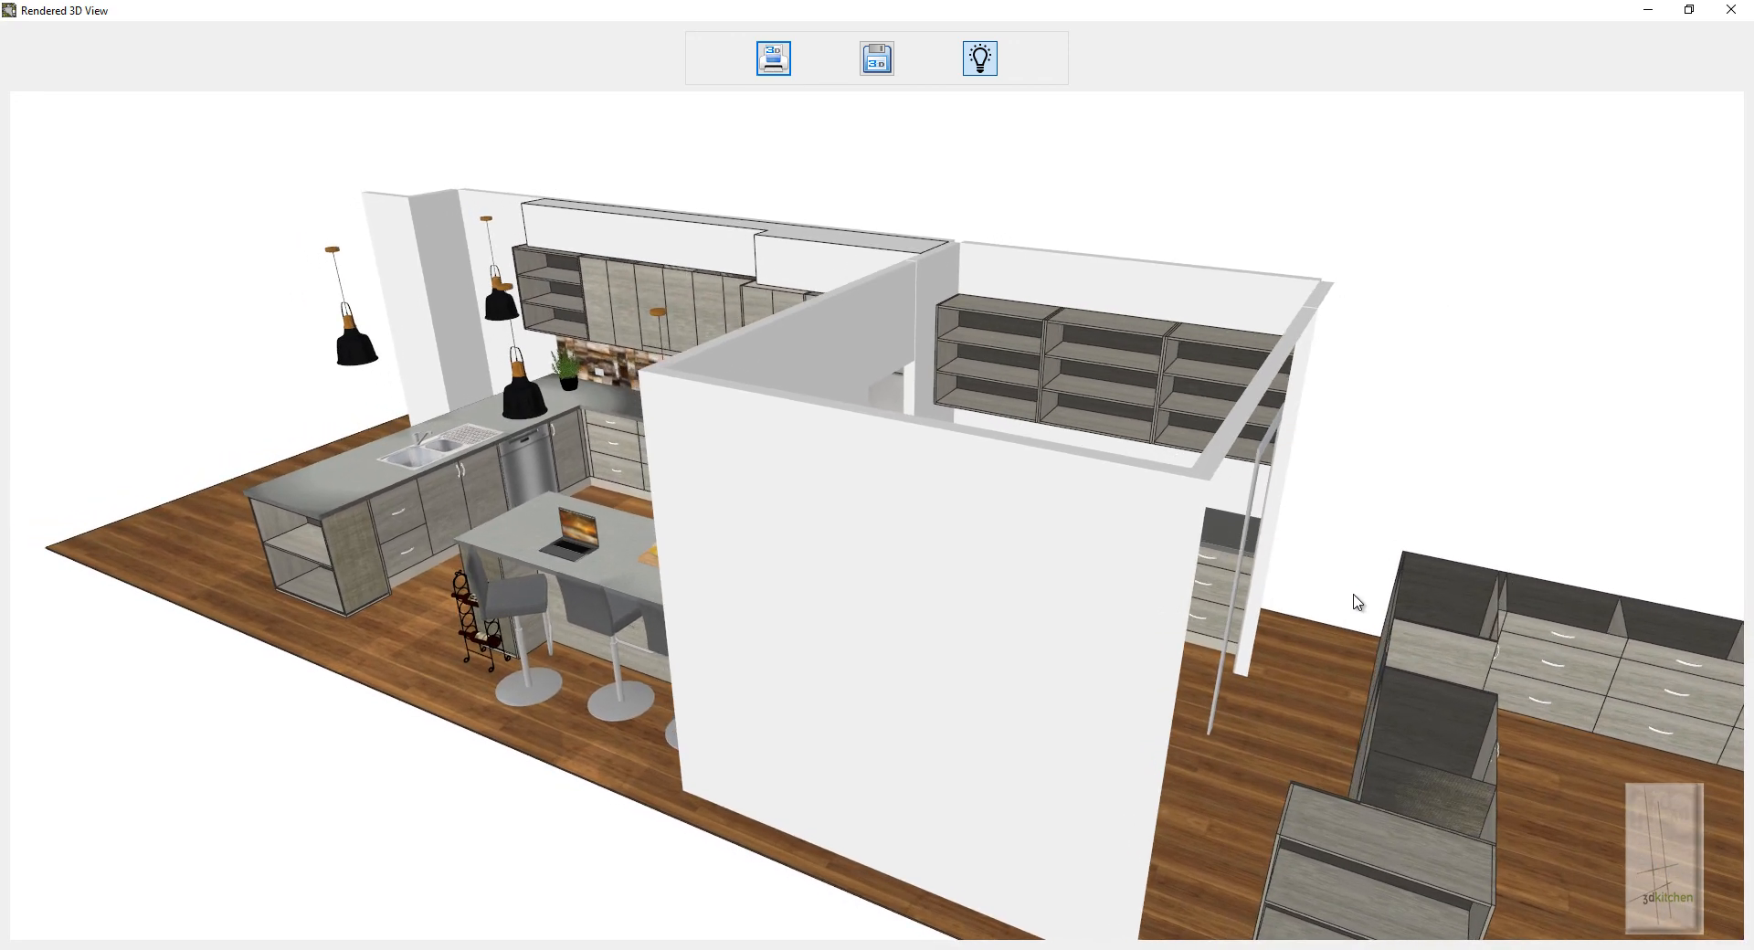